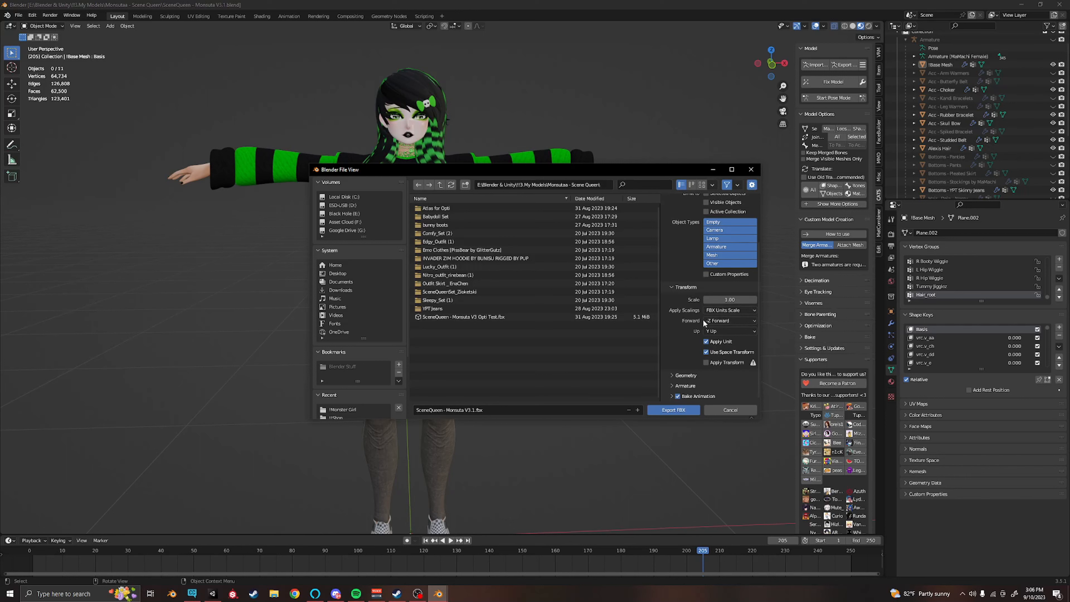
Step: Export the model as SceneQueen- Monsuta V3.1.fbx with Add Leaf Bones turned off, and save the blend file when closing Blender
click(683, 386)
scroll(702, 342, down, 3)
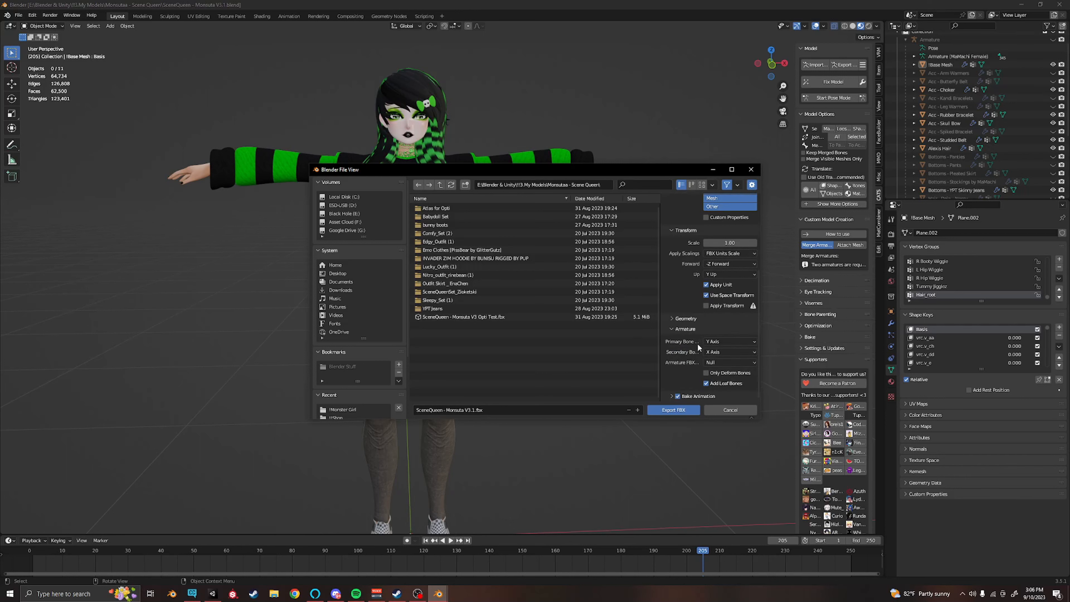
click(706, 383)
click(660, 410)
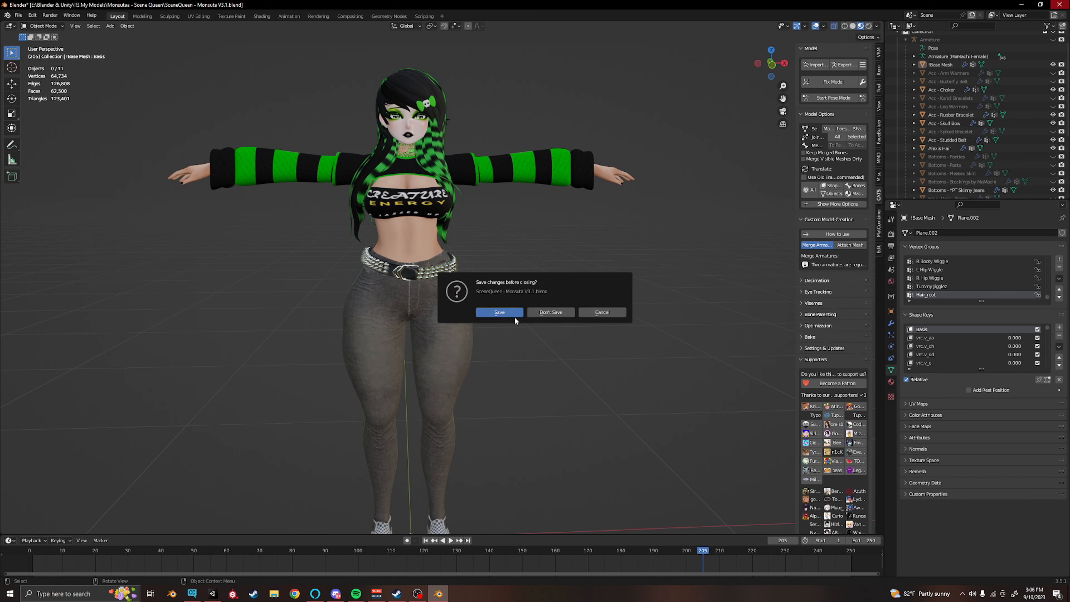
click(514, 313)
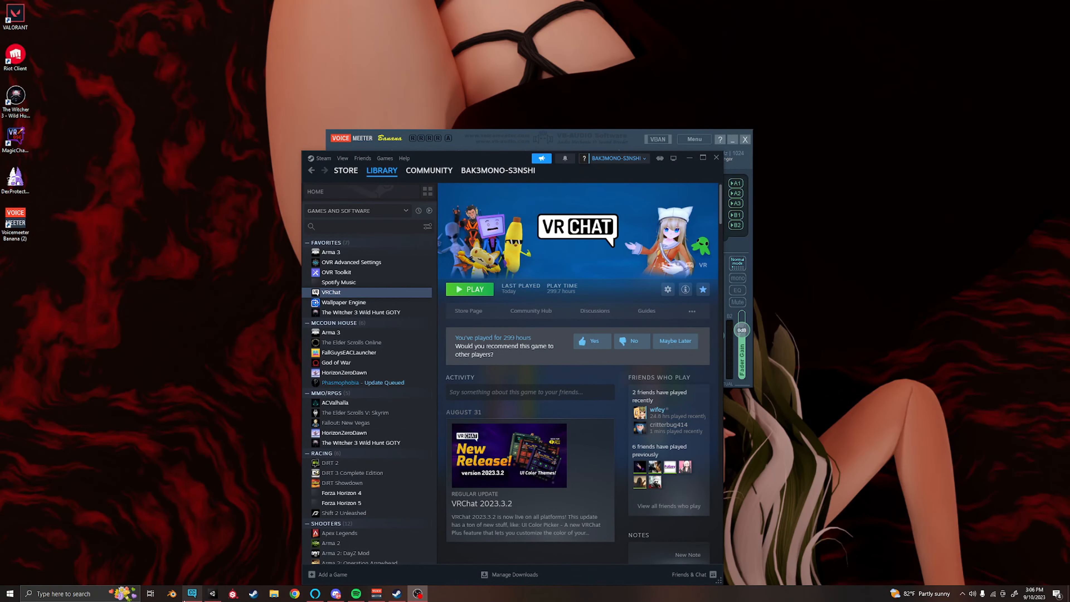
Step: Switch to VRChat Creator Companion and create a new Avatar project named Monsuta Full in E:\Unity Projects
click(192, 593)
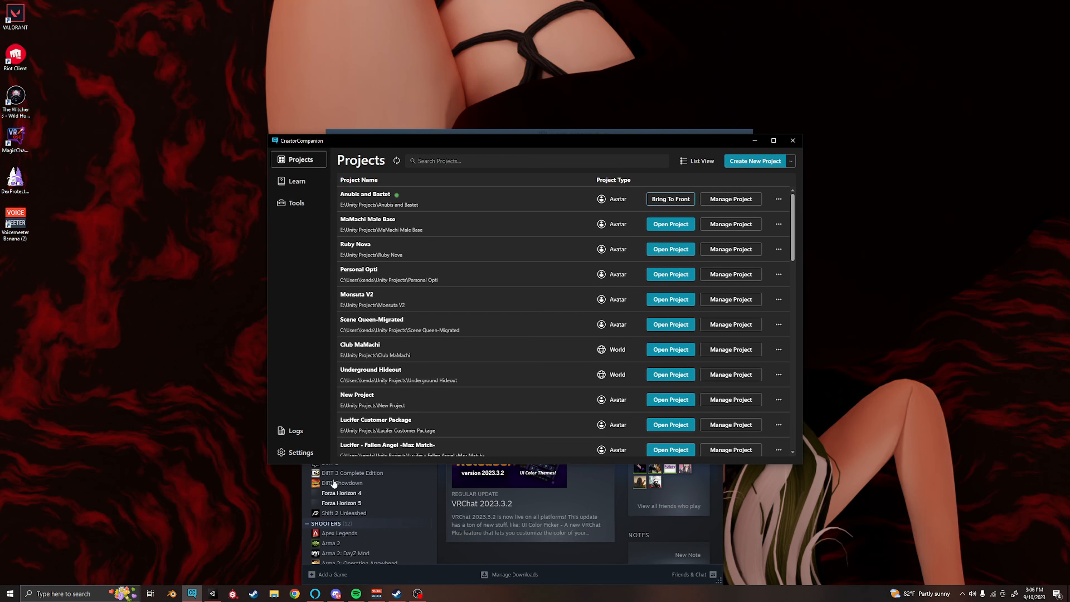
click(754, 161)
click(423, 258)
key(ctrl+a)
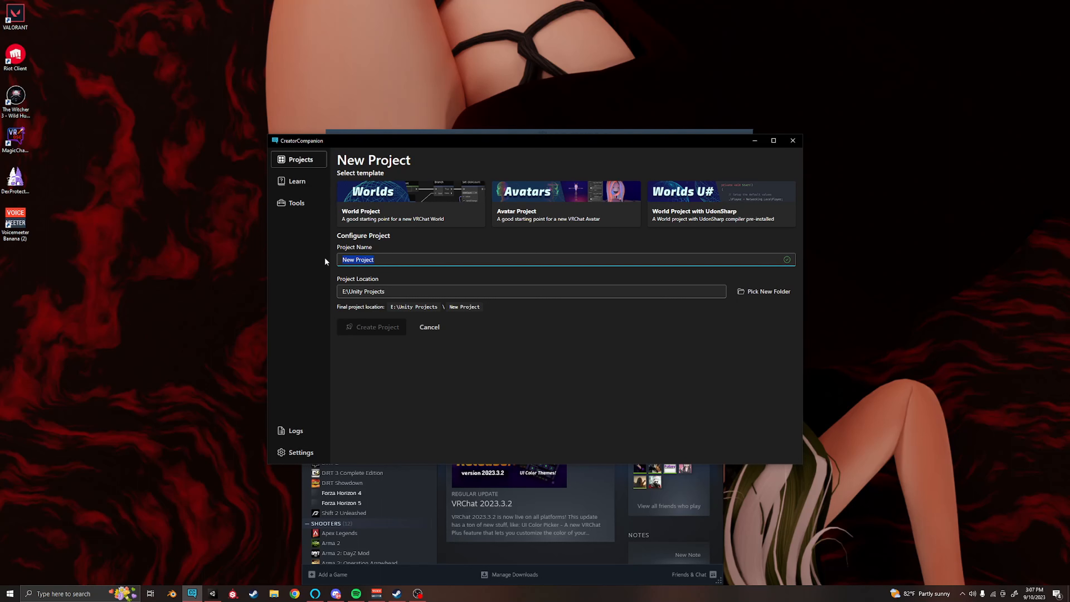
text(Monsut)
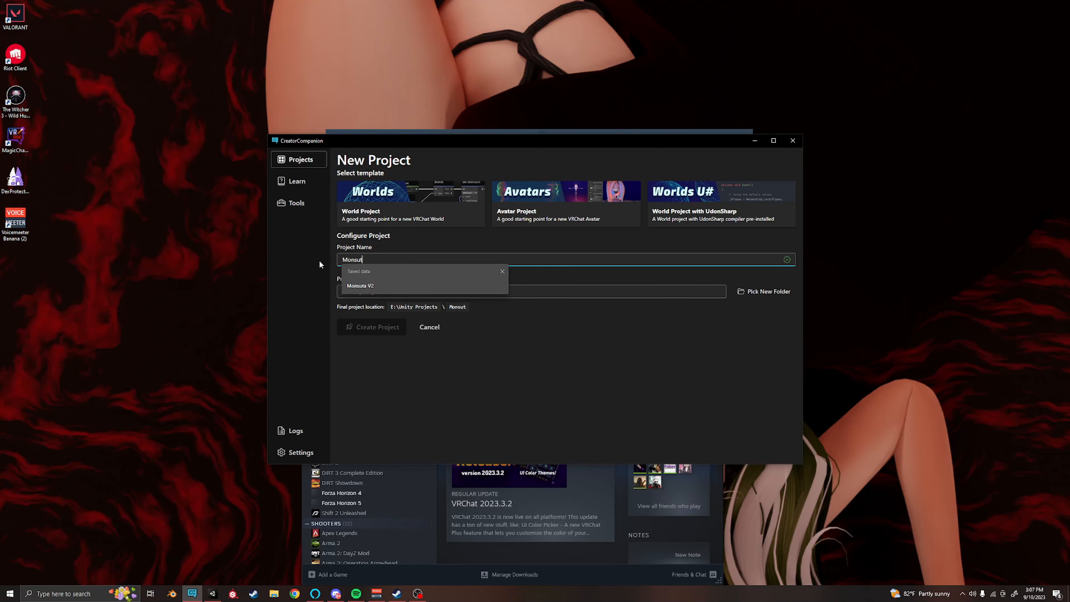
key(Down)
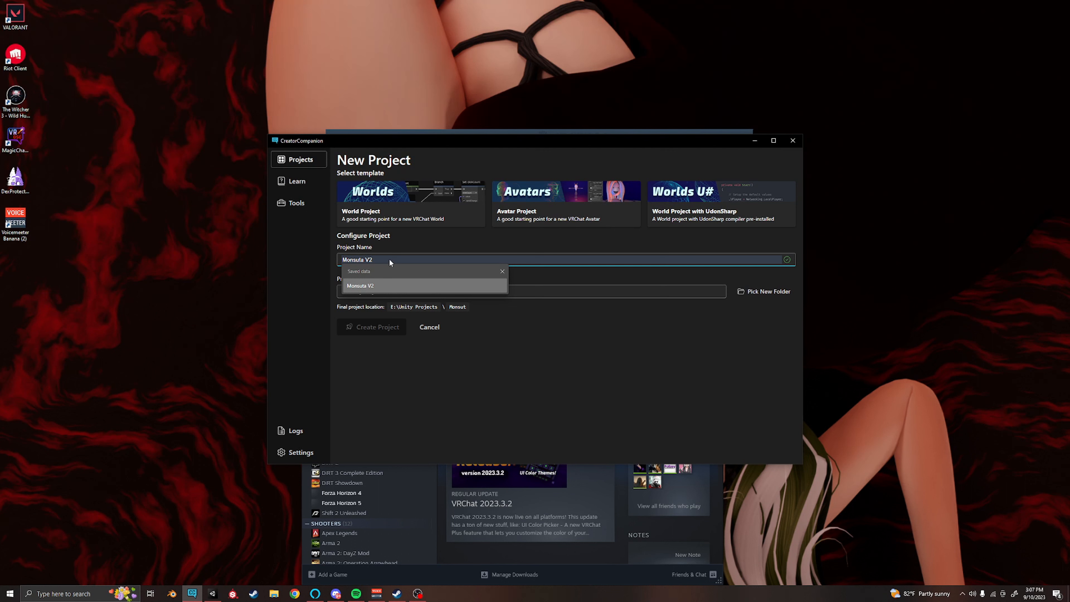
click(463, 295)
click(372, 261)
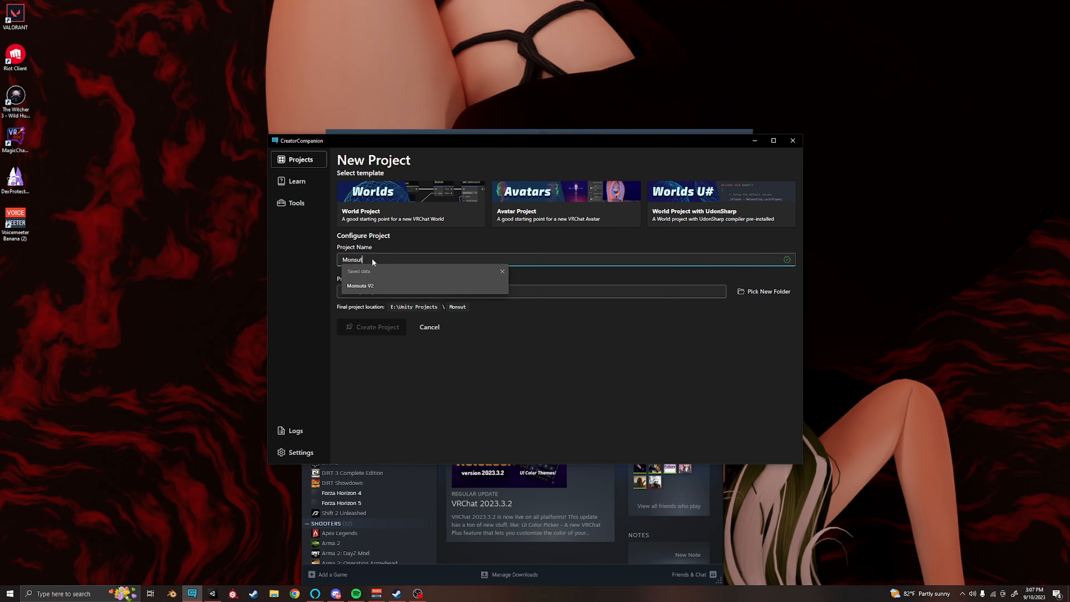
text(a Full)
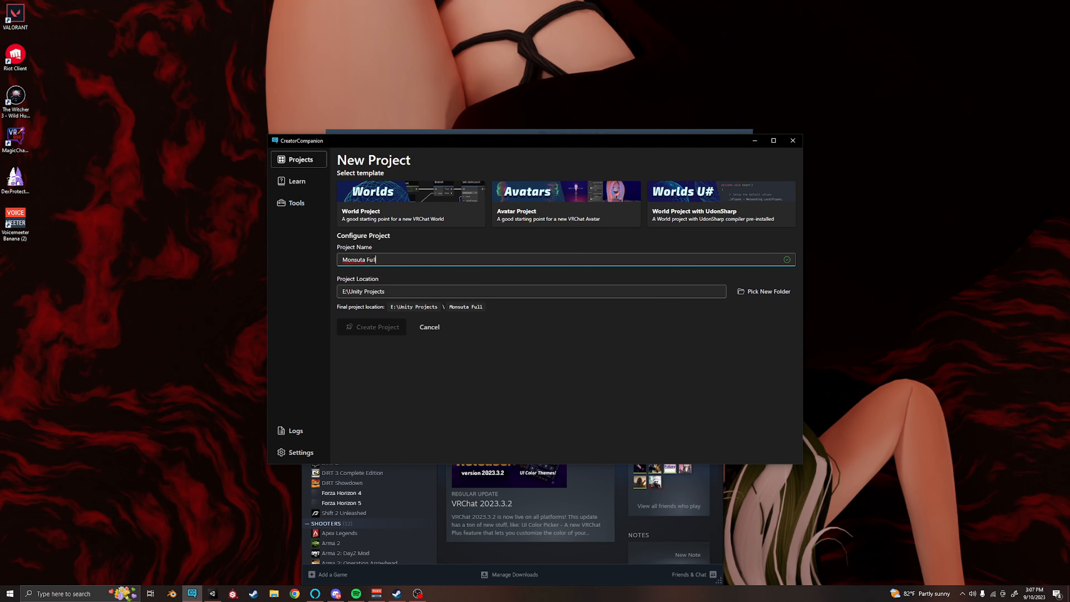
click(550, 221)
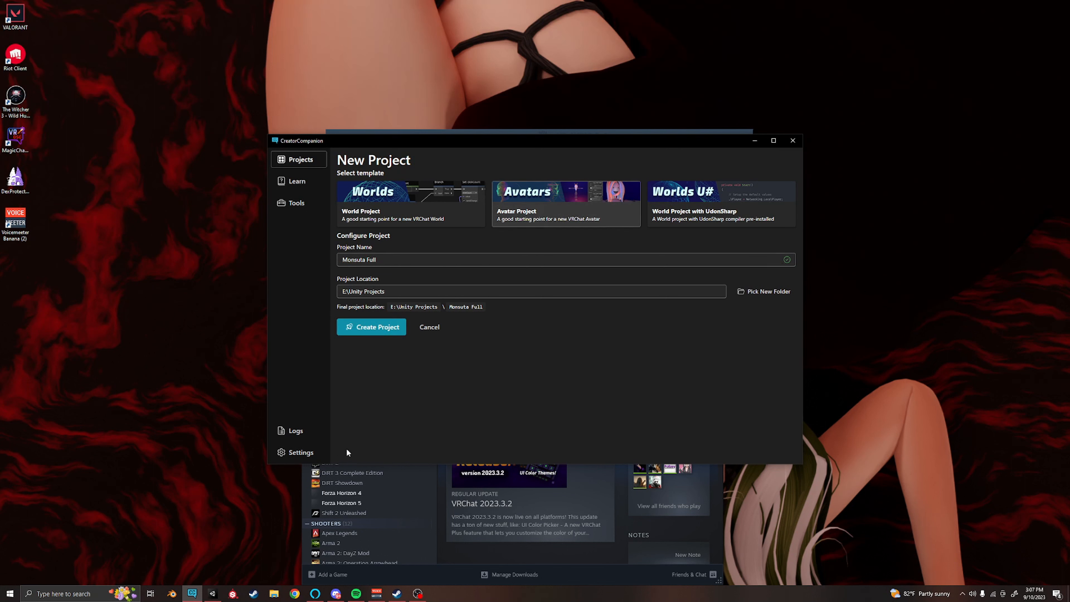
click(373, 327)
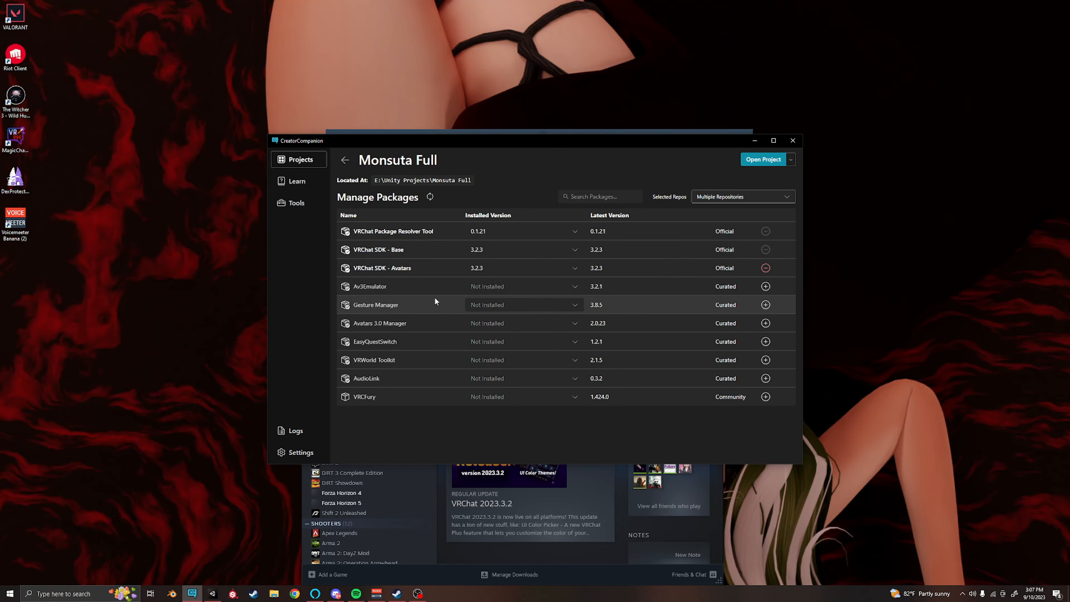
Step: Add the Gesture Manager, Avatars 3.0 Manager and VRCFury packages to the Monsuta Full project and open it
click(766, 304)
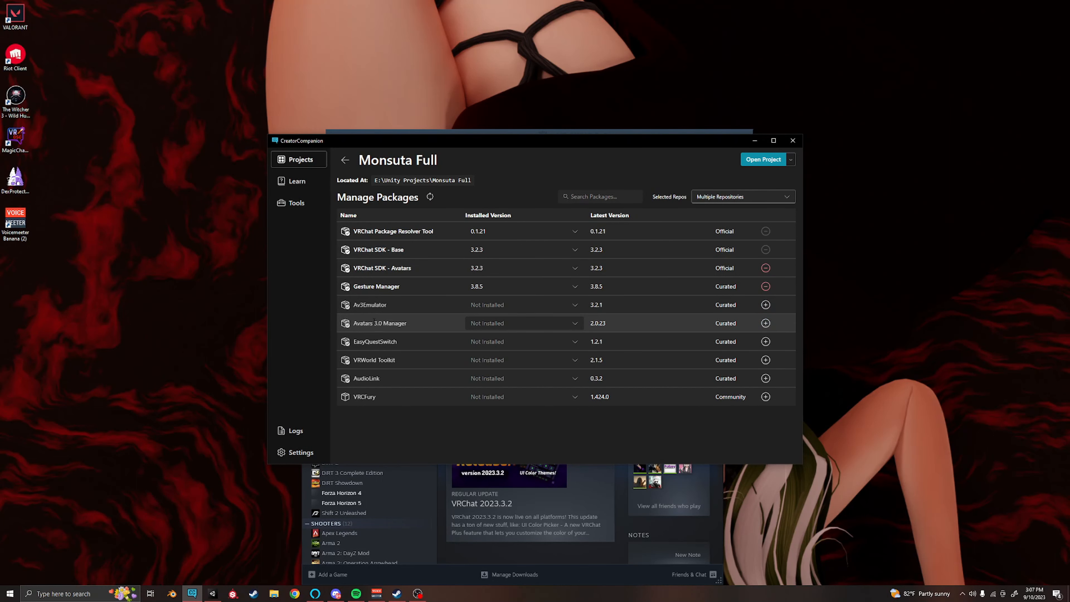
mouse_move(391, 326)
click(765, 323)
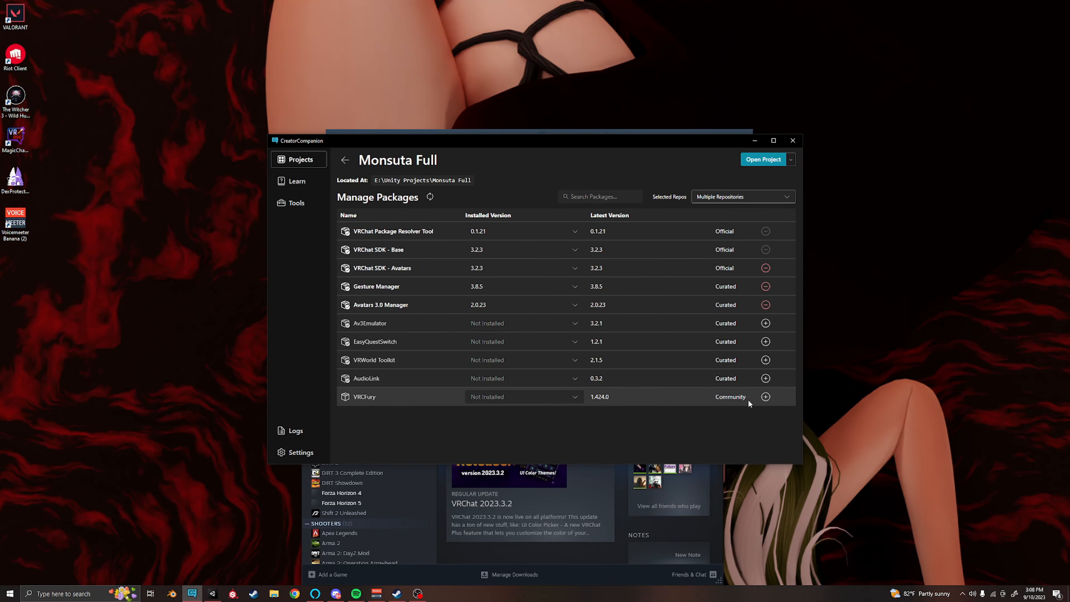
click(765, 397)
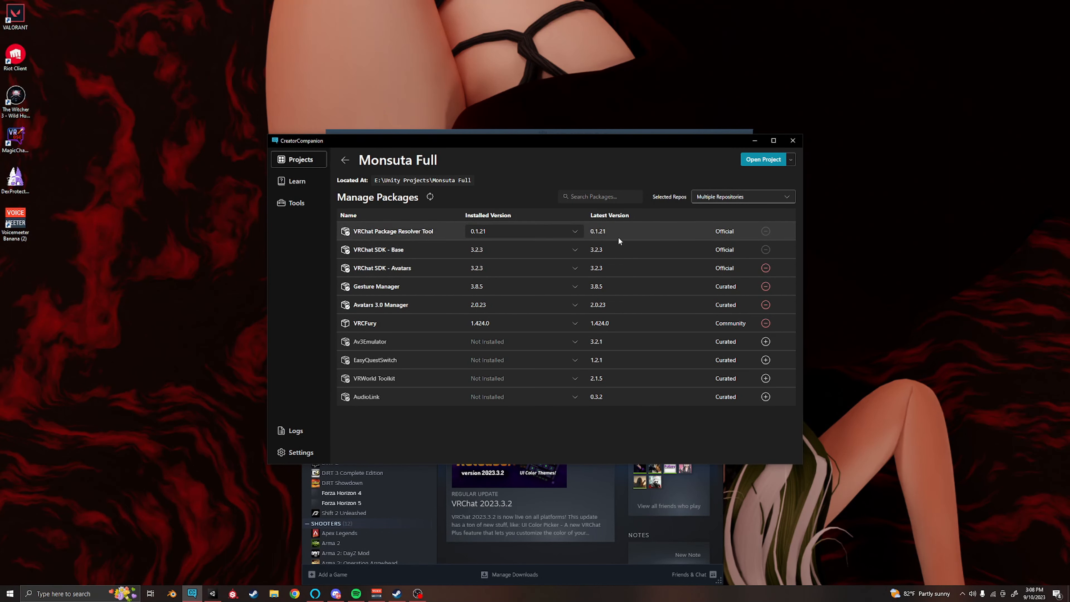
click(757, 162)
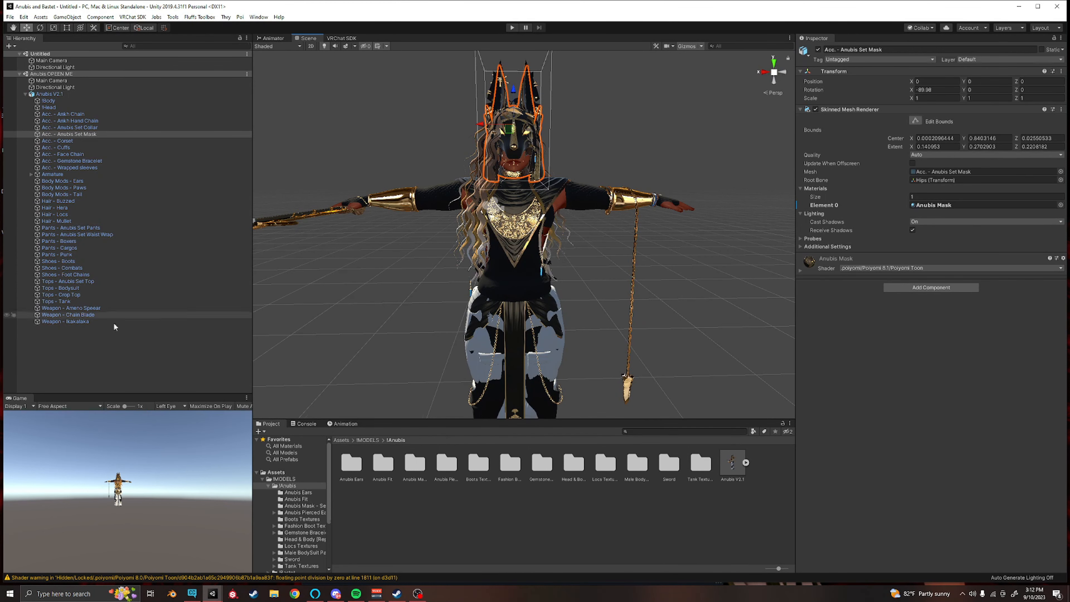
Step: Hide the existing Anubis V2.1 model in the scene
click(639, 198)
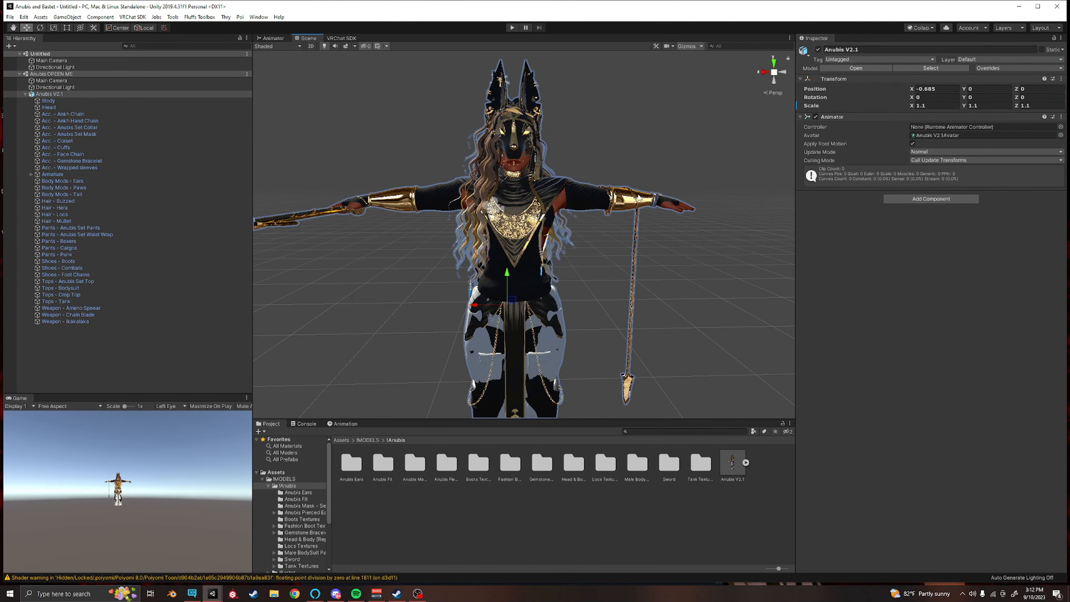
click(638, 198)
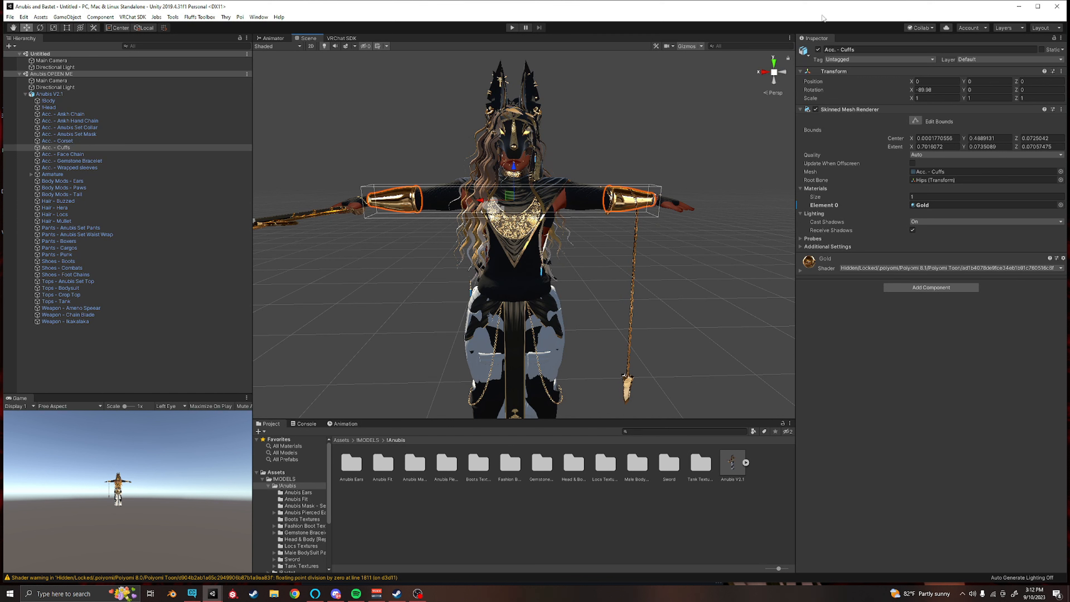
click(7, 95)
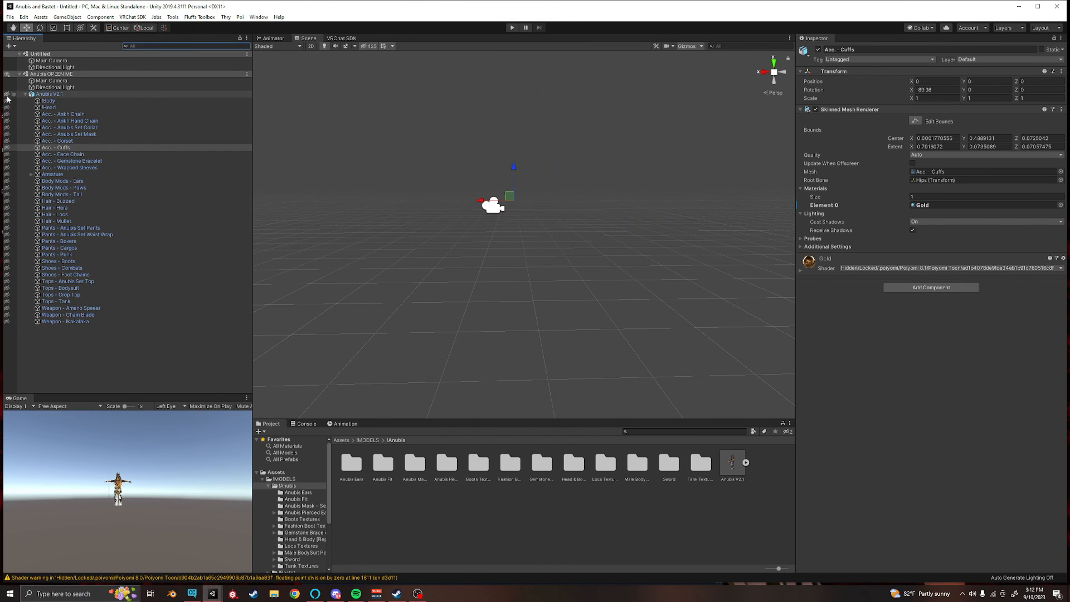
scroll(566, 219, down, 3)
scroll(556, 215, up, 3)
scroll(543, 211, down, 3)
scroll(542, 212, up, 3)
scroll(537, 230, down, 3)
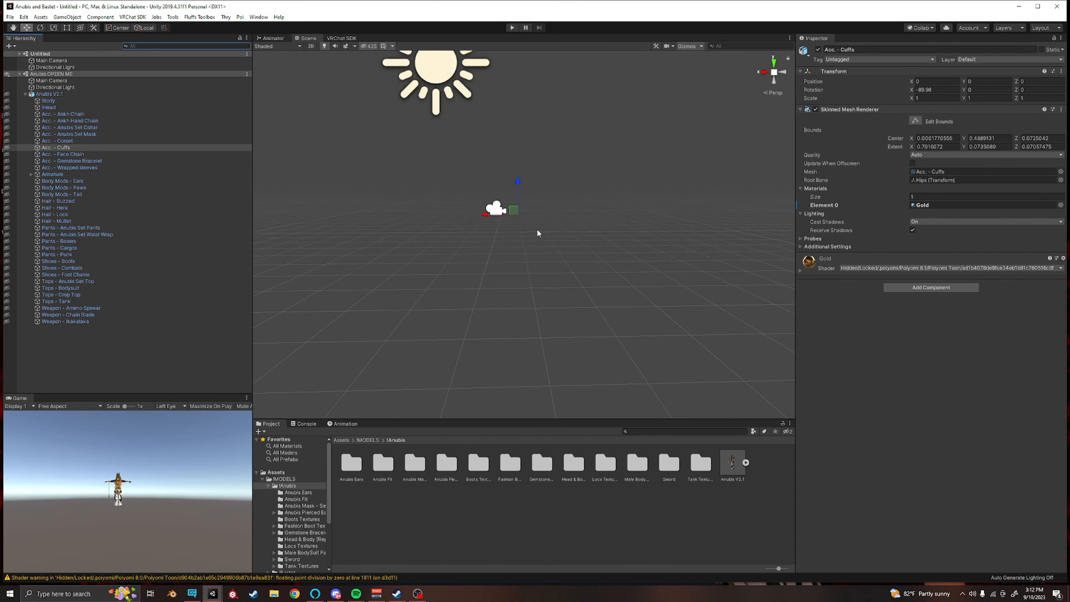
scroll(537, 233, up, 1)
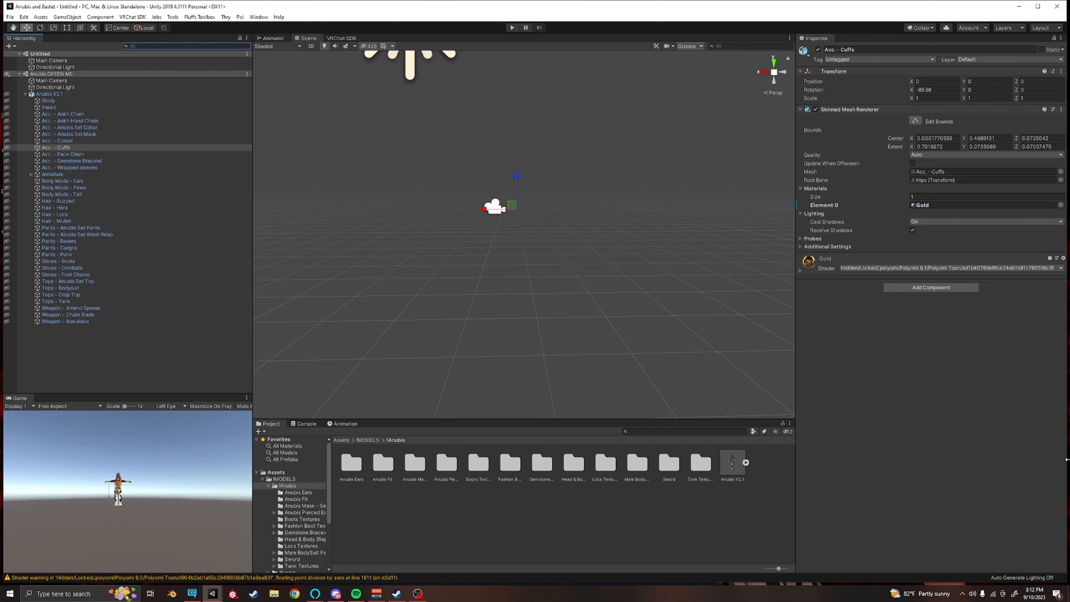
Step: Set the rig animation type of the Anubis V2.1 model asset to Humanoid and open its avatar configuration
click(732, 471)
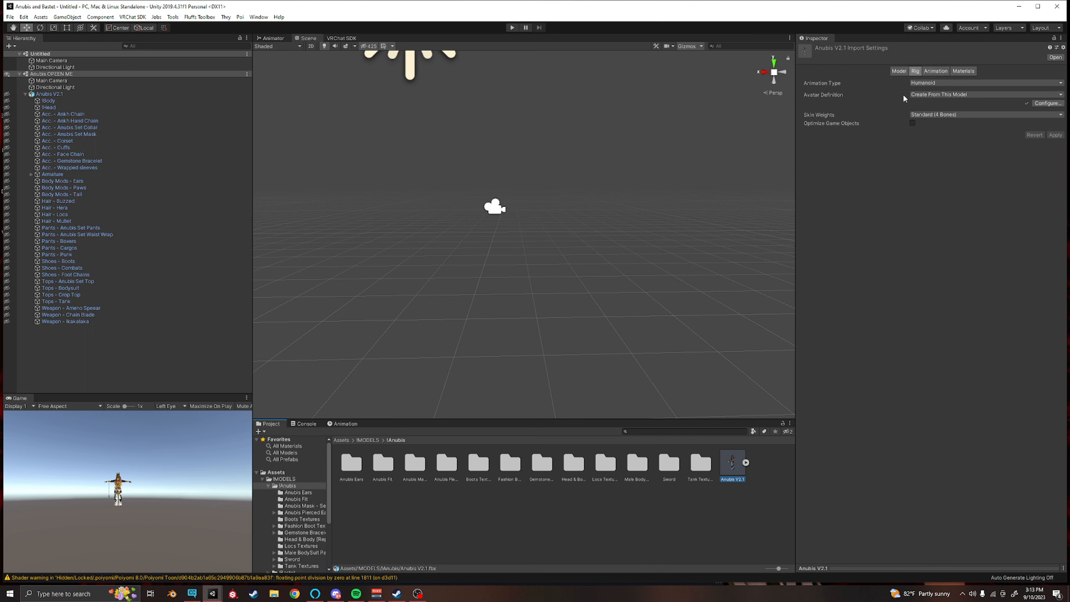
click(959, 84)
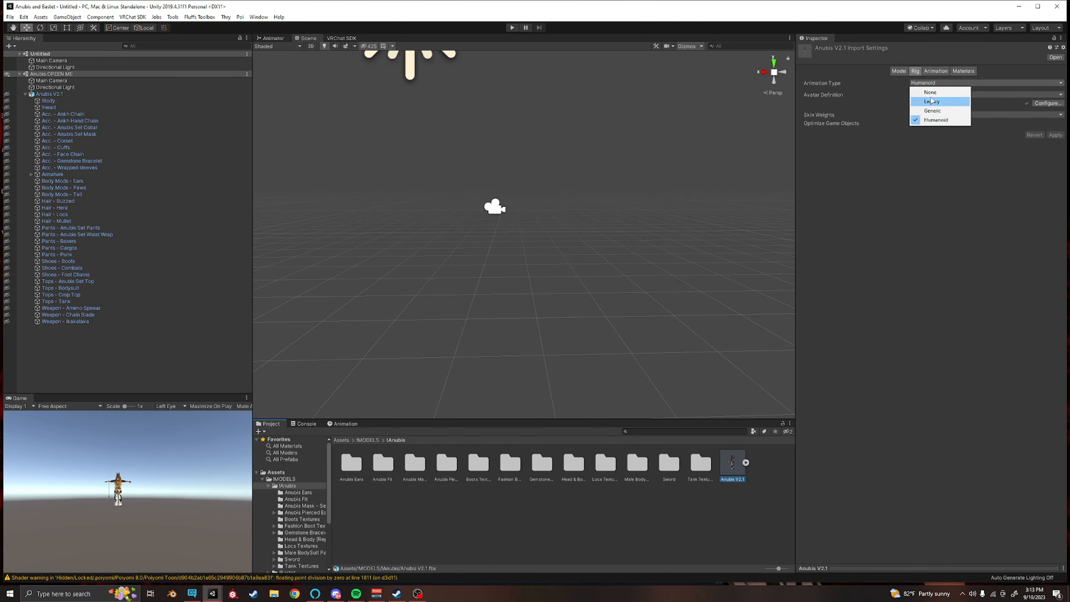
click(949, 119)
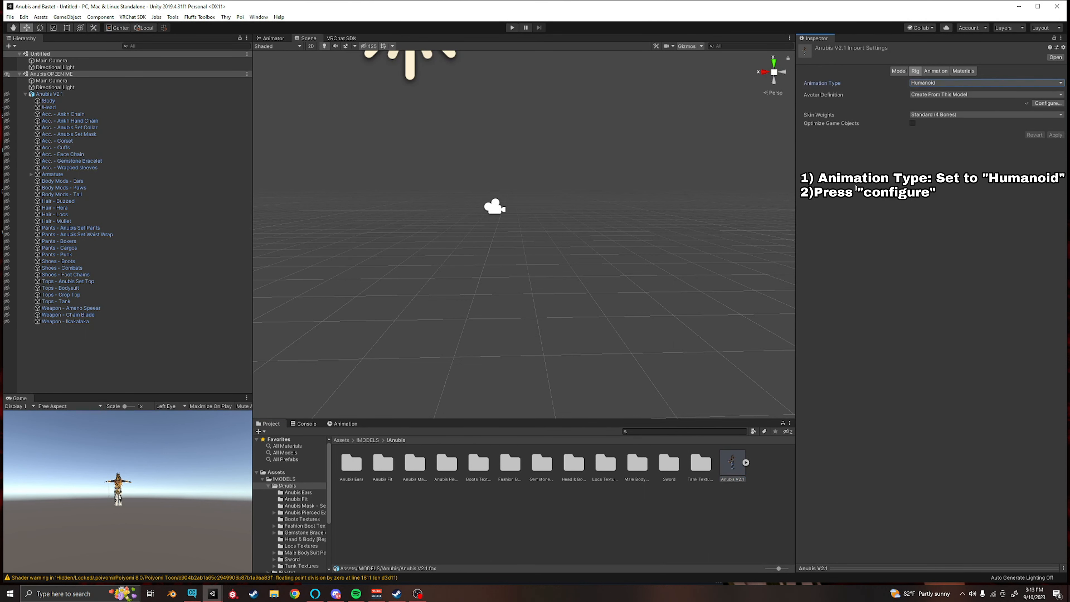
click(922, 85)
click(939, 120)
click(1041, 104)
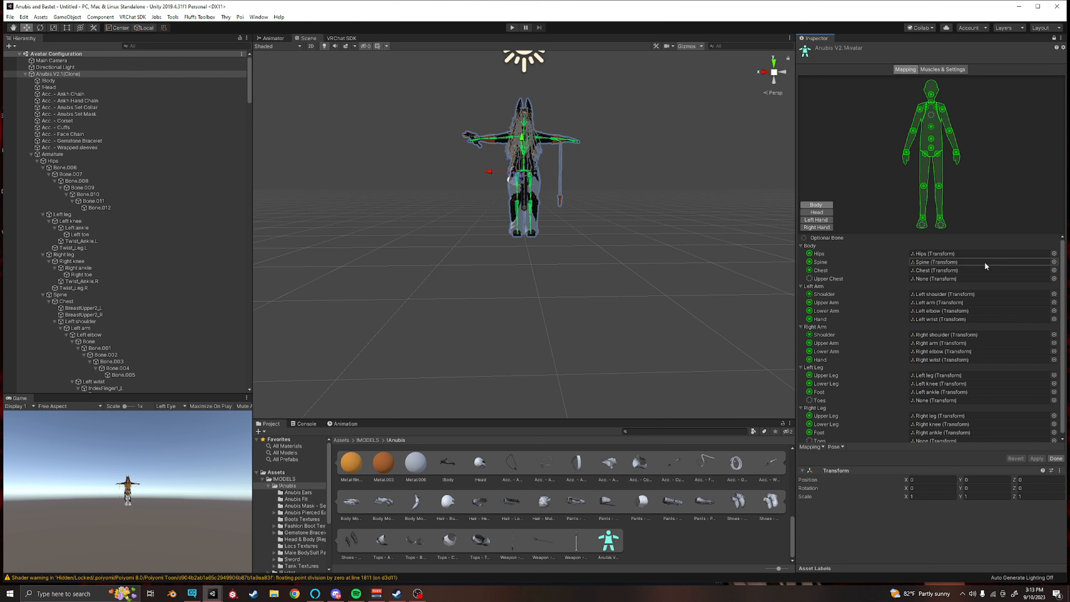
Step: Set the left leg's Toes bone mapping to None and display the head bone mapping
scroll(888, 347, down, 1)
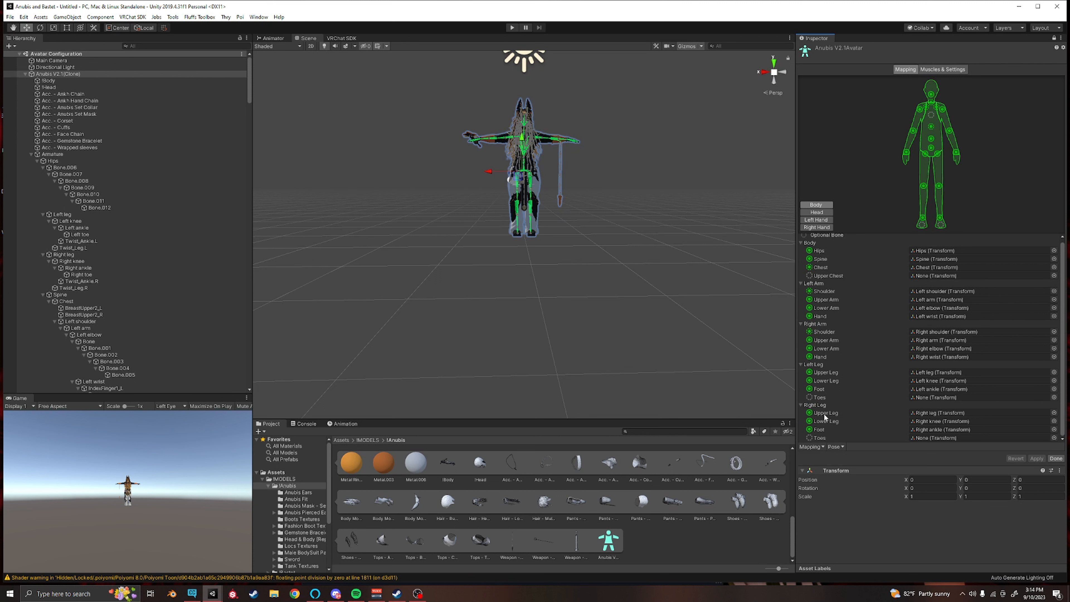
click(1053, 397)
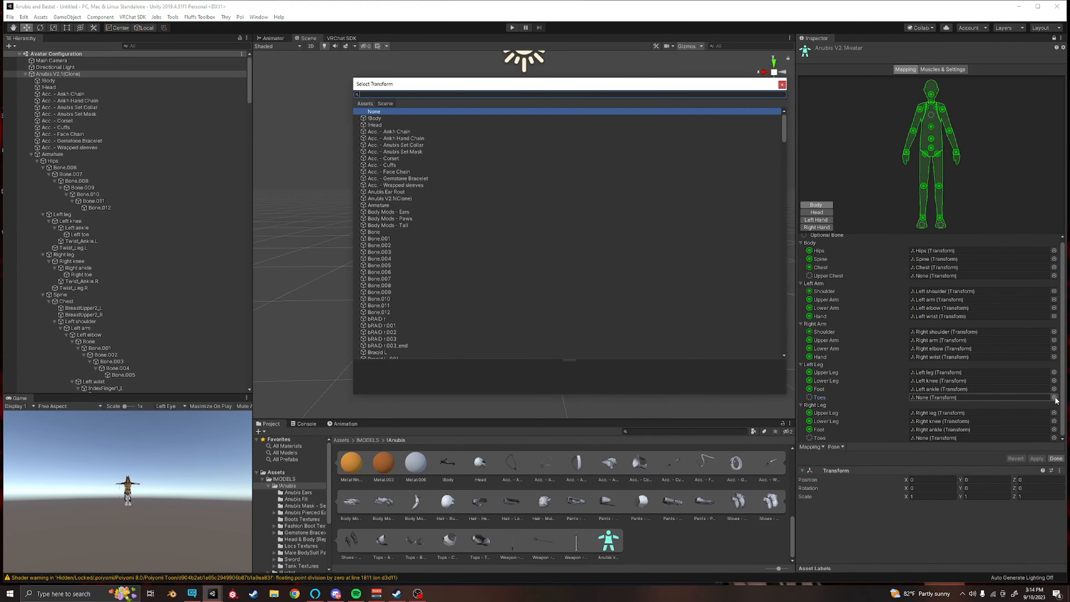
double_click(377, 112)
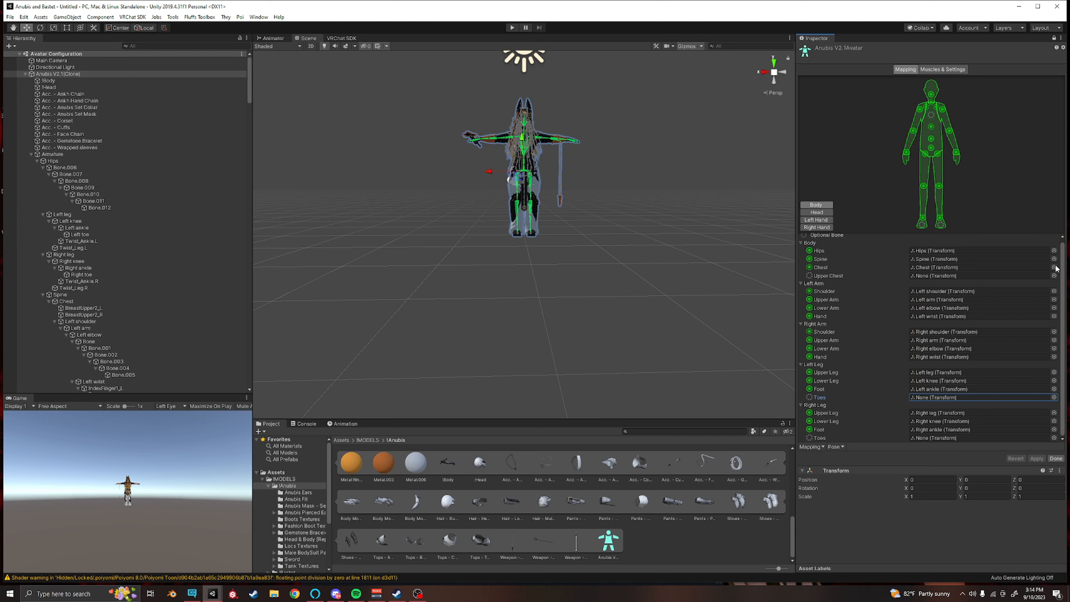
click(817, 213)
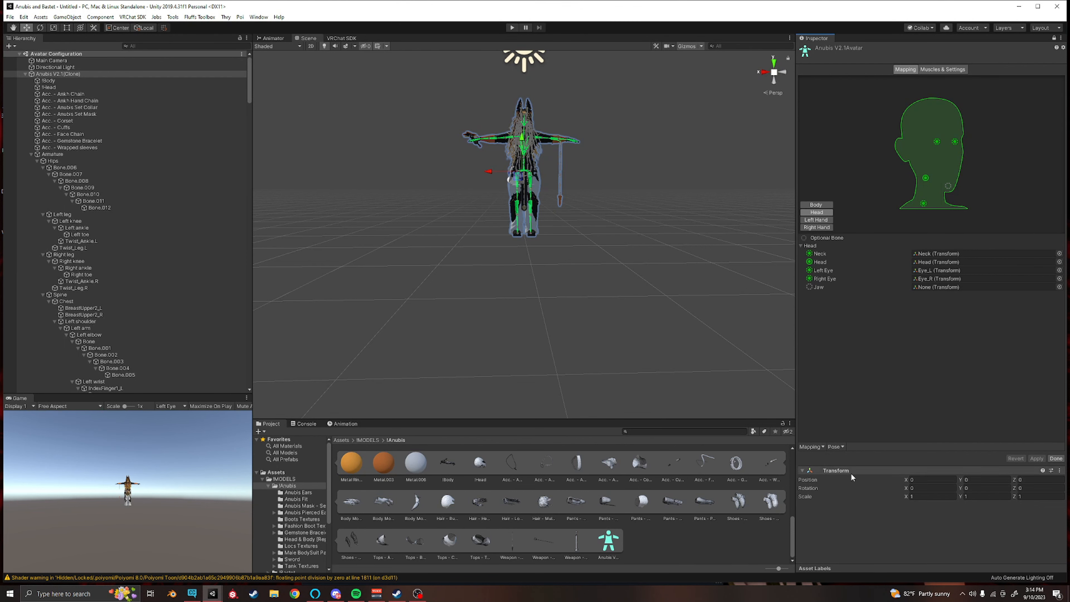
Step: Enforce the T-pose on the Anubis avatar and apply the configuration
click(842, 446)
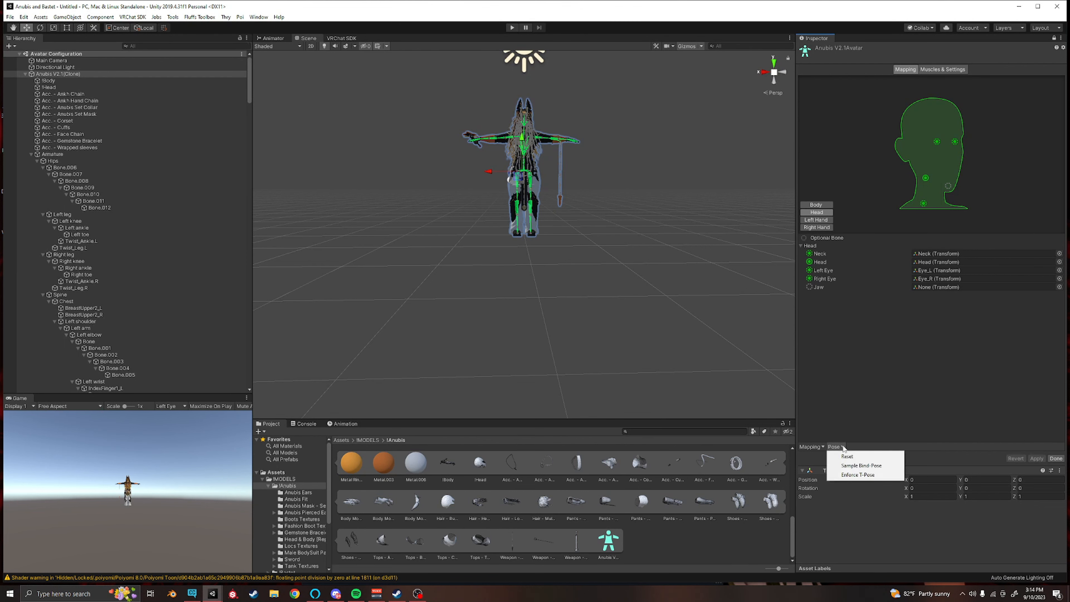
click(847, 475)
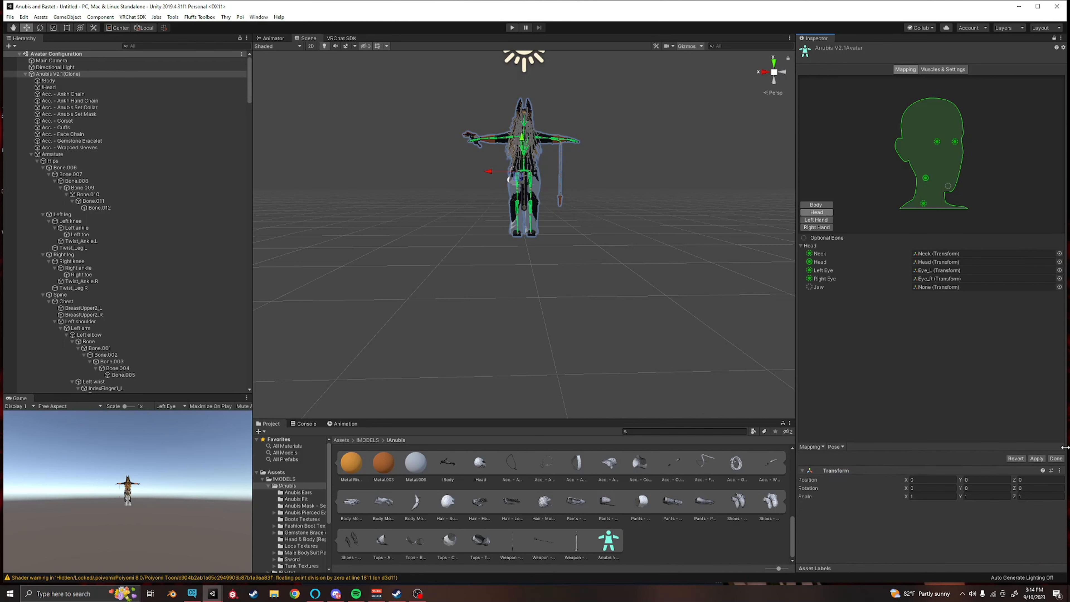
click(1037, 458)
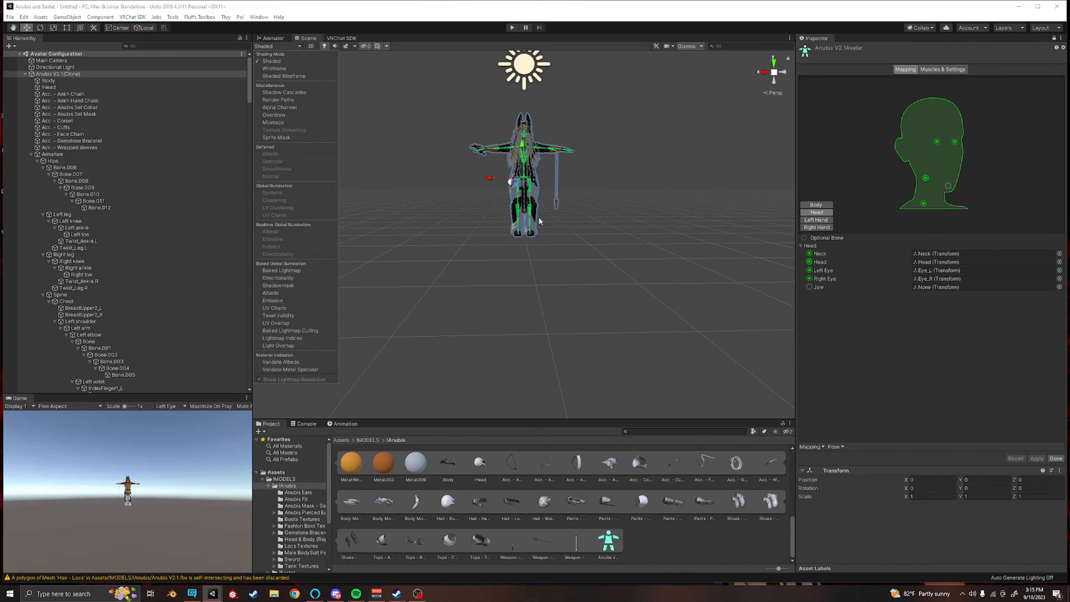
click(497, 329)
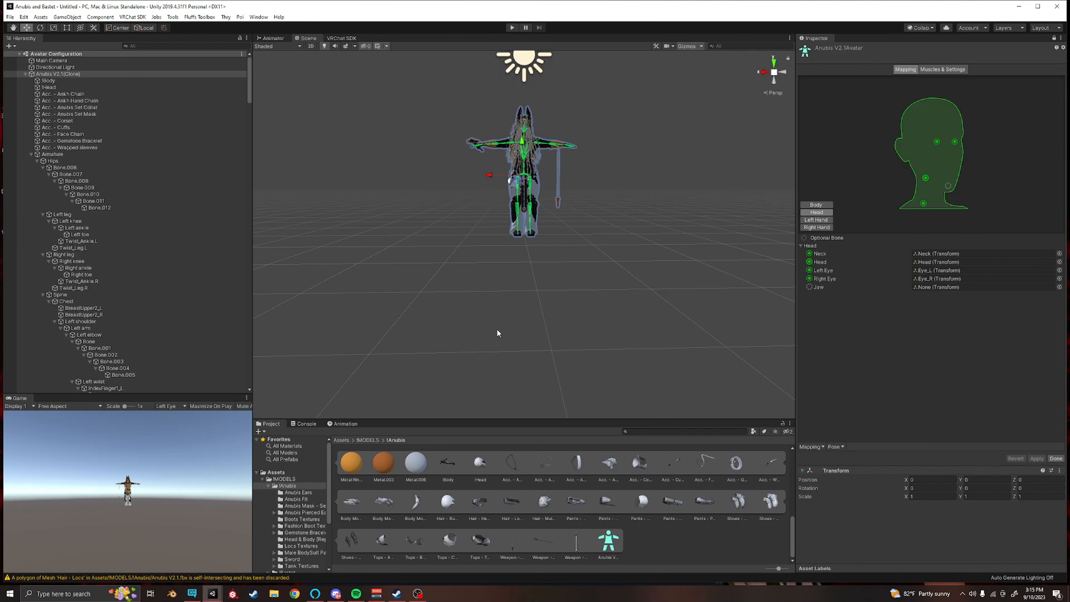
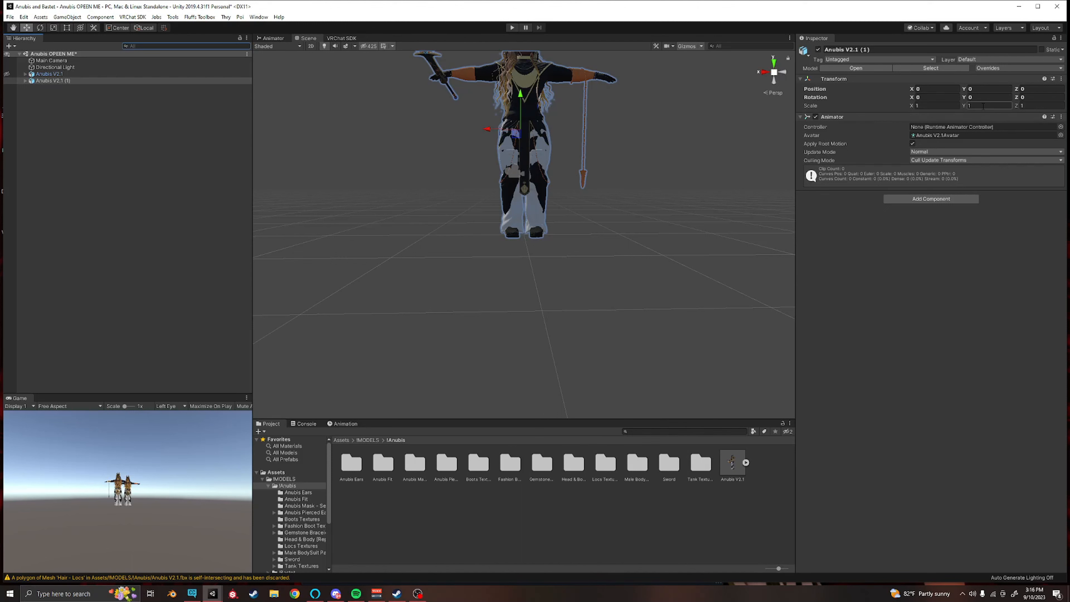
Step: Check the scale and appearance of the Anubis V2.1 (1) model in the scene and select it in the hierarchy
click(1040, 106)
mouse_move(551, 227)
right_down()
mouse_move(563, 151)
mouse_move(554, 126)
mouse_move(539, 244)
mouse_move(531, 232)
mouse_move(554, 212)
mouse_move(556, 232)
right_up()
key(w)
key(s)
key(w)
key(s)
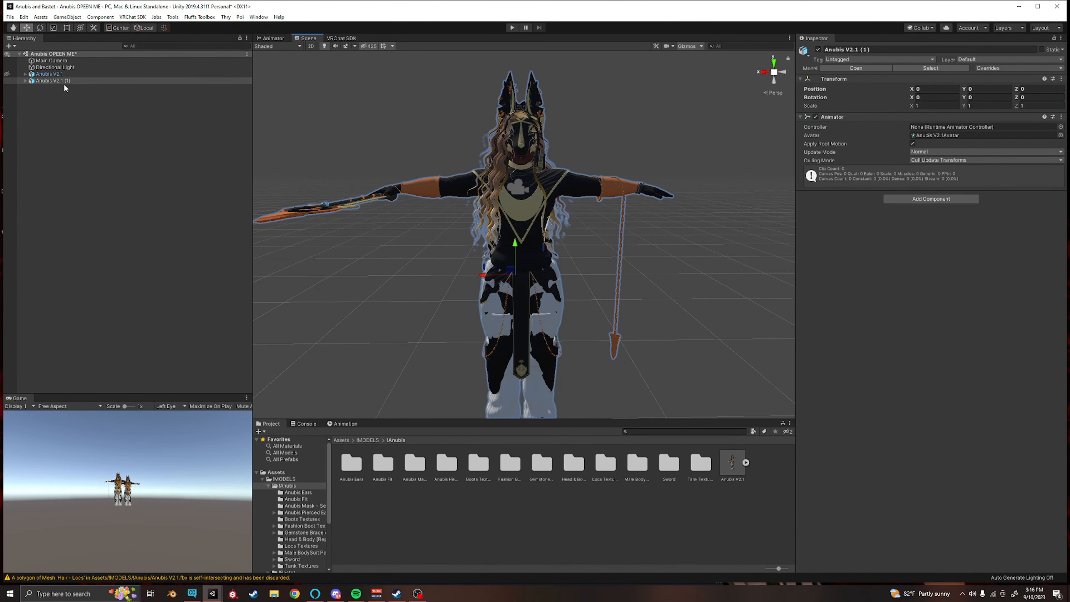
click(46, 80)
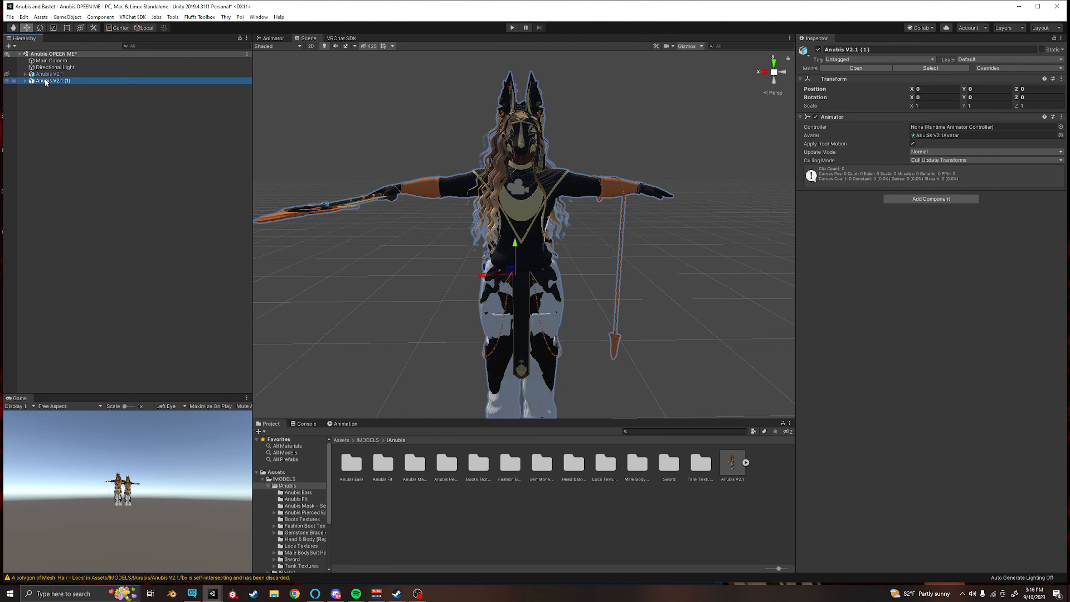
Step: Delete the duplicate Anubis V2.1 (1) model, then unhide and select the original Anubis V2.1 model in the scene
key(Delete)
click(7, 74)
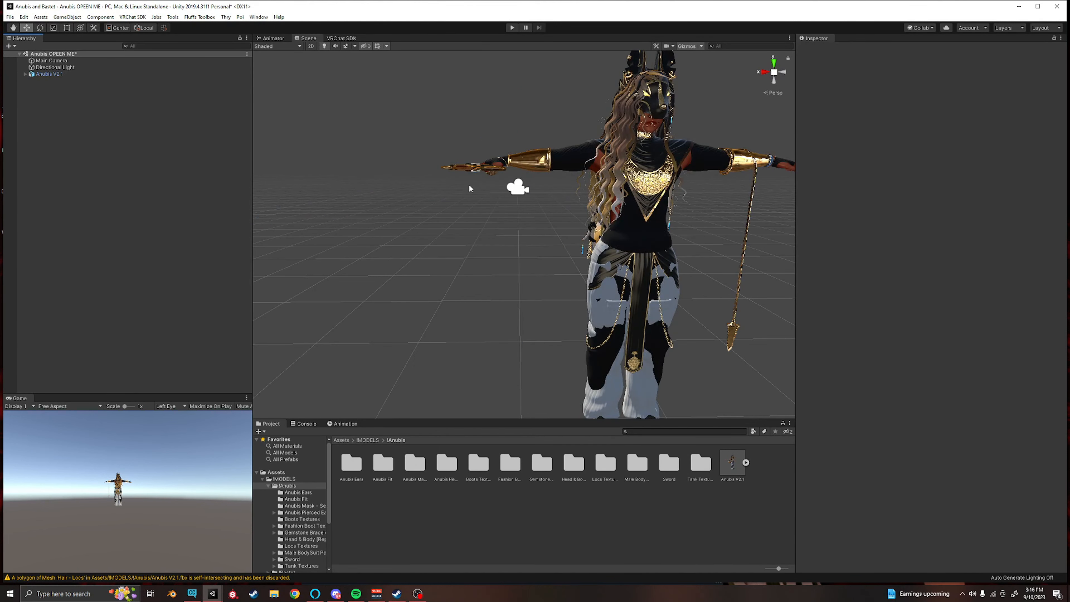
key(d)
right_drag(581, 217, 626, 214)
click(561, 214)
key(s)
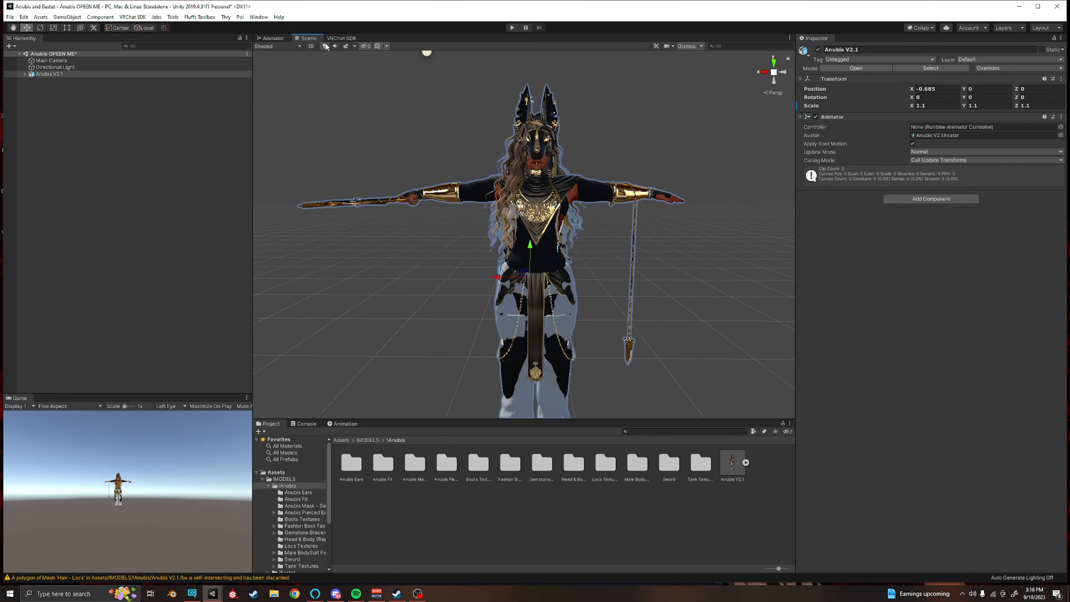
Step: Turn on the skybox display in the Scene view, leaving the grid visible
click(249, 18)
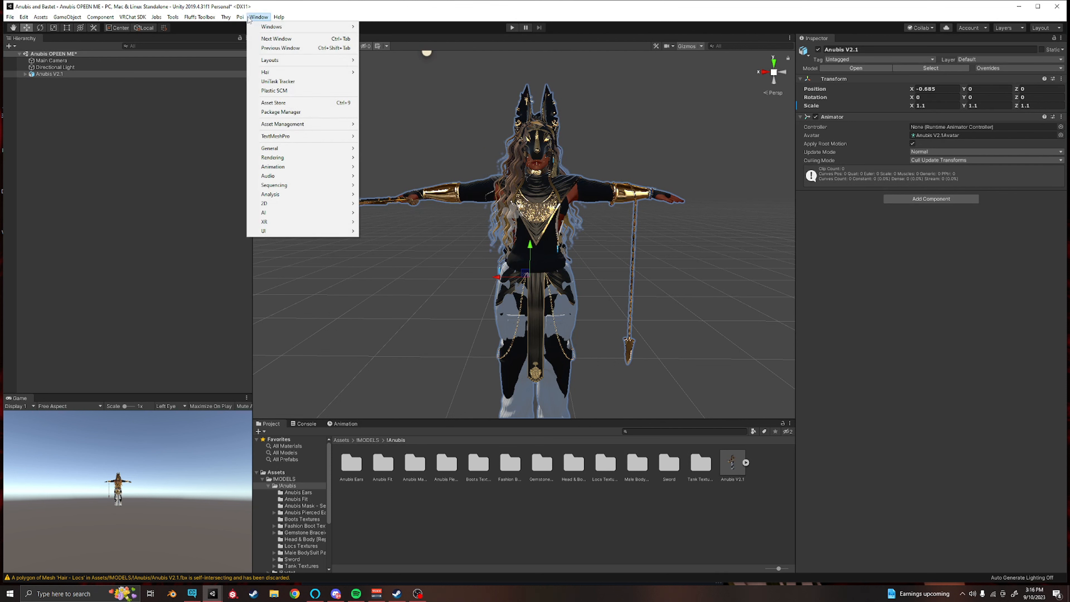
click(468, 23)
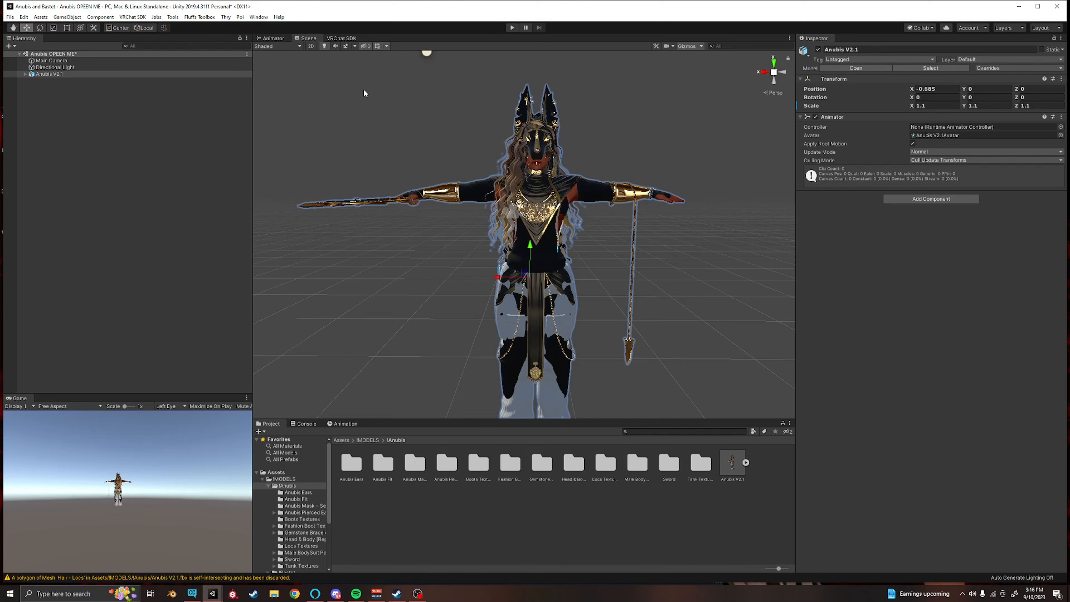
click(378, 47)
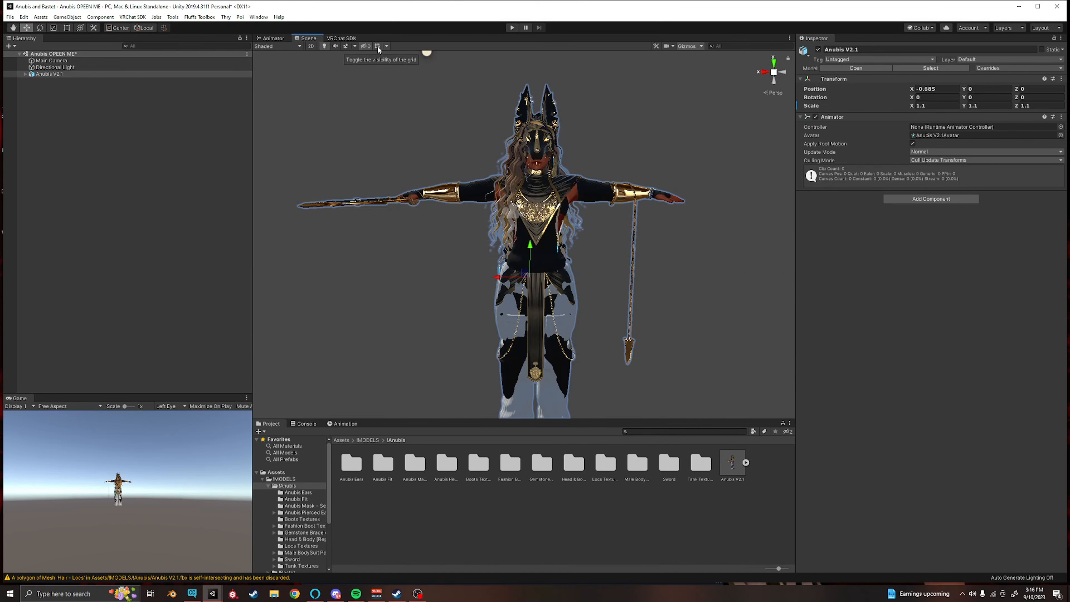
click(378, 46)
click(346, 46)
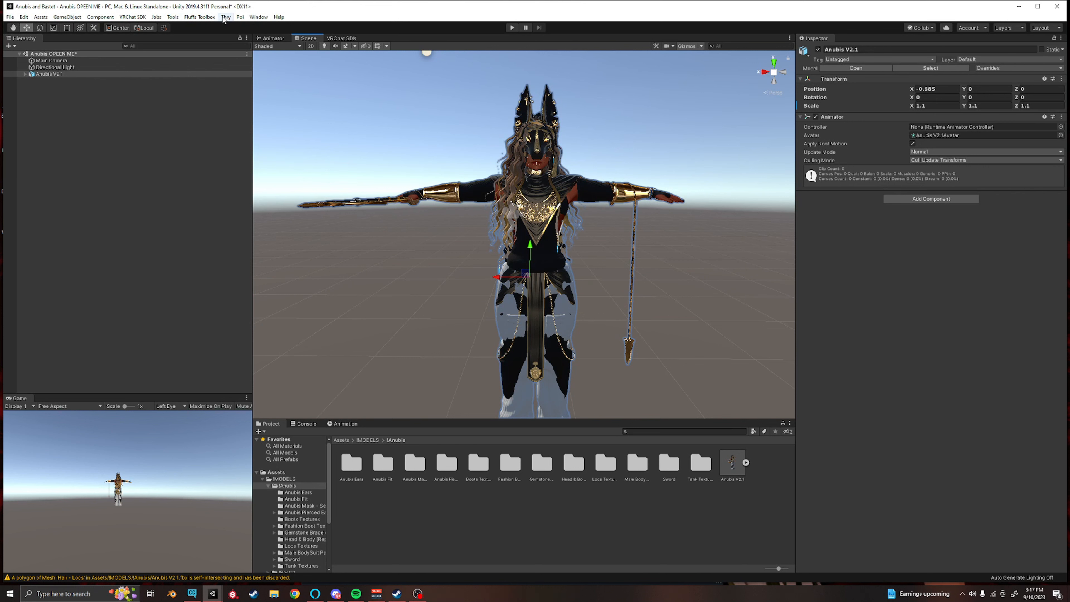
Step: Assign New Material from the Assets folder as the scene's skybox material in the Lighting settings
click(258, 17)
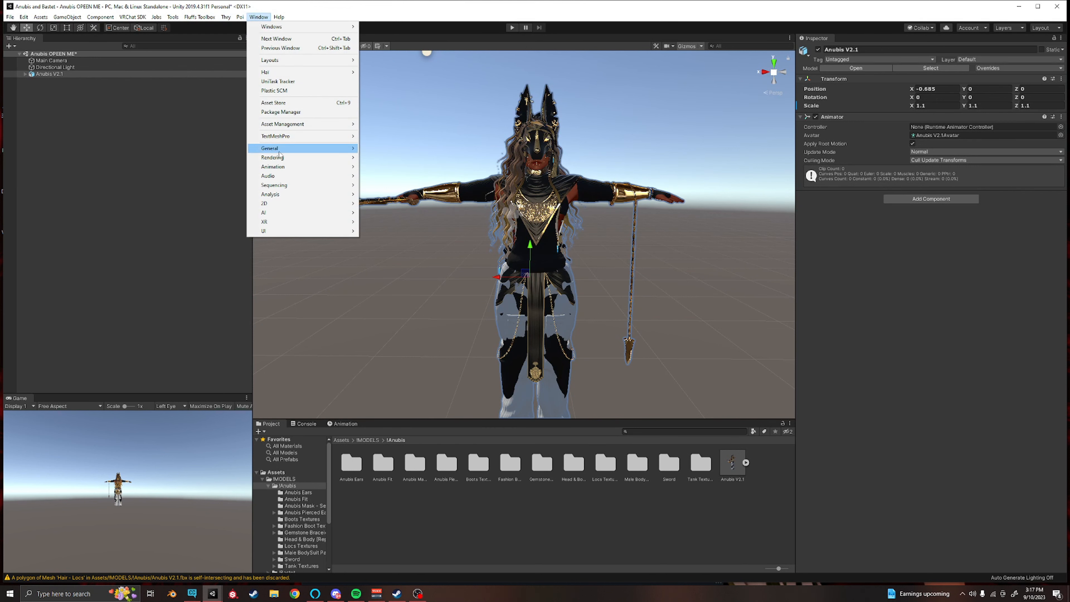
mouse_move(279, 155)
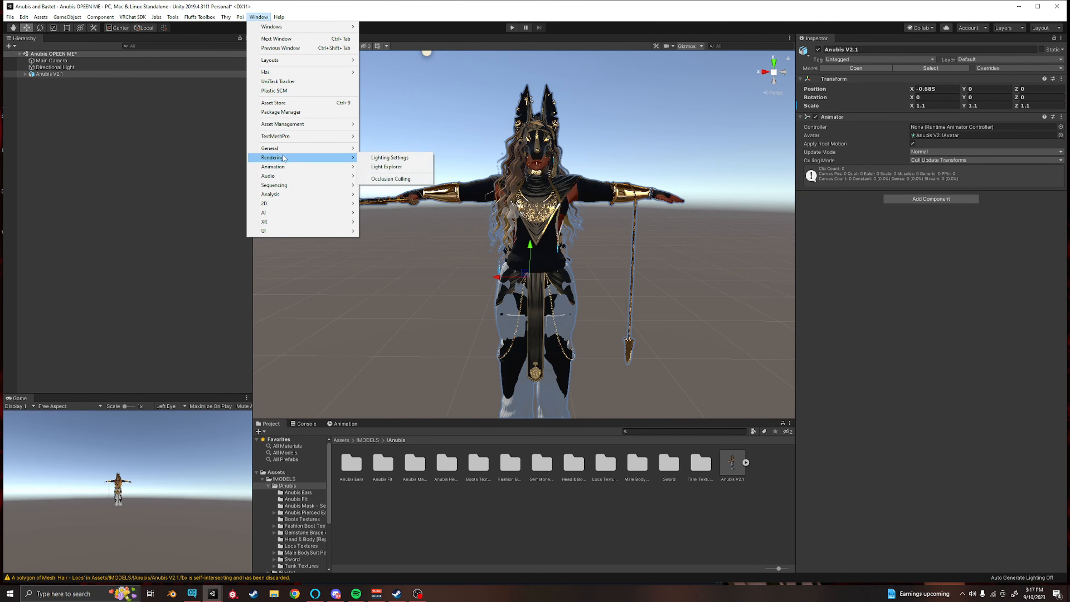
click(381, 158)
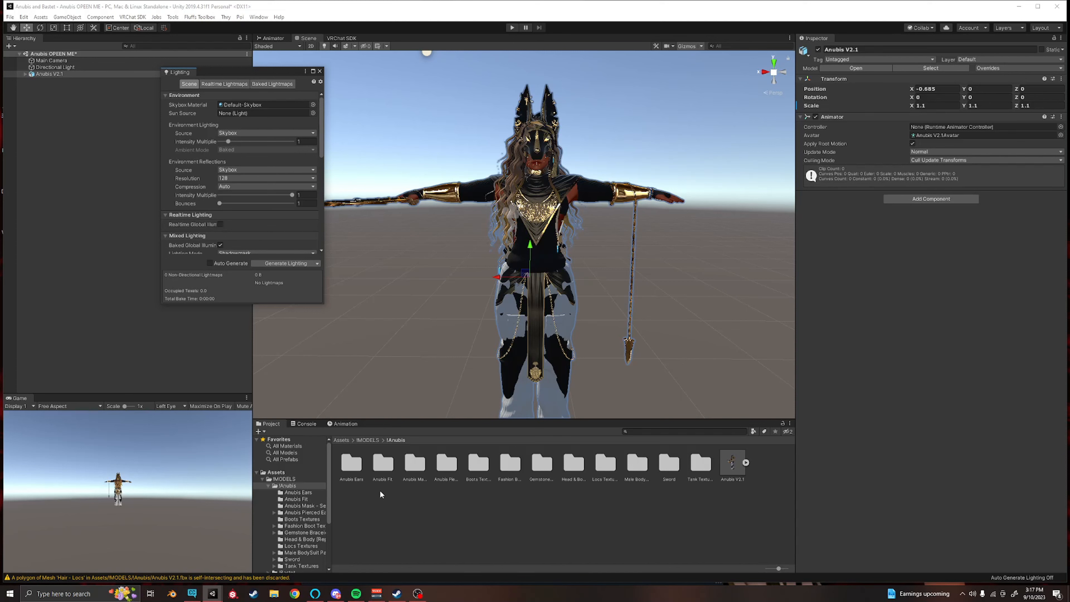
click(342, 440)
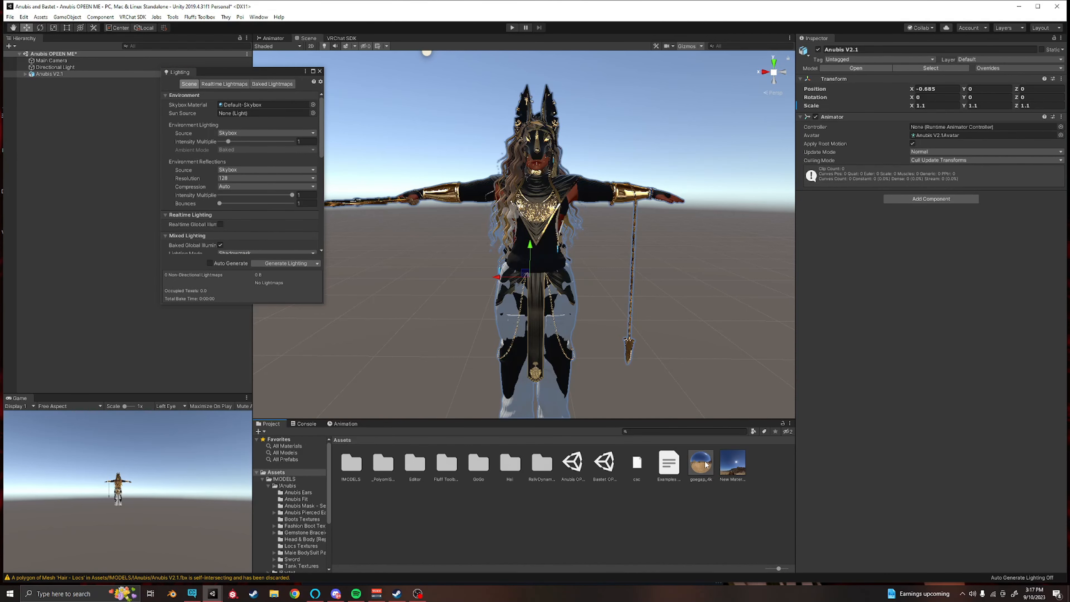
drag(707, 464, 257, 105)
drag(733, 469, 261, 104)
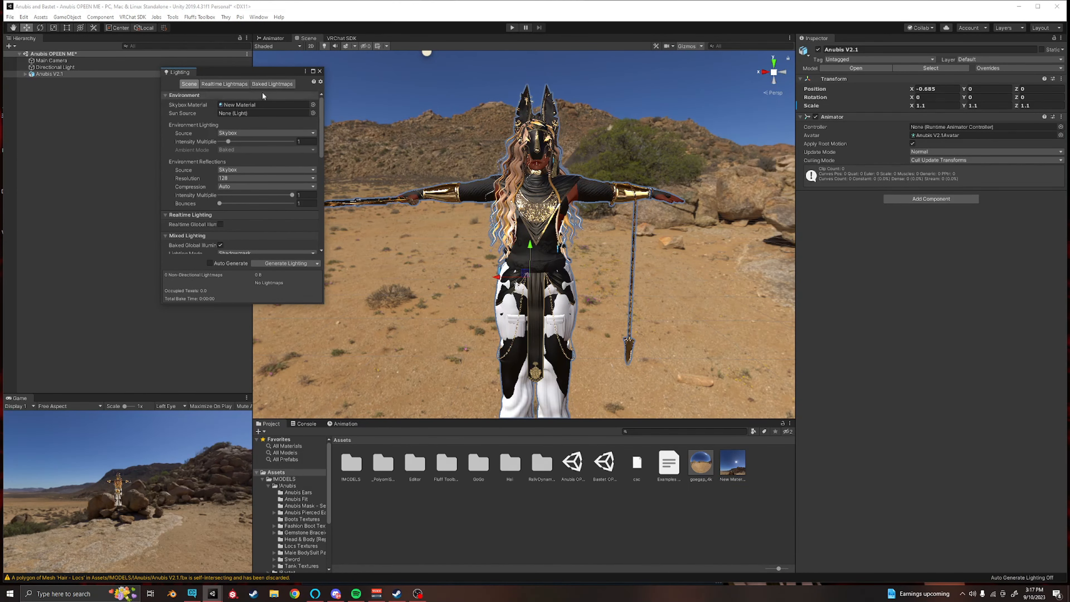
click(319, 72)
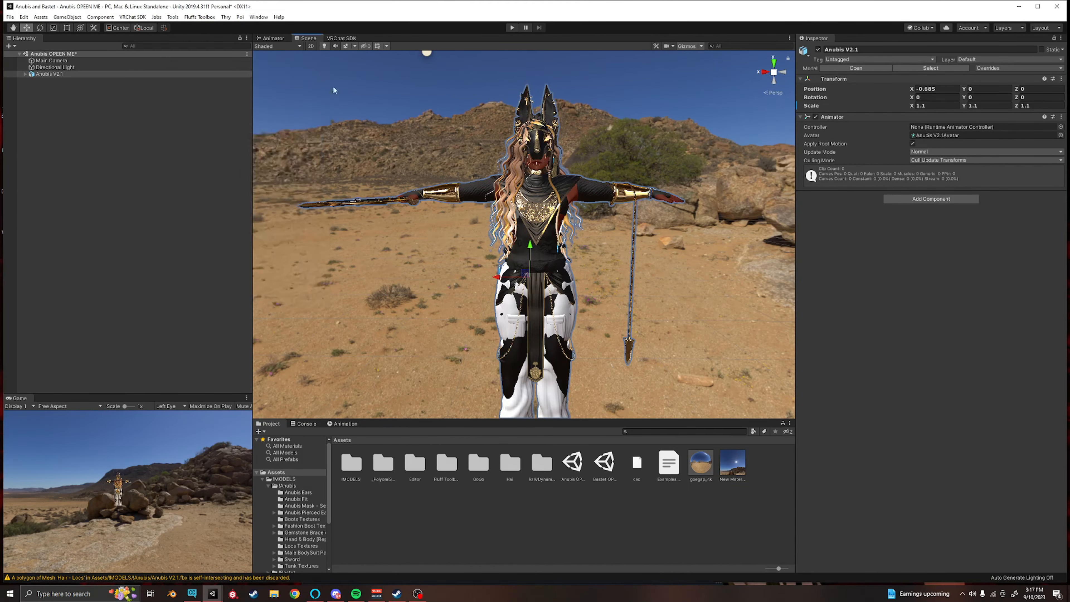
Step: Look through the !Anubis folder inside !MODELS and display the asset creation options in the Assets folder
mouse_move(614, 279)
right_down()
mouse_move(521, 263)
mouse_move(379, 272)
mouse_move(758, 287)
mouse_move(620, 279)
mouse_move(631, 272)
right_up()
key(w)
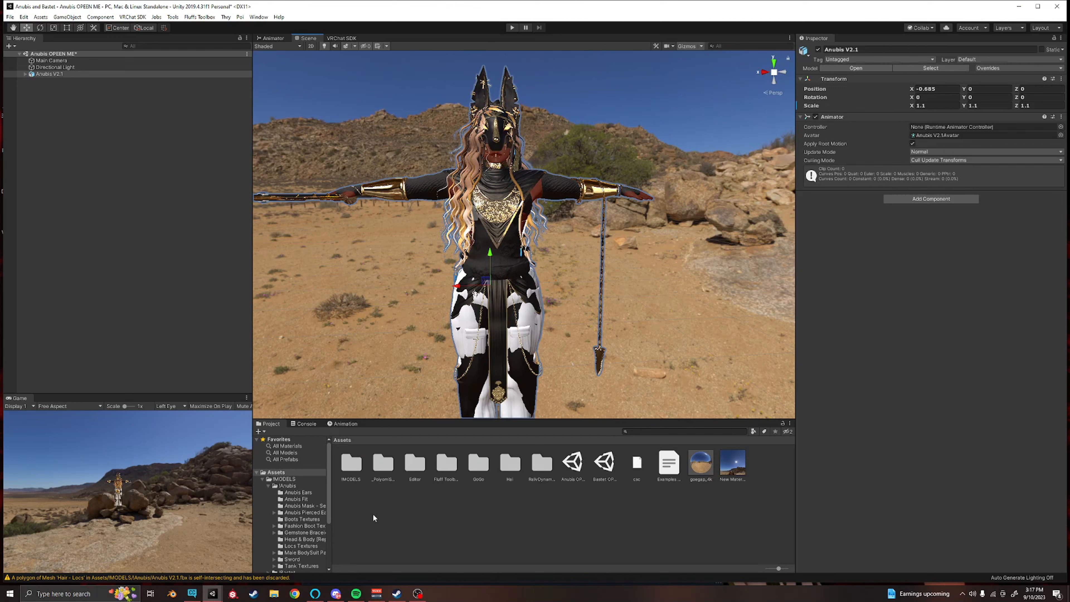
double_click(357, 469)
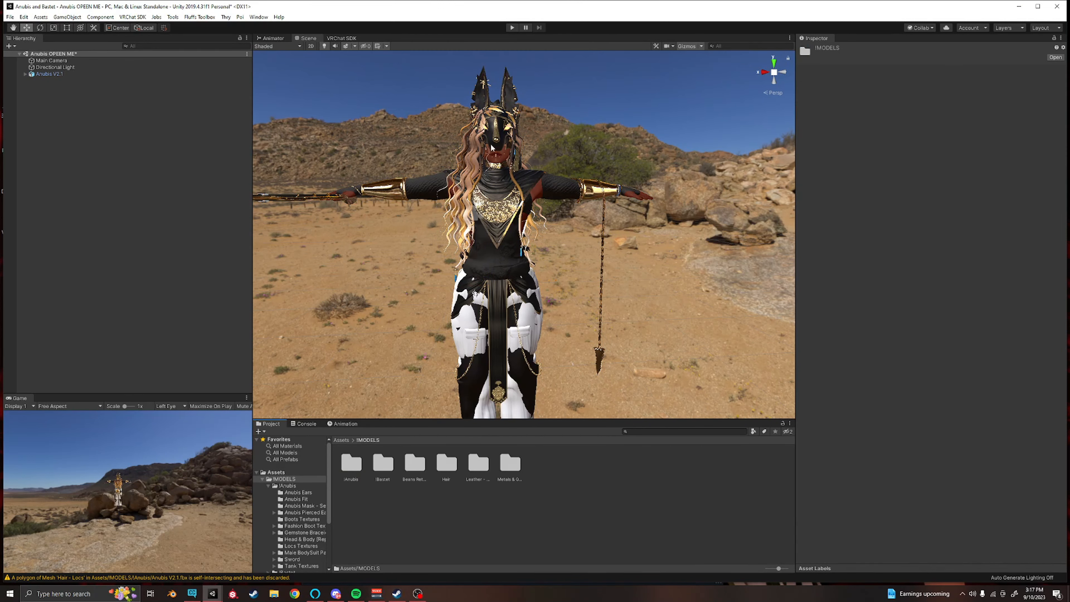
double_click(349, 461)
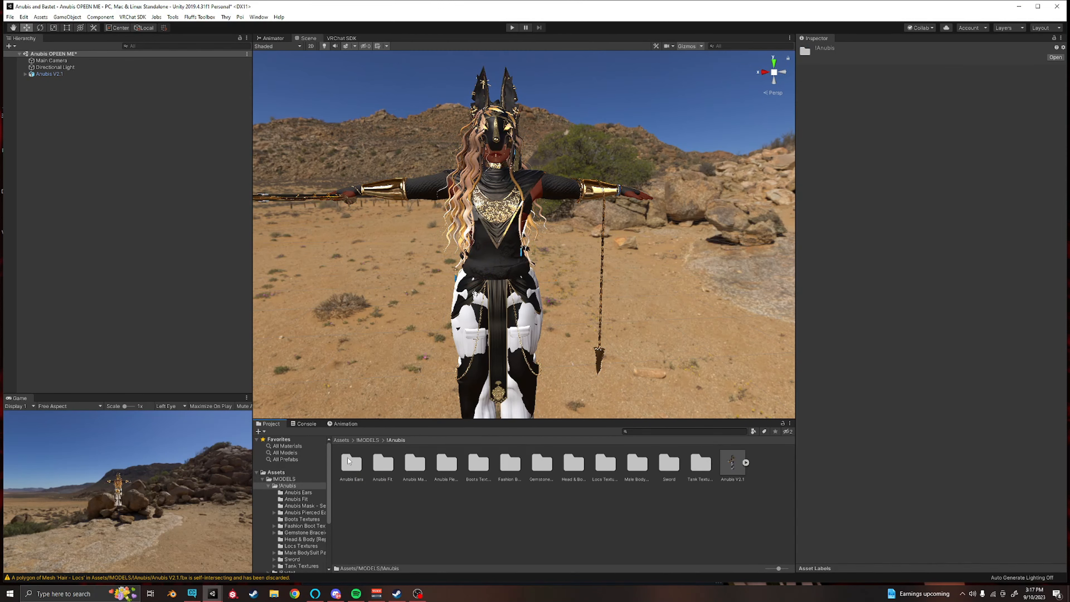
click(342, 441)
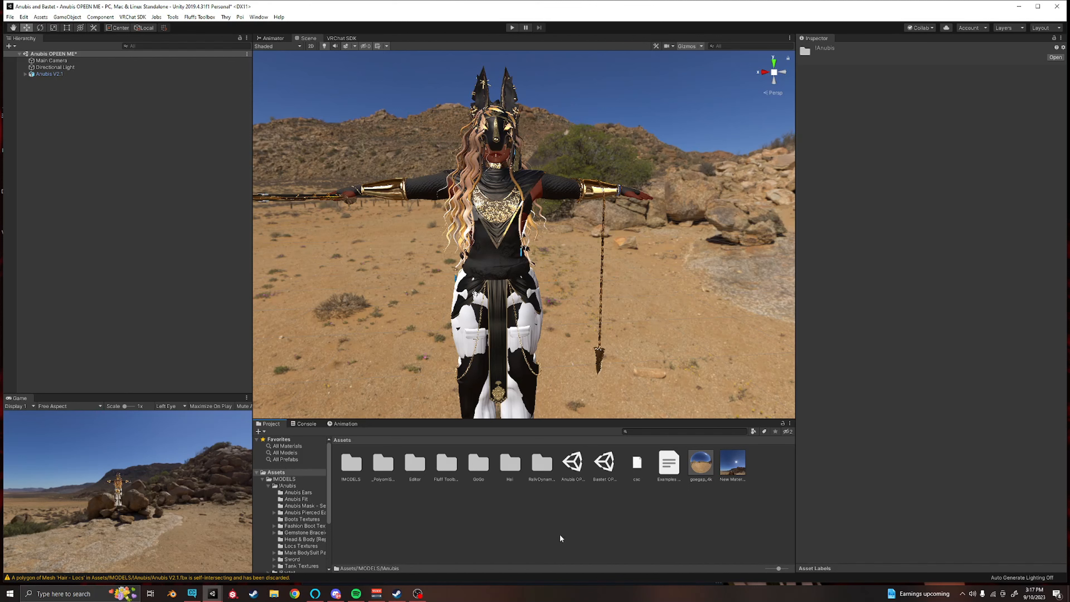
right_click(383, 512)
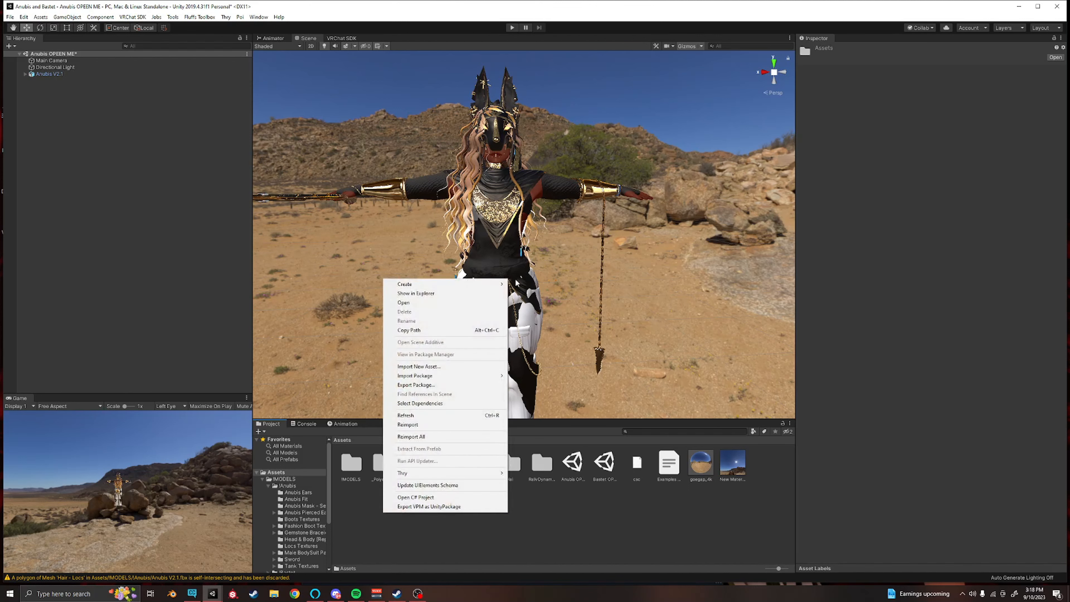
mouse_move(445, 286)
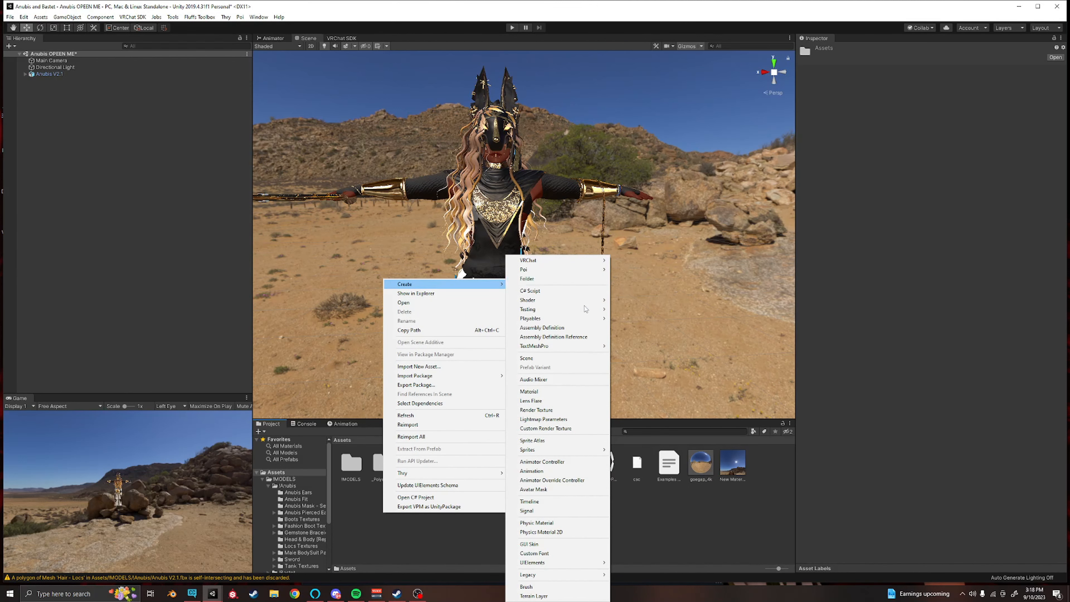
click(401, 548)
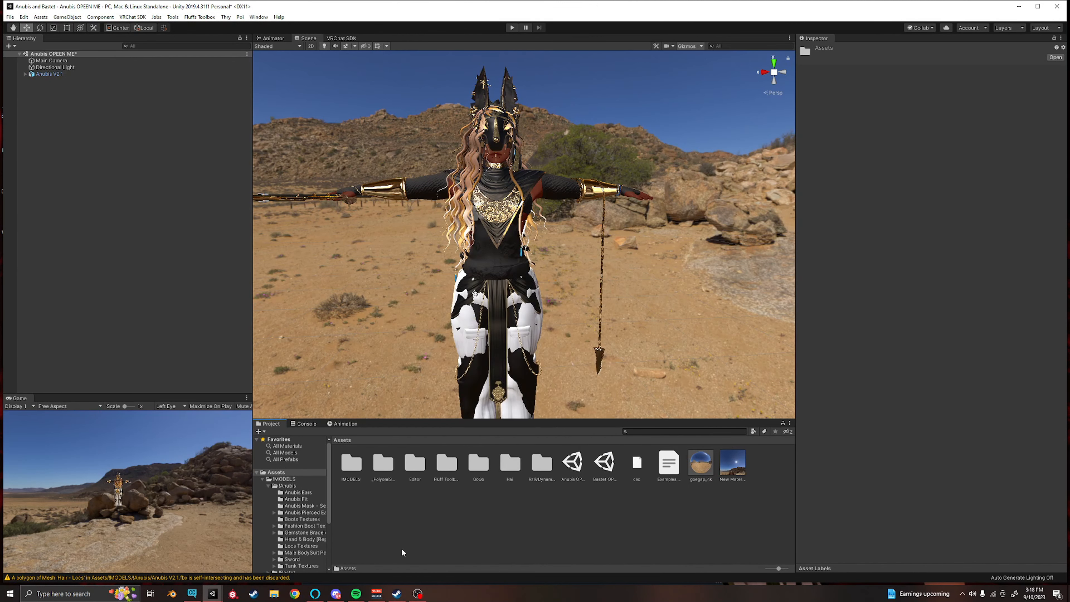
Step: Open the !Anubis folder inside !MODELS and examine the textures in its Gemstone Bracelet folder
double_click(356, 466)
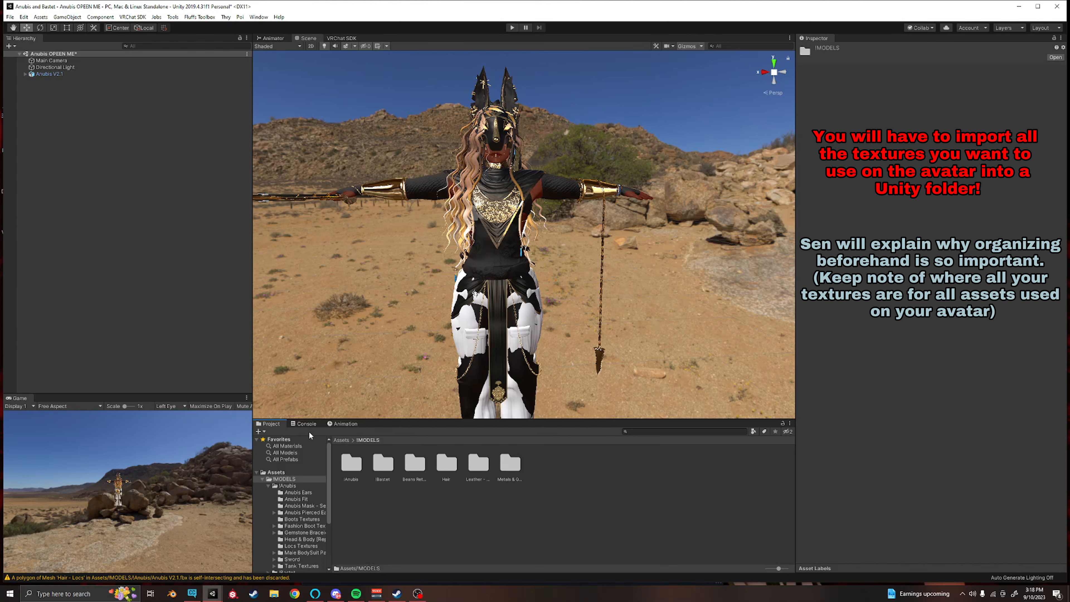
double_click(352, 463)
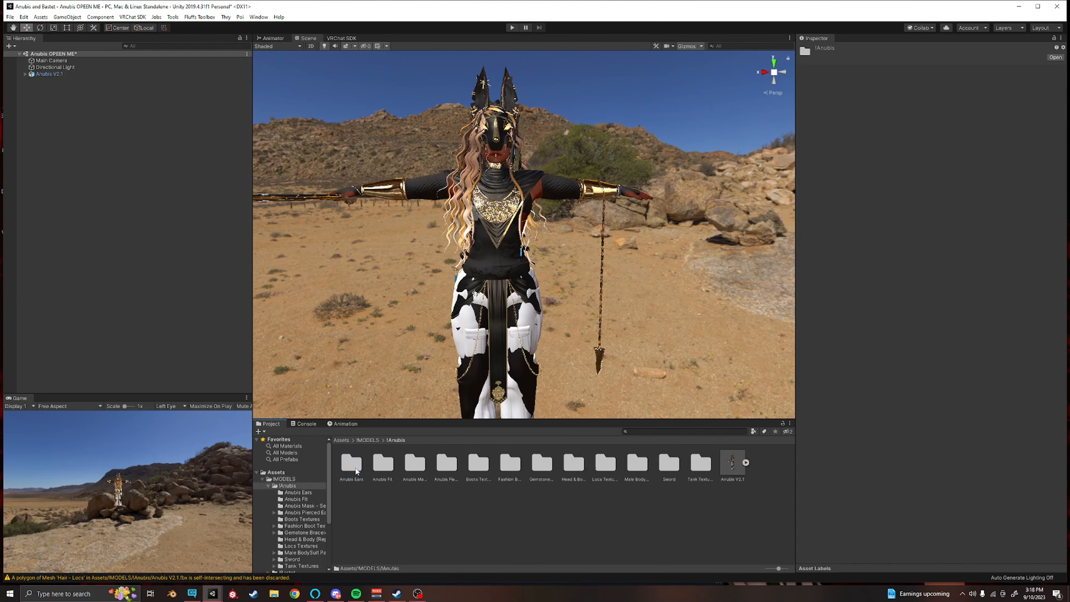
click(558, 475)
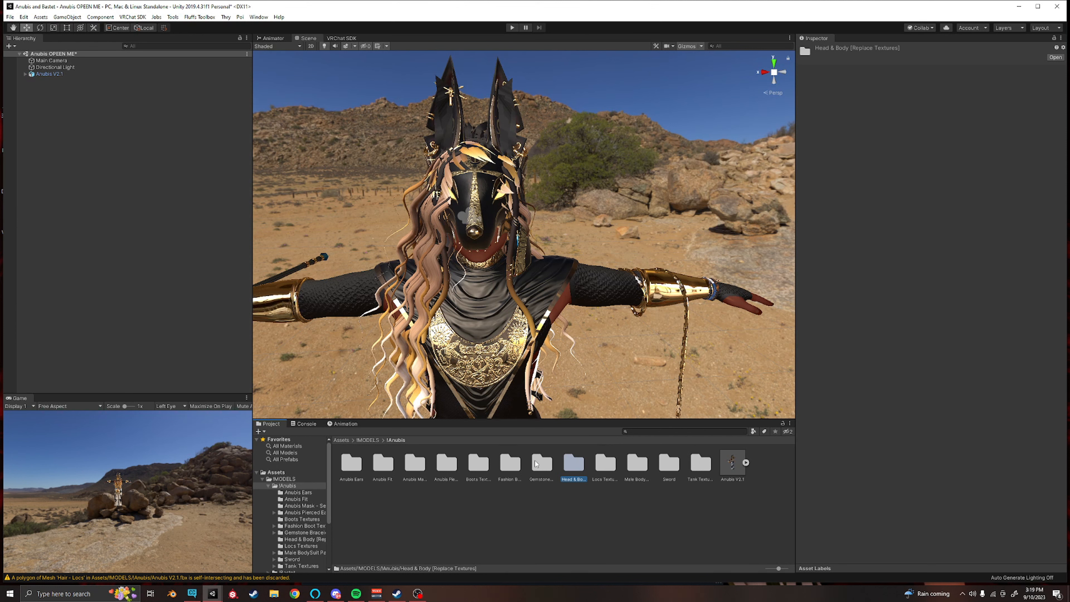
double_click(542, 465)
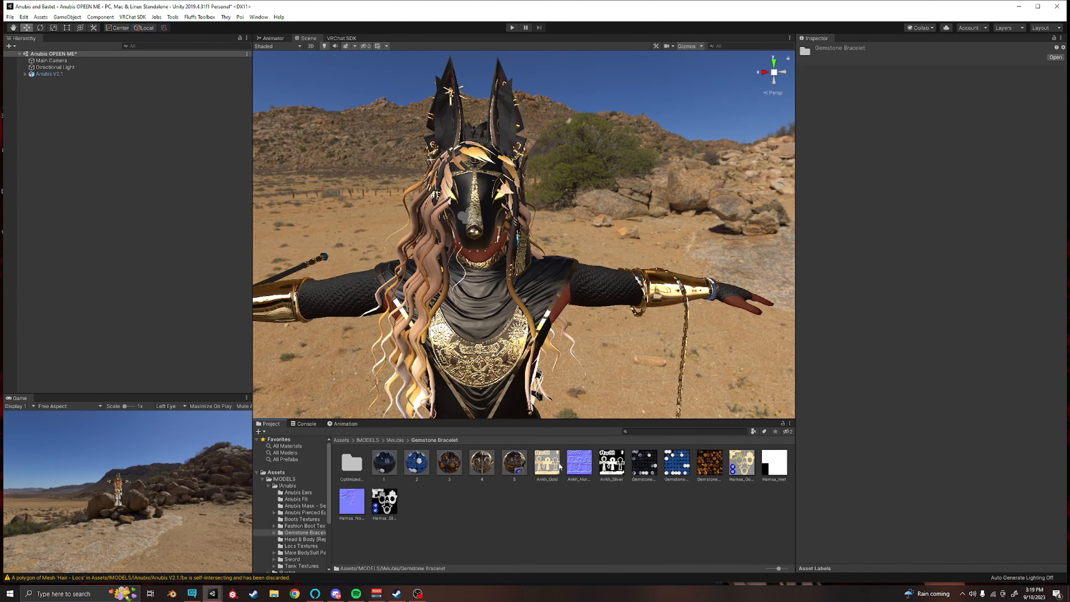
click(395, 440)
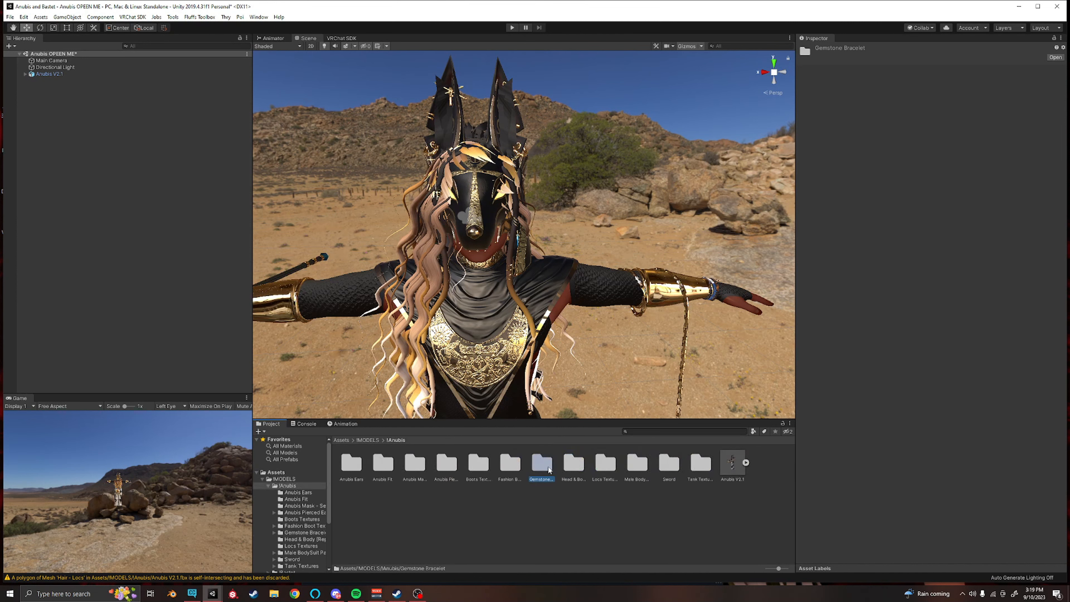
Step: Examine the contents of the Head & Body, Locs Textures and Male BodySuit Pack folders in !Anubis
double_click(573, 464)
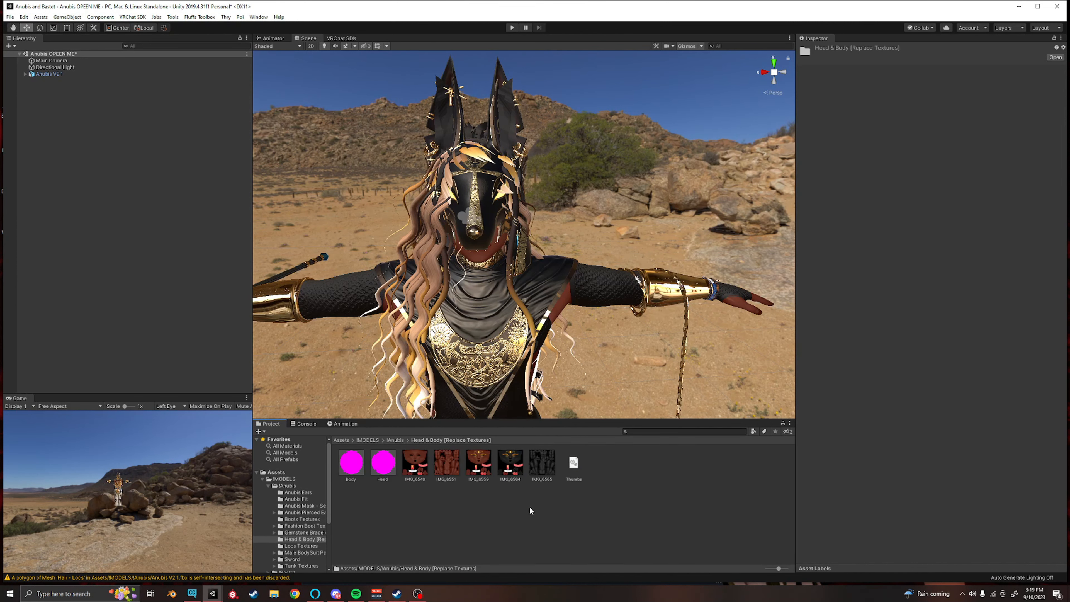
click(396, 440)
click(606, 464)
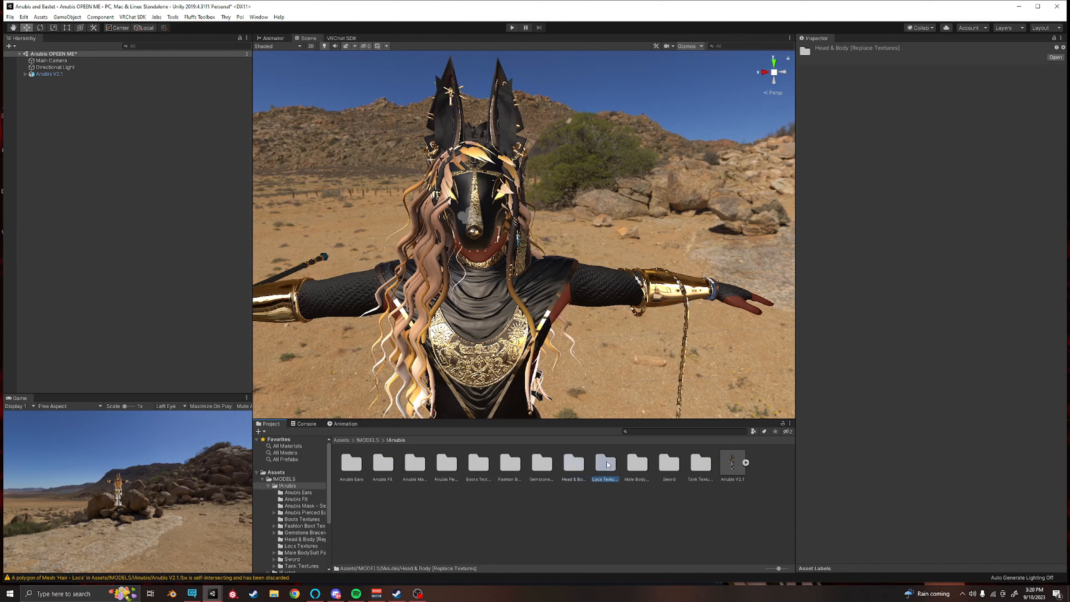
double_click(607, 464)
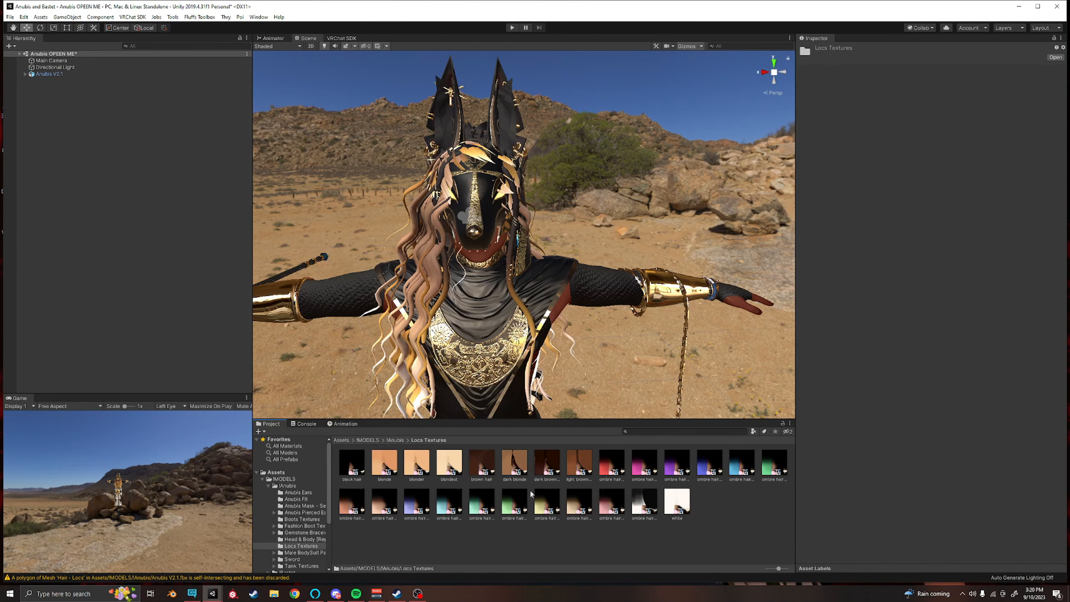
click(394, 440)
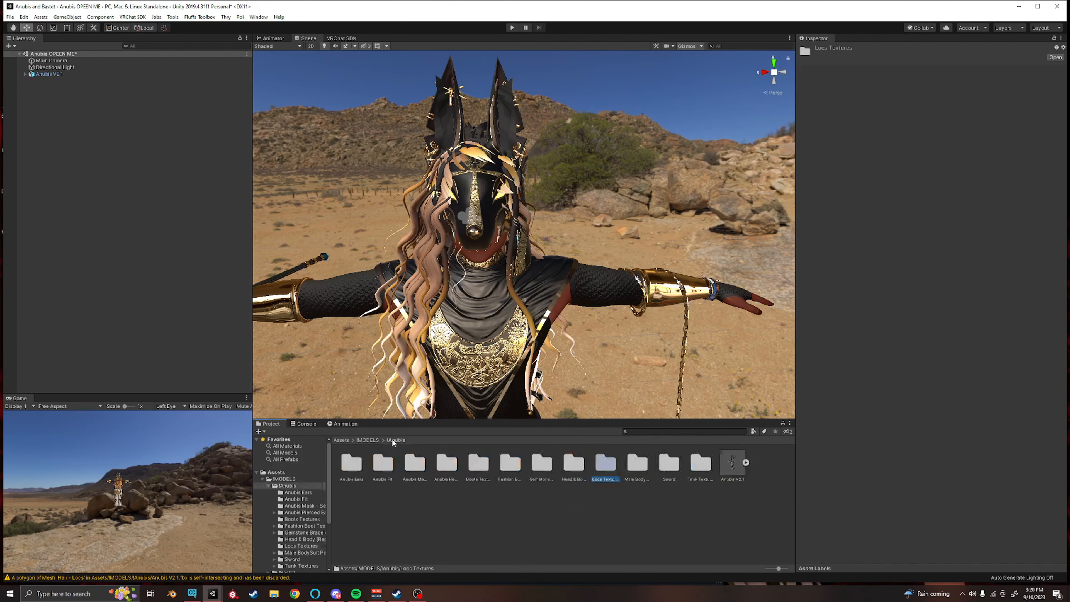
double_click(635, 463)
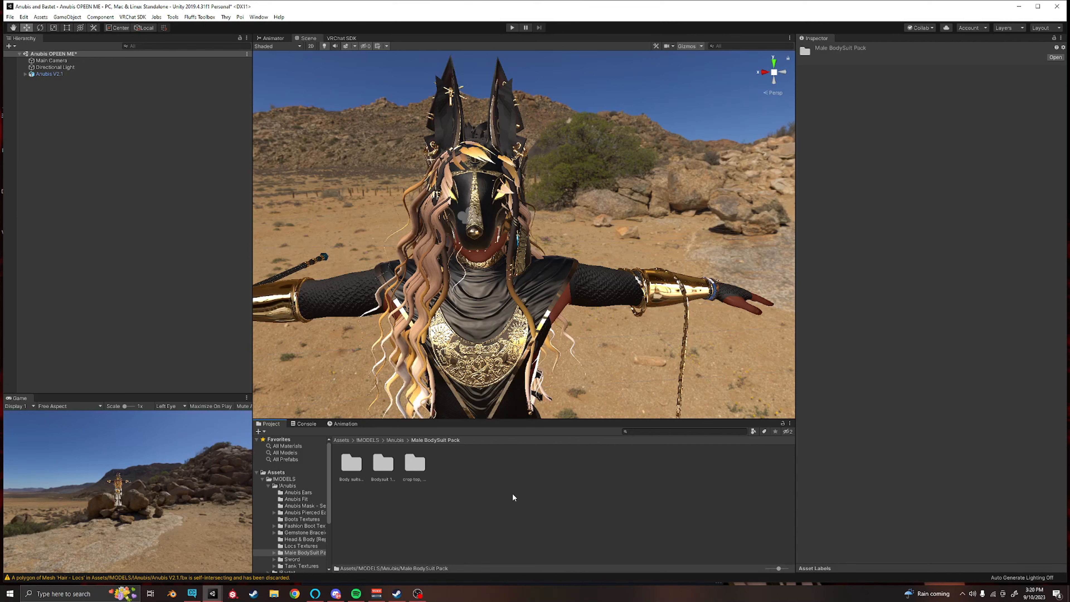
click(396, 440)
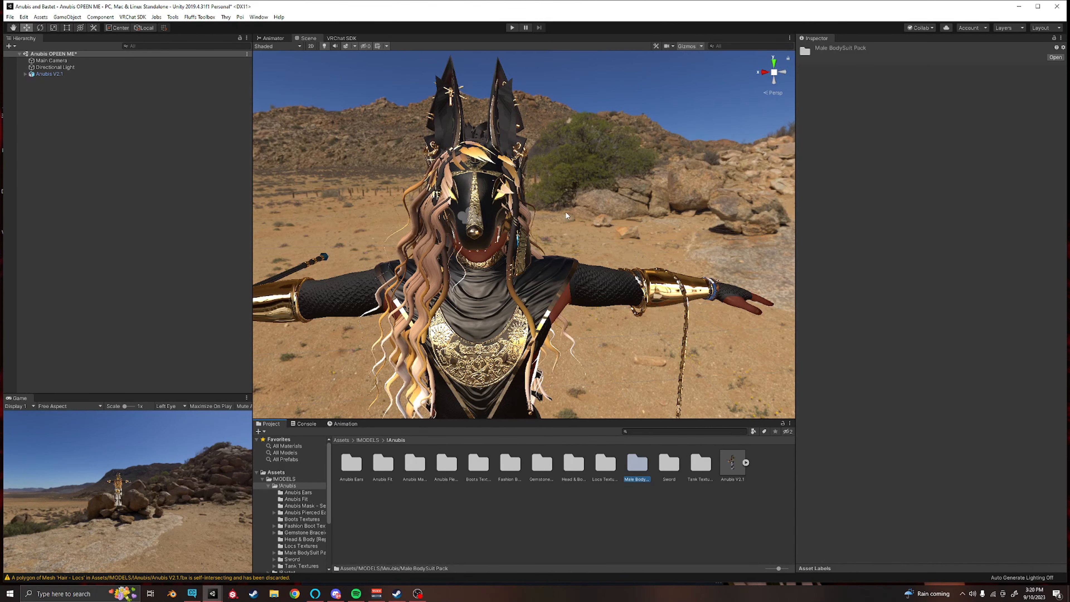
Step: Examine the Anubis avatar's mask, hair and pierced ears up close in the scene
mouse_move(553, 214)
right_down()
mouse_move(469, 213)
mouse_move(540, 175)
mouse_move(613, 179)
mouse_move(527, 214)
mouse_move(669, 200)
mouse_move(538, 143)
mouse_move(554, 226)
right_up()
mouse_move(554, 226)
middle_down()
mouse_move(517, 228)
mouse_move(635, 224)
mouse_move(566, 174)
mouse_move(564, 237)
middle_up()
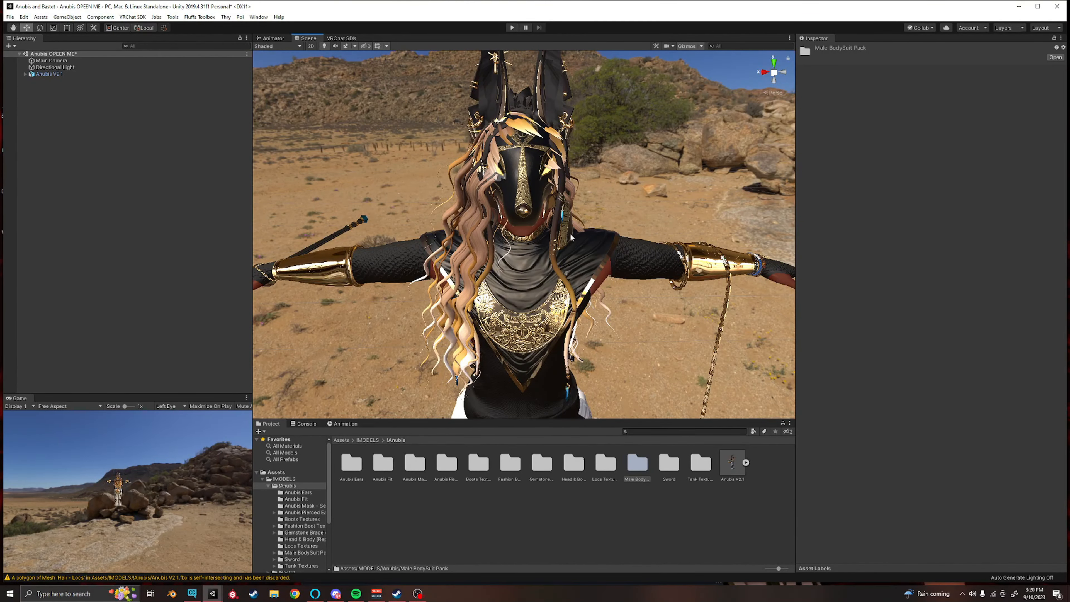
right_drag(606, 201, 772, 216)
key(w)
key(d)
scroll(752, 201, down, 5)
scroll(751, 201, up, 5)
key(w)
key(s)
scroll(754, 202, down, 4)
key(w)
key(a)
scroll(804, 227, down, 1)
alt+drag(726, 211, 700, 181)
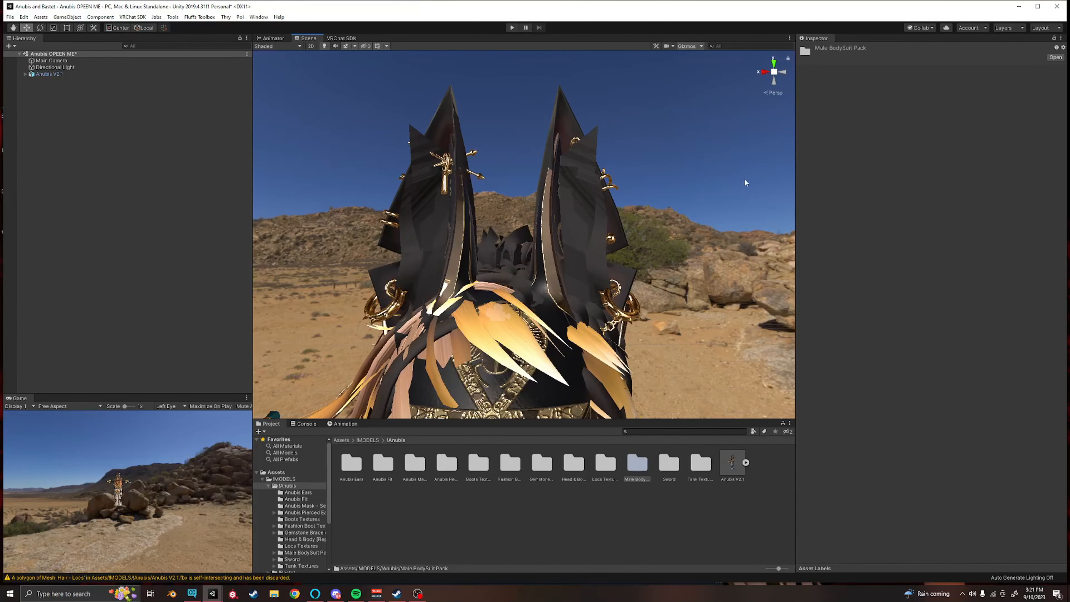
Step: Open the Anubis Pierced Ears folder and its subfolder of the same name to view the ear assets
click(448, 463)
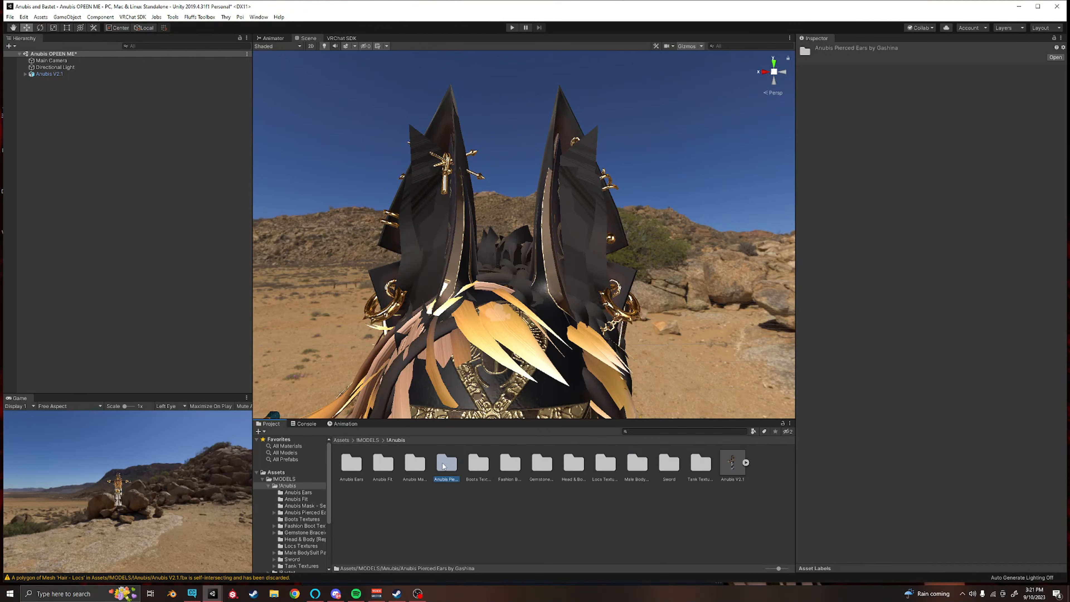
double_click(444, 465)
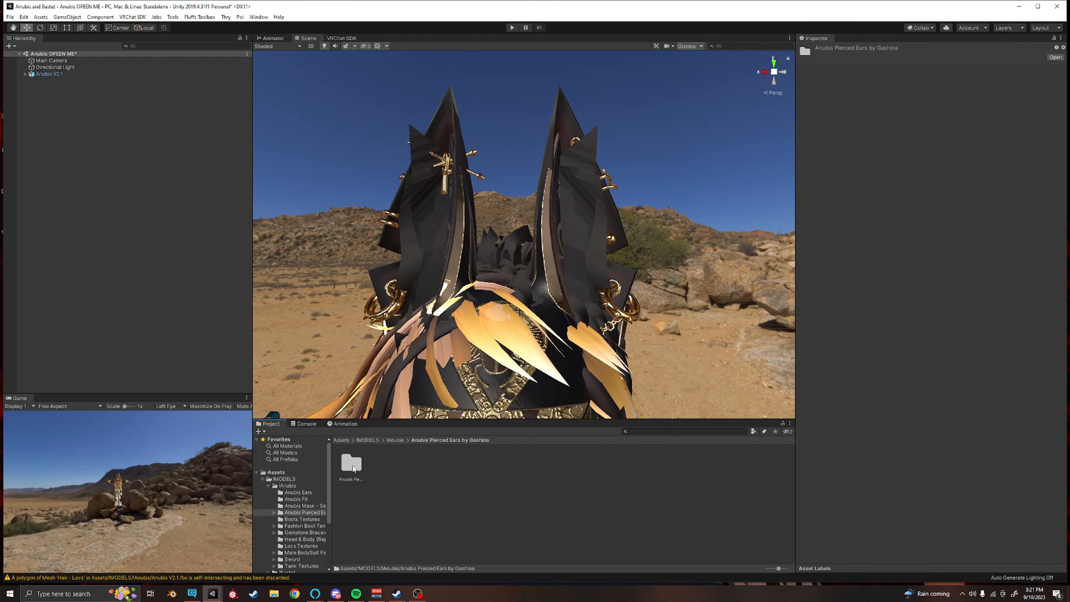
double_click(353, 467)
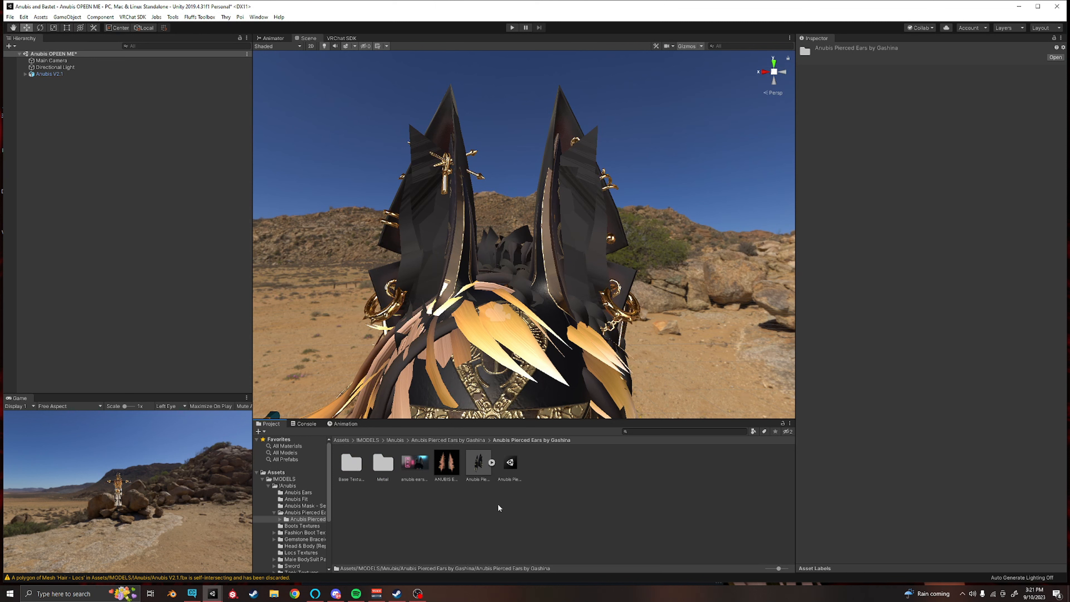
Step: Open the ears' Base Texture folder and examine its alpha, AO, base color and normal textures
double_click(349, 472)
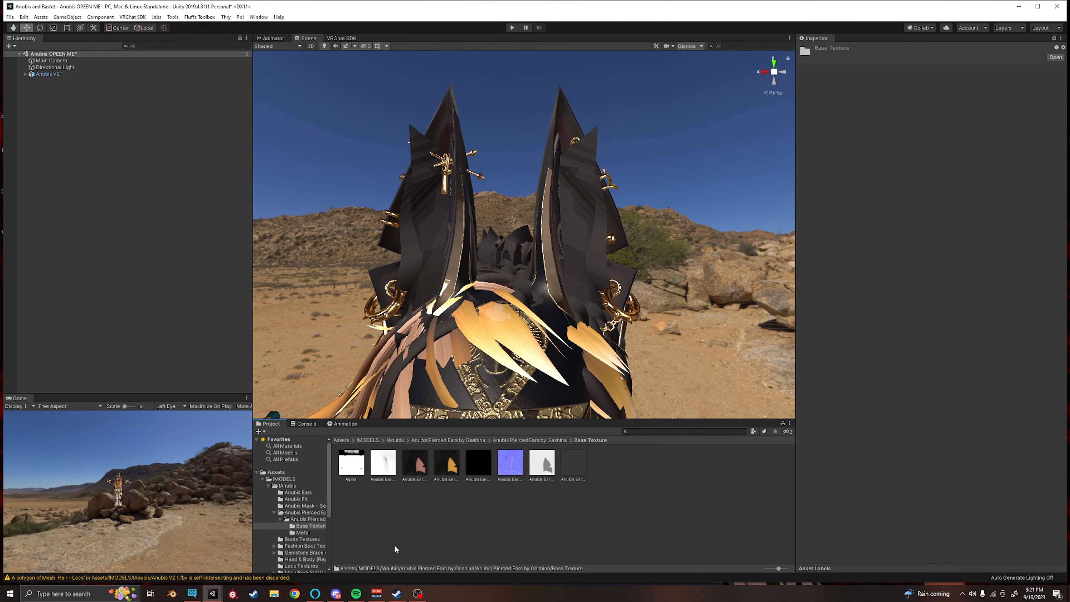
click(354, 467)
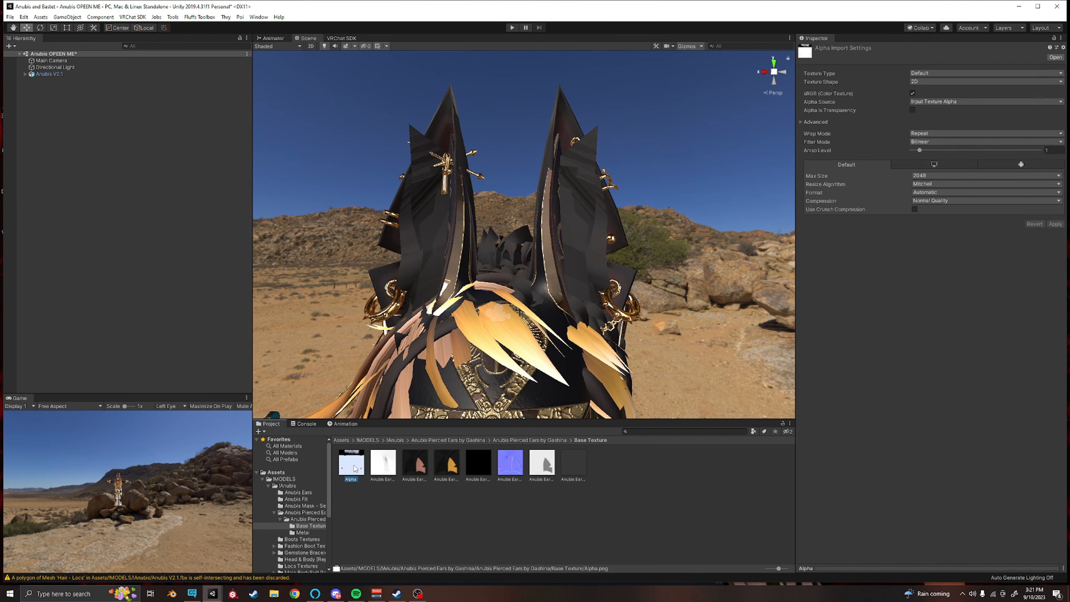
click(385, 469)
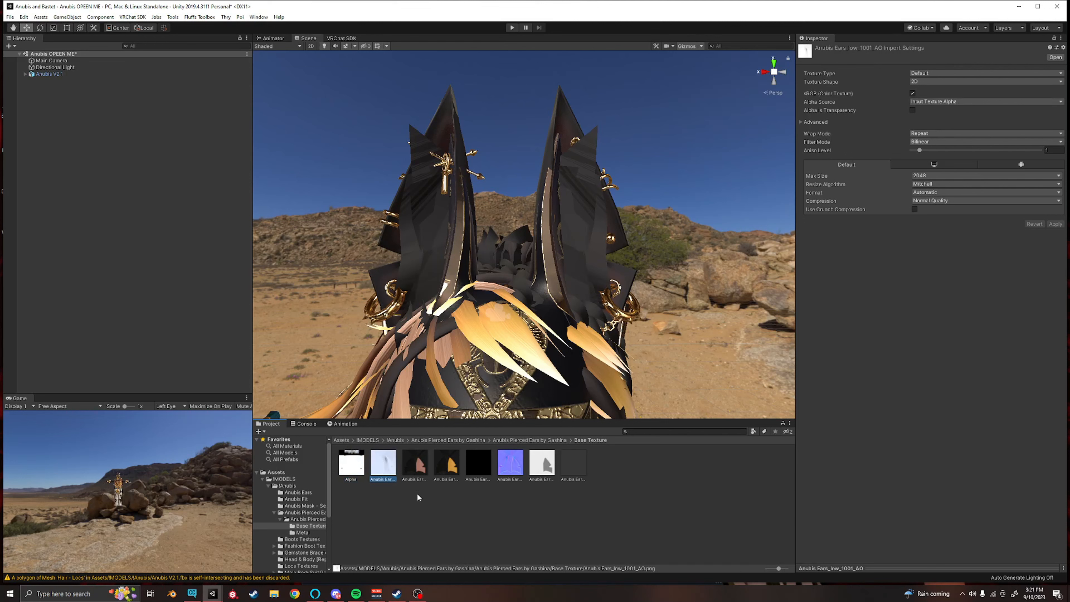
click(411, 463)
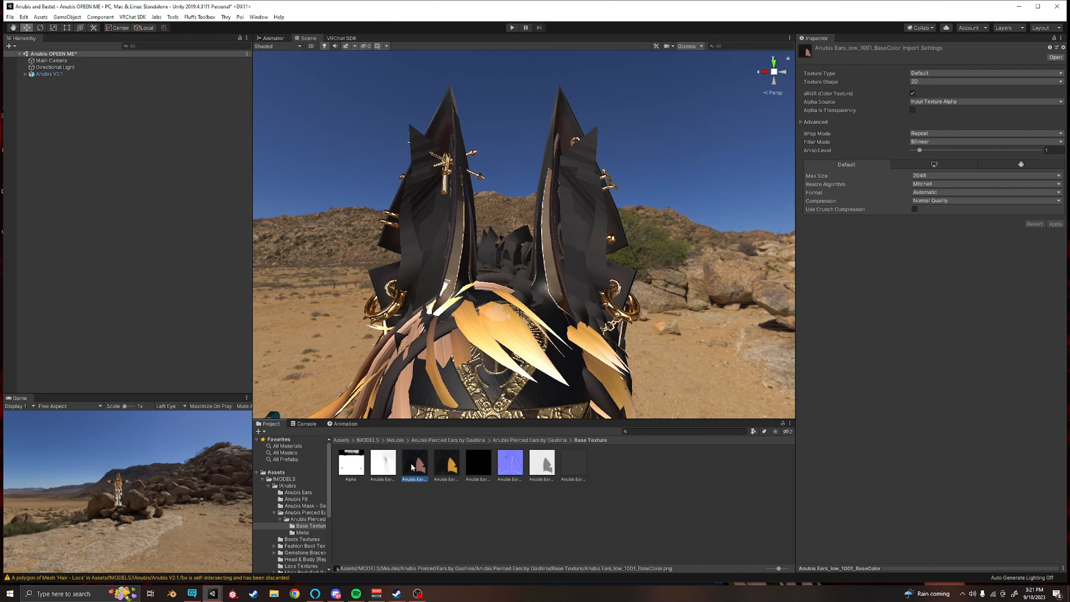
click(451, 460)
click(512, 464)
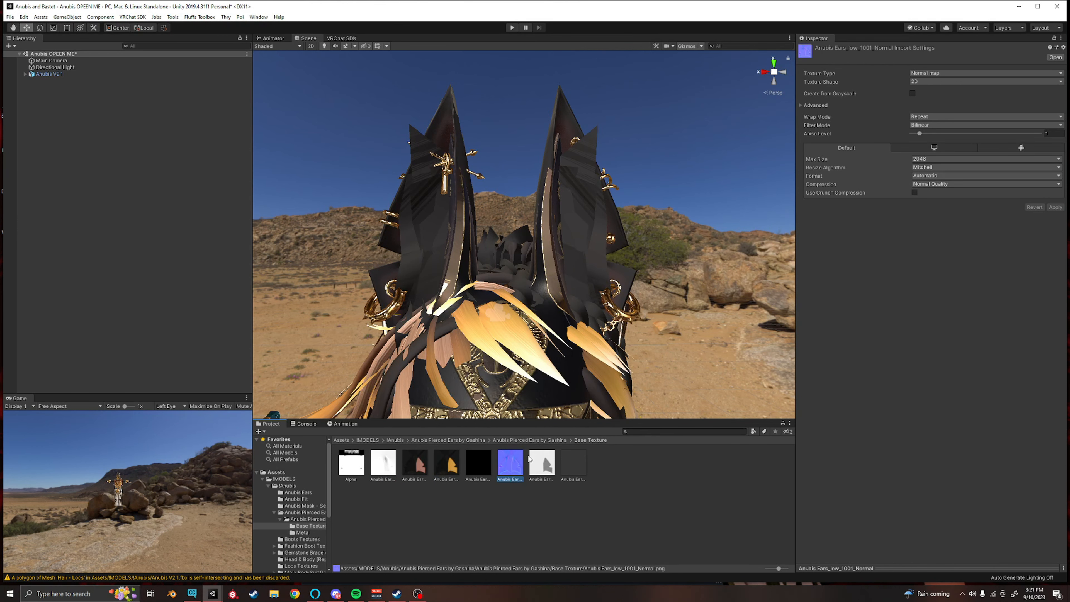
Step: Create a new material in the Base Texture folder of the Anubis Pierced Ears
right_click(629, 463)
click(602, 463)
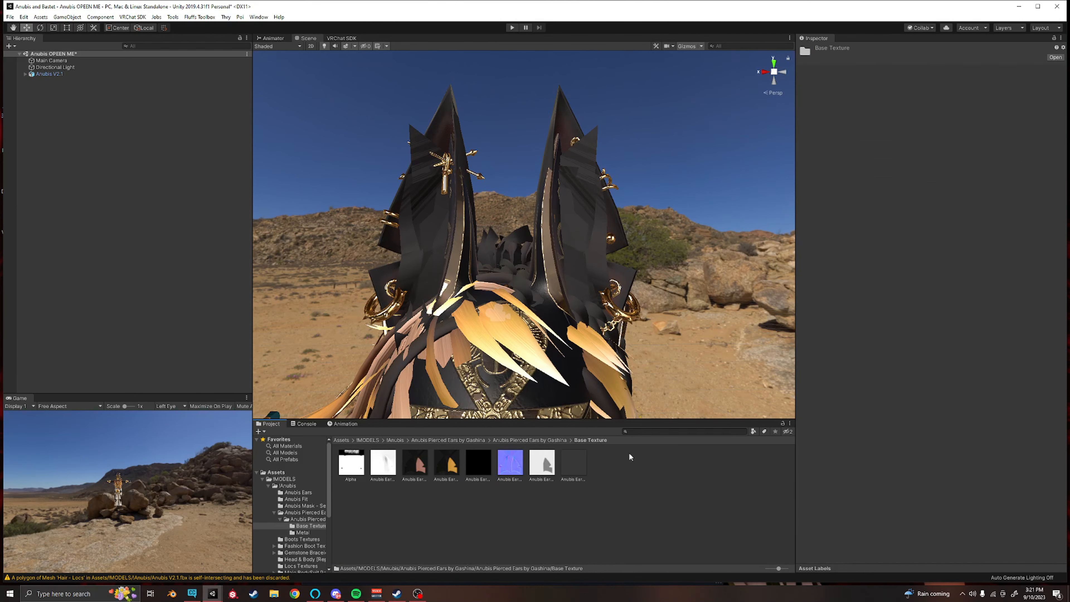
right_click(610, 474)
mouse_move(645, 249)
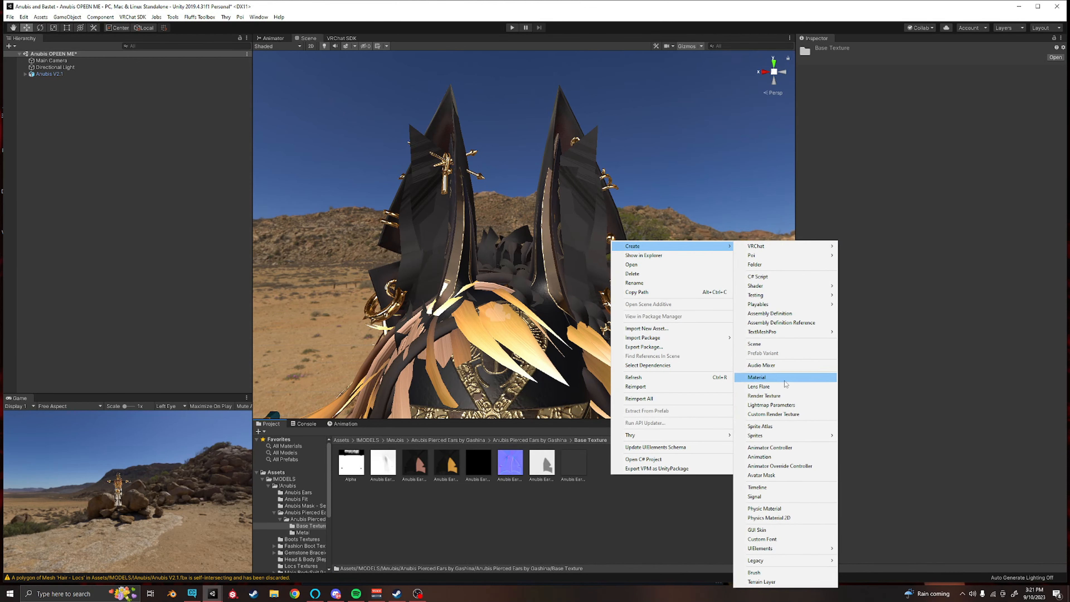
click(769, 381)
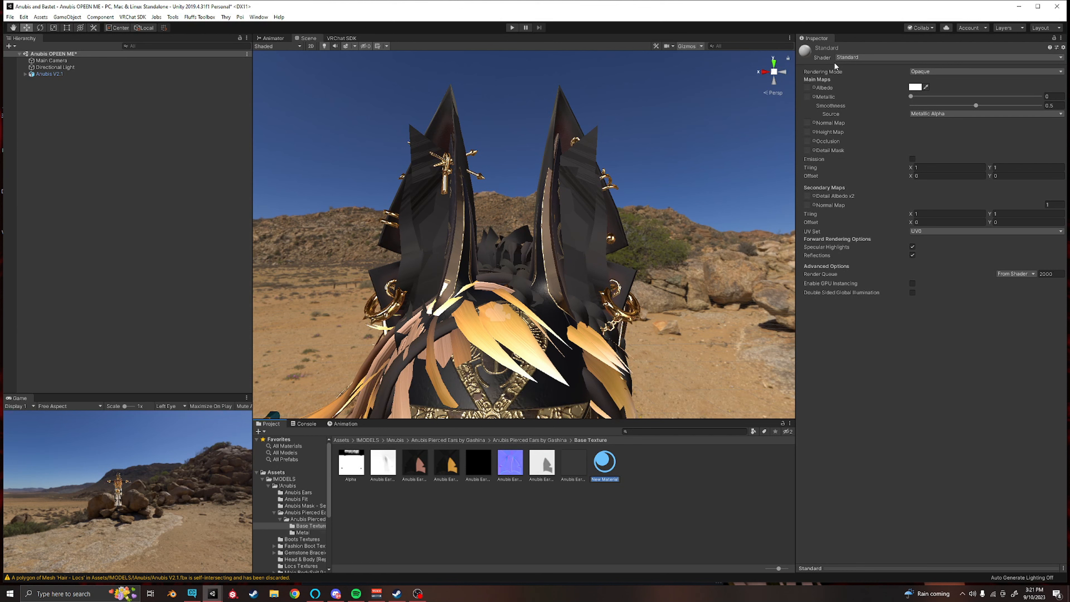
Step: Set the new material's shader to Poiyomi Toon from Poiyomi 8.1
click(848, 58)
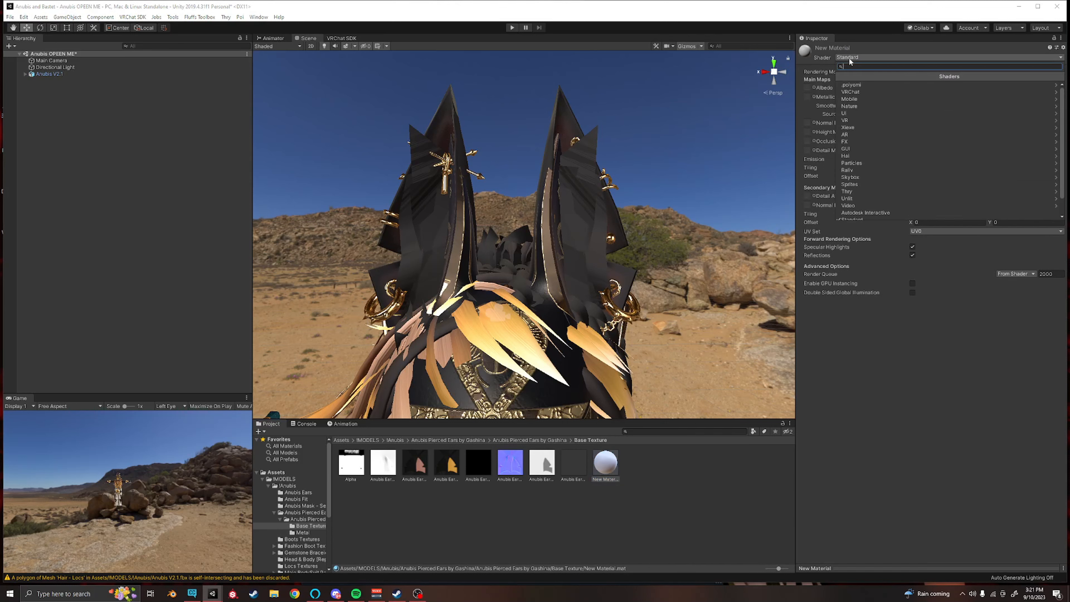
click(863, 86)
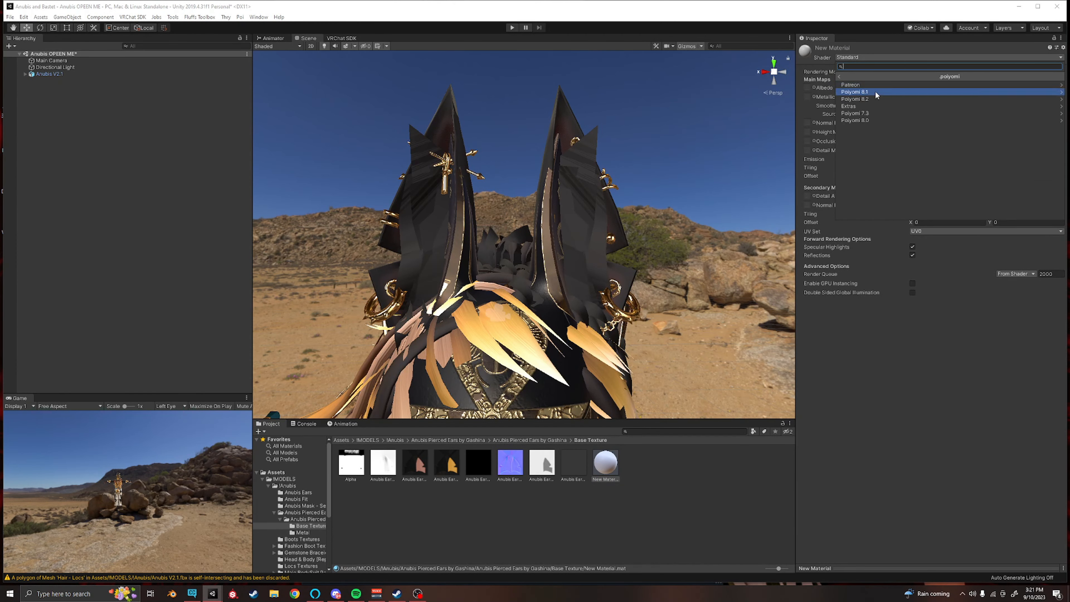
click(875, 92)
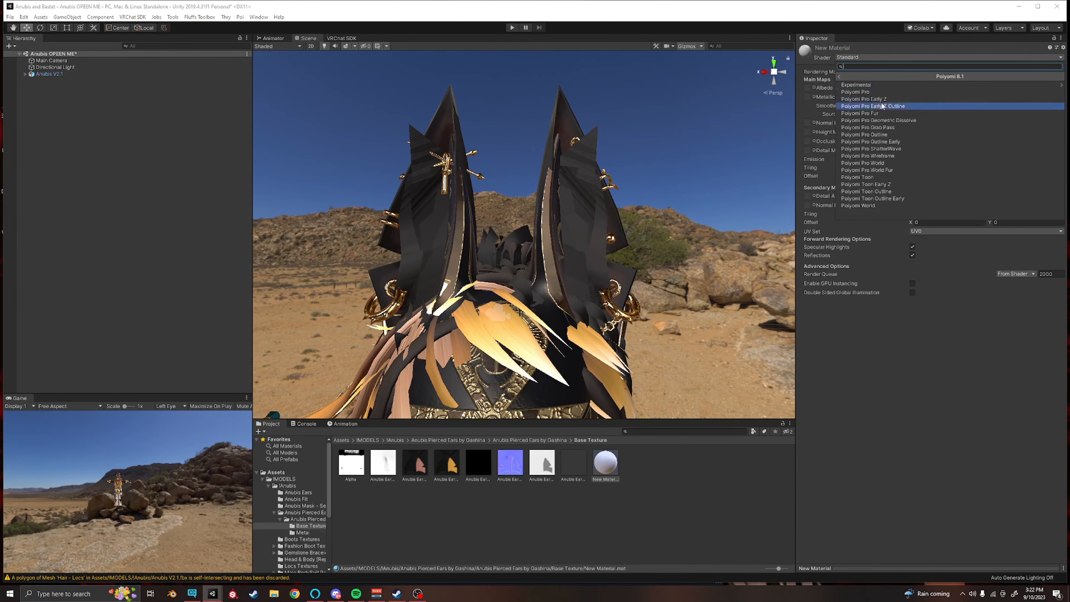
click(882, 176)
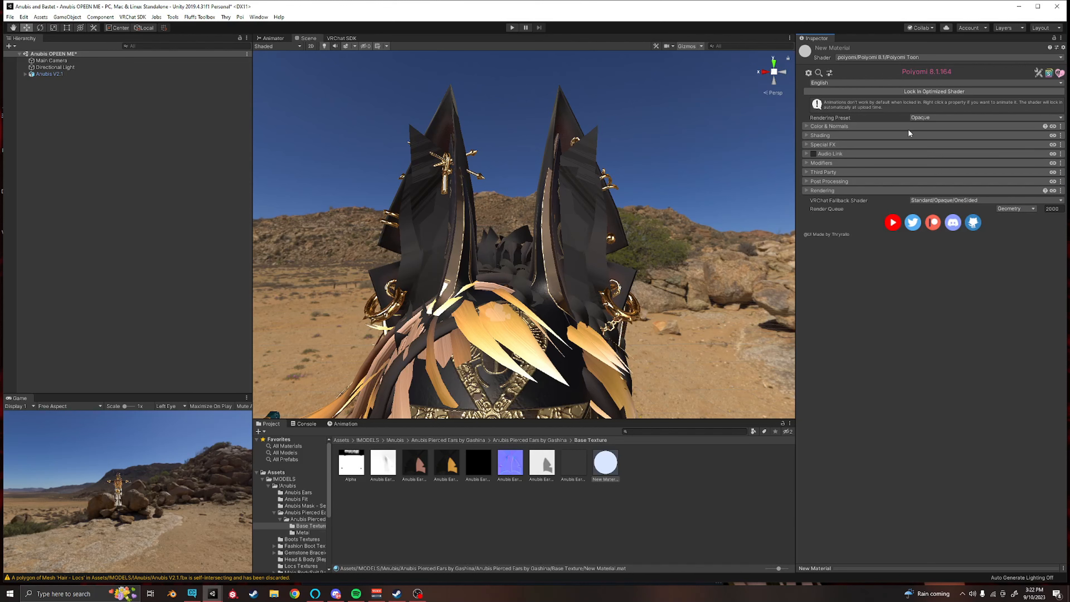
Step: Assign the BaseColor, Normal and Alpha ear textures to the material's color, normal and alpha maps, and apply the material to the avatar's ears
click(805, 126)
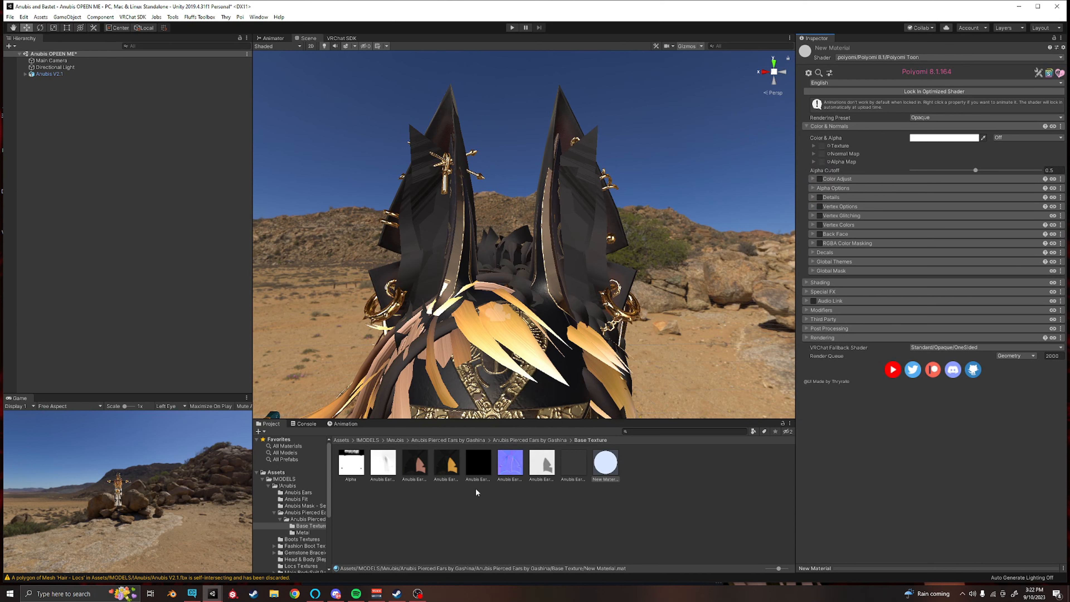
click(422, 469)
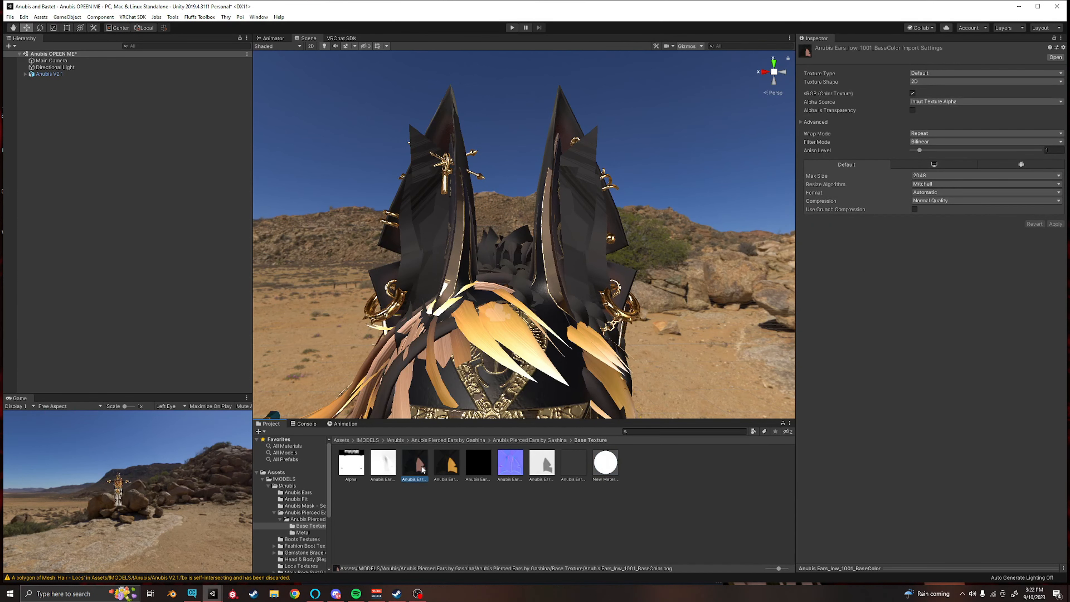
click(450, 471)
click(608, 463)
drag(417, 466, 824, 146)
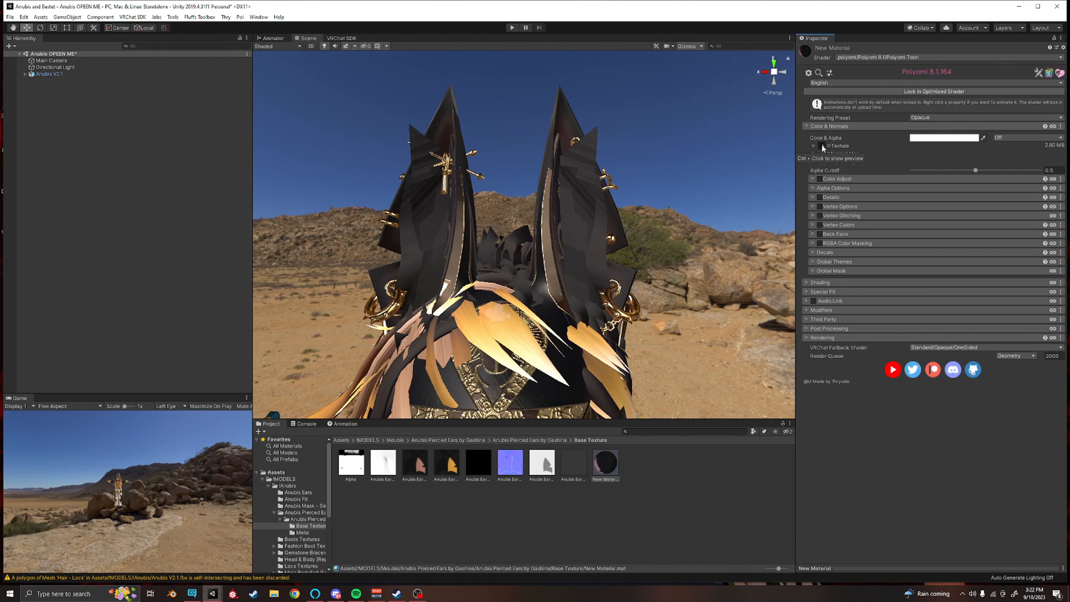
drag(512, 470, 823, 154)
drag(351, 462, 823, 164)
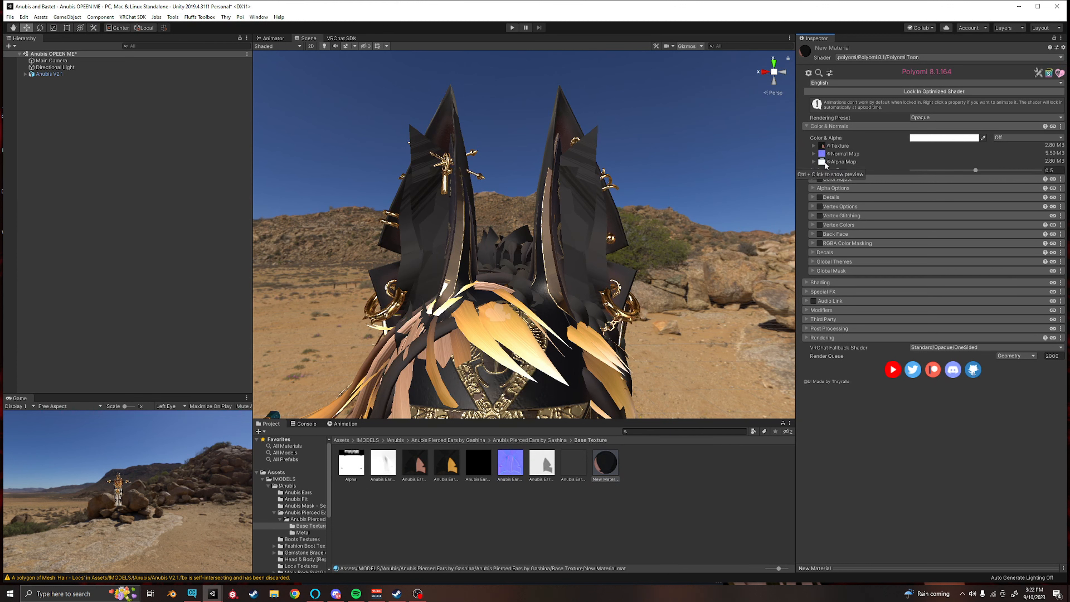
drag(605, 462, 556, 163)
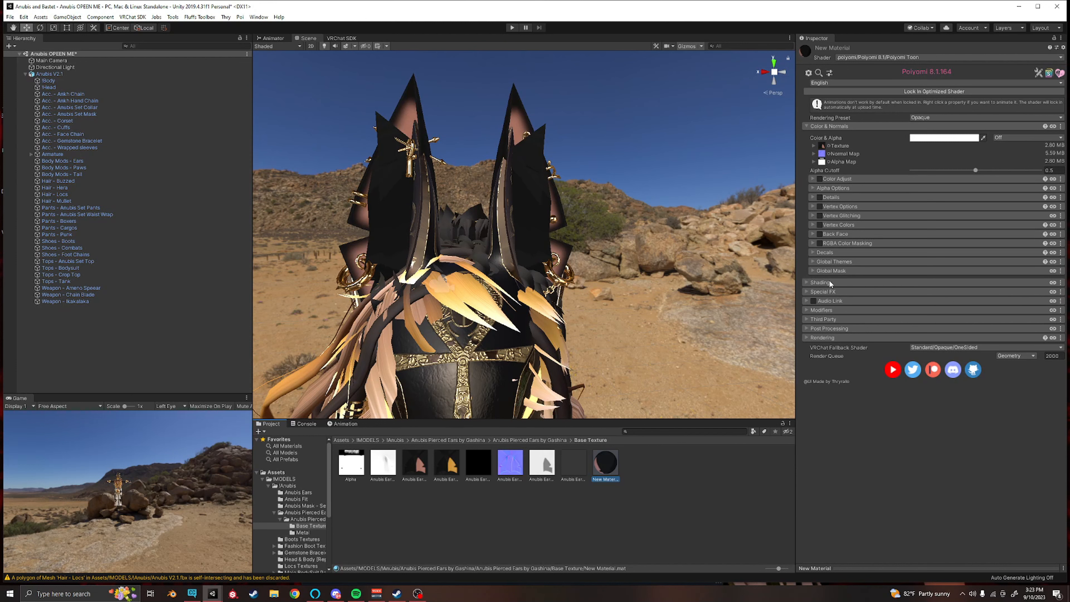
Step: Enable Rim Lighting 1, Depth Rim Lighting, Reflections & Specular and Environmental Rim in the ear material's shading settings
click(807, 281)
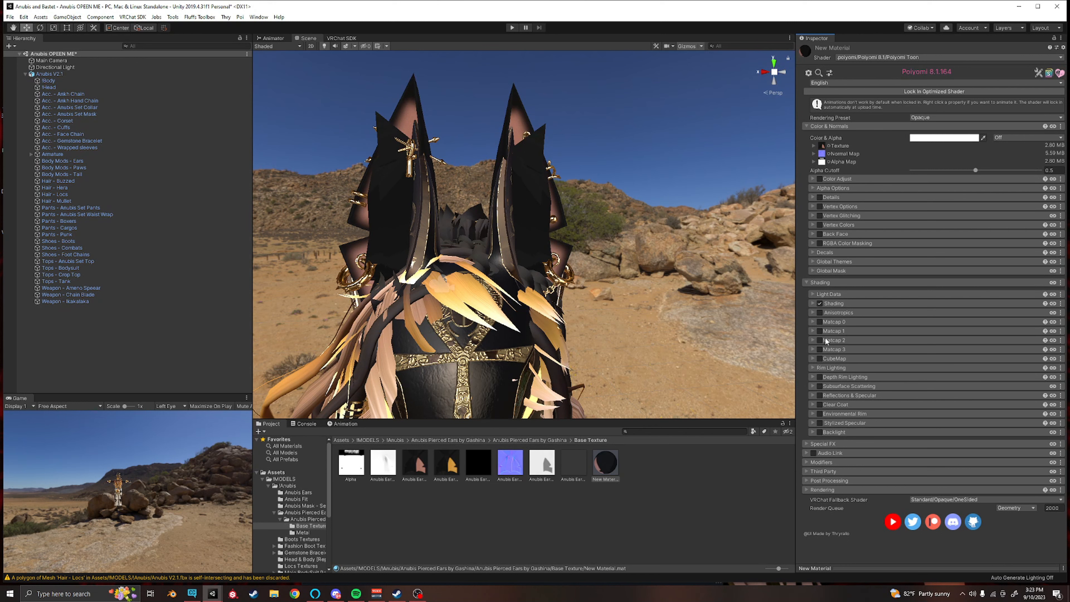
click(812, 368)
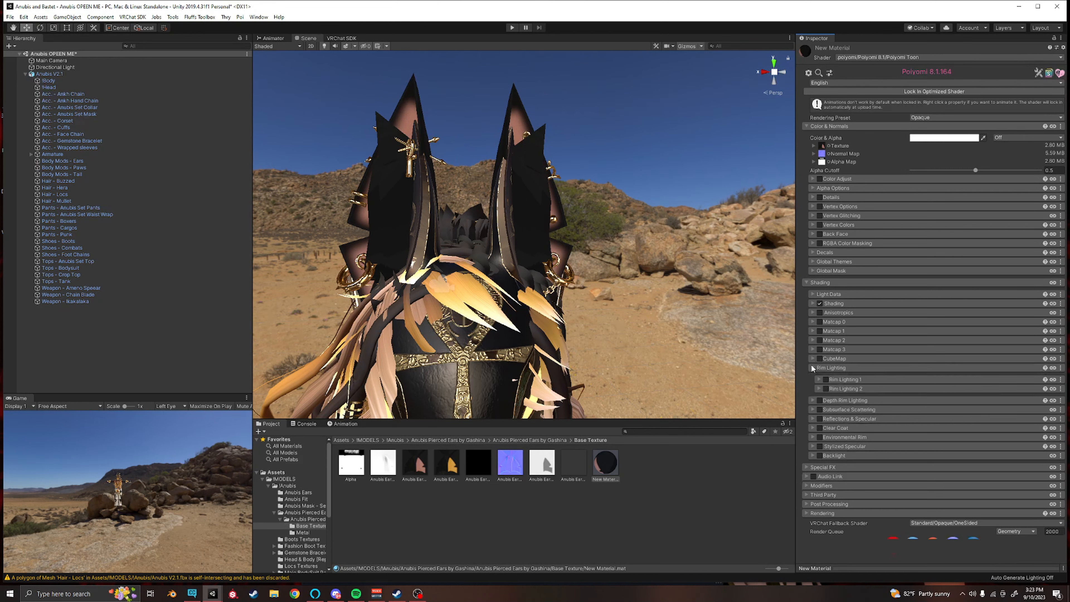
click(827, 379)
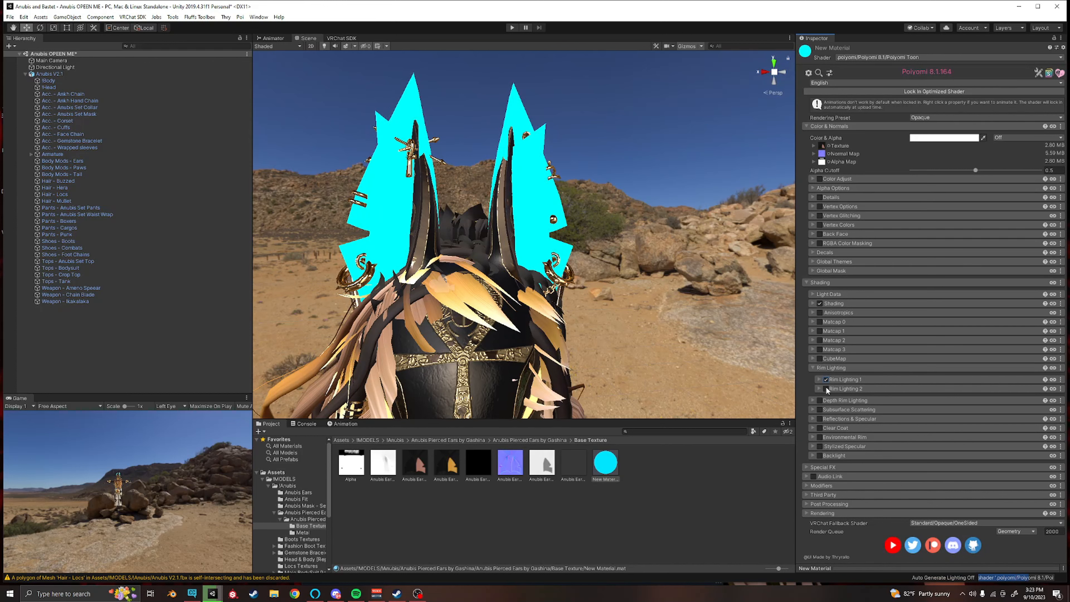
click(819, 402)
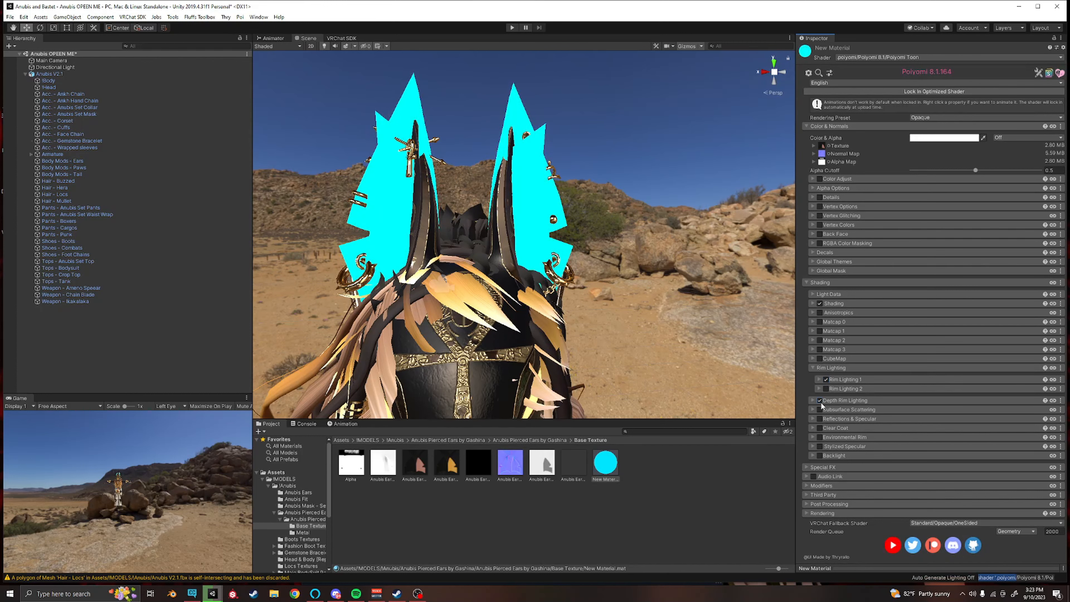
click(820, 419)
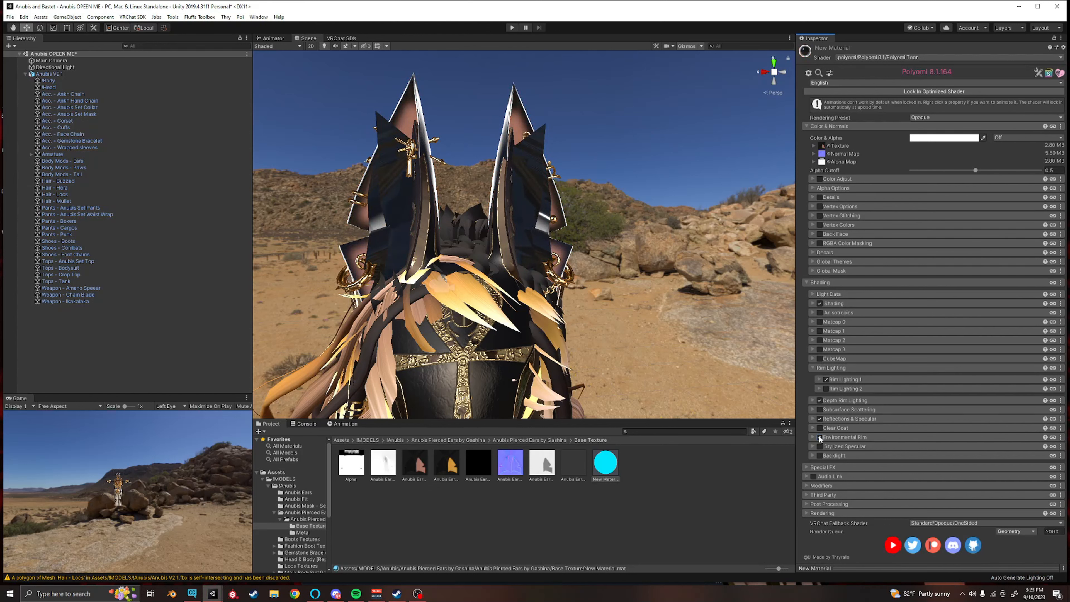
click(820, 437)
Step: Try the Multiply blend mode on Rim Lighting 1 and switch it back to Add
click(819, 380)
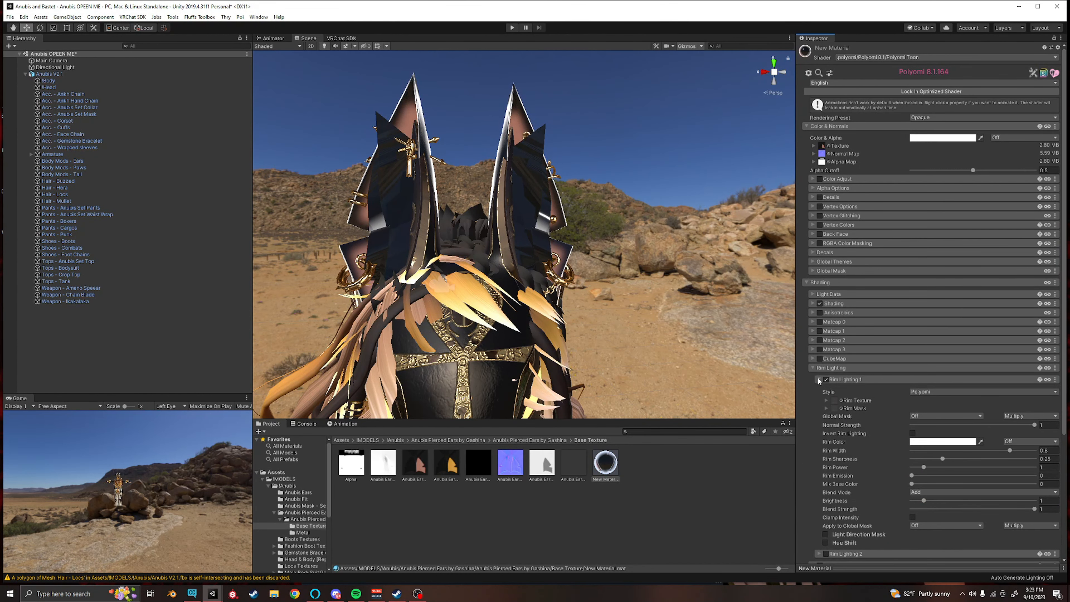
scroll(908, 418, down, 5)
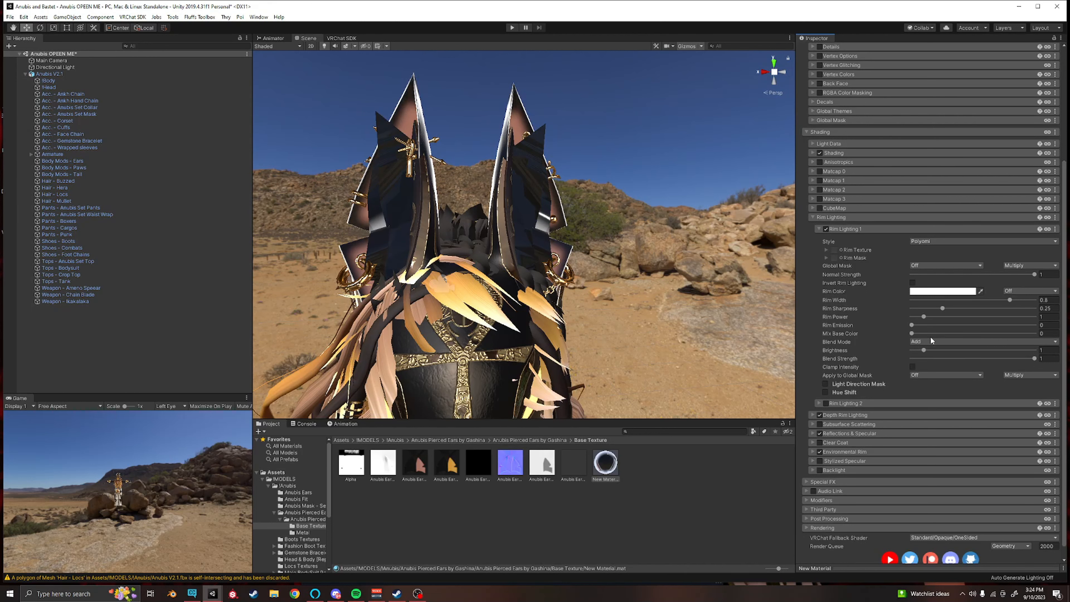
click(922, 341)
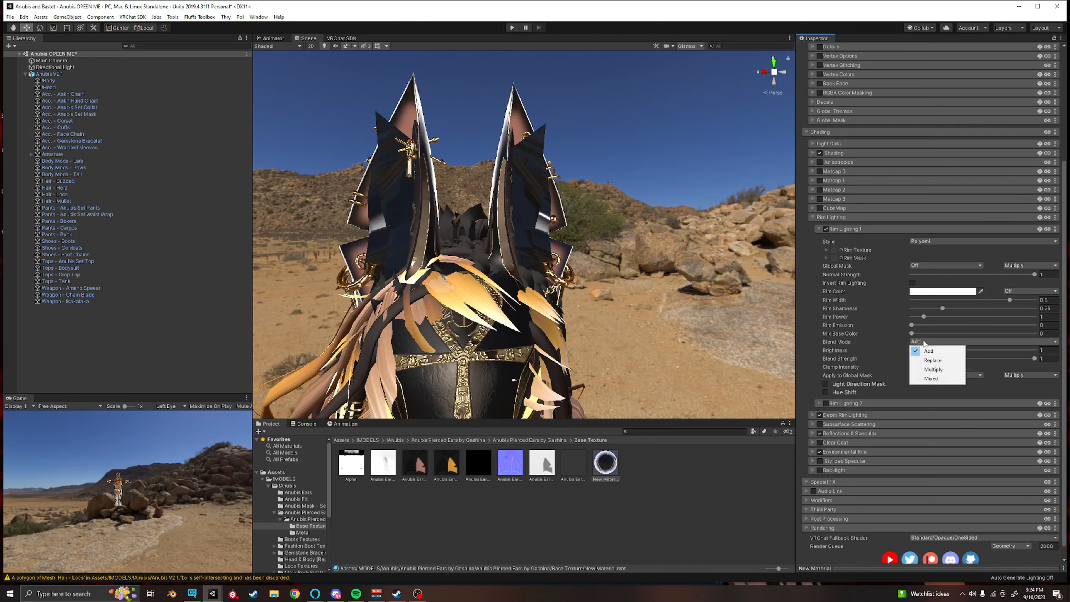
click(935, 370)
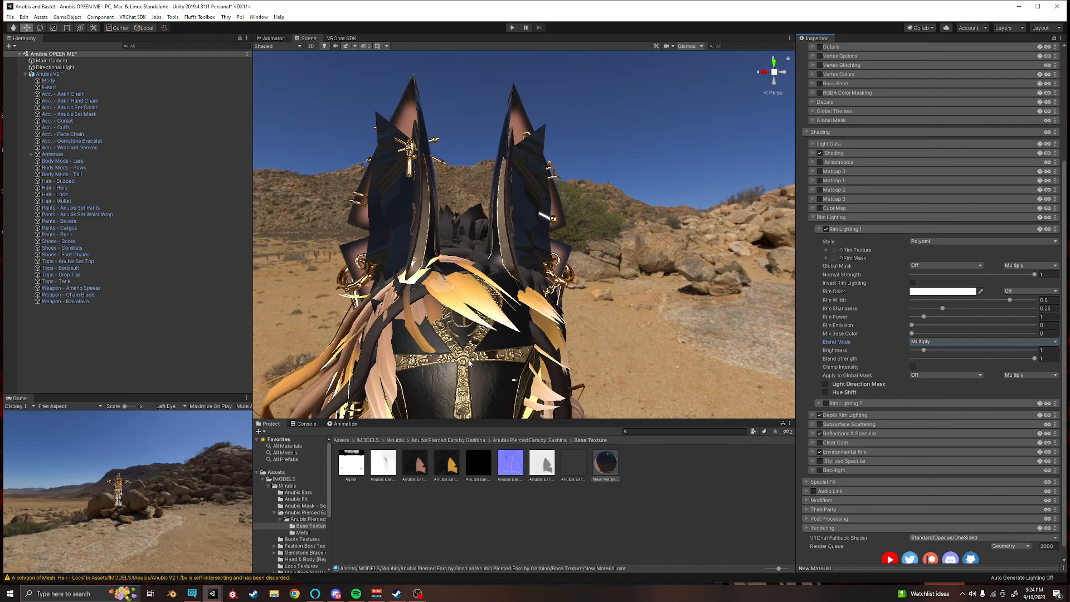
click(921, 343)
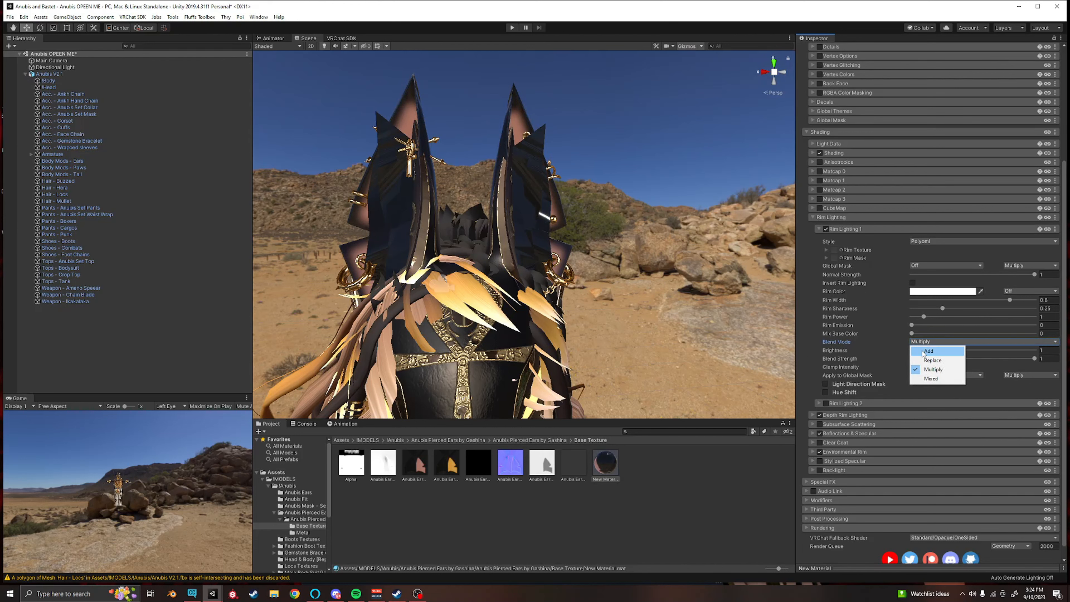
click(923, 351)
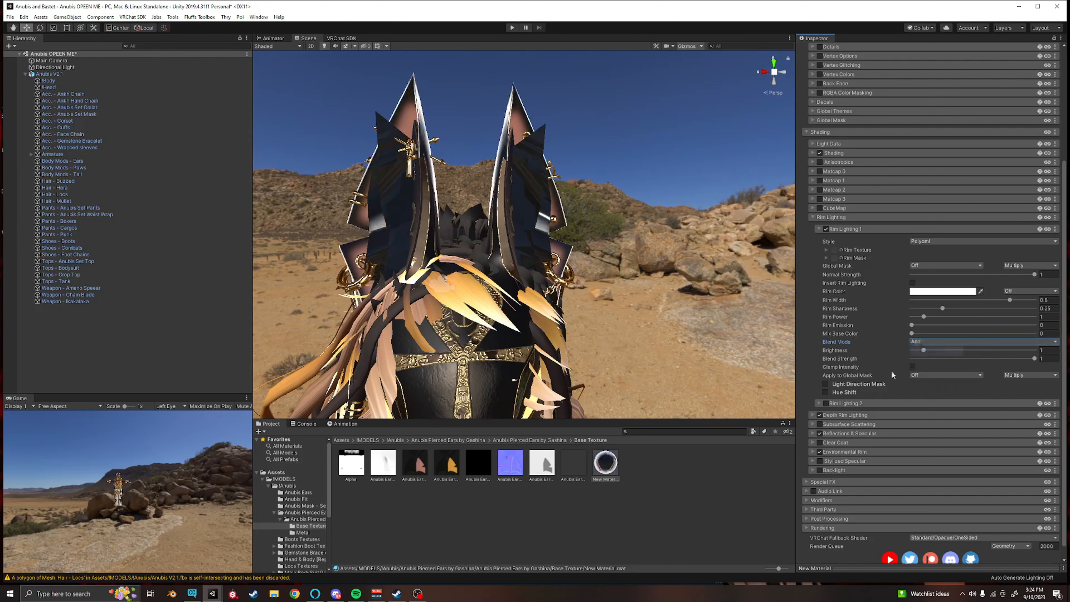
Step: Set Rim Lighting 1 to a pale peach rim color (E7C8B2), with rim sharpness about 0.015 and rim width 0.814
click(935, 292)
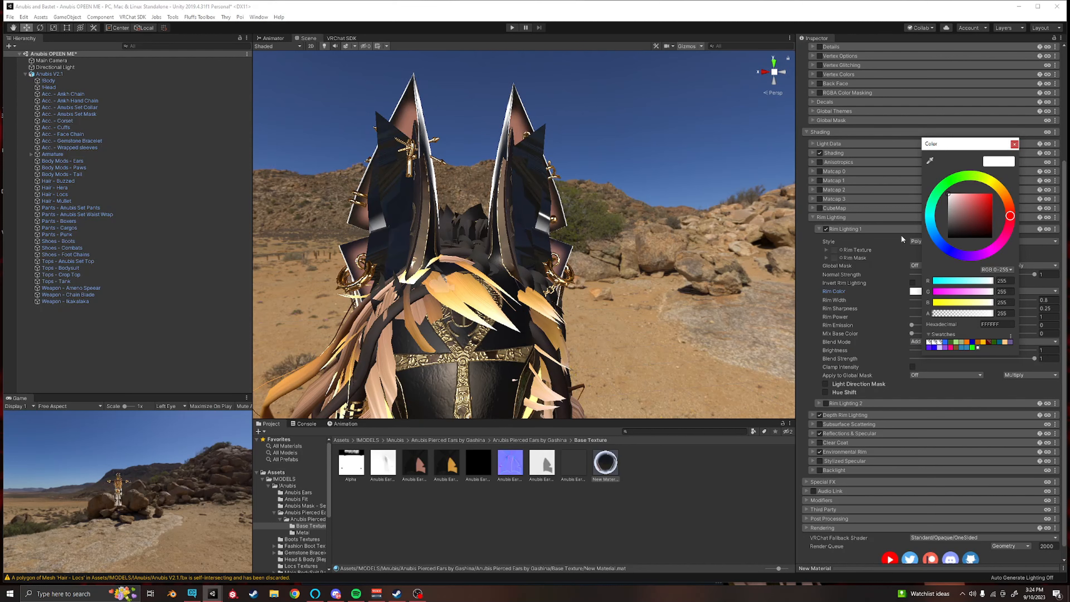
click(1007, 200)
click(969, 194)
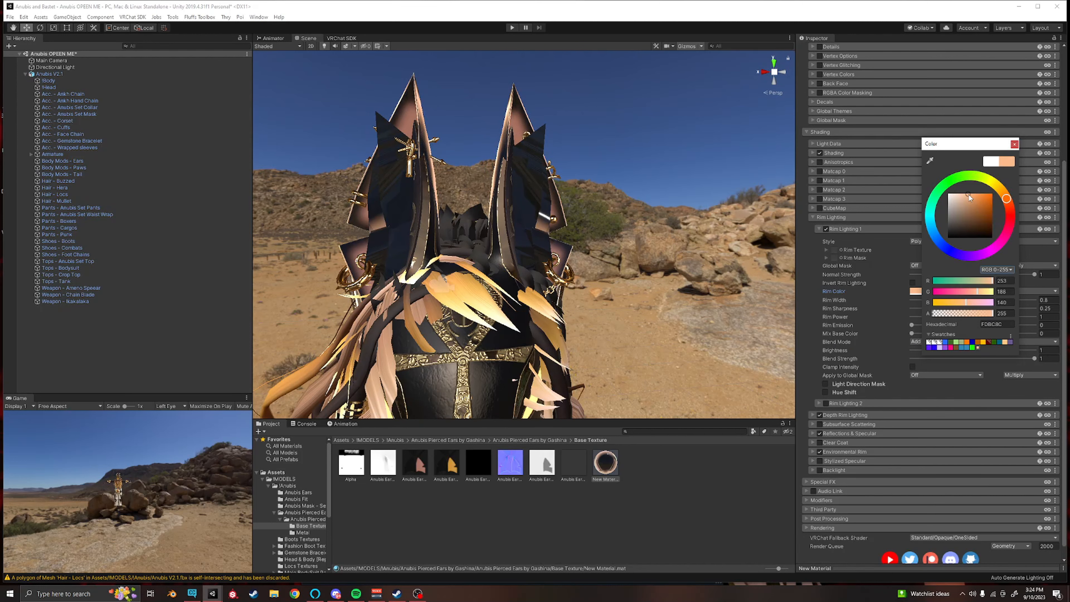
drag(969, 196, 955, 198)
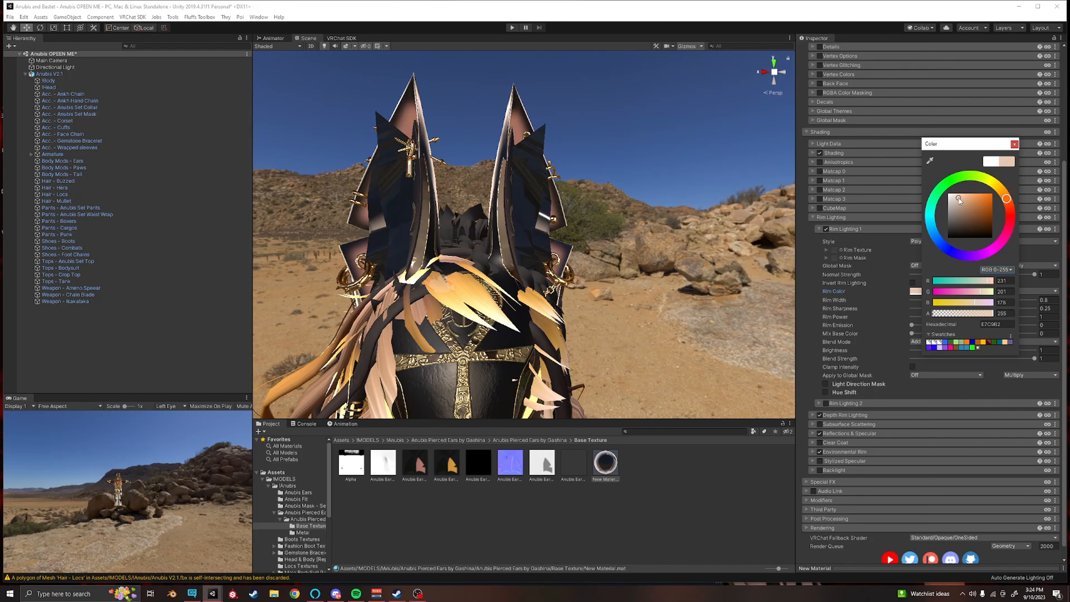
click(883, 270)
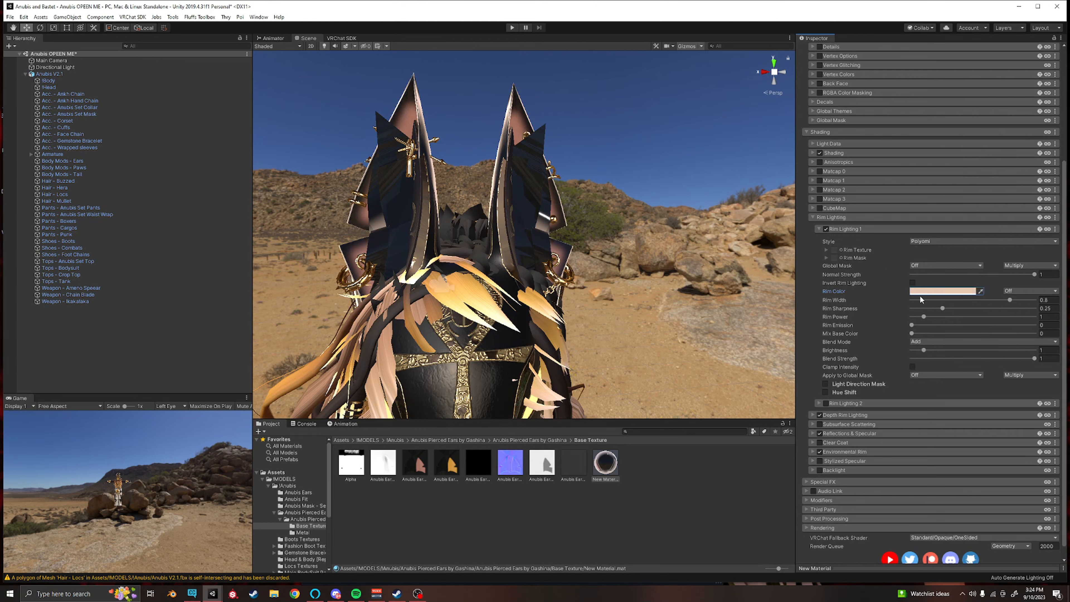
drag(941, 308, 913, 313)
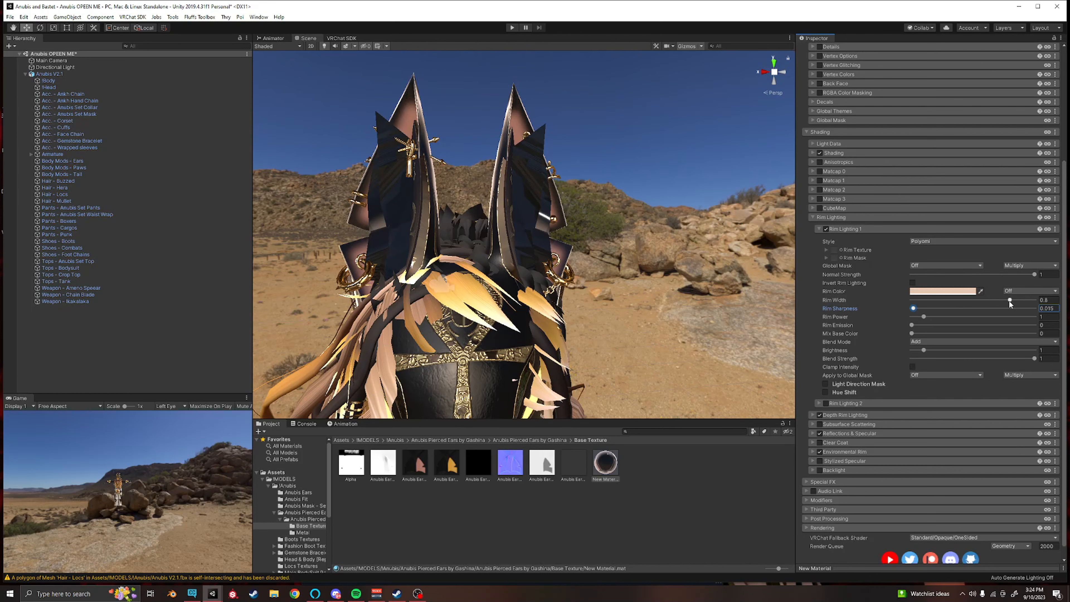
mouse_move(1009, 300)
mouse_down()
mouse_move(1036, 299)
mouse_move(1011, 302)
mouse_up()
Step: Copy the hexadecimal code of the Rim Lighting 1 rim color and close the color picker
click(935, 292)
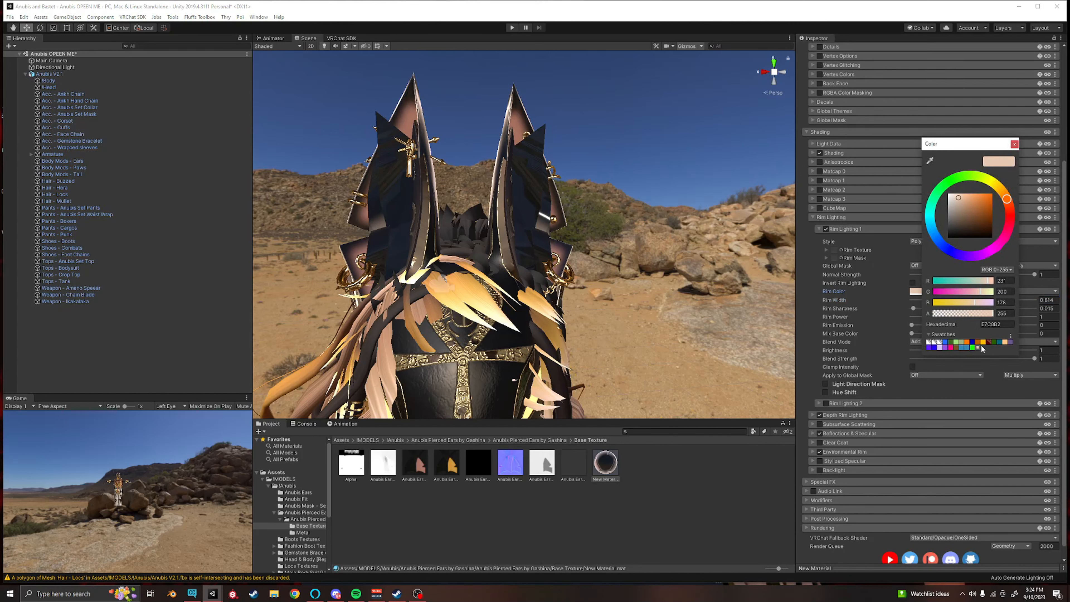
click(1005, 324)
key(ctrl+c)
click(1014, 144)
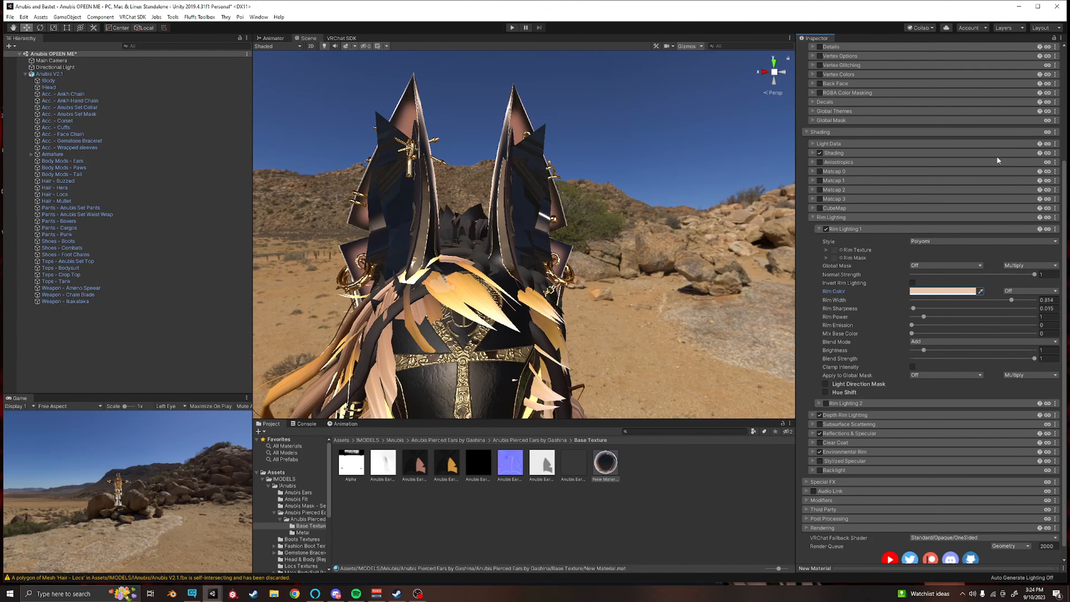
Step: Set the Depth Rim Lighting rim color to the copied peach E7C8B2
click(816, 229)
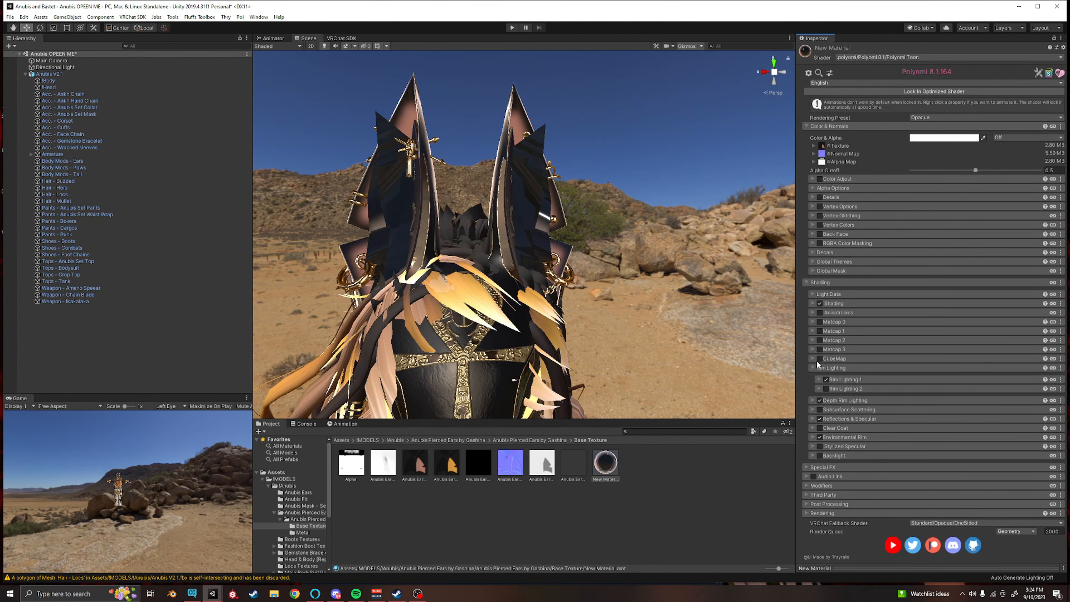
click(813, 401)
scroll(865, 407, down, 3)
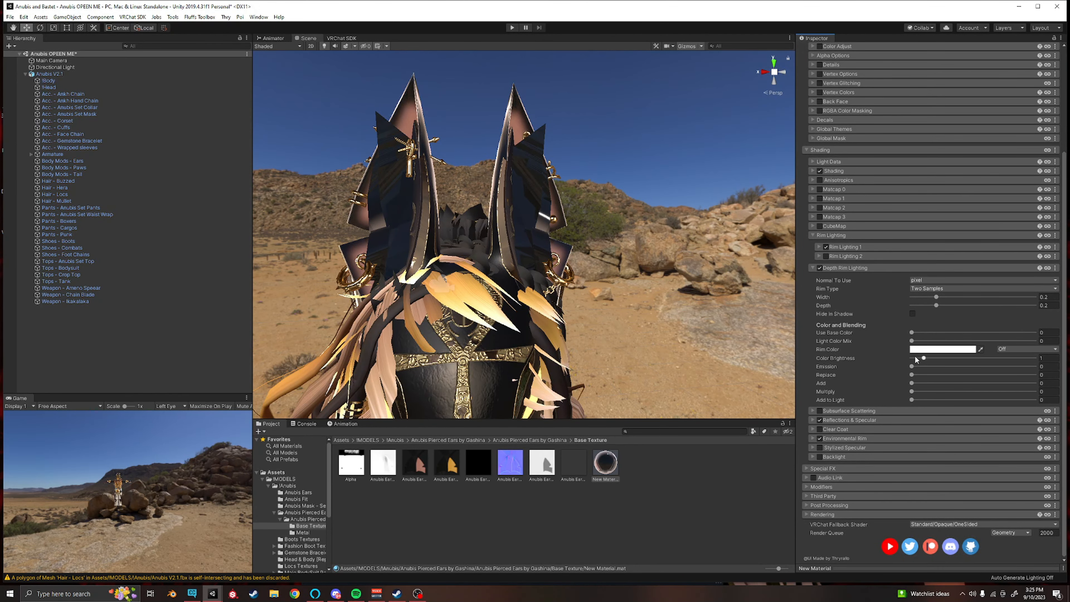
click(923, 350)
click(997, 324)
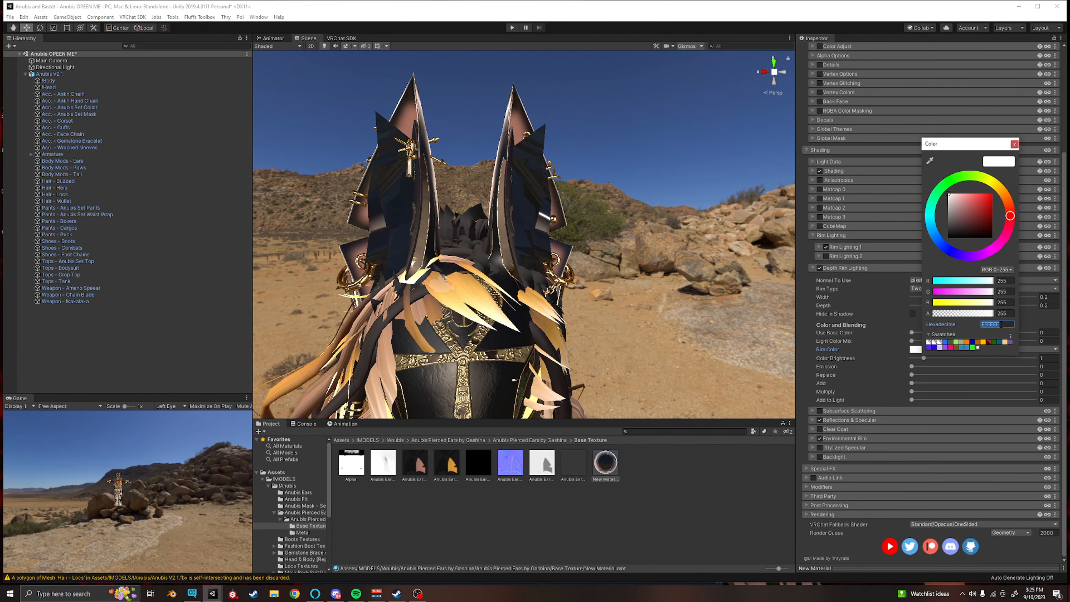
key(ctrl+v)
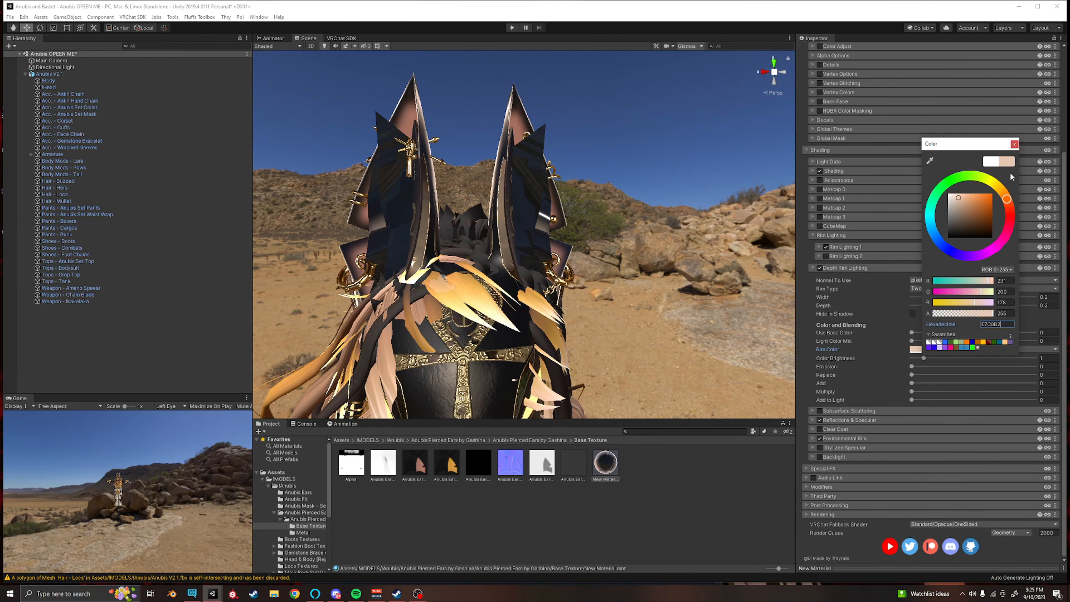
click(1015, 144)
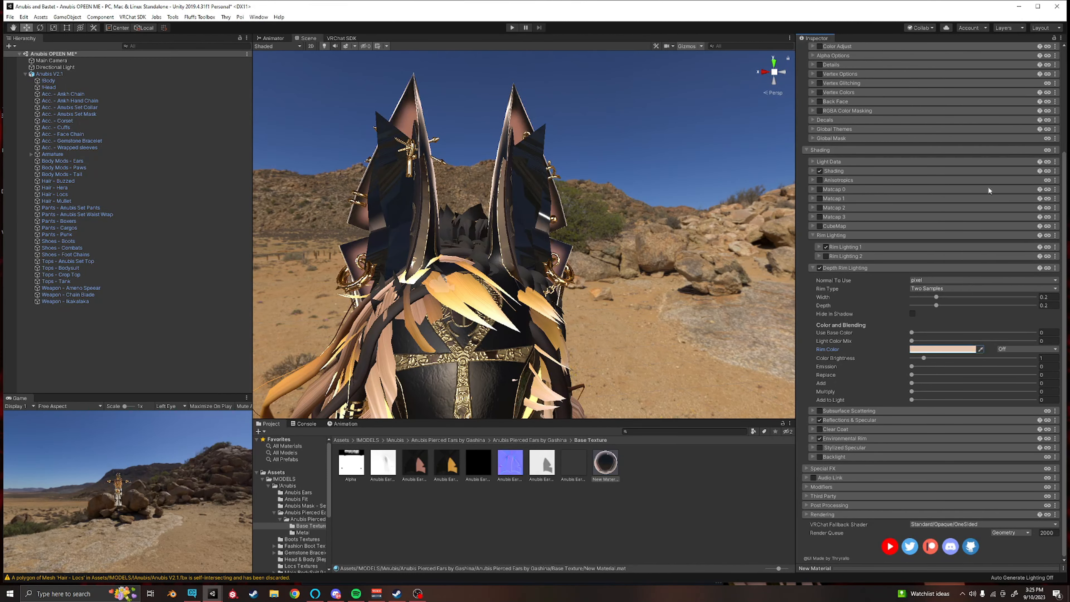
click(812, 267)
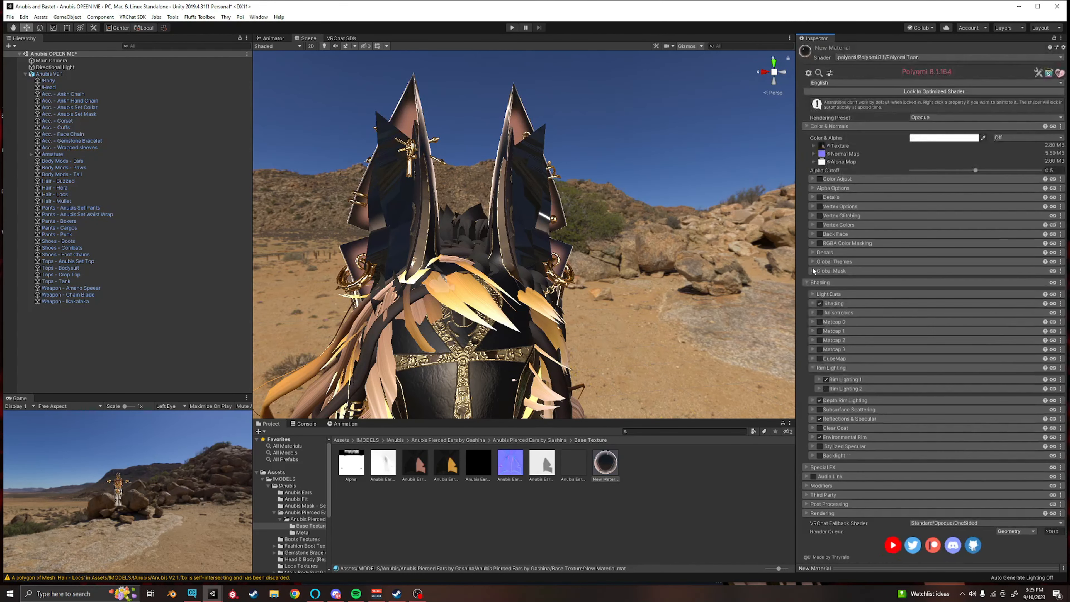
Step: In Reflections & Specular, set reflection and specular strength to 0.5, metallic to about 0.789 and smoothness to about 0.041
click(813, 419)
scroll(812, 419, down, 3)
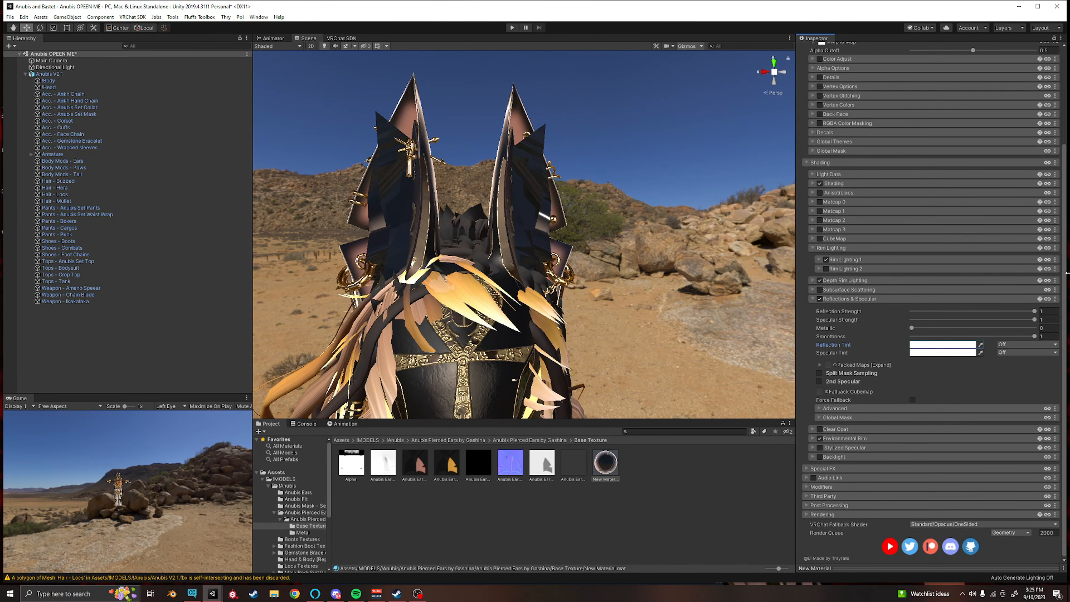
click(1048, 311)
text(0.5)
key(Tab)
text(0.5)
key(Tab)
text(.5)
key(Tab)
text(0.5)
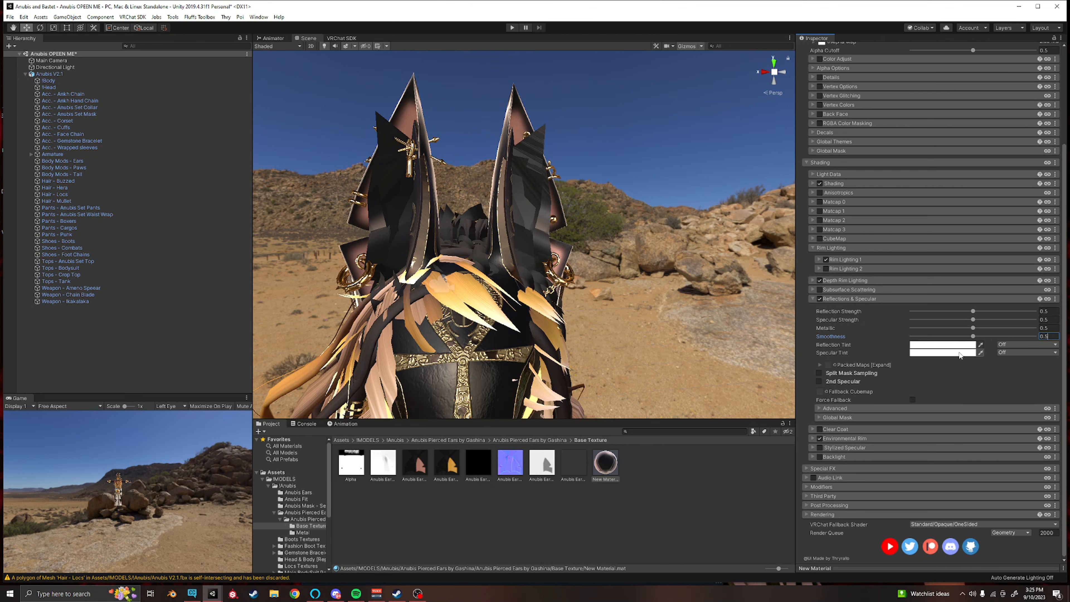
drag(973, 336, 1012, 335)
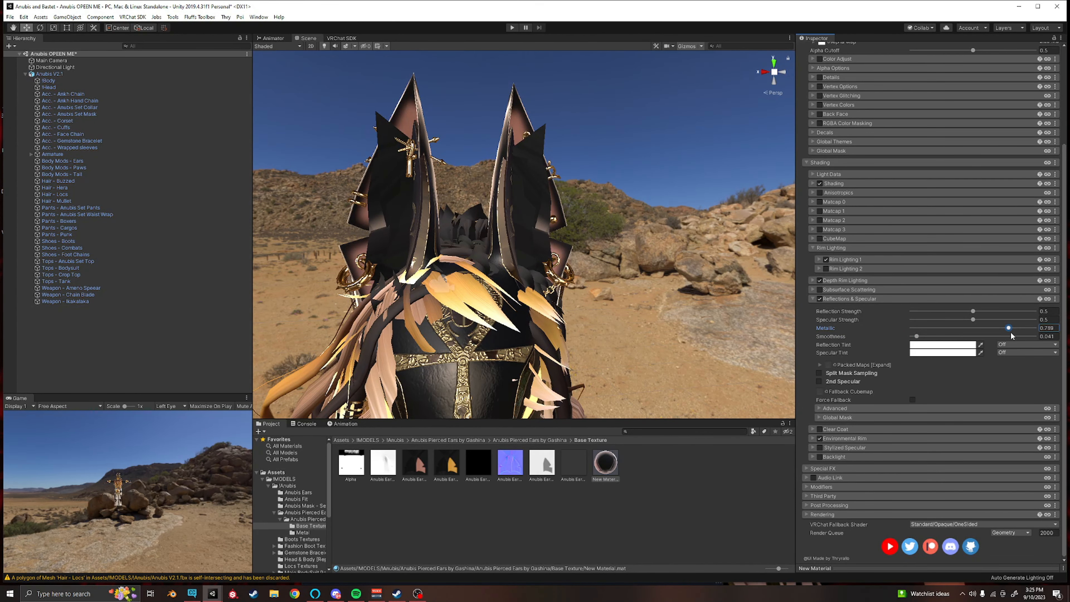
Step: Try the TransClipping rendering preset on the ear material, then change the preset to Cutout
scroll(926, 211, up, 5)
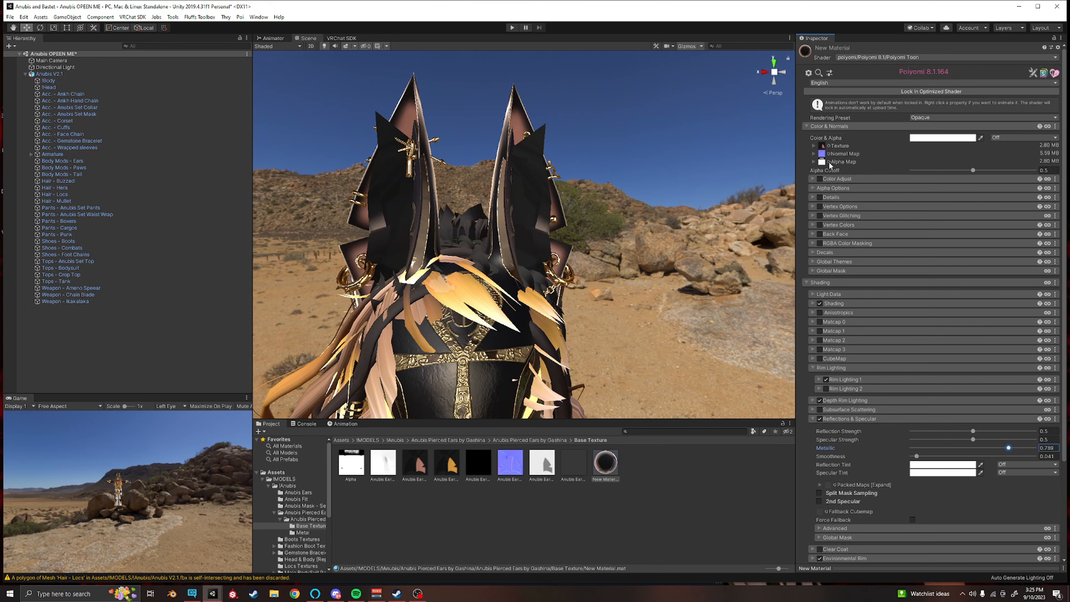
click(925, 117)
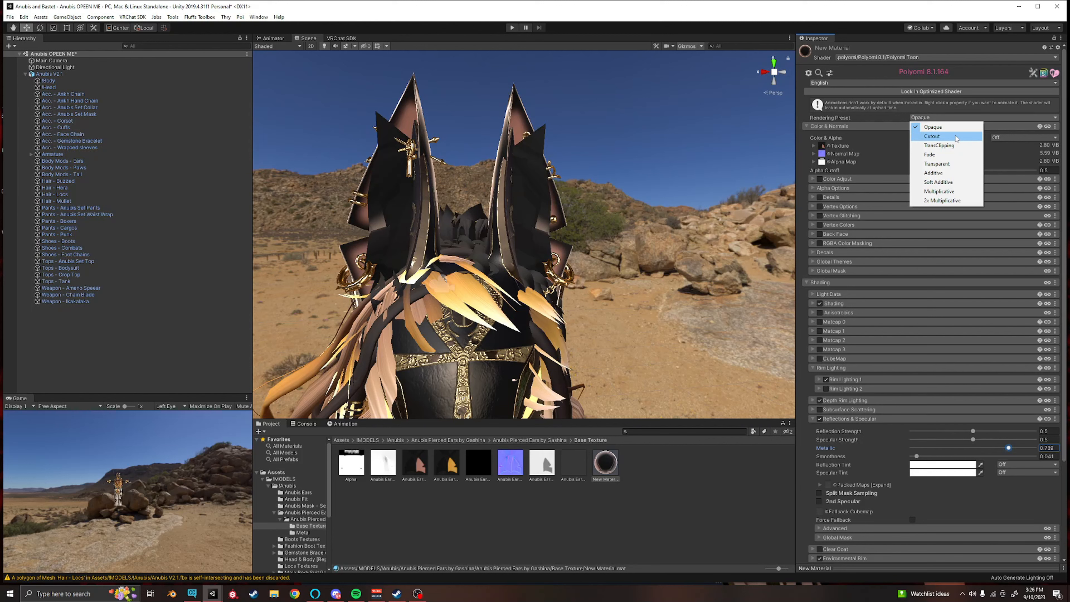
click(945, 147)
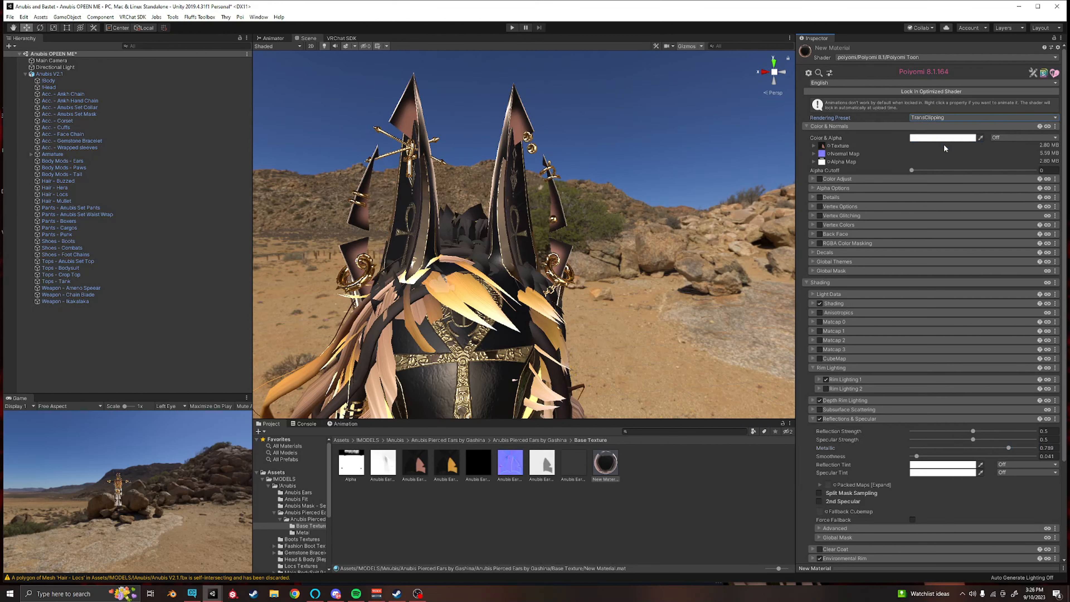
click(944, 118)
click(943, 138)
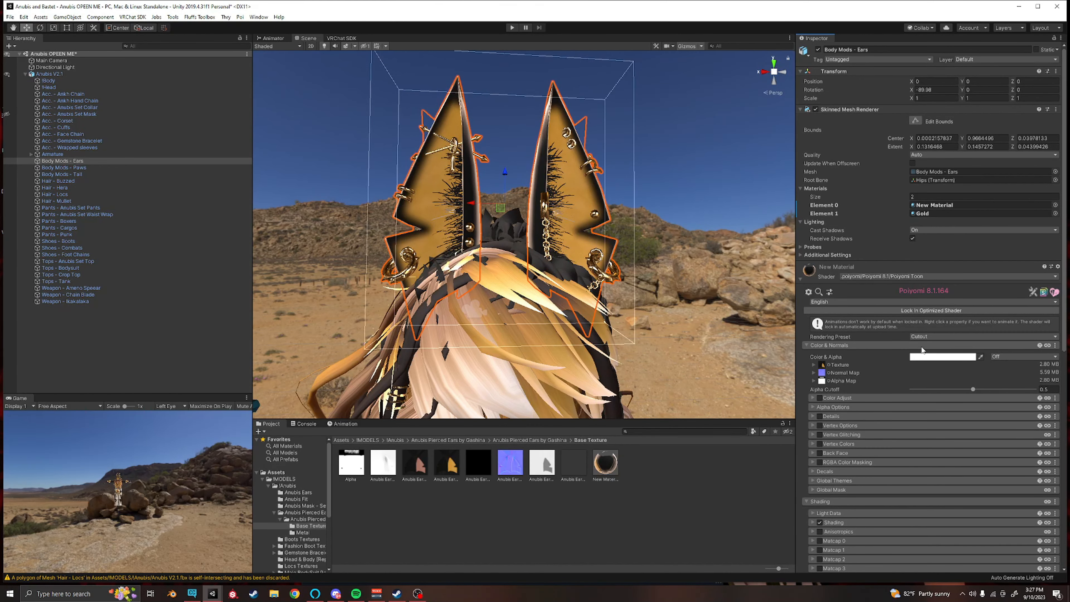
Step: Set the Reflection Tint of the ear material to the copied color E7C8B2
scroll(885, 276, down, 10)
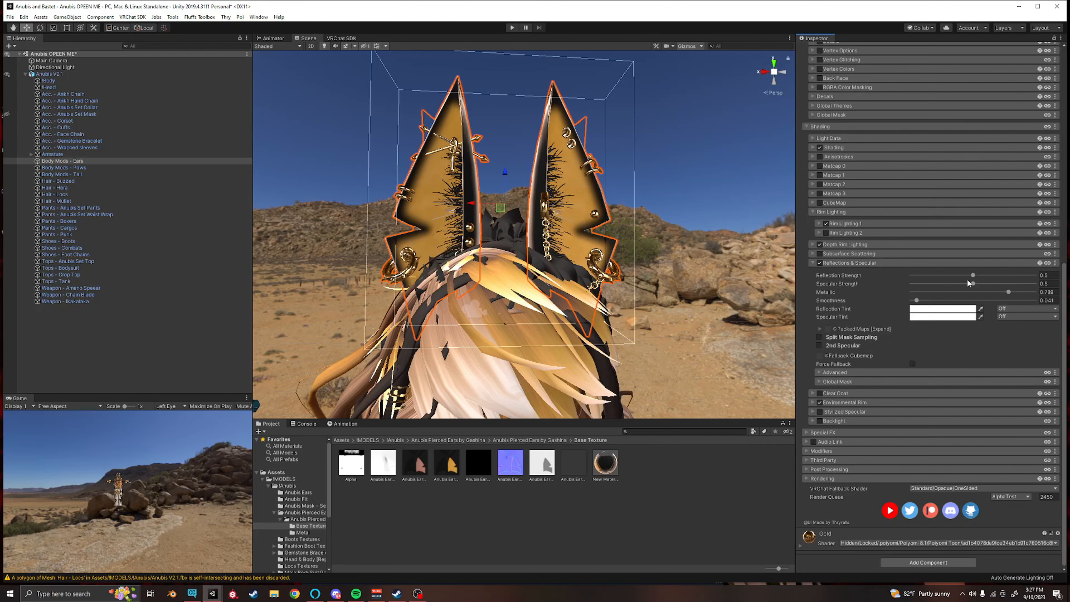
click(926, 309)
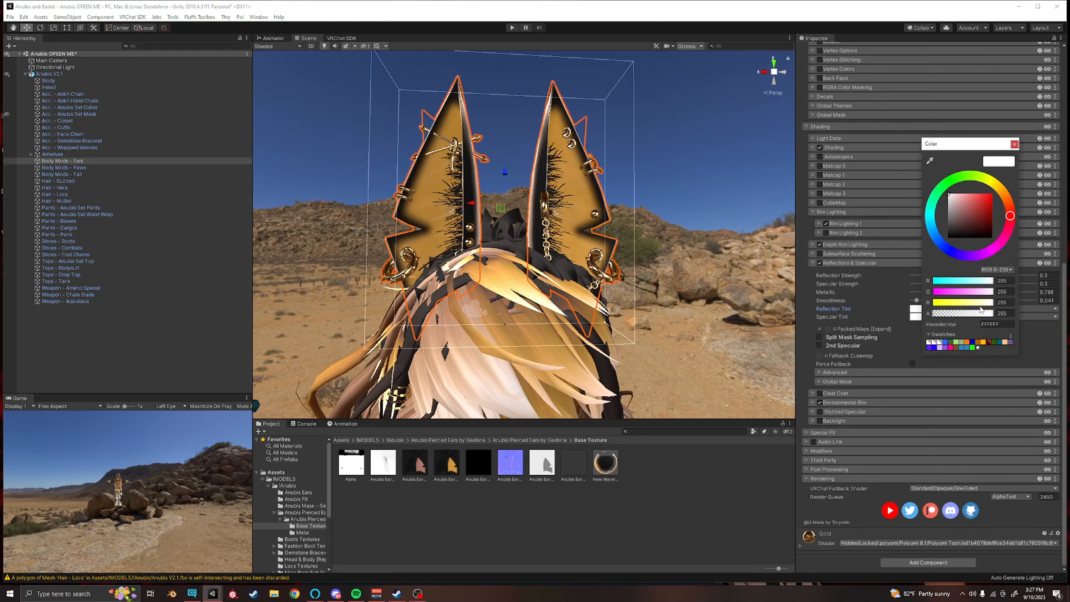
click(1009, 325)
key(ctrl+v)
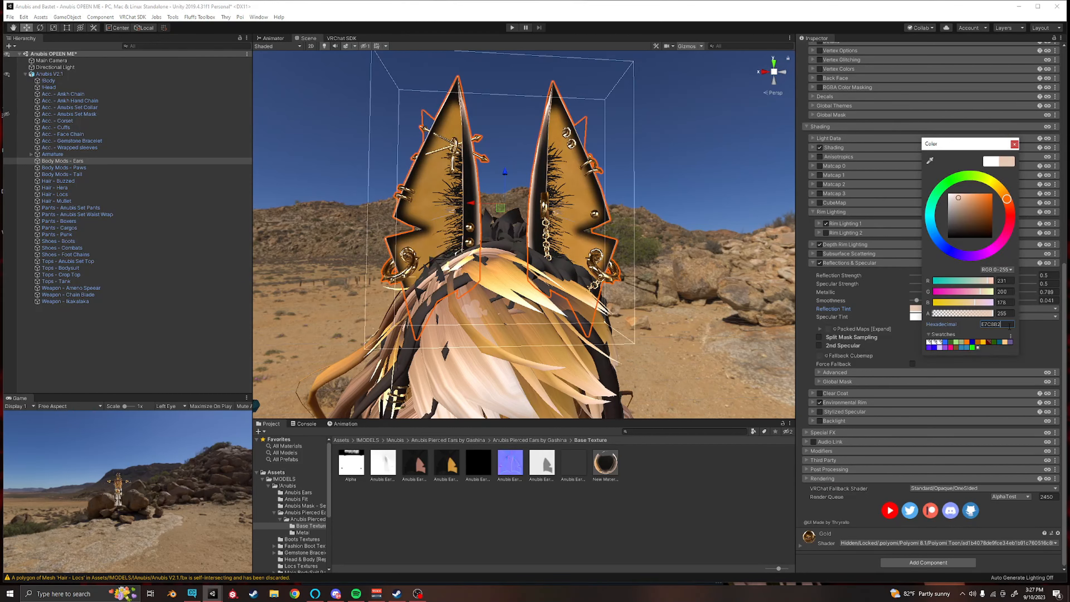
click(1014, 144)
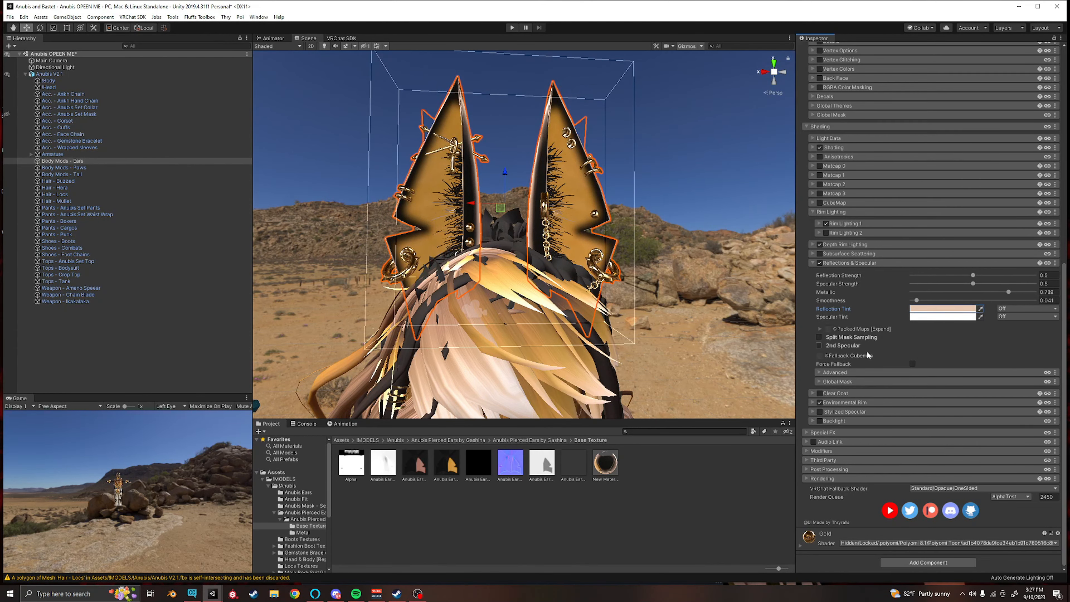
Step: Set the Specular Tint of the ear material to the same peach color, E7C8B2
mouse_move(661, 271)
alt+mouse_down()
mouse_move(704, 279)
mouse_move(665, 287)
alt+mouse_up()
alt+drag(493, 218, 657, 230)
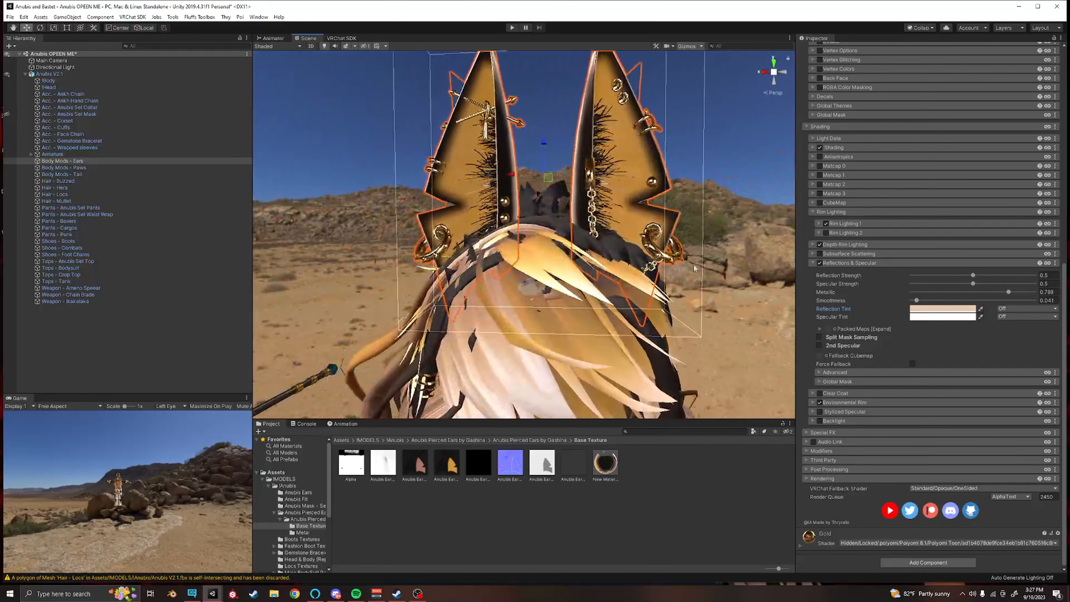
click(925, 317)
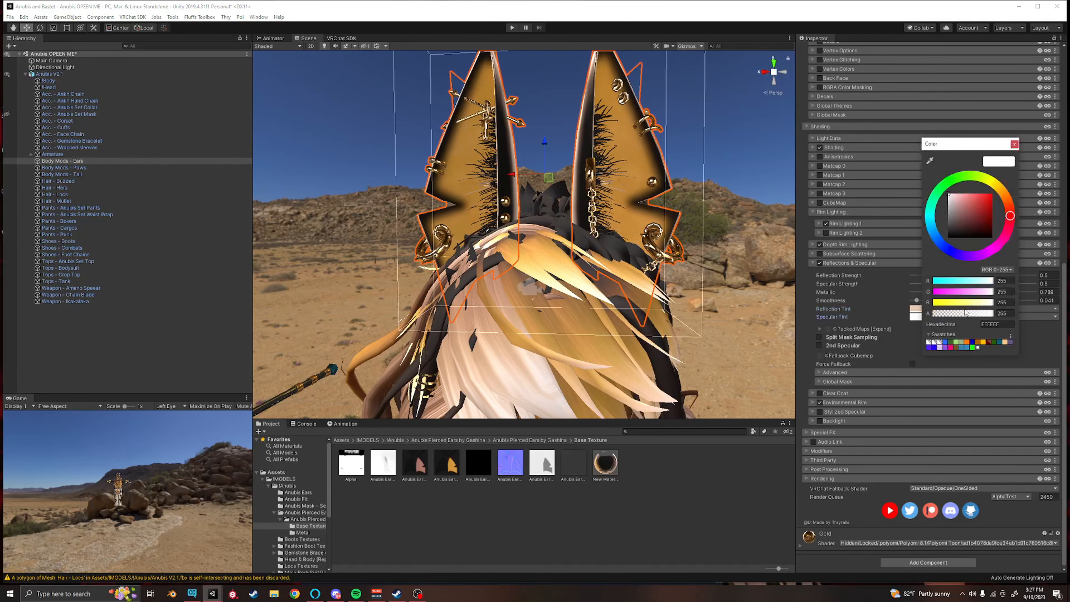
click(1004, 324)
key(ctrl+v)
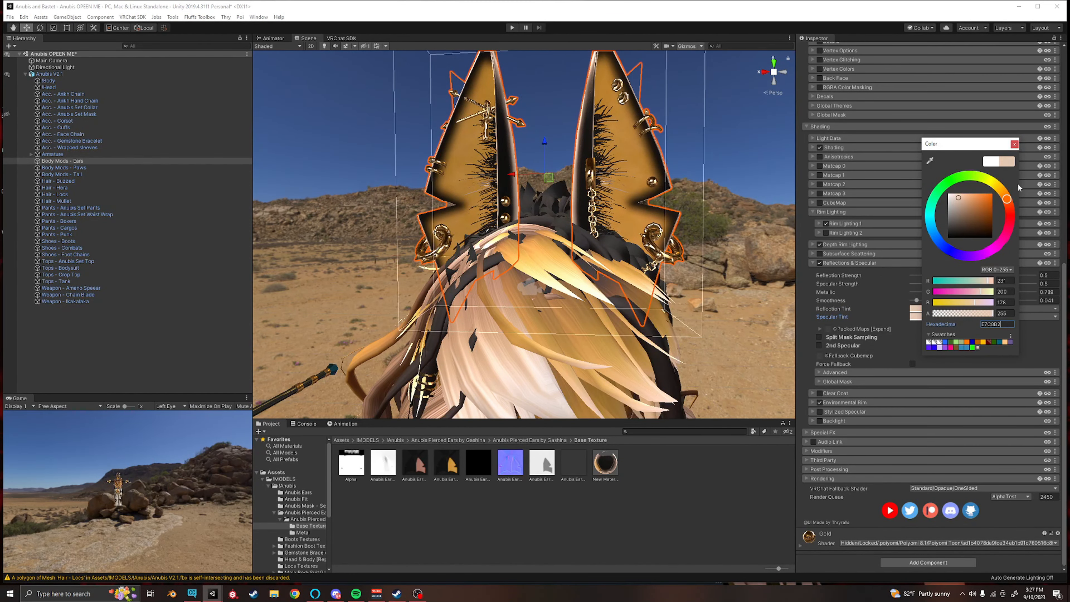
click(1014, 145)
Step: Examine the shading on the ears and review the Environmental Rim settings of their material
alt+drag(760, 319, 655, 270)
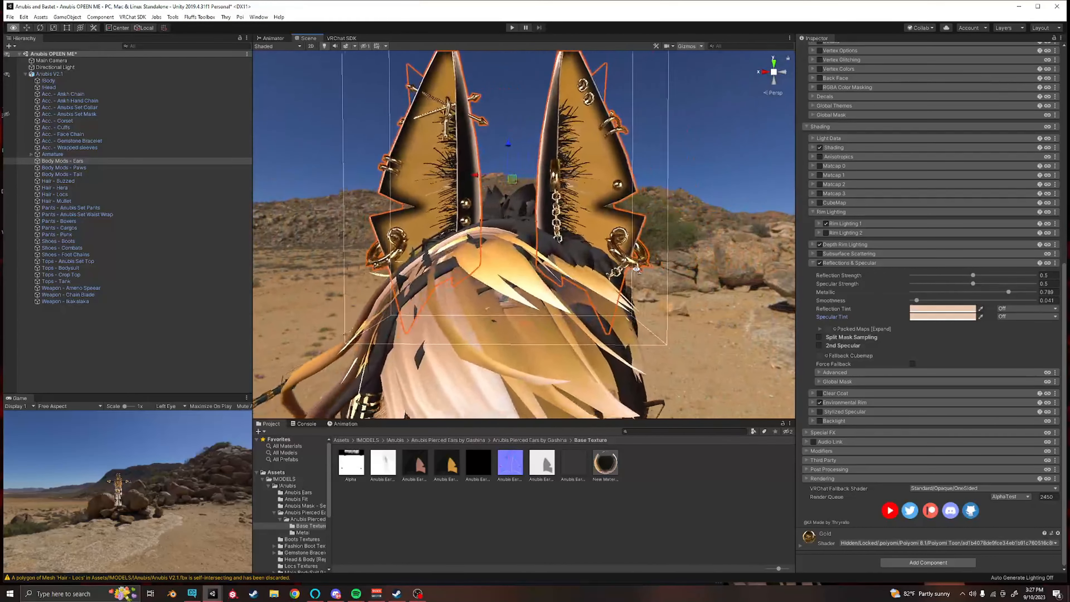
scroll(655, 270, down, 4)
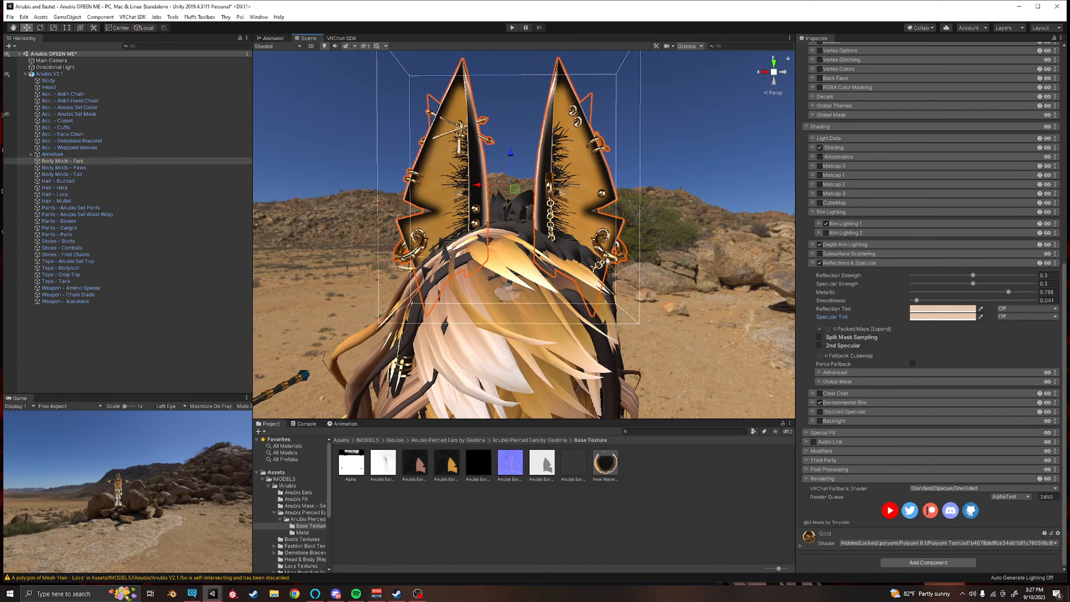
scroll(609, 259, down, 1)
scroll(613, 249, down, 2)
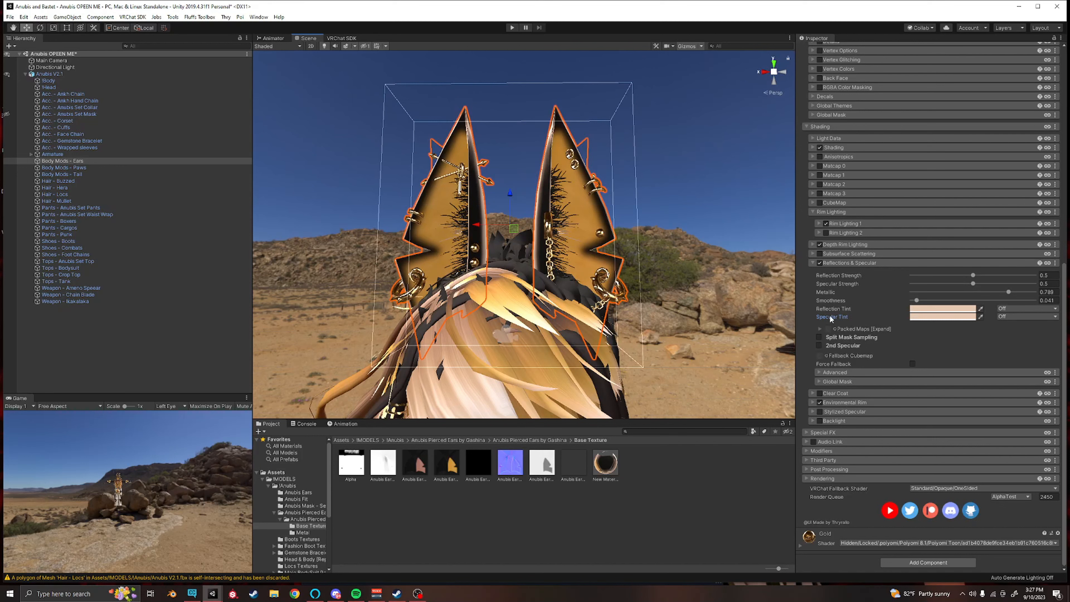
click(813, 403)
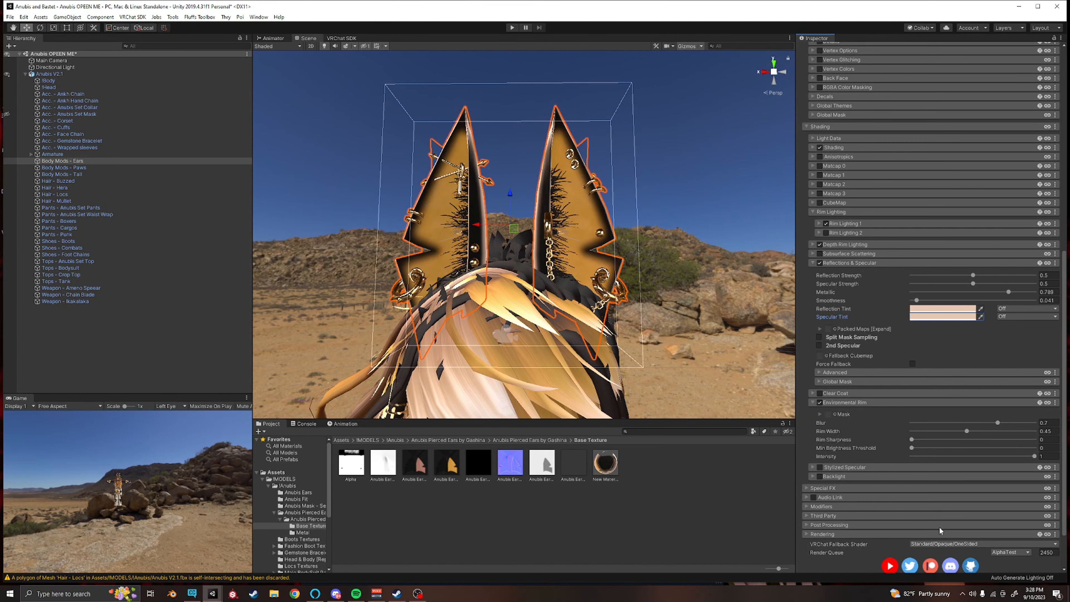
click(813, 404)
Step: Hide the Anubis Set Top and the Tank top on the avatar in the scene
right_drag(587, 255, 606, 209)
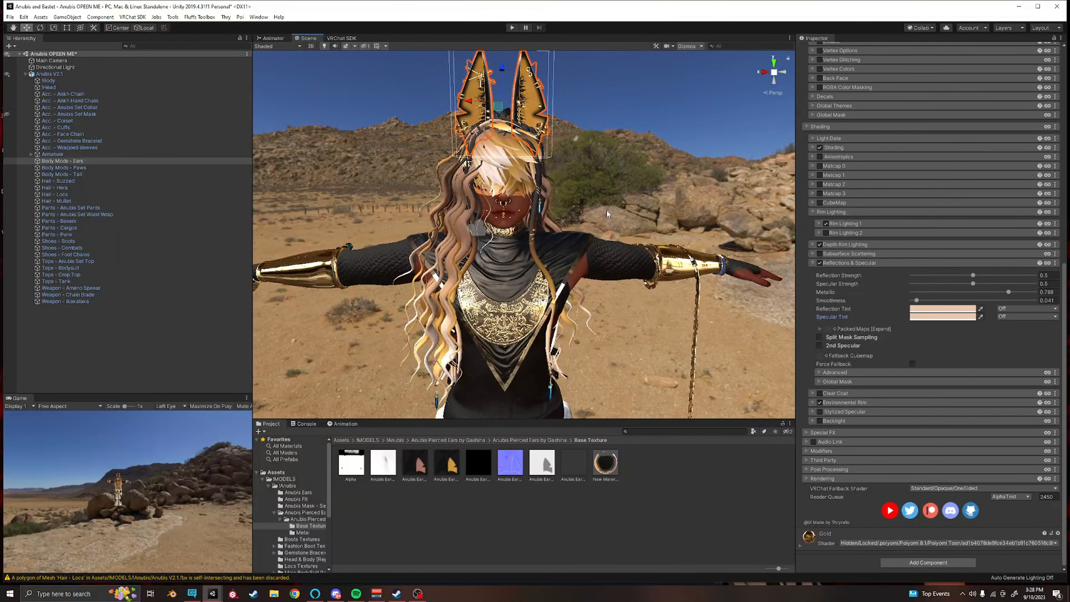
right_drag(634, 151, 636, 133)
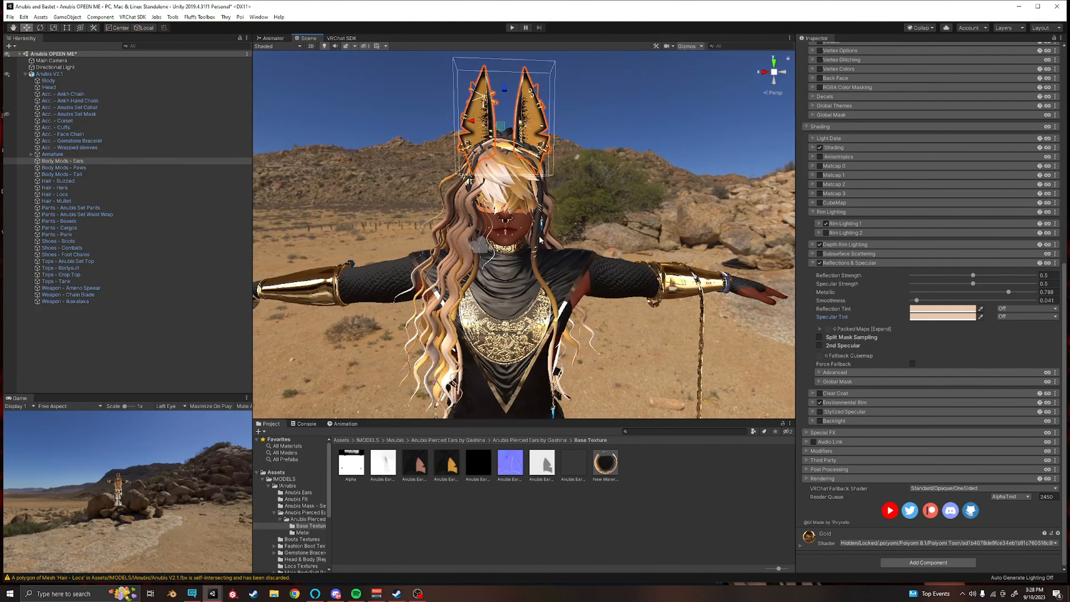
click(581, 248)
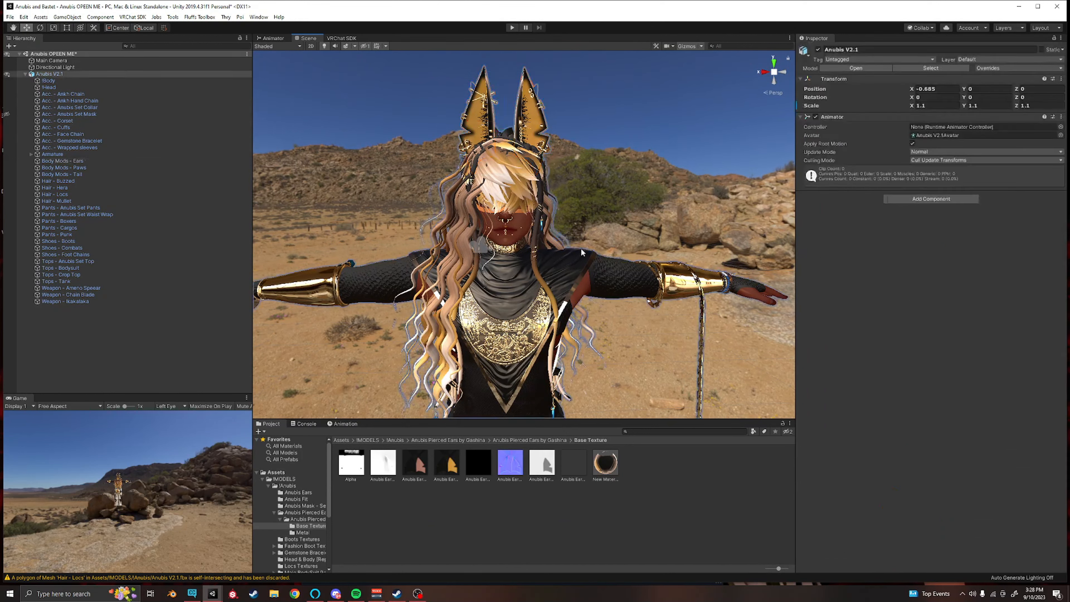
click(574, 255)
key(h)
click(547, 270)
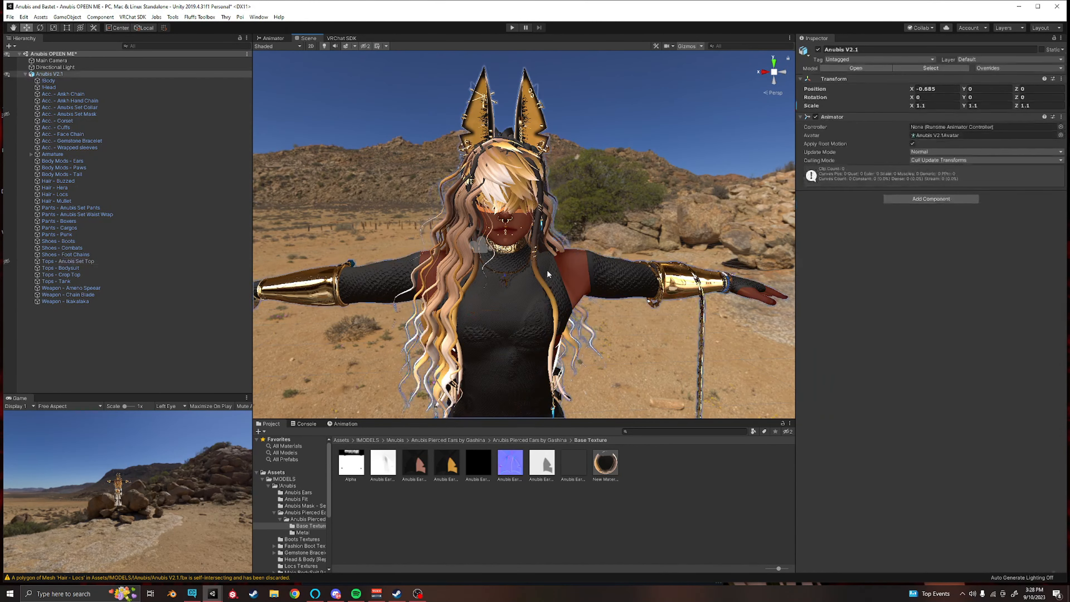
click(546, 273)
key(h)
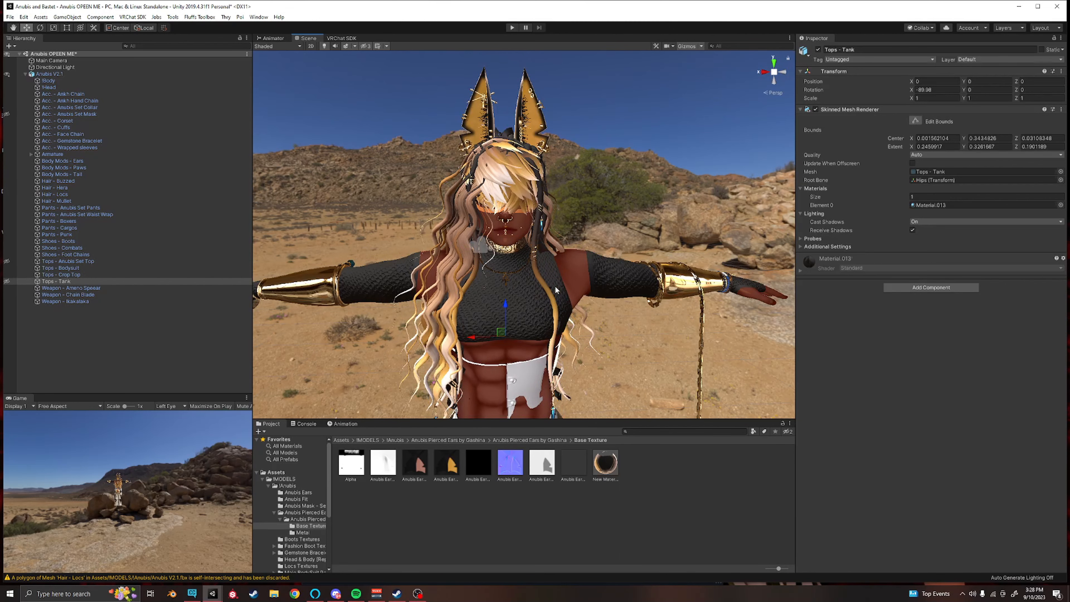
Step: Hide the Wrapped sleeves accessory on the avatar's arms
click(555, 285)
click(640, 263)
key(h)
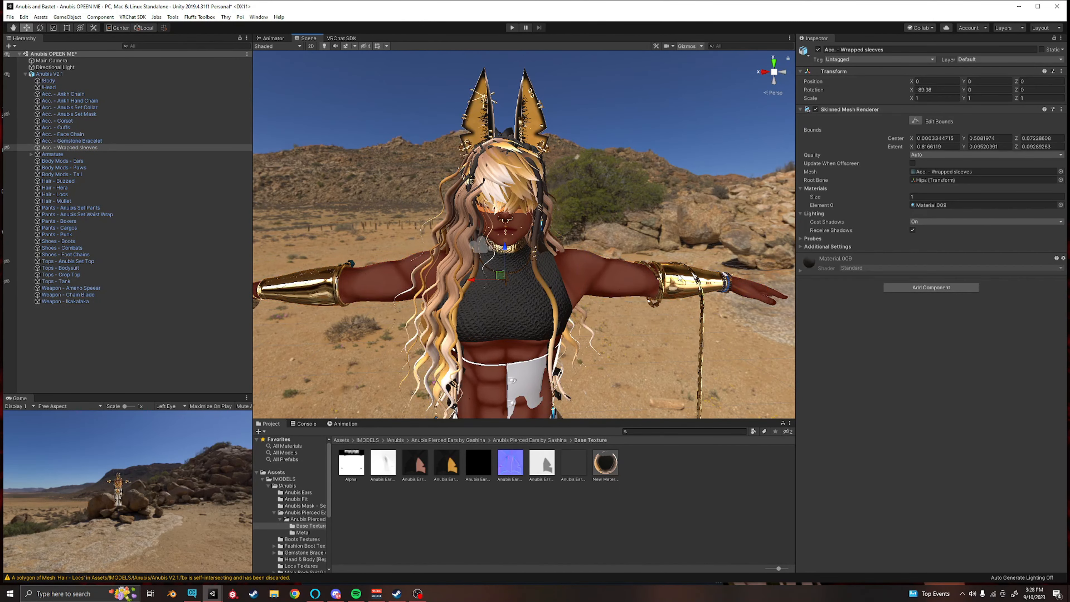
Step: Select the gold Cuffs on the avatar's forearms and hide them in the scene
click(660, 275)
key(h)
key(h)
click(687, 275)
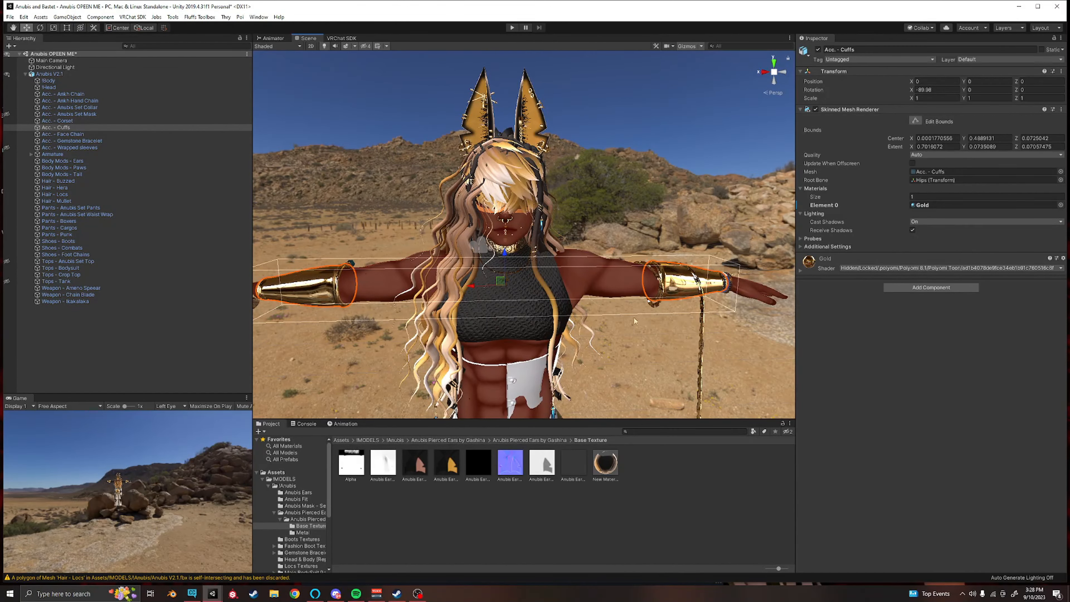
click(7, 127)
click(8, 127)
click(8, 128)
click(7, 128)
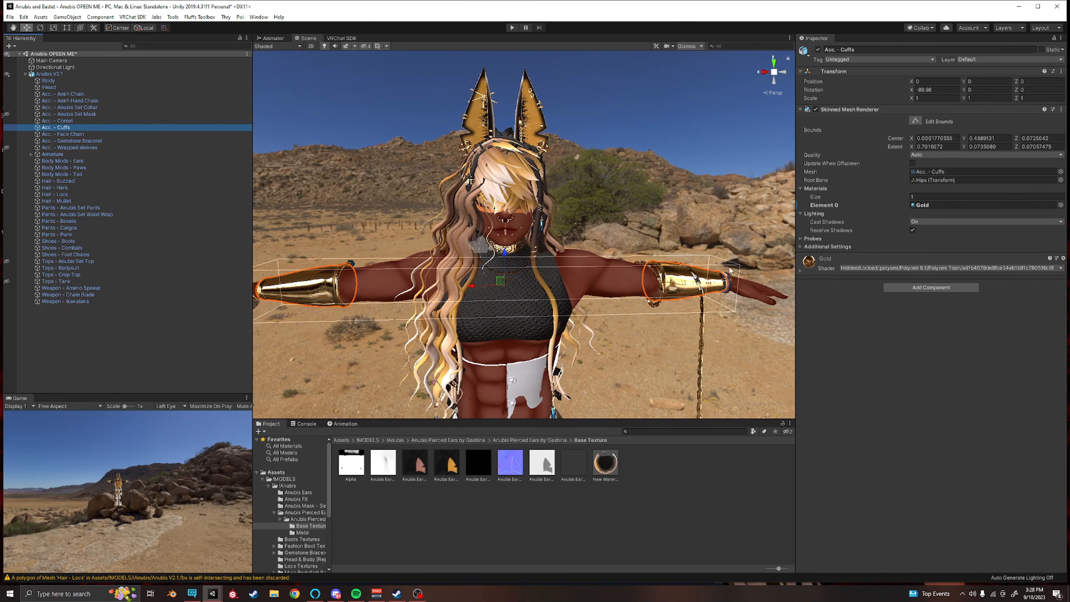
key(h)
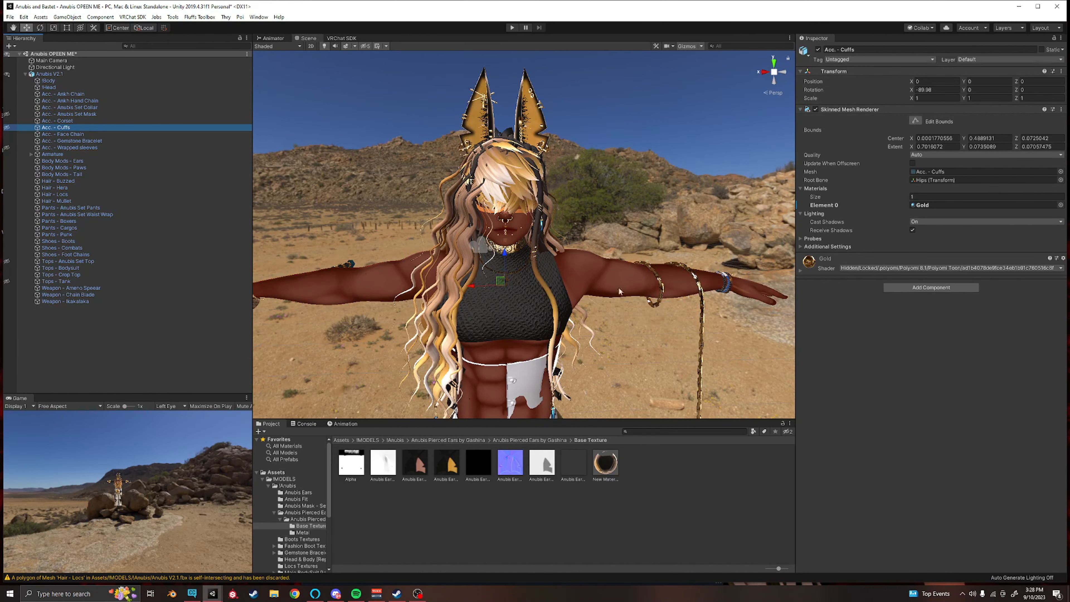
Step: Hide the Cargos pants and the Anubis Set Waist Wrap on the avatar in the scene
right_drag(619, 287, 589, 278)
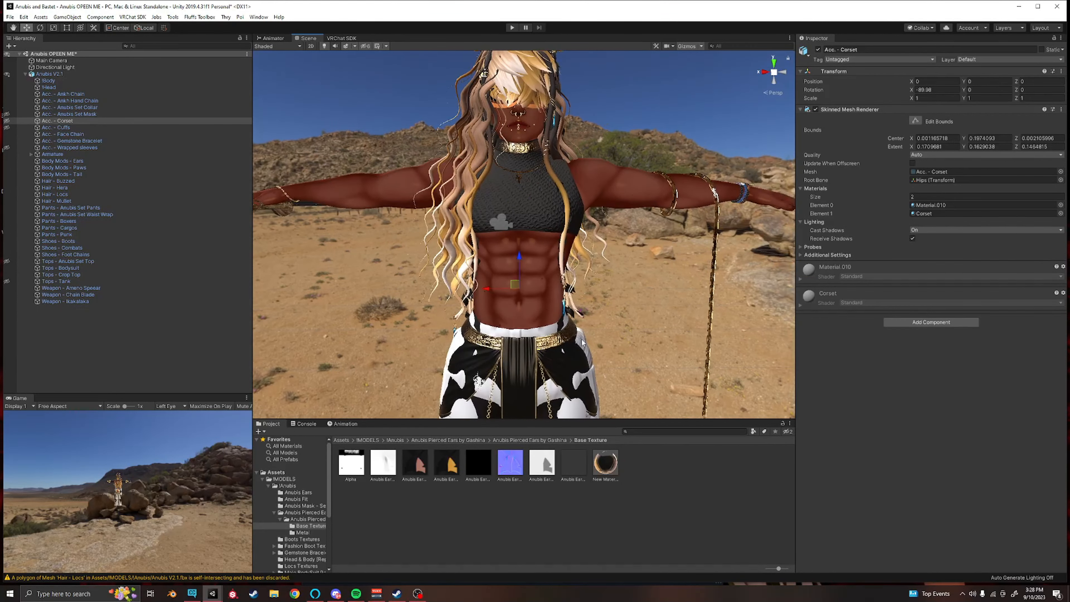
click(583, 339)
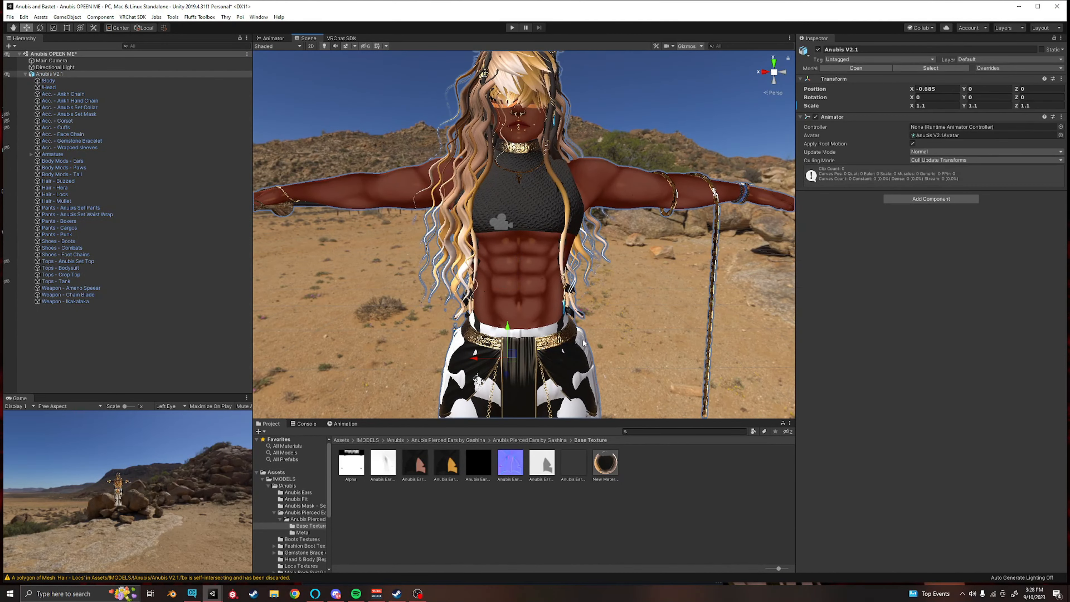
click(583, 340)
key(h)
click(582, 344)
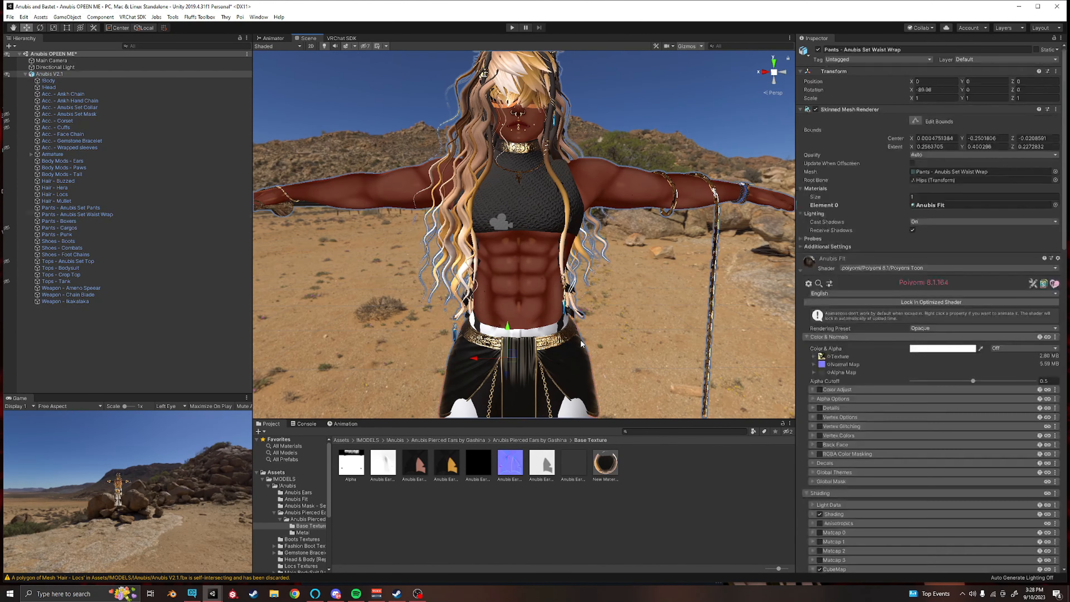
click(579, 346)
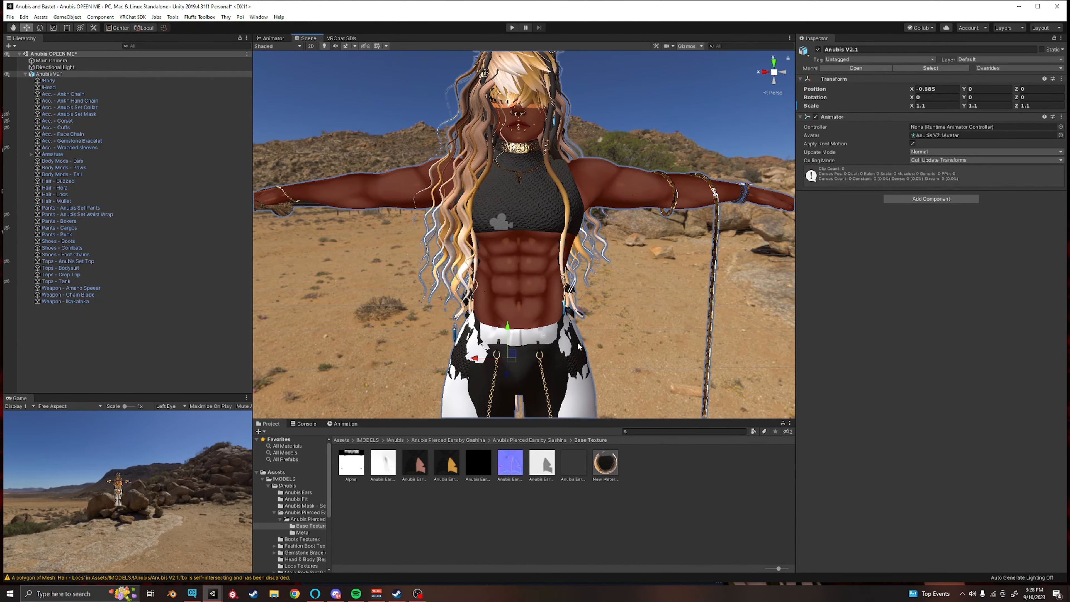
Step: Hide the Anubis Set Pants and the Boxers on the avatar's legs
click(578, 344)
key(h)
double_click(559, 365)
key(h)
right_drag(613, 298, 570, 229)
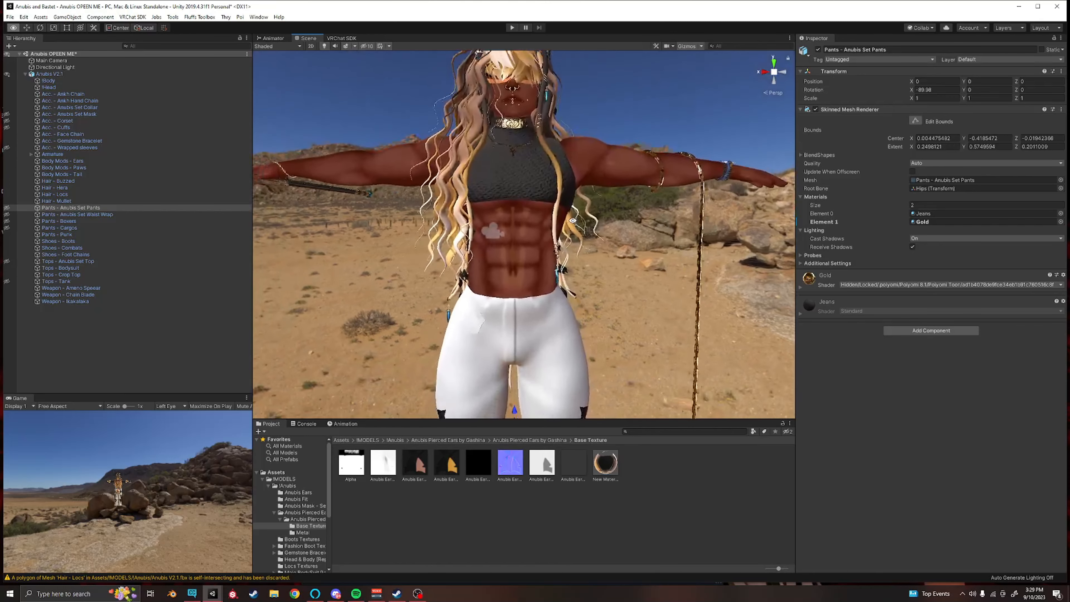
scroll(485, 379, down, 4)
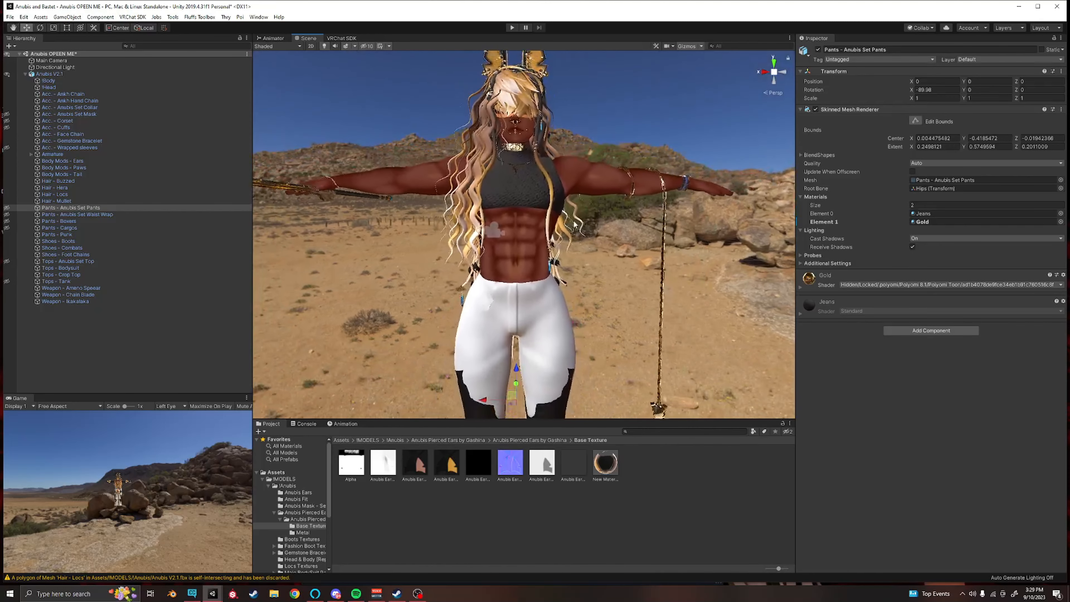
Step: Browse the !Anubis asset folders, opening the Male BodySuit Pack folder and the Head & Body folder
click(395, 439)
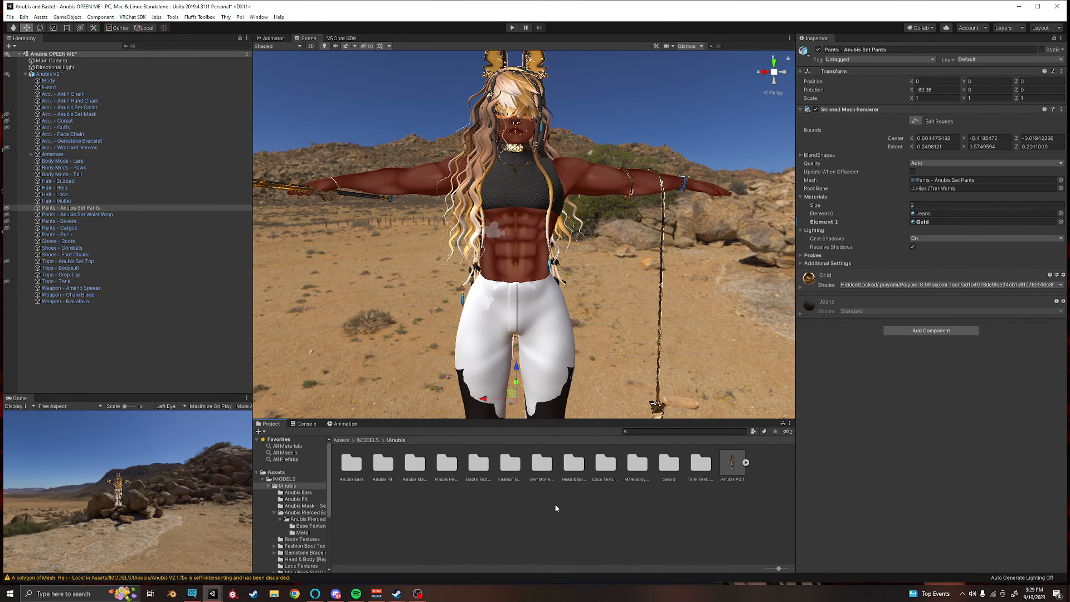
double_click(635, 465)
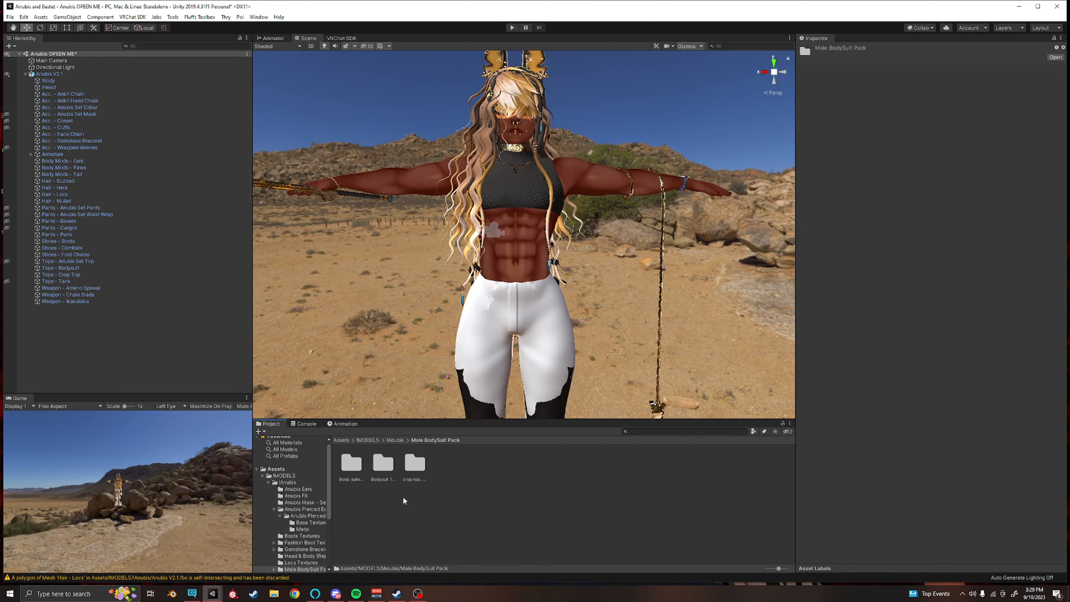
click(398, 440)
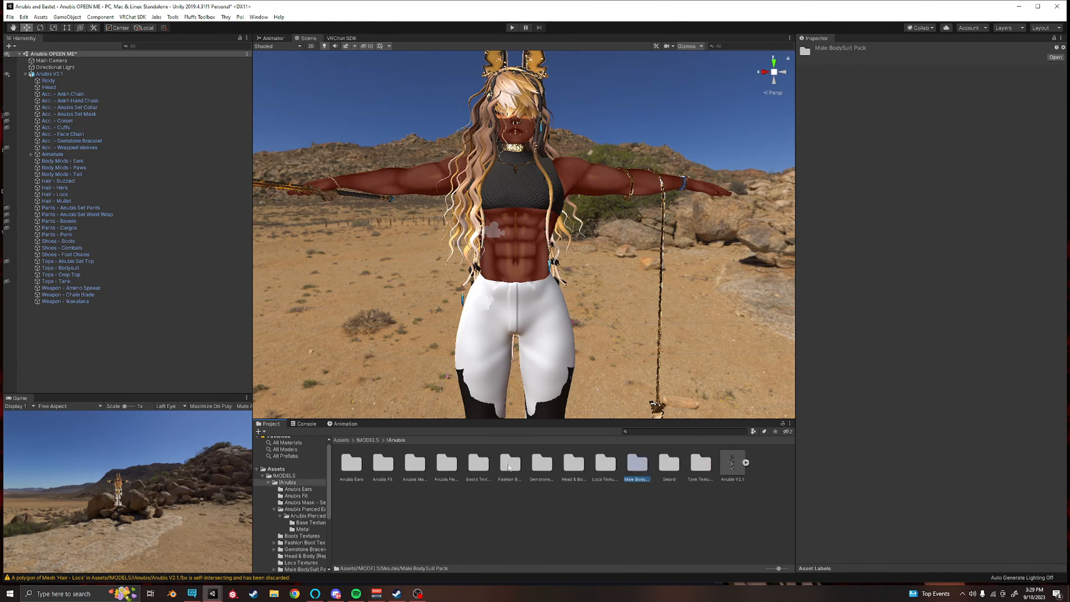
double_click(574, 466)
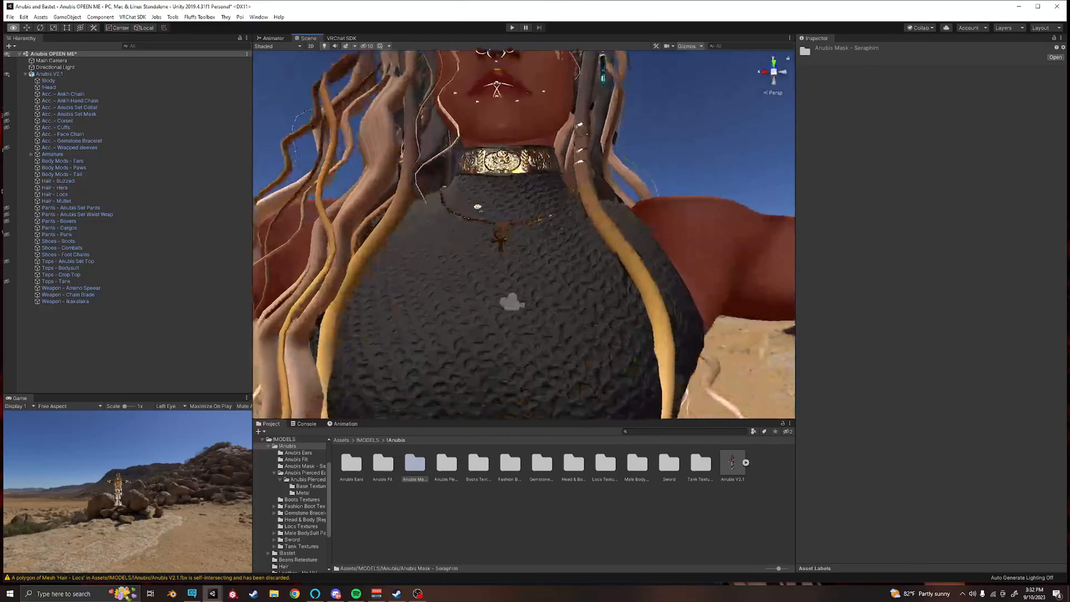
Step: Make all hidden parts of the Anubis V2.1 avatar visible again in the scene
scroll(638, 87, down, 5)
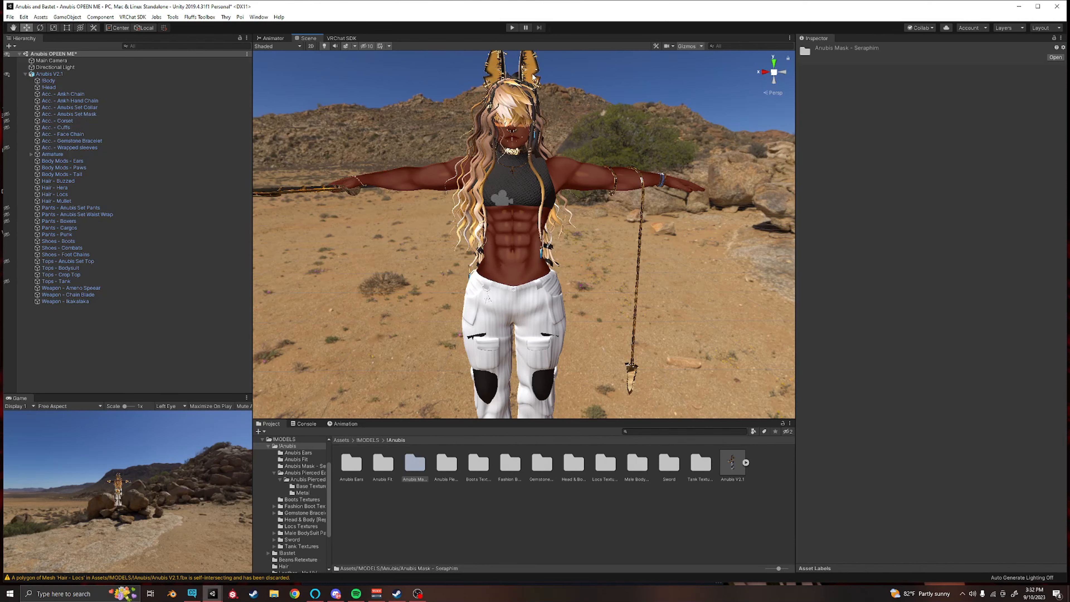
right_drag(534, 77, 547, 66)
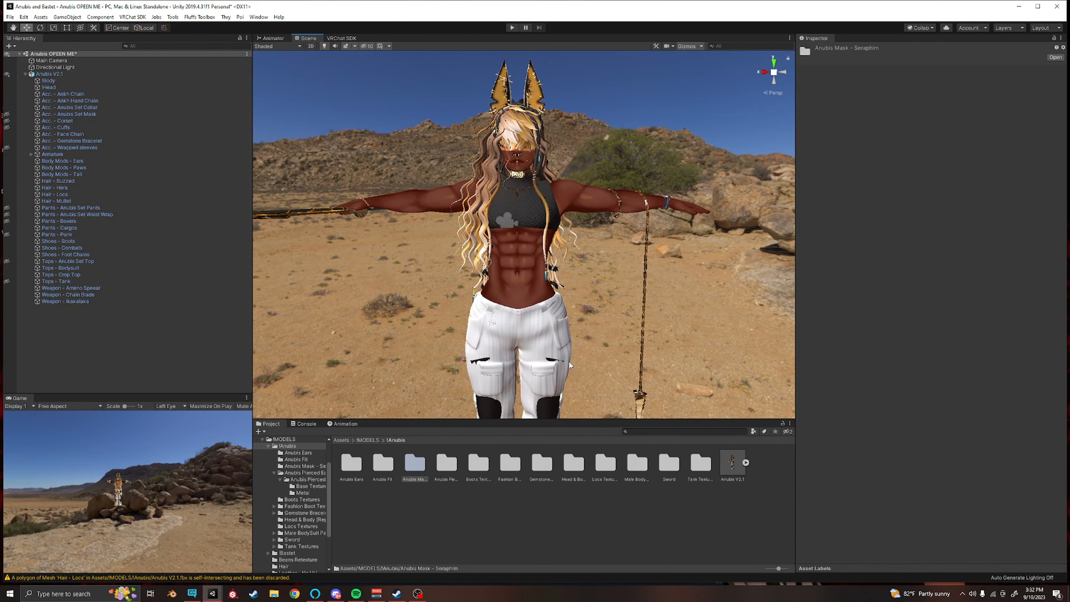
right_drag(580, 322, 589, 317)
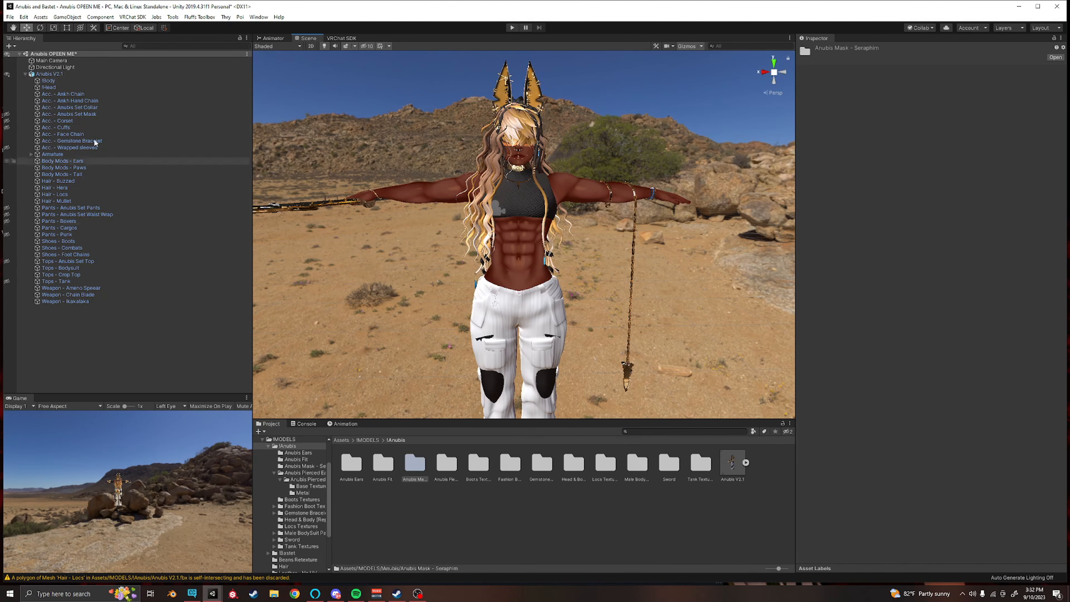
click(7, 74)
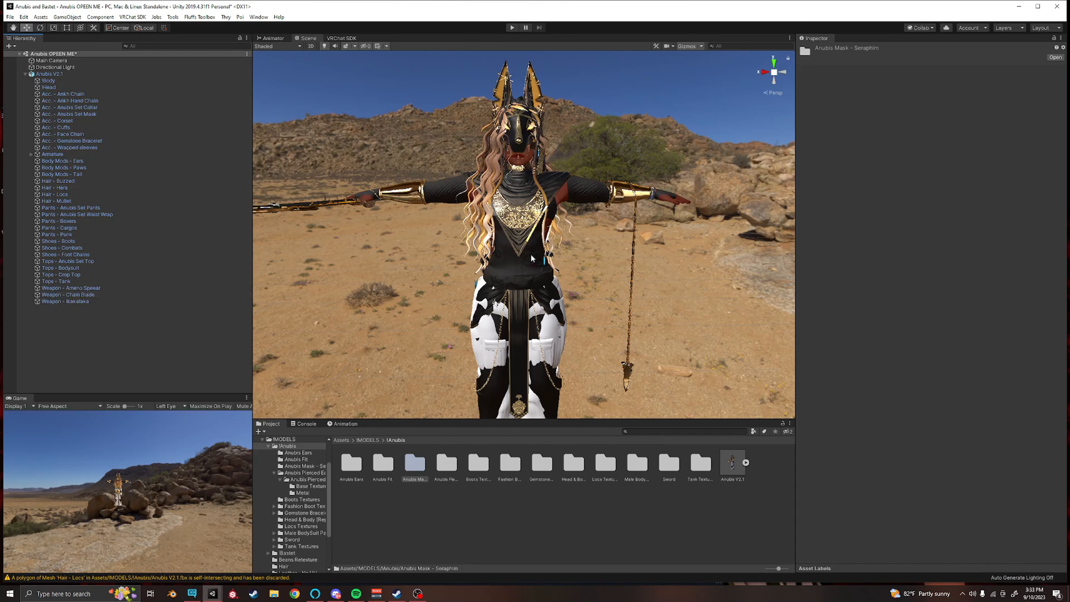
Step: Deactivate the Body Mods, every hair except Locs, the Boxers, Cargos and Punk pants, and the Boots and Combats shoes
click(454, 182)
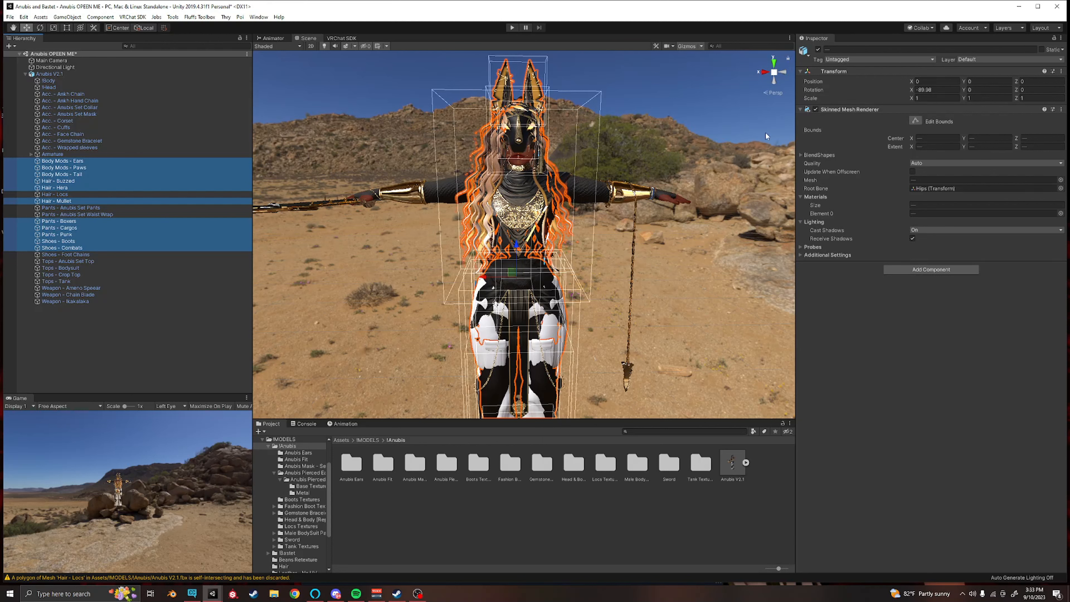
click(817, 50)
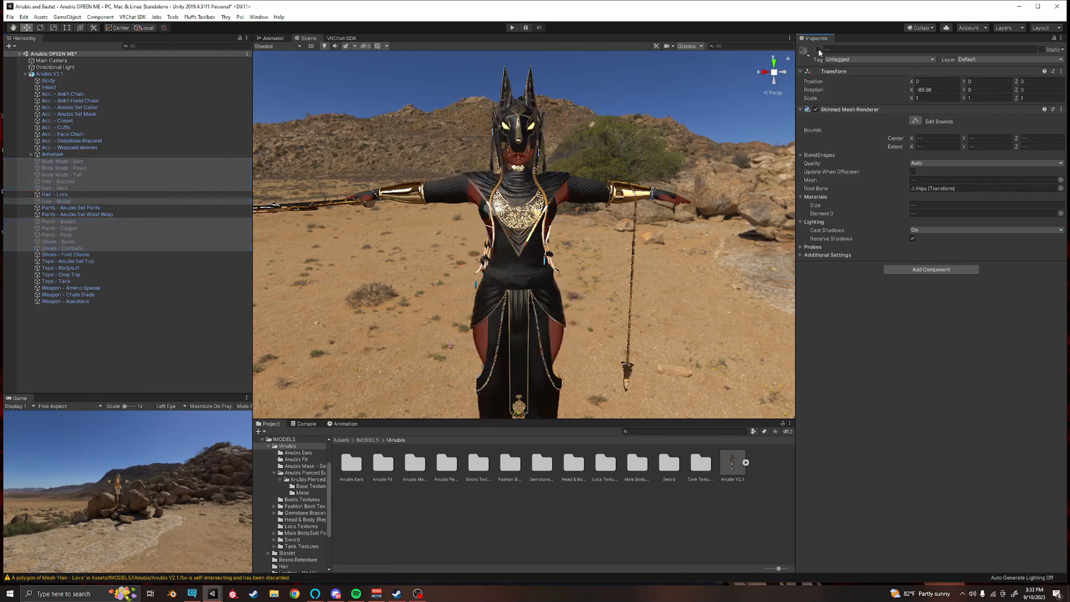
Step: Select the Face Chain accessory and review the settings of its Metal.003 material
click(75, 135)
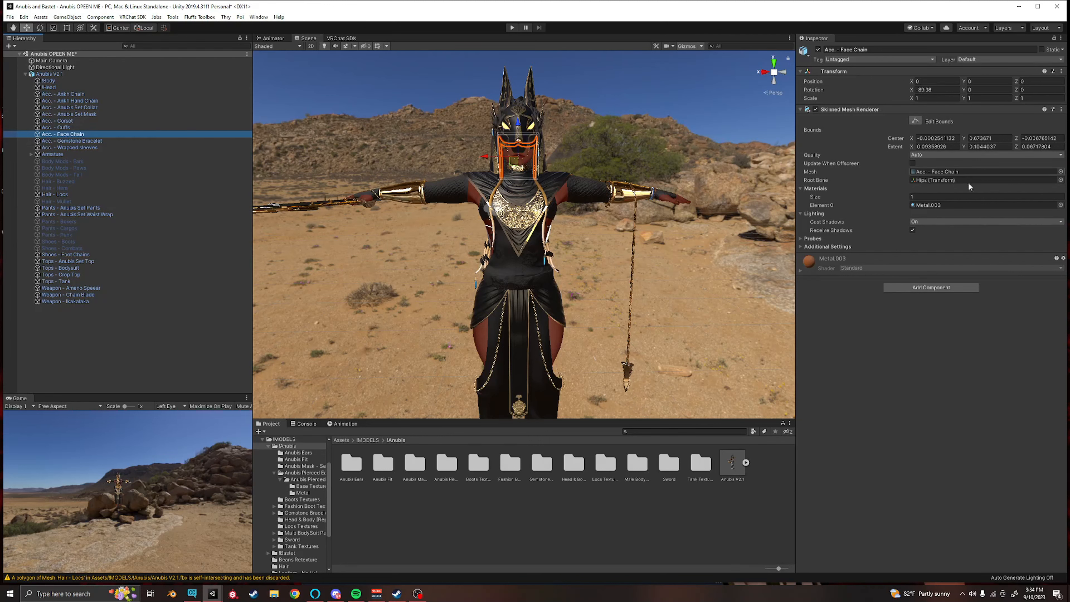
click(799, 271)
click(799, 271)
click(799, 271)
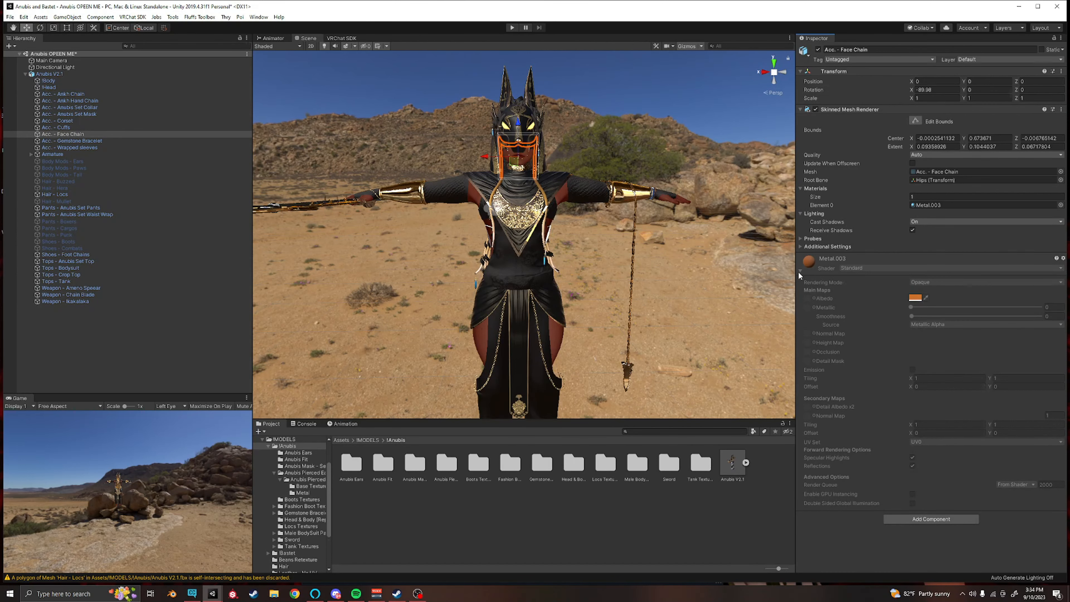
click(799, 271)
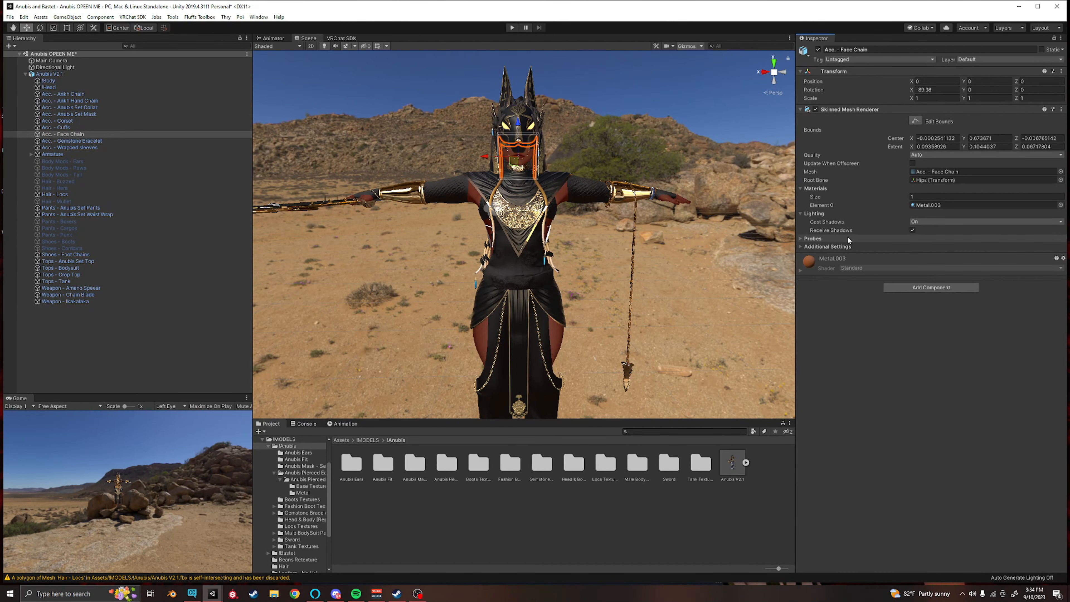
click(799, 271)
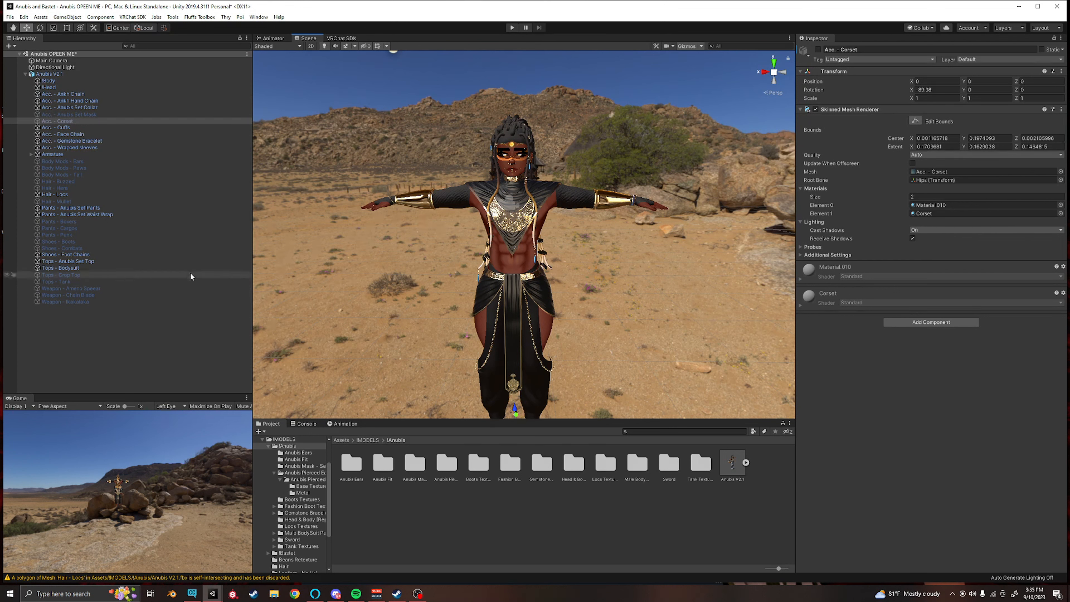
Step: Create a new folder named Menus inside the !Anubis model folder
click(369, 439)
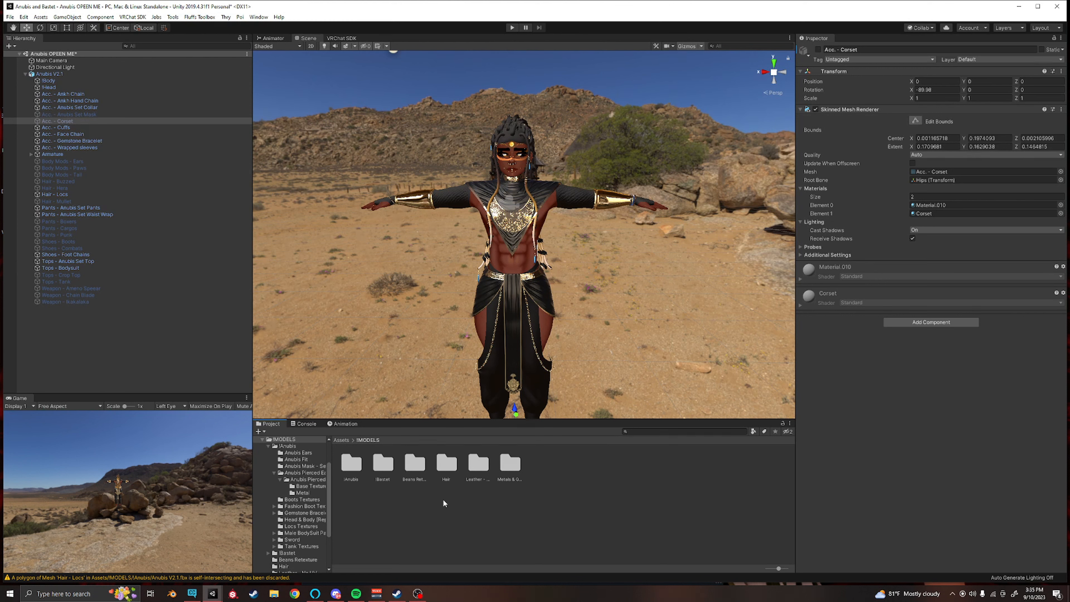
double_click(355, 462)
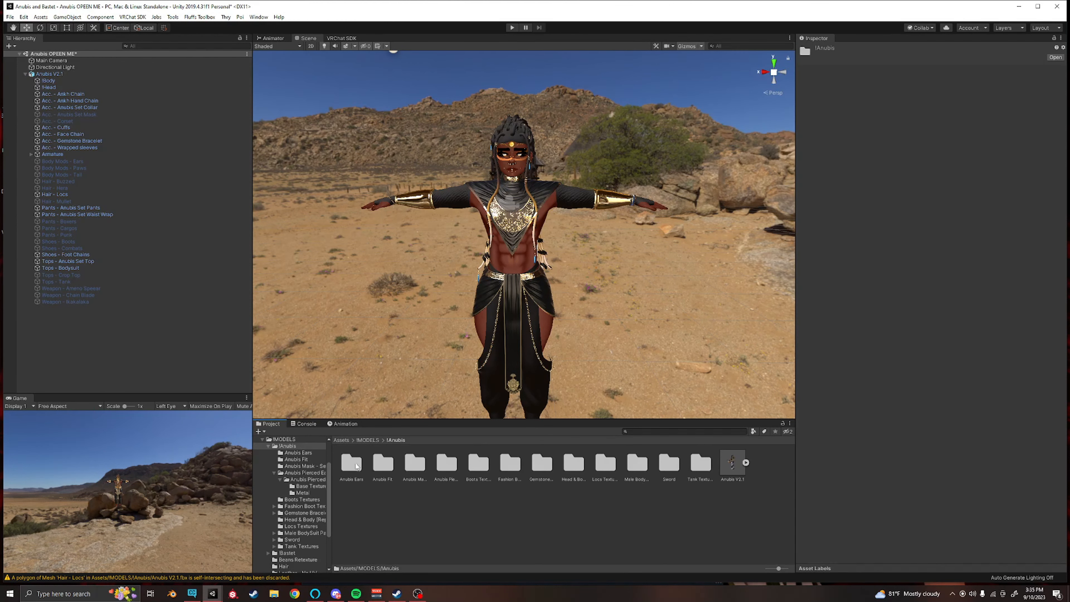
right_click(418, 521)
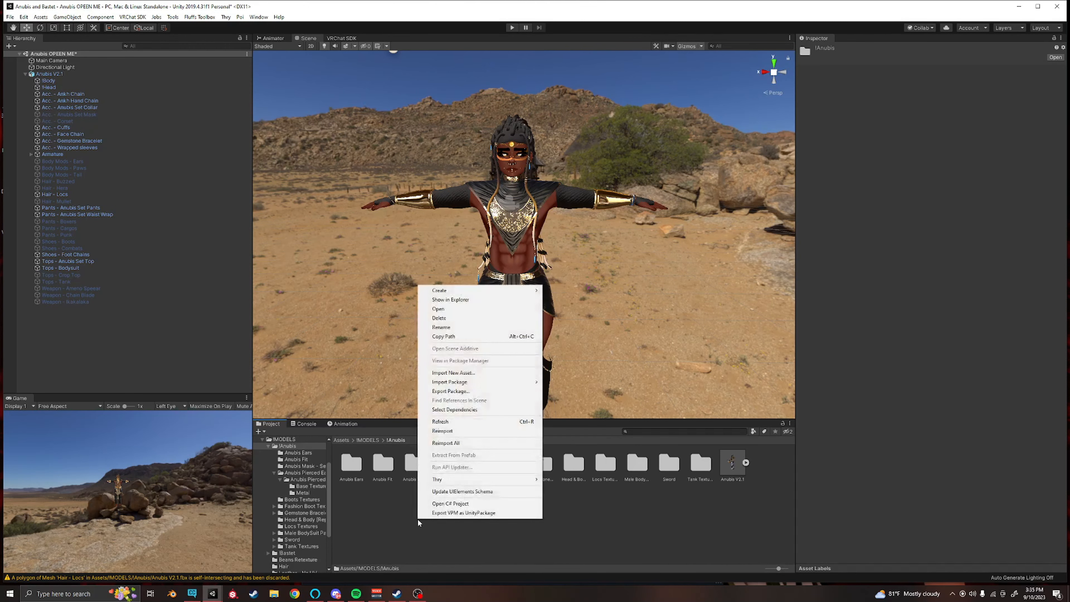
mouse_move(473, 290)
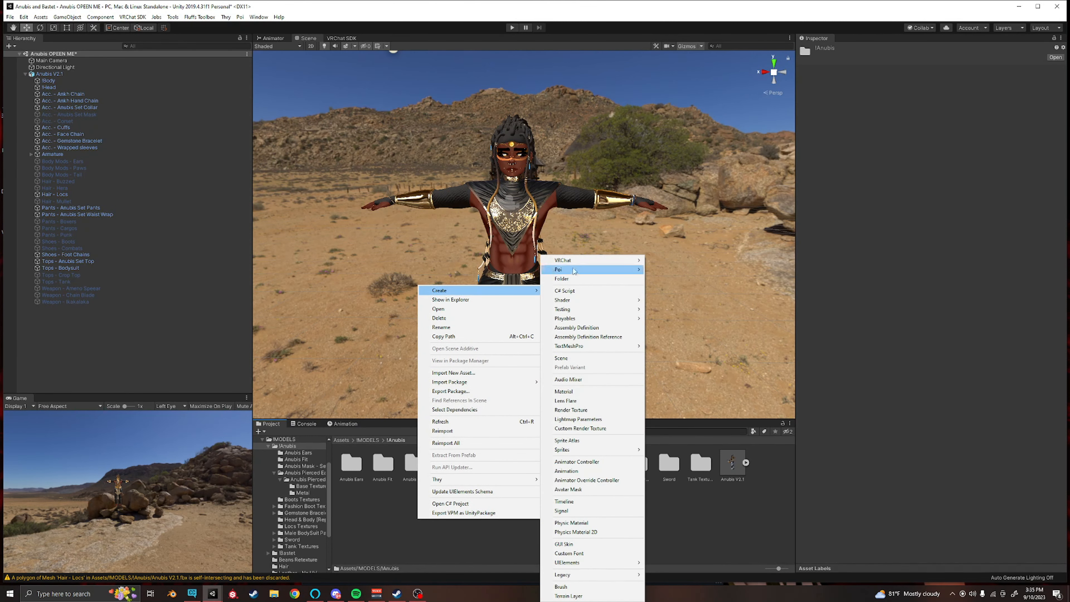
click(569, 278)
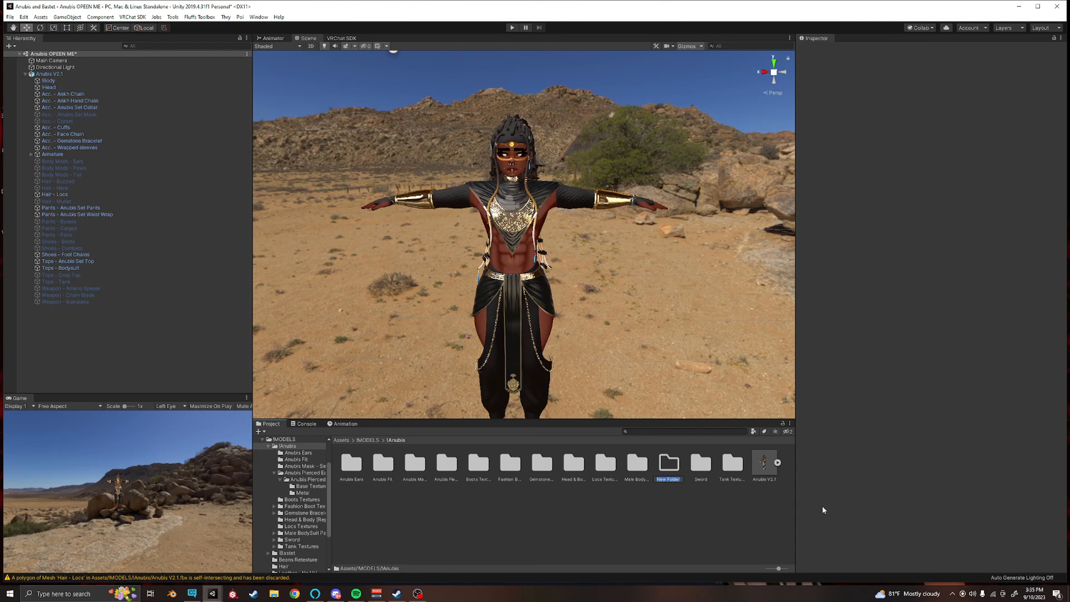
text(Menus)
key(Return)
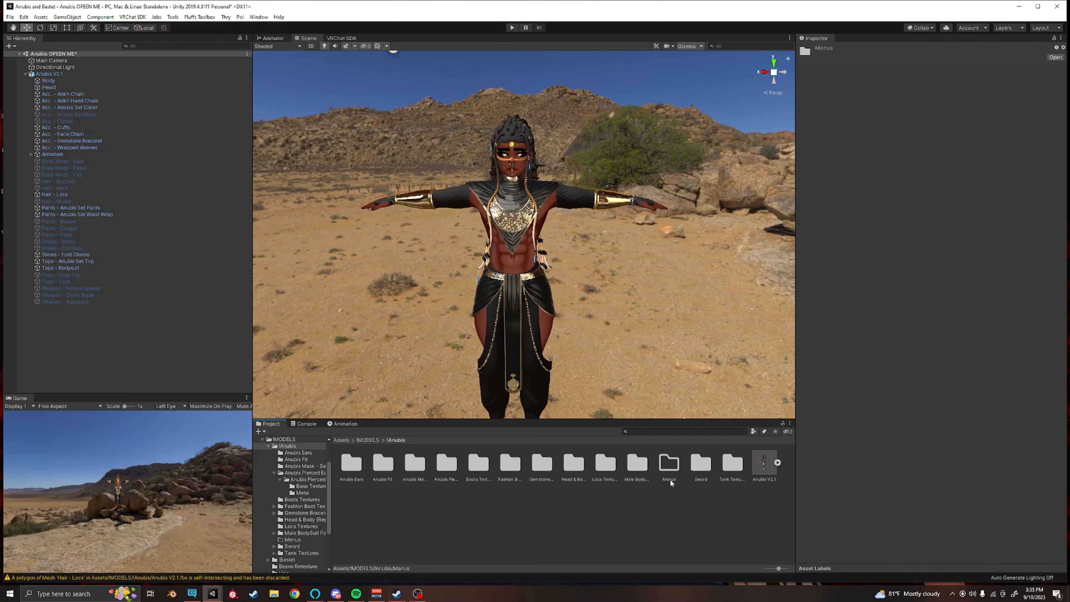
Step: Create a VRChat Expression Parameters asset named AnubisPara inside the Menus folder
double_click(669, 464)
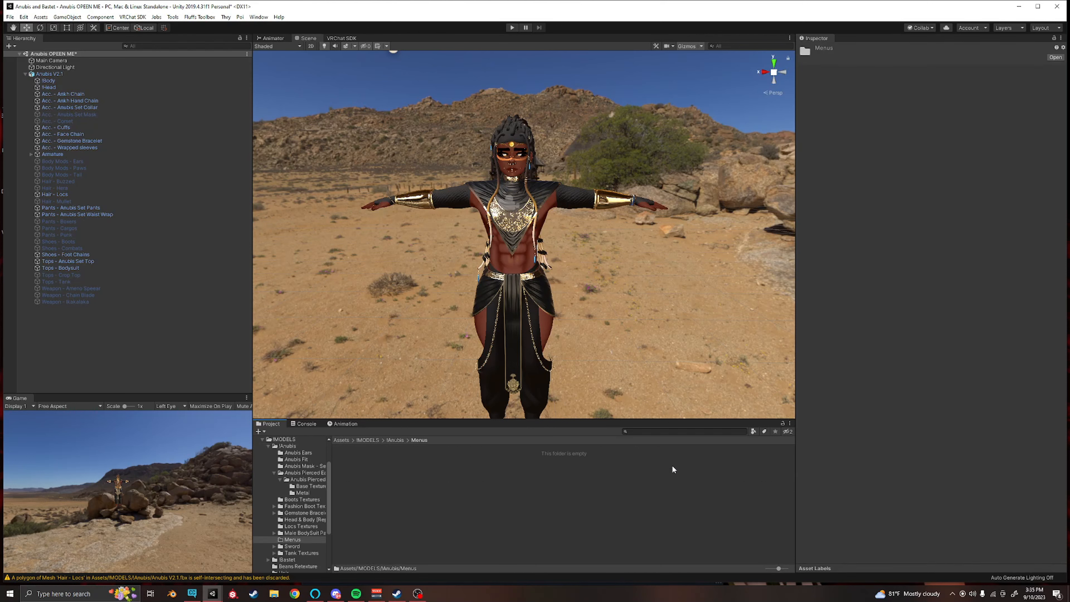
right_click(359, 470)
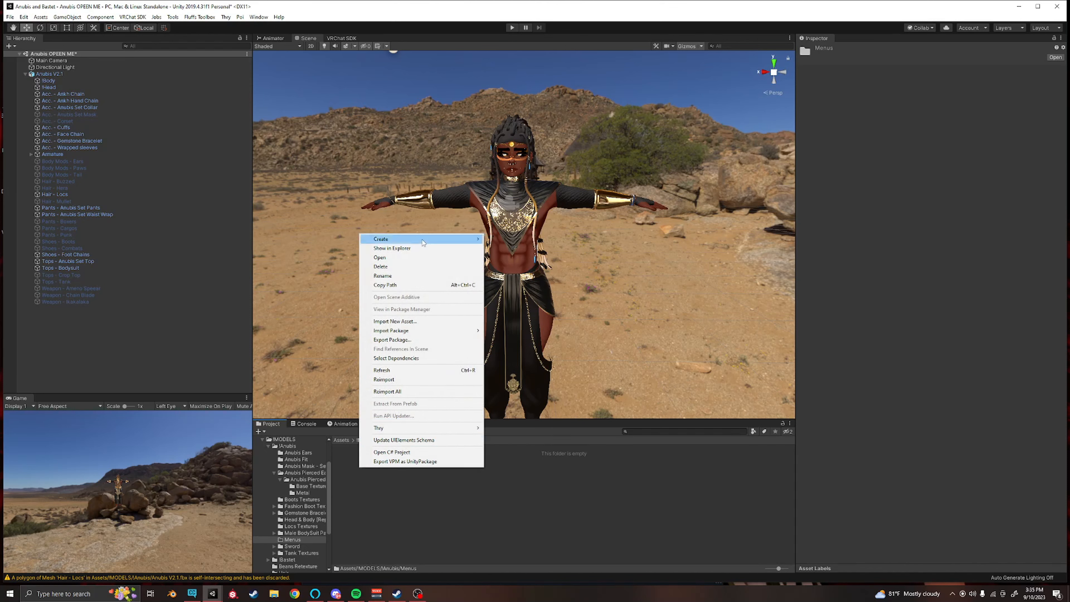
mouse_move(423, 239)
mouse_move(508, 239)
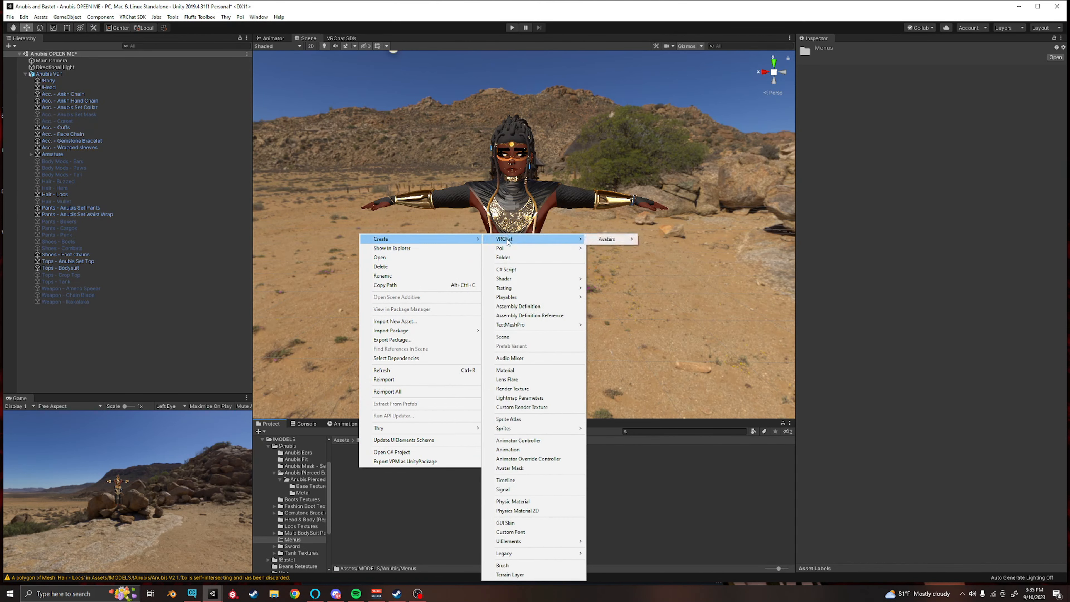
mouse_move(602, 241)
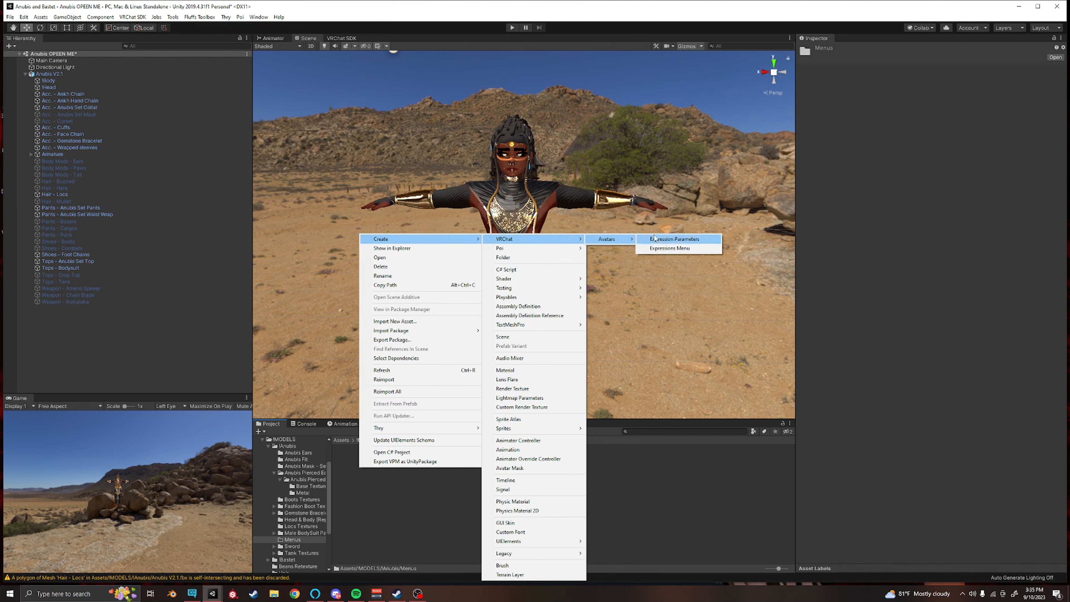
click(685, 239)
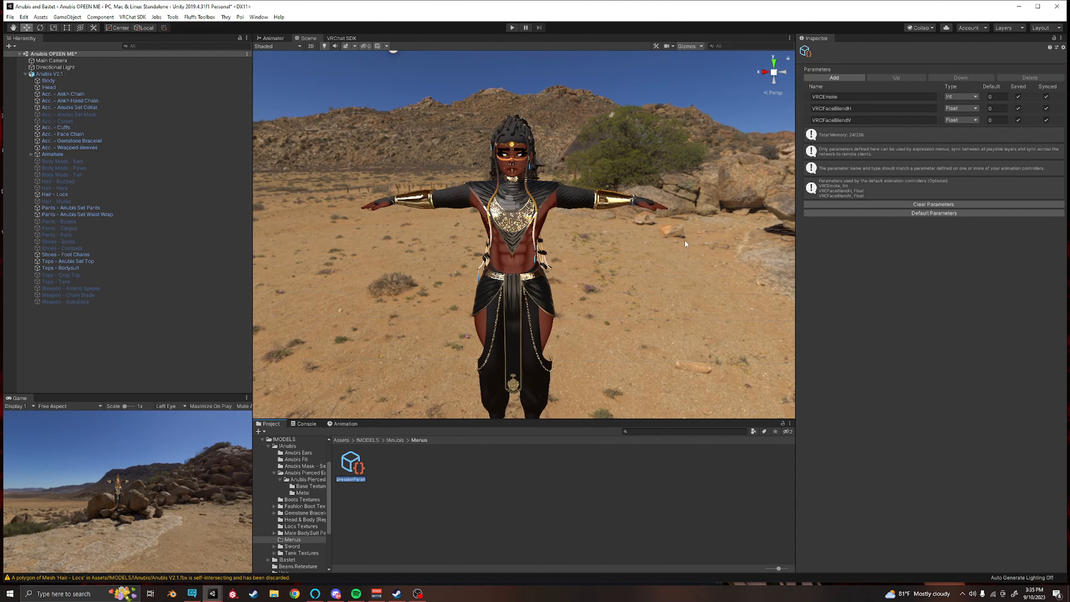
text(AnubisPara)
key(Return)
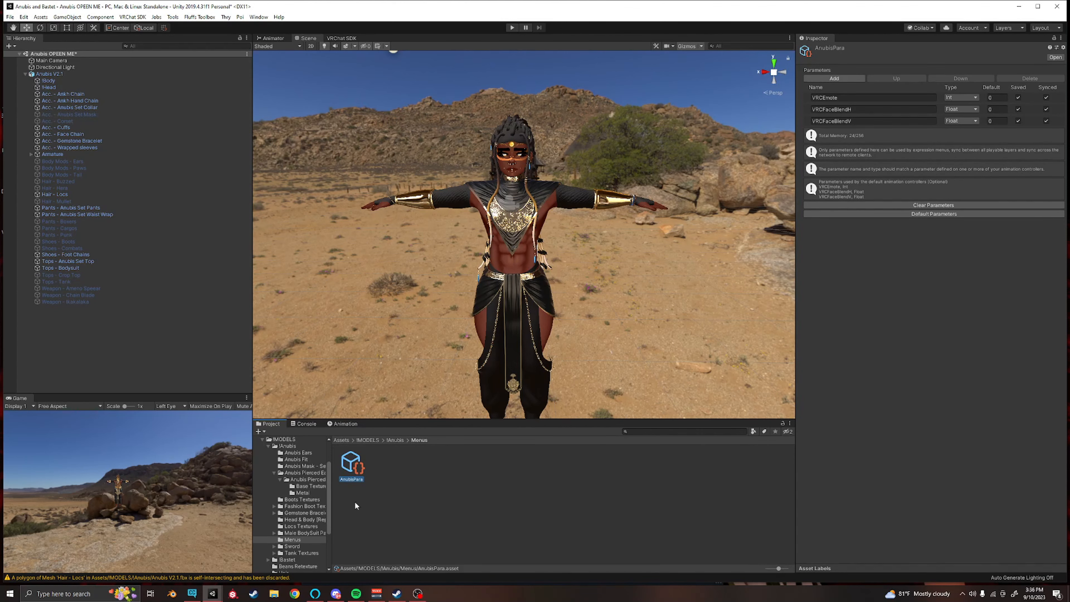
Step: Create a VRChat Expressions Menu asset named AnubisMain in the Menus folder
right_click(395, 471)
mouse_move(473, 246)
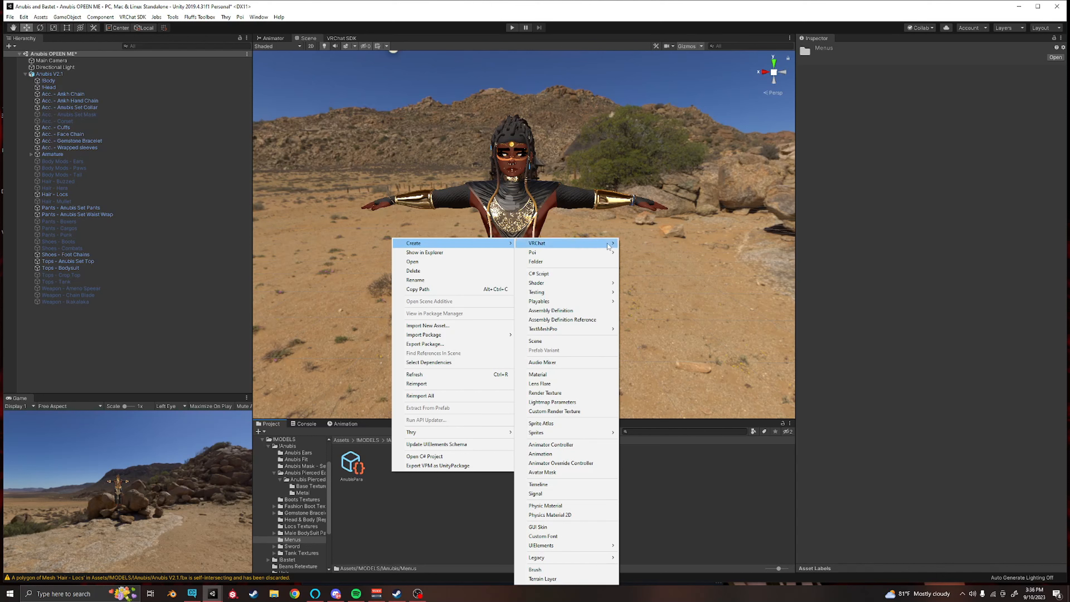
mouse_move(608, 247)
mouse_move(645, 244)
click(694, 253)
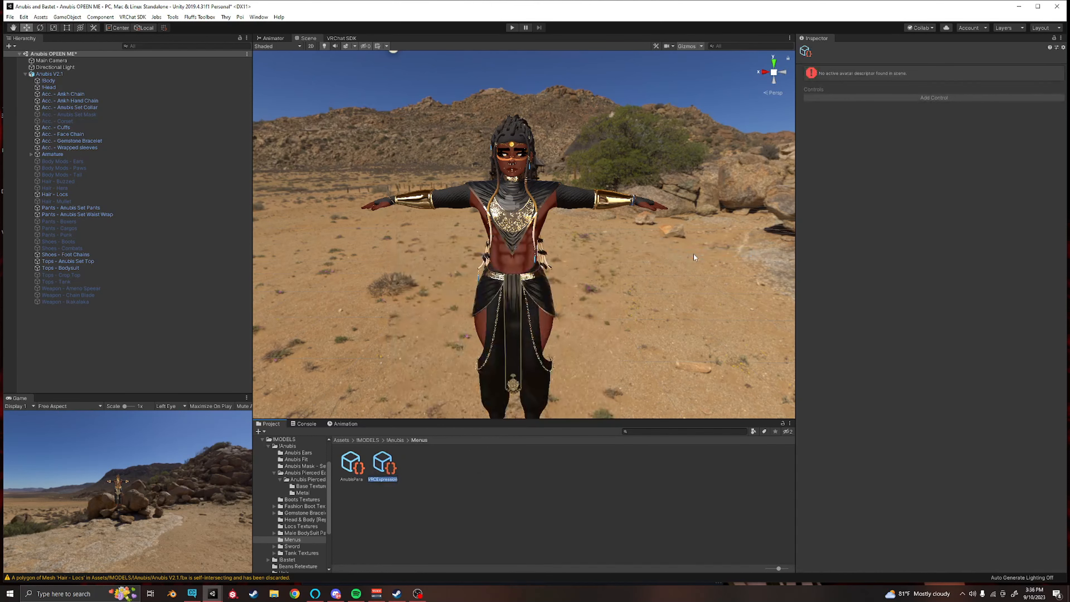
text(AnubisMain)
key(Return)
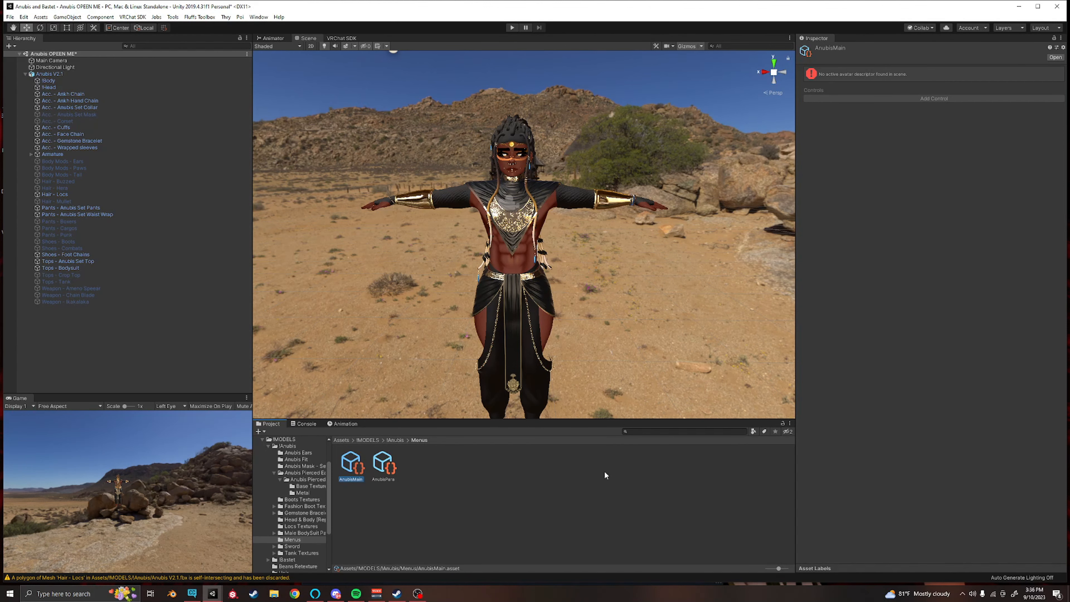
Step: Add a VRC Avatar Descriptor component to the Anubis V2.1 root object
click(451, 490)
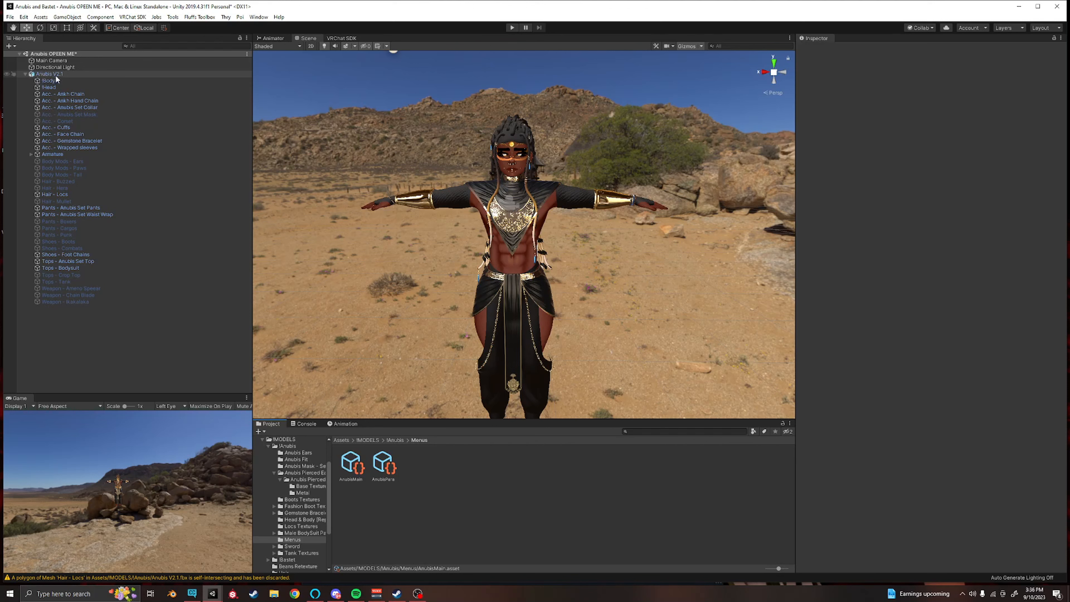
click(65, 76)
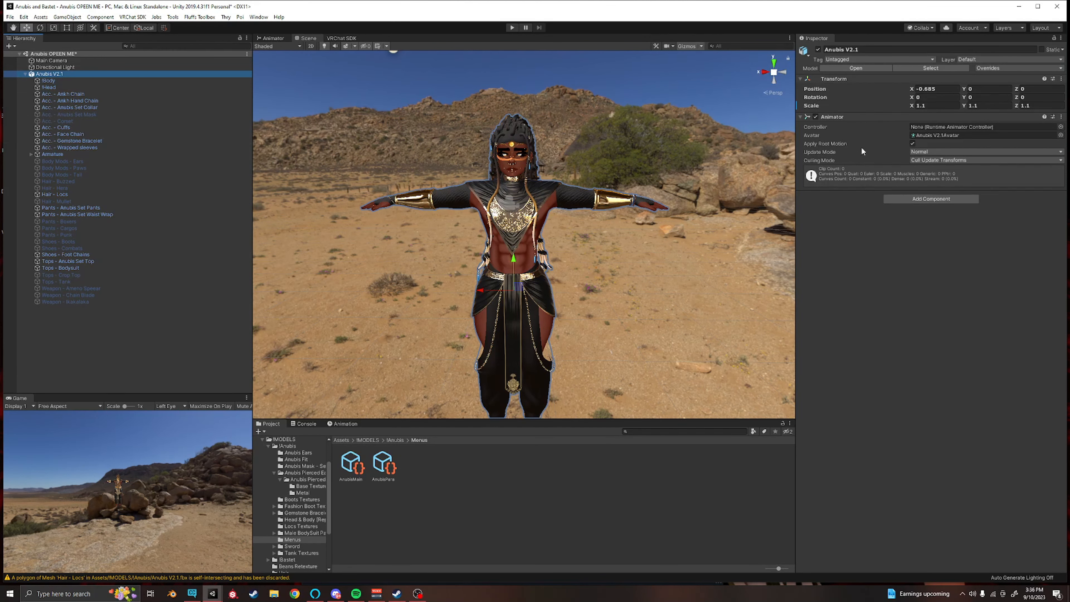
click(923, 199)
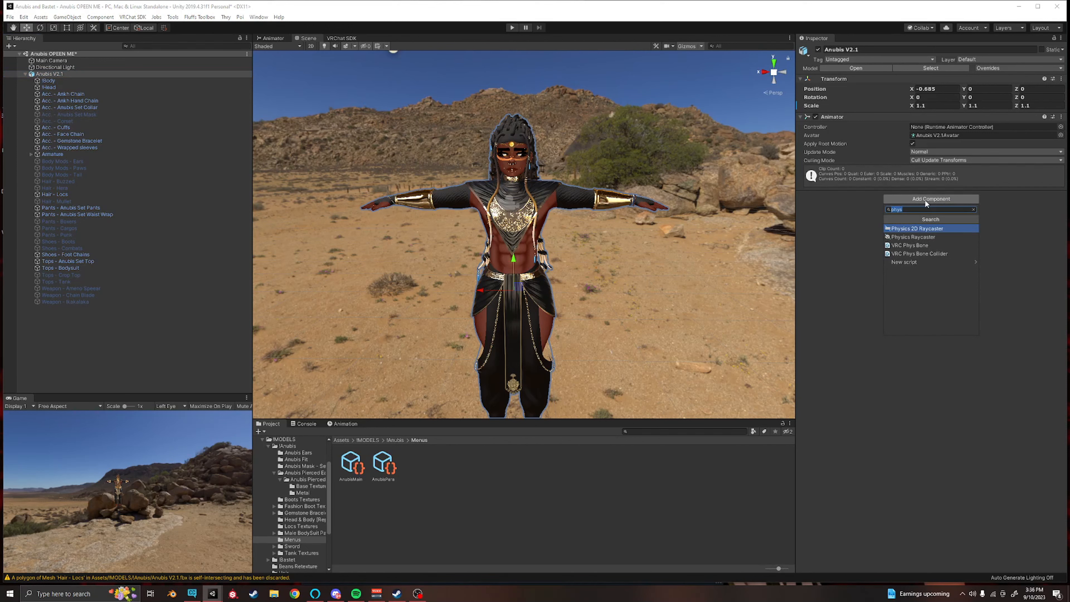
text(ava)
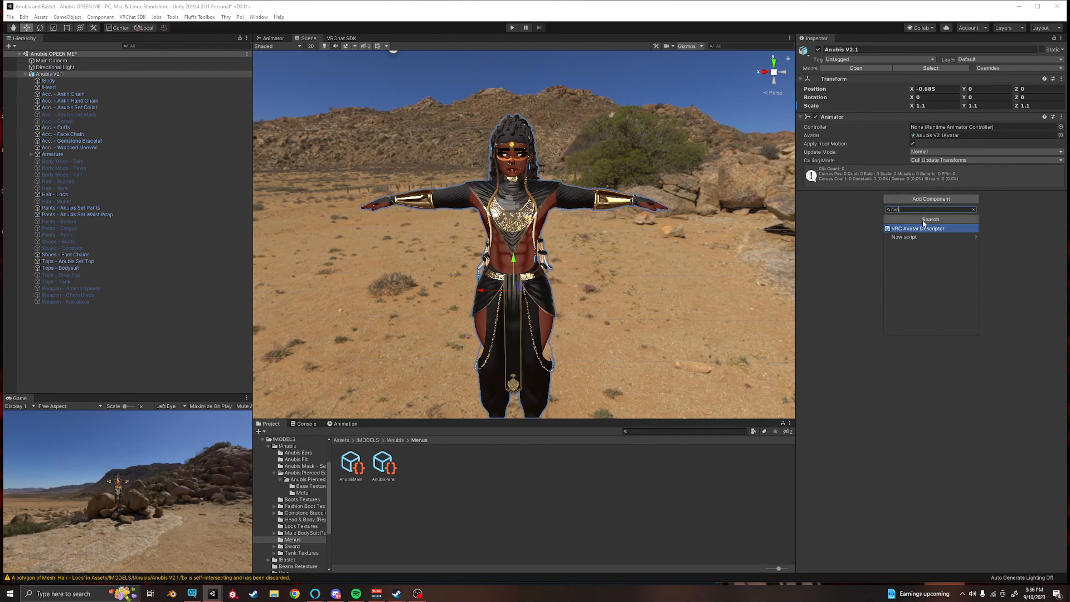
click(914, 229)
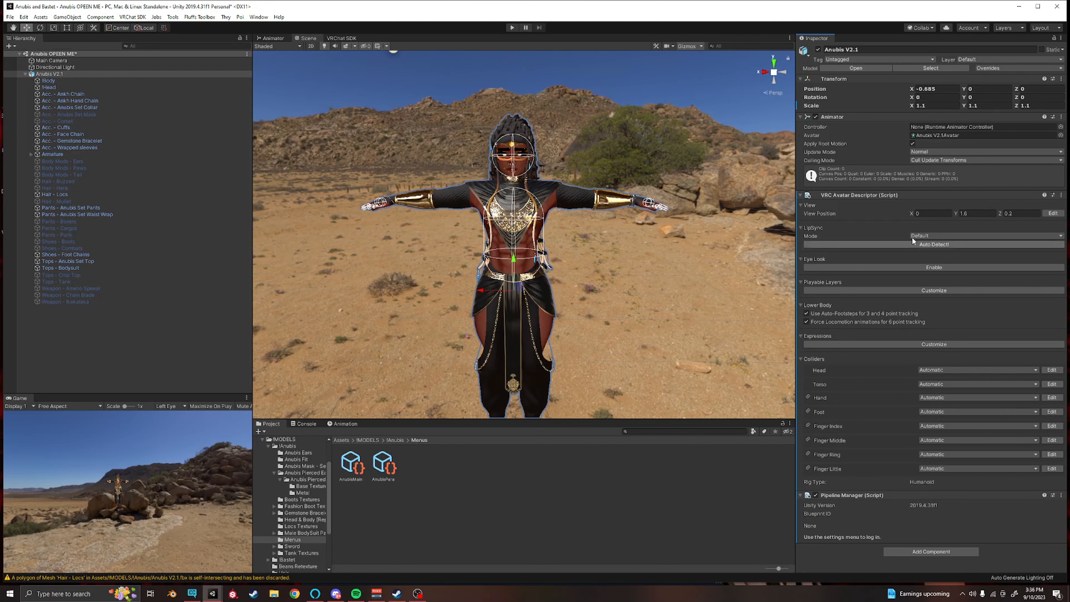
Step: Set the descriptor's LipSync mode to Viseme Blend Shape and assign the Head mesh as the face mesh
click(938, 244)
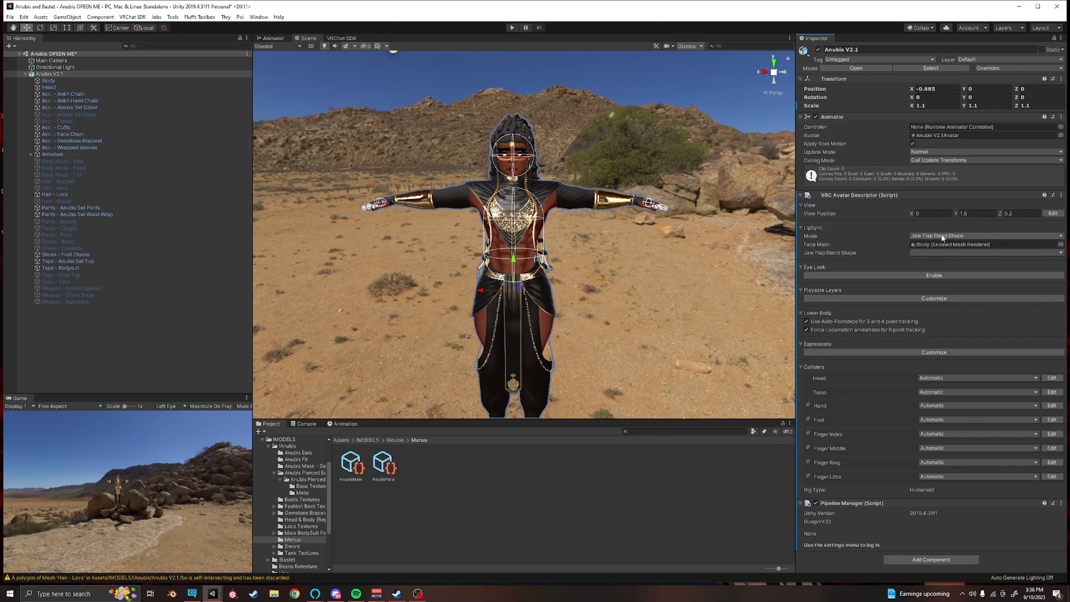
click(938, 236)
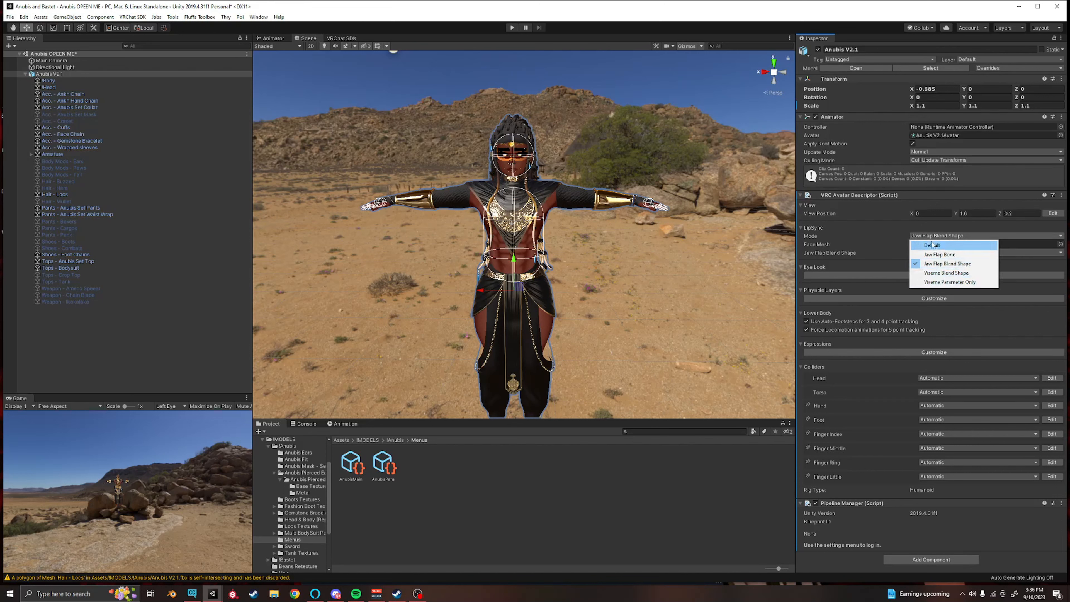
click(971, 272)
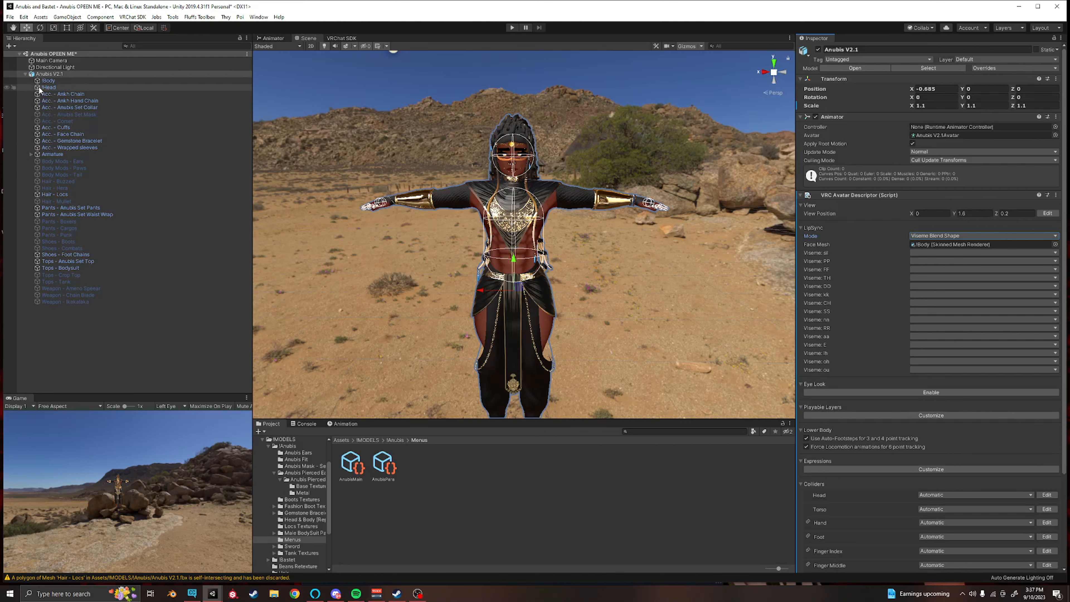
drag(49, 88, 955, 245)
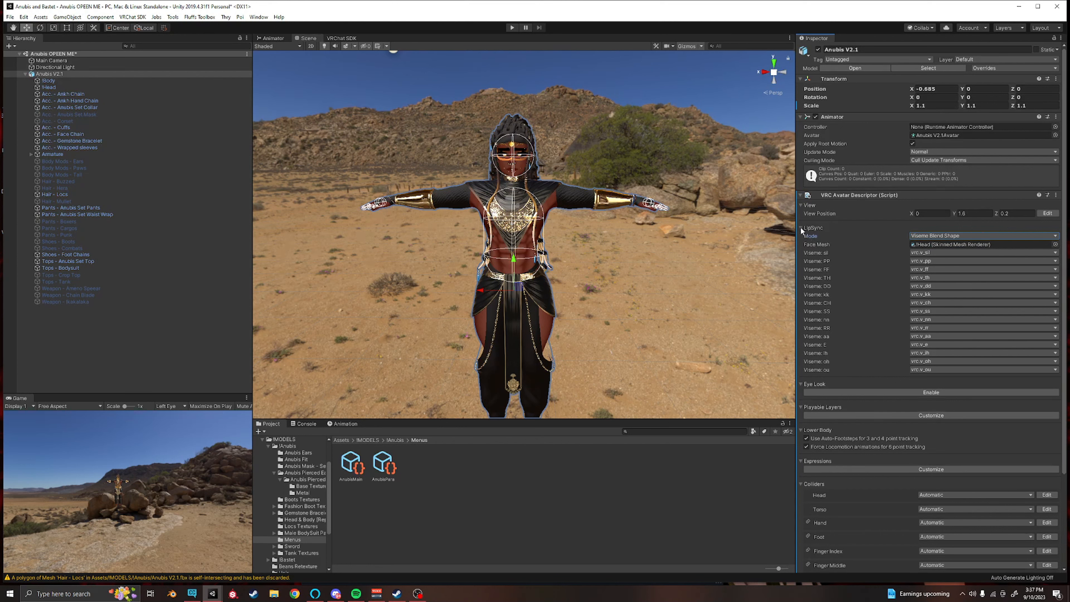
click(809, 228)
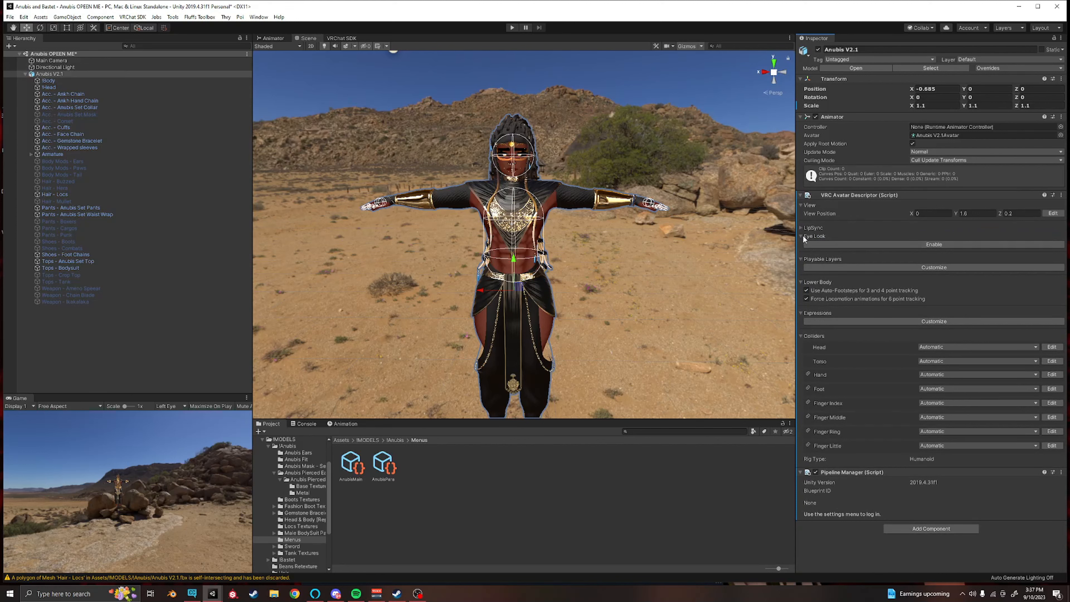
Step: Enable Eye Look and set the eye movements fully towards Calm and Confident
click(930, 244)
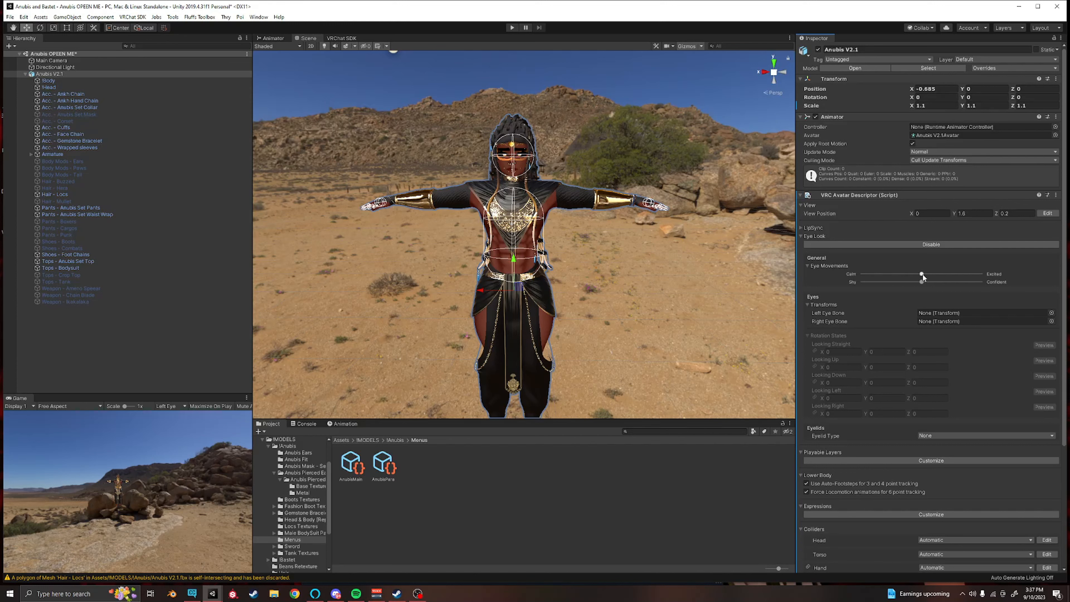
drag(922, 274, 858, 277)
drag(921, 281, 995, 287)
click(802, 237)
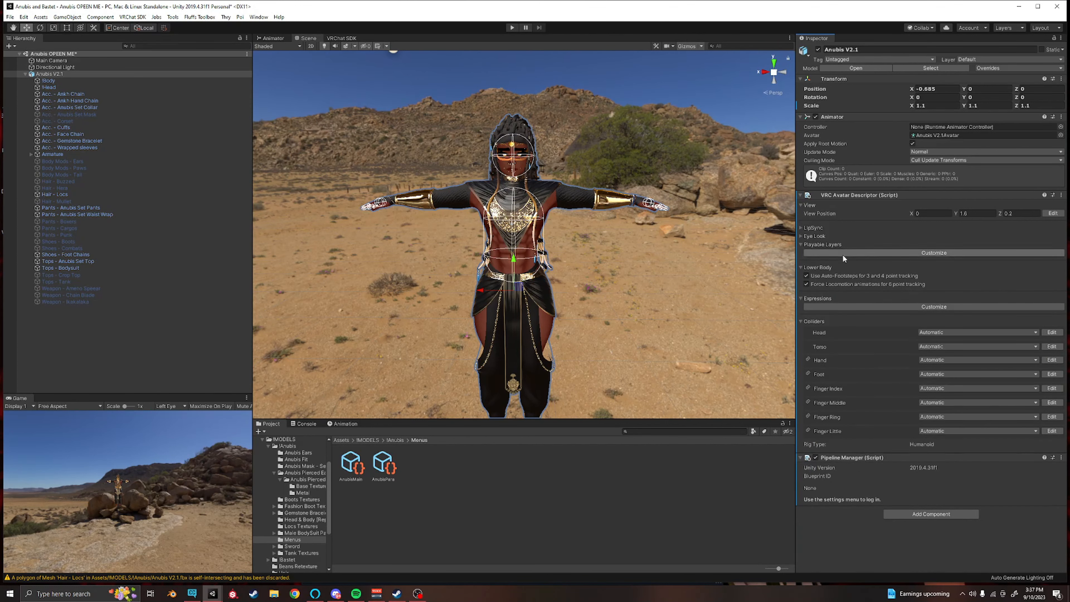
Step: Make the playable layers and expressions customizable, and assign AnubisMain as the expressions menu and AnubisPara as the parameters
click(935, 253)
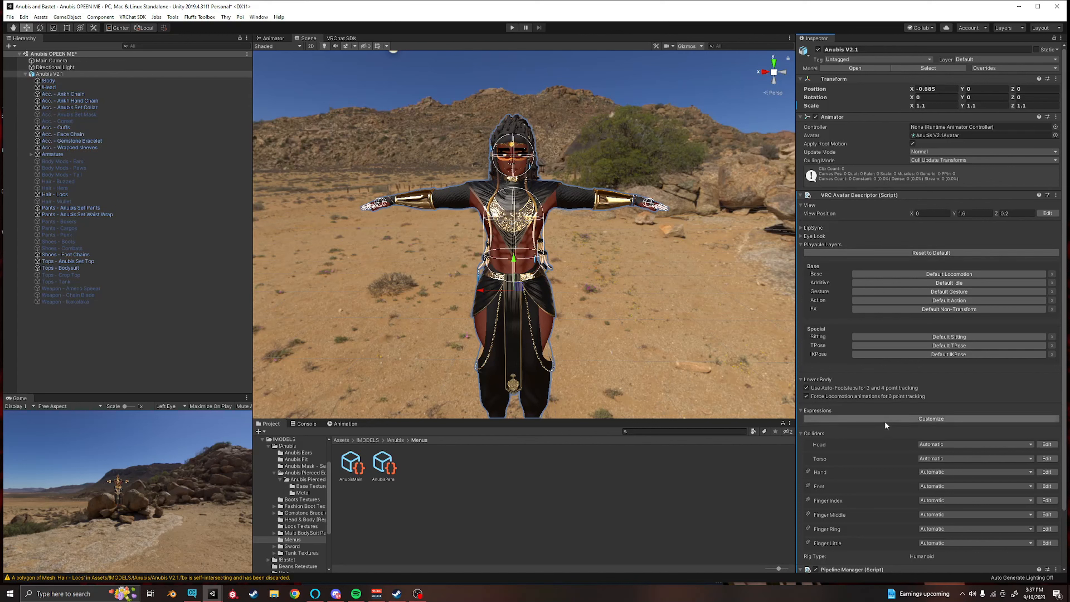
click(893, 418)
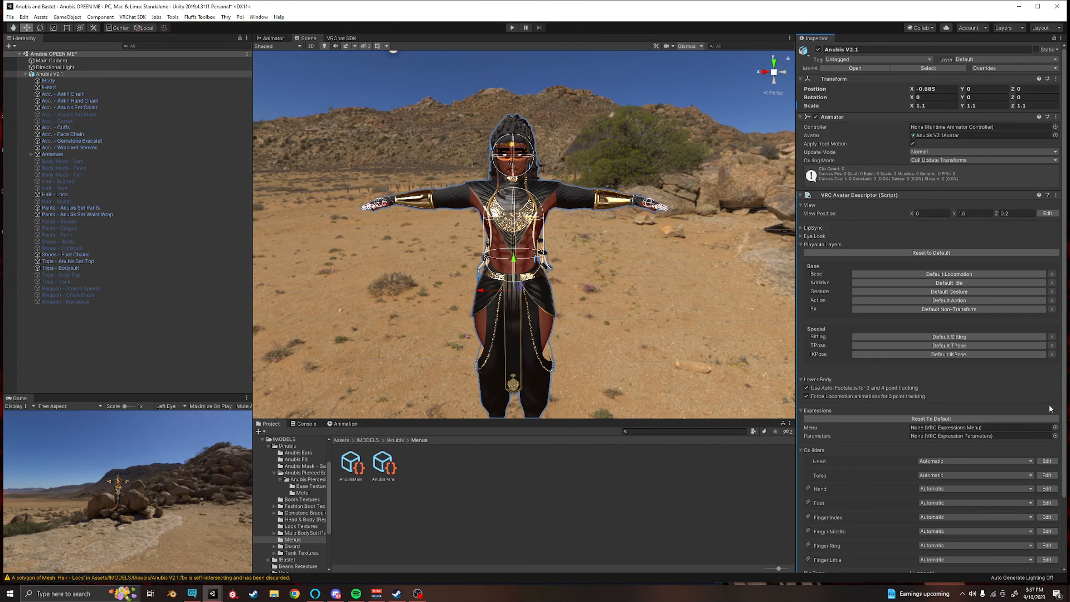
click(1056, 427)
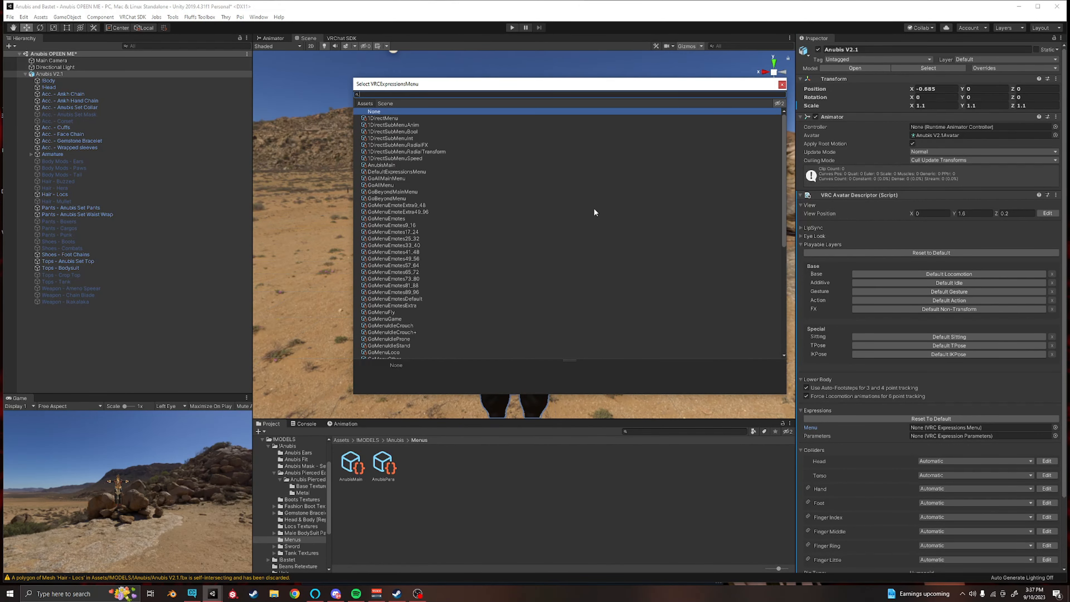
text(anu)
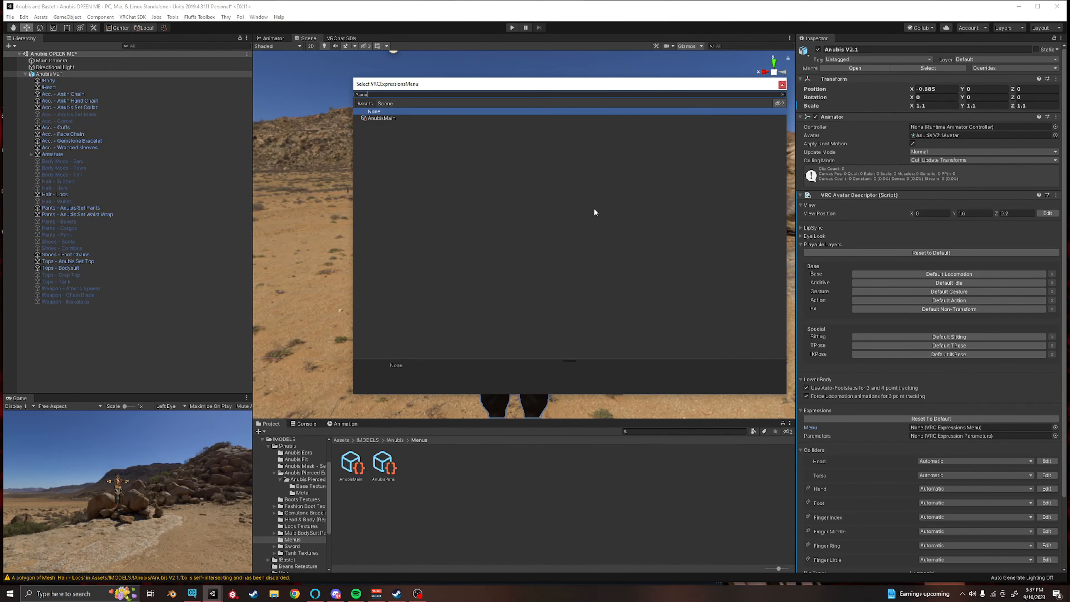
double_click(378, 116)
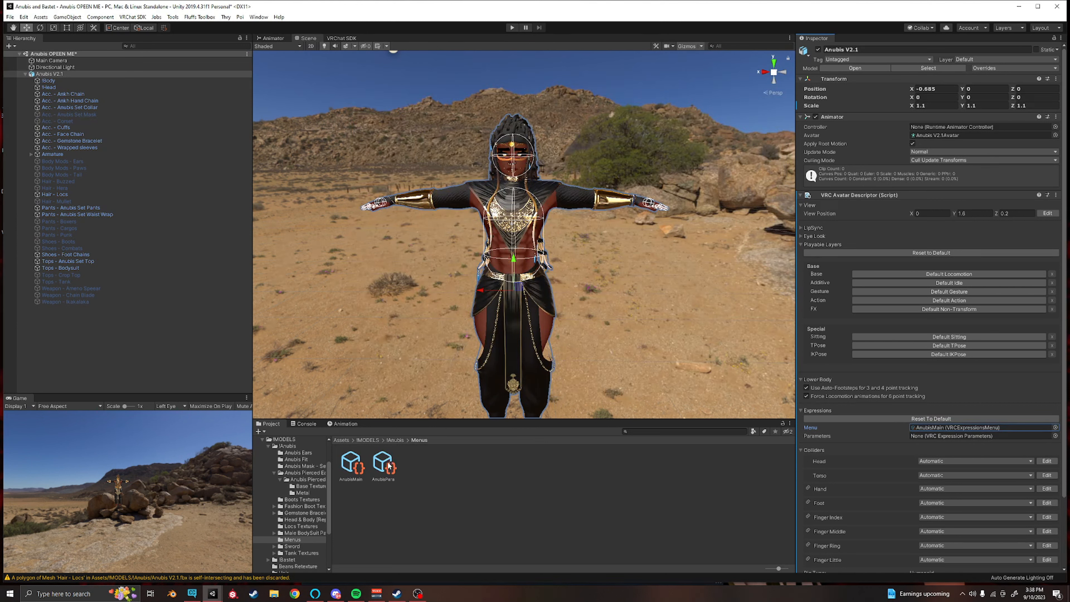
drag(383, 464, 949, 440)
Step: Create an Animator Controller named AnubisFX in the Menus folder
right_click(430, 477)
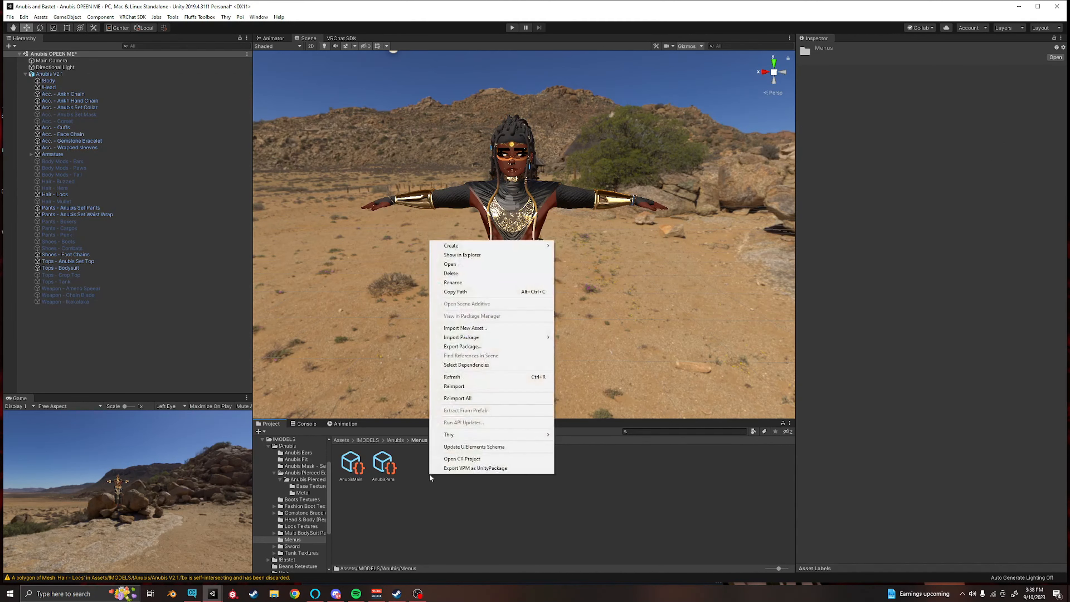
mouse_move(475, 246)
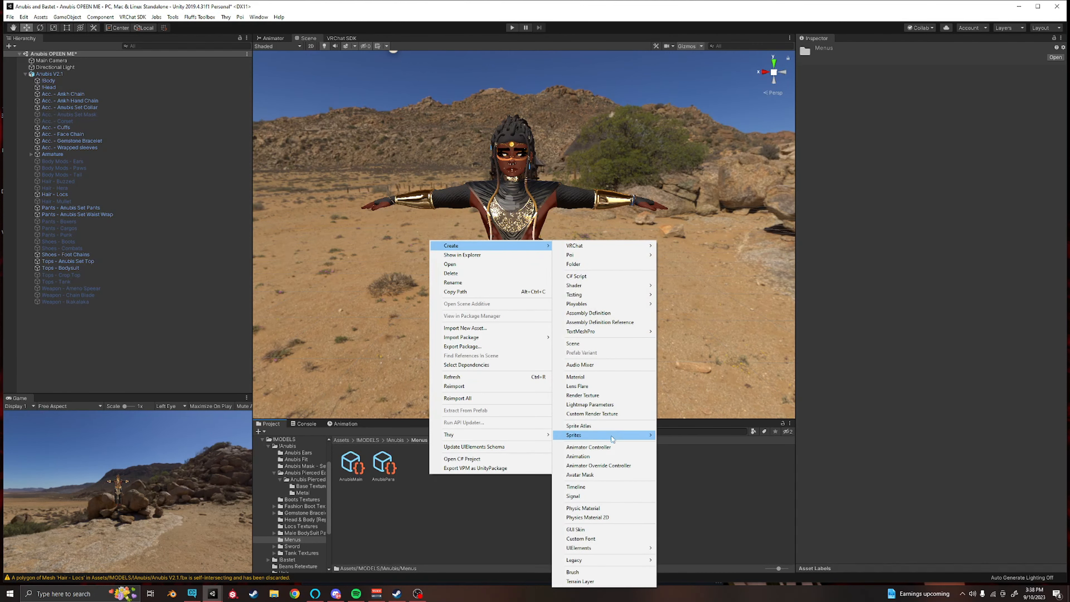
click(588, 448)
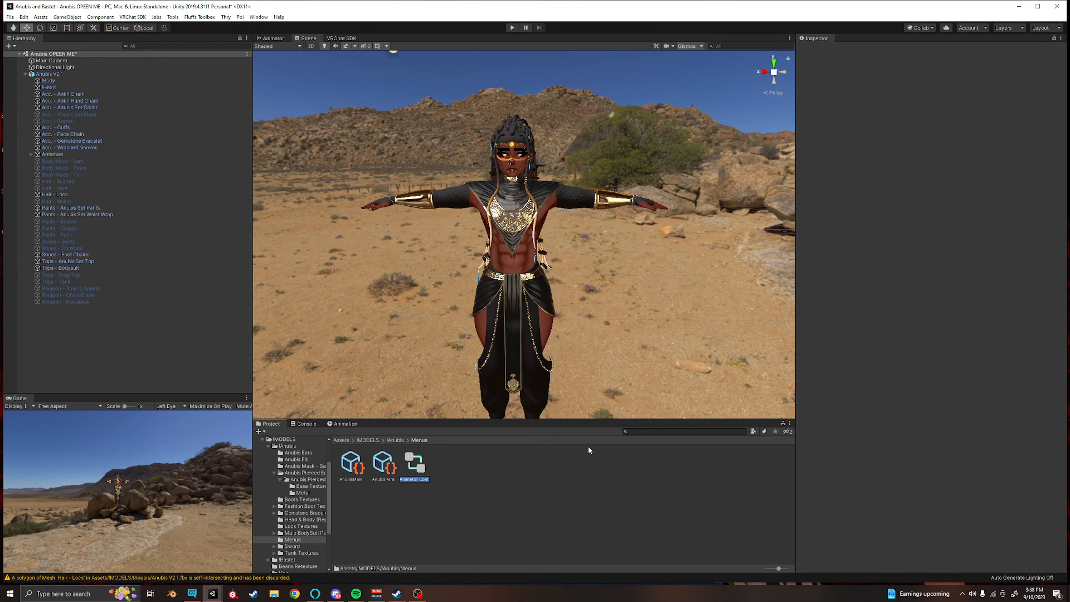
text(AnubisFX)
key(Return)
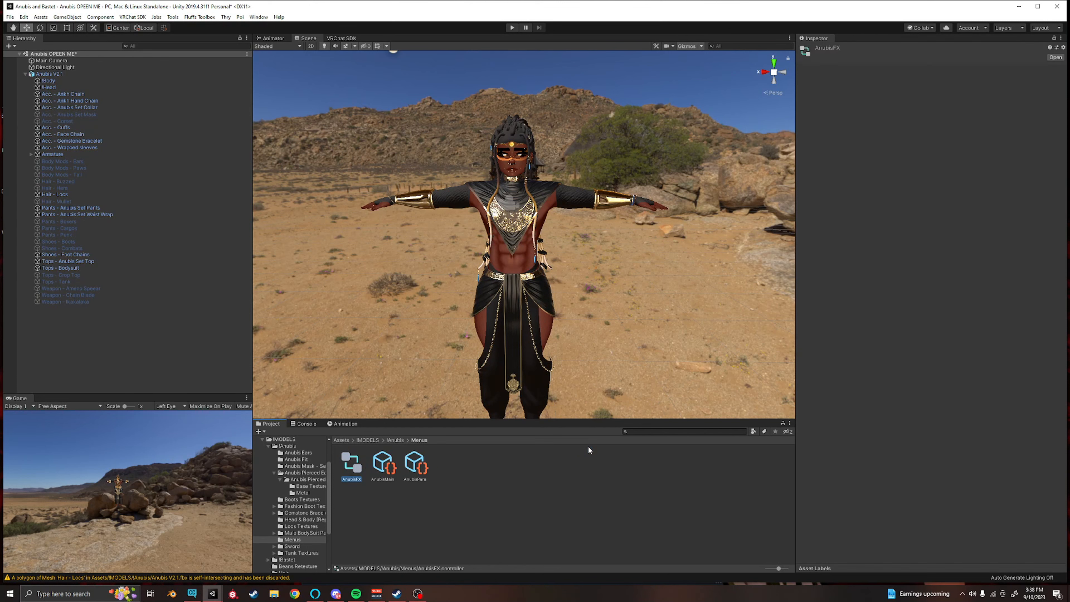
Step: Assign the AnubisFX controller to the FX playable layer of the Anubis V2.1 avatar descriptor
drag(351, 464, 67, 78)
click(67, 78)
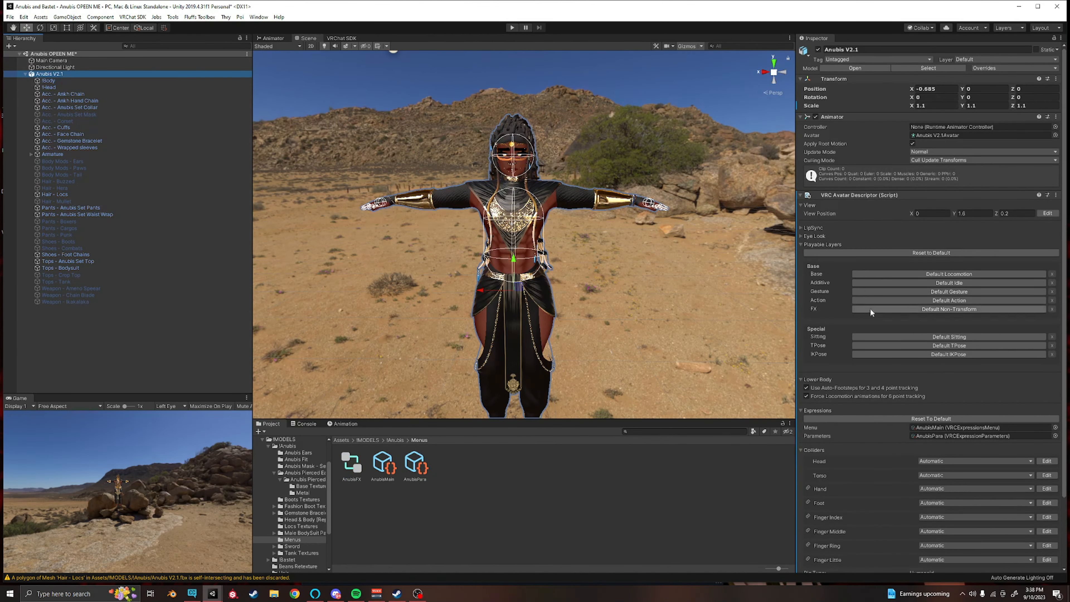
click(892, 309)
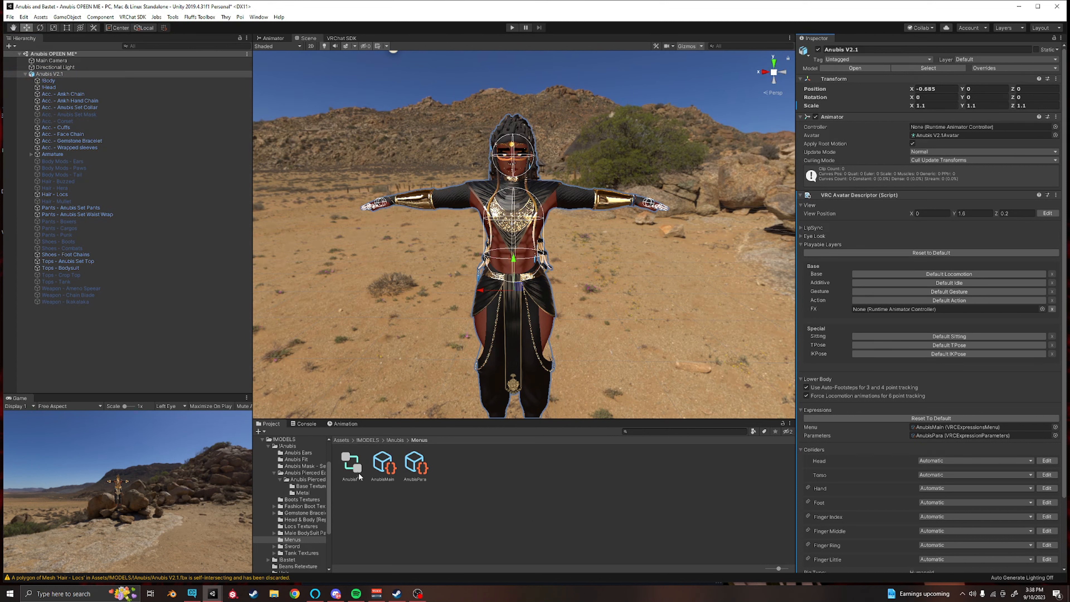
drag(351, 463, 910, 314)
Step: Replace the default Base, Additive and Action playable layers with empty custom controller slots
click(342, 440)
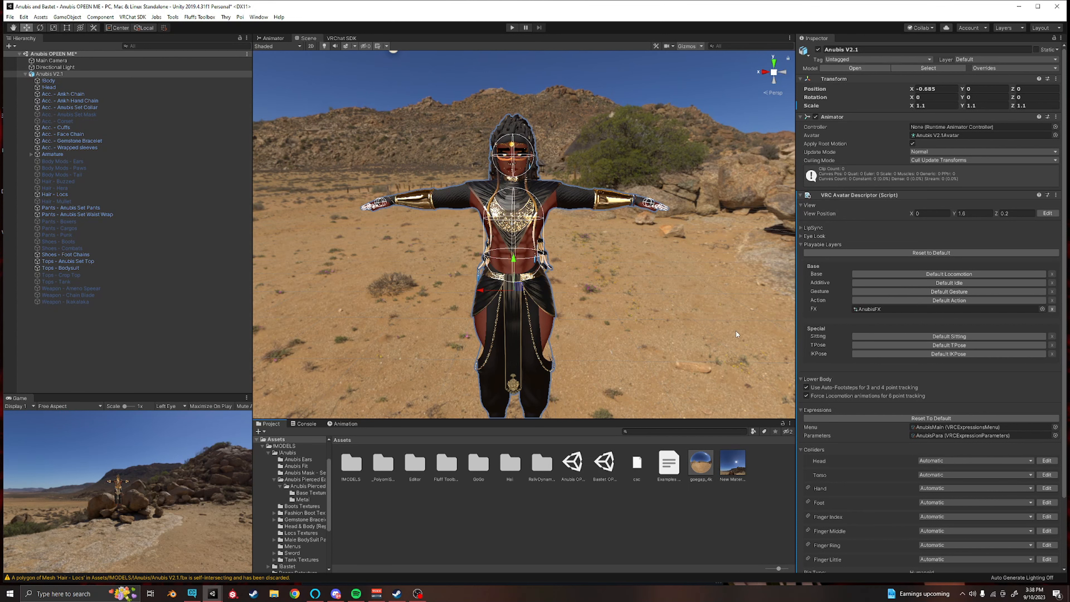
click(923, 271)
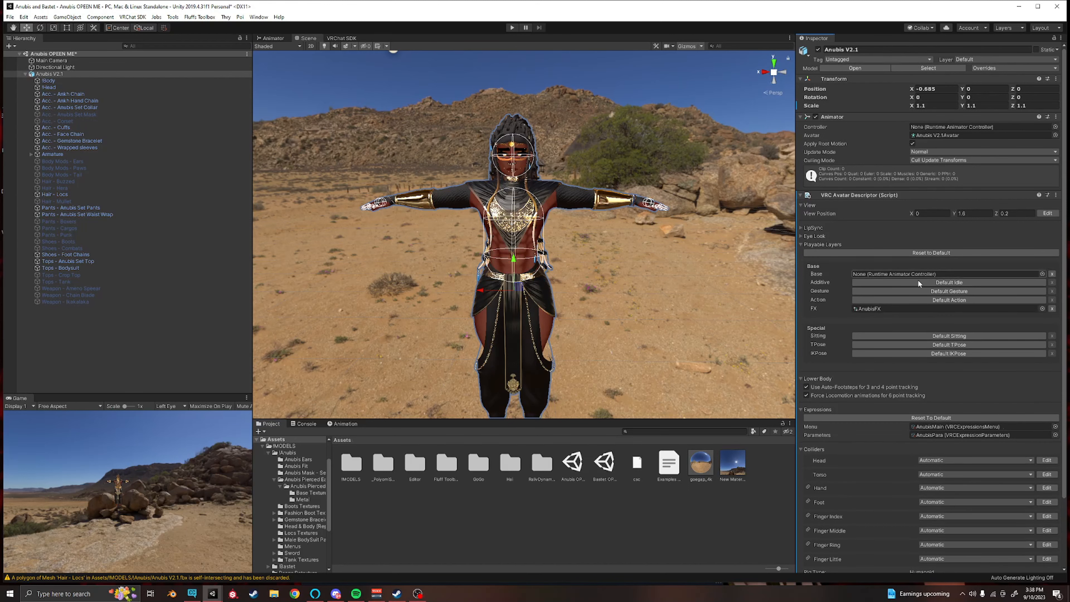
click(914, 281)
click(899, 298)
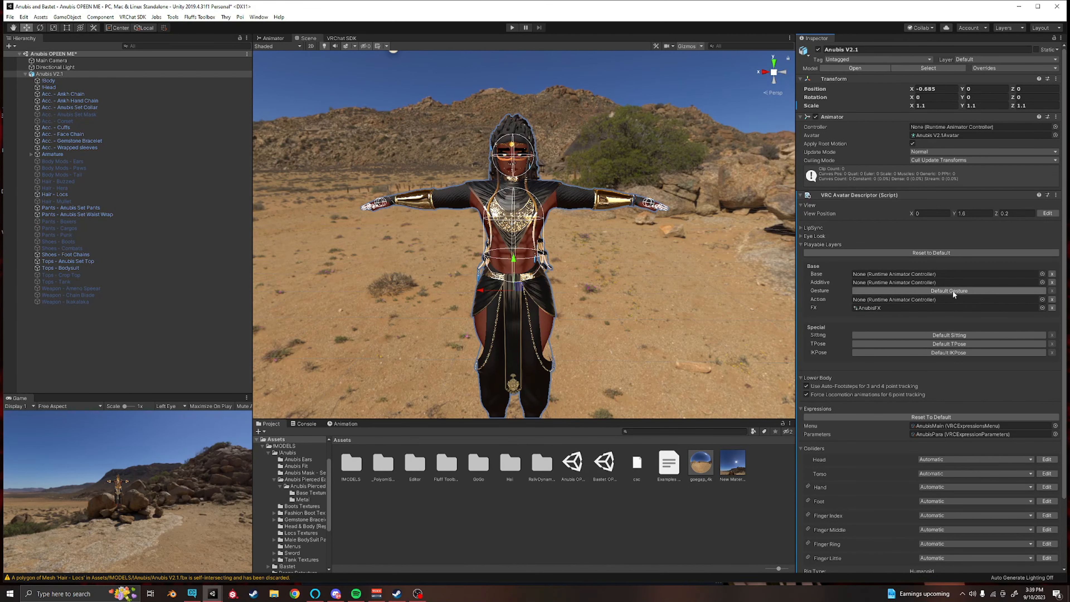
Step: Assign the GoLocoBaseWD controller to the Base playable layer
click(1042, 274)
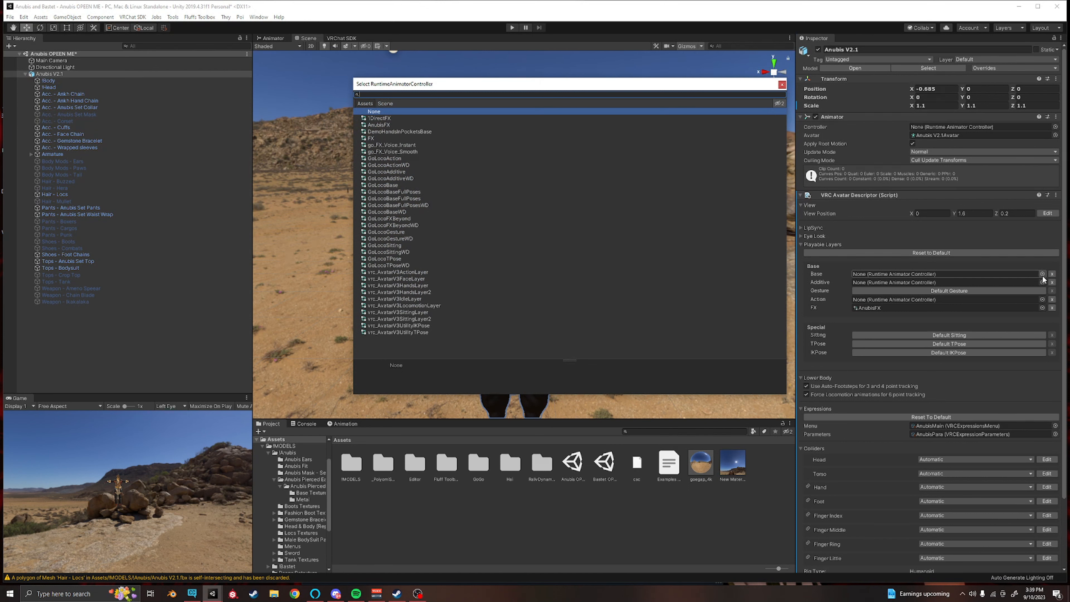
text(be)
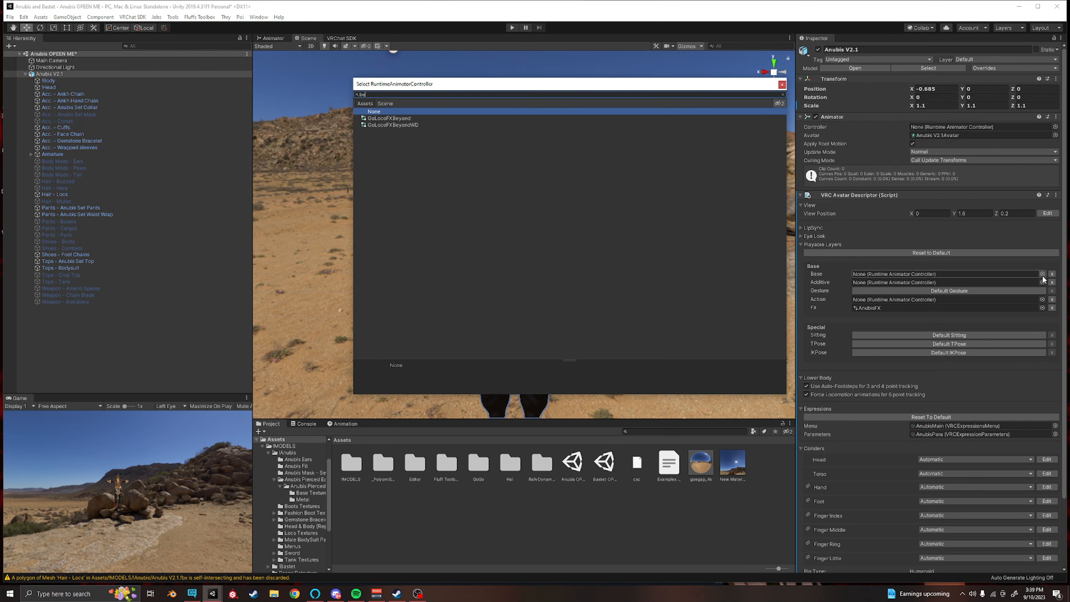
text(ase)
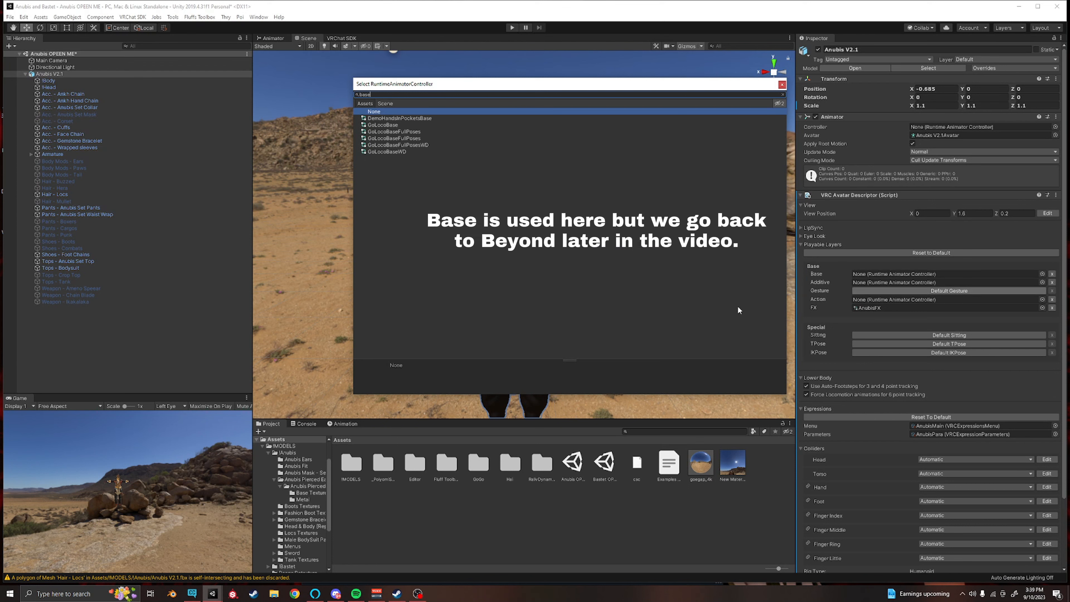
click(389, 151)
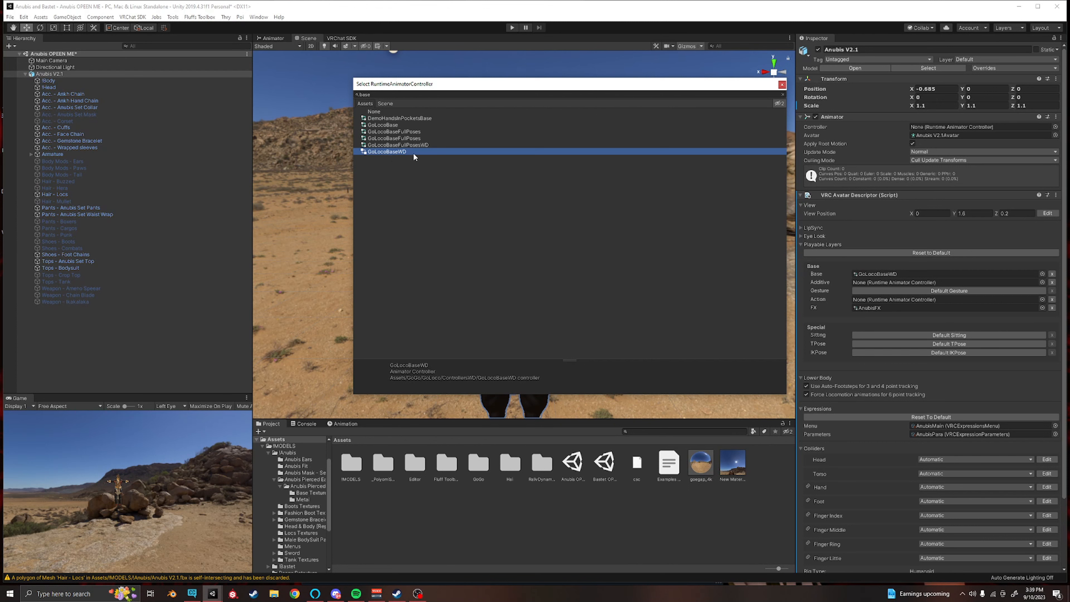
double_click(398, 151)
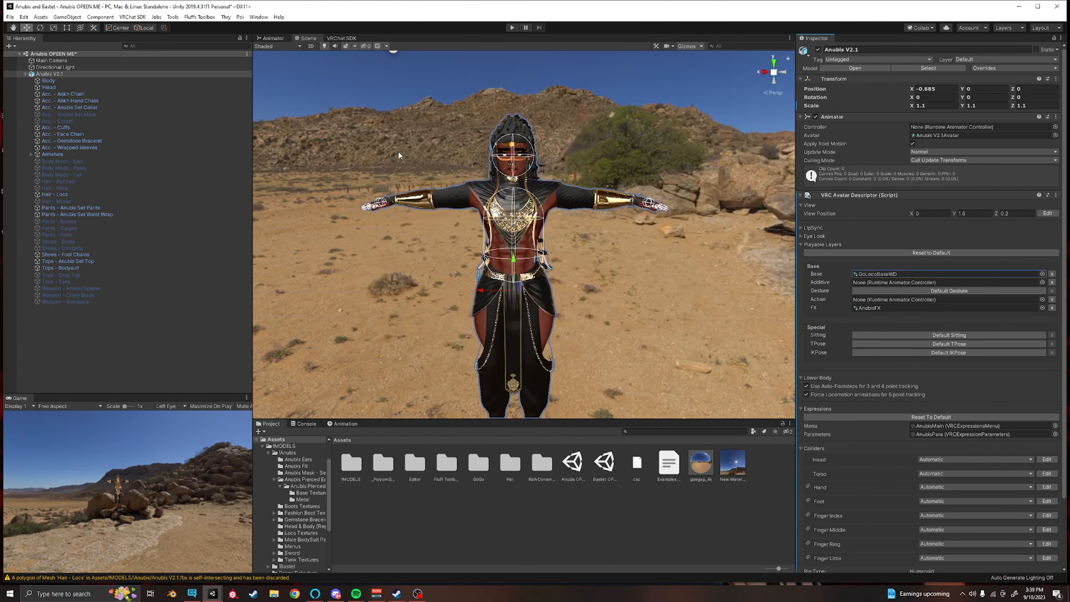
Step: Assign GoLocoAdditiveWD to the Additive playable layer and GoLocoActionWD to the Action layer
click(1042, 282)
text(add)
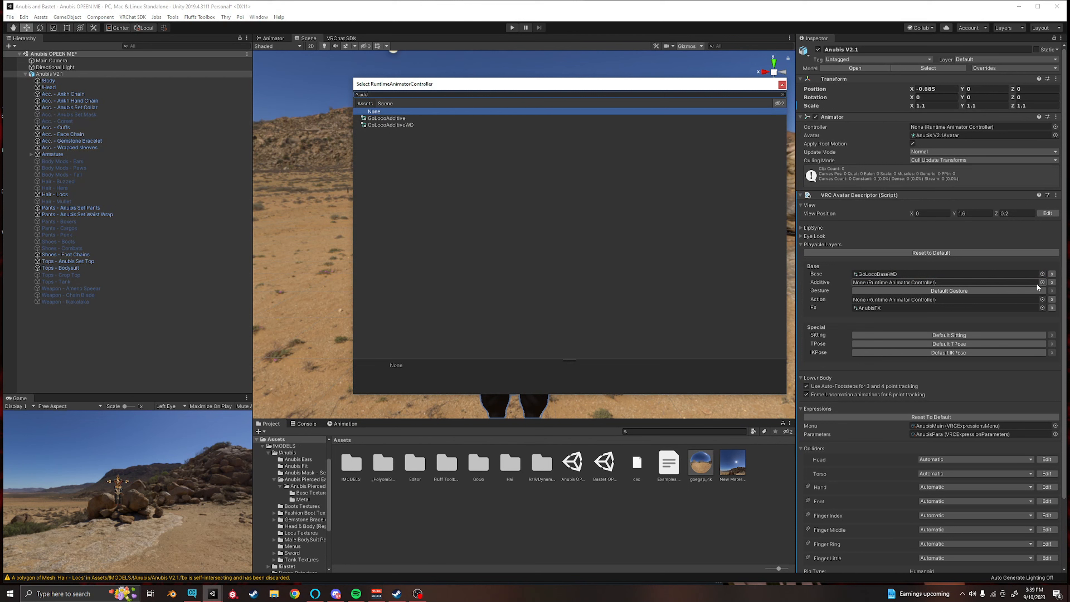
double_click(399, 124)
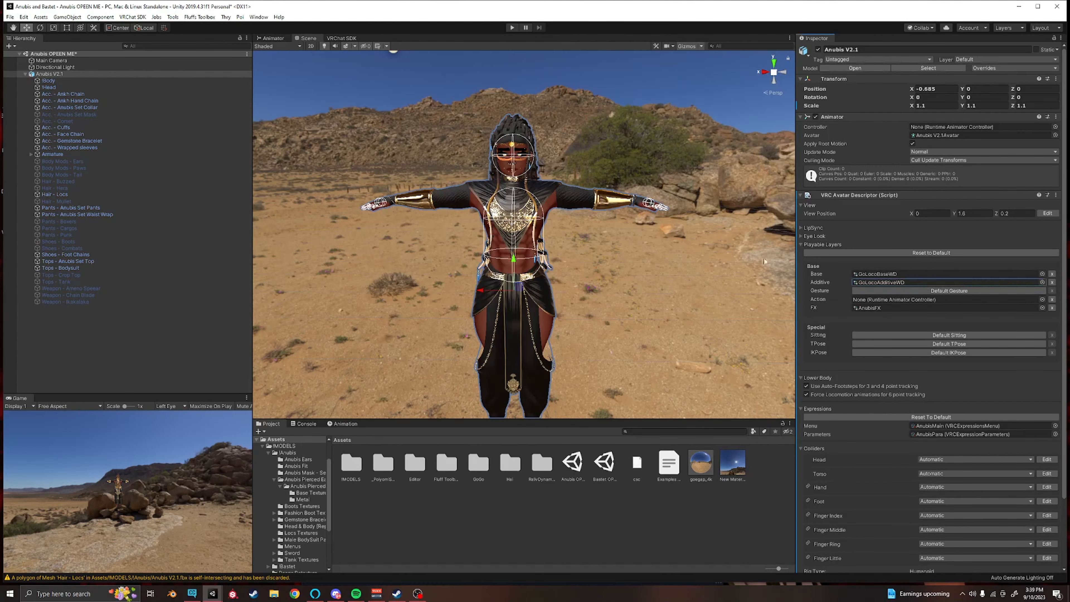
click(1041, 299)
text(ac)
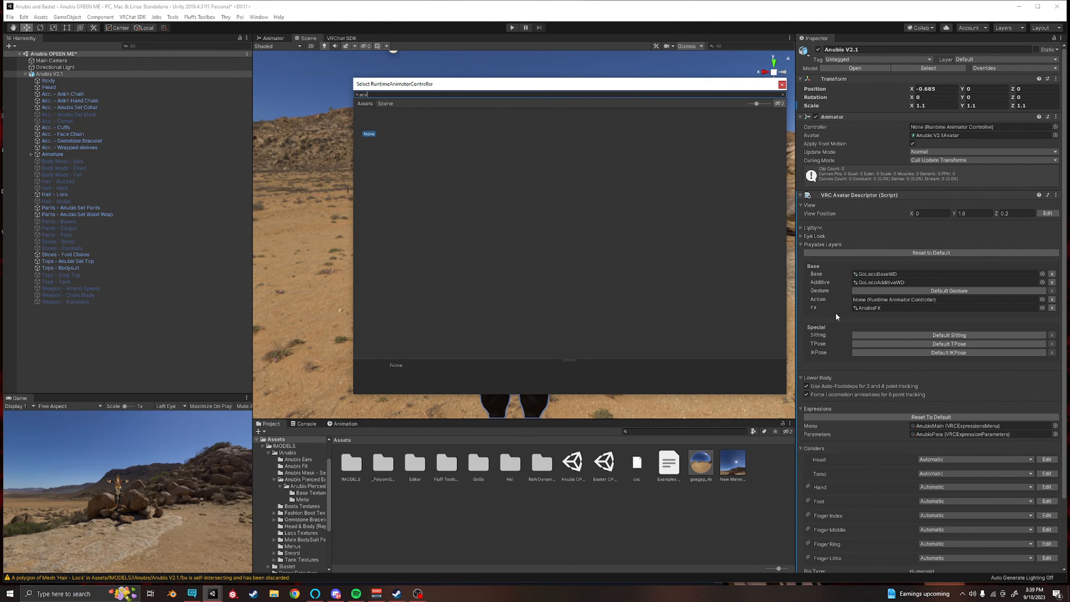
double_click(401, 124)
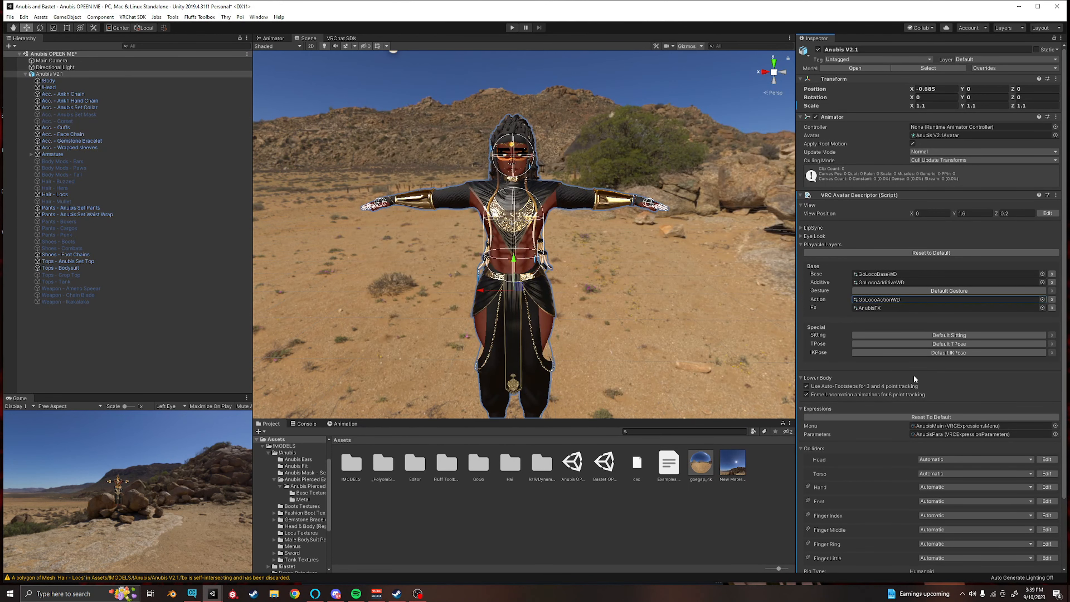
Step: Replace the default Sitting playable layer of the avatar descriptor with the GoLocoSittingWD controller
click(900, 334)
click(1041, 336)
text(sitt)
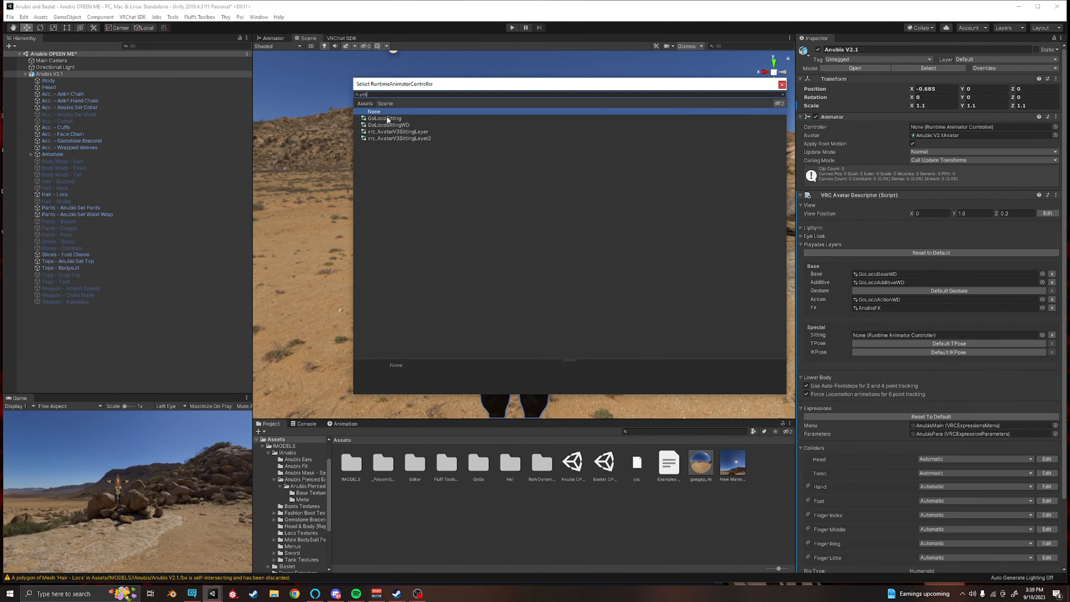
double_click(409, 125)
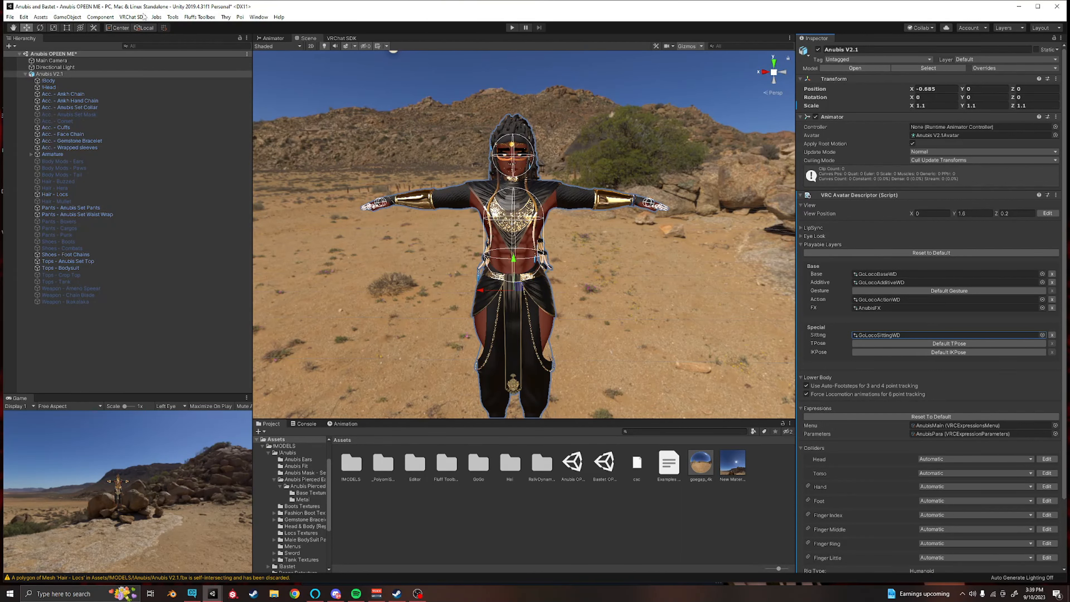
click(174, 20)
mouse_move(172, 21)
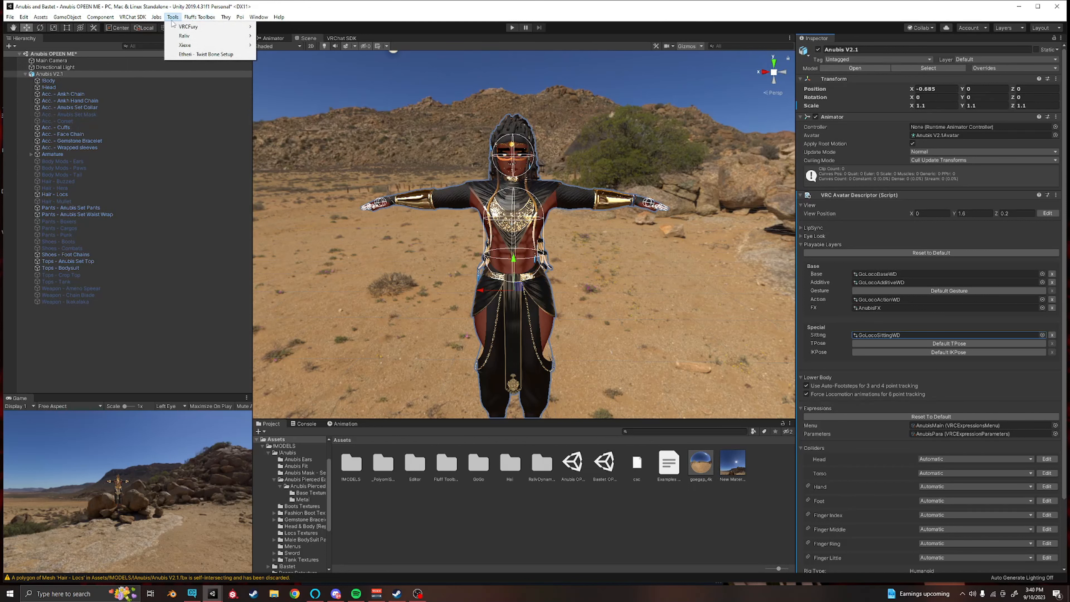
mouse_move(210, 21)
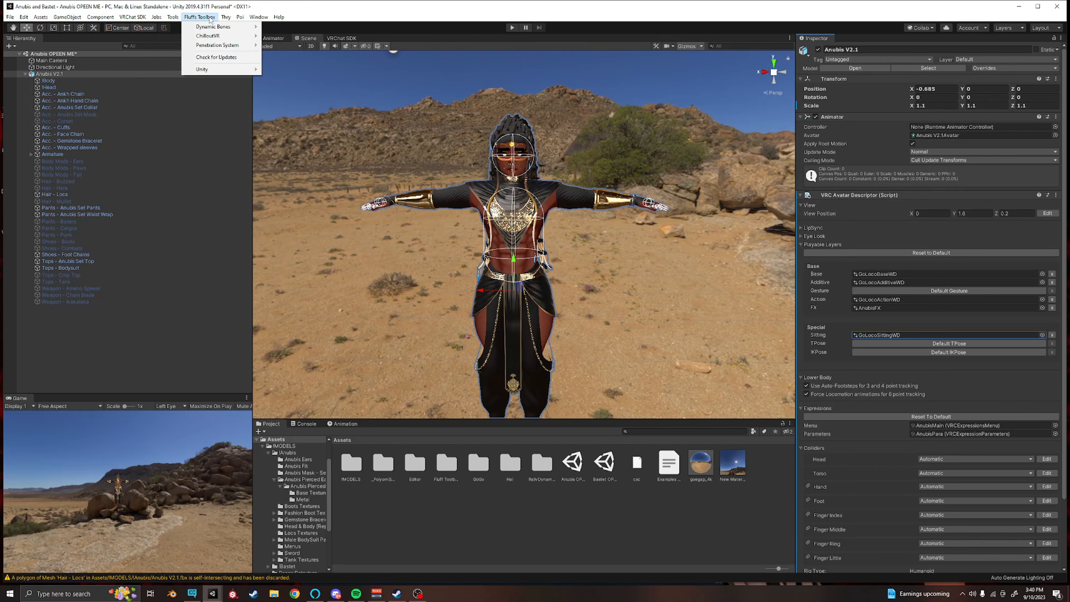
click(241, 18)
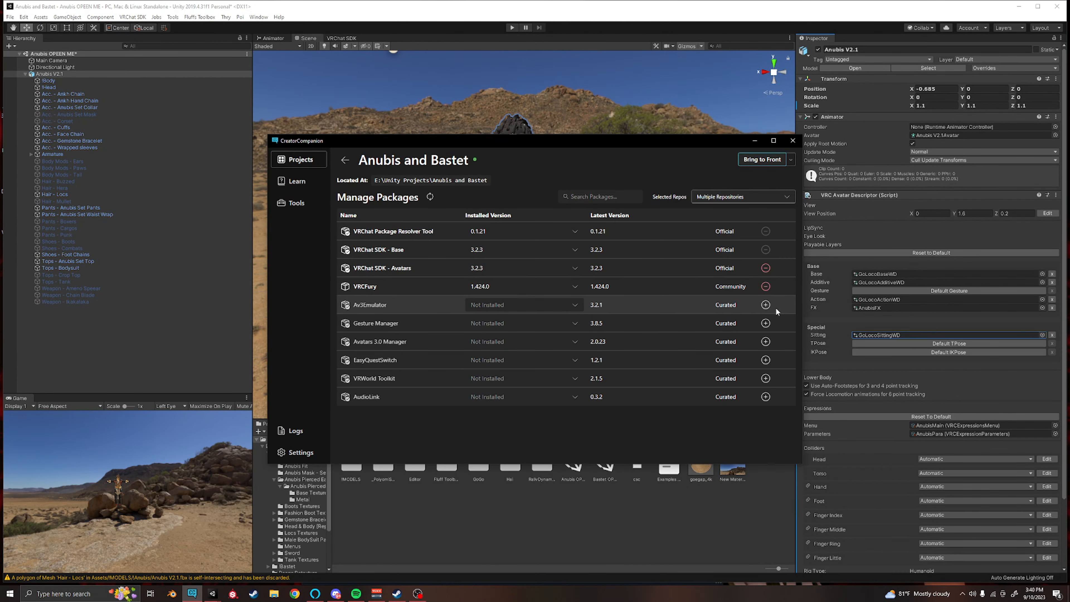
Step: Add the Gesture Manager and Avatars 3.0 Manager packages to the Anubis and Bastet project in Creator Companion, then return to Unity
click(766, 323)
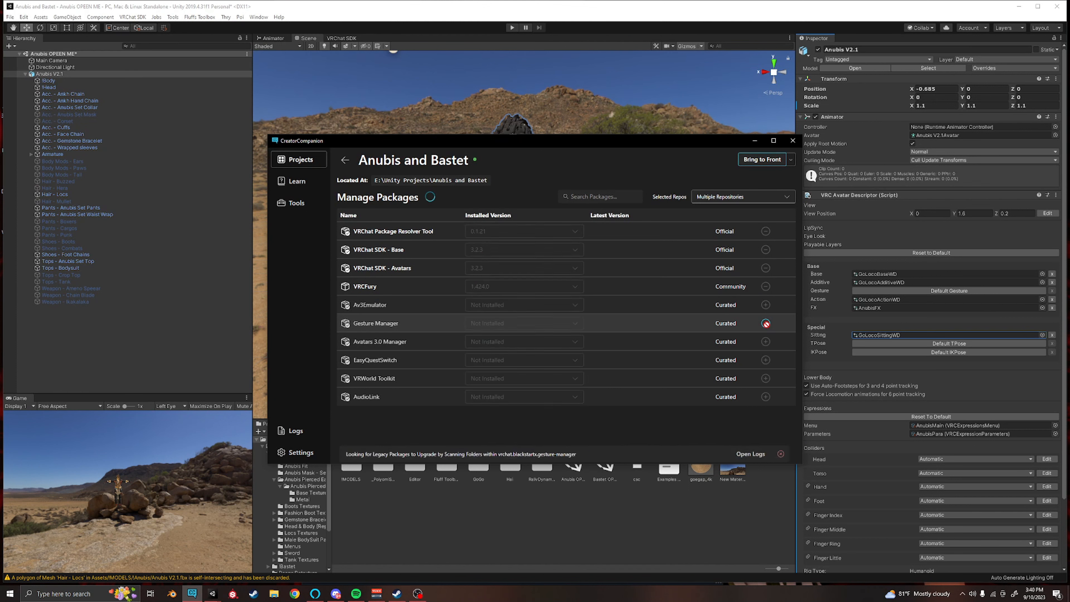
click(765, 341)
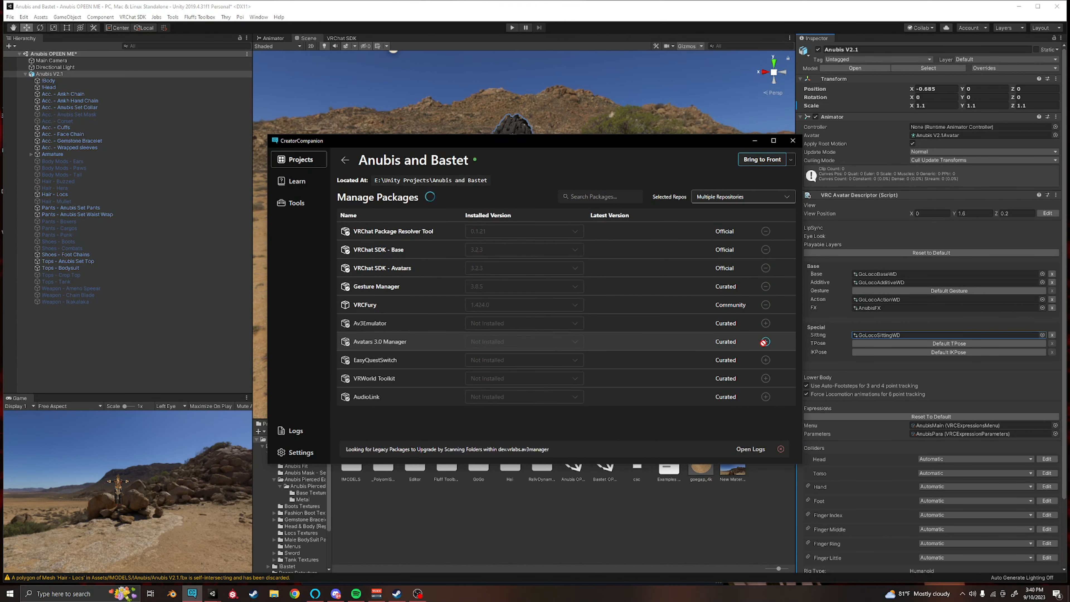
click(755, 140)
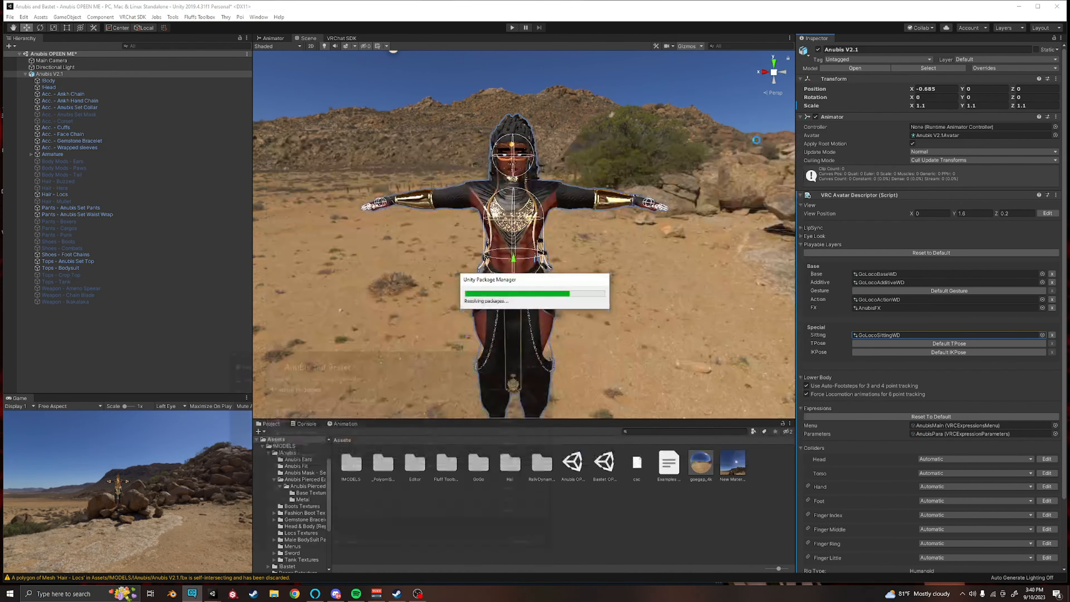
Step: Open the VRLabs Avatars 3.0 Manager and assign Anubis V2.1 as its avatar
click(258, 17)
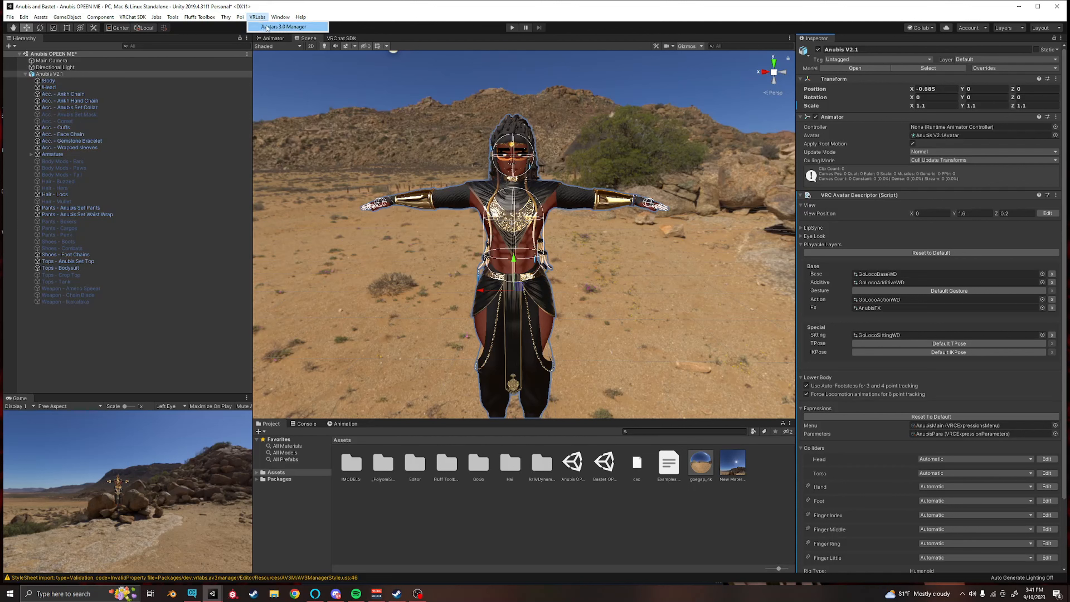
click(266, 26)
drag(739, 80, 424, 79)
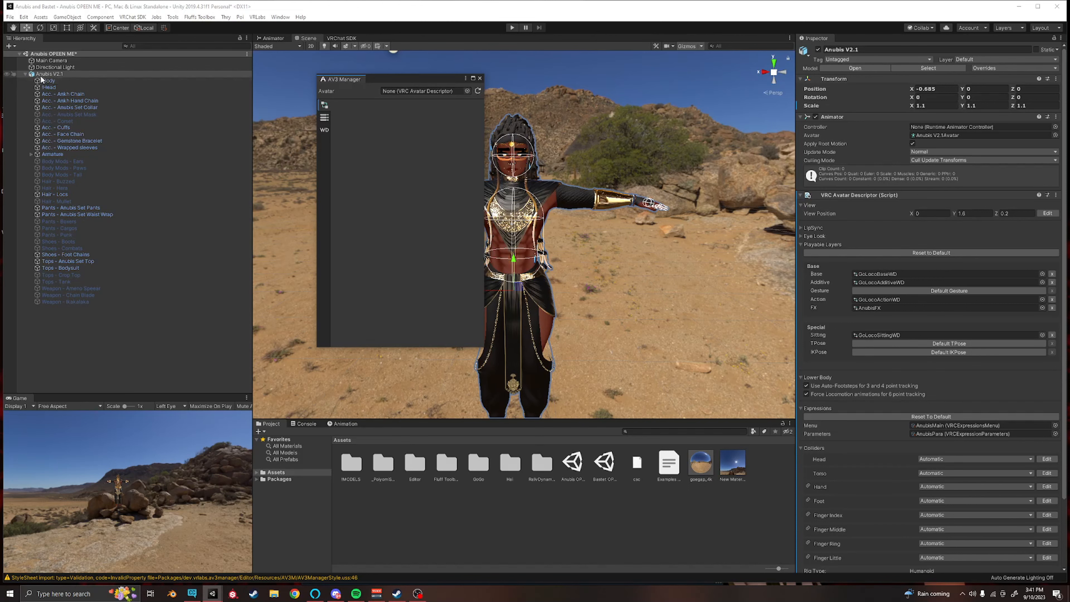
drag(43, 74, 409, 90)
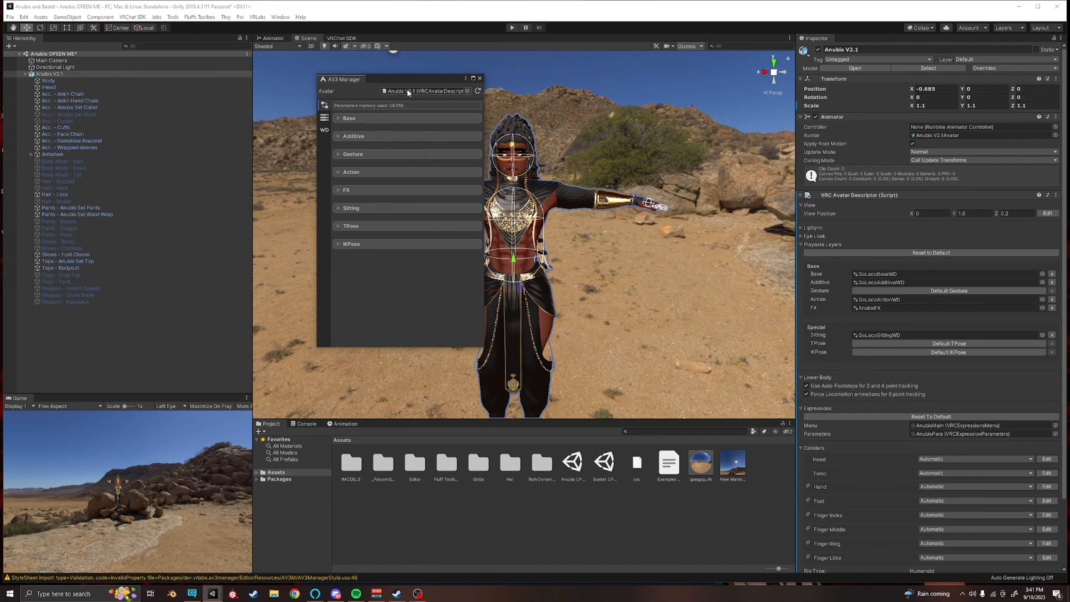
Step: Merge the GoLocoFXBeyondWD animator into the avatar's current FX controller with the Avatars 3.0 Manager
click(338, 190)
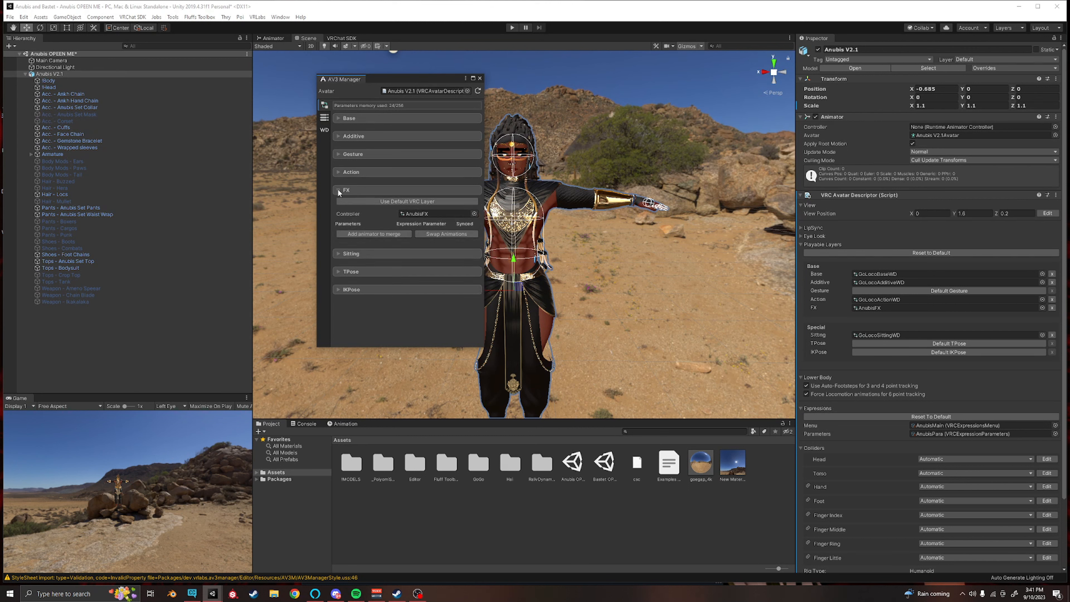
click(368, 233)
click(474, 246)
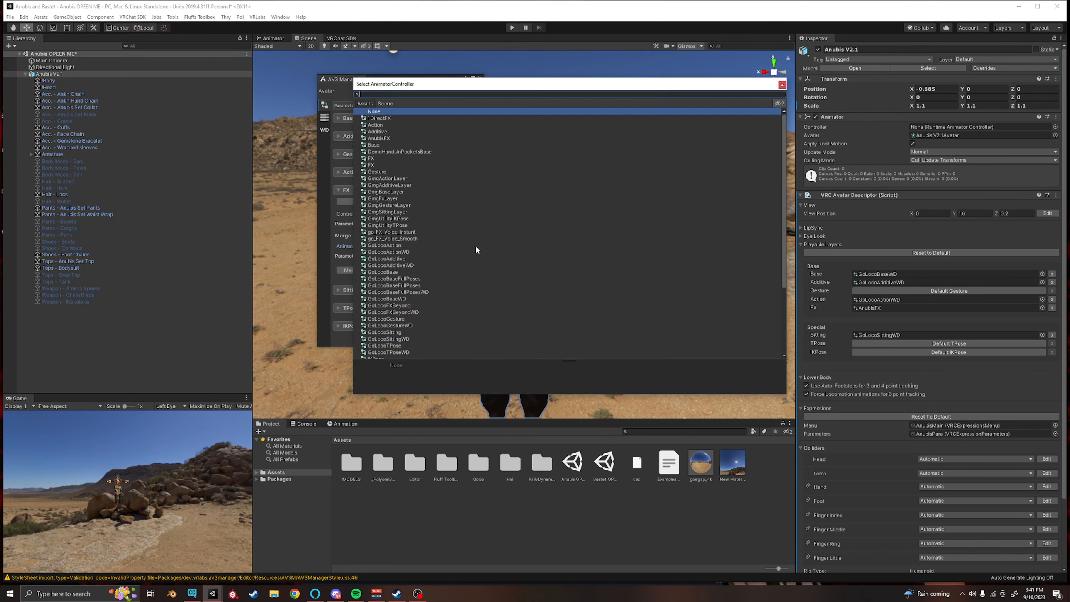
text(bey)
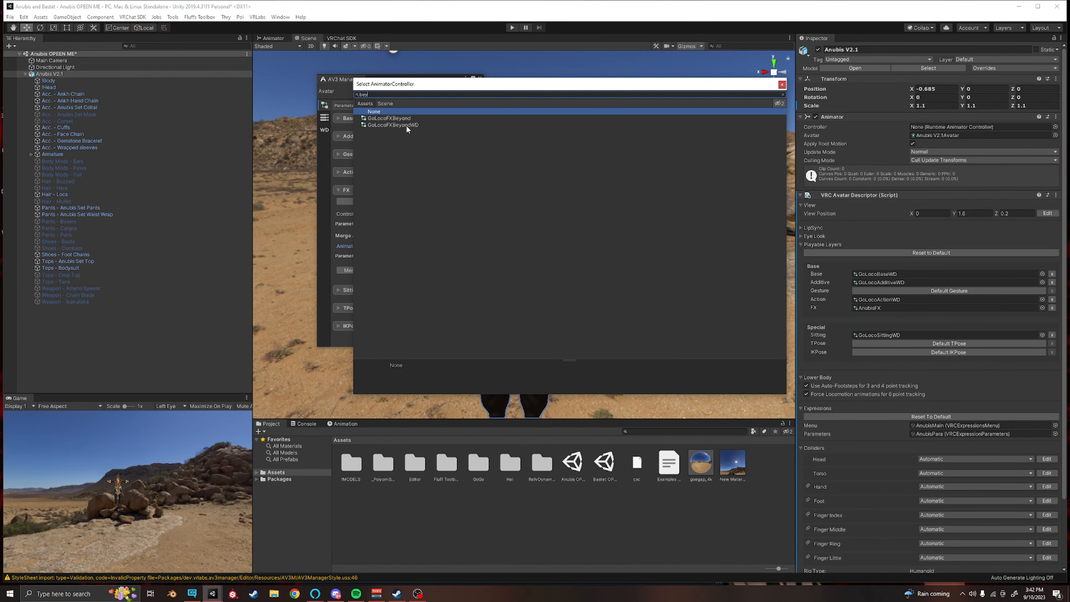
double_click(392, 125)
scroll(378, 232, down, 5)
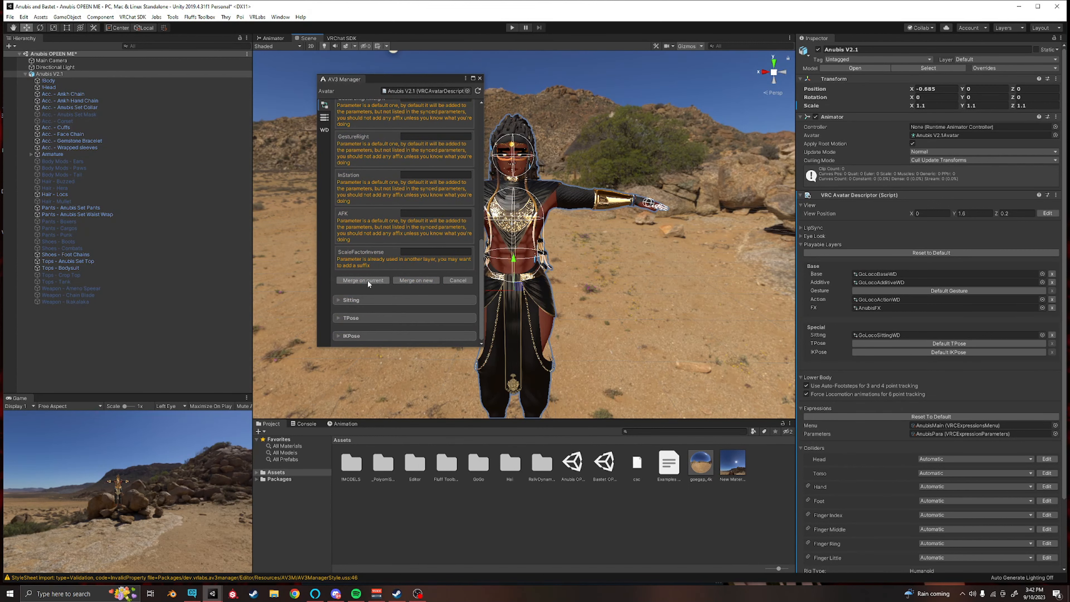
click(367, 279)
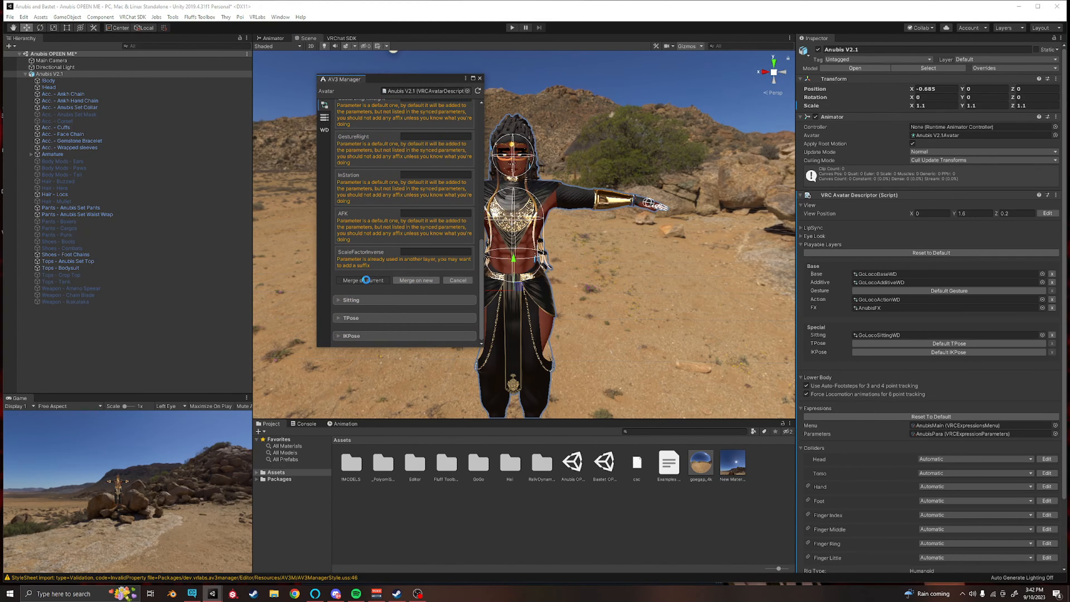
Step: Copy the GoBeyondParameters into the avatar's AnubisPara expression parameters and close the Avatars 3.0 Manager
click(323, 120)
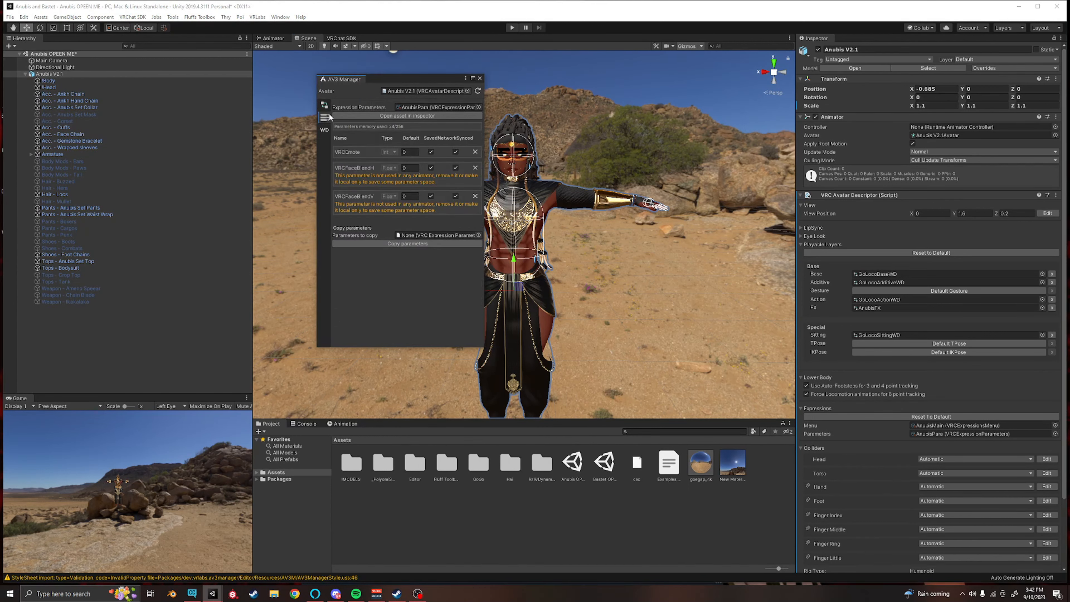
click(479, 235)
text(bey)
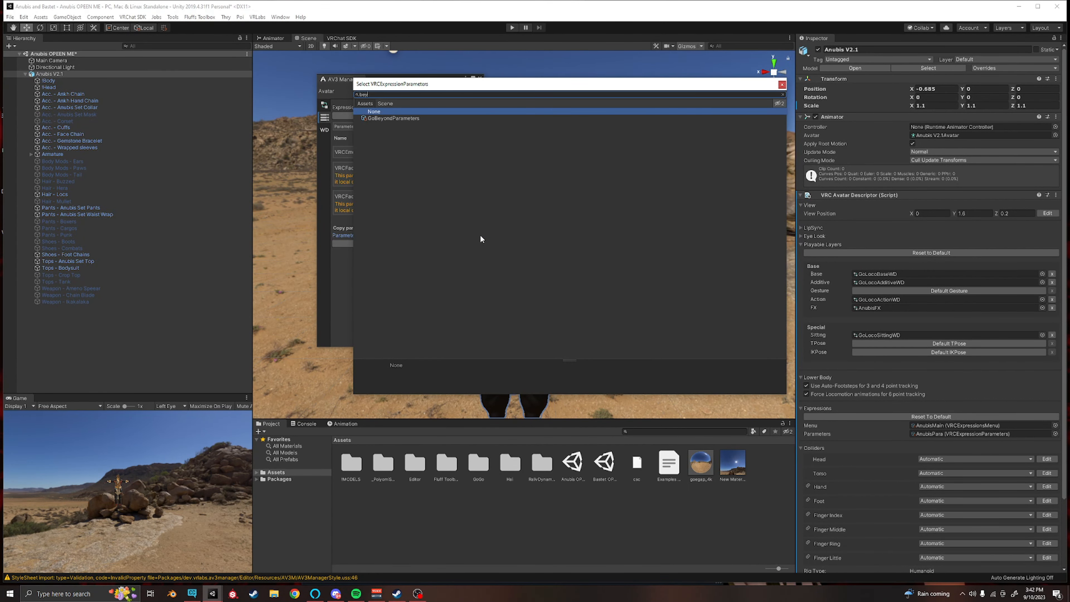
key(Down)
key(Return)
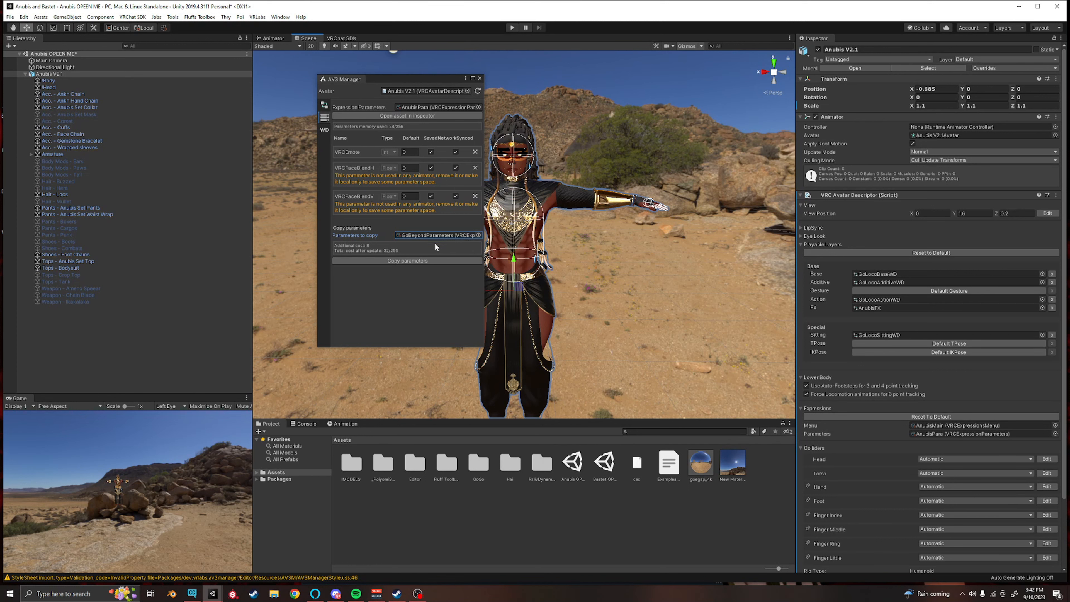
click(402, 261)
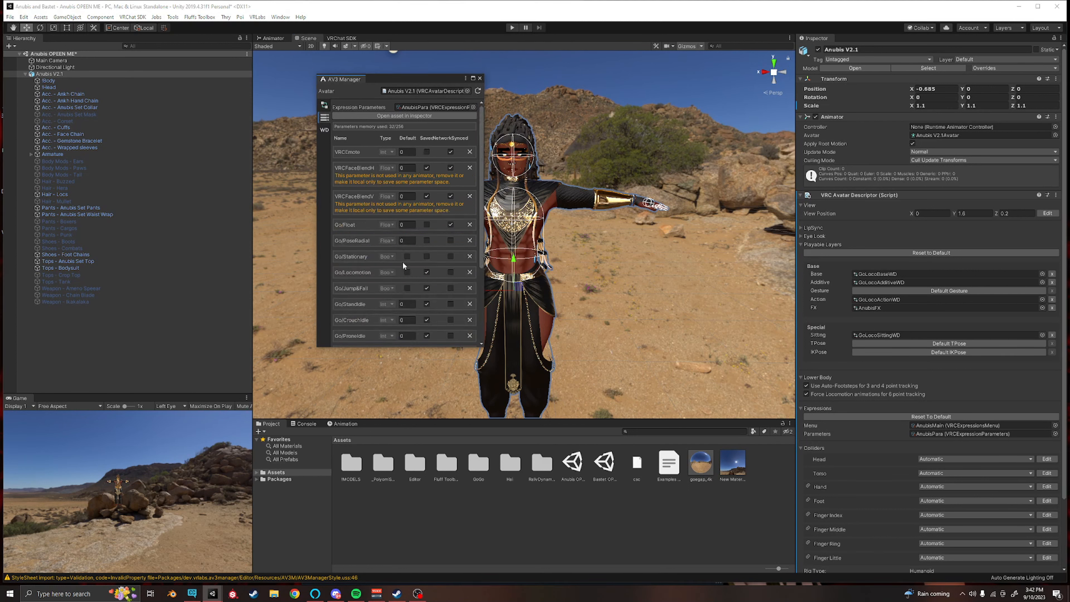
scroll(426, 277, down, 5)
scroll(365, 326, up, 5)
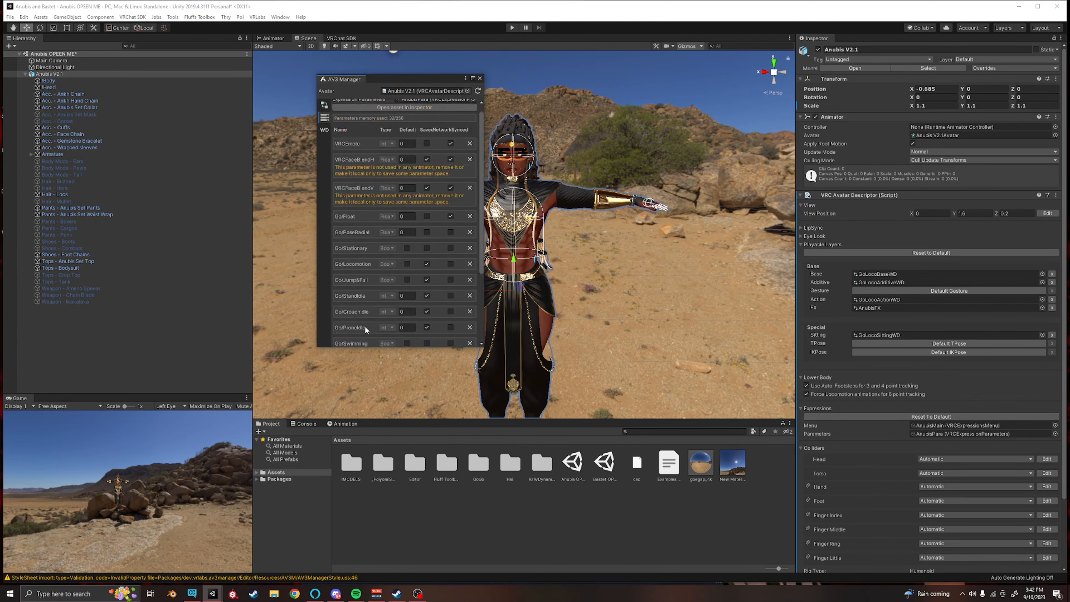
click(479, 78)
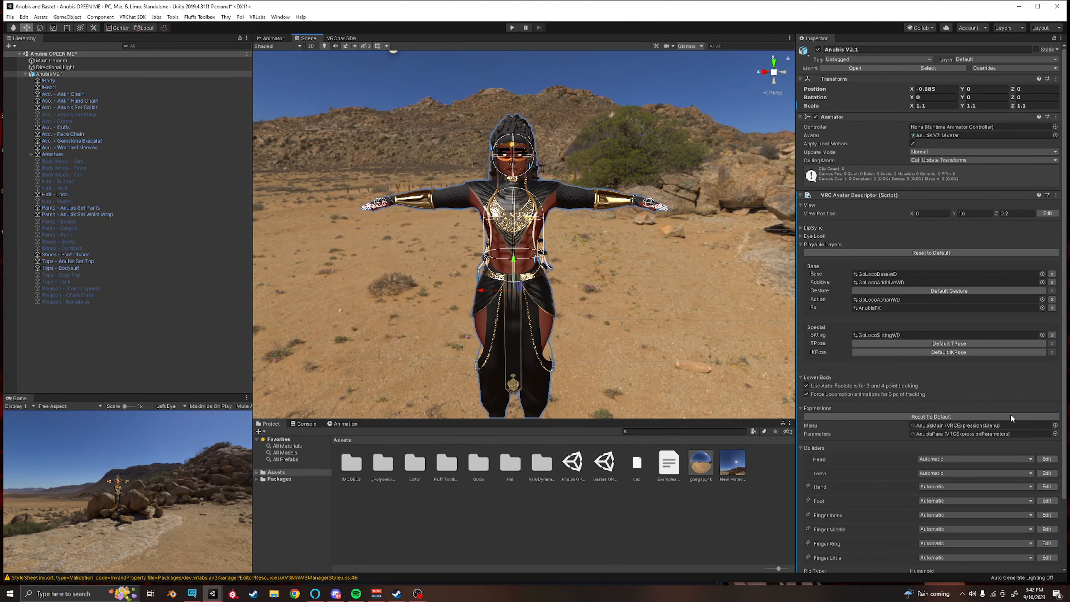
Step: Add a control named GoGo to the avatar's AnubisMain expressions menu
scroll(1012, 399, down, 3)
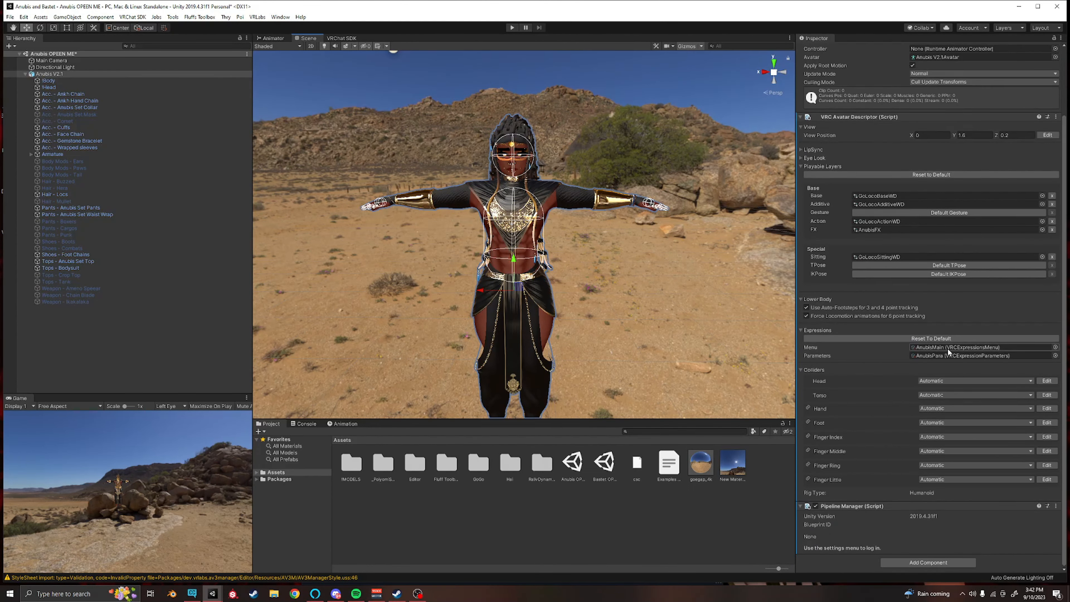
double_click(932, 346)
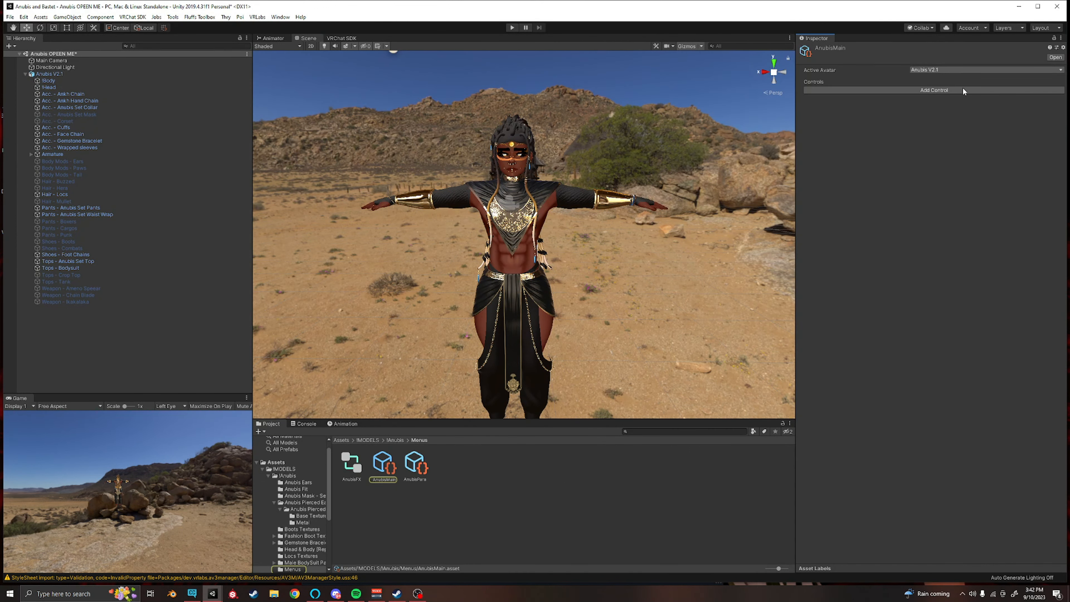
click(935, 90)
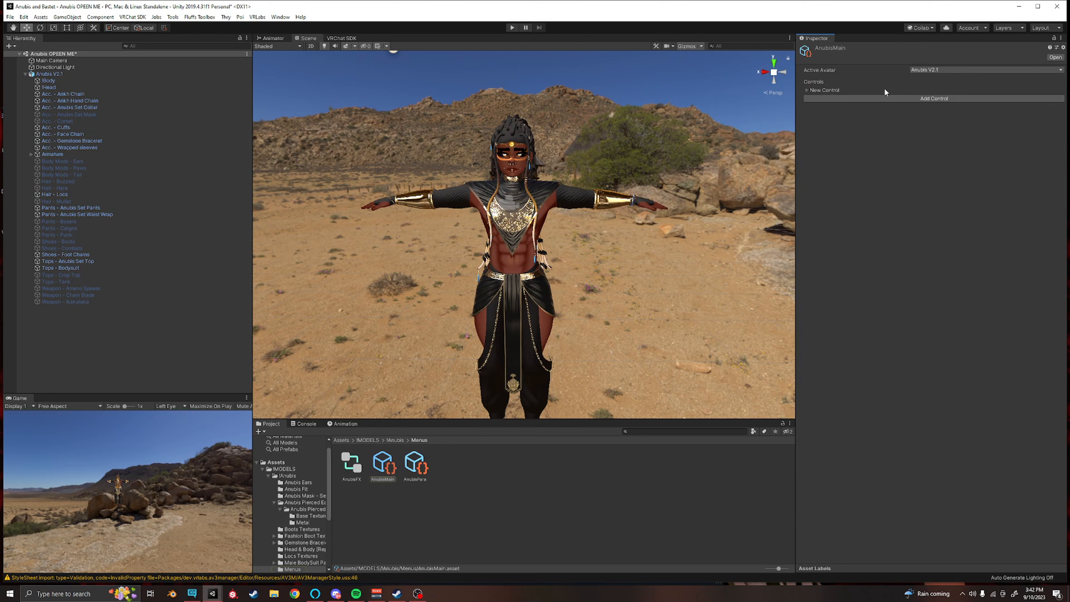
click(806, 90)
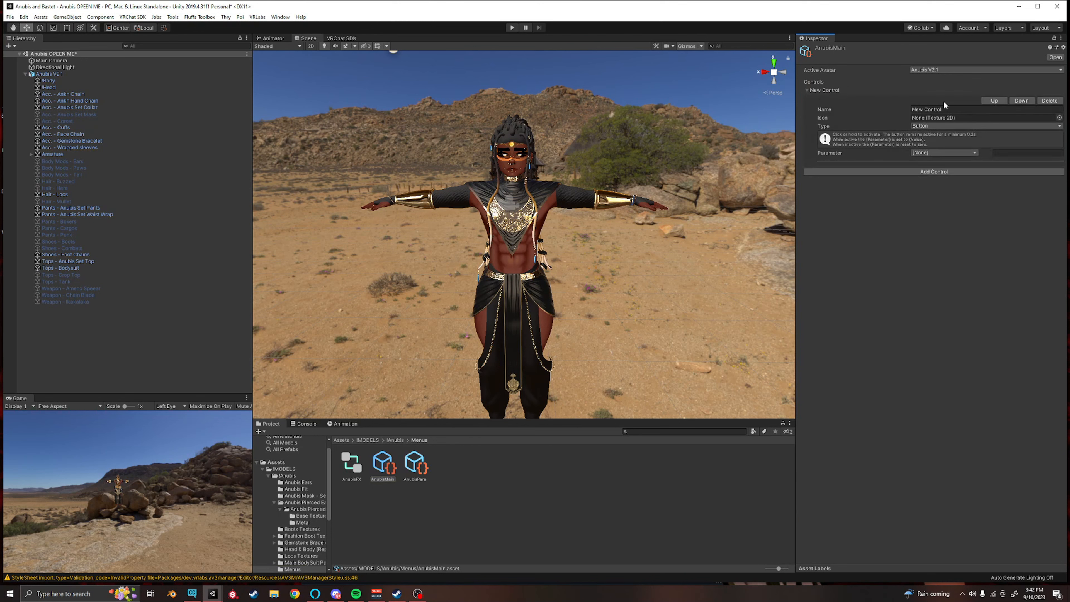
click(943, 109)
text(GoGo)
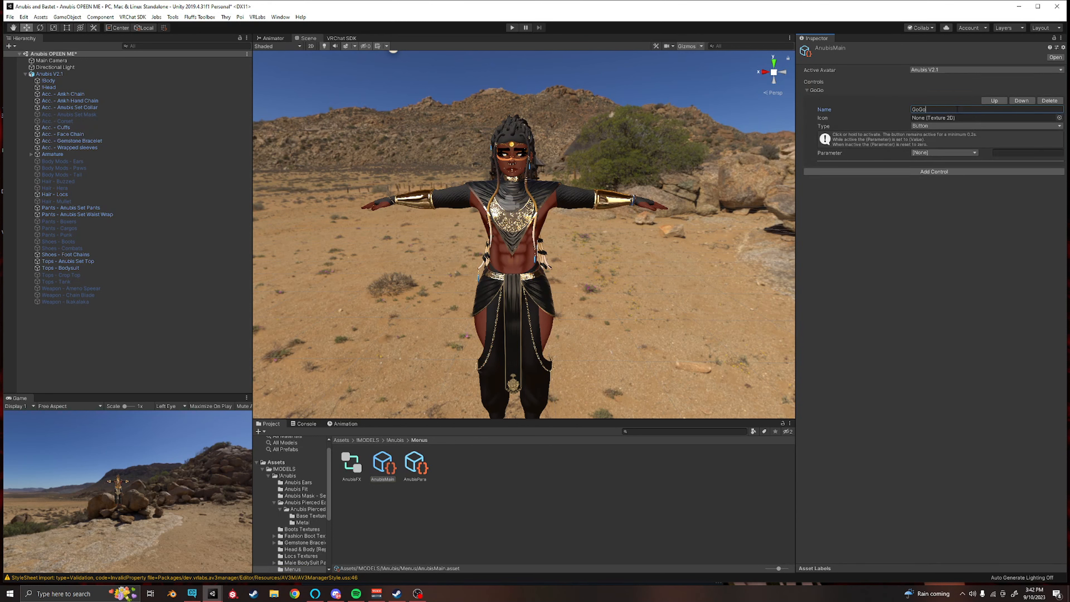
Step: Make the GoGo control a Sub Menu that links to GoBeyondMenu
click(931, 125)
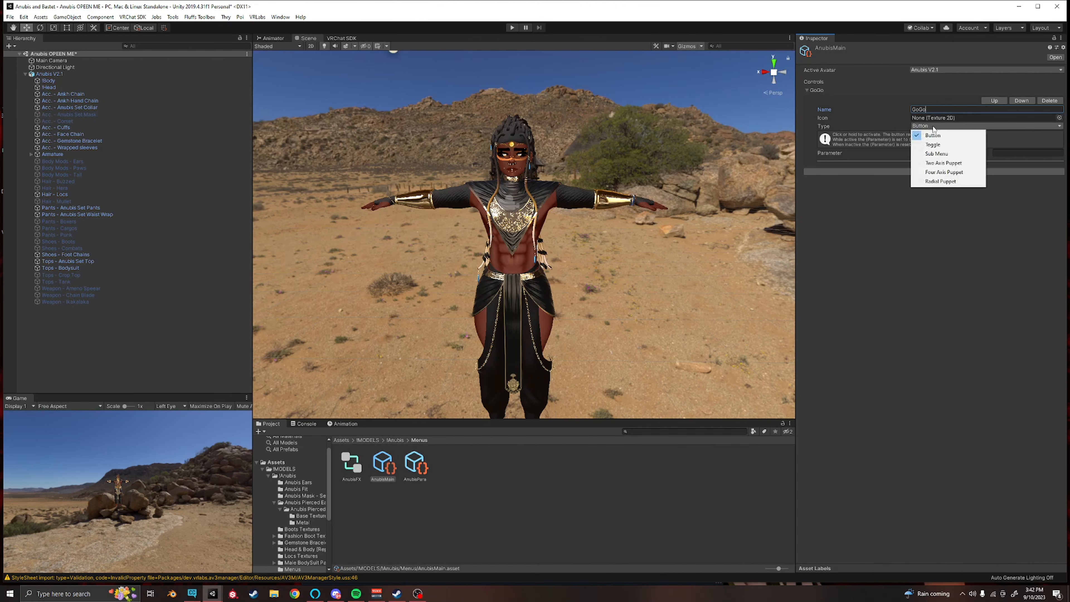
click(940, 154)
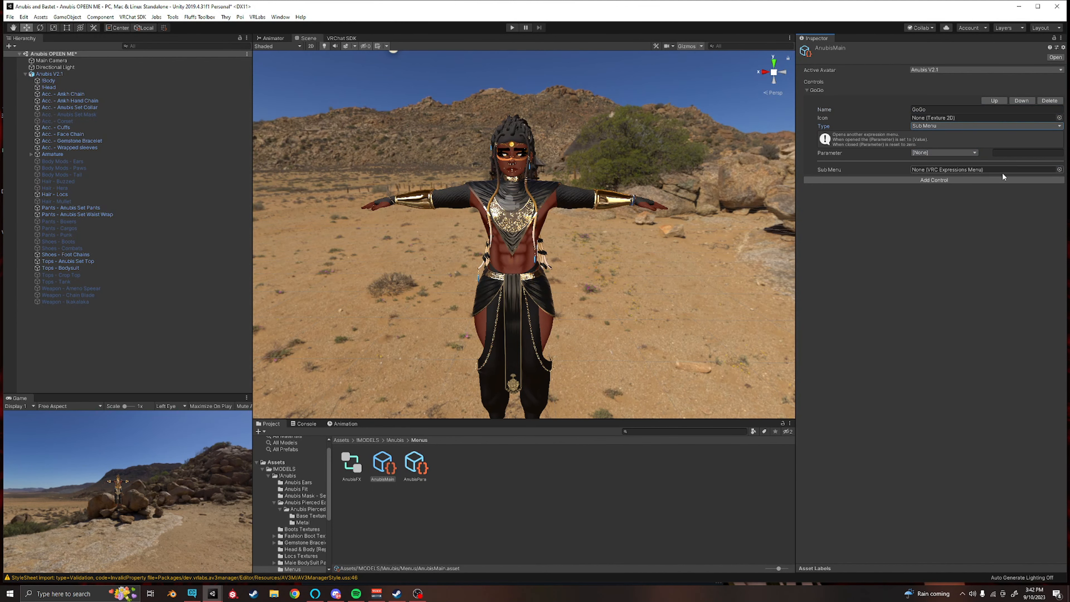
click(1059, 170)
text(bey)
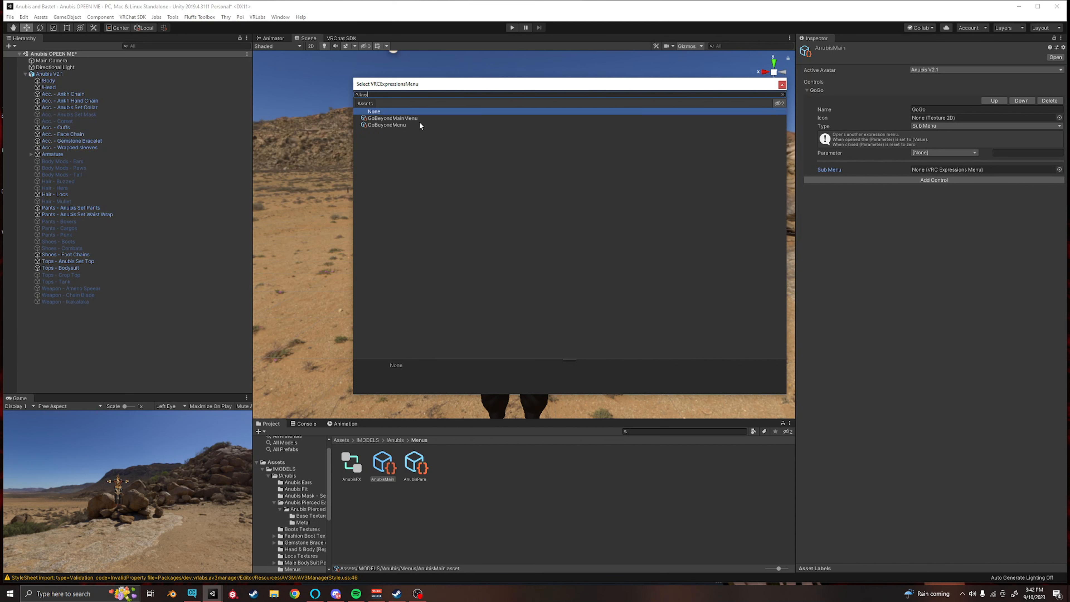
double_click(397, 124)
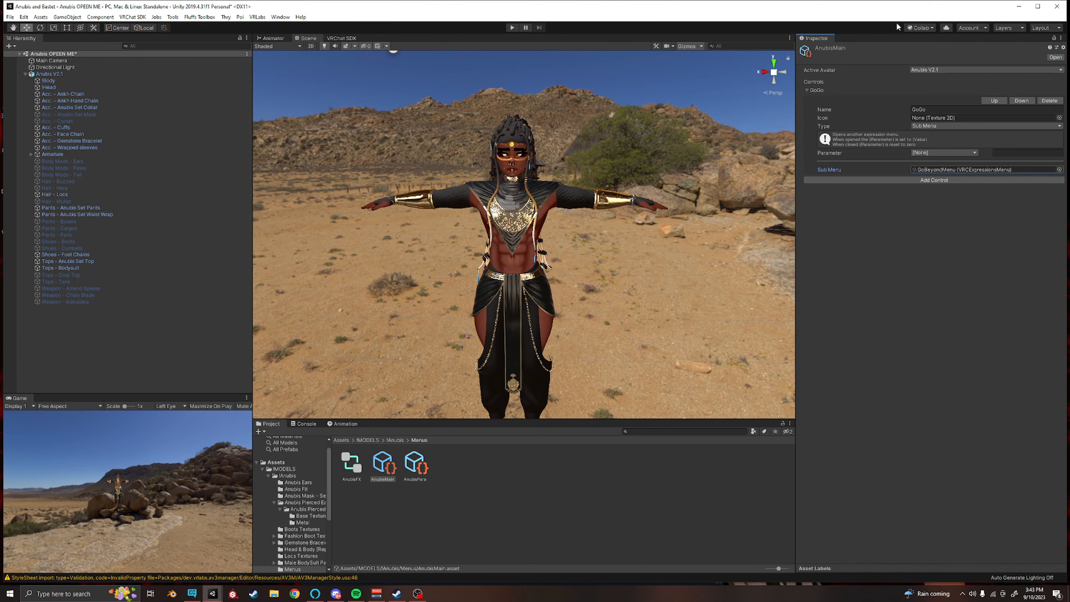
Step: Select and collapse Anubis V2.1 in the hierarchy, and import the full Av3Creator V1_3_4 SUPPORTER package into the project
click(86, 73)
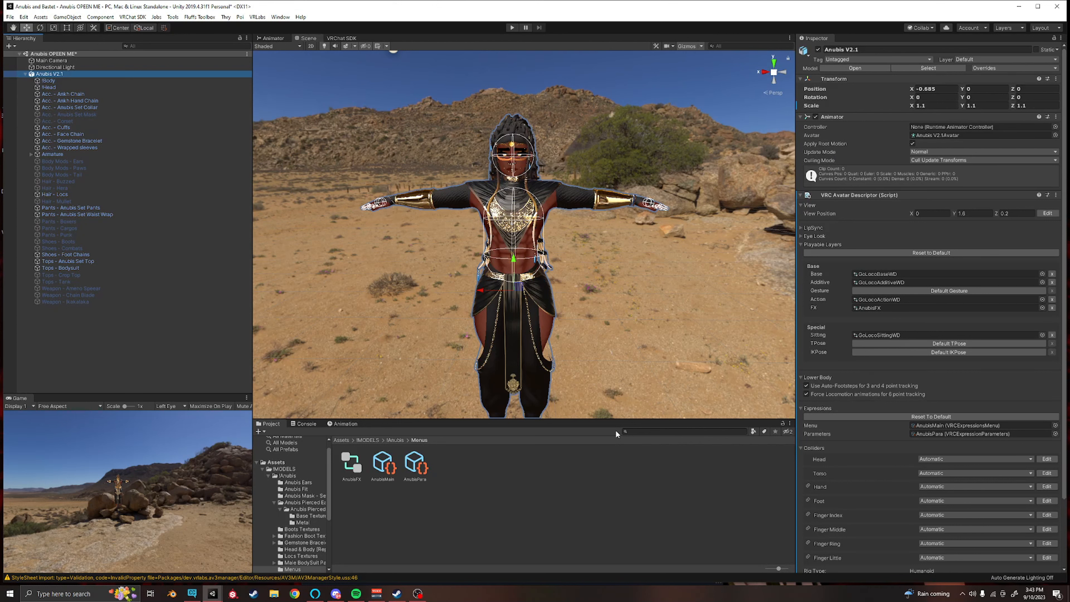
click(25, 74)
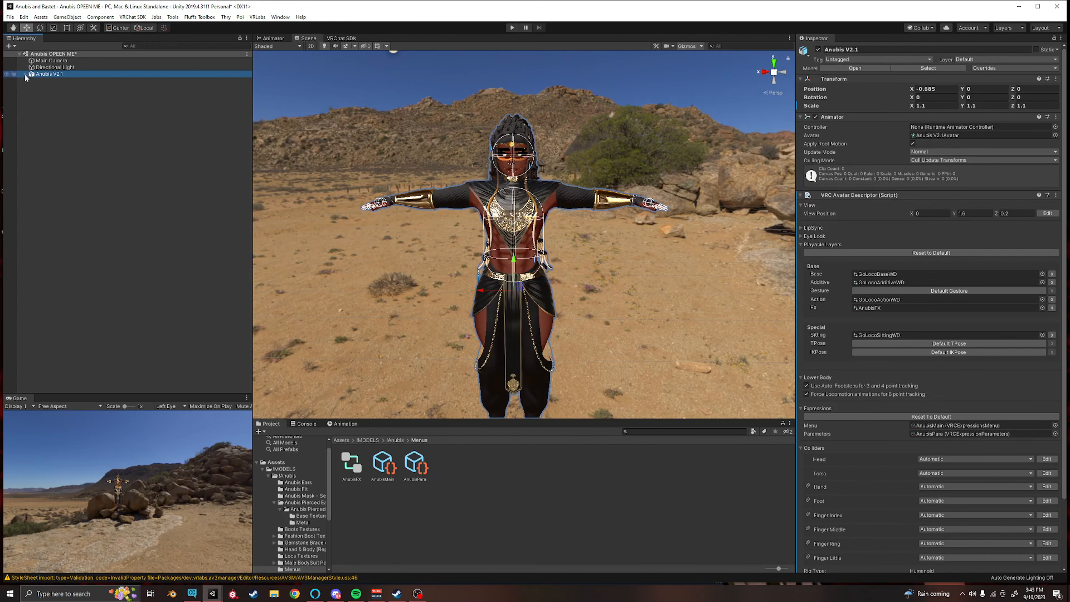
click(274, 594)
click(85, 168)
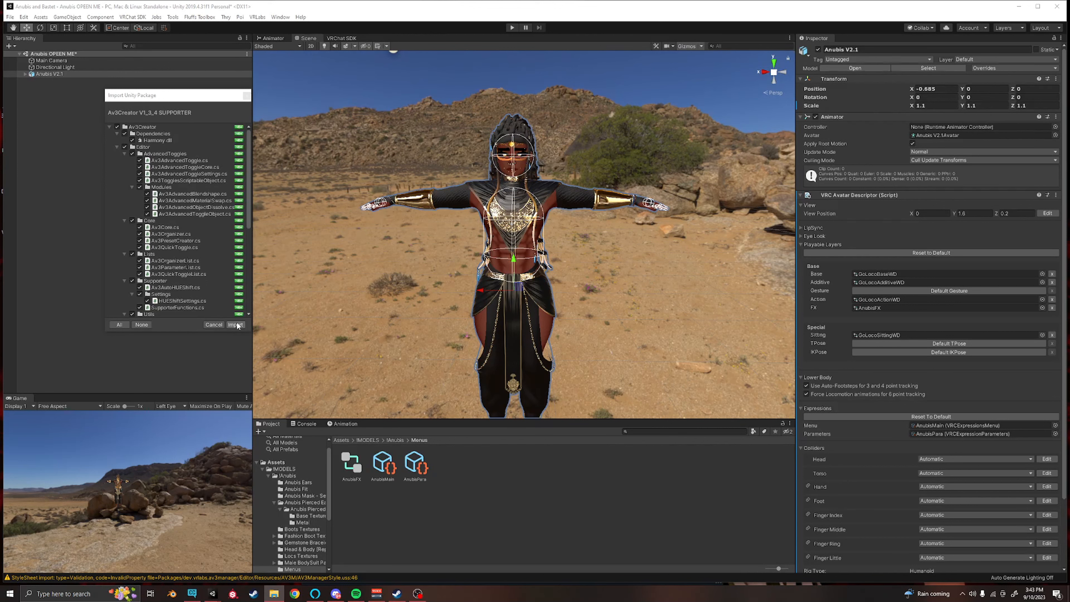
click(236, 325)
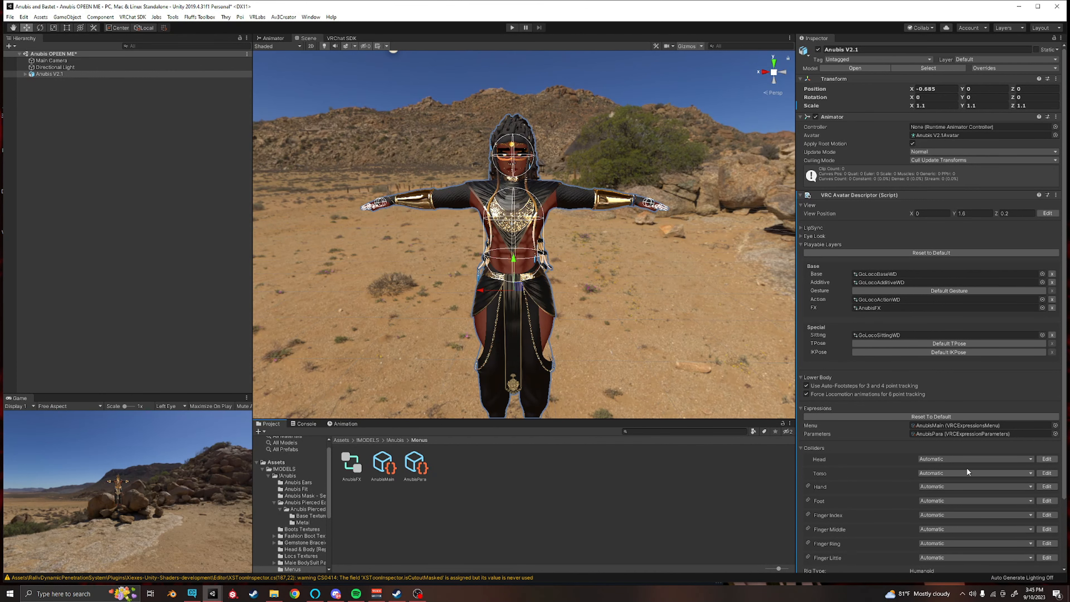
Step: Add a Bool parameter named Mask to the AnubisPara expression parameters of the avatar
double_click(931, 434)
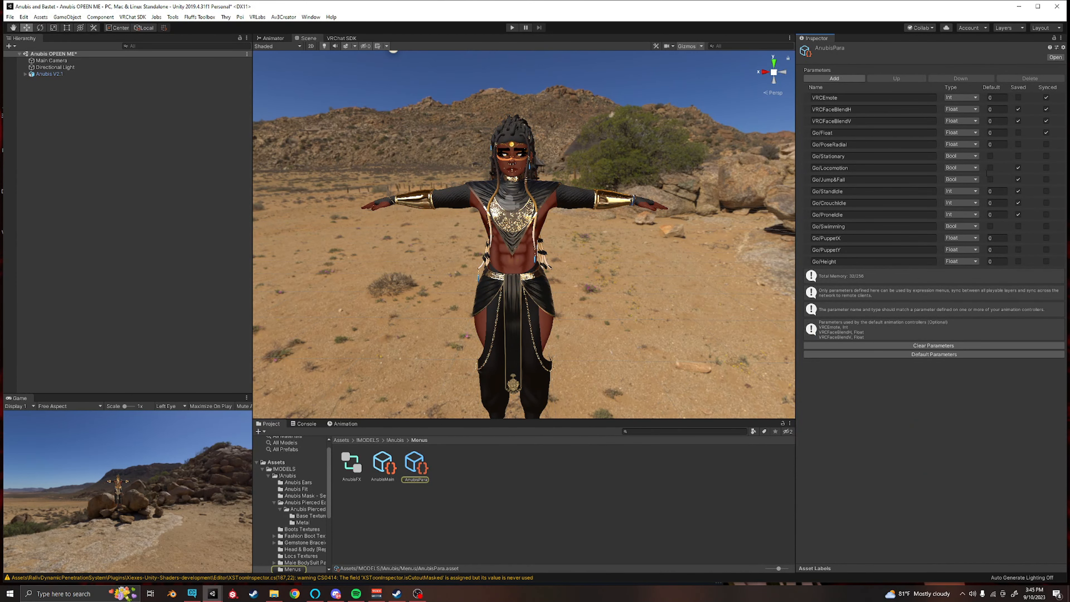
click(843, 79)
click(841, 272)
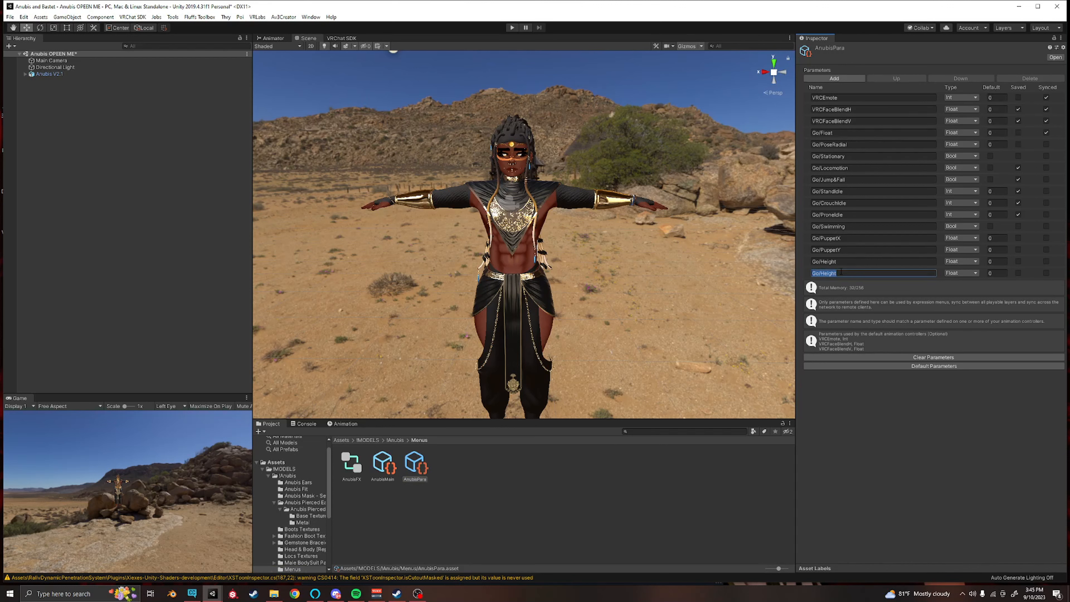
click(26, 75)
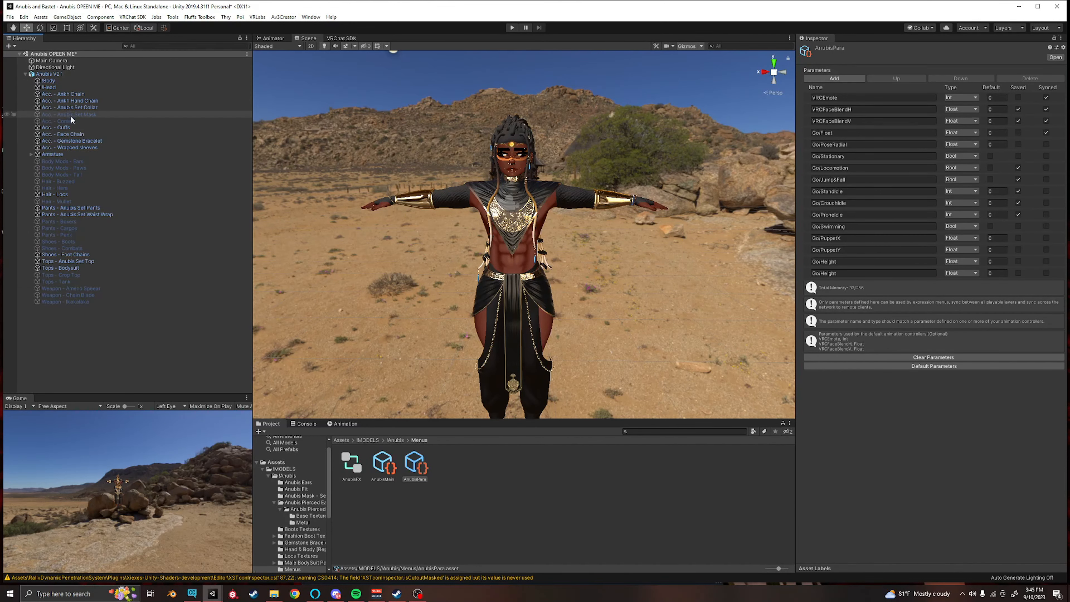
click(859, 273)
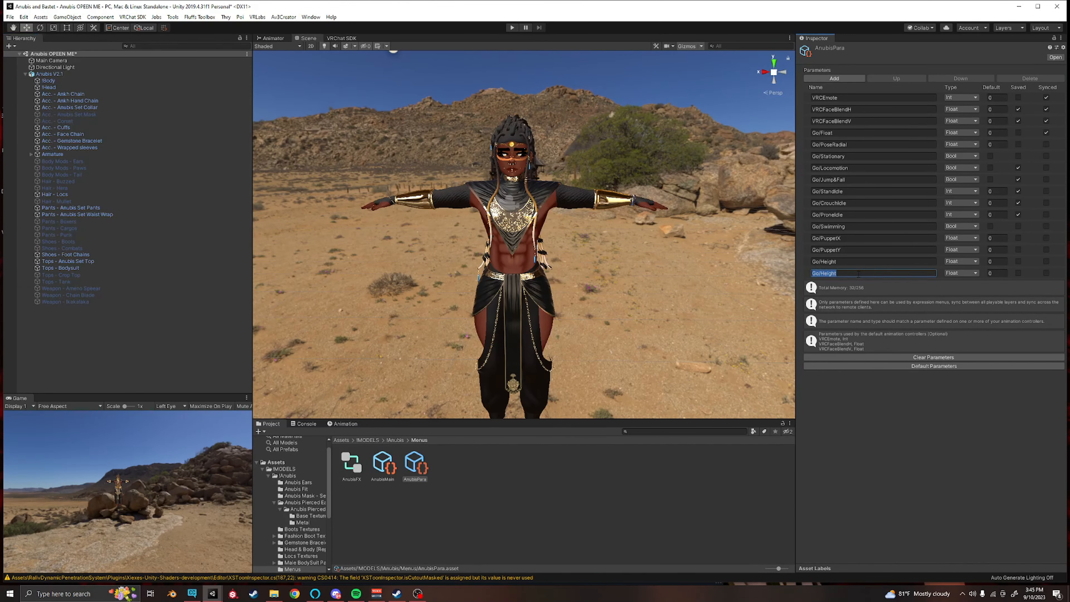
text(Mask)
click(961, 273)
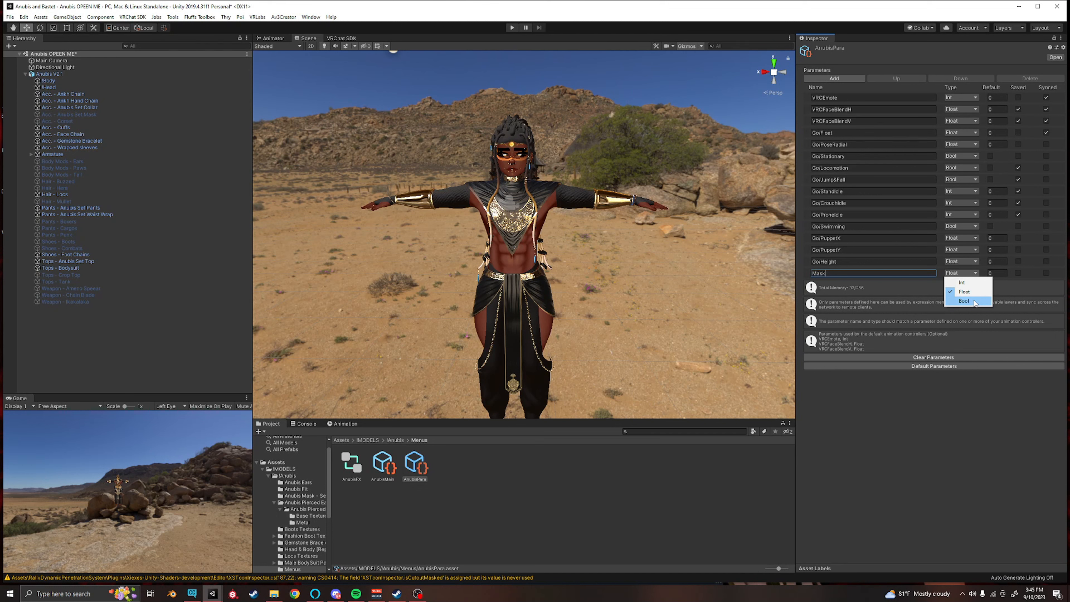
click(964, 301)
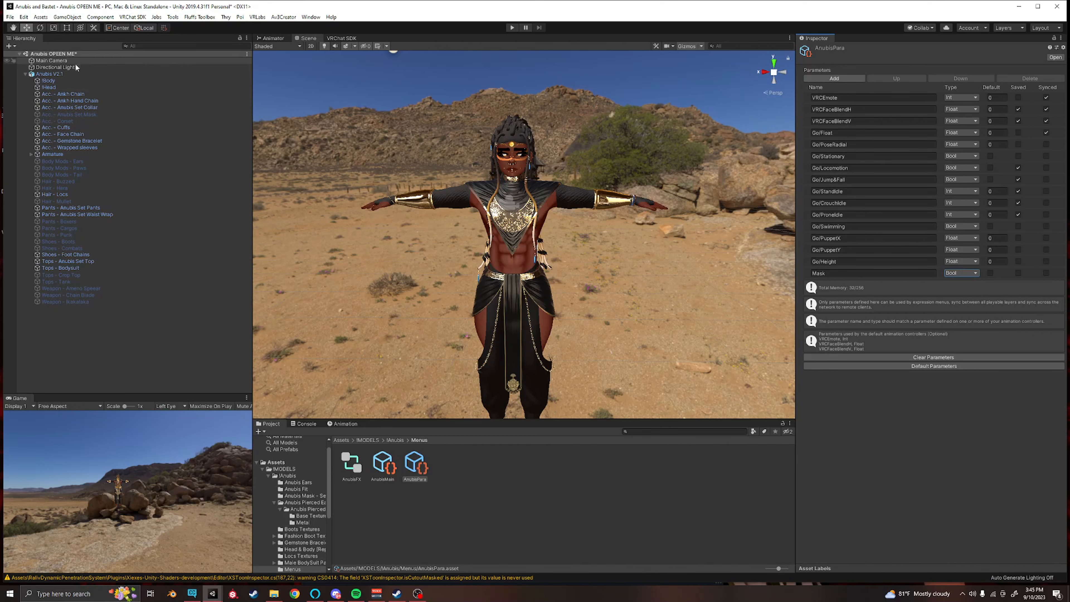
Step: Open the avatar's AnubisFX controller and add a matching Bool parameter named Mask
click(848, 274)
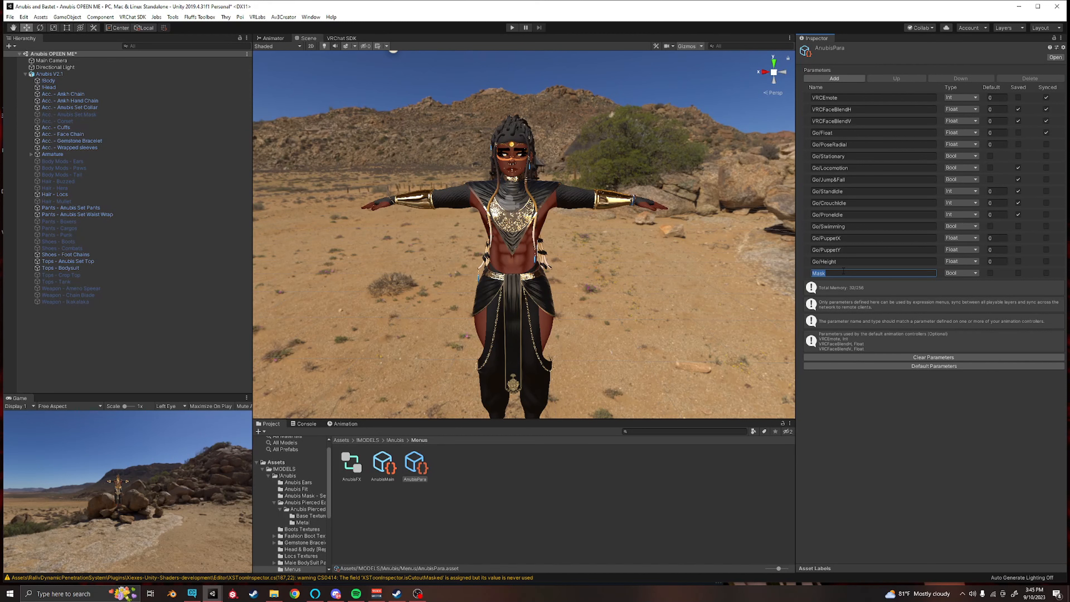
click(55, 74)
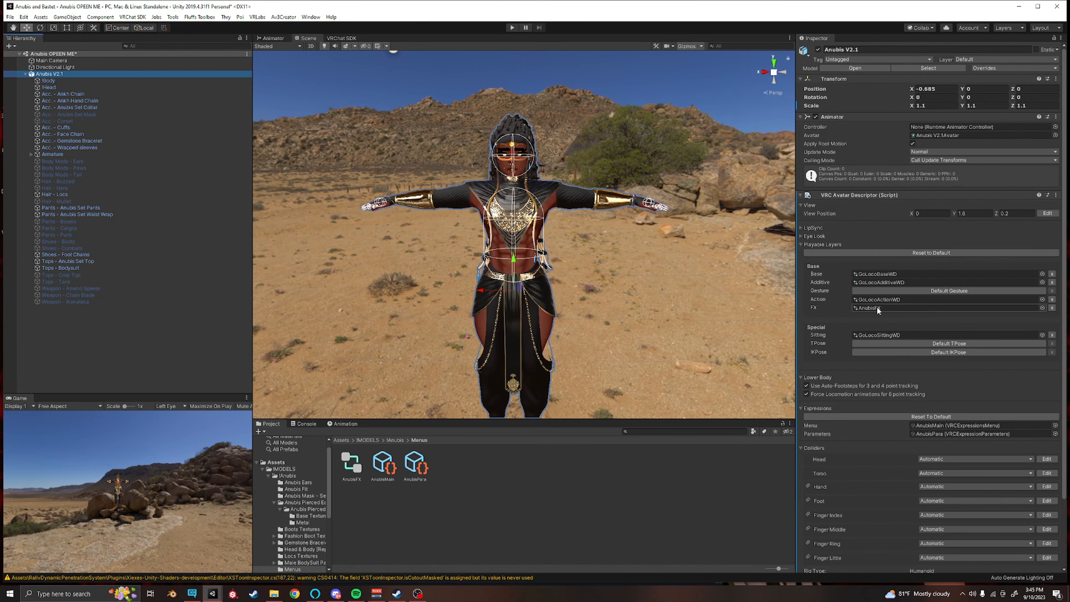
double_click(886, 308)
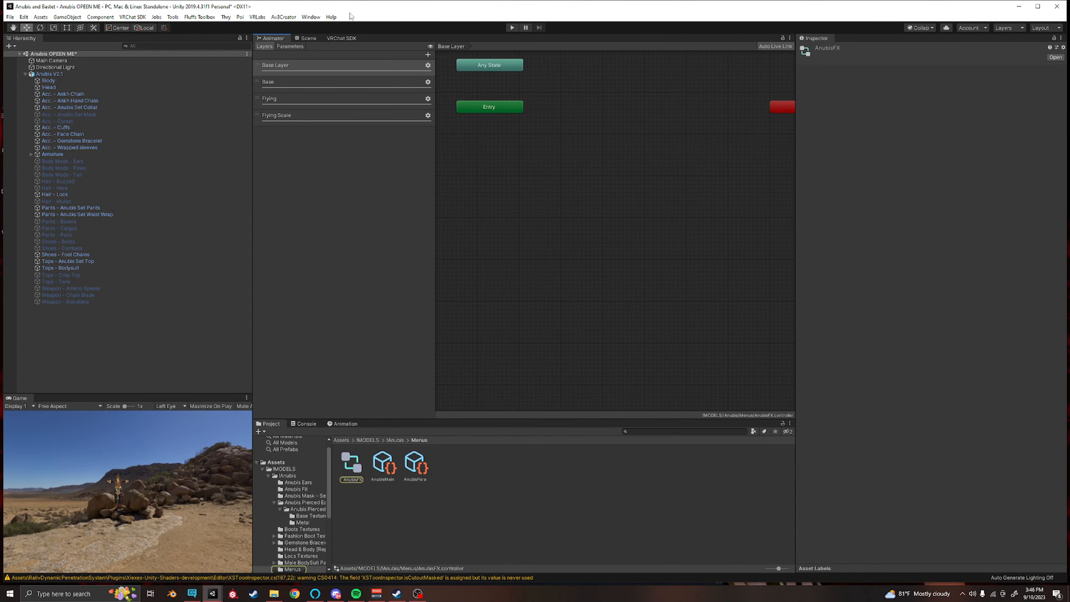
click(290, 47)
click(424, 57)
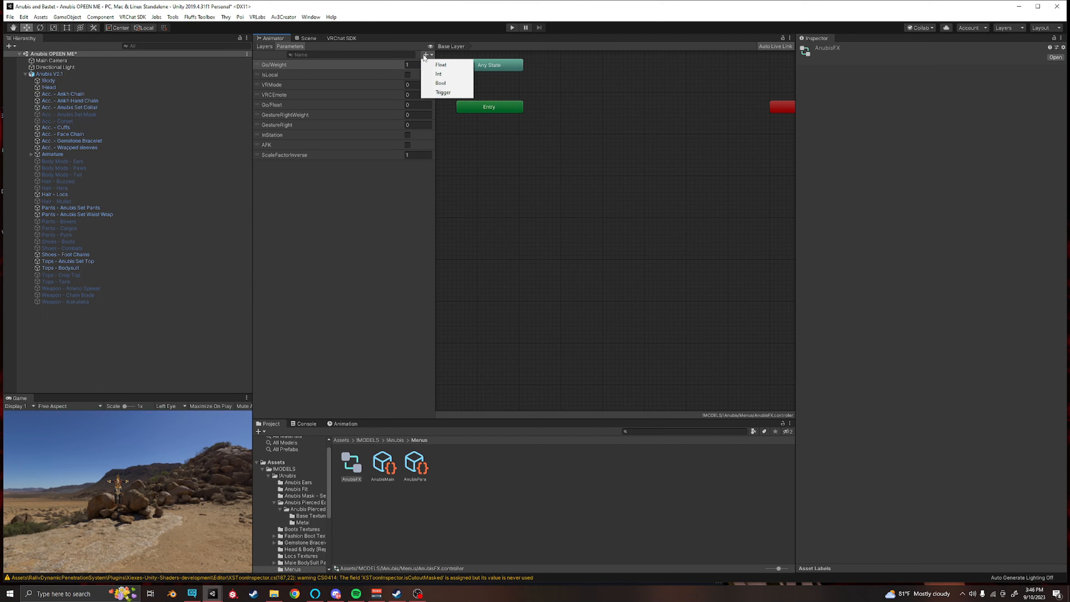
click(451, 86)
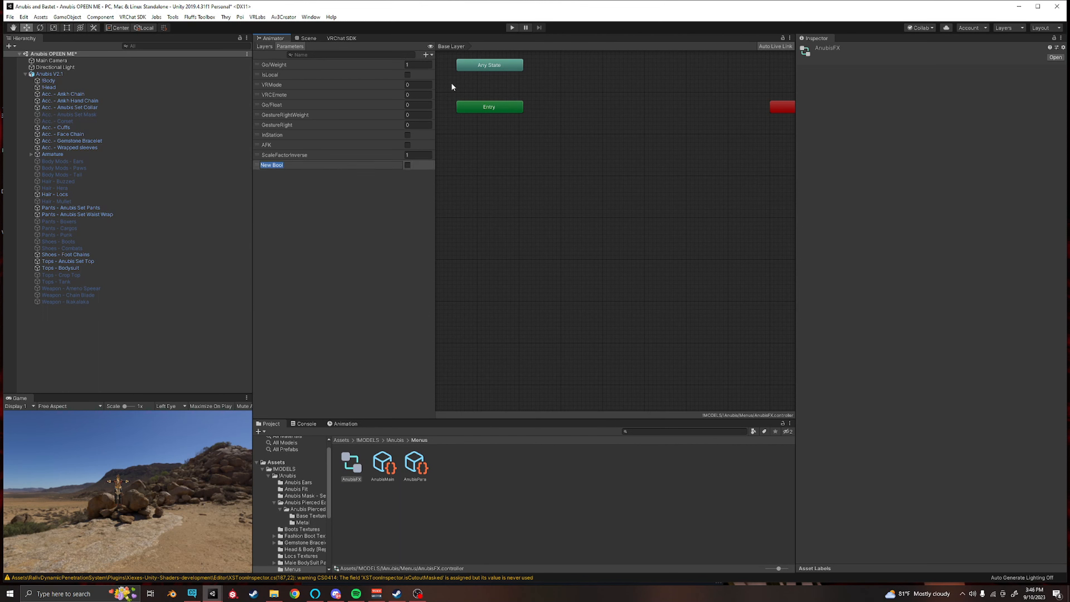
text(Mask)
click(280, 167)
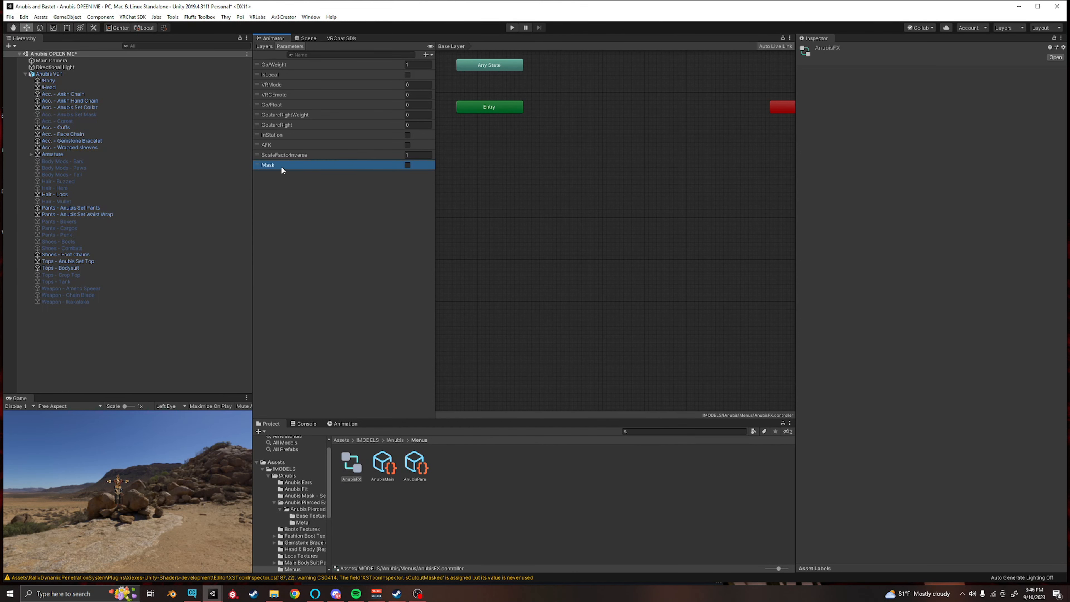
Step: Add a layer named Mask to the AnubisFX controller and raise its weight to the maximum
click(265, 46)
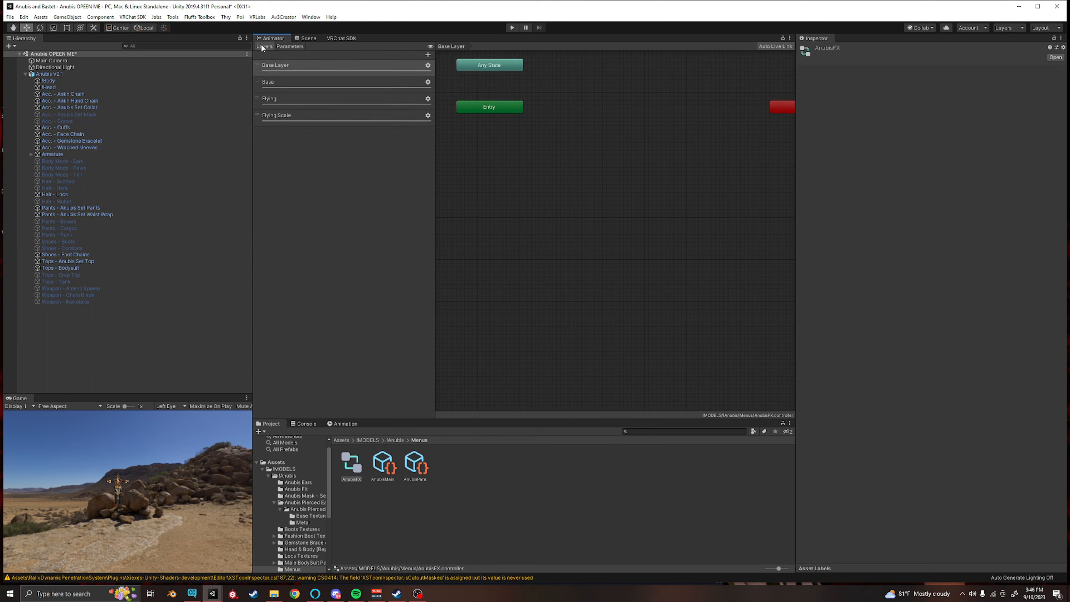
click(428, 55)
text(Mask)
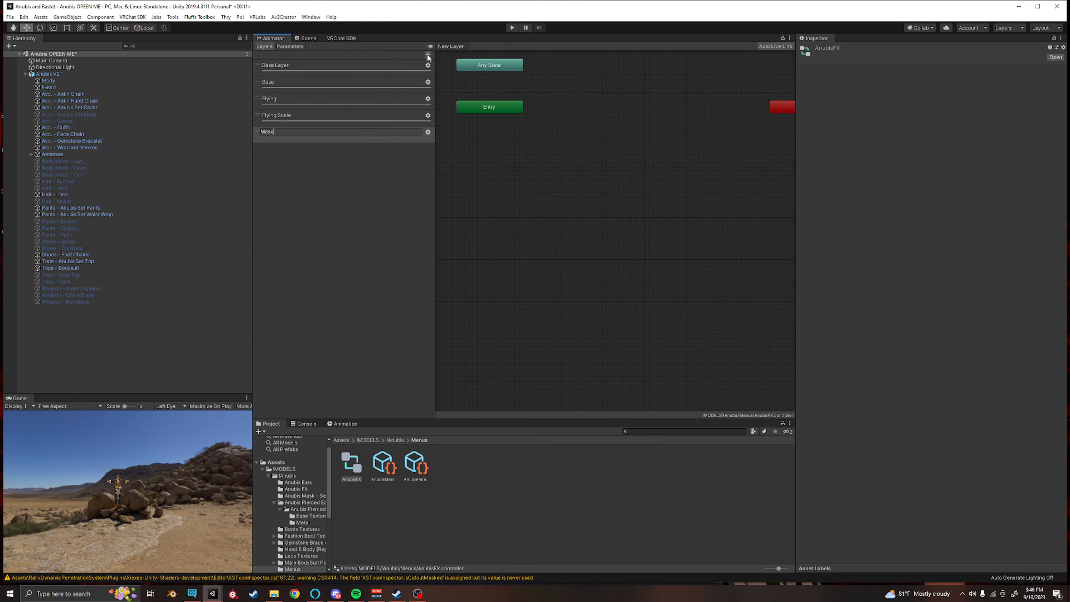
key(Return)
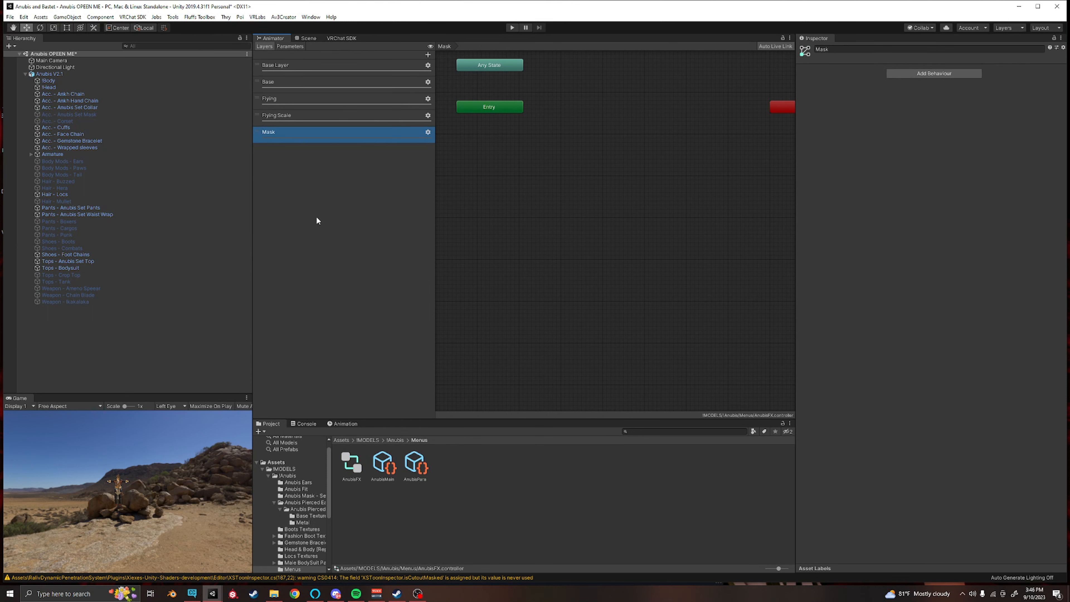
click(428, 132)
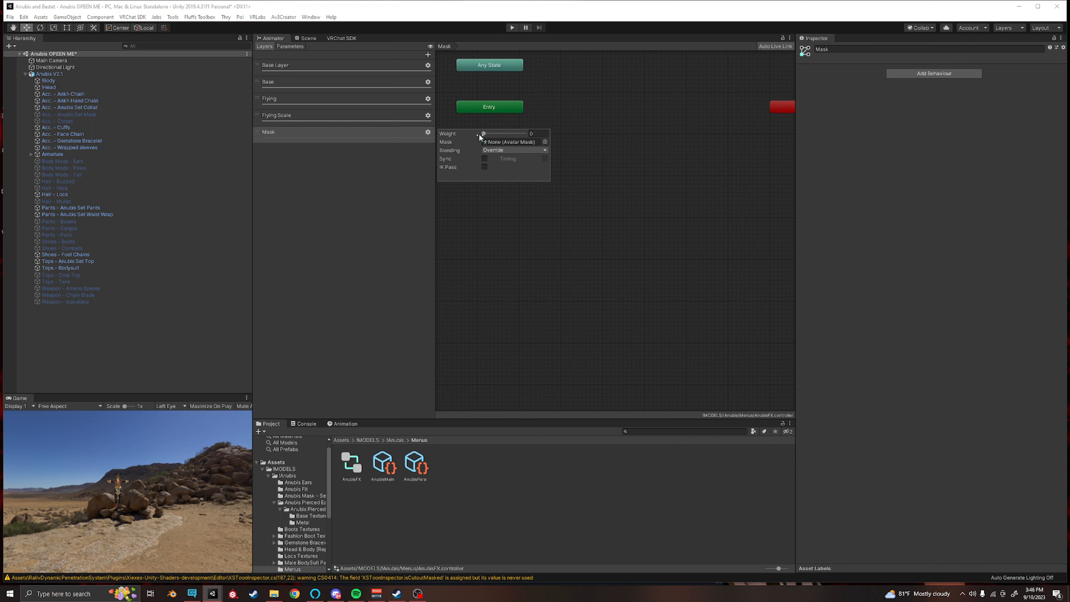
drag(483, 134, 596, 138)
click(383, 215)
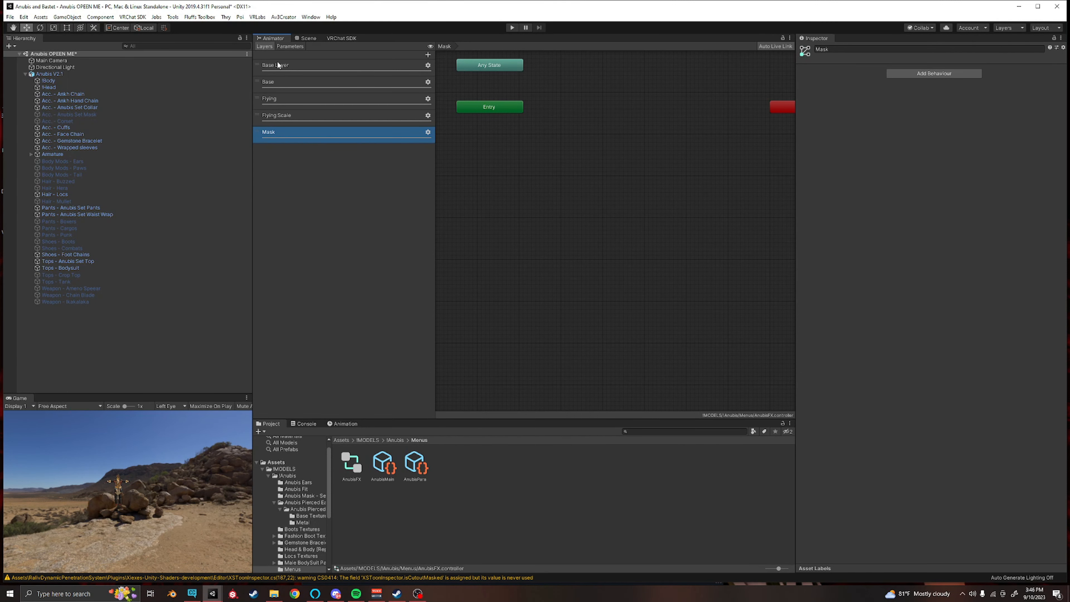
click(308, 38)
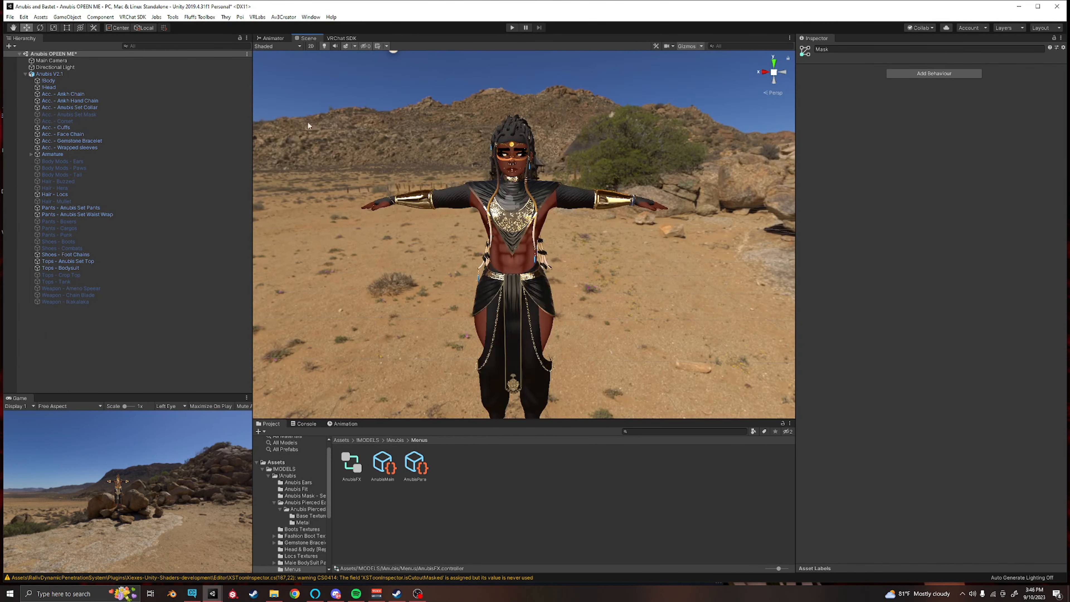
click(26, 74)
click(7, 75)
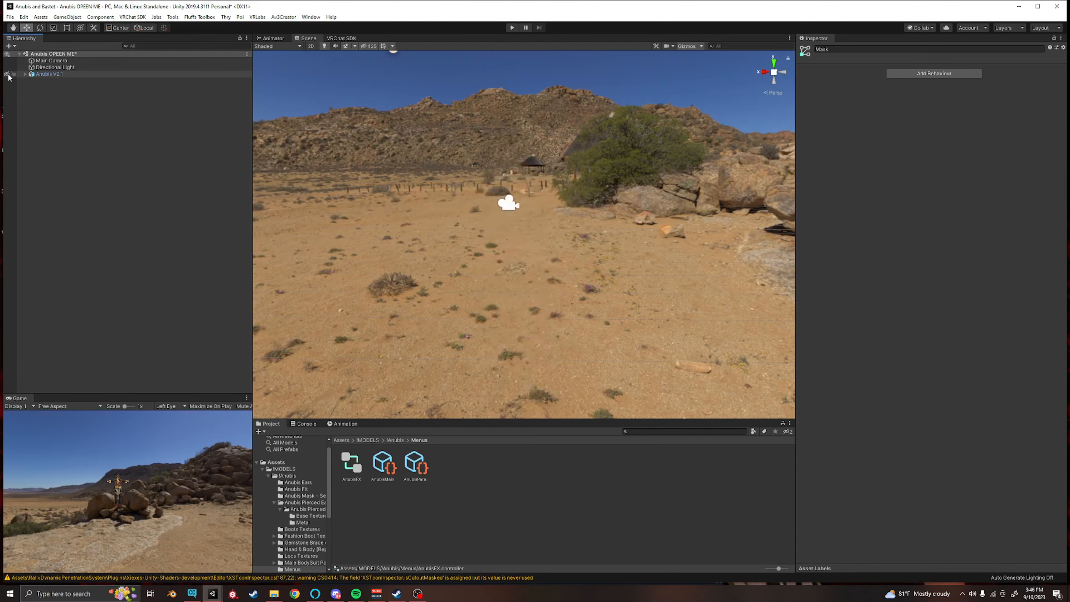
click(6, 74)
click(49, 74)
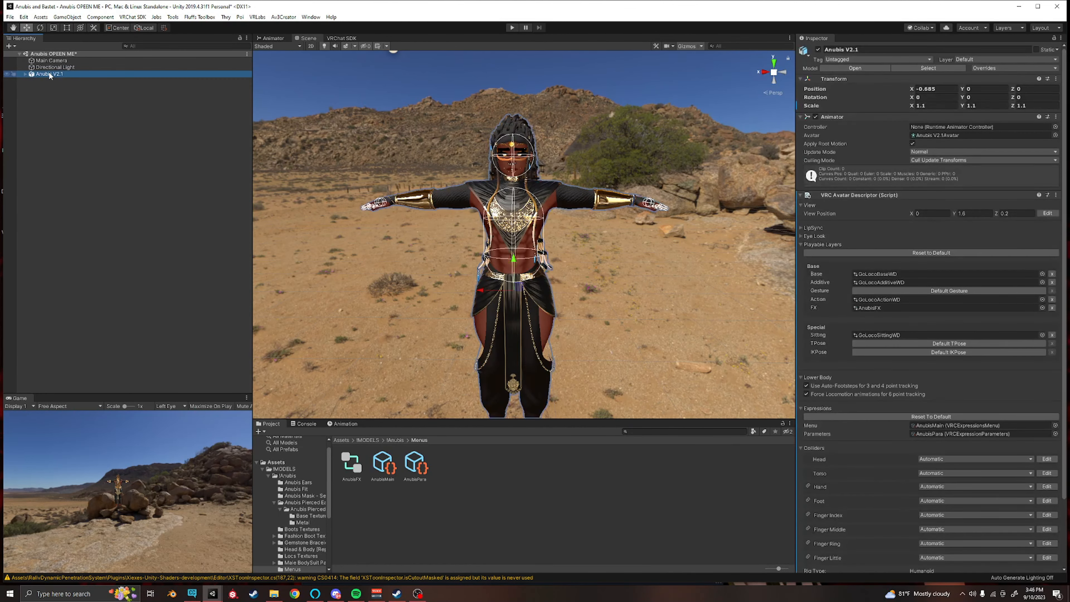
key(ctrl+d)
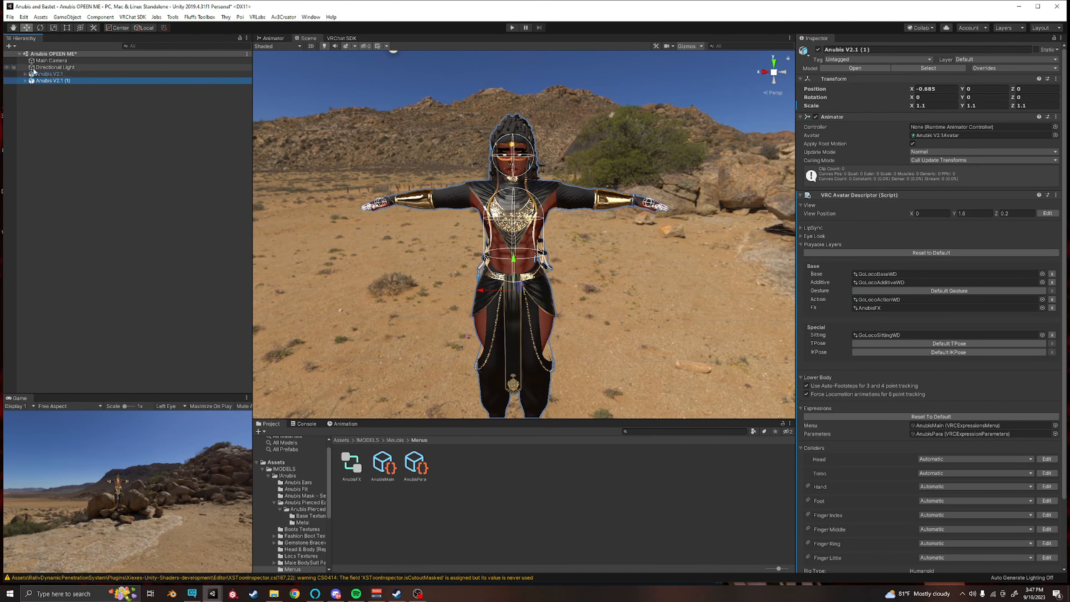
click(6, 74)
key(Delete)
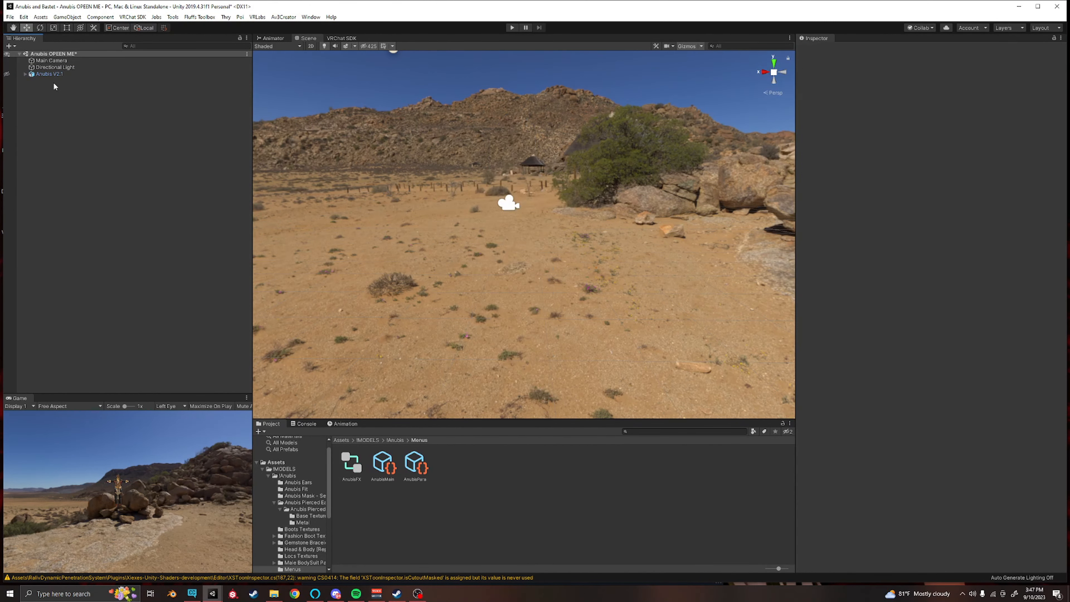
click(7, 74)
Step: Start Play mode with Anubis V2.1 selected and bring up the Animation window for it
click(49, 74)
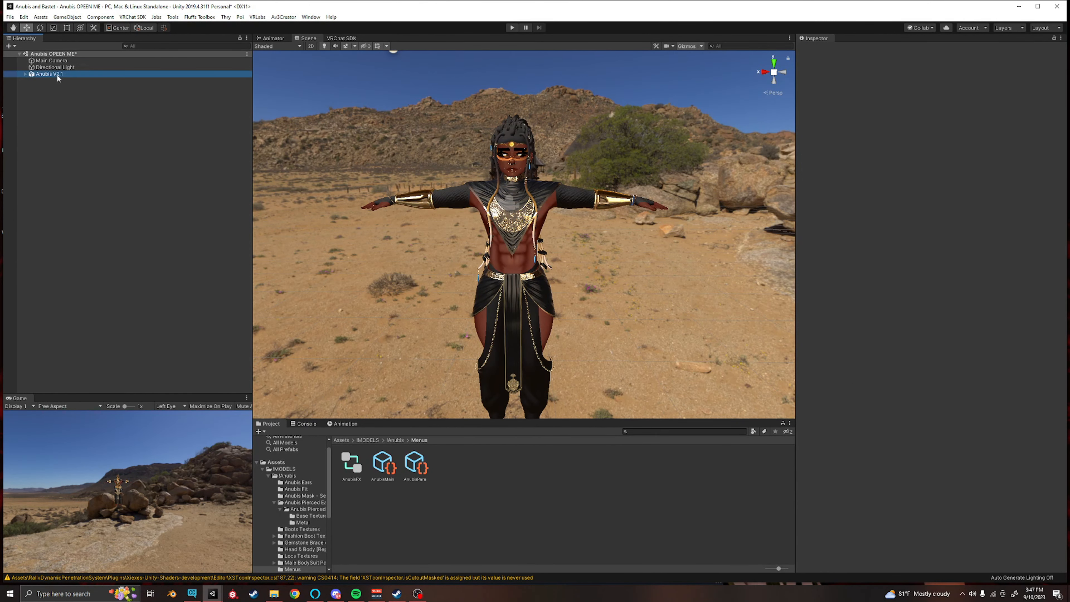
click(511, 28)
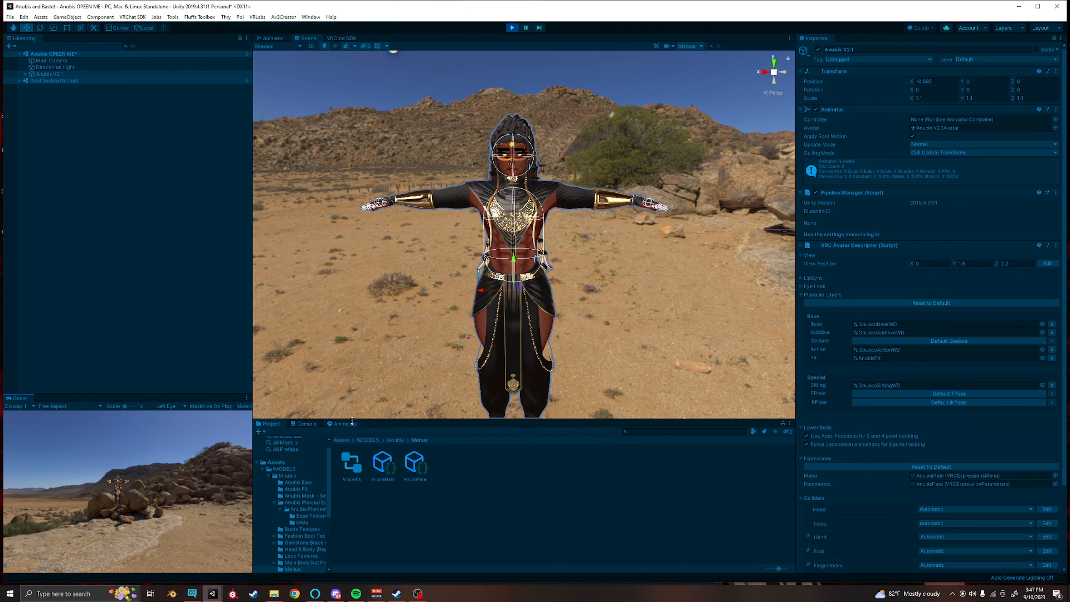
click(310, 17)
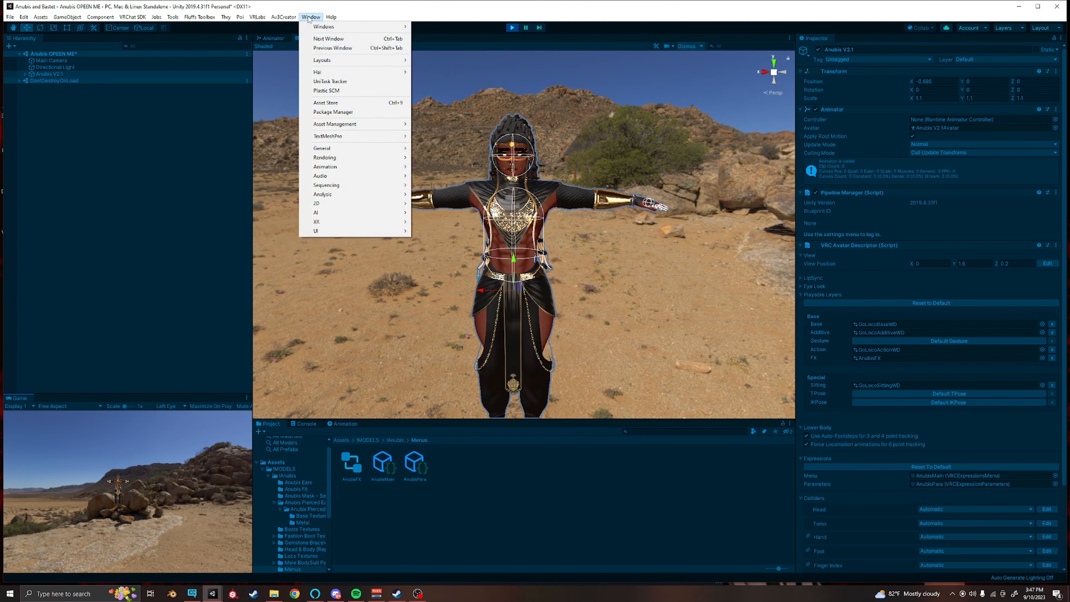
mouse_move(351, 166)
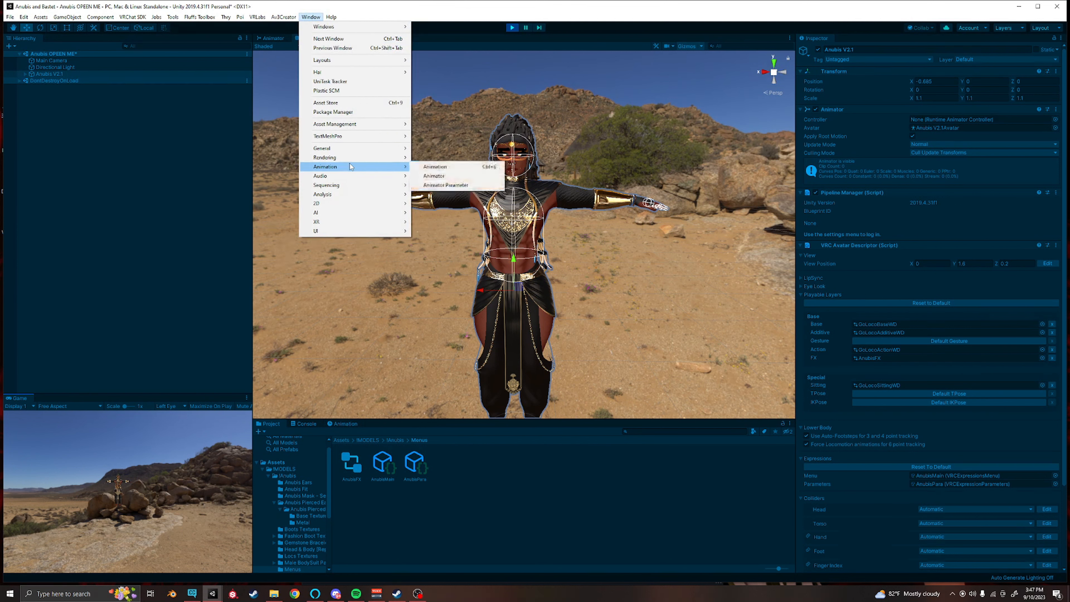
click(458, 168)
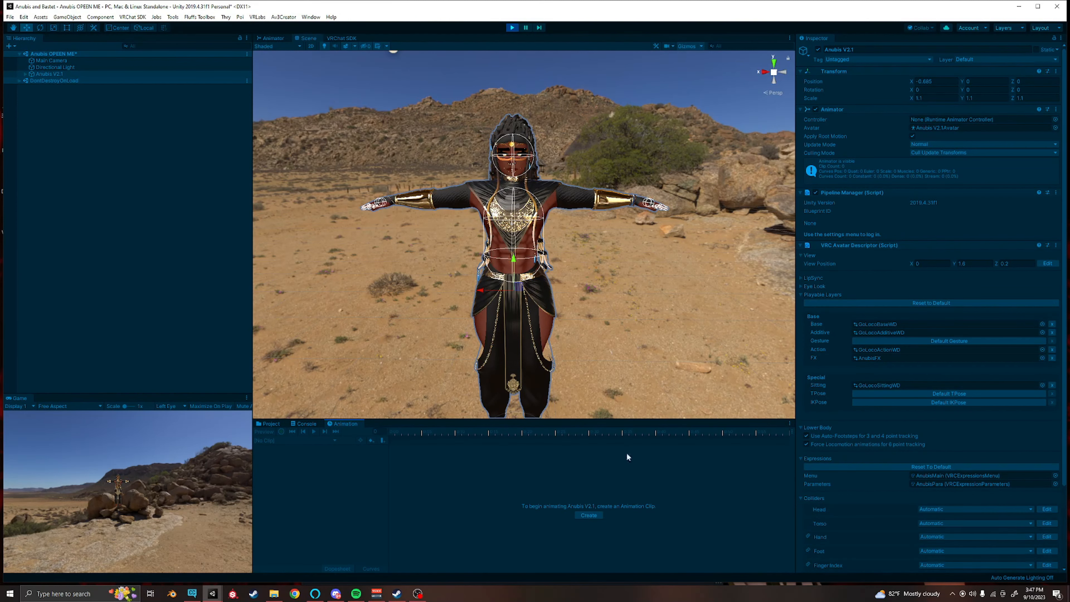
Step: Start creating an animation clip for Anubis V2.1 and make a new folder named Anis inside Menus
click(589, 513)
right_click(160, 133)
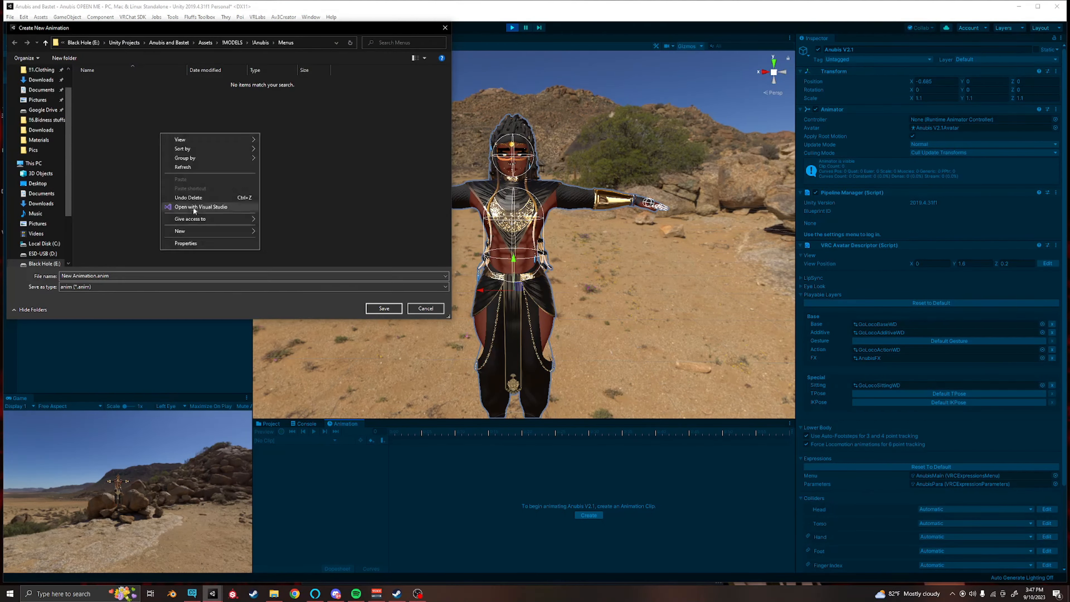
mouse_move(236, 232)
click(273, 235)
text(Anis)
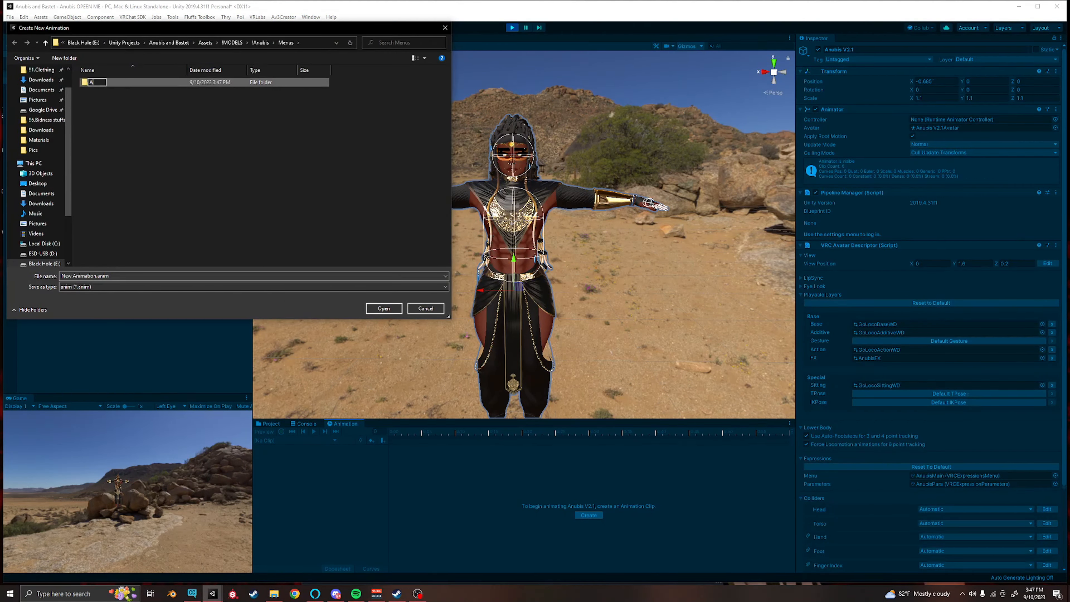
key(Return)
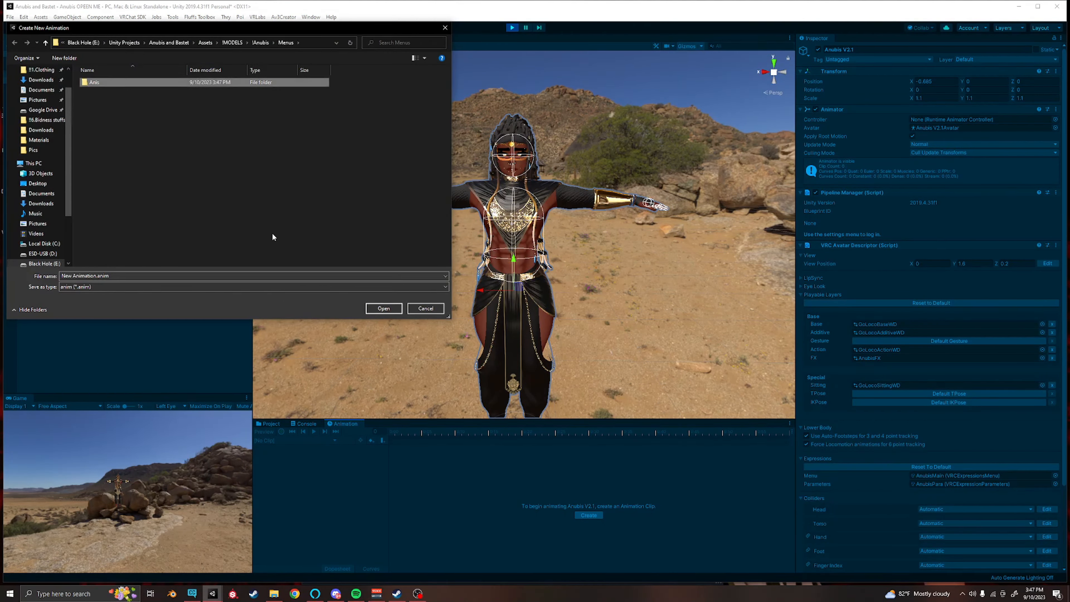
Step: Save the new animation clip as Mask in the Anis folder
double_click(94, 82)
click(161, 275)
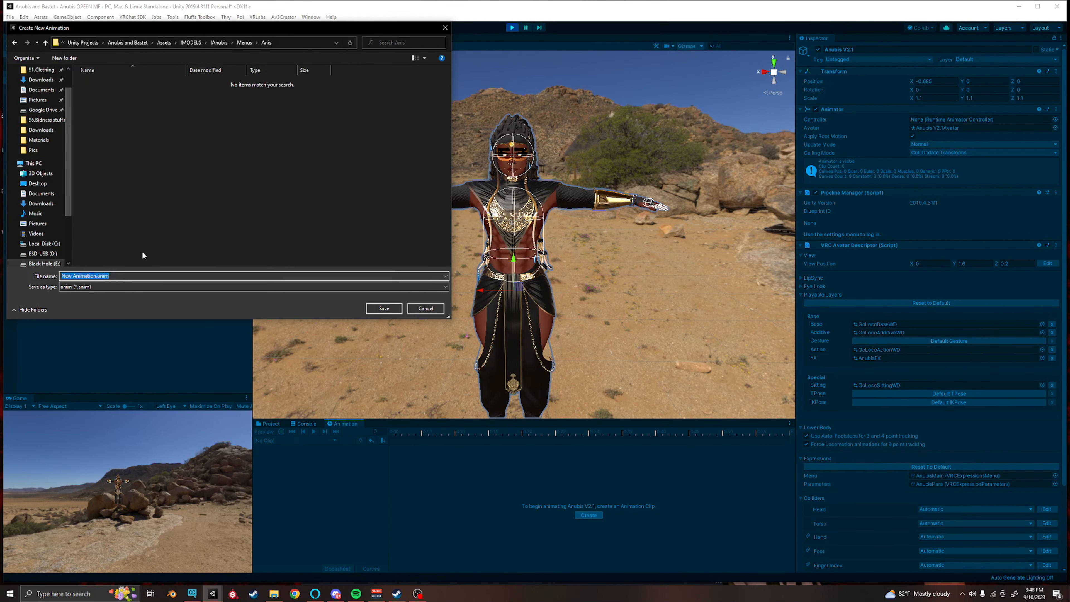
text(Mask)
key(Return)
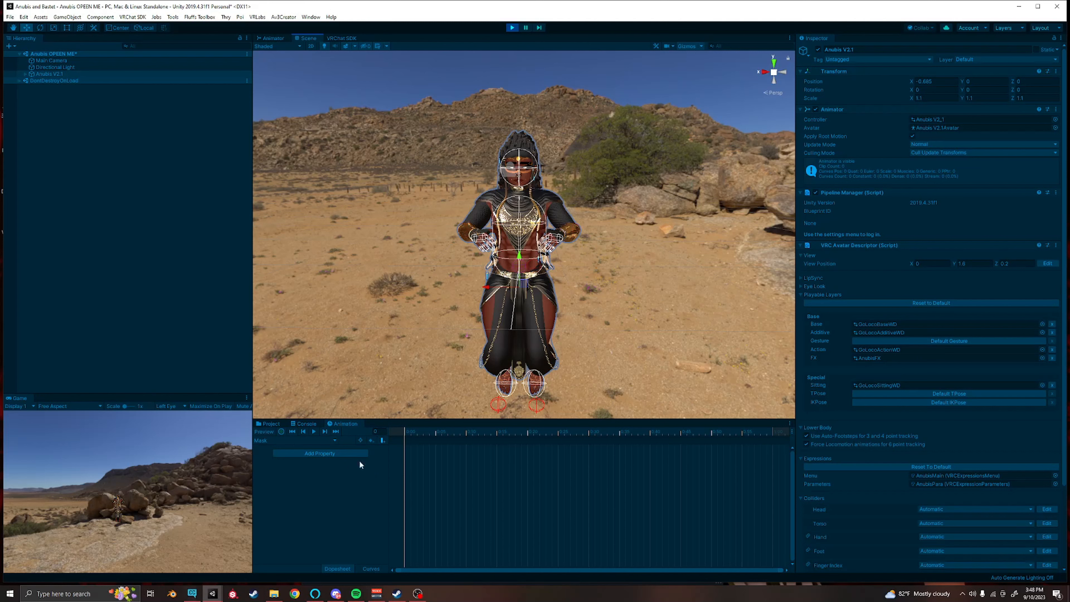
click(309, 455)
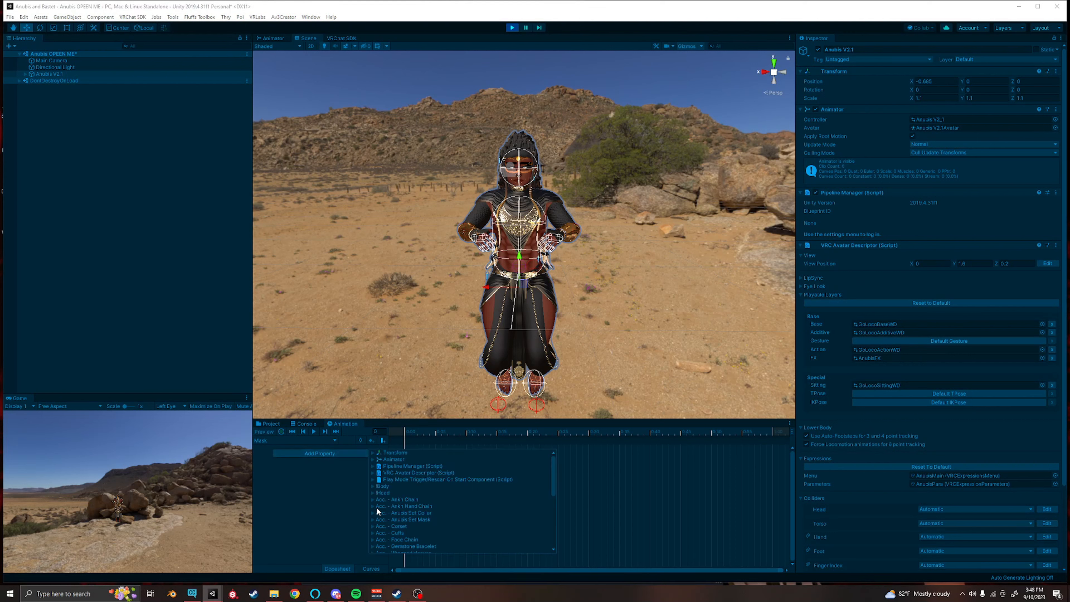
click(372, 520)
click(291, 500)
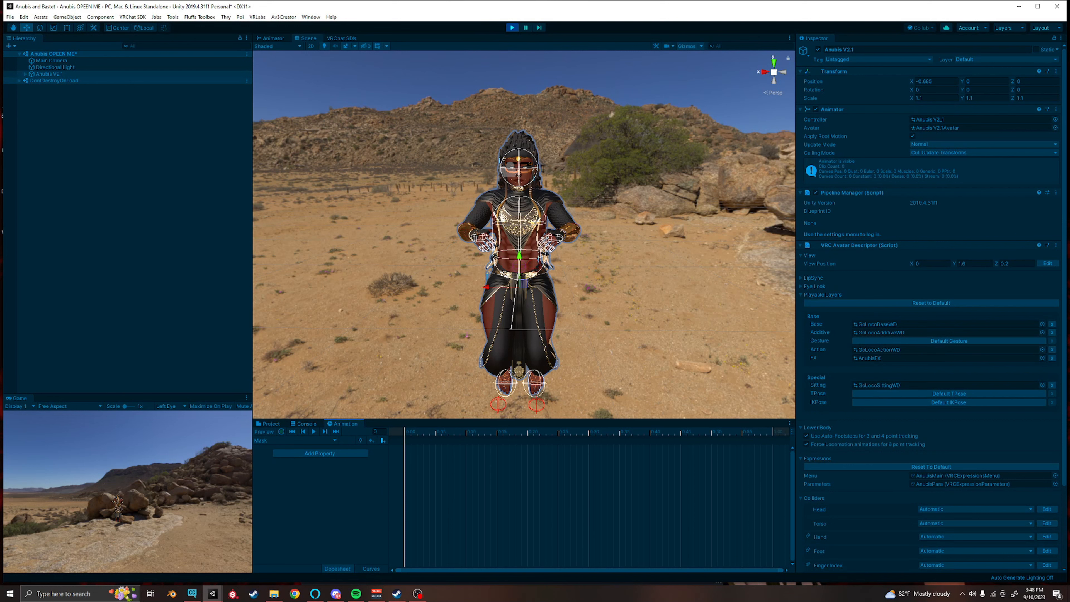
Step: Record a keyframe at frame 0 of the Mask clip that enables the Acc. - Anubis Set Mask object under Anubis V2.1
click(25, 74)
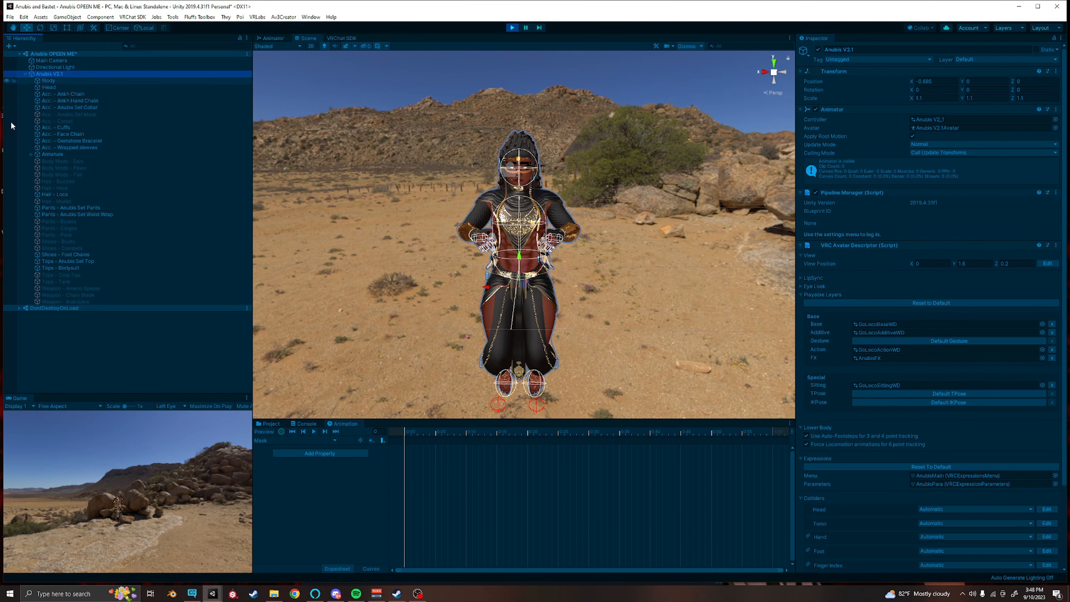
click(281, 432)
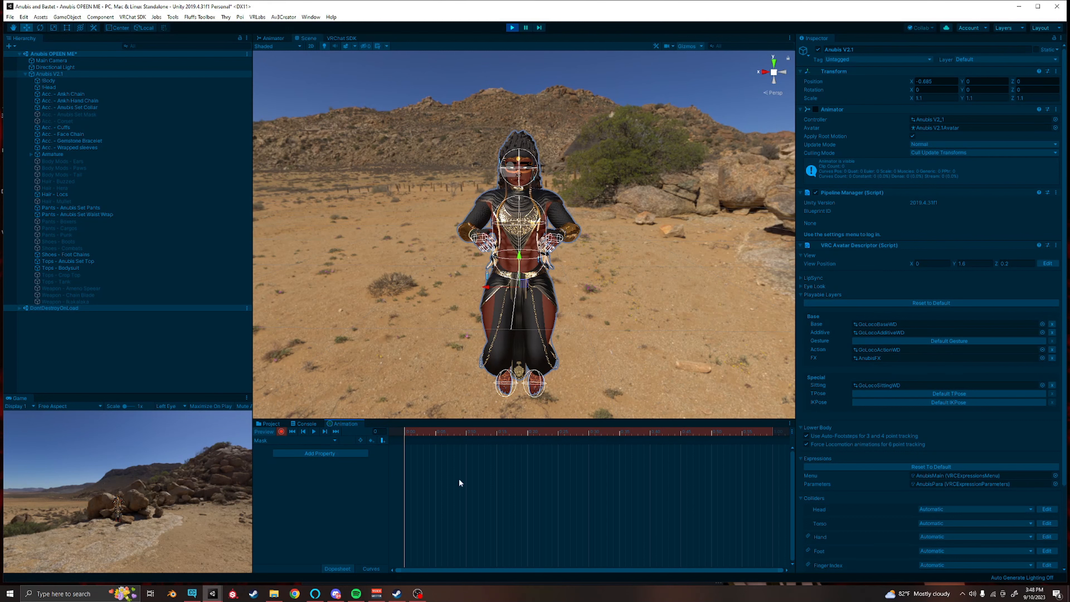
click(69, 114)
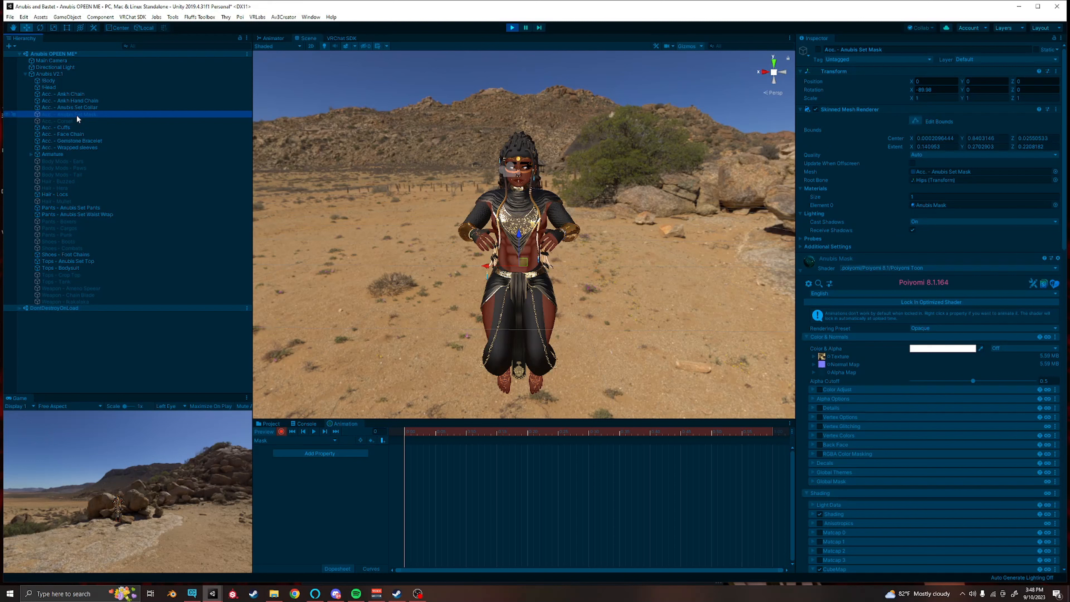
click(819, 49)
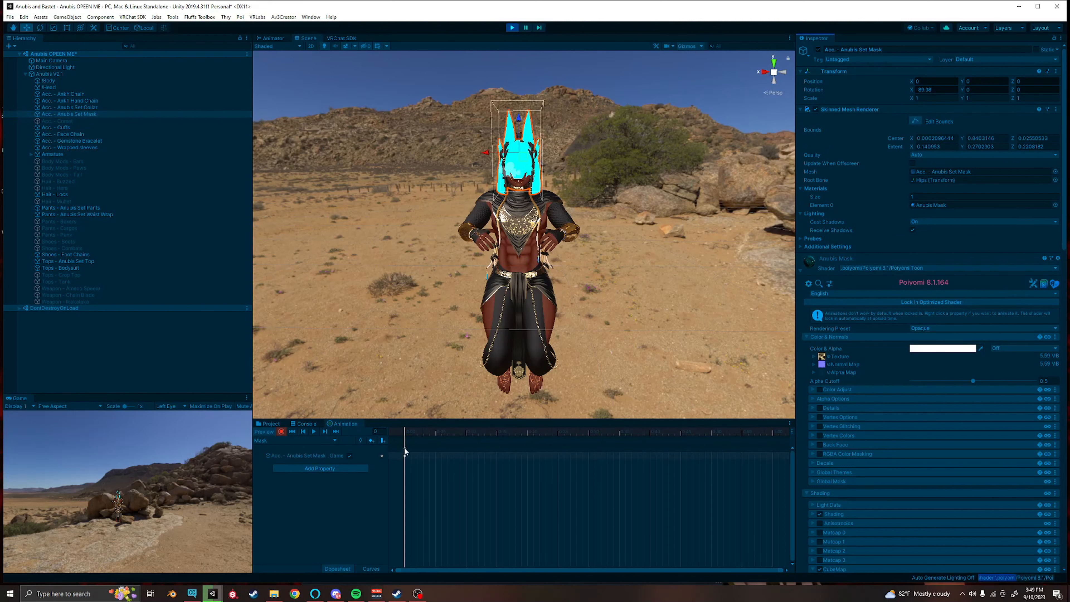
click(281, 431)
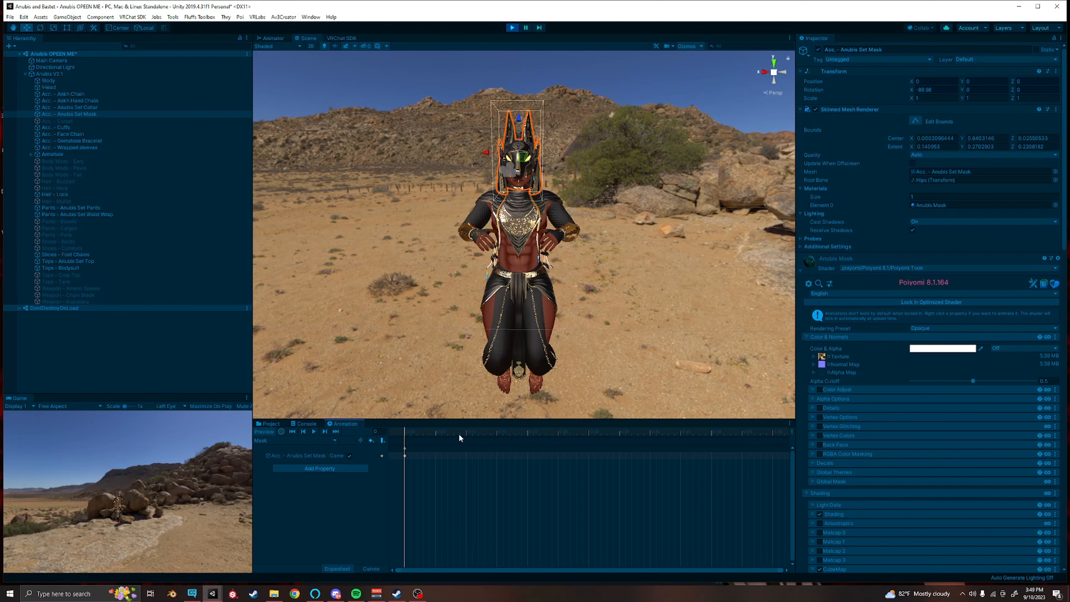
Step: Record a keyframe at frame 5 that disables Acc. - Anubis Set Mask, and check both keyframes on the timeline
click(436, 431)
click(819, 50)
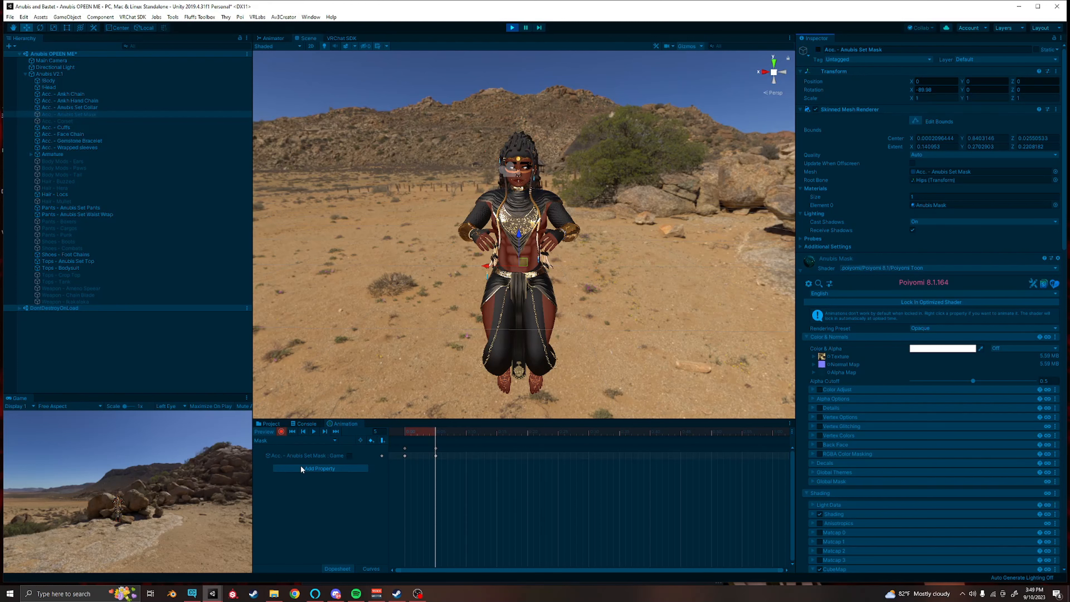
click(281, 432)
click(404, 433)
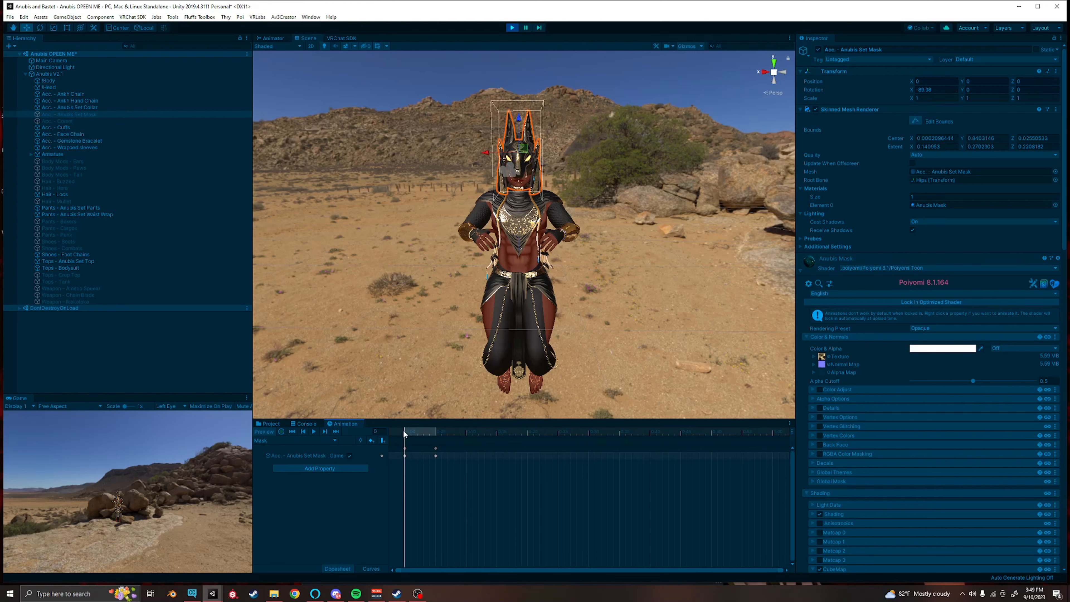
click(437, 430)
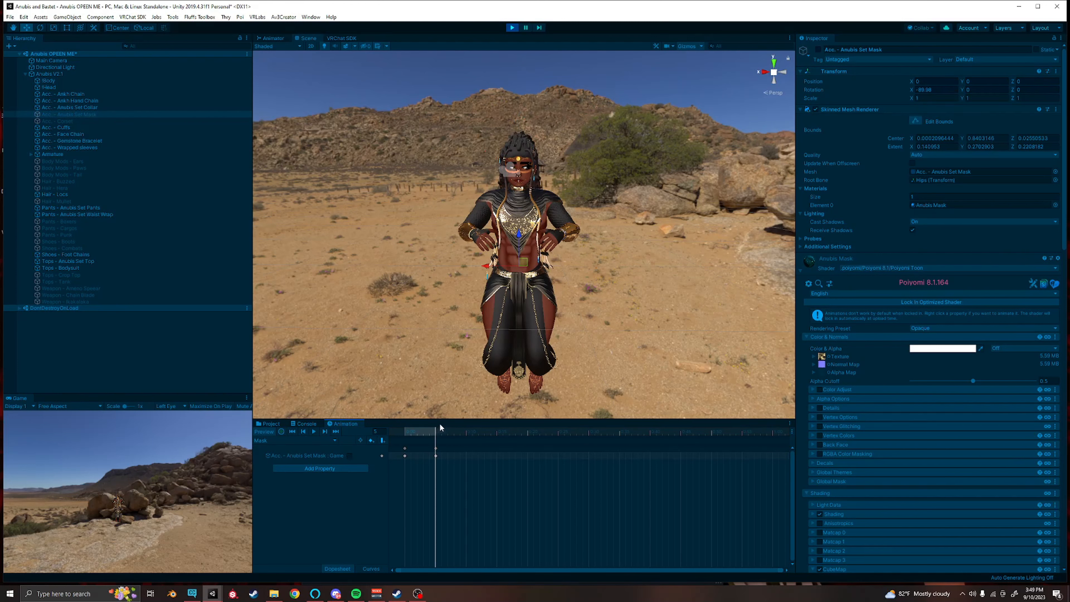
Step: Exit Play mode and open the Mask layer of the AnubisFX controller assigned to Anubis V2.1
click(512, 27)
click(46, 74)
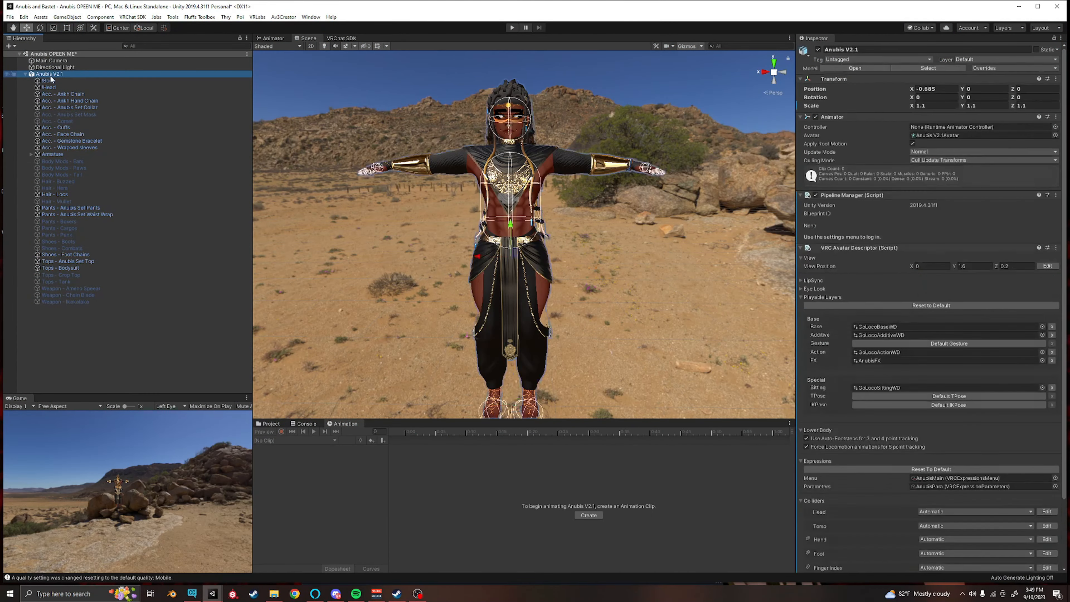
double_click(900, 361)
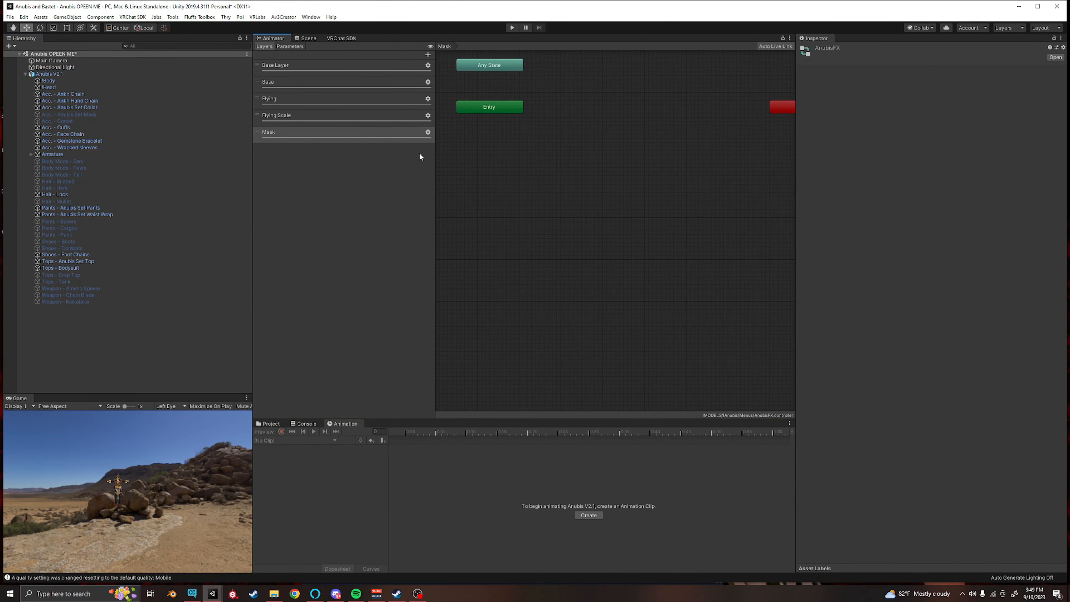
click(341, 137)
Step: Turn off Loop Time for the Mask animation clip in the Anis folder
click(270, 424)
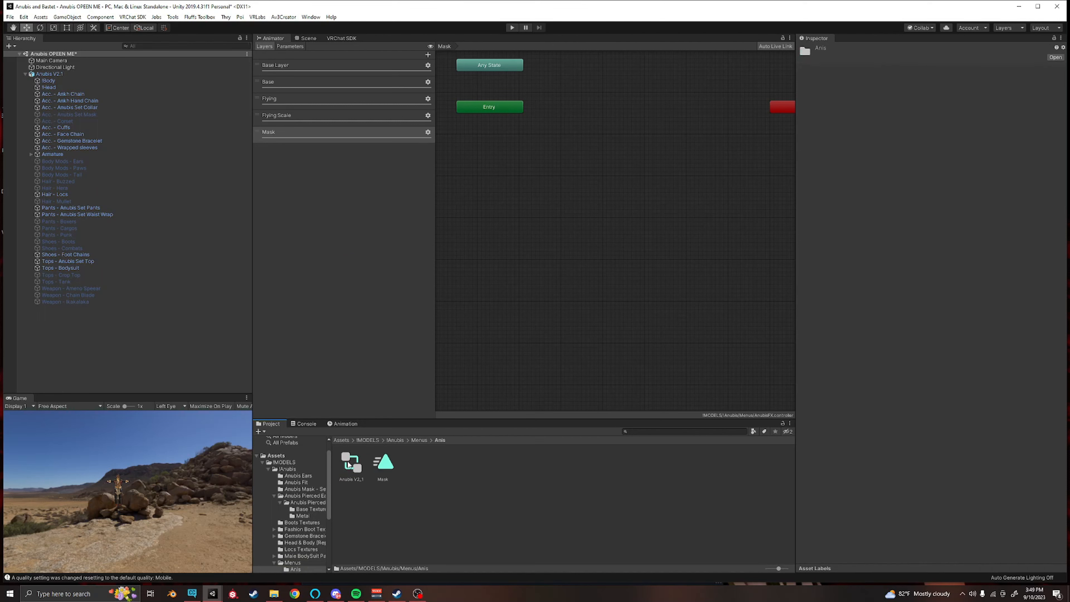
click(388, 467)
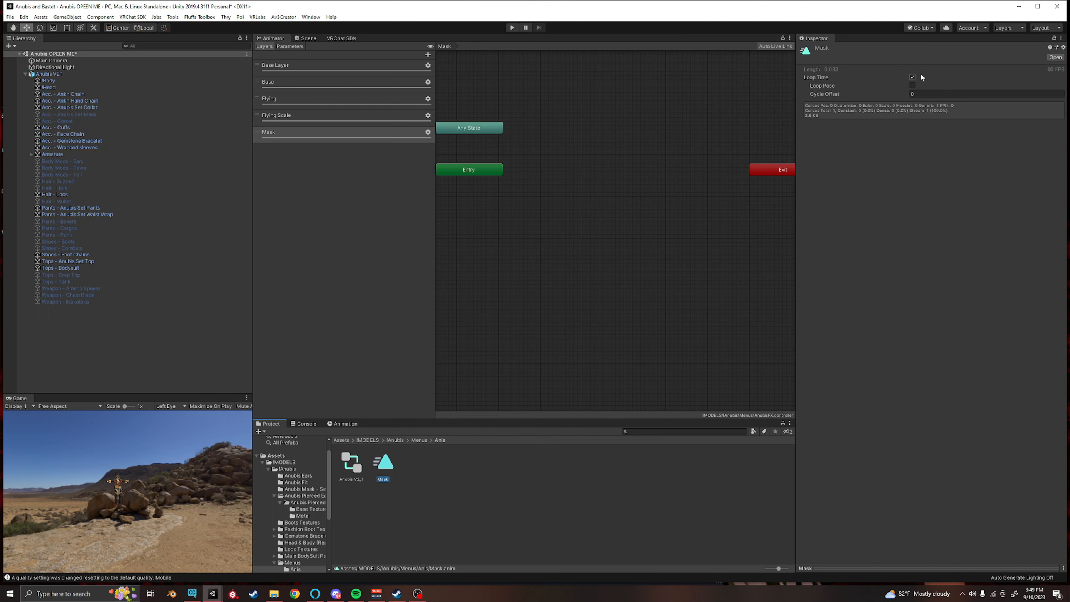
click(913, 77)
Step: Add the Mask clip to the Mask layer twice as two states and stack them one above the other
drag(725, 266, 560, 120)
drag(569, 195, 611, 190)
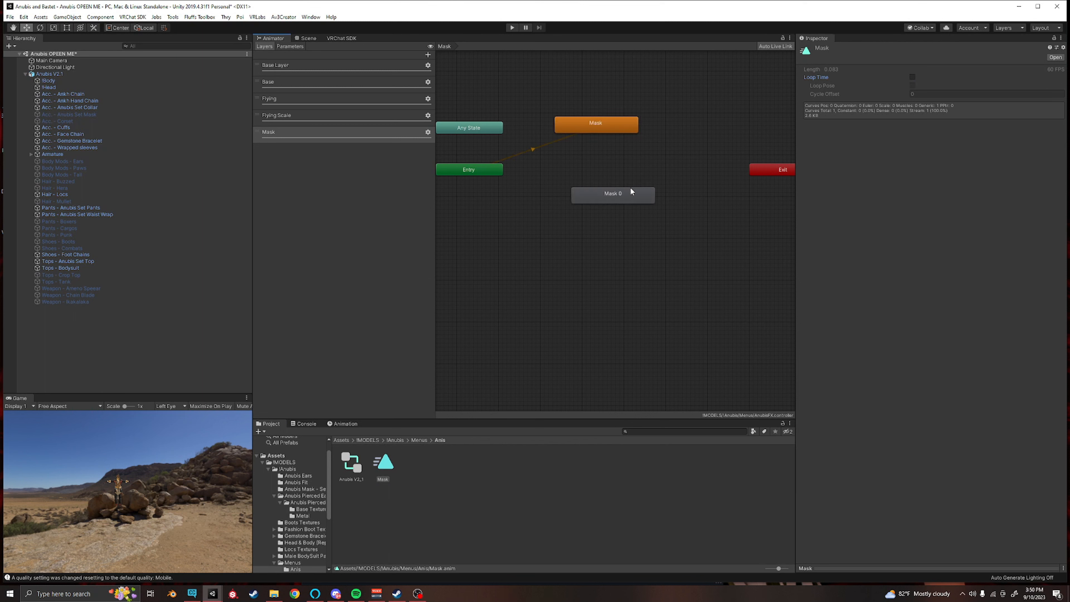
drag(603, 127, 601, 135)
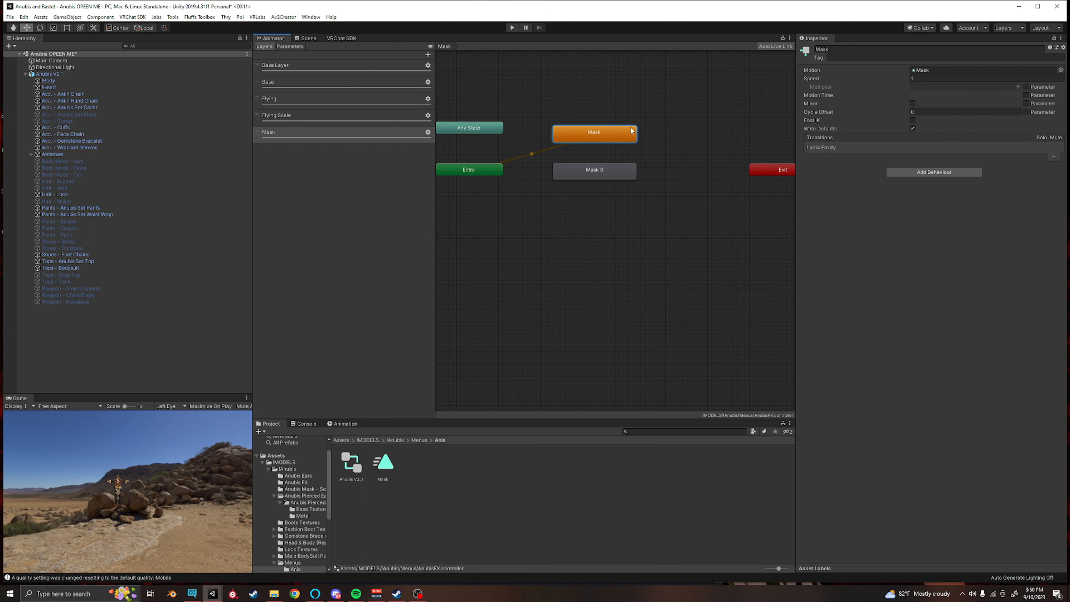
Step: Set the speed of the Mask 0 state to -1
click(590, 174)
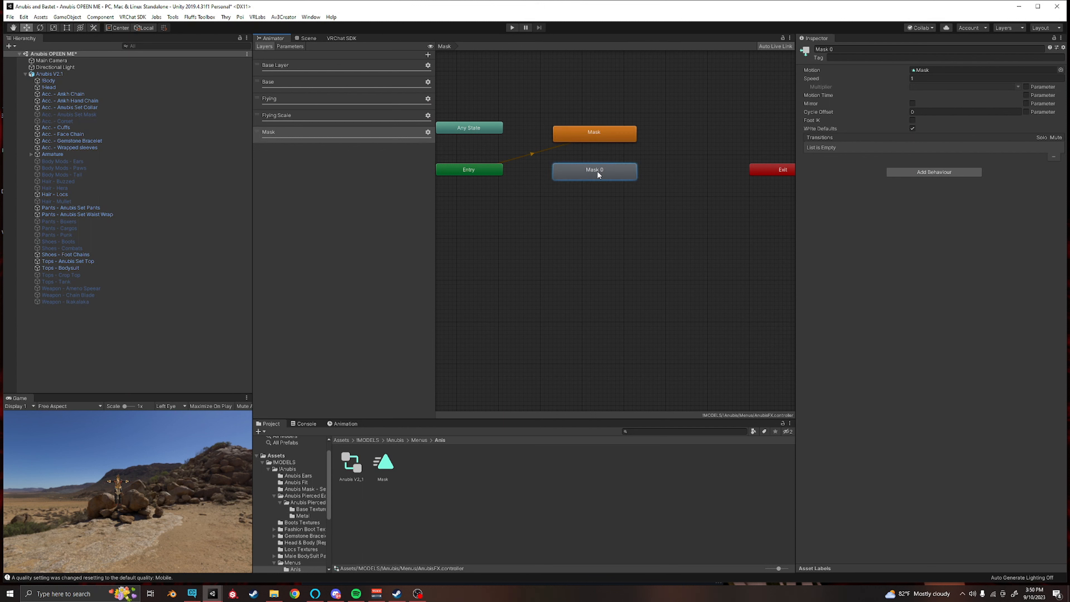
click(899, 79)
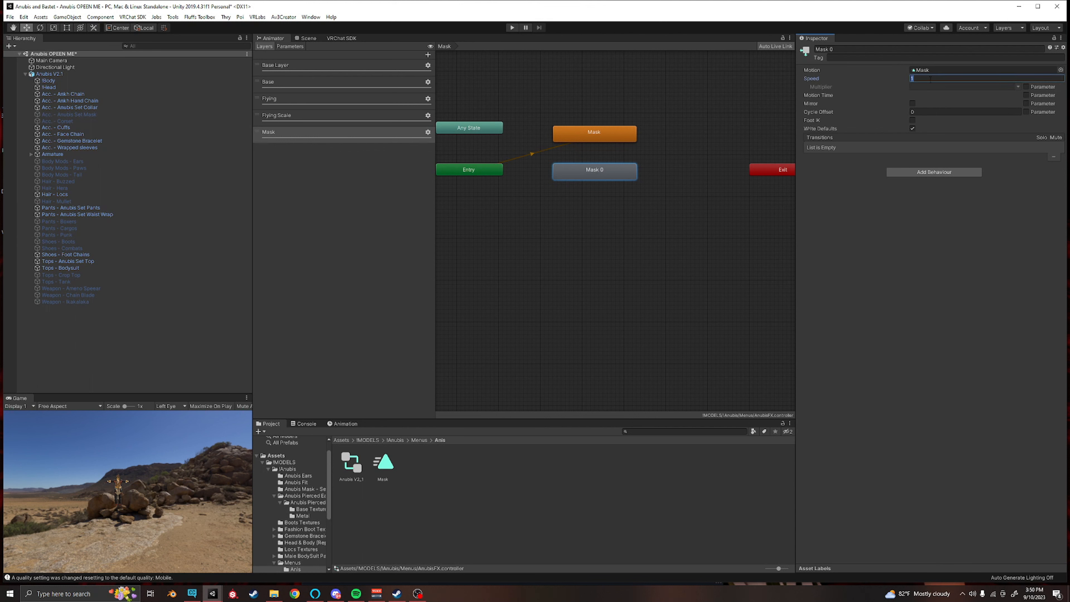
text(-1)
Step: Create transitions in both directions between the Mask and Mask 0 states
right_click(594, 133)
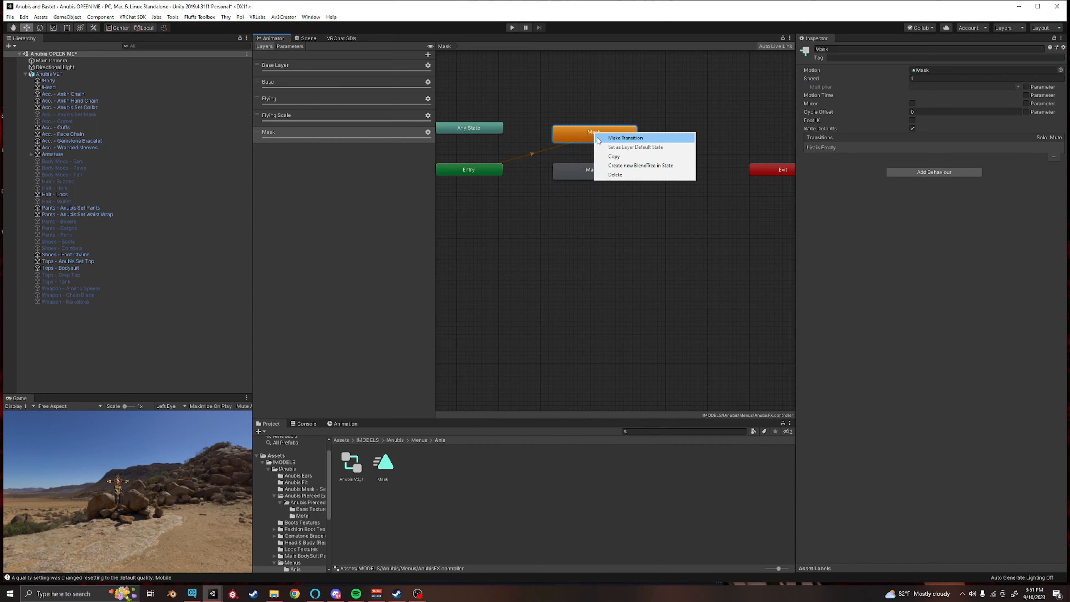
click(619, 139)
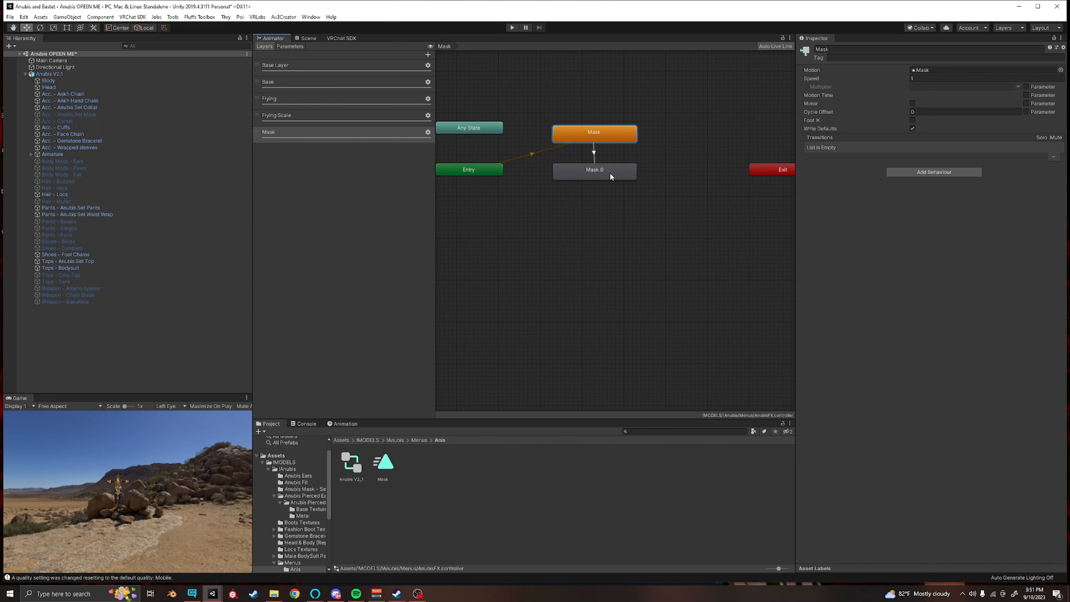
click(592, 171)
click(600, 173)
right_click(600, 173)
click(615, 174)
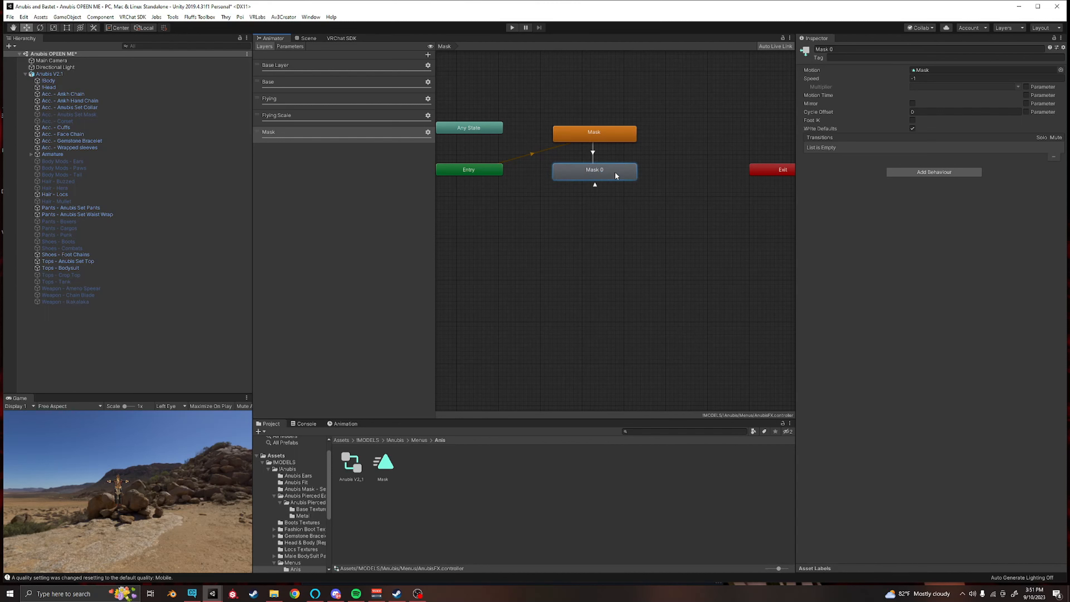
click(605, 135)
Step: For the transition from Mask to Mask 0, turn off Fixed Duration and Has Exit Time and set the transition duration to 0
click(591, 156)
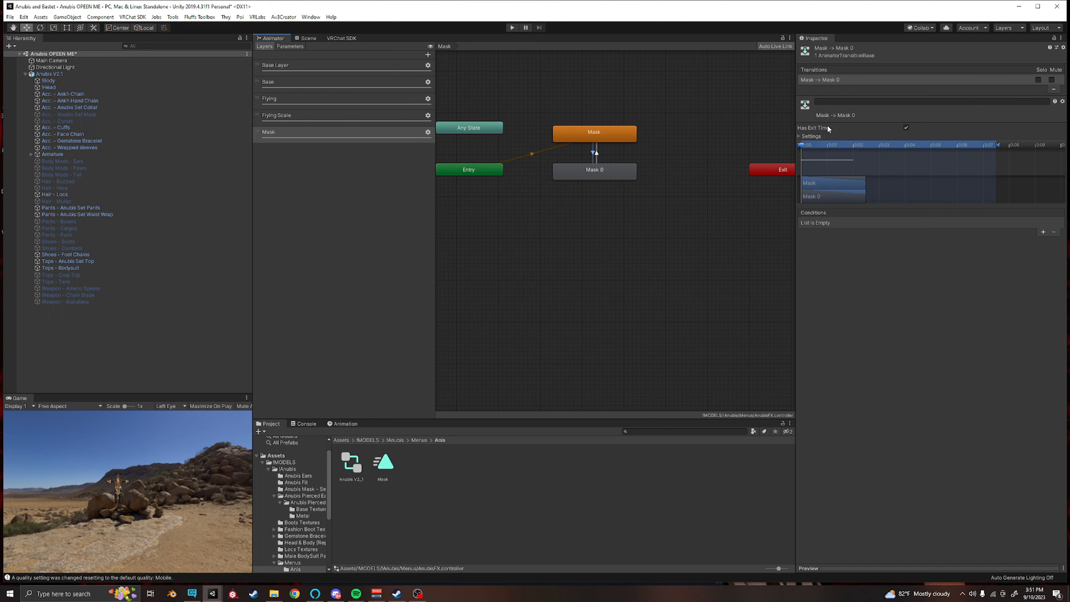
click(799, 136)
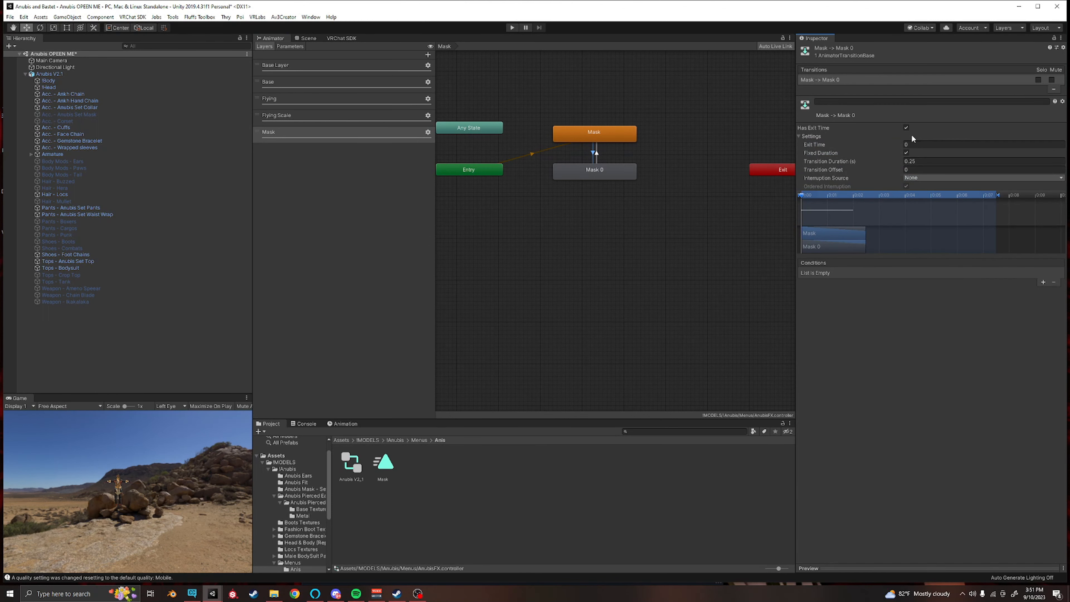
click(906, 152)
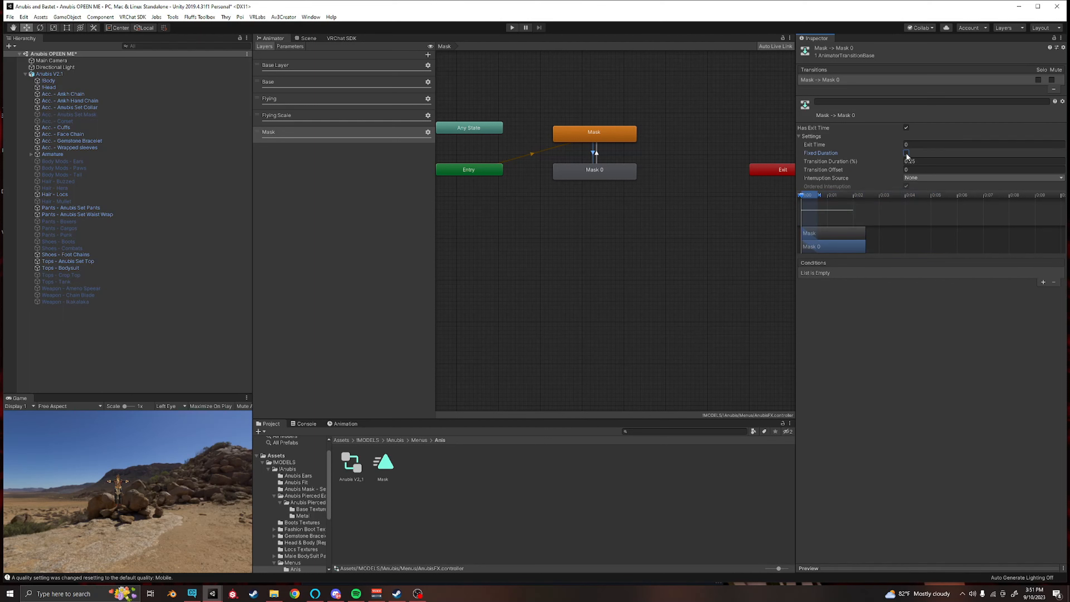
click(922, 161)
text(0)
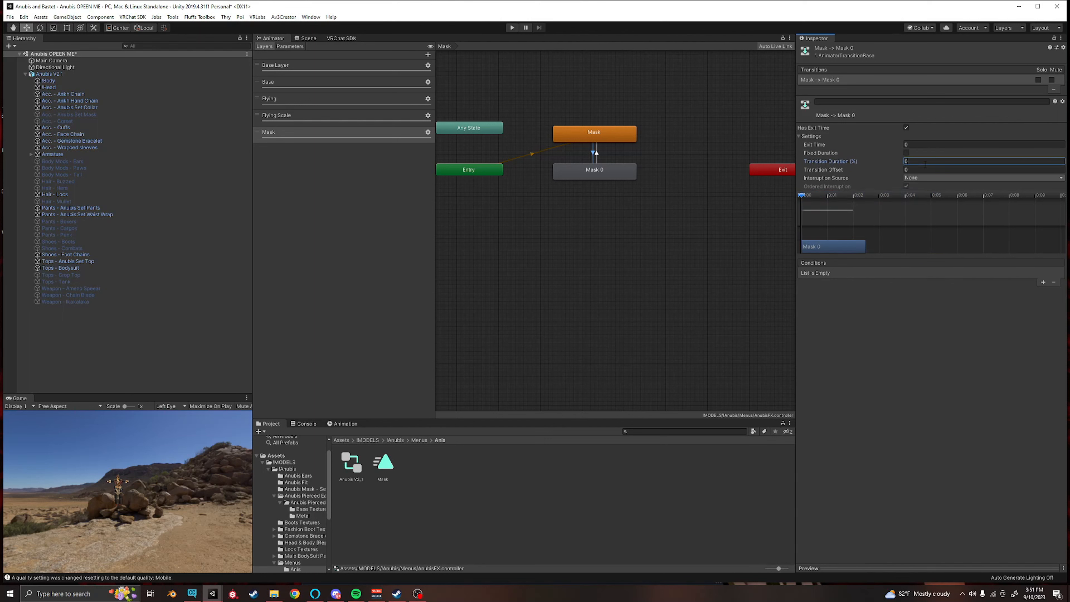
click(906, 127)
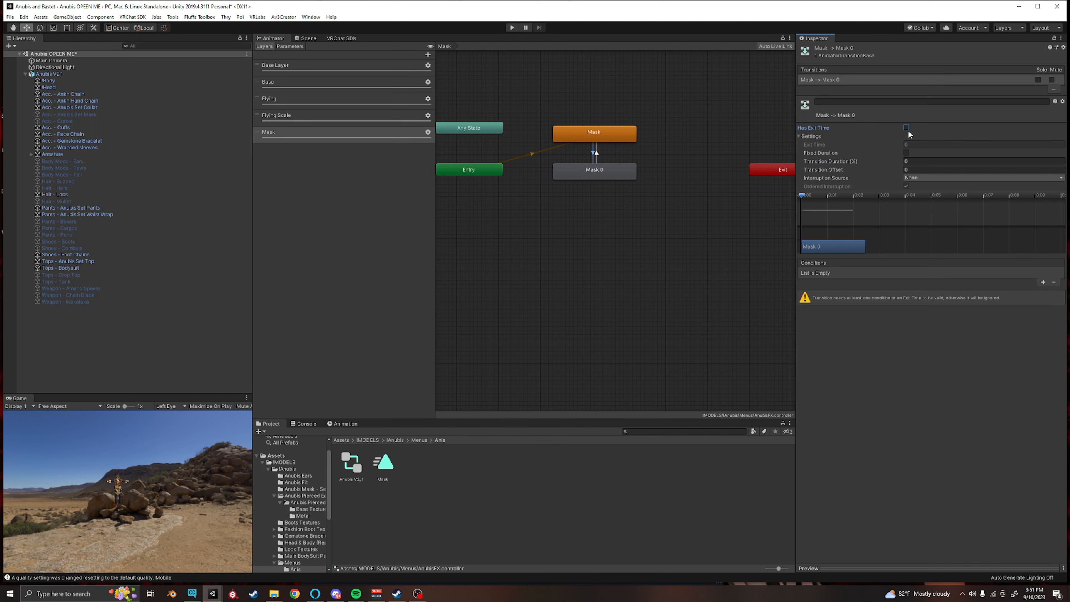
click(798, 136)
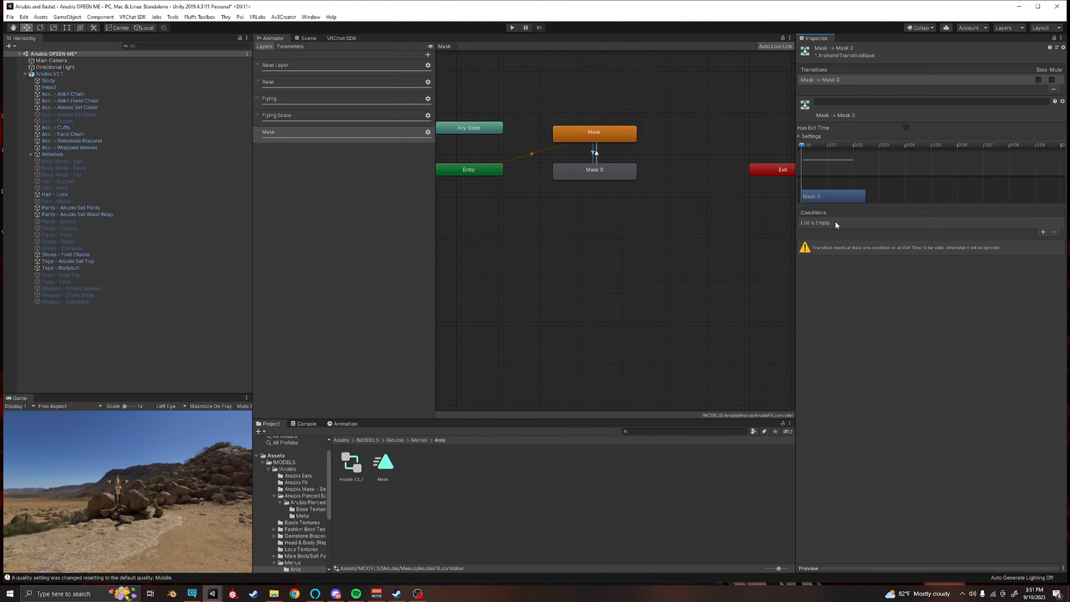
Step: Add a condition to the Mask to Mask 0 transition requiring the Mask parameter to be true
click(1042, 233)
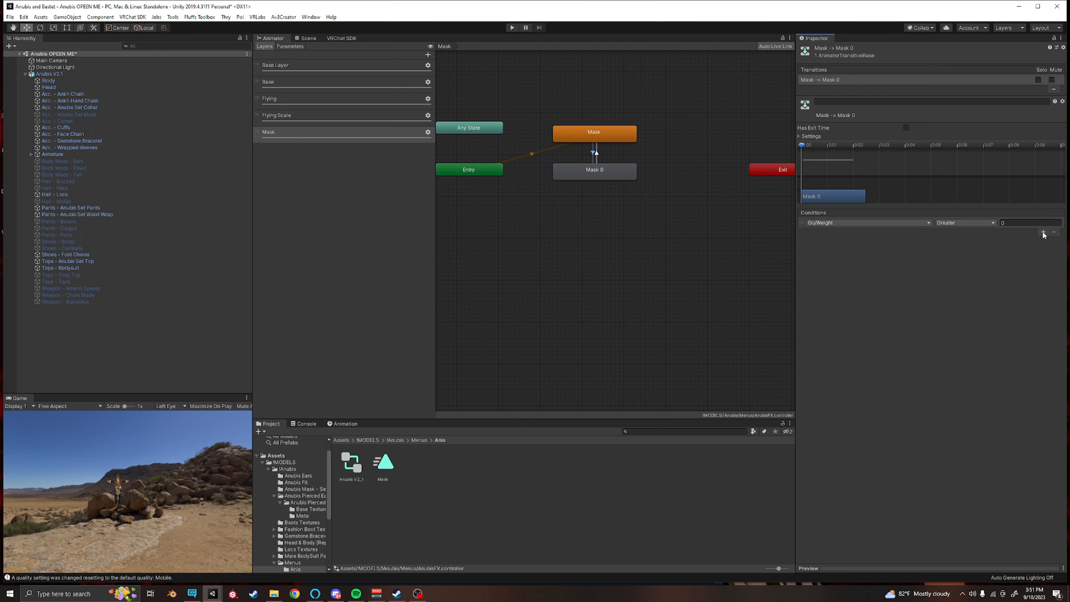
click(871, 223)
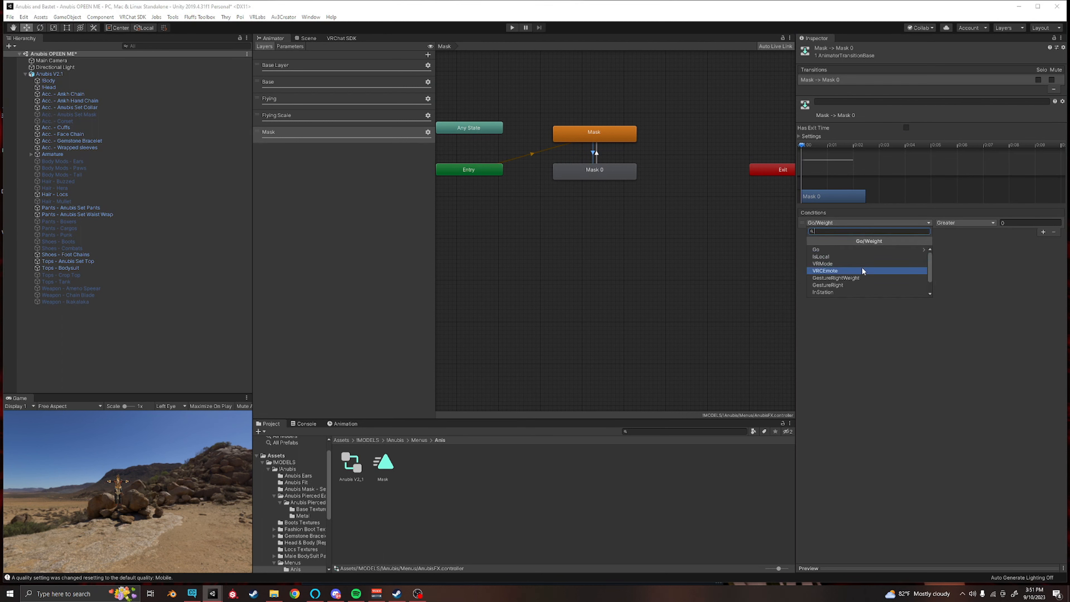
scroll(861, 267, down, 3)
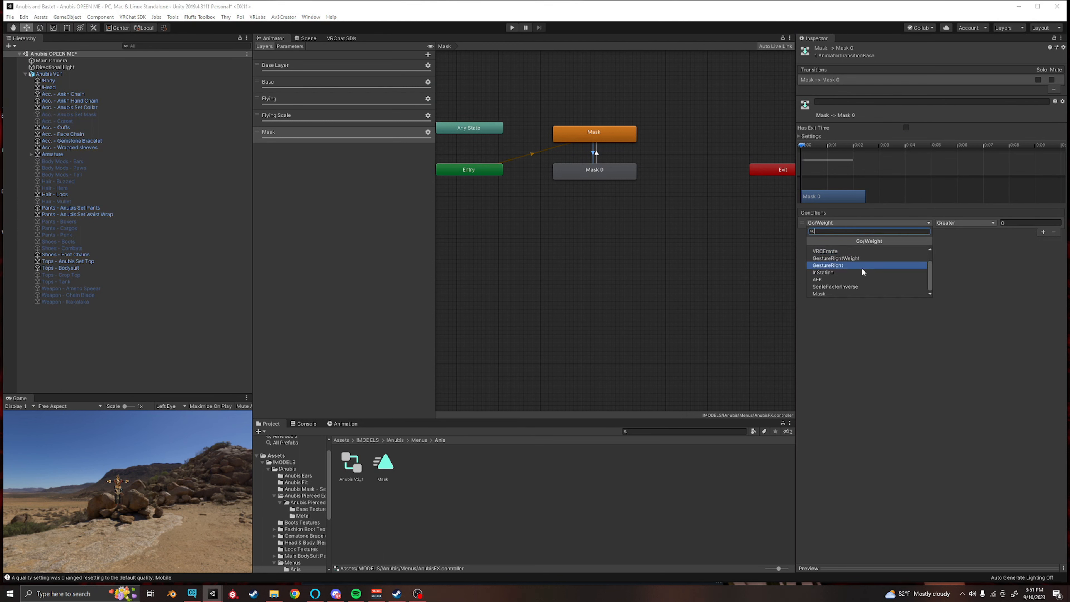
click(826, 294)
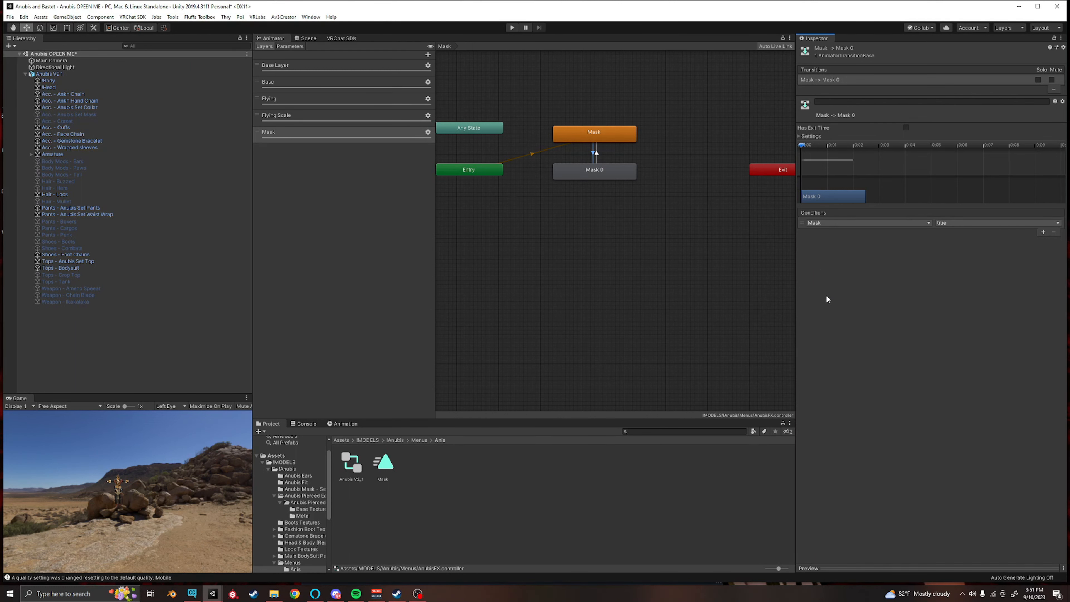
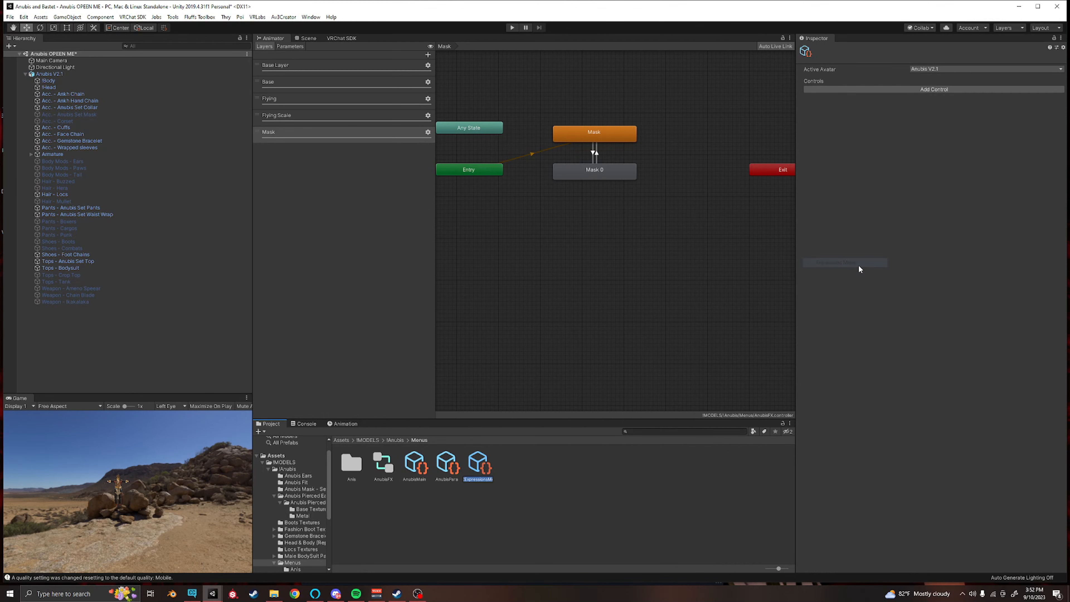
Step: Name the new expressions menu asset in the Menus folder Clothing
text(Clothing)
key(Return)
Step: Name the new control in the AnubisMain menu Clothing and set its type to Sub Menu
click(409, 475)
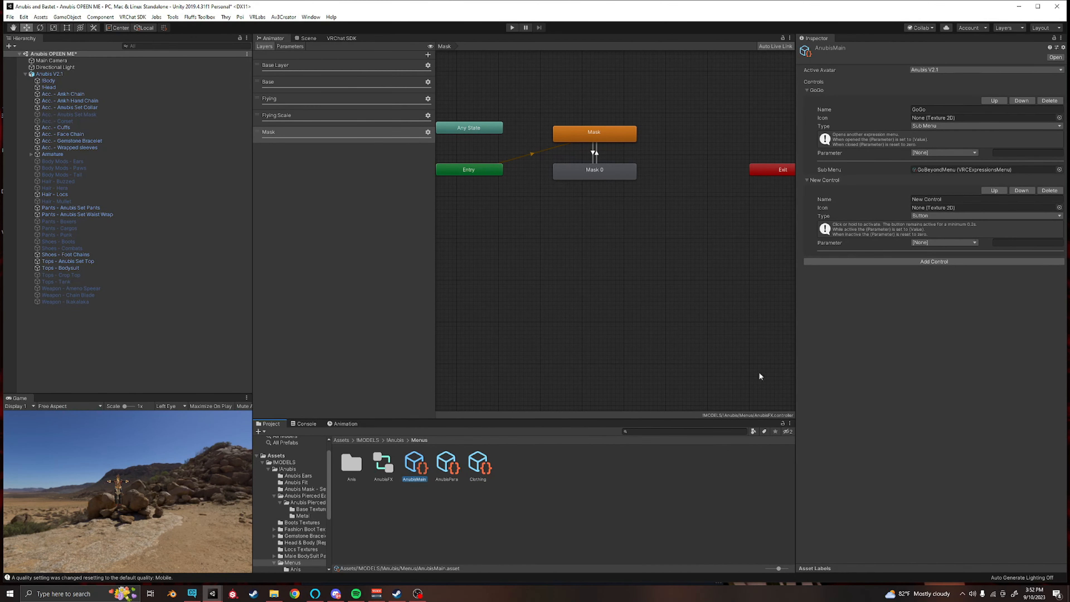
click(969, 199)
text(Clothinh)
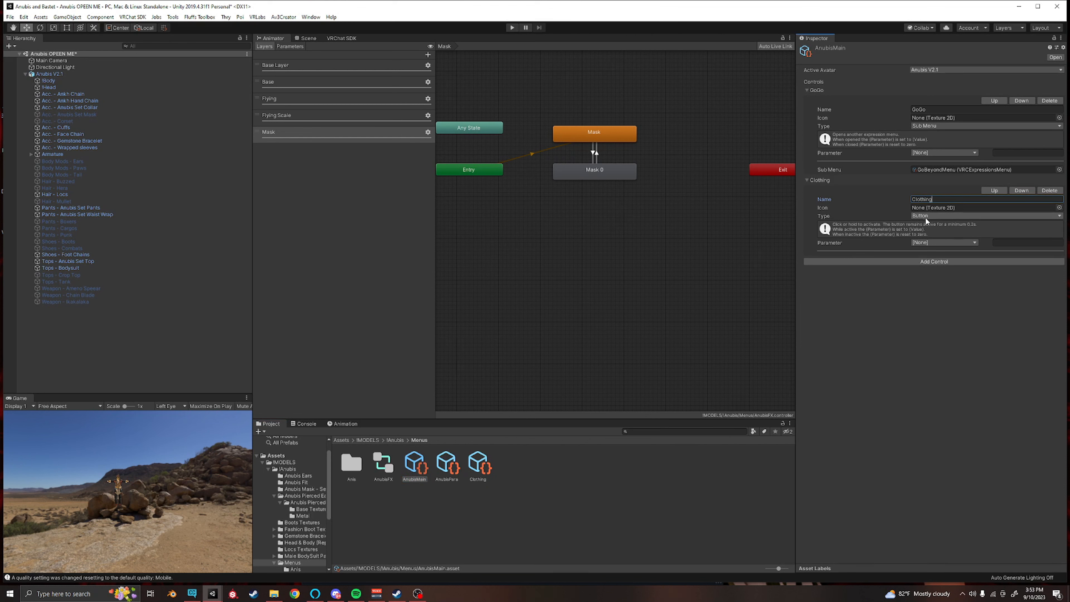
click(925, 218)
click(927, 244)
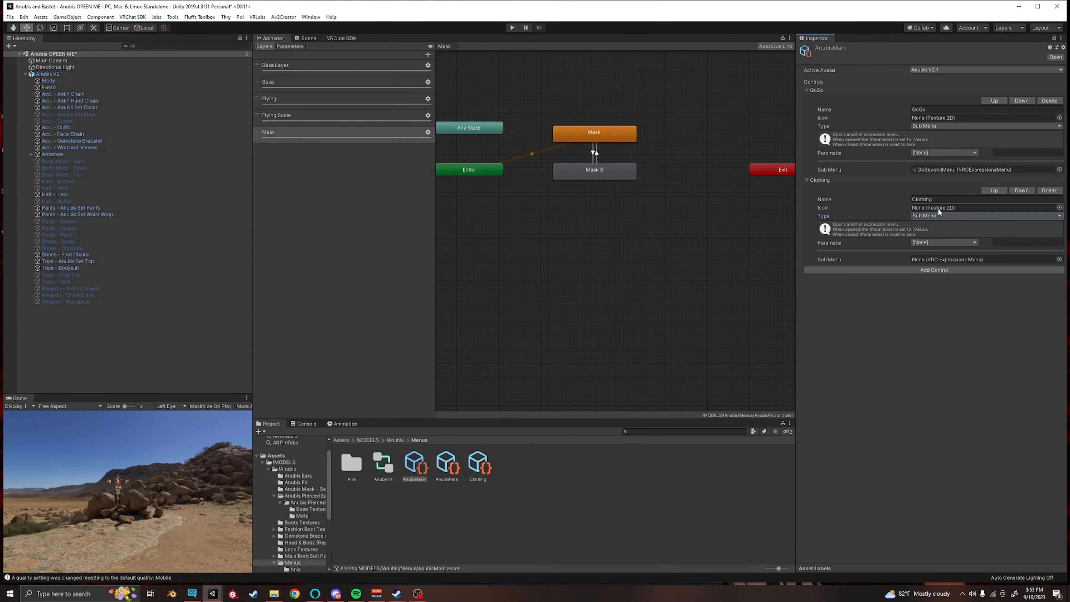
Step: Rename the Clothing menu asset and its AnubisMain control to Accessories, and assign that asset as the control's sub menu
click(484, 459)
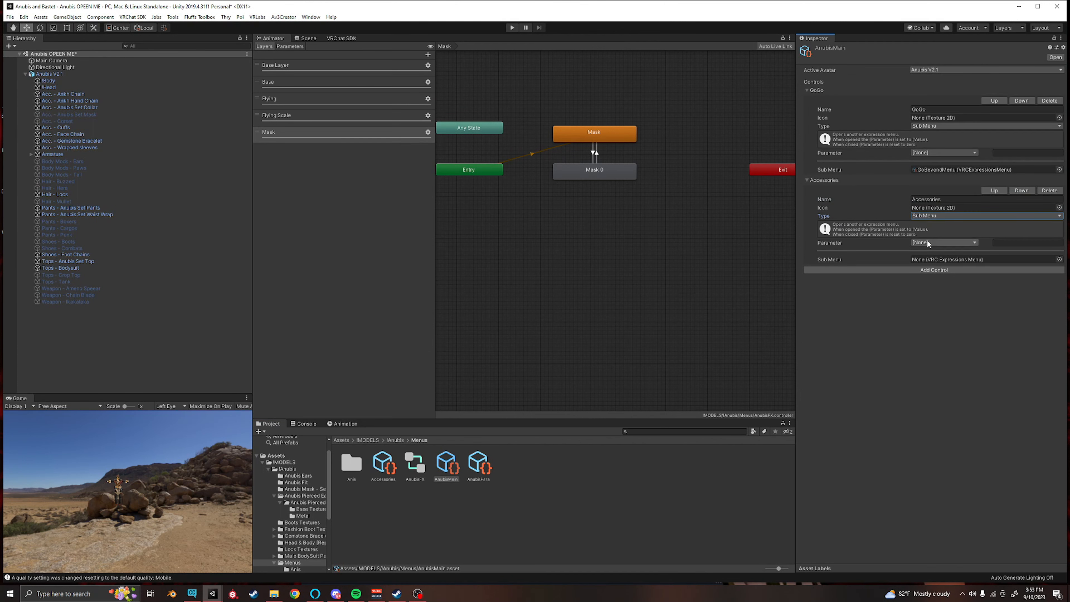
drag(382, 467, 978, 262)
Step: Add a control named Mask to the Accessories menu, with type Toggle and the Mask bool parameter
click(384, 465)
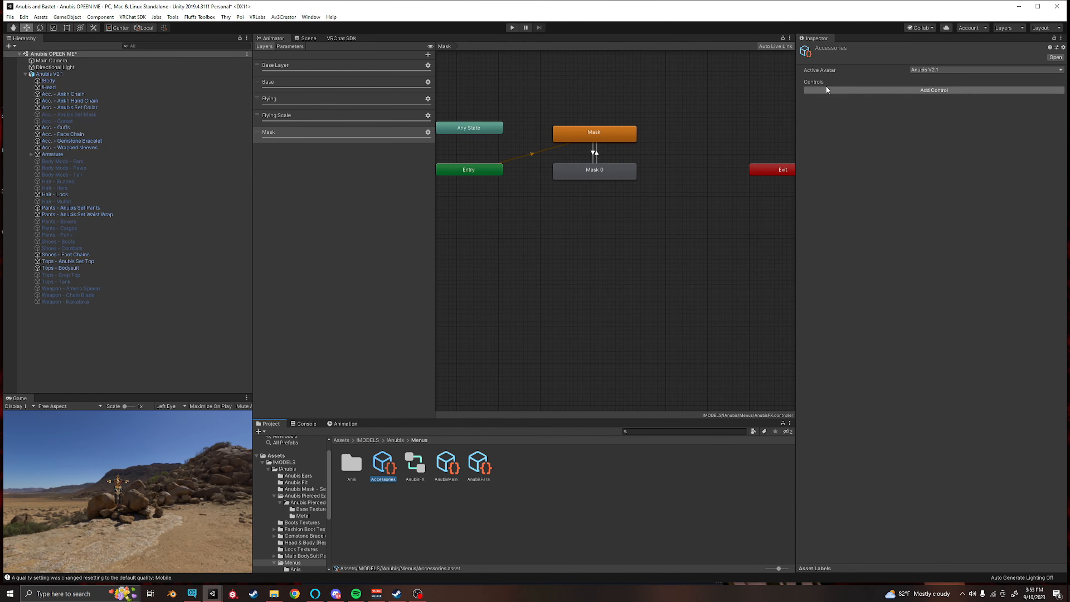
click(846, 90)
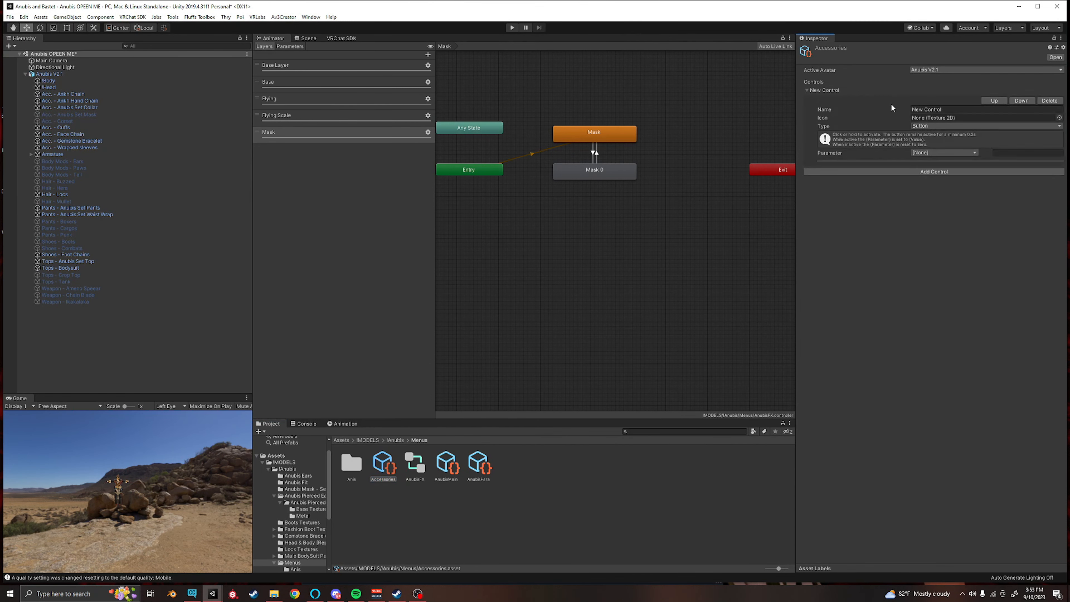
click(969, 110)
text(Mask)
click(939, 125)
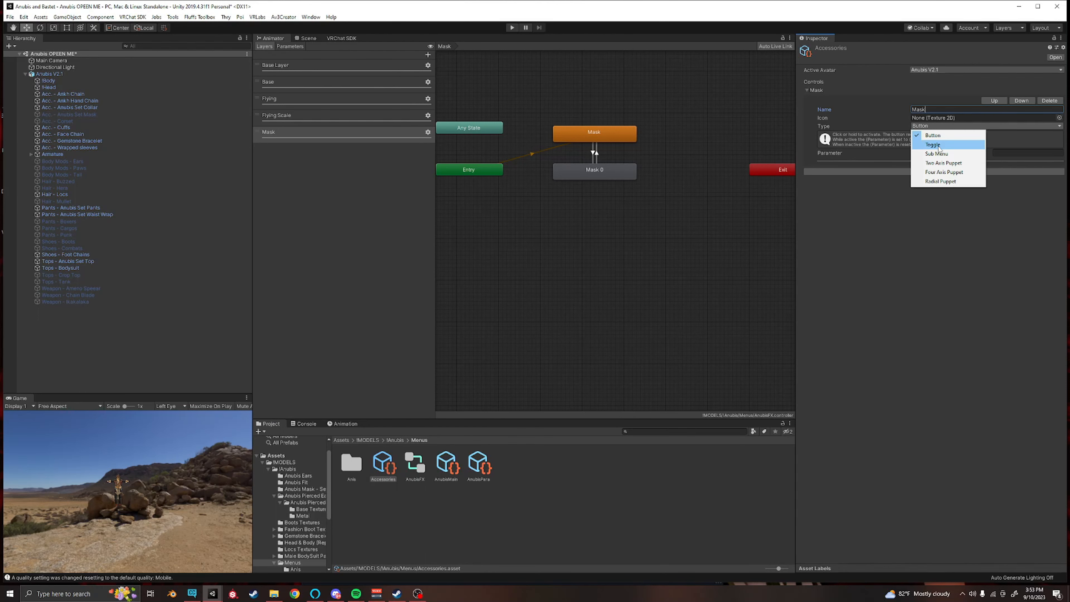
click(939, 145)
click(923, 153)
click(932, 209)
Step: Add the Gesture Manager Emulator to the scene and enter play mode with it
click(307, 37)
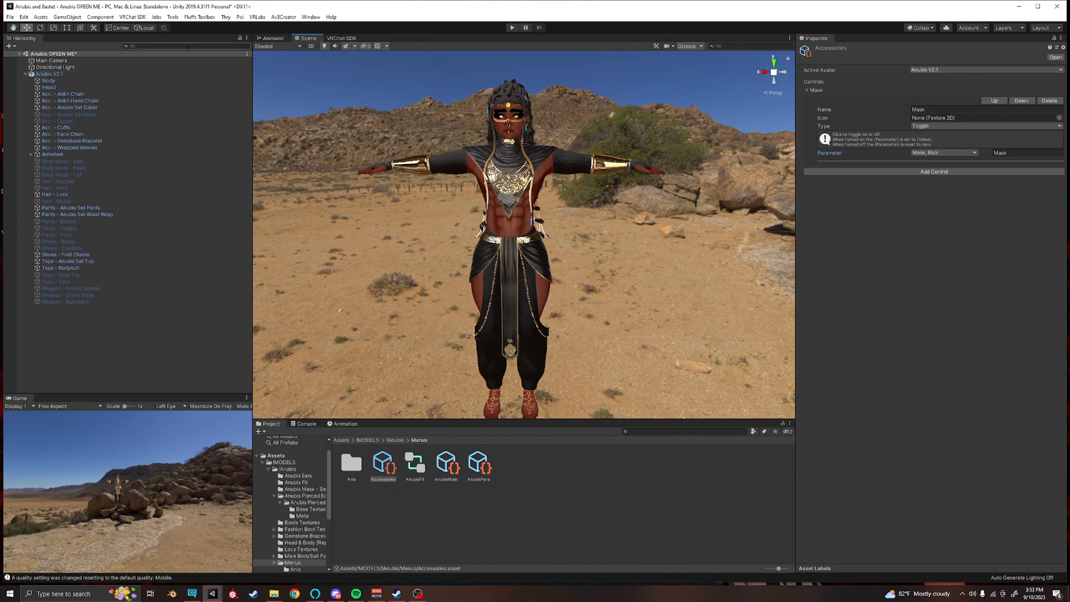
click(173, 17)
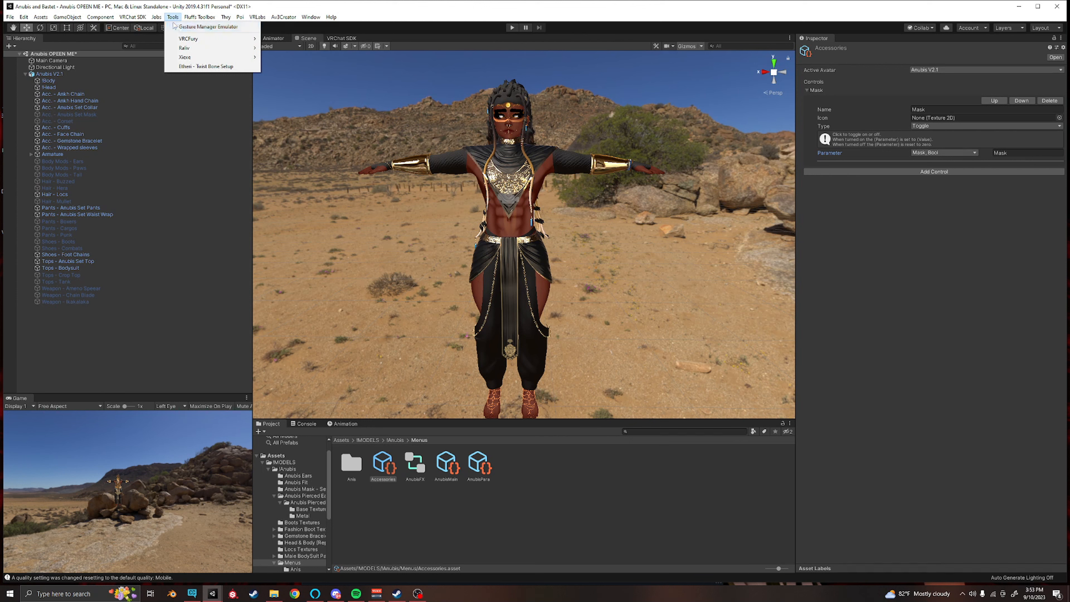
click(188, 26)
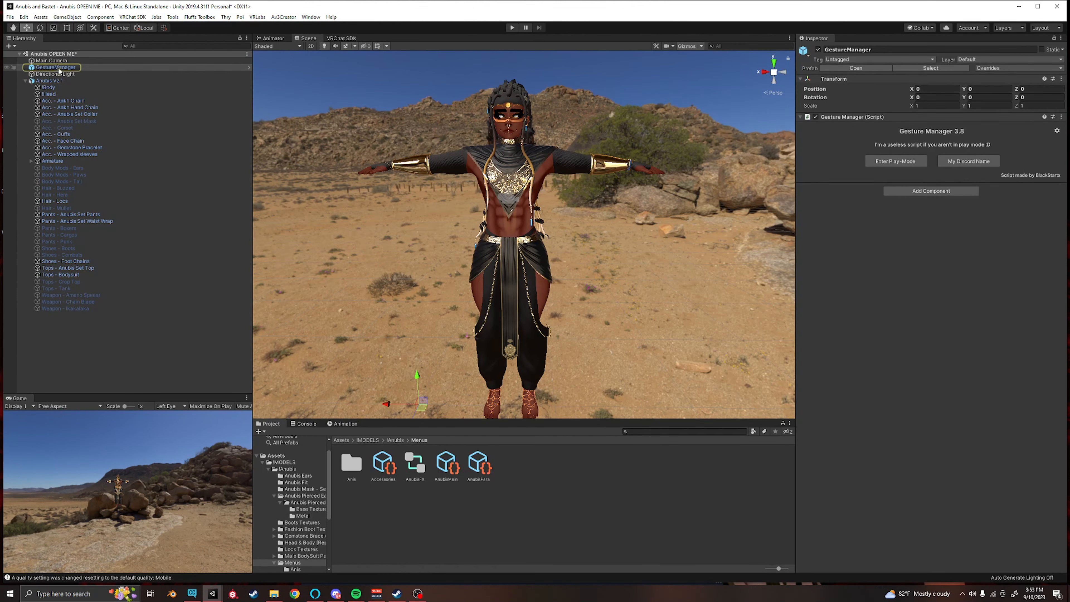
click(890, 163)
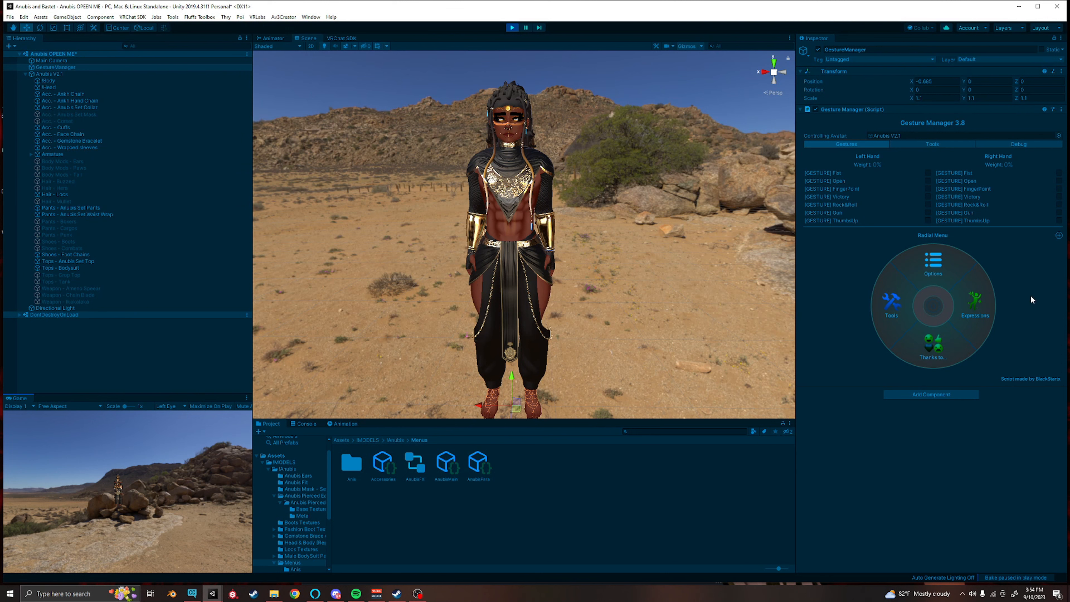
Step: Test the Mask toggle through the avatar's Expressions and Accessories radial menus, viewing the face up close
click(991, 305)
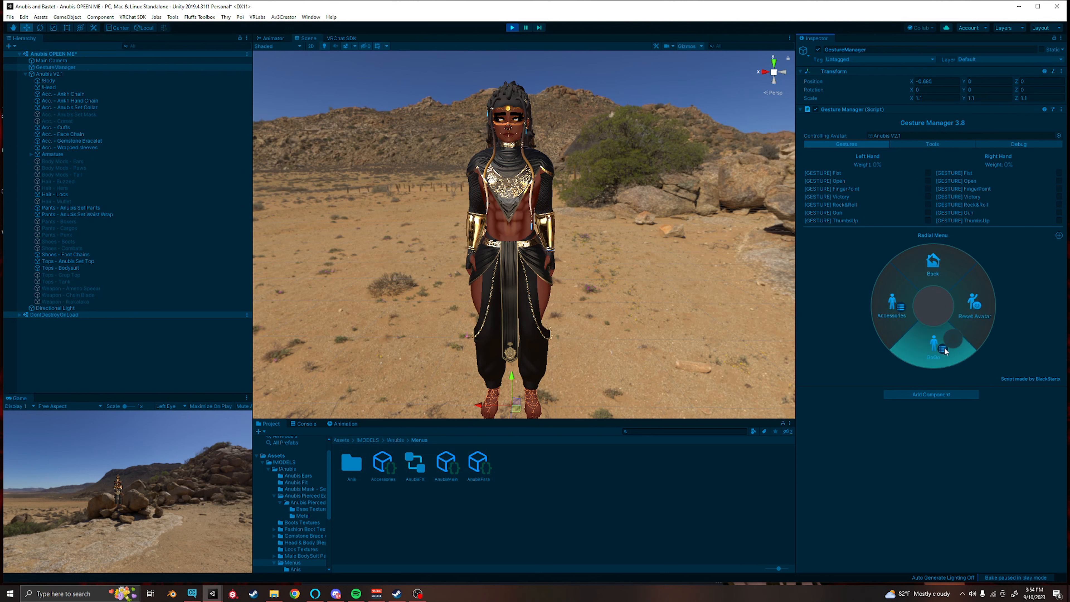
click(888, 303)
click(908, 358)
right_drag(543, 126, 497, 97)
key(d)
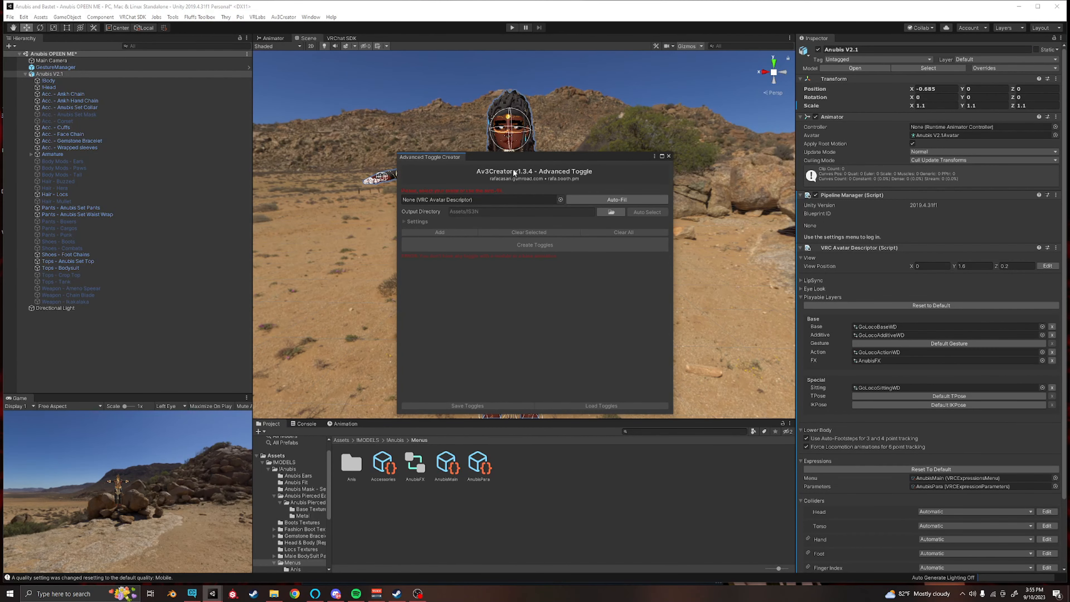
Step: Set Anubis V2.1 as the avatar in the Advanced Toggle Creator, auto-select its output directory and review the settings
drag(502, 156, 499, 137)
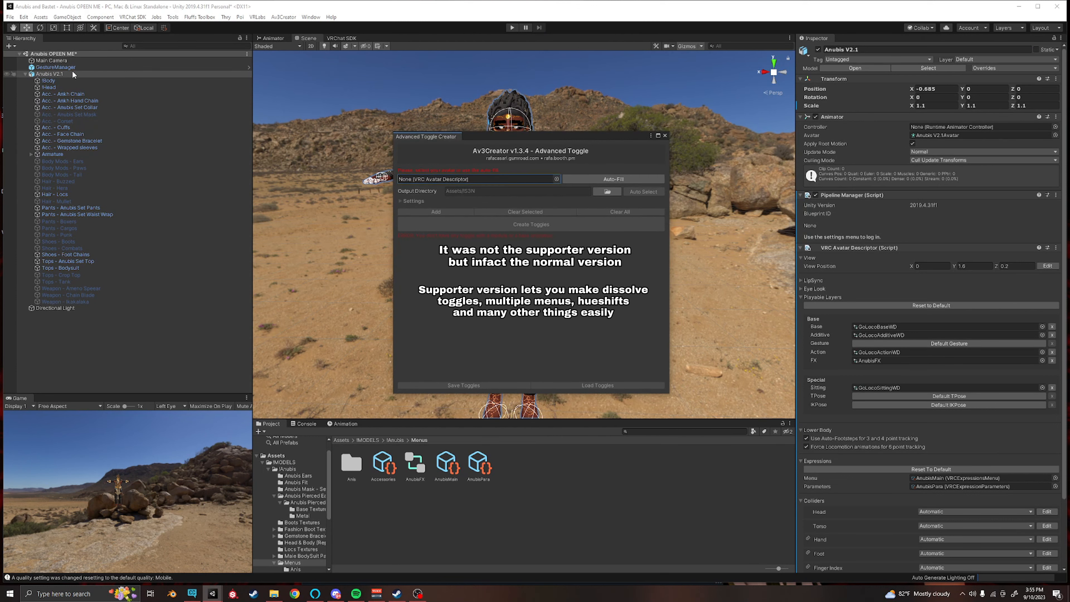
drag(45, 75, 456, 182)
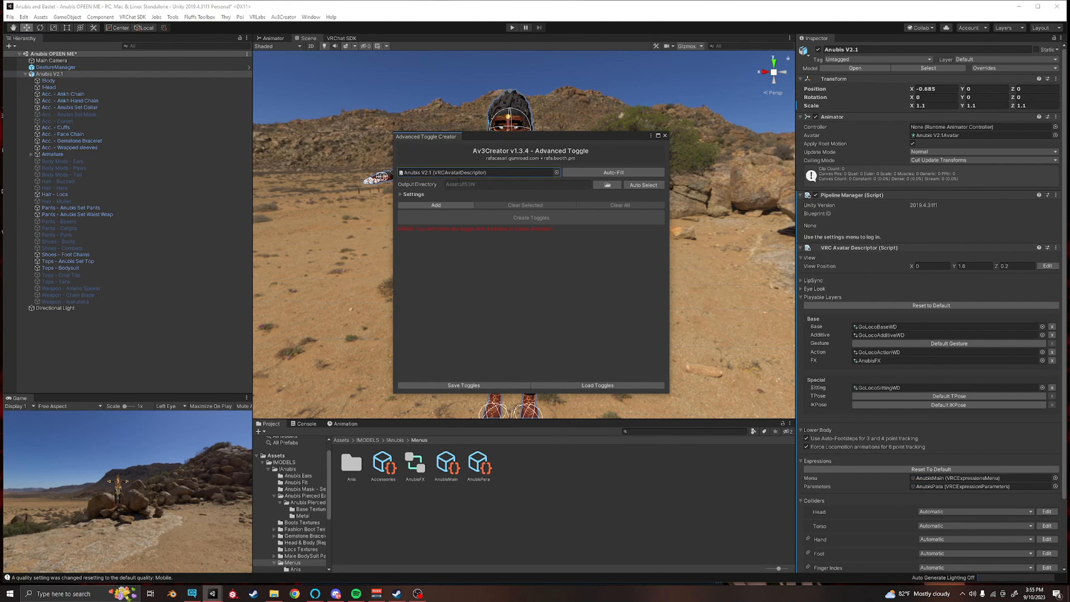
click(639, 185)
click(557, 312)
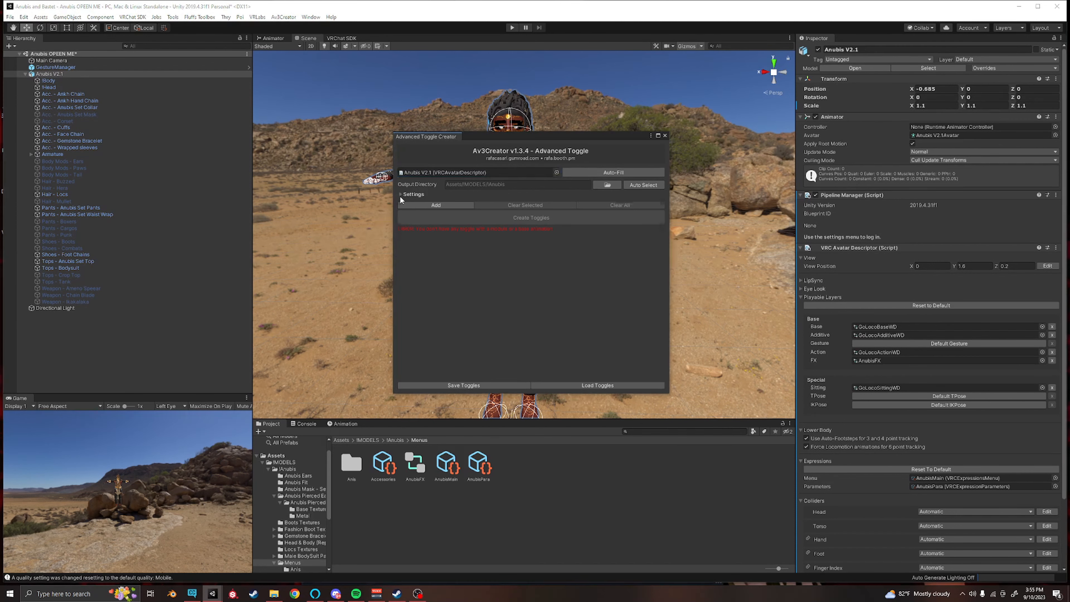
click(401, 194)
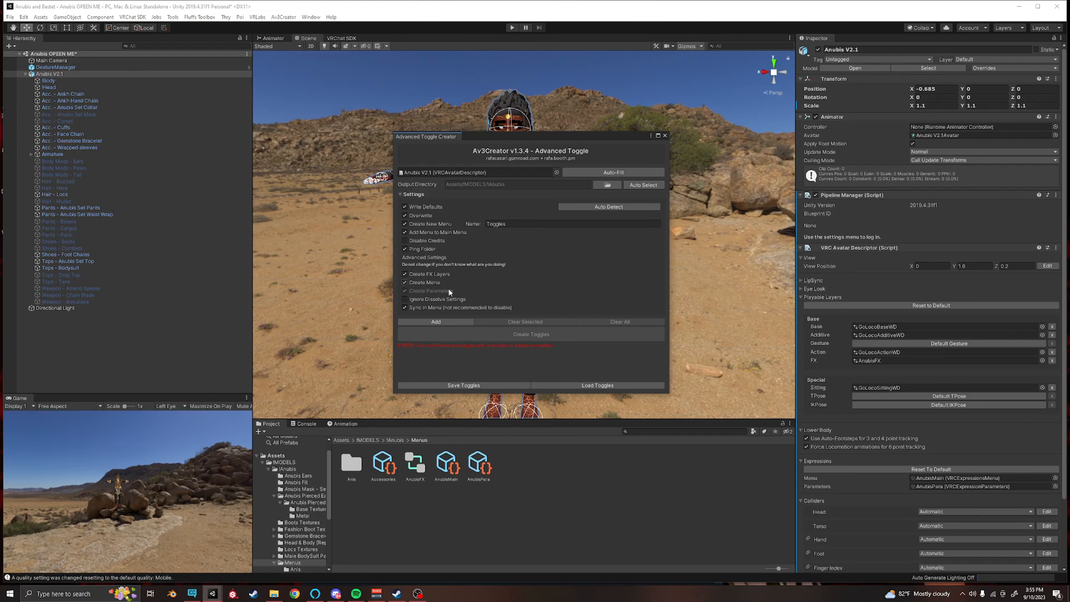
click(401, 194)
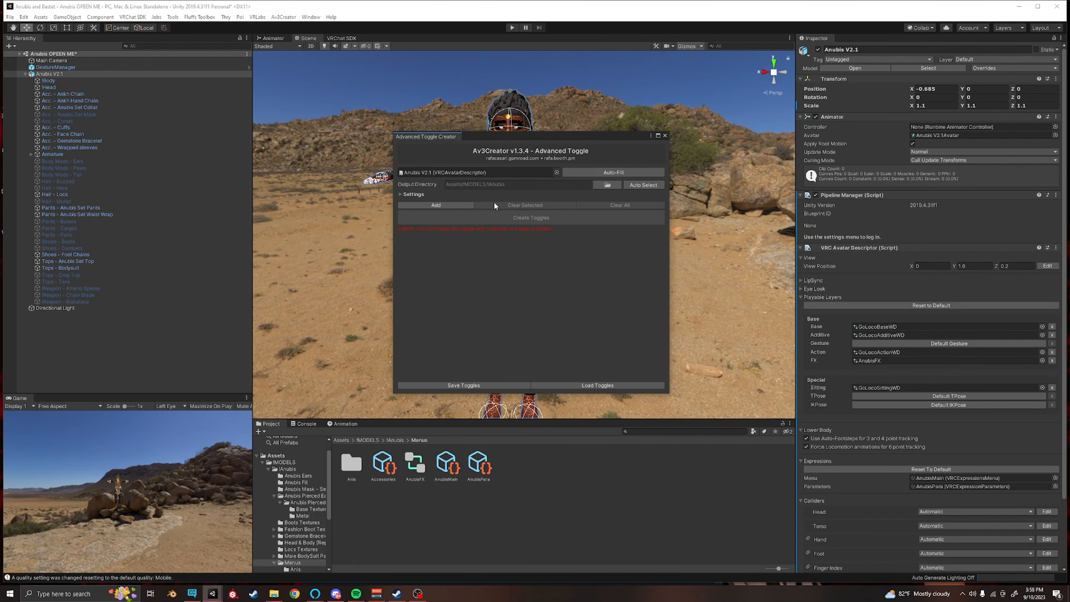
Step: Add a new toggle named Corset in the Advanced Toggle Creator
click(444, 204)
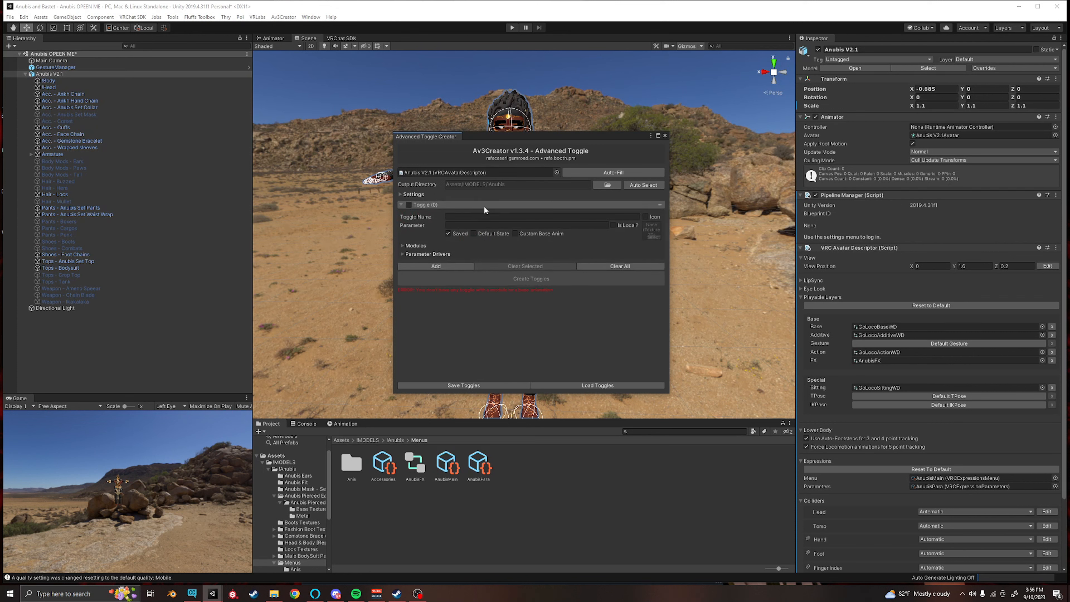
click(461, 214)
text(Corset)
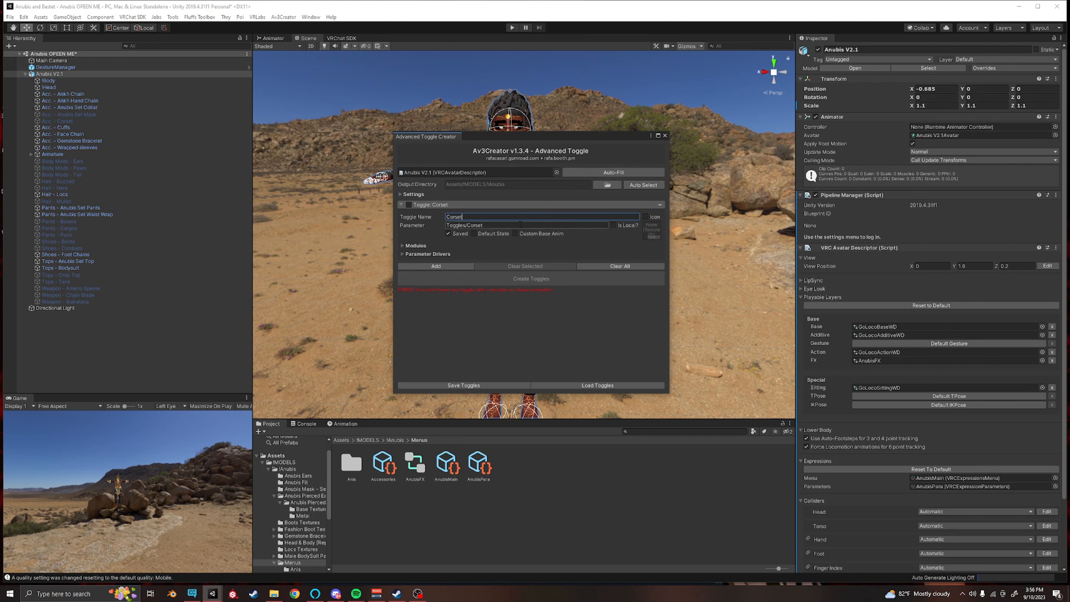
Step: Add a Simple Toggle module to the Corset toggle and assign the Acc. - Corset object to it
click(404, 245)
click(447, 254)
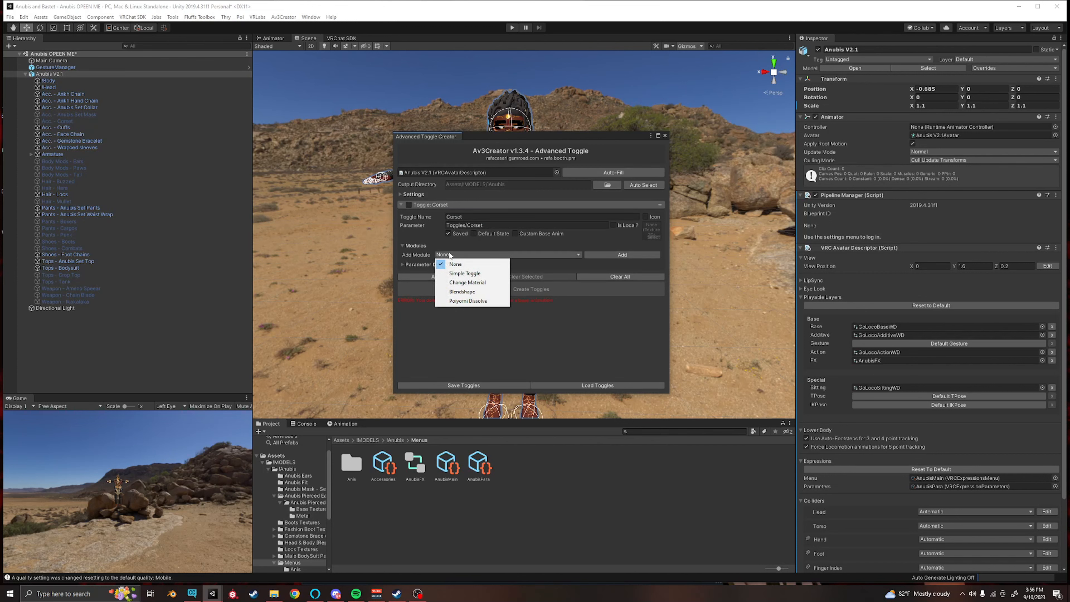
click(464, 273)
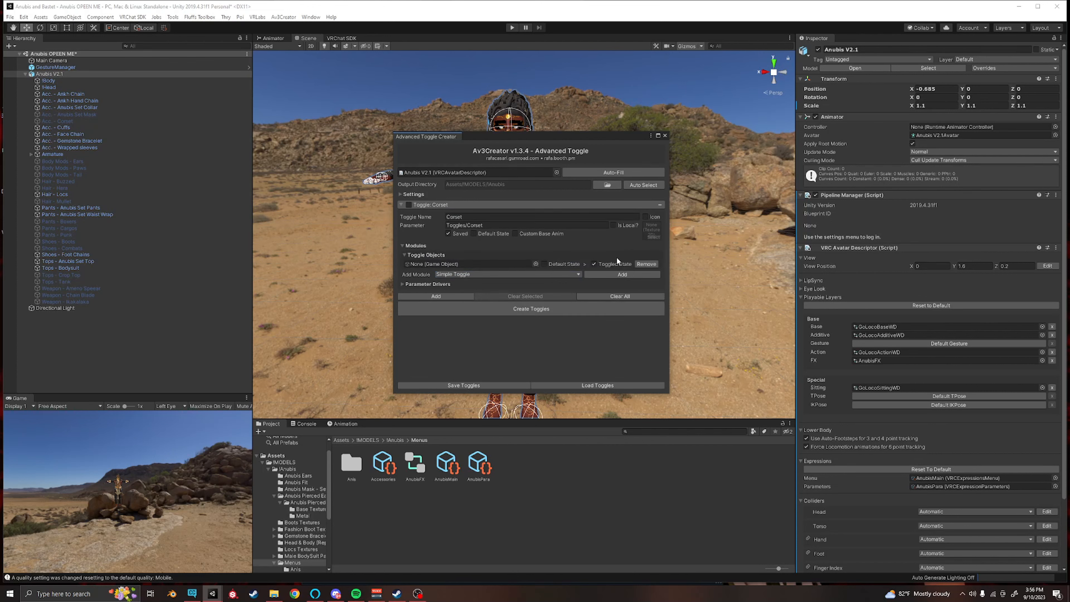
click(633, 255)
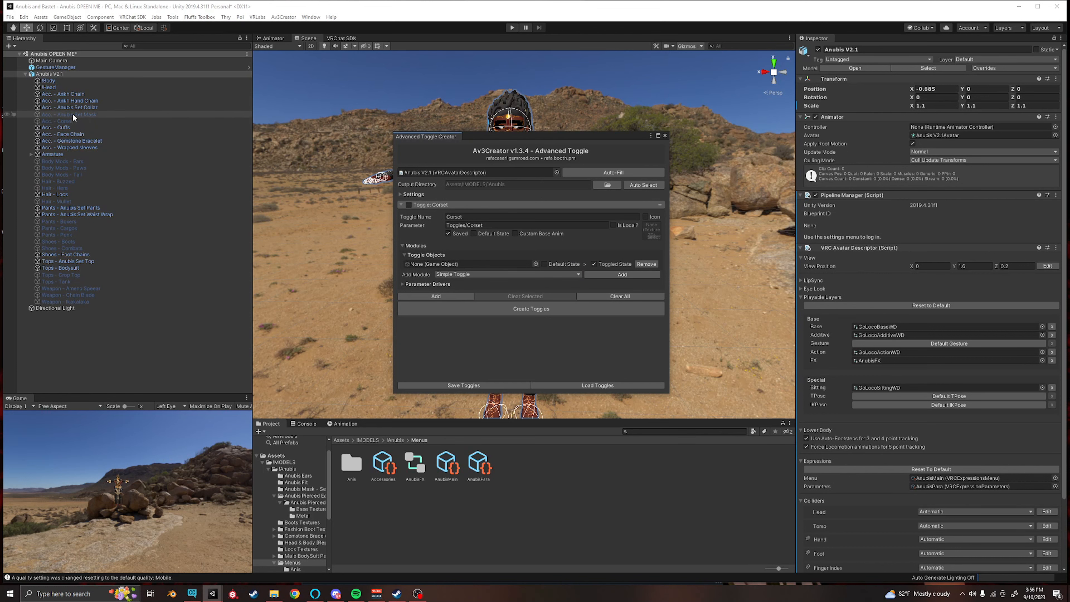
drag(57, 121, 446, 264)
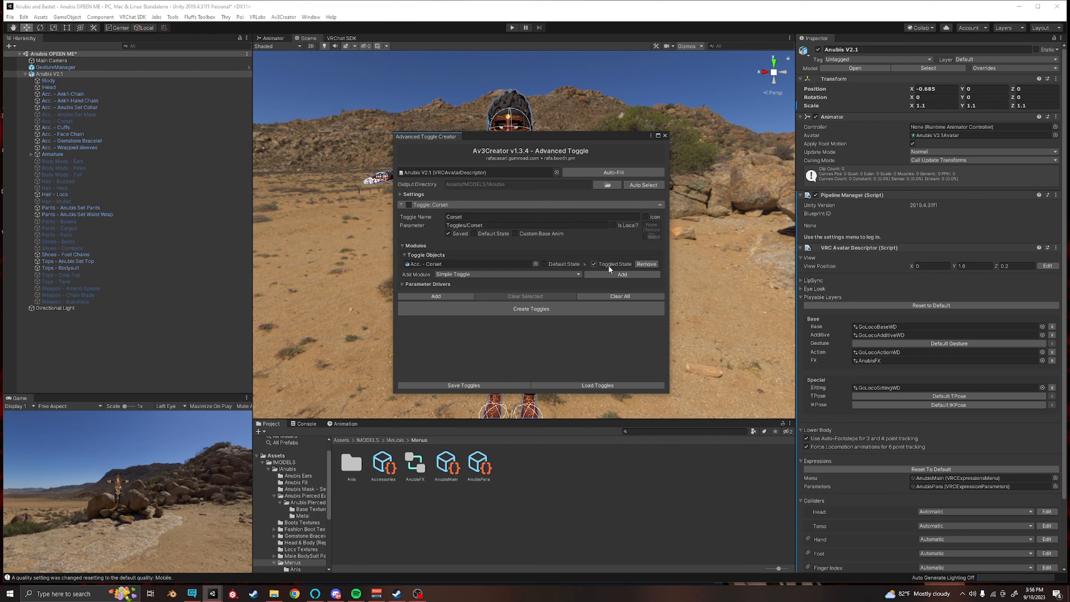
Step: Turn off Create New Menu in the creator's settings and assign the existing Accessories menu as the target
click(401, 194)
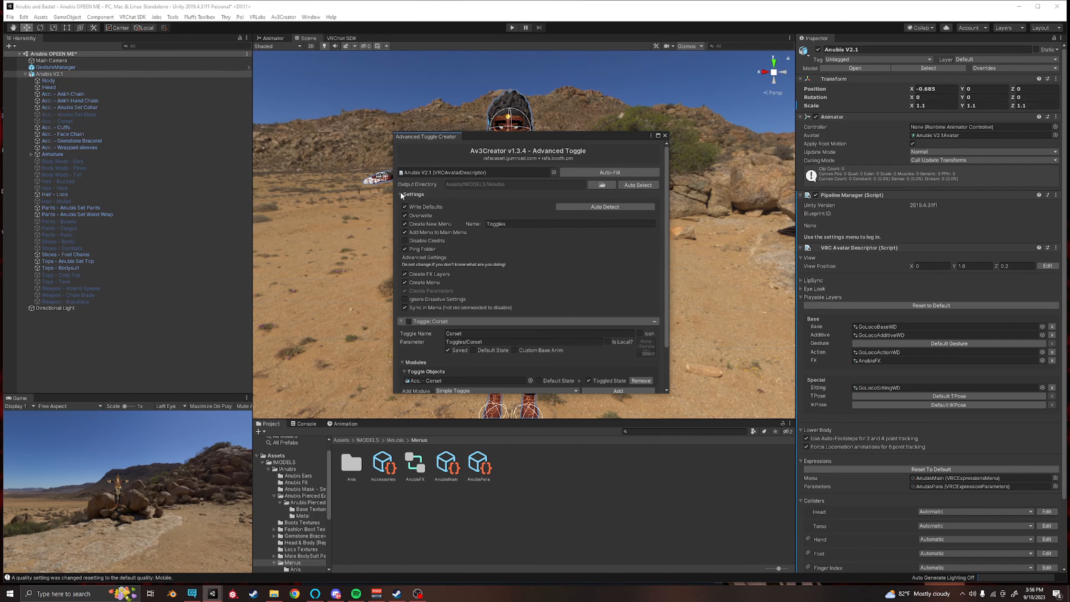
click(526, 224)
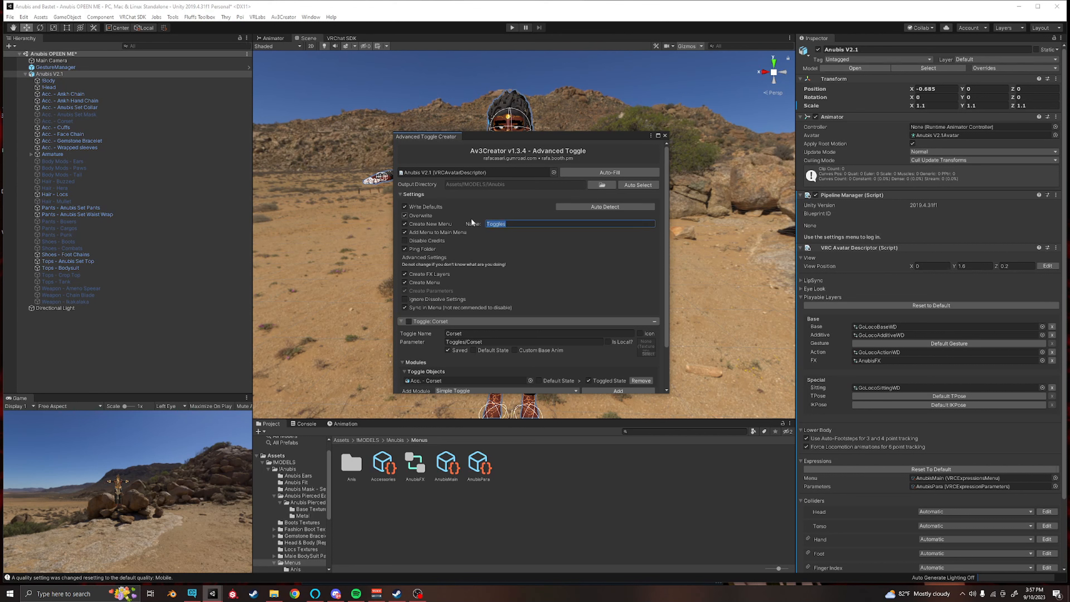
drag(383, 463, 499, 222)
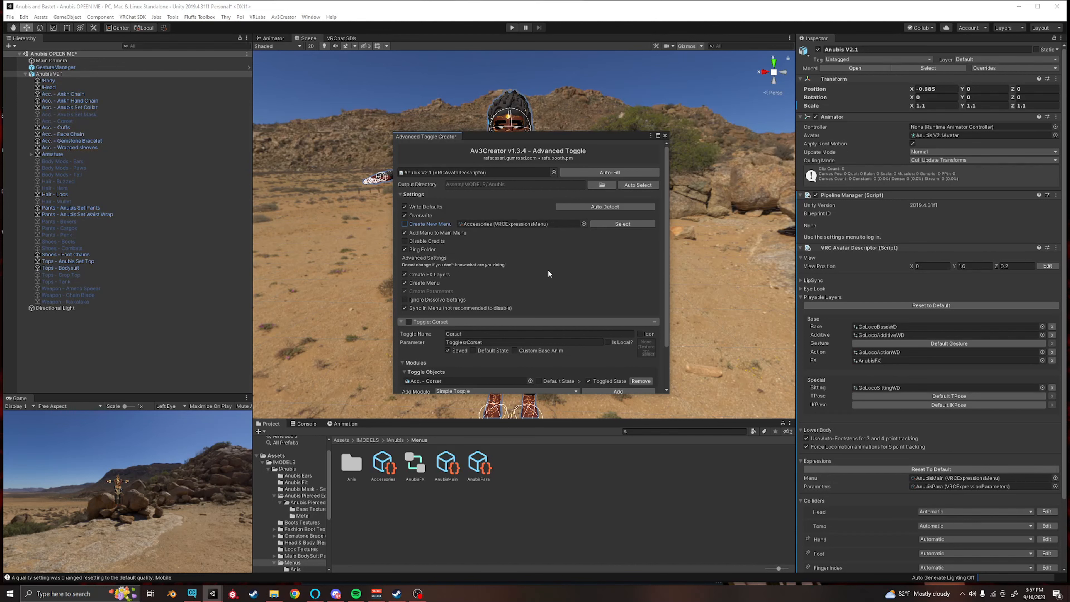
Step: Review the creator's settings, select the Corset toggle entry, and create the toggle
mouse_move(549, 273)
scroll(485, 318, down, 2)
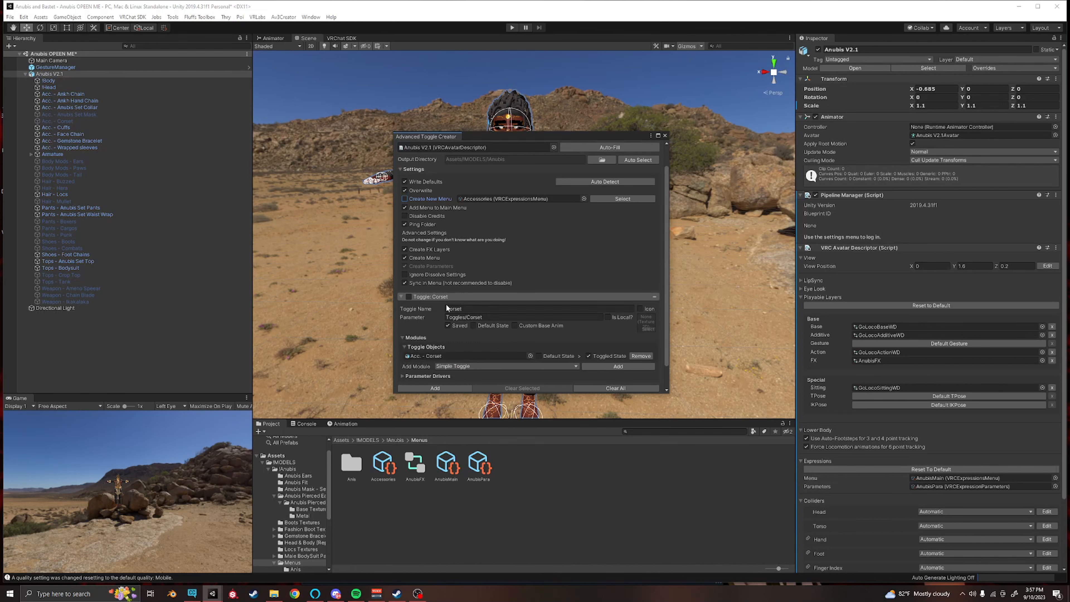
scroll(446, 303, down, 2)
scroll(438, 351, up, 4)
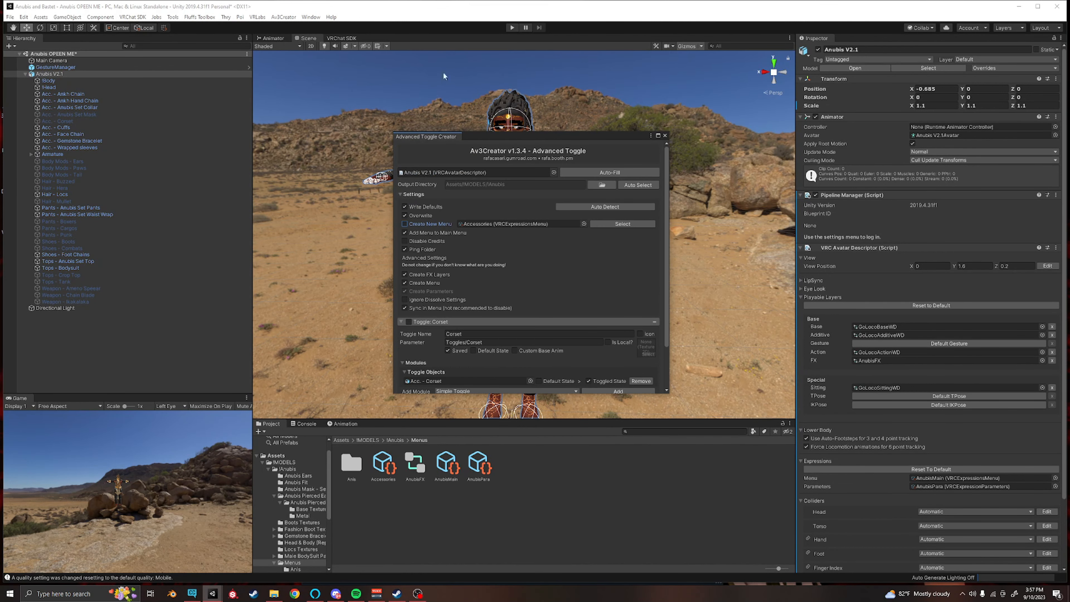
mouse_move(441, 275)
scroll(540, 241, down, 3)
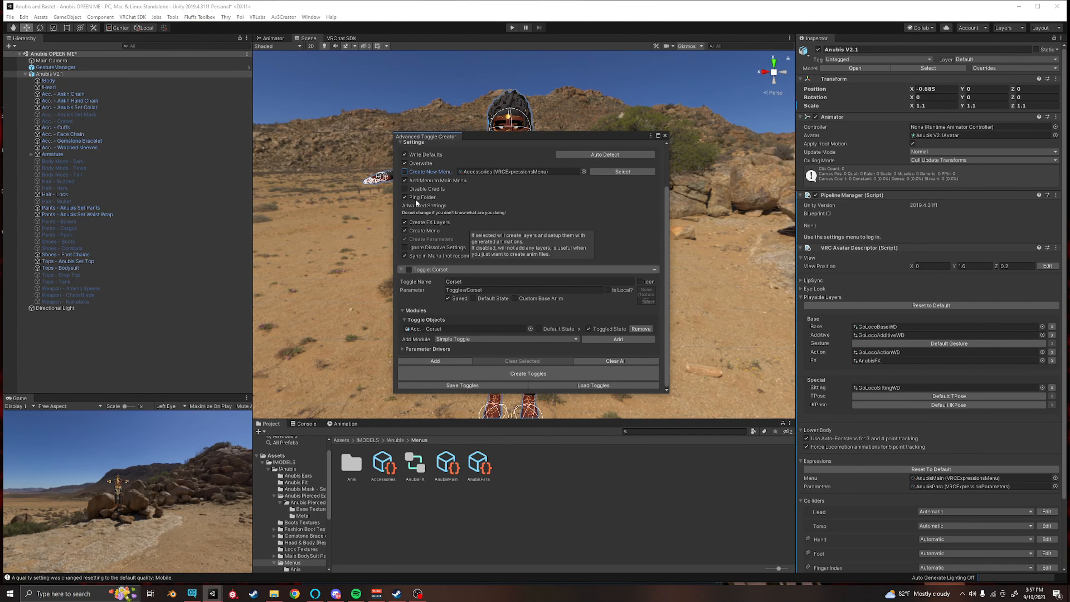
click(408, 270)
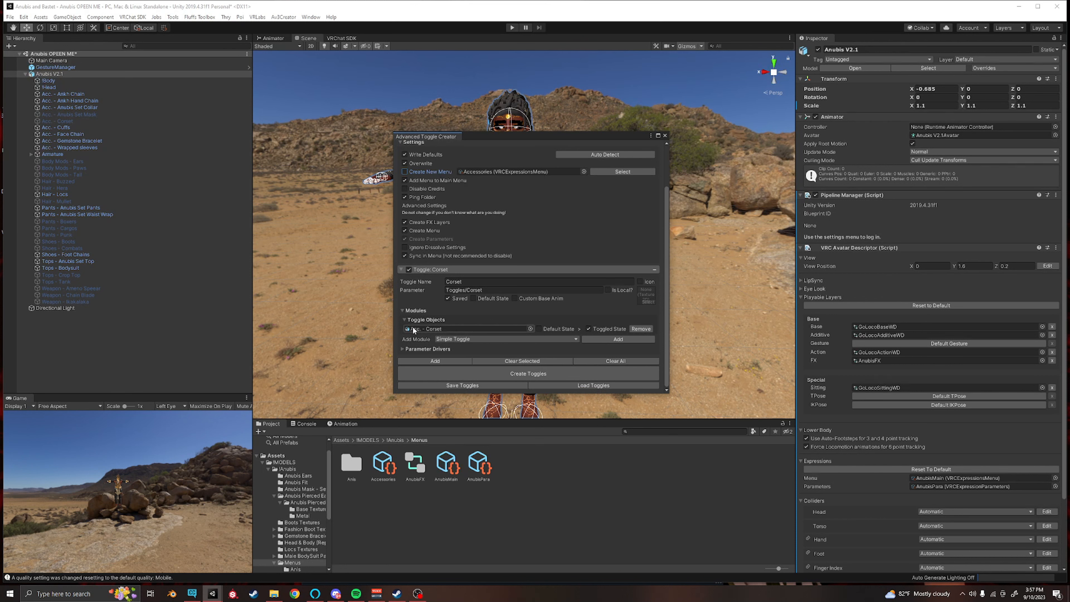
click(533, 374)
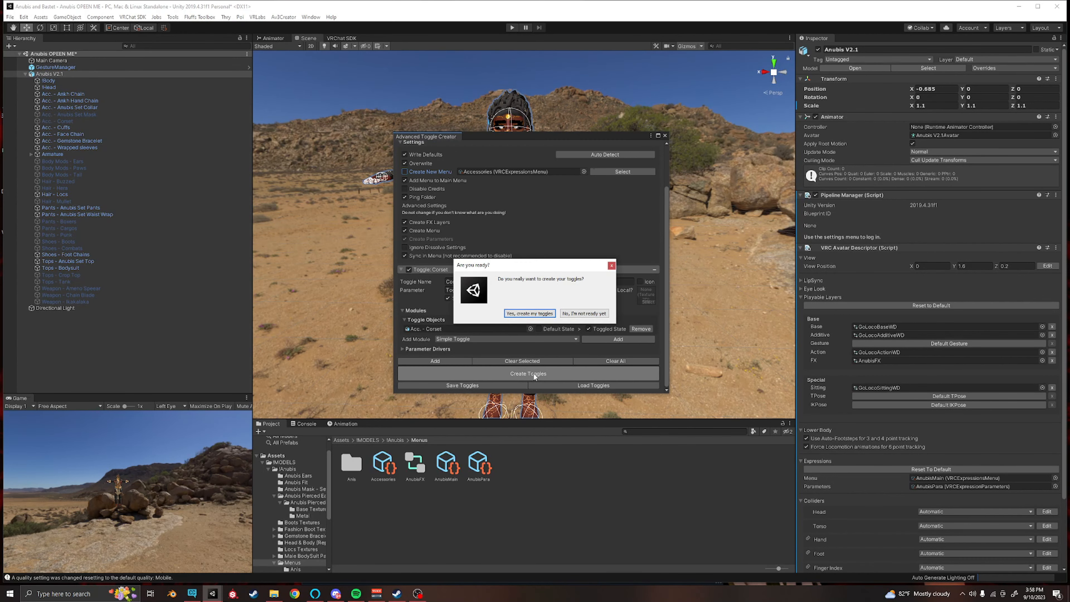
click(527, 314)
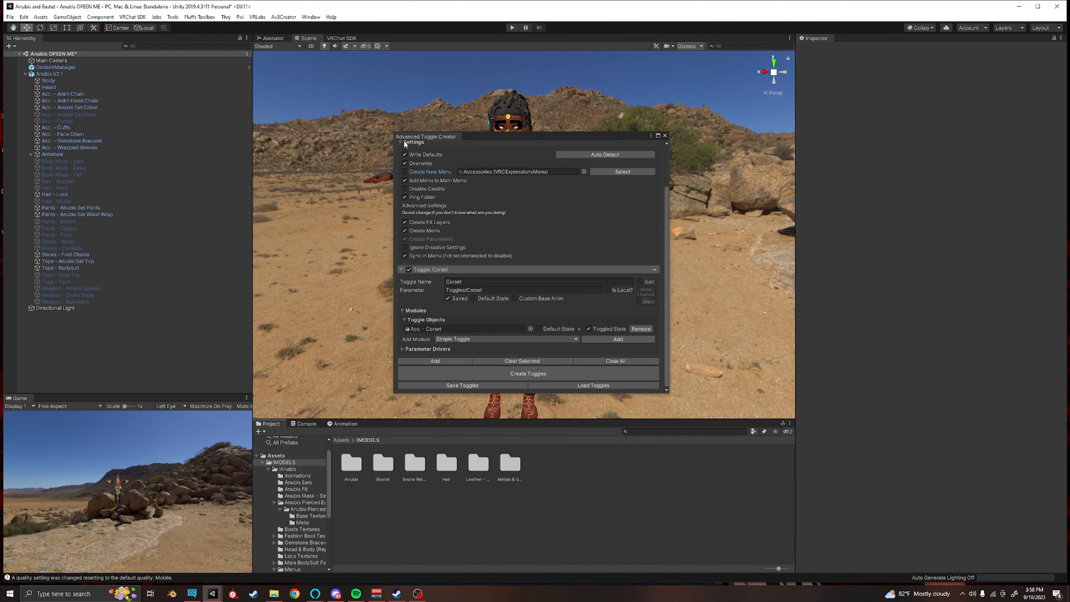
Step: Dock the Advanced Toggle Creator beside the Inspector and enter play mode from the Gesture Manager
drag(425, 136, 852, 38)
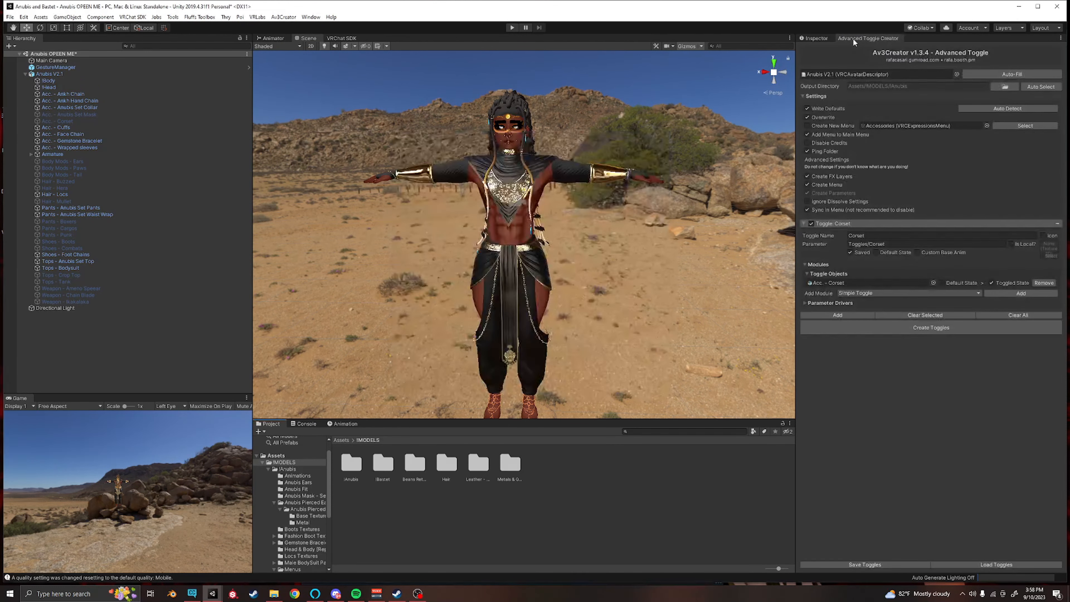
click(818, 38)
click(909, 163)
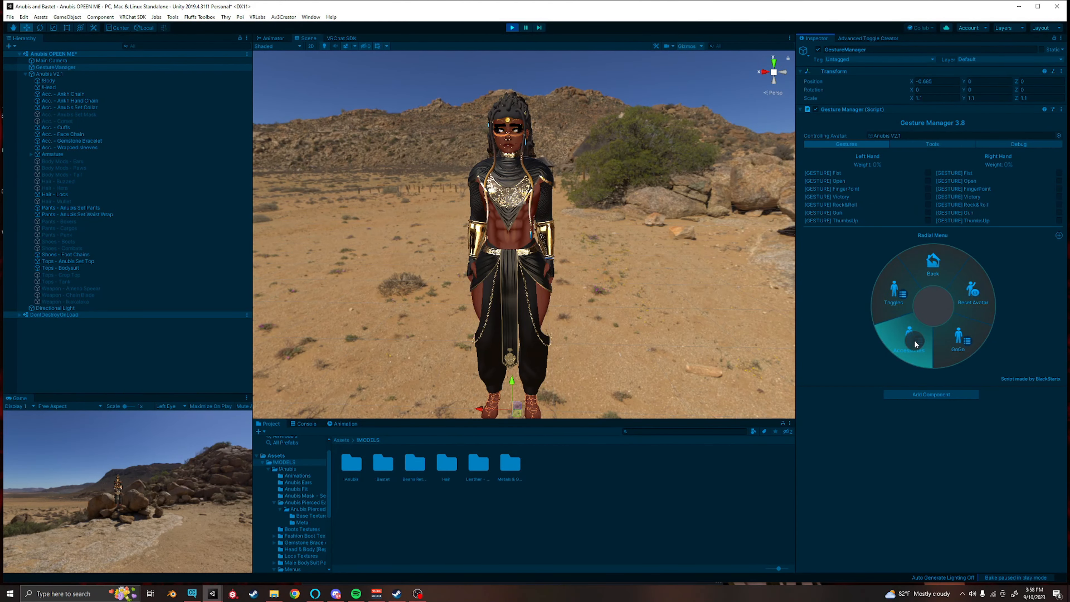
Step: Check the Toggles submenu, and test the Corset toggle in the Accessories submenu of the radial menu
click(891, 286)
click(927, 267)
click(899, 292)
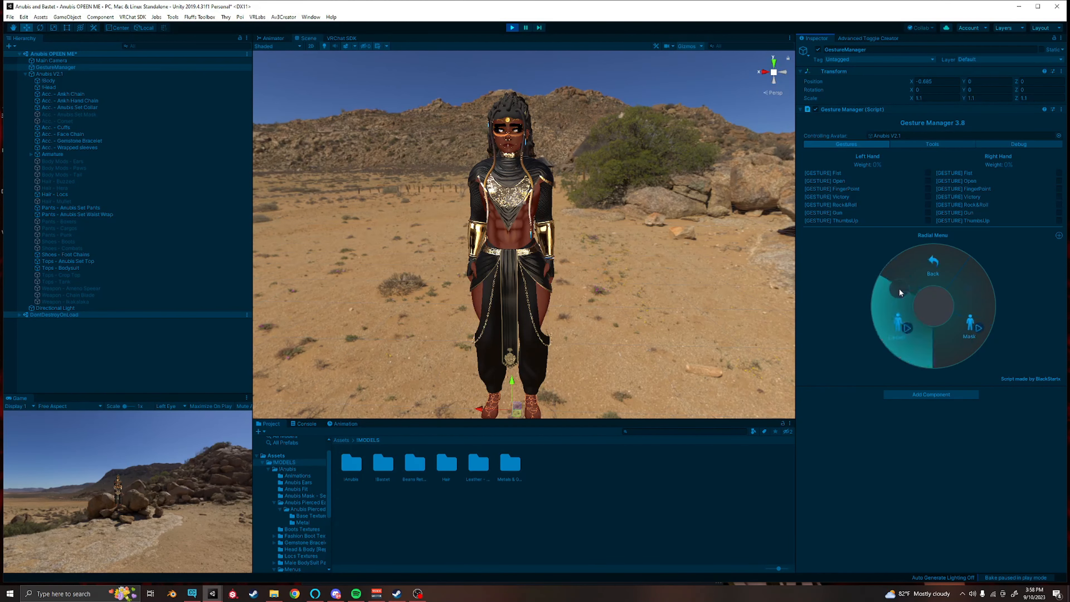
click(910, 341)
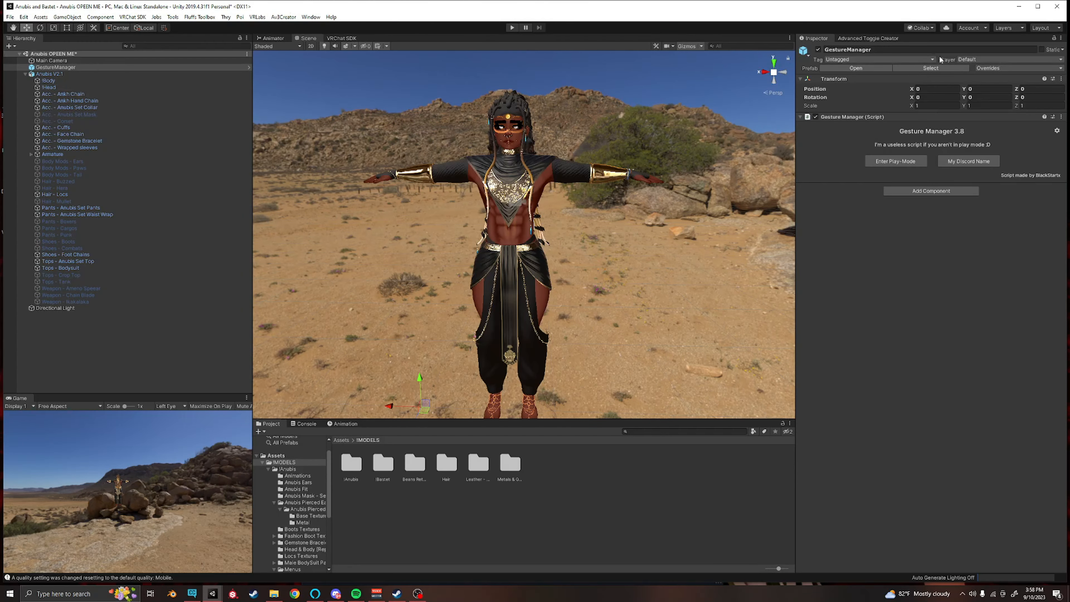
Step: Undock the Advanced Toggle Creator from the Inspector and place it as a floating window over the Scene view
click(886, 38)
drag(873, 40, 417, 100)
drag(419, 10, 482, 41)
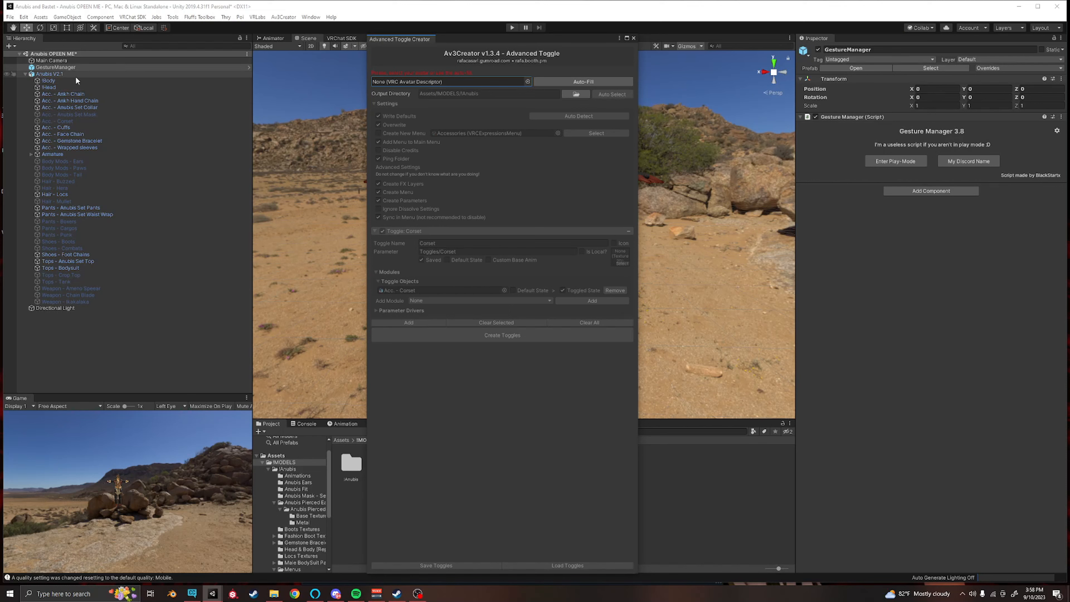
Step: Assign the Anubis V2.1 avatar as descriptor, and add a Blendshape module using the Body mesh to the Corset toggle
drag(74, 77, 409, 78)
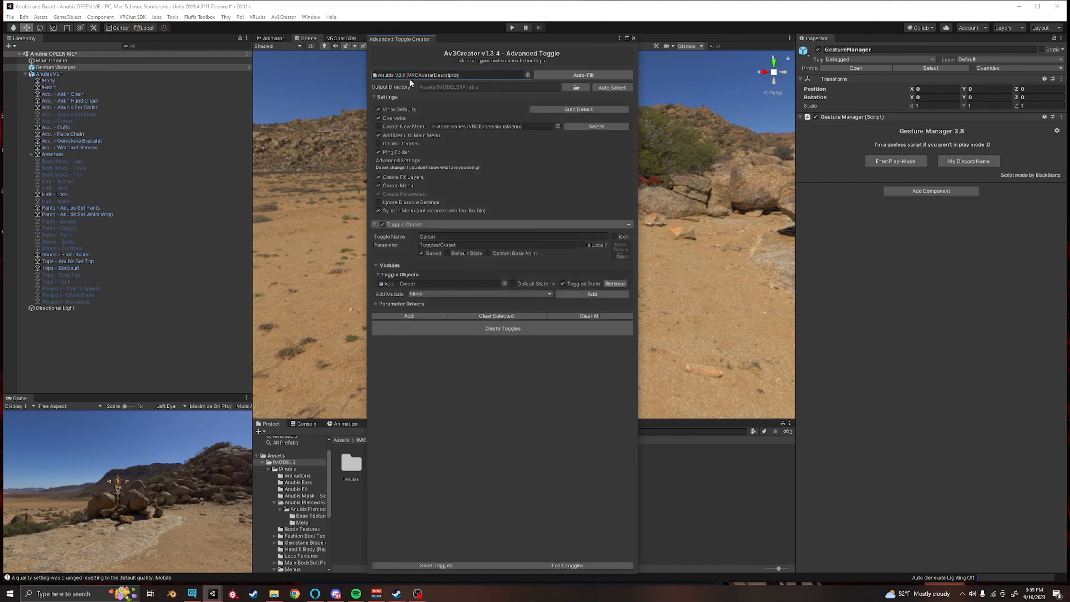
click(422, 294)
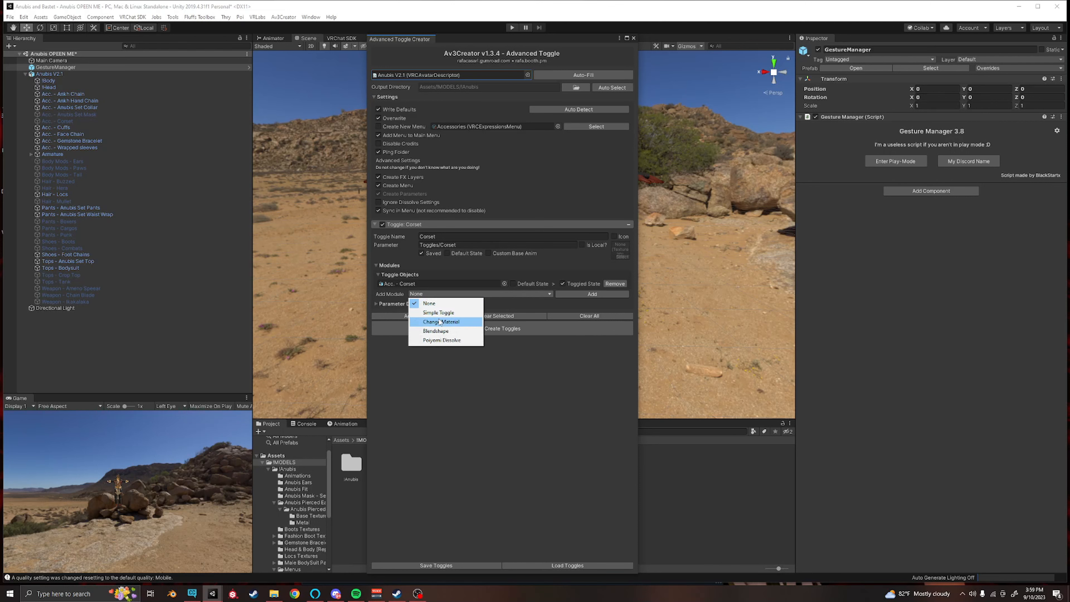
click(438, 331)
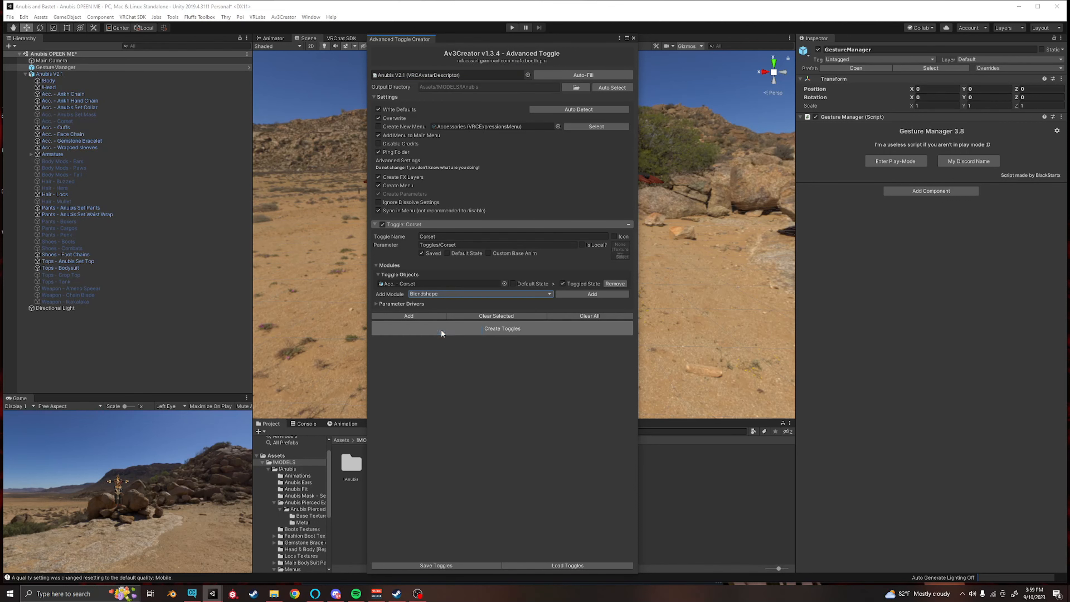
click(584, 294)
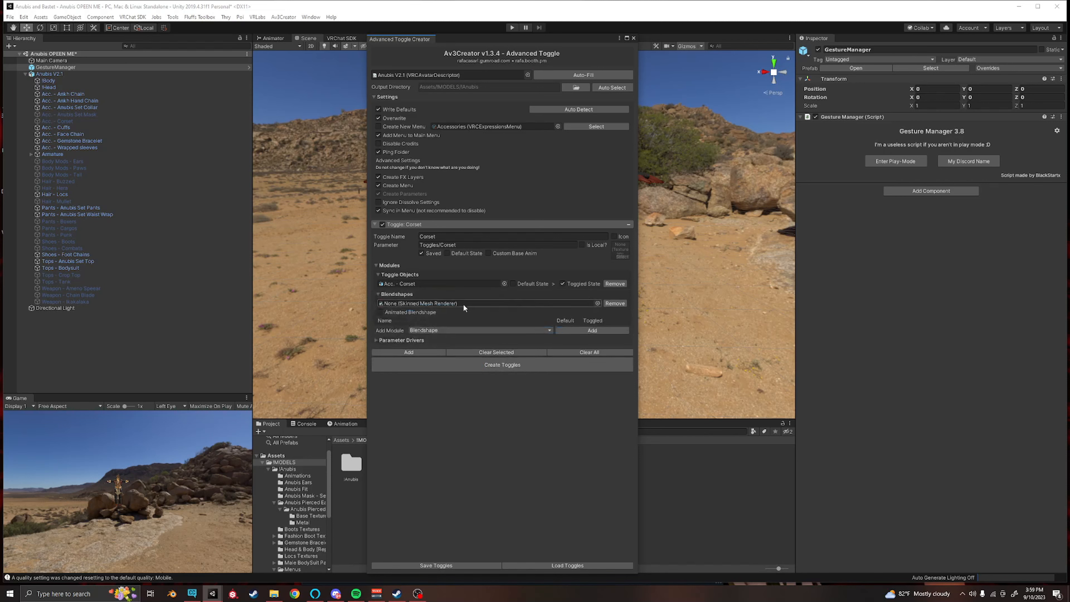
drag(45, 81, 429, 302)
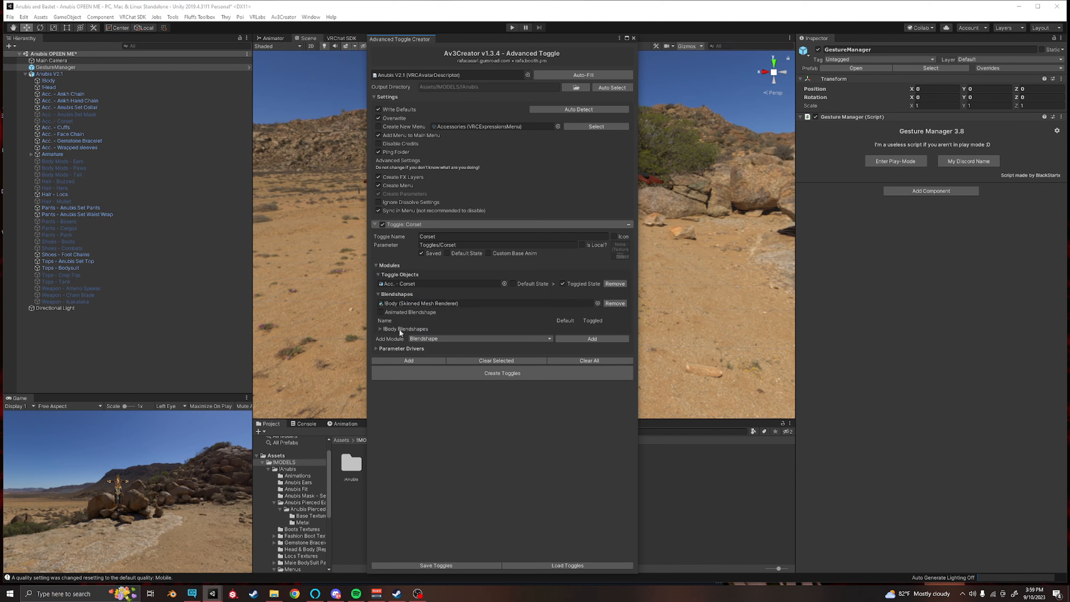
Step: Add the body's Corset blendshape to the module with a toggled value of 100, and create the toggle
click(379, 328)
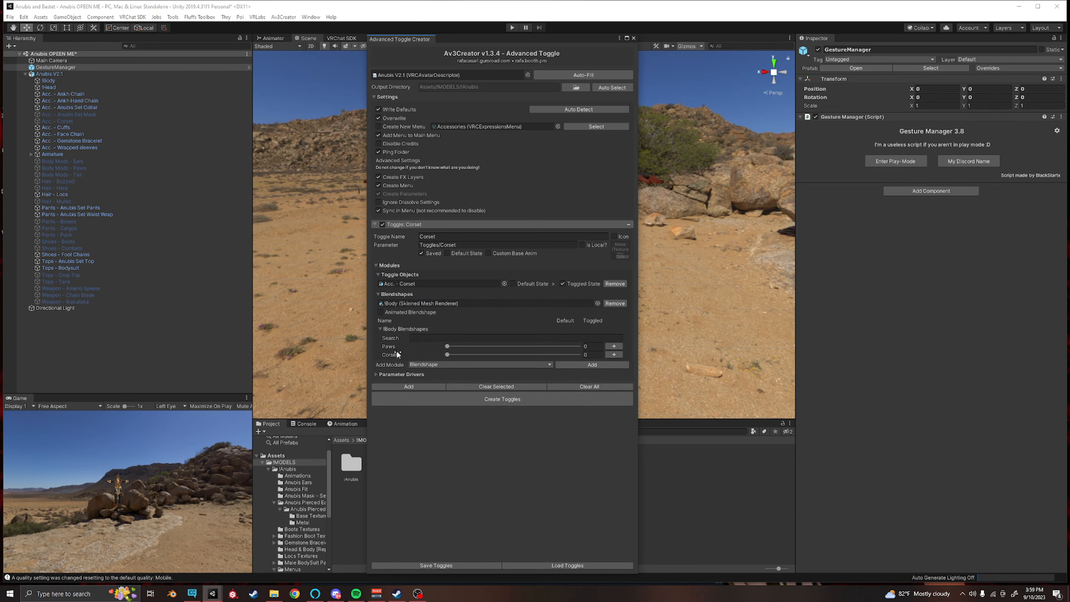
click(614, 354)
click(590, 328)
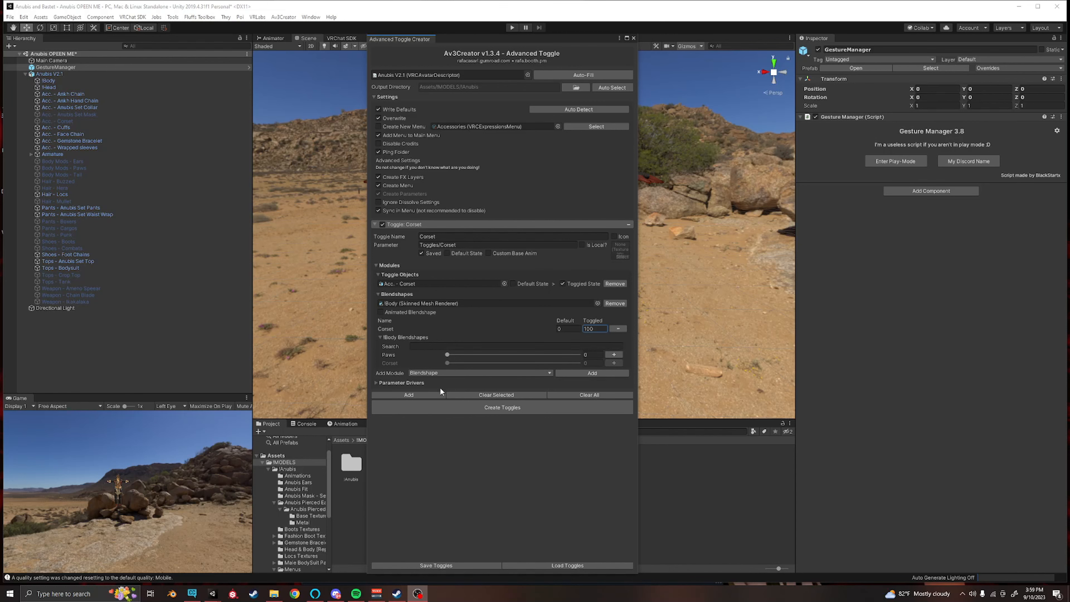
click(477, 405)
click(530, 313)
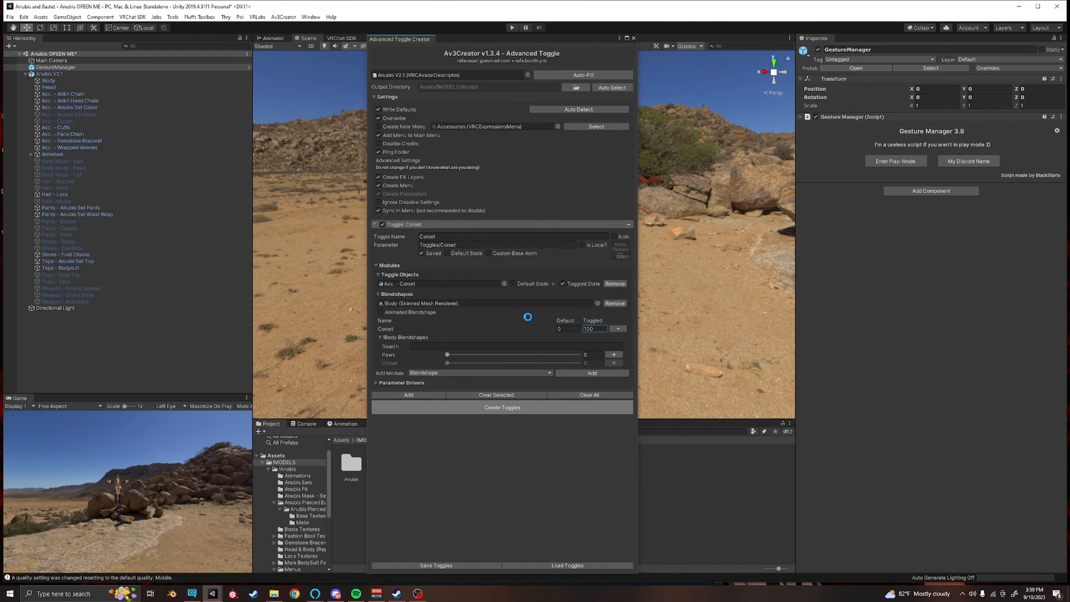
Step: Run the avatar in play mode from GestureManager to view the Accessories radial menu, and end play mode
click(59, 67)
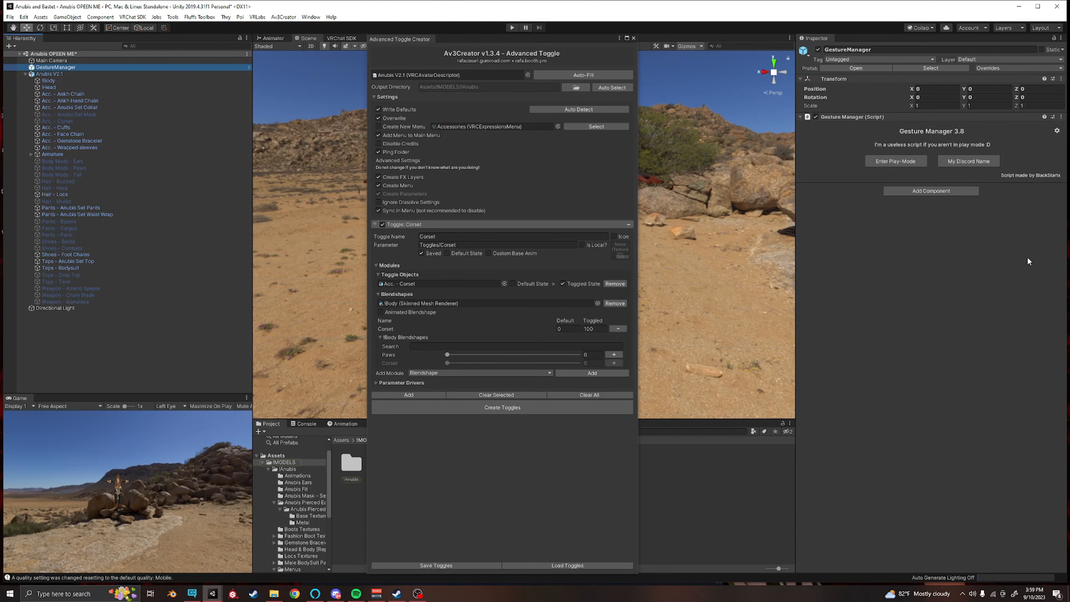
click(889, 162)
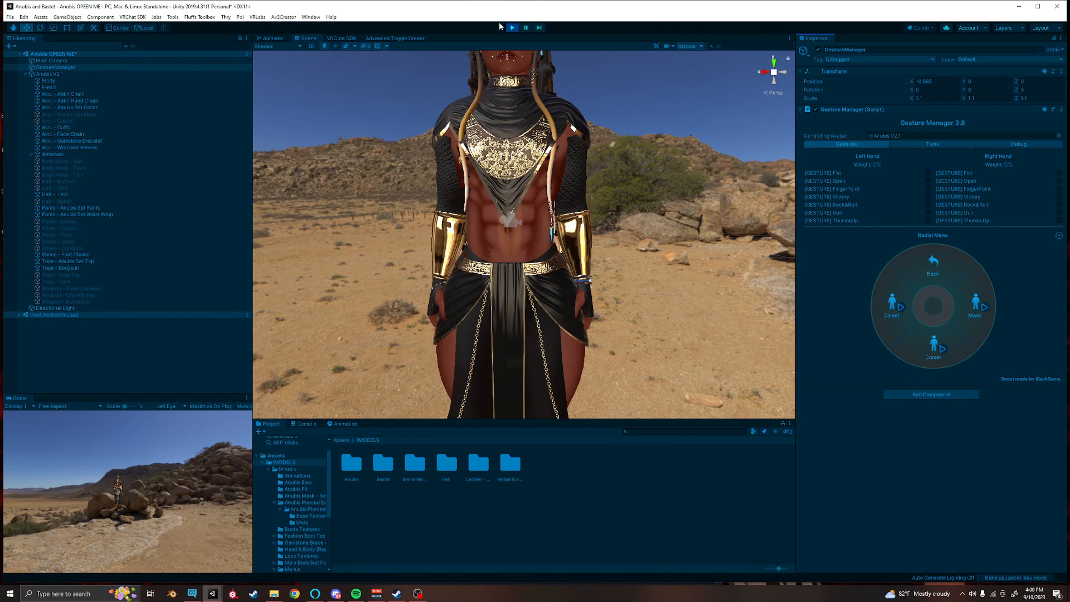
click(512, 27)
Step: Enable the Acc. - Corset object and inspect the Tops - Anubis Set Top material, with the !Anubis asset folder open
click(818, 49)
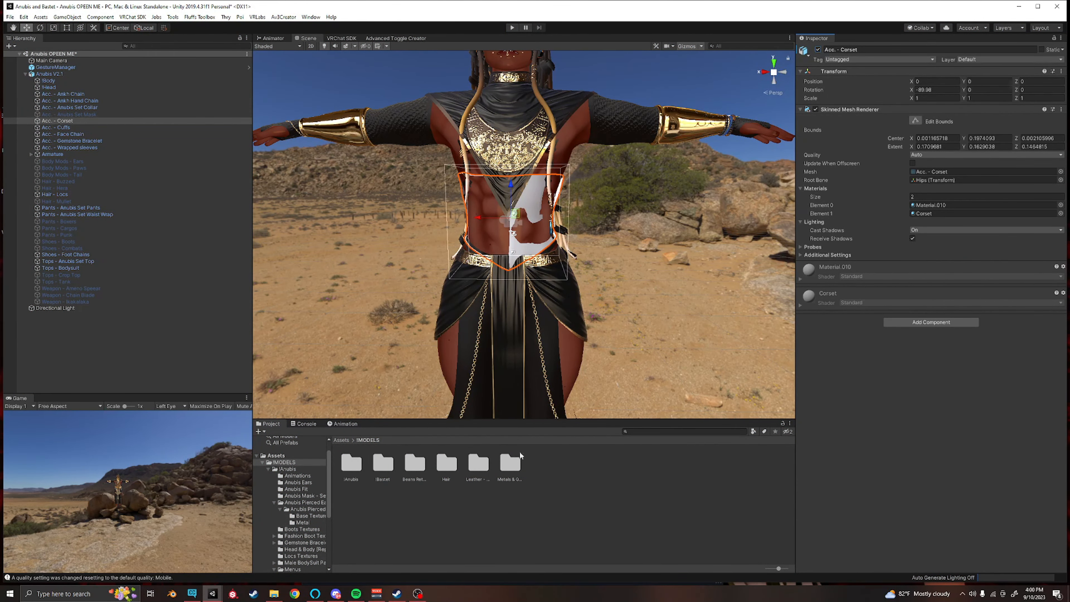
double_click(351, 463)
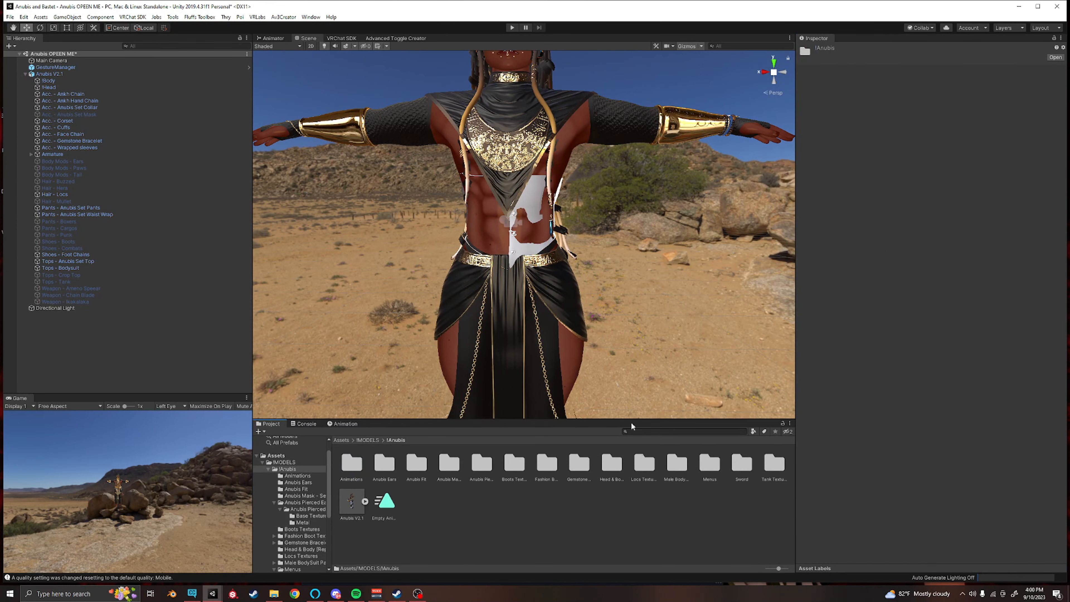
click(556, 103)
click(558, 103)
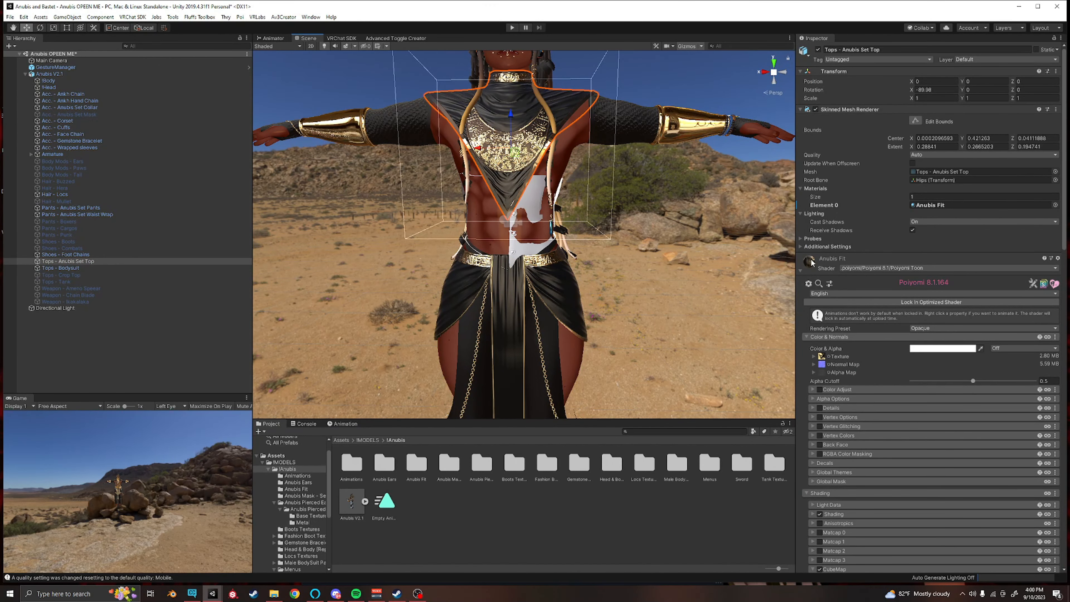
drag(547, 226, 536, 212)
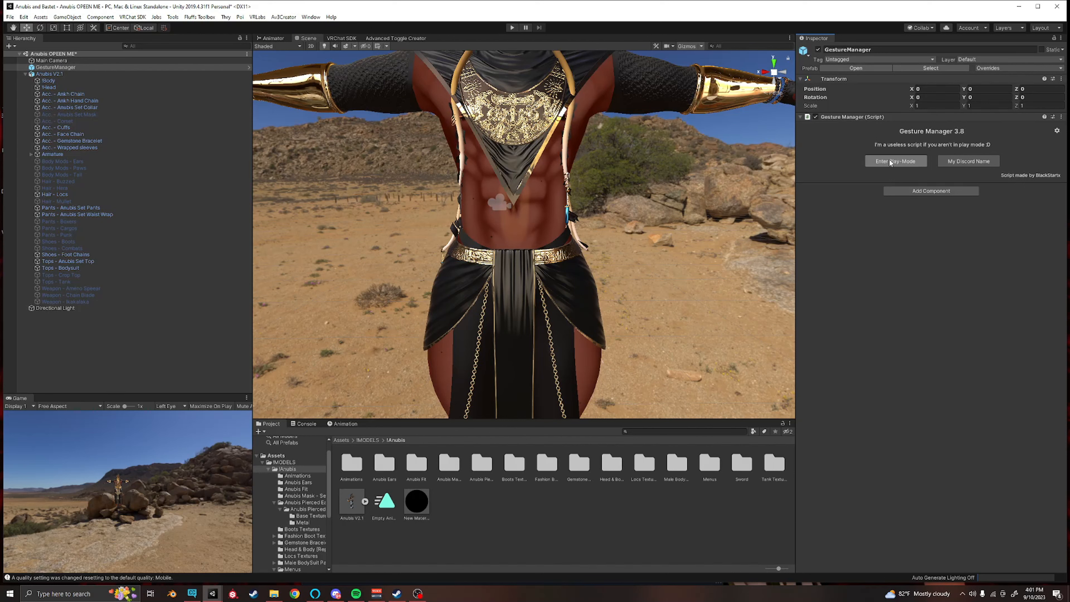
Step: Start play mode from GestureManager and switch on the Corset toggle in the Accessories radial menu
click(890, 161)
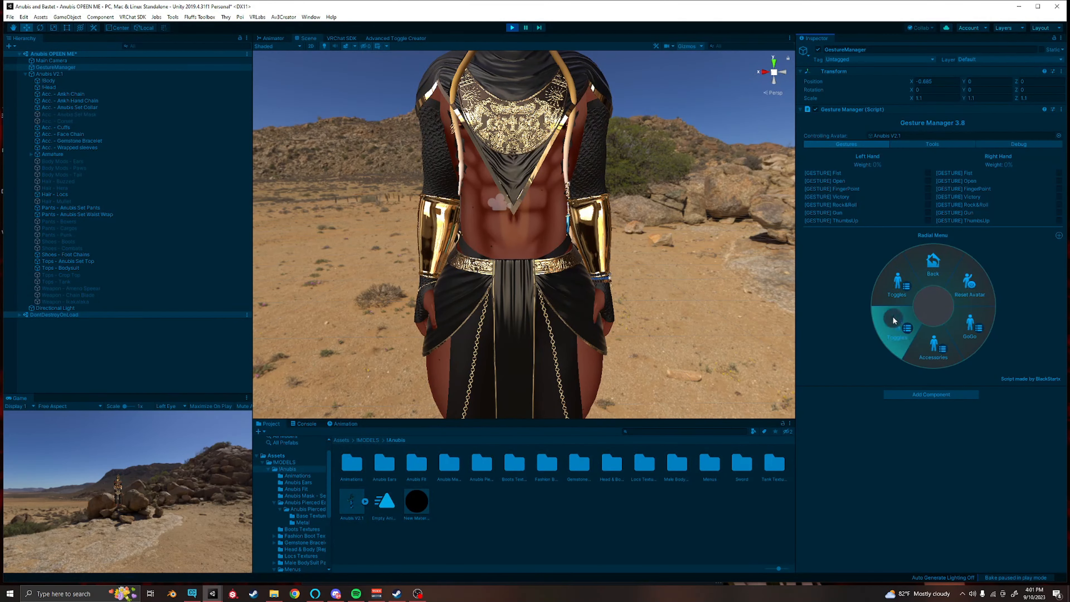
click(934, 352)
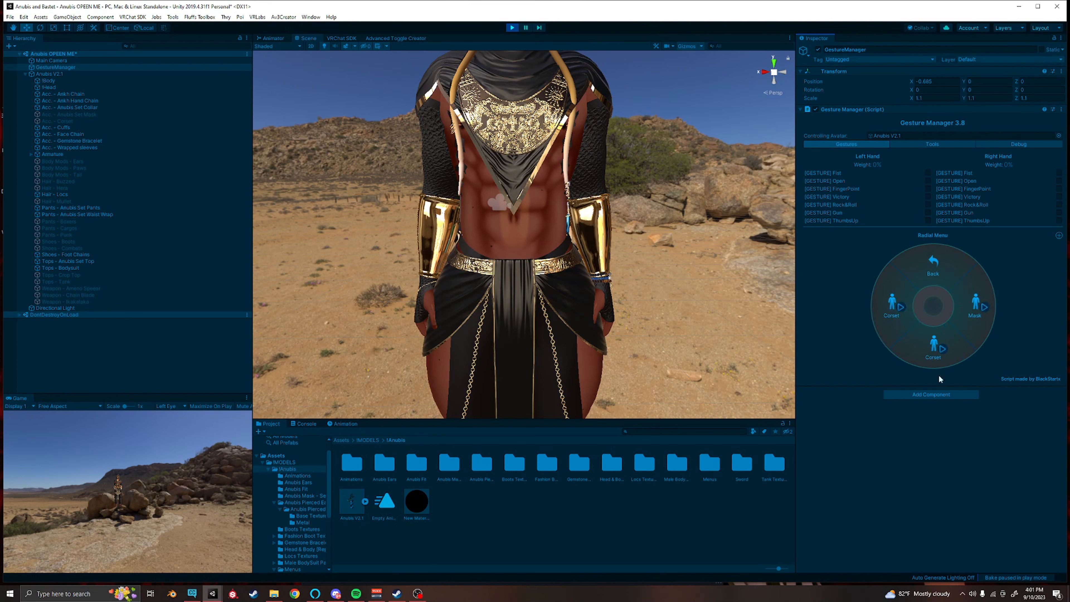
click(933, 351)
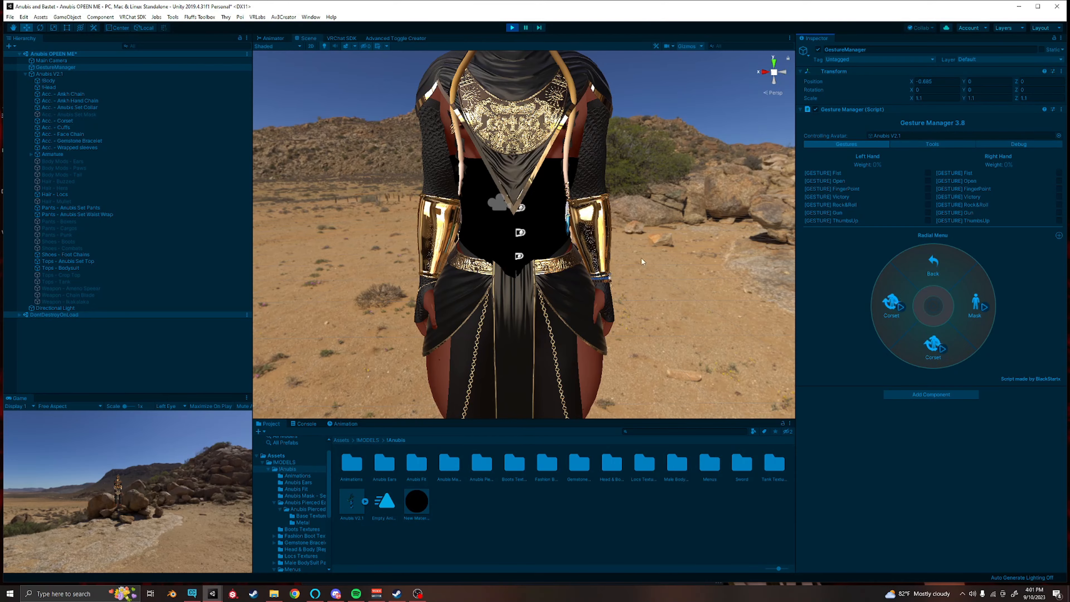
Step: Examine how the toggled corset fits the avatar's torso from several views, and end play mode
mouse_move(633, 220)
right_down()
mouse_move(449, 218)
mouse_move(603, 204)
mouse_move(639, 229)
right_up()
key(d)
key(d)
key(w)
key(a)
key(s)
right_drag(714, 340, 694, 395)
right_drag(570, 300, 607, 226)
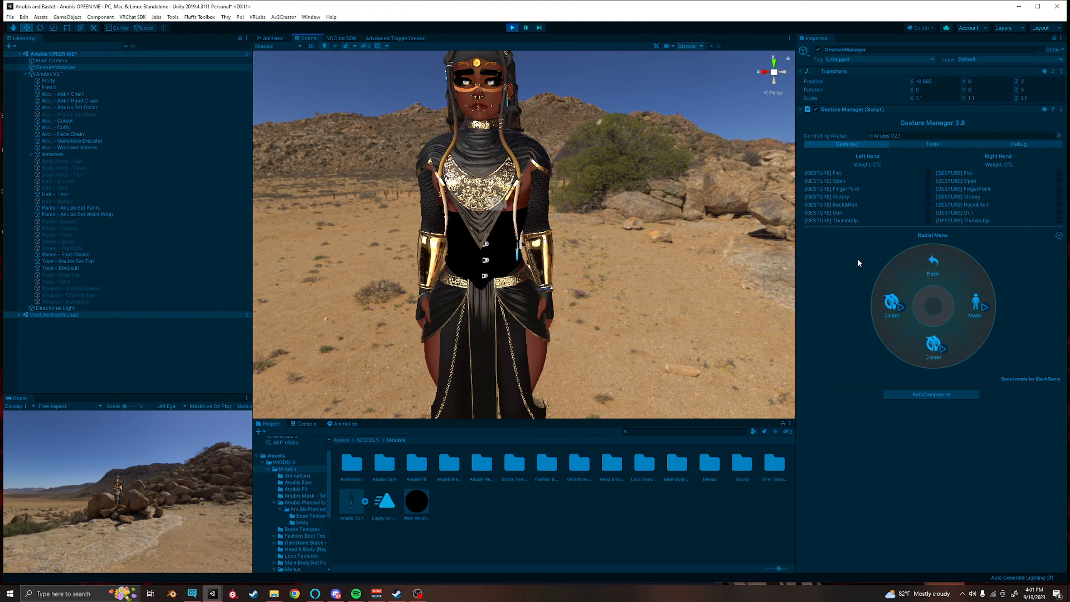
click(512, 28)
Step: Rename the Anubis V2.1 Corset toggle to Set in the Advanced Toggle Creator and remove its Body blendshape module
right_drag(509, 239, 524, 214)
key(s)
click(81, 74)
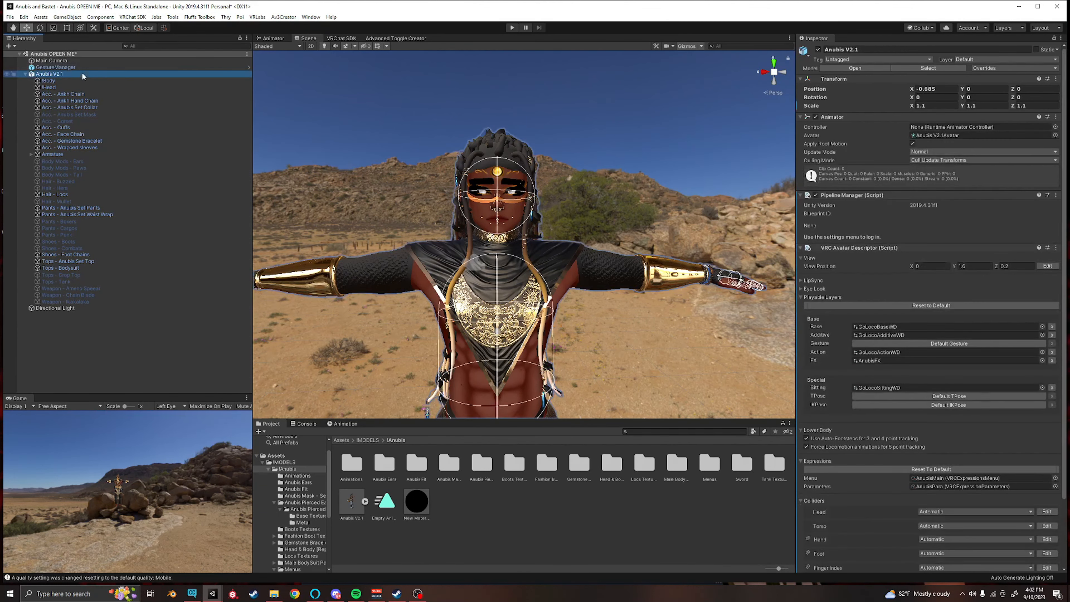
click(377, 38)
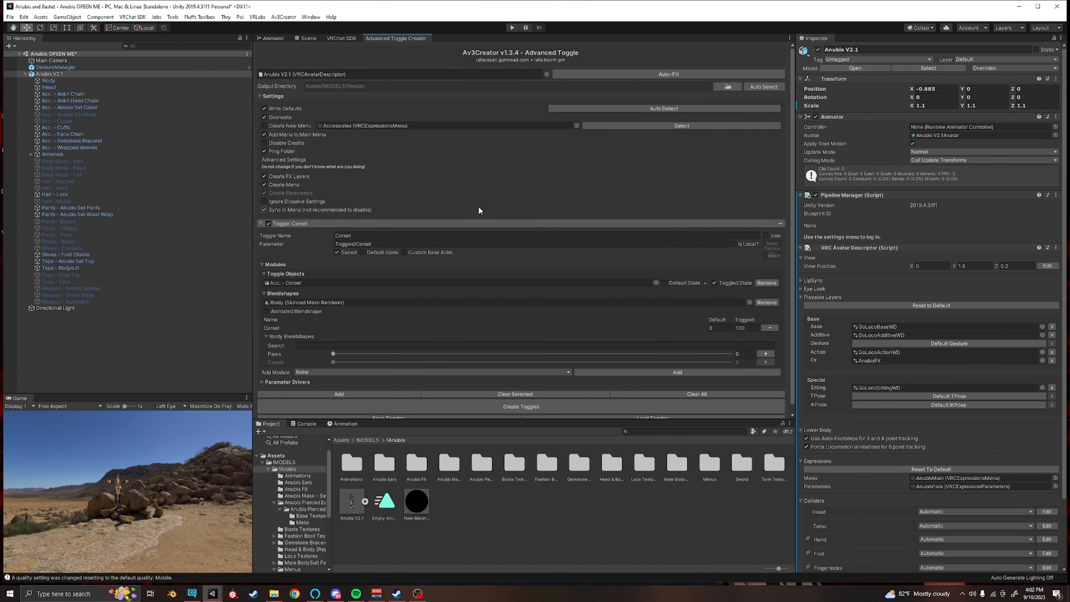
scroll(478, 206, down, 1)
click(356, 227)
text(Setf)
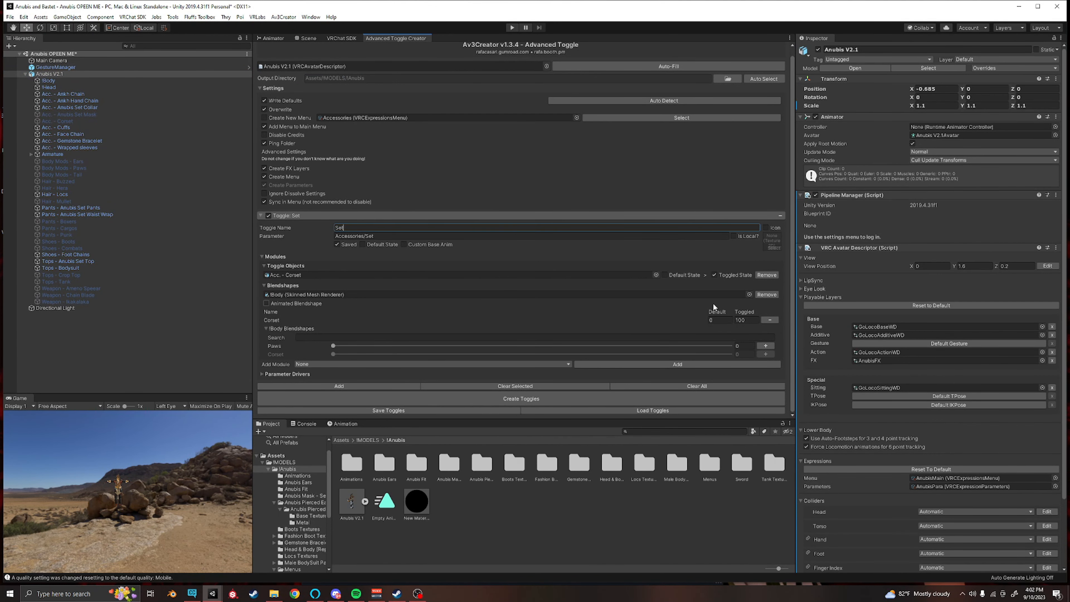
click(765, 295)
Step: Add Simple Toggle modules and assign Acc. - Ankh Chain, Ankh Hand Chain and Anubis Set Collar as the toggle objects
click(314, 294)
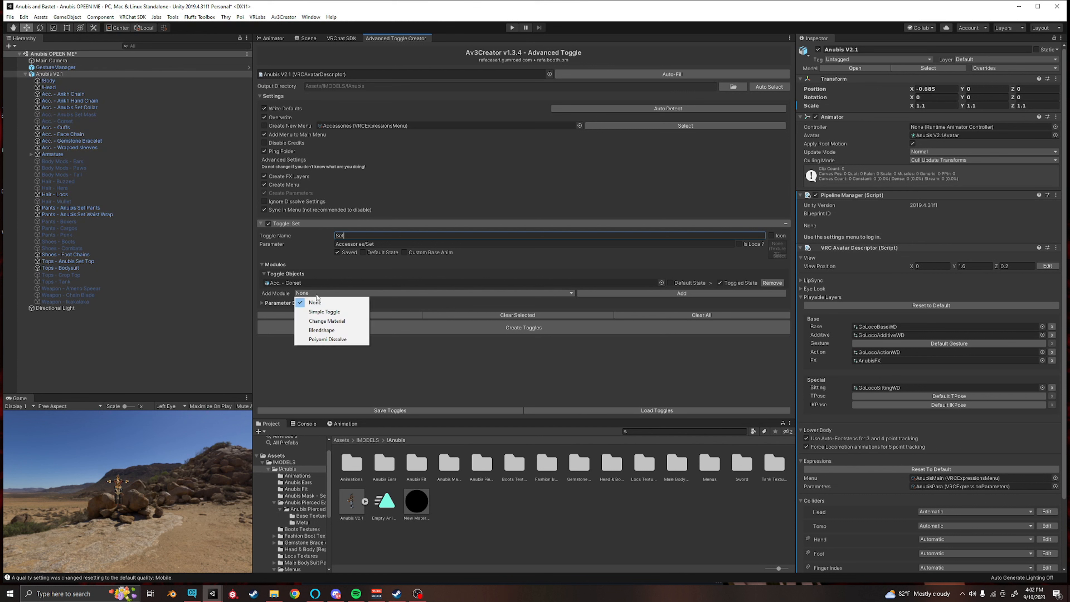
click(332, 312)
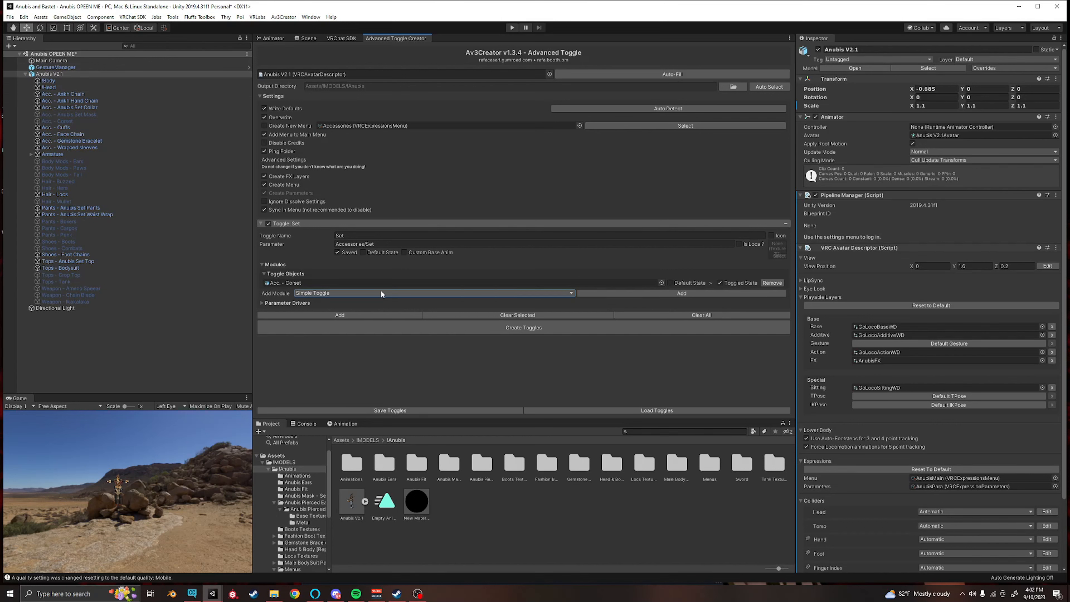
click(612, 293)
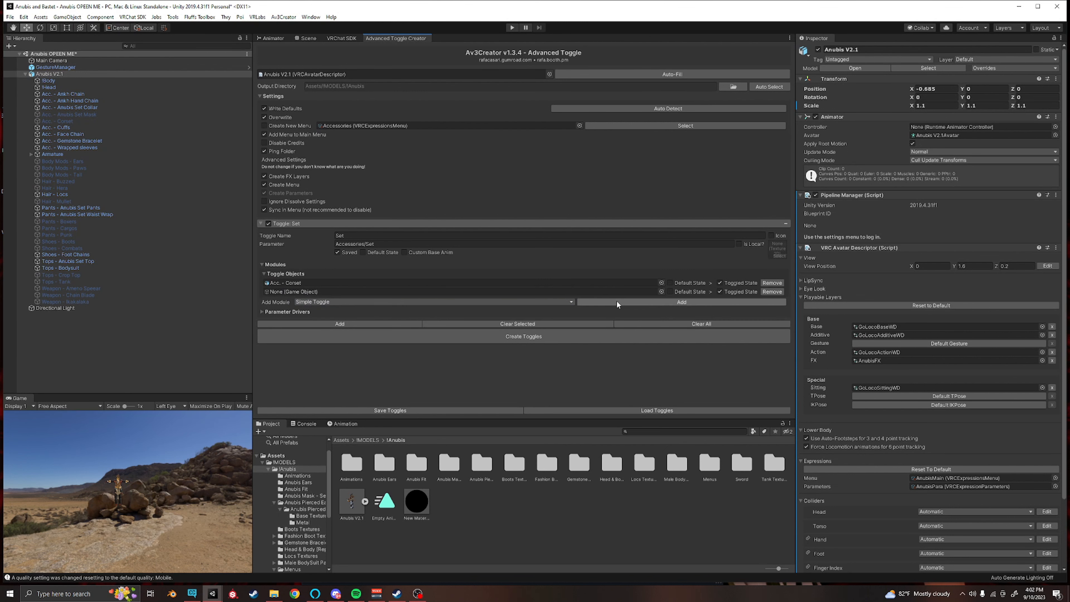
click(616, 300)
drag(63, 93, 310, 283)
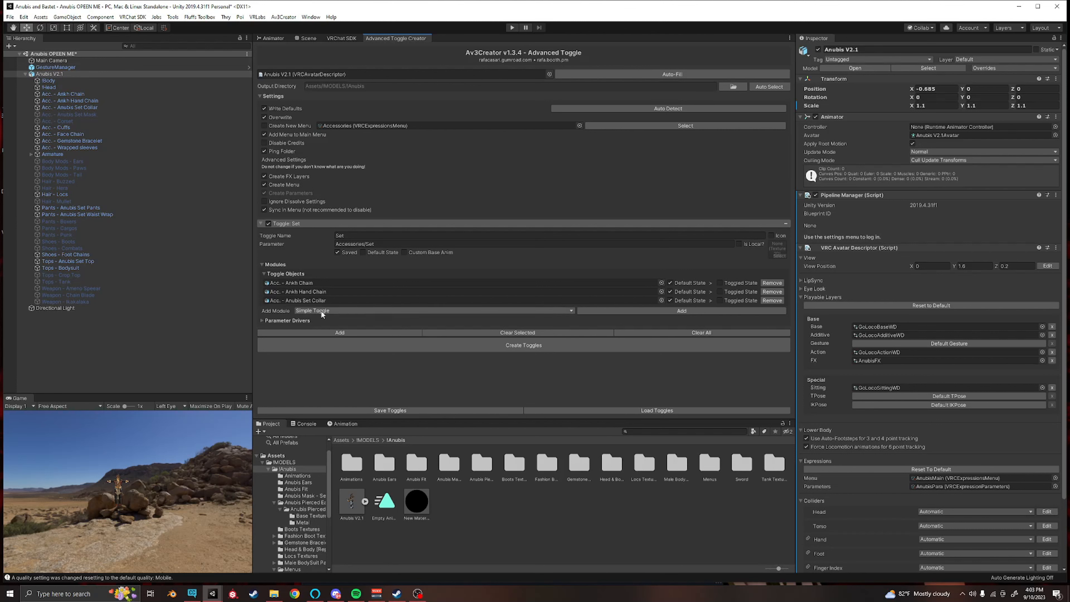
Step: Add three empty Blendshape modules to the Set toggle
click(315, 310)
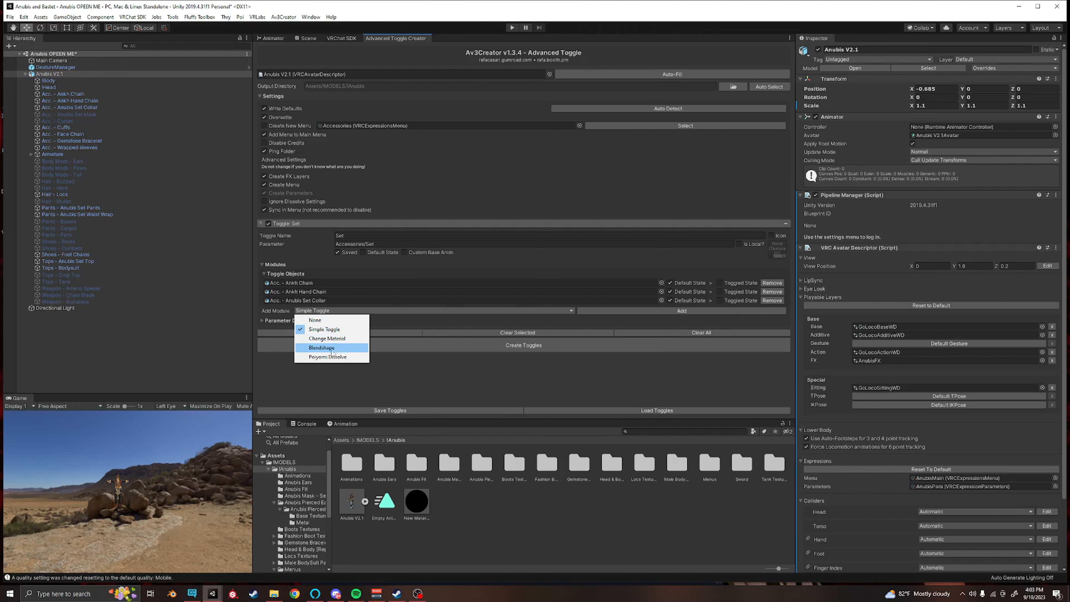
click(321, 348)
click(634, 310)
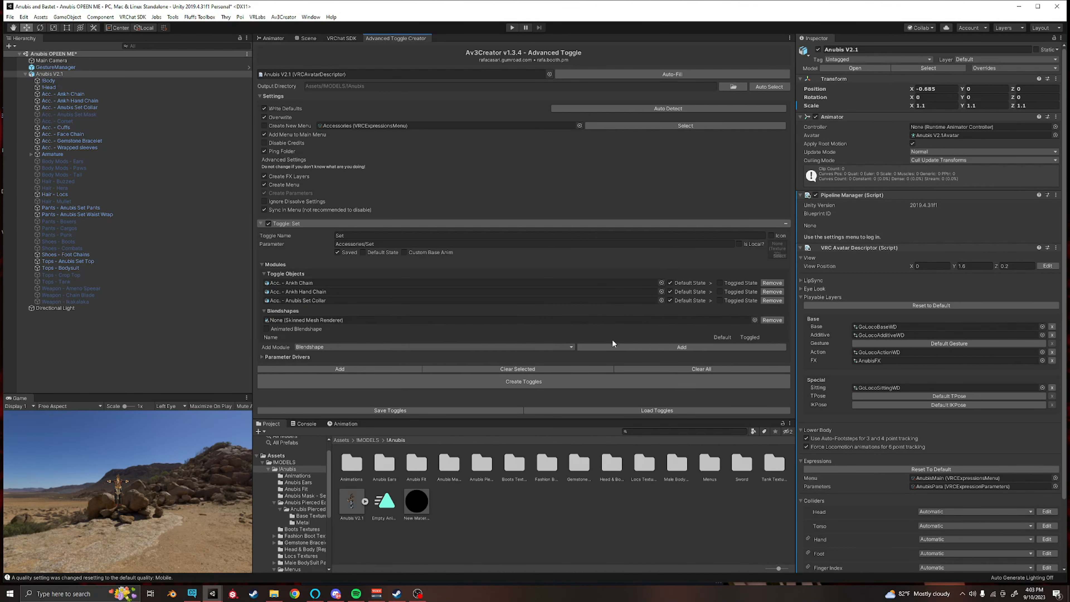
click(620, 346)
click(614, 371)
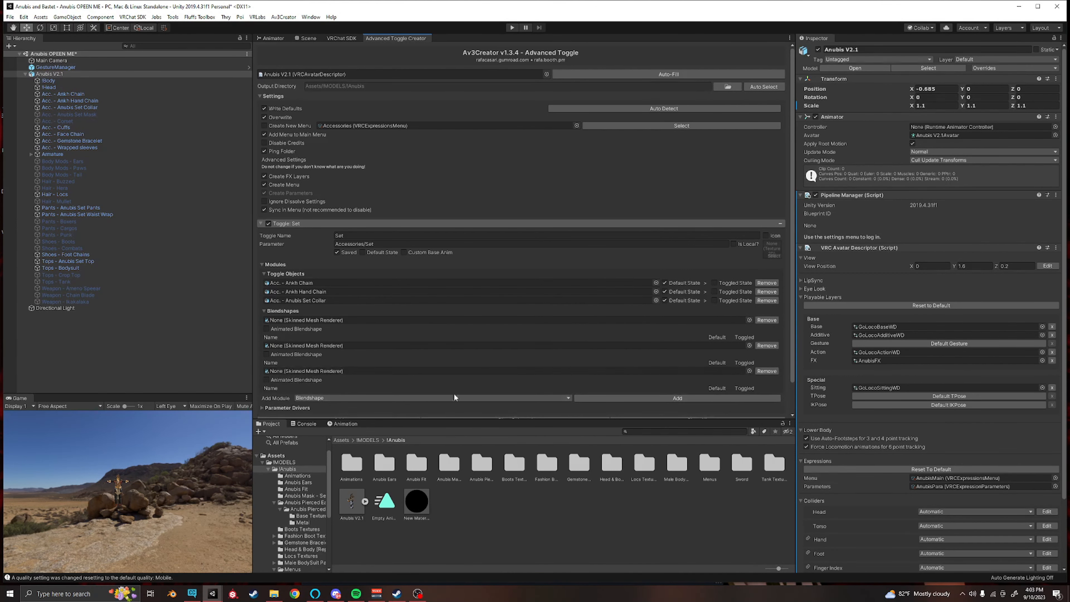
Step: Add a Poiyomi Dissolve module to the Set toggle
scroll(350, 327, down, 2)
click(323, 364)
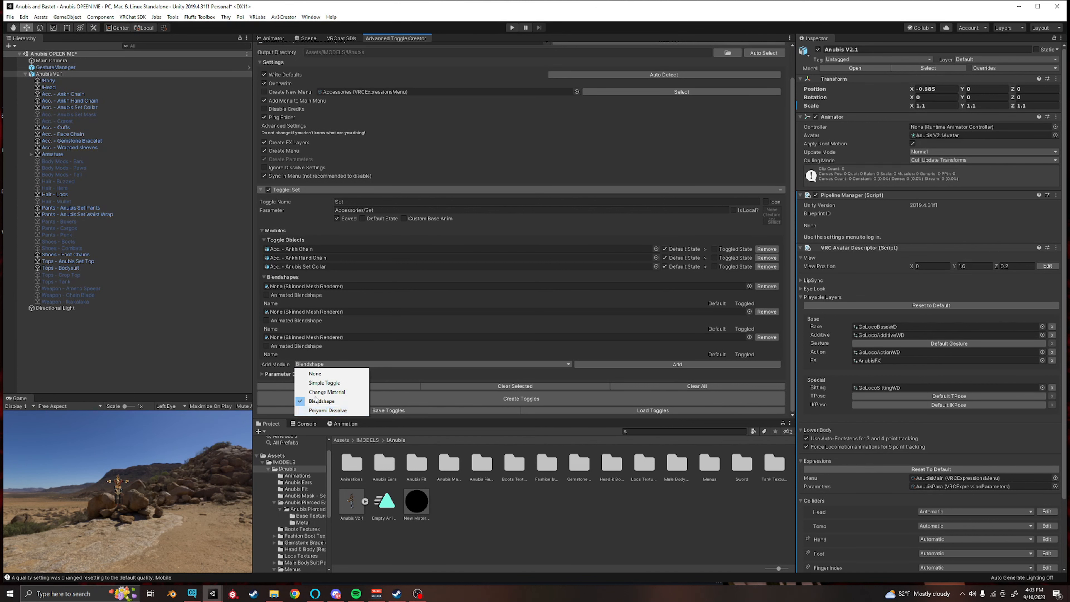
click(341, 410)
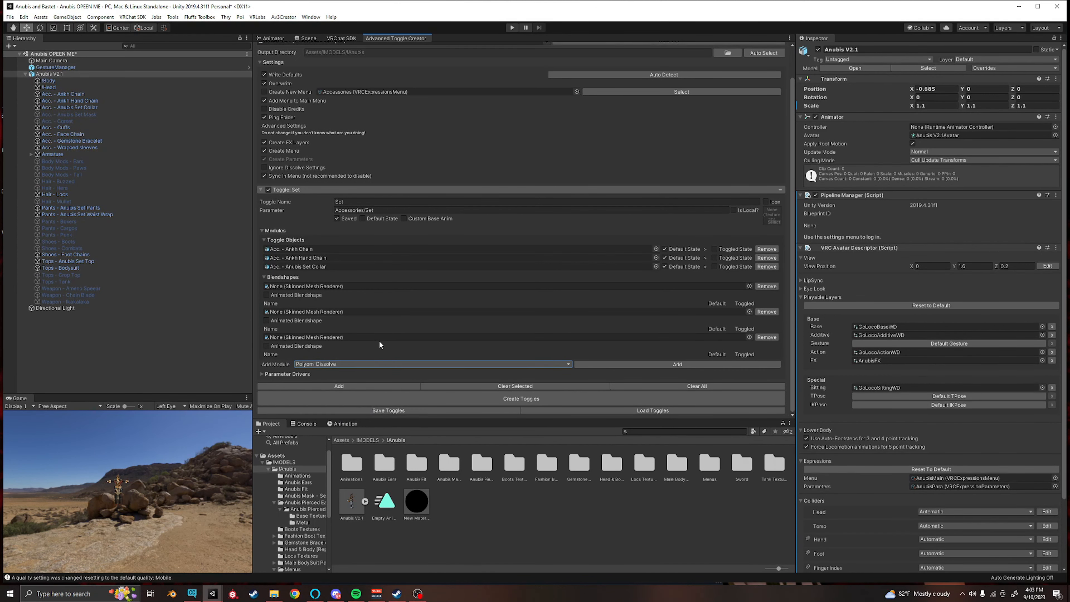
click(625, 364)
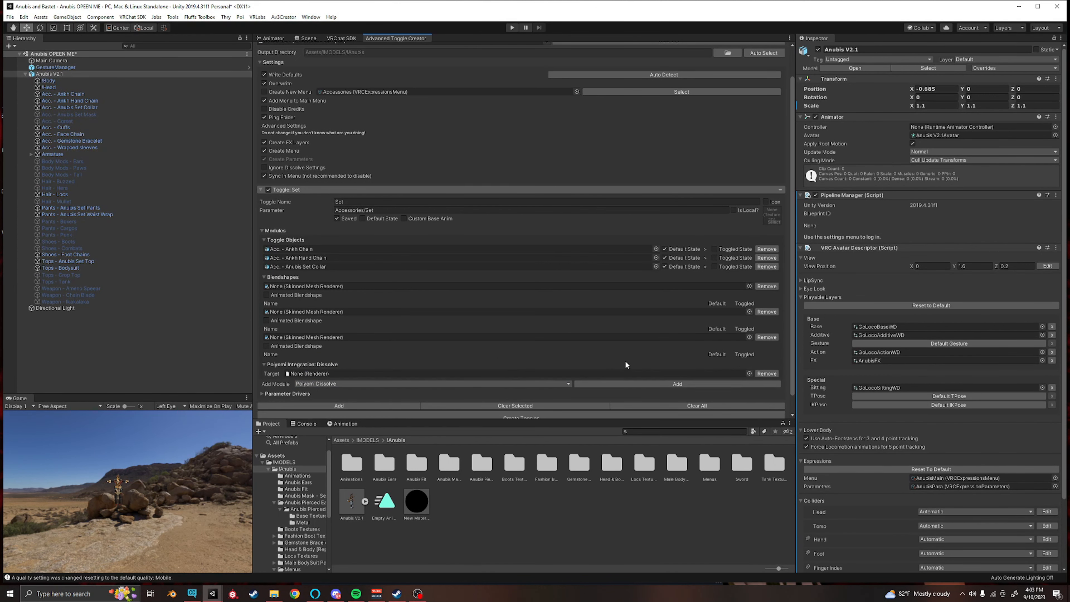
scroll(390, 347, down, 1)
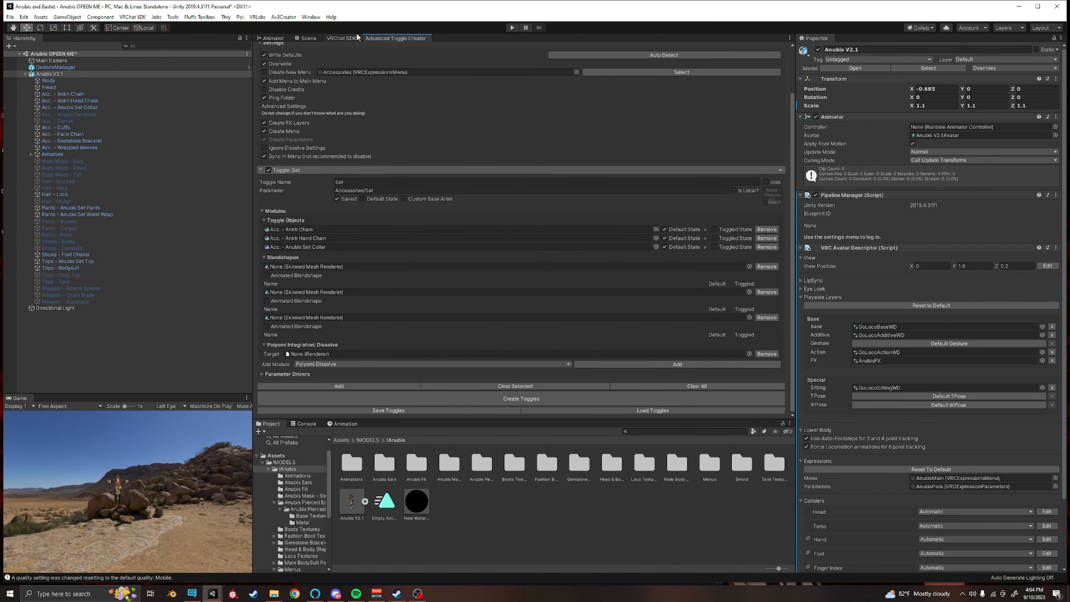
Step: Return to the Scene view and add an Int parameter named Hair to the avatar's AnubisPara expression parameters
right_click(389, 38)
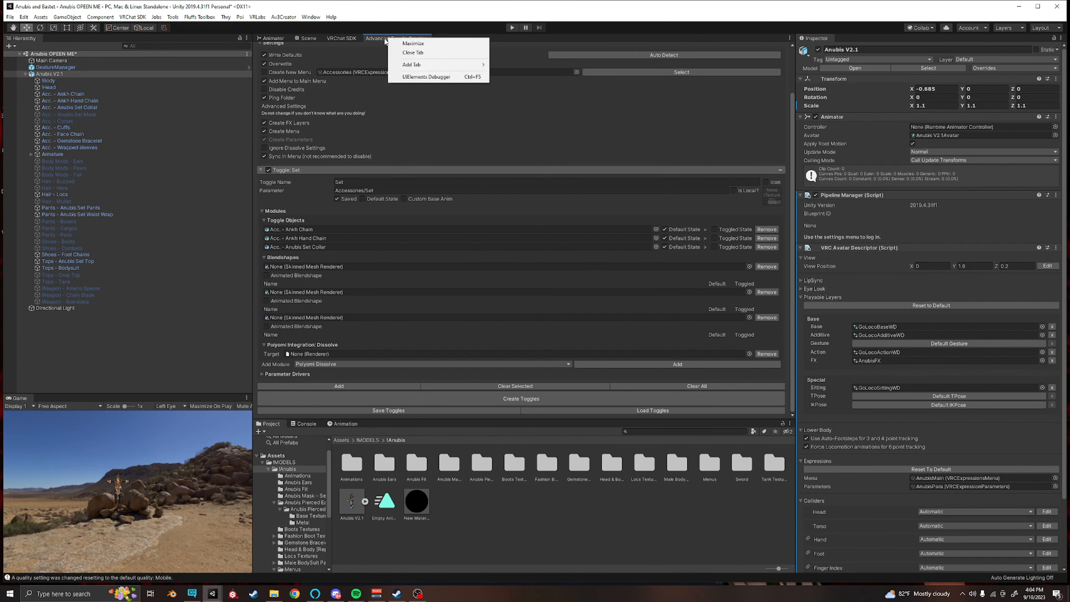
click(306, 38)
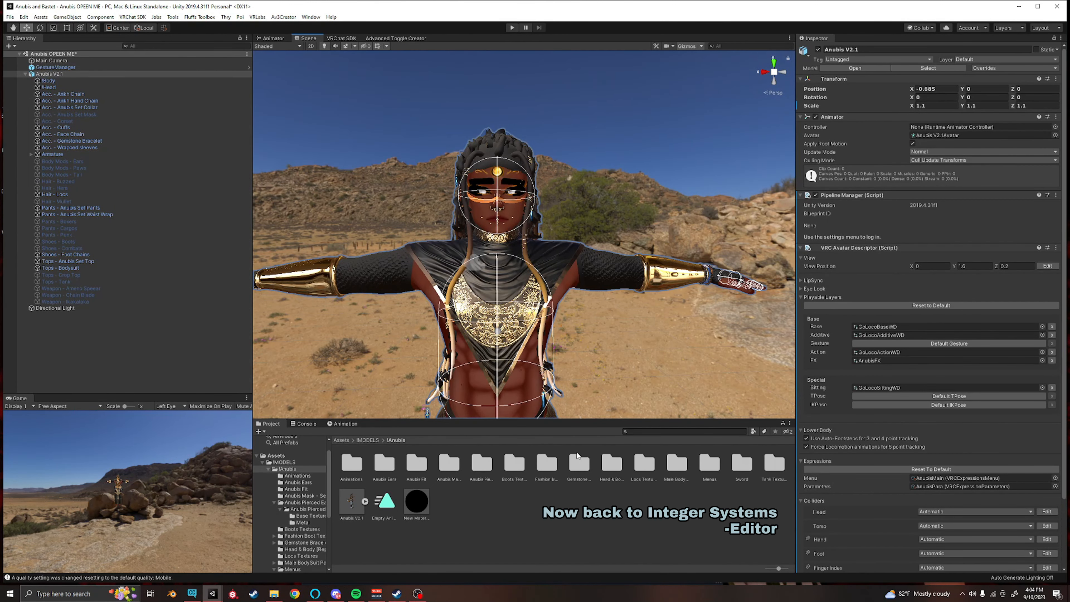
scroll(946, 449, down, 3)
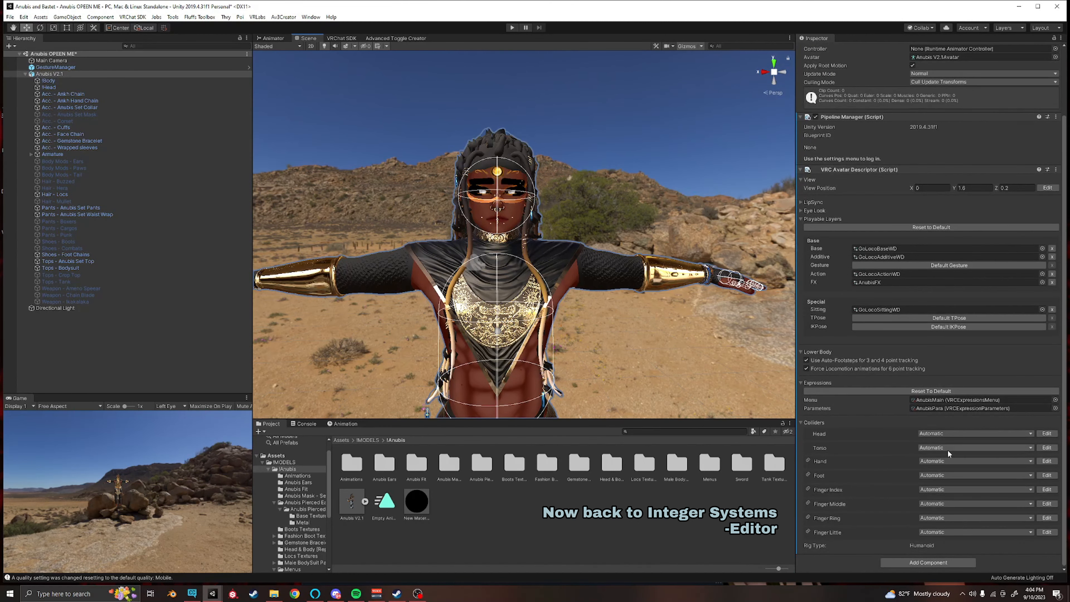
double_click(943, 407)
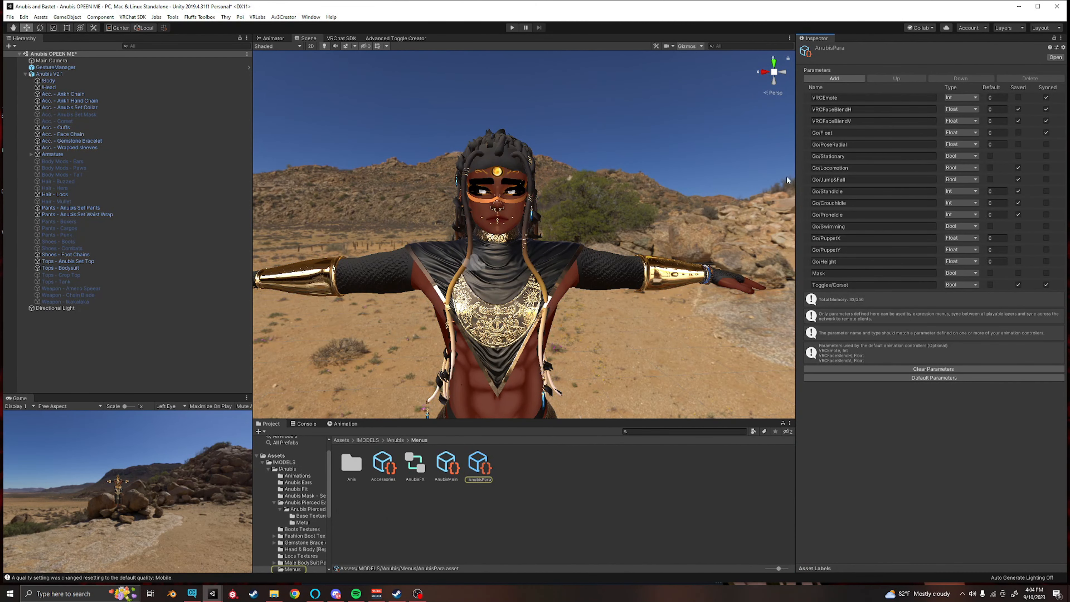
click(825, 76)
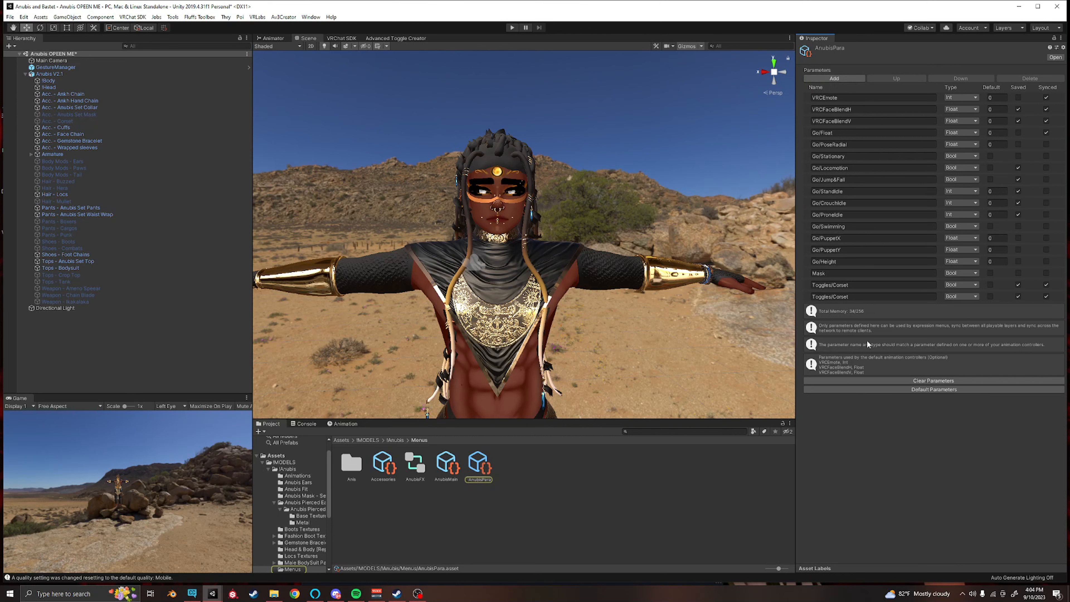
click(957, 296)
click(961, 305)
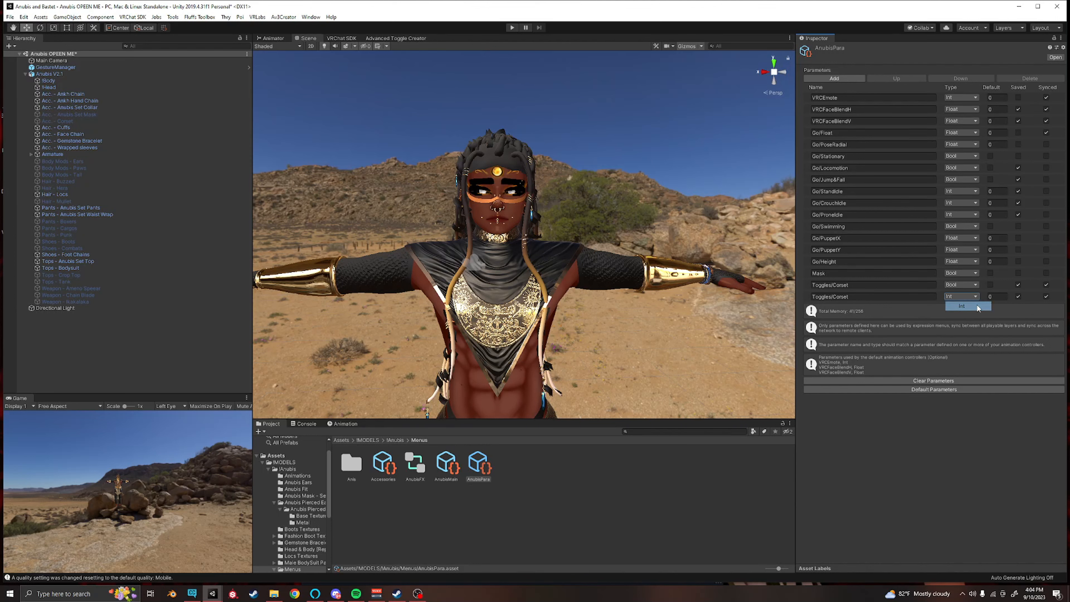
click(877, 295)
text(Hair)
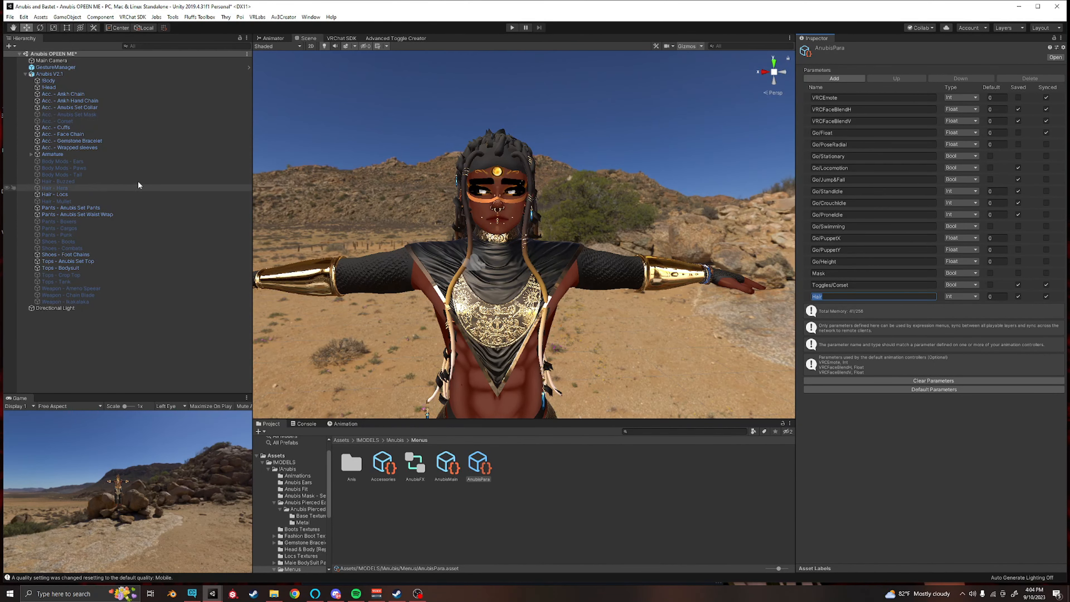
Step: Add an Int parameter named Hair to the avatar's AnubisFX animator controller
click(63, 74)
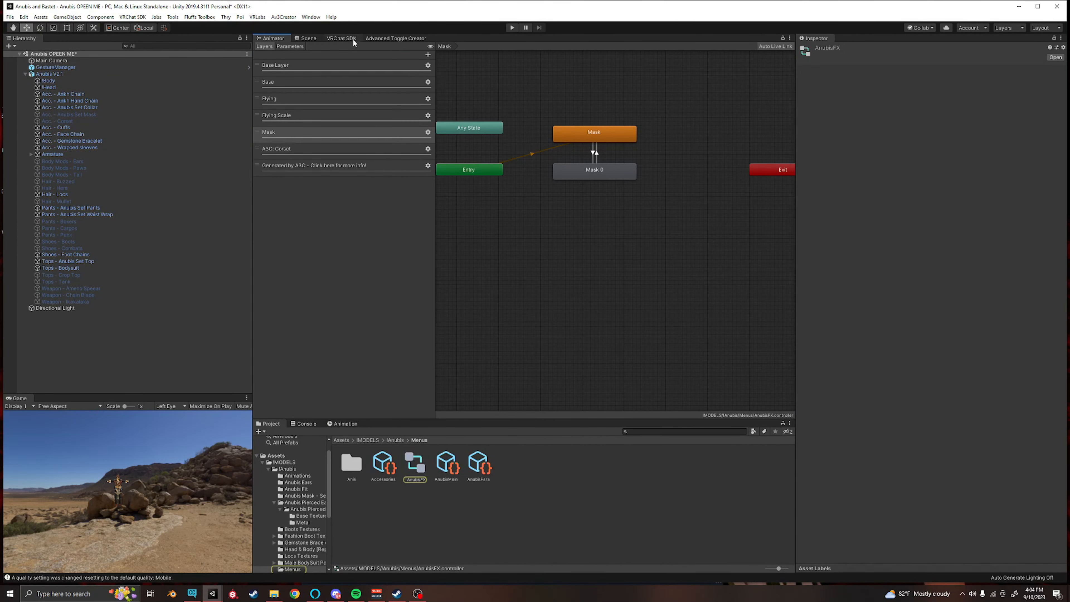
click(289, 47)
click(427, 55)
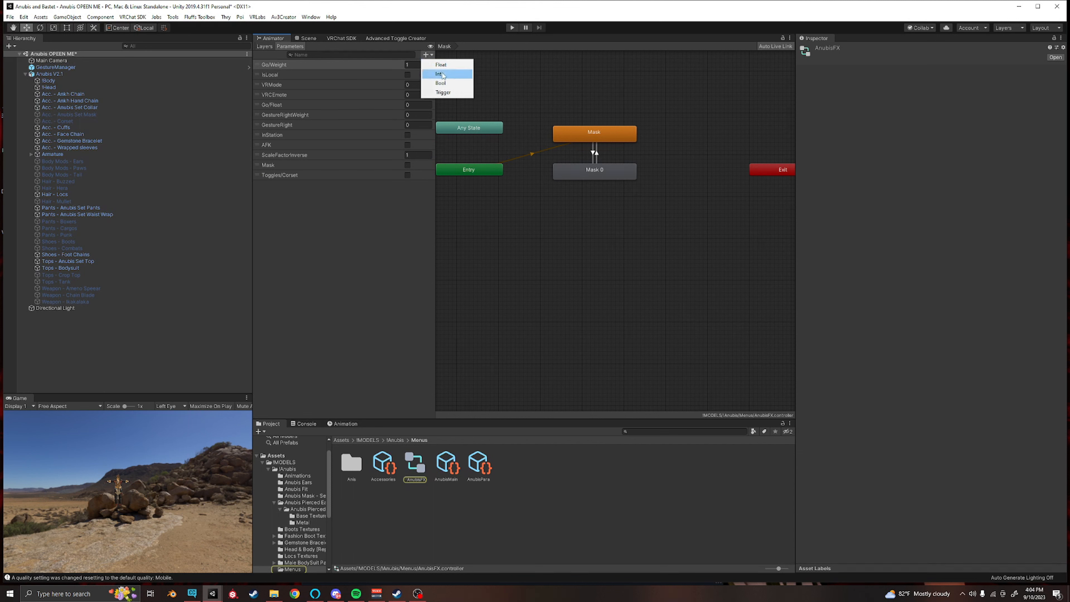
click(441, 75)
text(Hair)
key(Return)
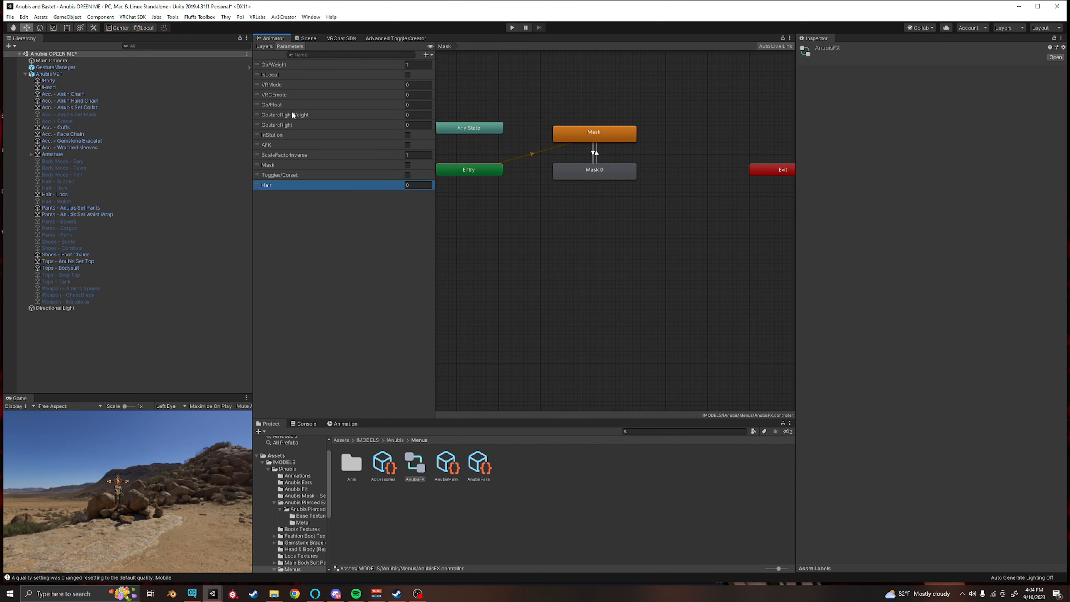
Step: Add a layer named Hair to the AnubisFX animator controller and set its weight to 1
click(265, 47)
click(428, 55)
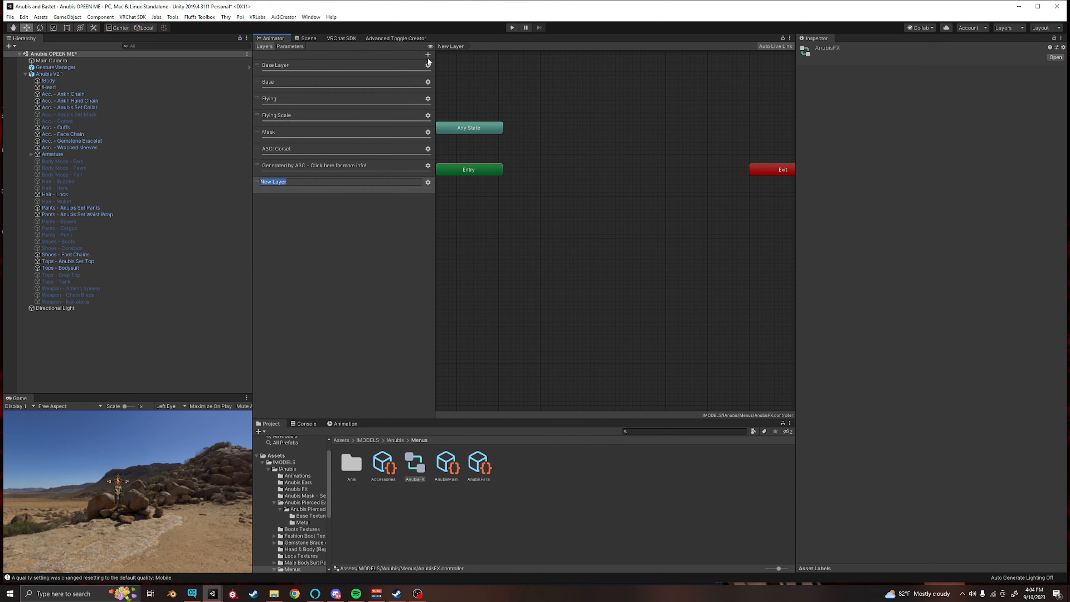
text(Hair)
key(Return)
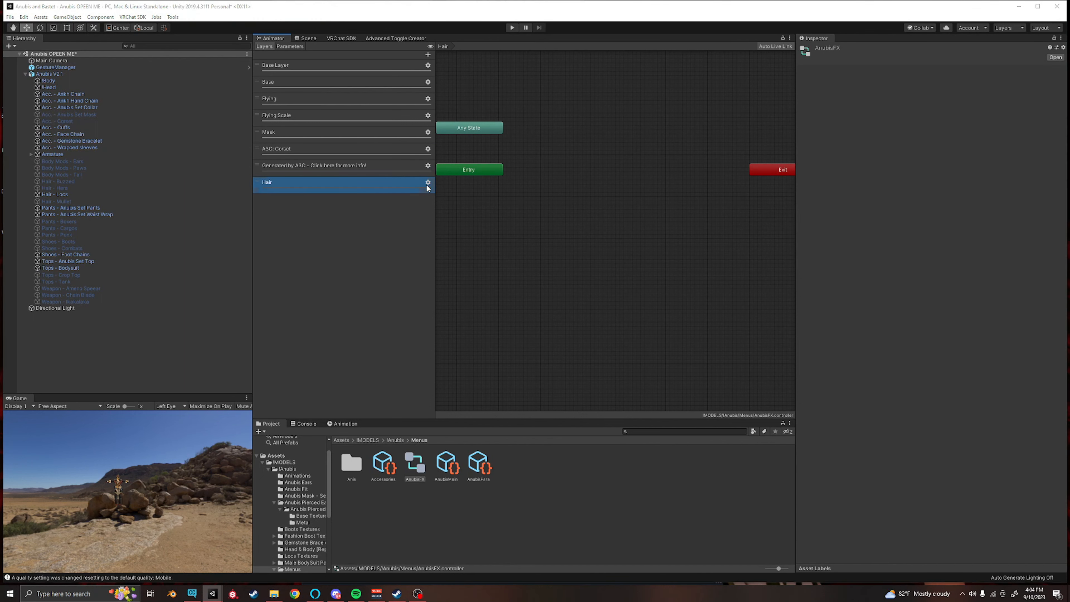
click(428, 182)
drag(483, 184, 560, 185)
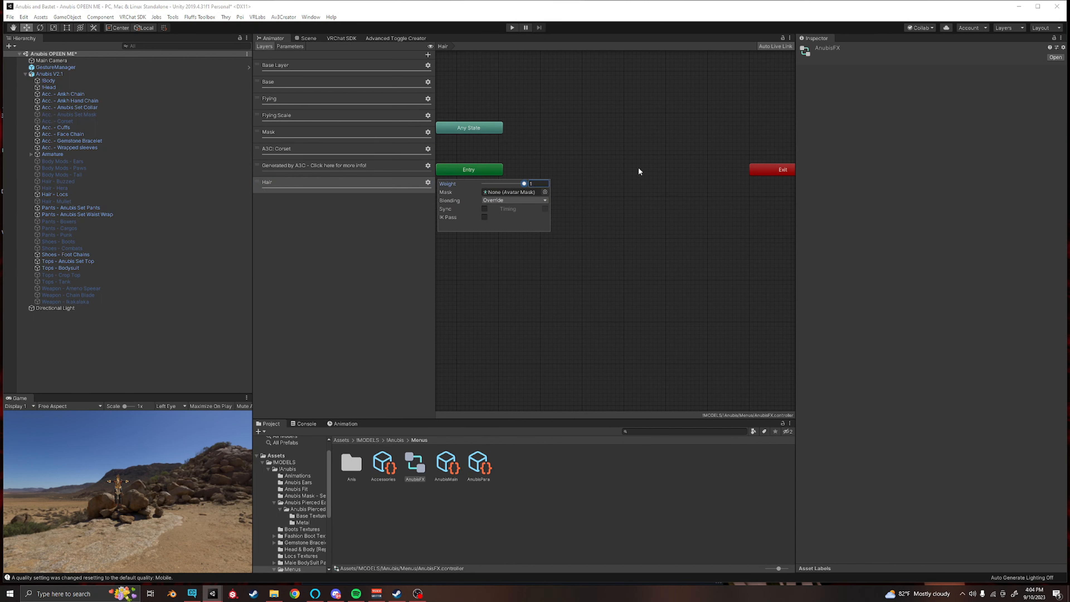
Step: Select the Anubis V2.1 avatar and enter Play mode in the Scene view
click(39, 75)
click(38, 75)
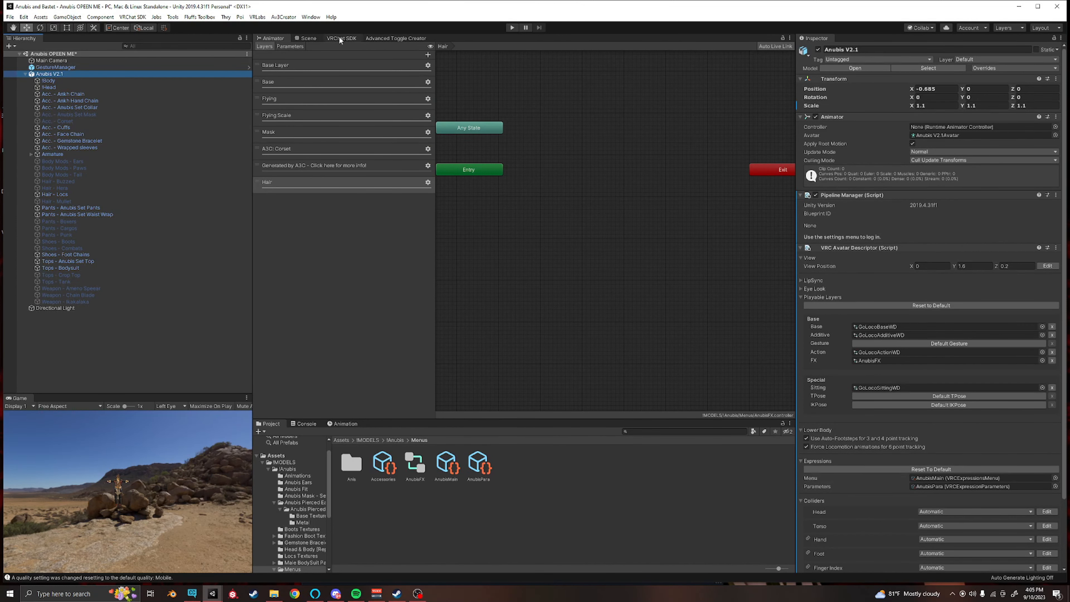
click(312, 38)
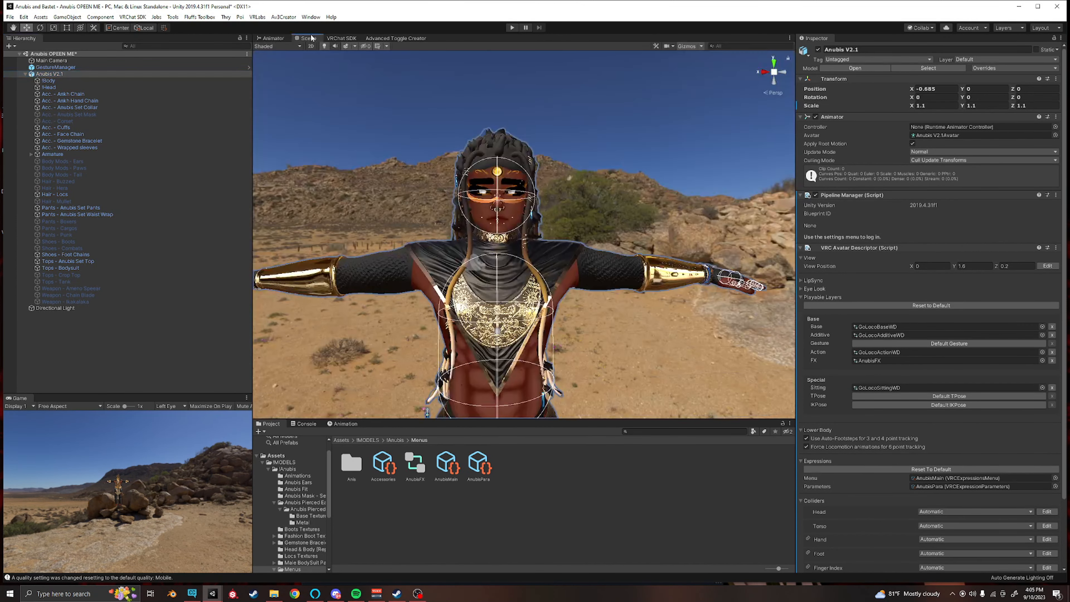
click(512, 27)
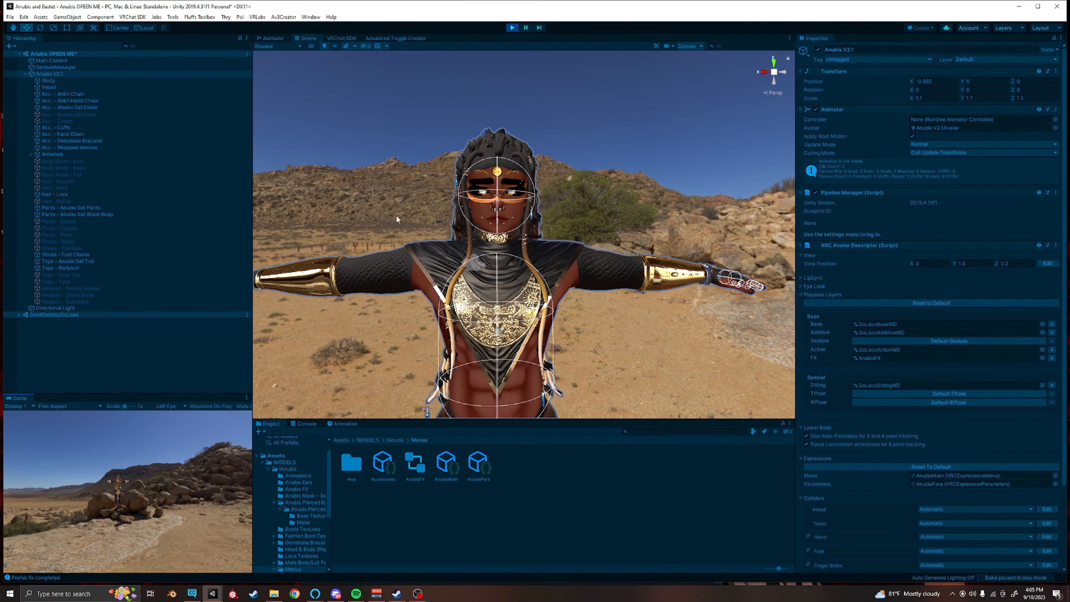
Step: Create an animation clip named Hair - Buzzed in the Menus/Anis folder for the avatar
click(345, 423)
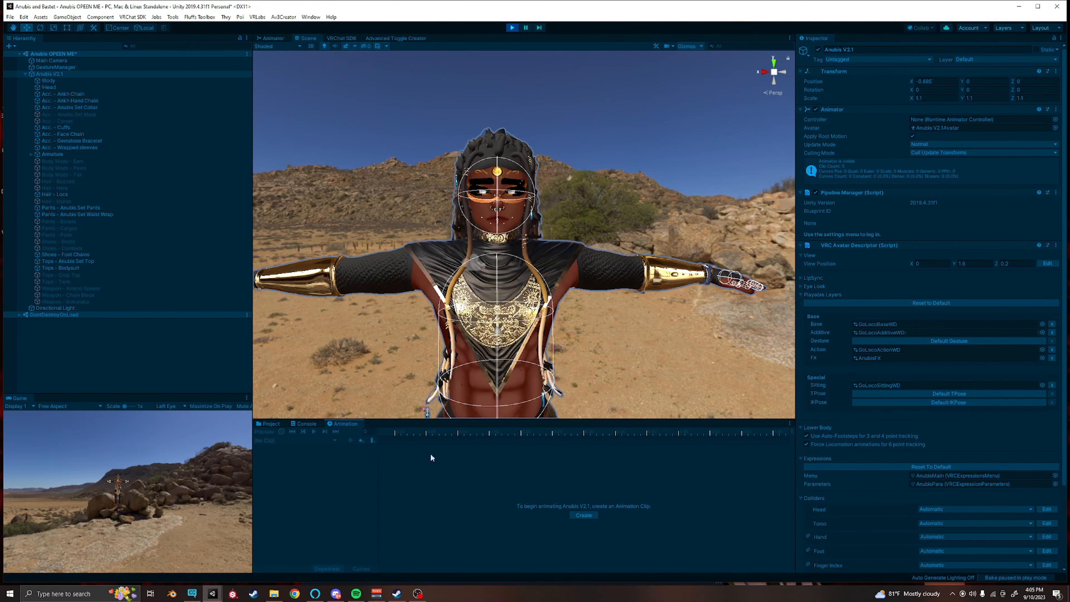
click(586, 515)
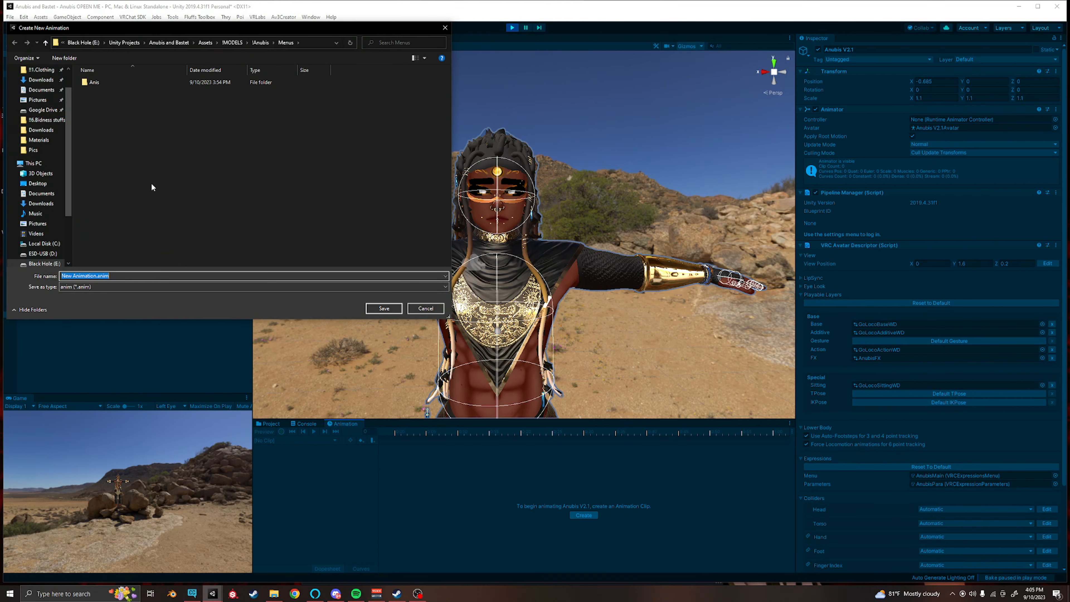
double_click(115, 79)
text(Ha)
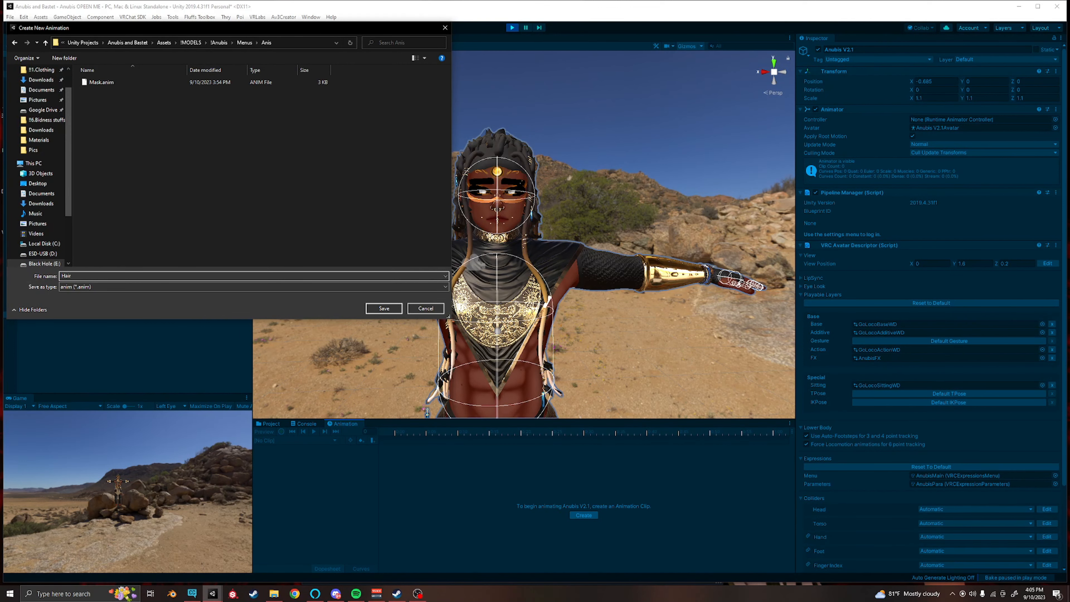
text(ir)
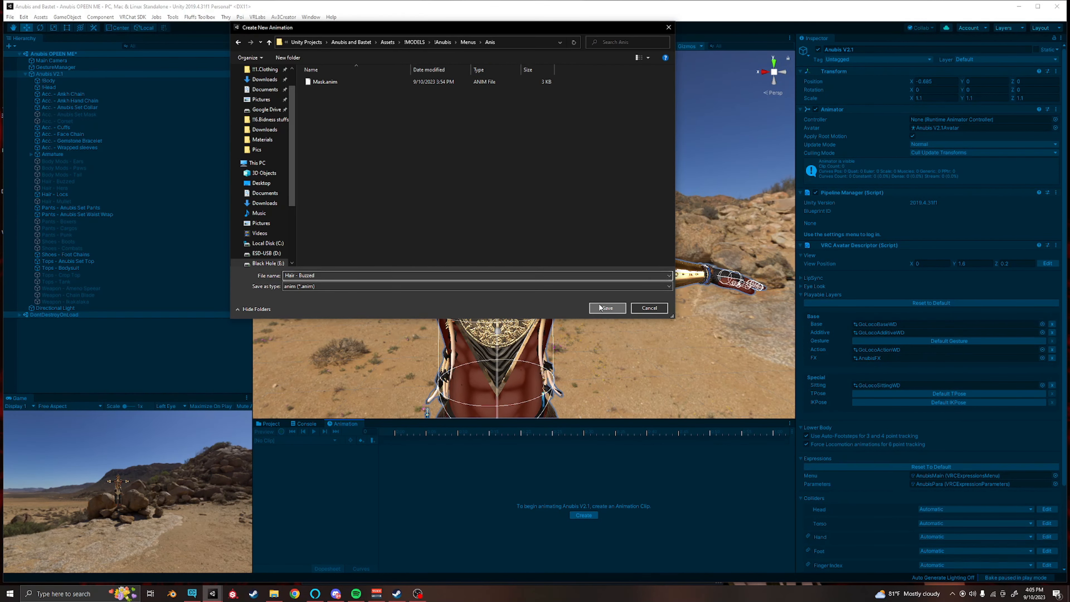
click(604, 308)
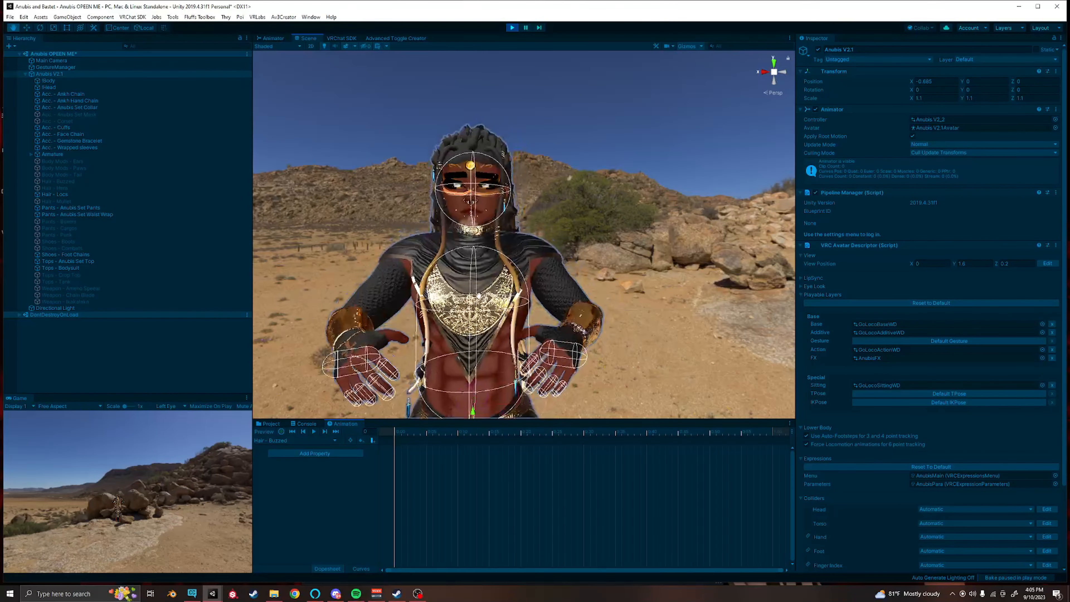
Step: Add the Is Active properties of Hair - Buzzed, Hair - Hera, Hair - Locs and Hair - Mullet to the Hair - Buzzed clip
click(288, 452)
scroll(411, 493, down, 3)
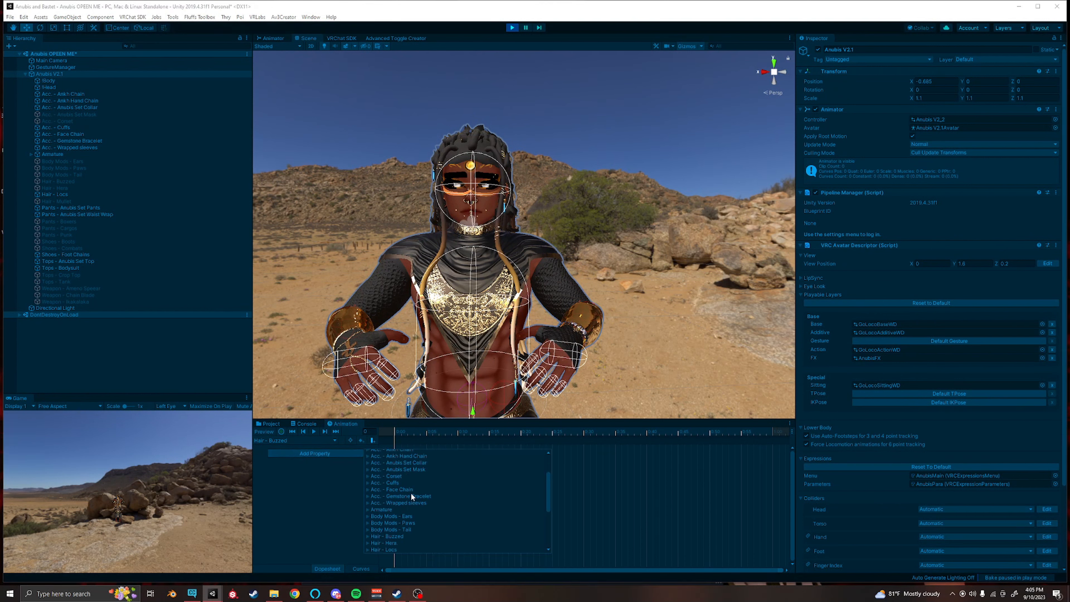
scroll(411, 493, down, 2)
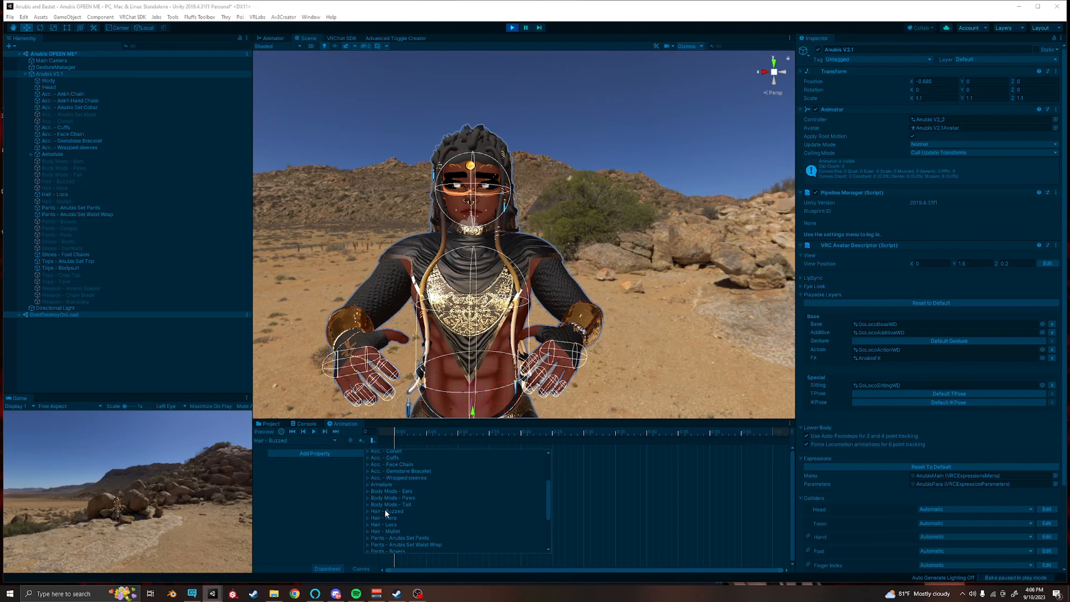
click(368, 511)
scroll(379, 504, down, 1)
click(368, 512)
scroll(371, 511, down, 1)
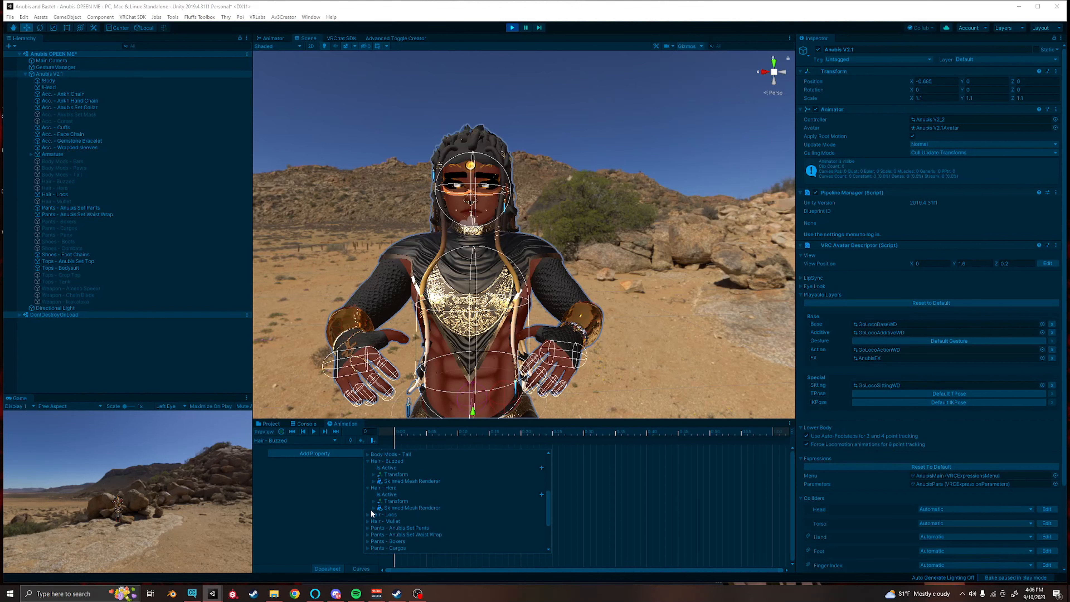
click(367, 513)
scroll(366, 513, down, 1)
click(367, 514)
scroll(428, 489, up, 1)
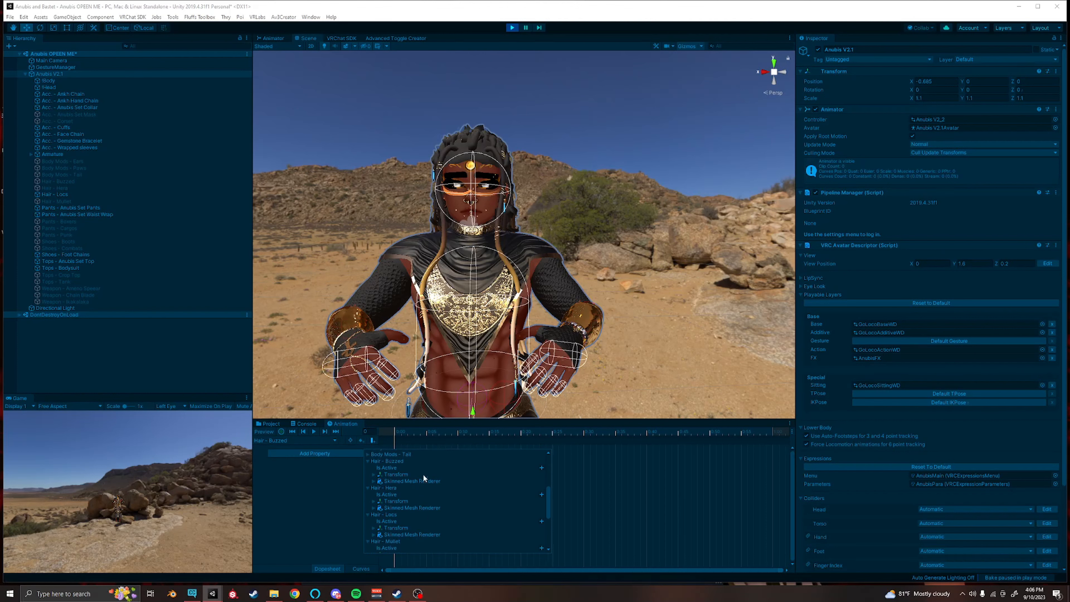
click(394, 468)
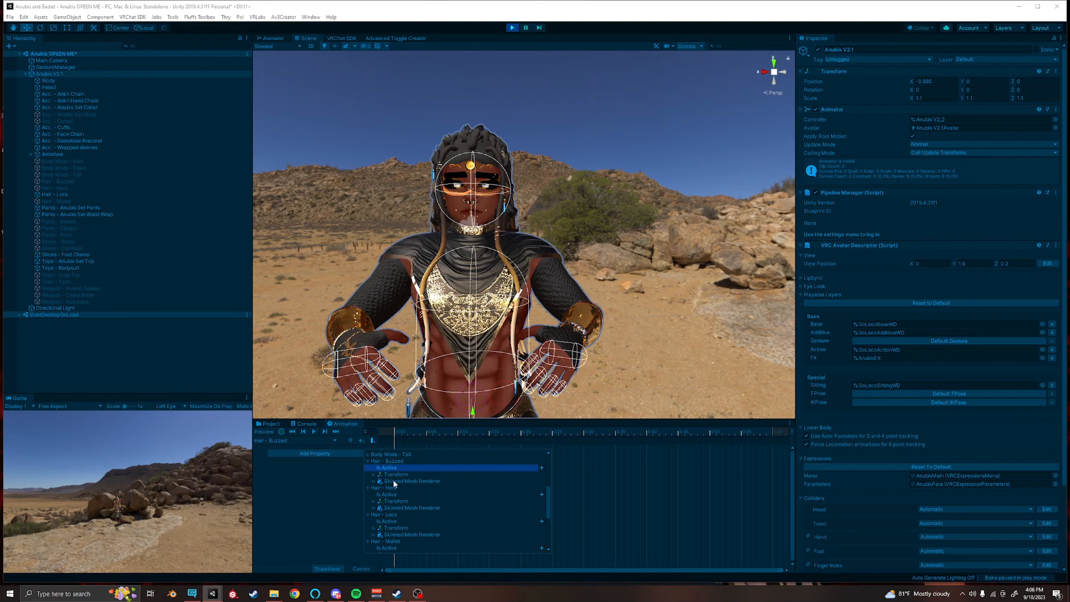
ctrl+click(395, 494)
ctrl+click(403, 521)
scroll(403, 521, down, 1)
ctrl+click(404, 522)
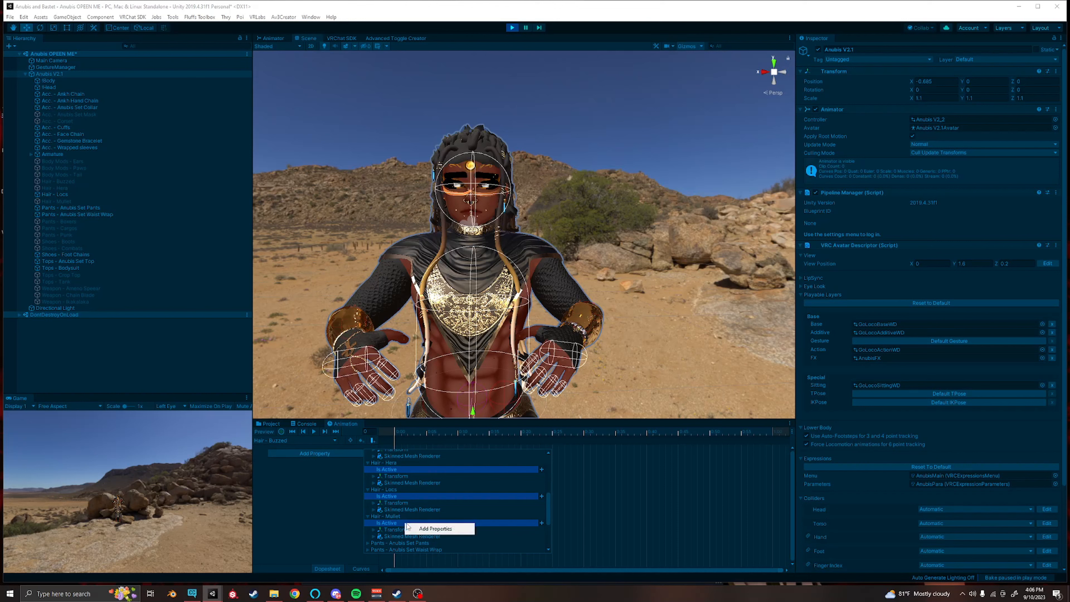
key(Return)
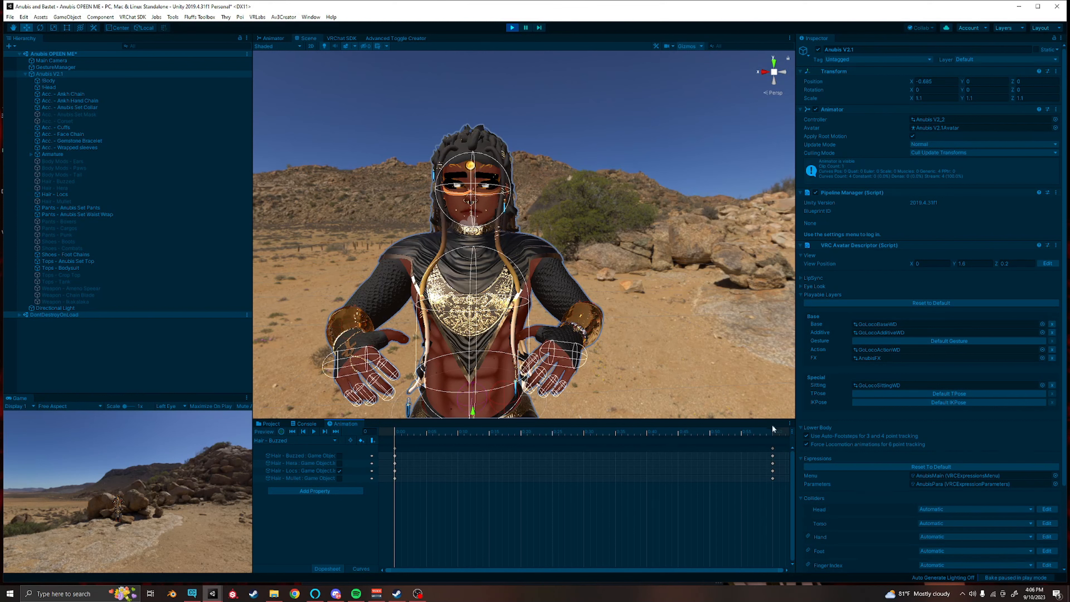
Step: Delete the clip's end keyframes, switch Hair - Locs off and Hair - Buzzed on at the first frame, and exit Play mode
click(773, 447)
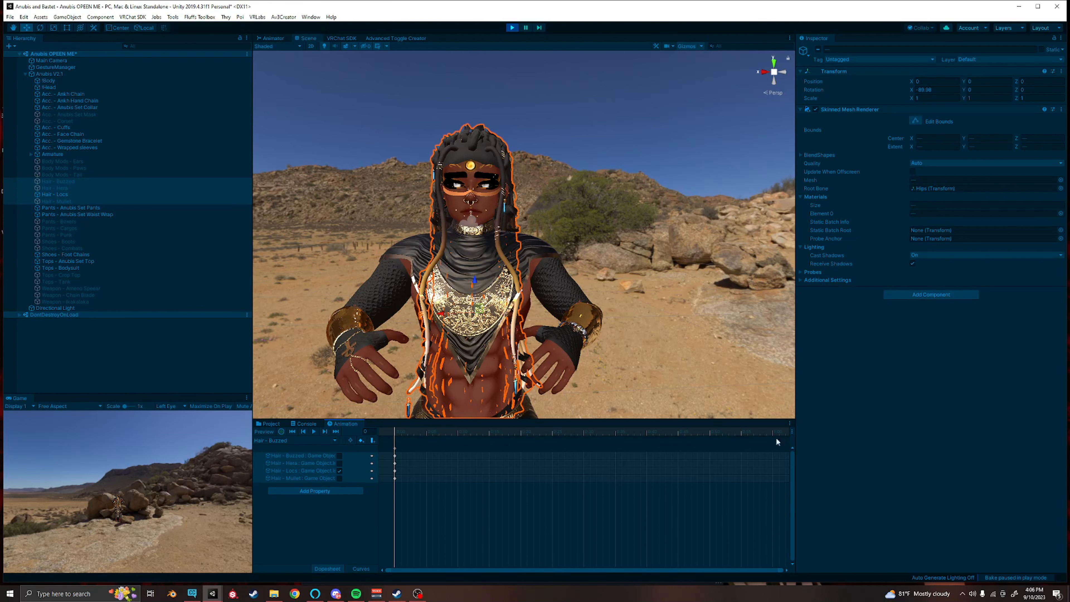
click(339, 471)
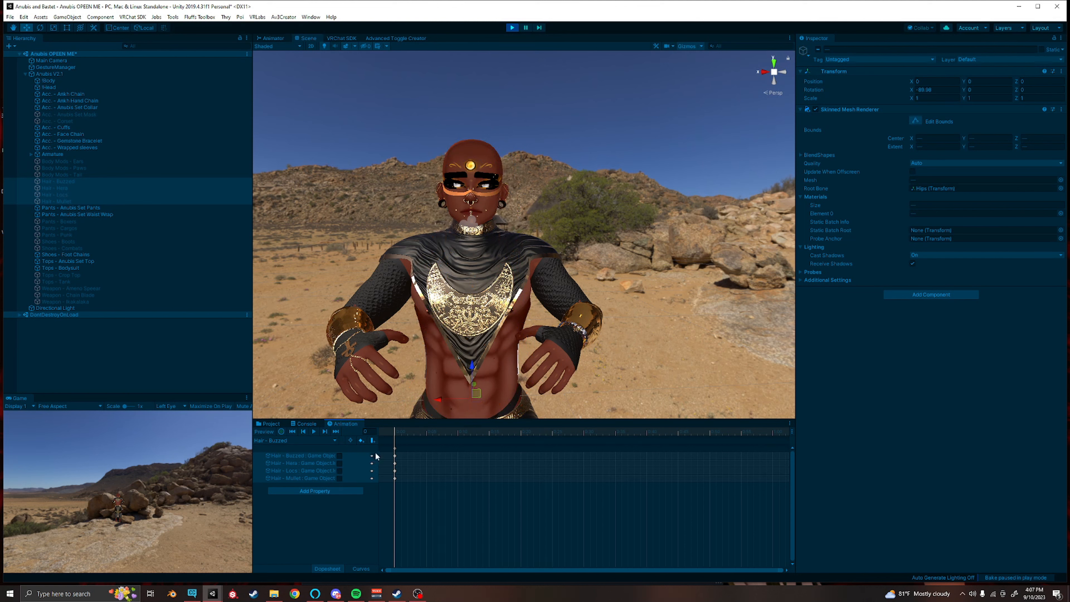
drag(375, 452, 435, 452)
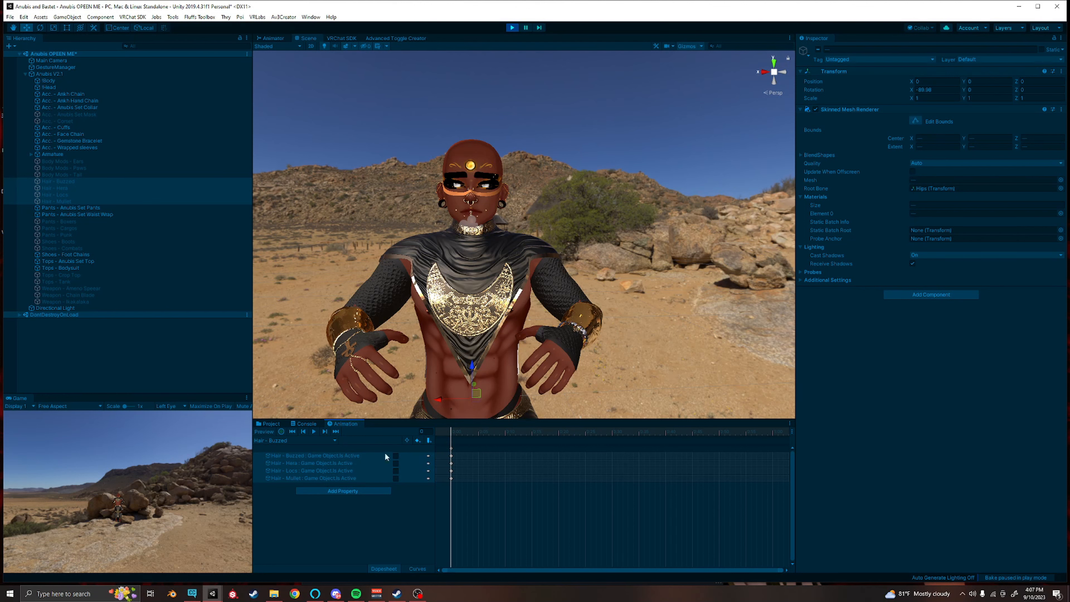
click(396, 455)
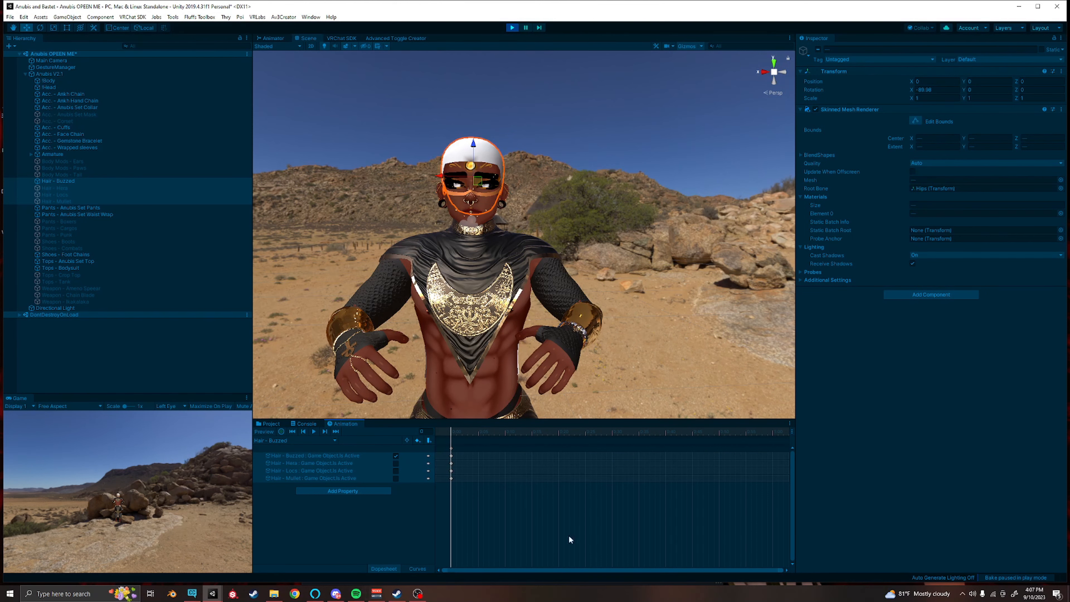
click(512, 28)
Step: Duplicate the Hair - Buzzed animation clip three times in the Anis folder
click(270, 423)
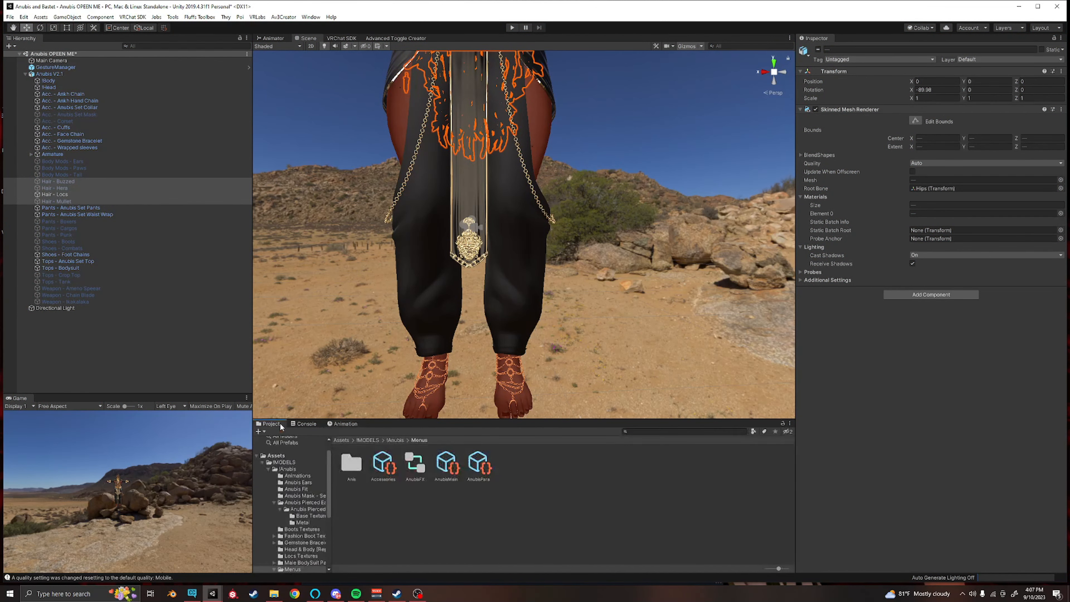
double_click(349, 465)
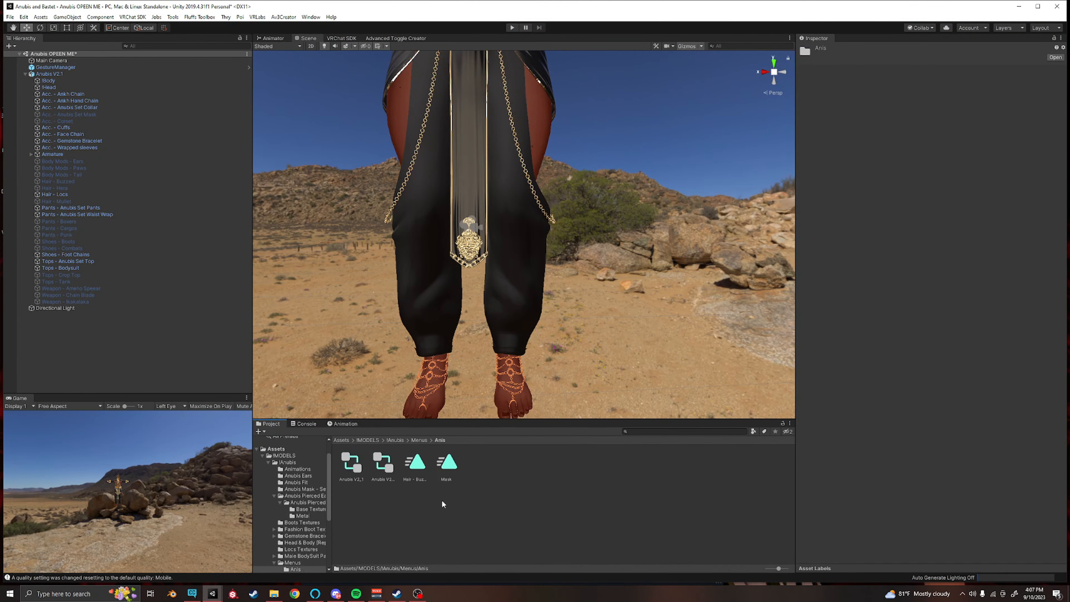
click(416, 462)
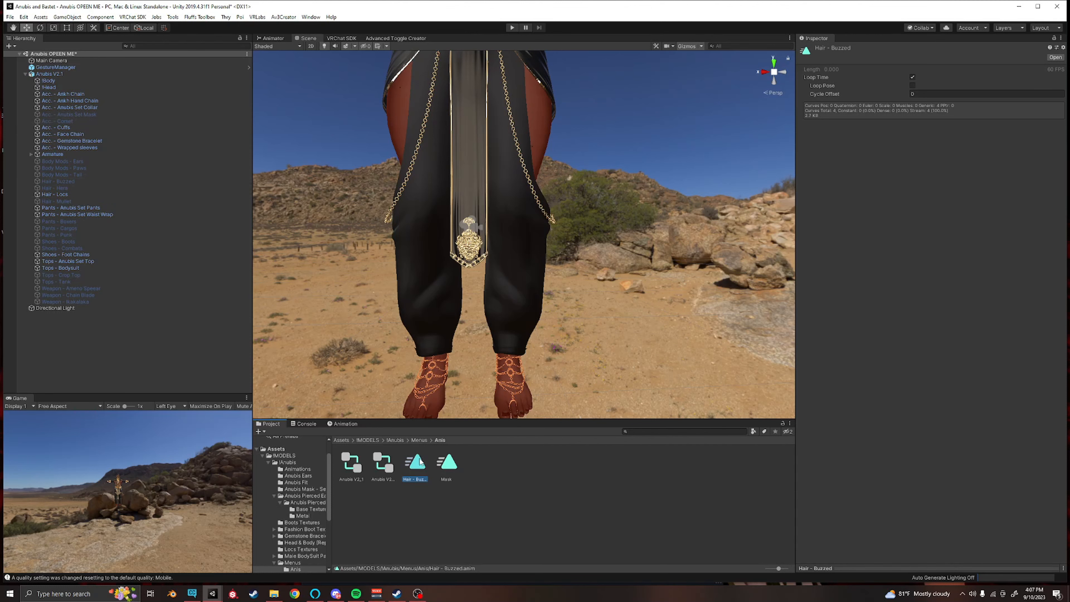
key(ctrl+d)
key(ctrl+d)
key(ctrl+d)
key(ctrl+d)
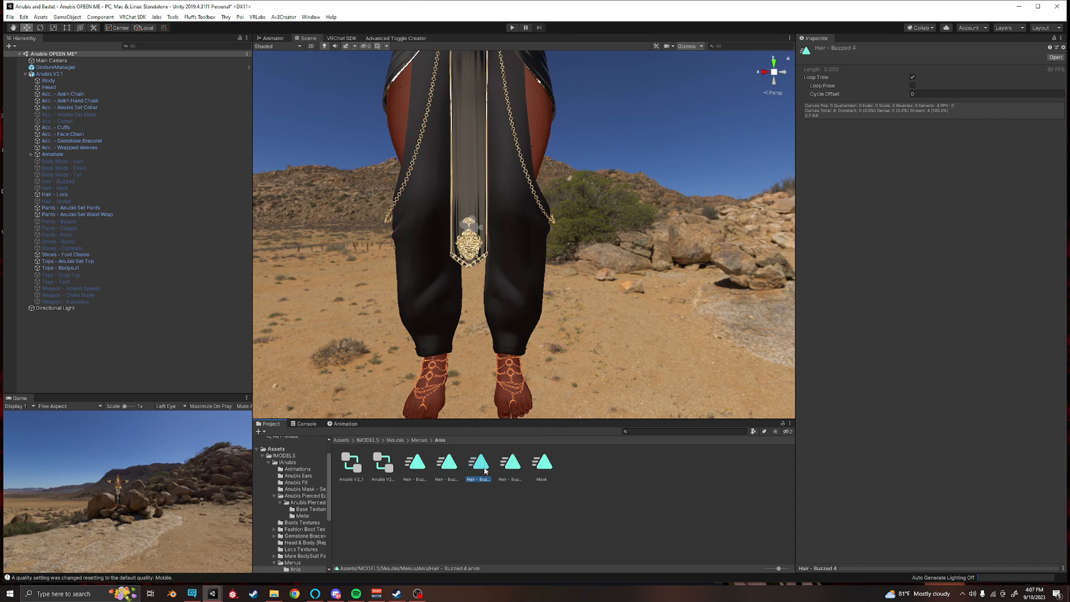
Step: Rename the duplicate clip Hair - Buzzed 4 as Hair - Hera
key(Delete)
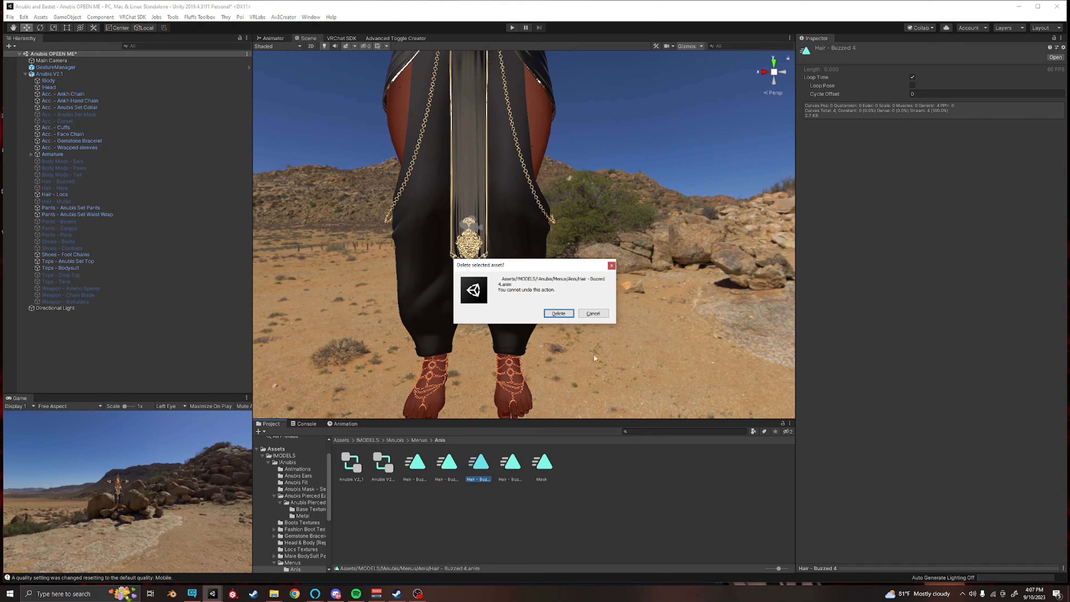
click(598, 314)
key(F2)
key(Right)
key(BackSpace)
key(BackSpace)
key(BackSpace)
key(BackSpace)
key(BackSpace)
key(BackSpace)
key(BackSpace)
key(BackSpace)
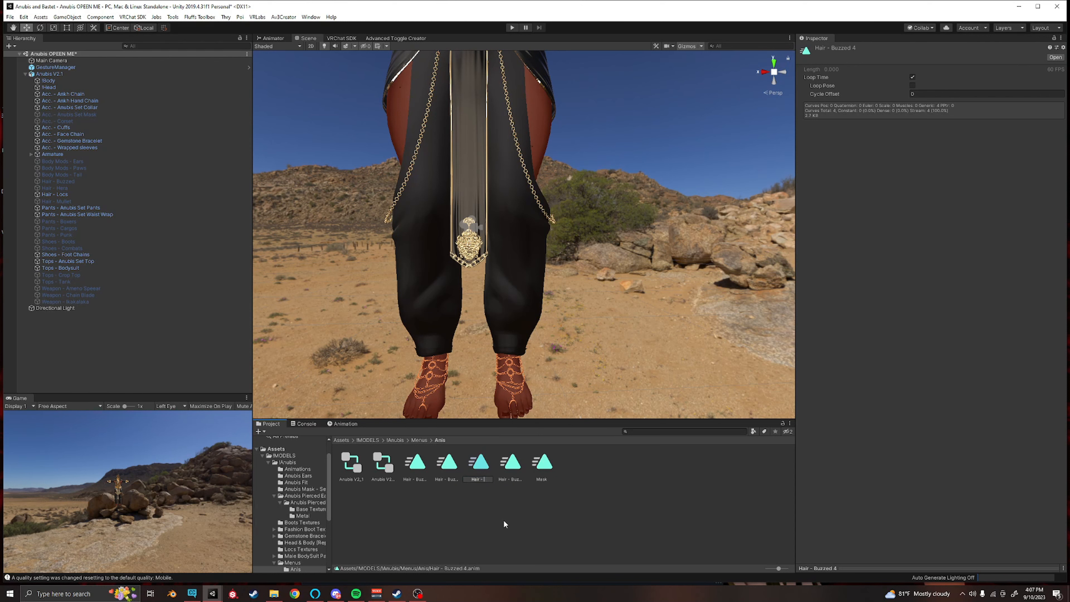
text(Hera)
key(Return)
Step: In the Hair - Hera clip, set the Is Active value of Hair - Buzzed to 0 and of Hair - Hera to 1
double_click(513, 467)
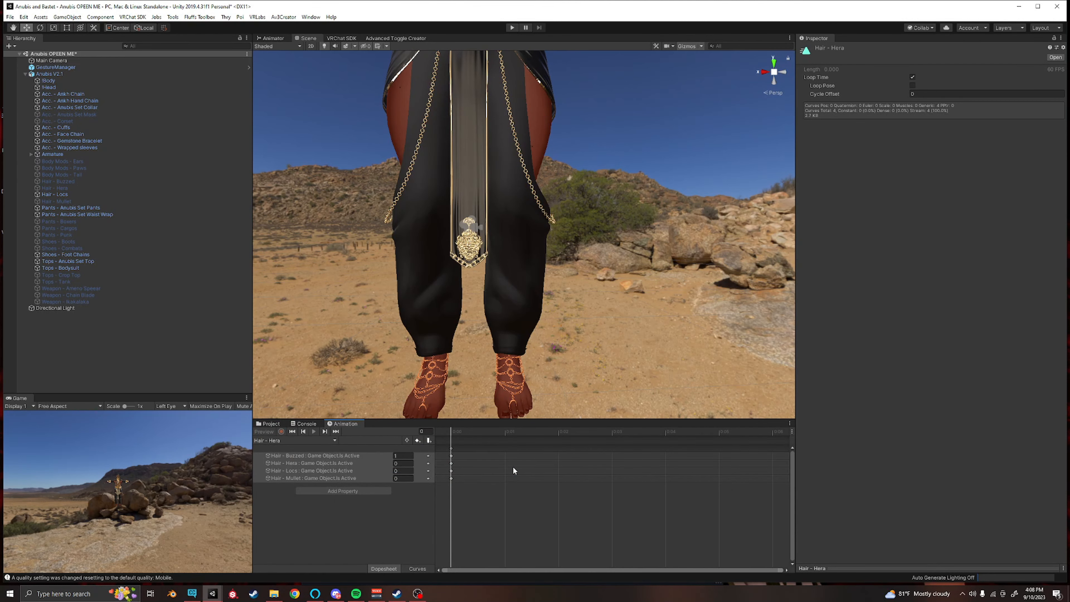
click(400, 455)
click(400, 463)
text(1)
click(165, 477)
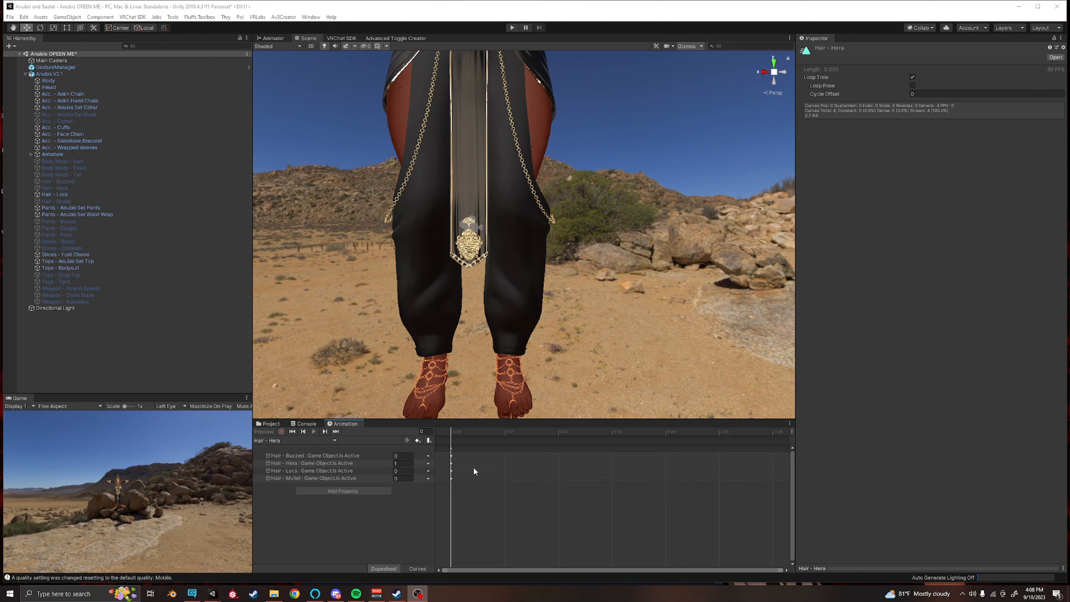
Step: Rename the duplicate clip Hair - Buzzed 3 in the Anis folder as Hair - Locs
click(270, 423)
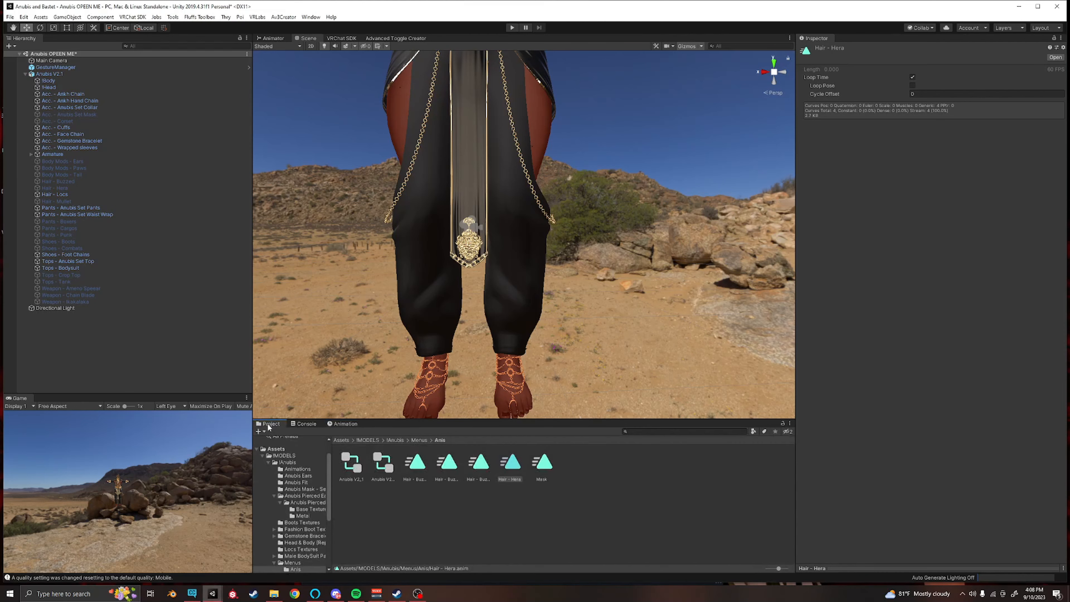
click(447, 468)
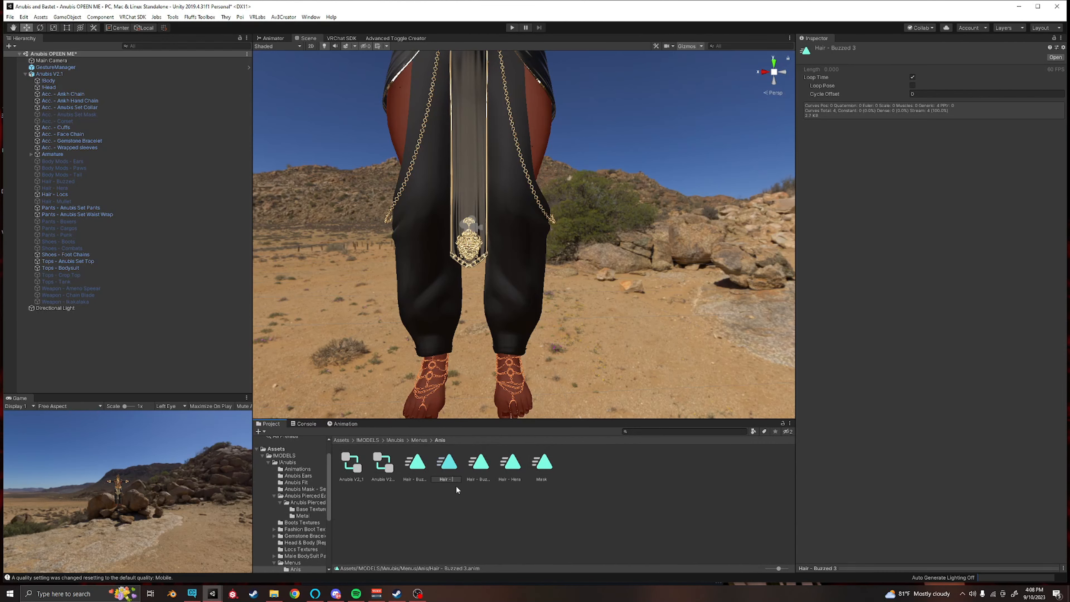
key(Return)
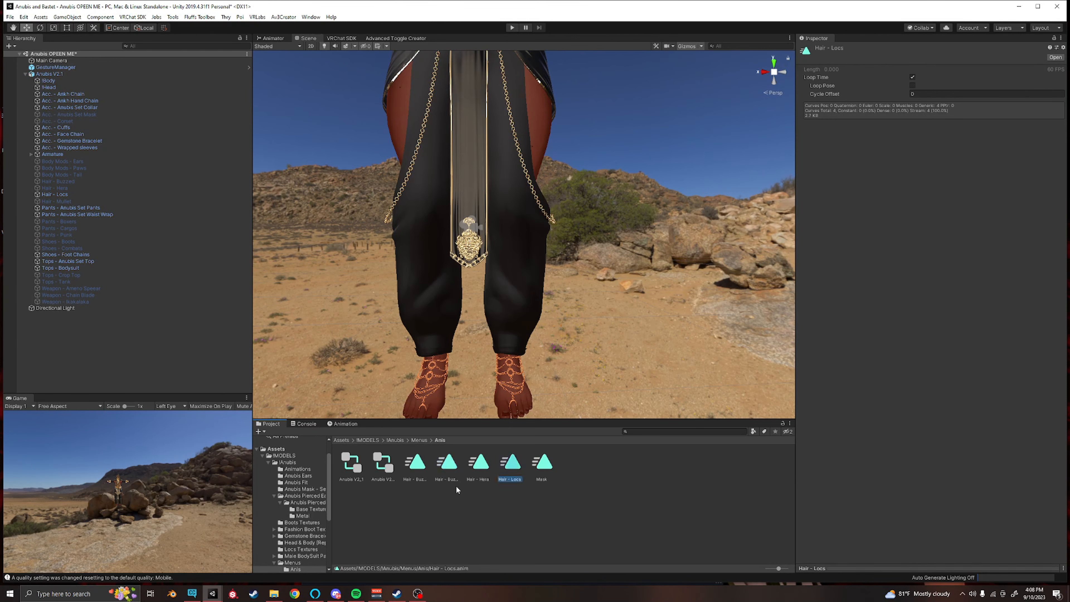
Step: In the Hair - Locs clip, set the Is Active value of Hair - Buzzed to 0 and switch Hair - Locs on
double_click(506, 464)
click(403, 455)
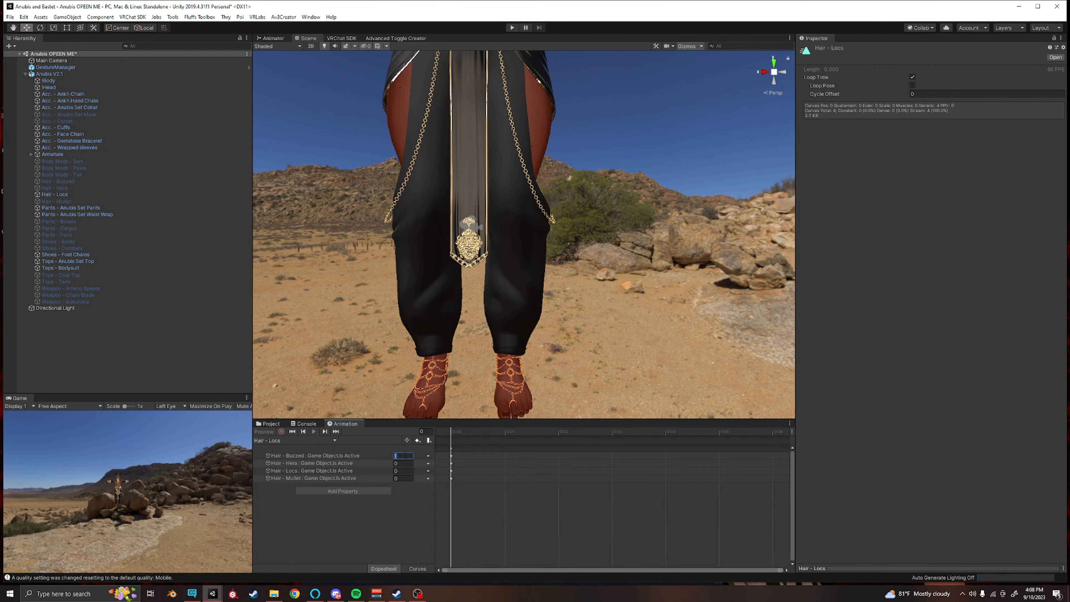
text(0)
click(403, 470)
Step: Rename the remaining duplicate Hair - Buzzed clip in the Anis folder as Hair - Mullet
click(273, 426)
click(417, 463)
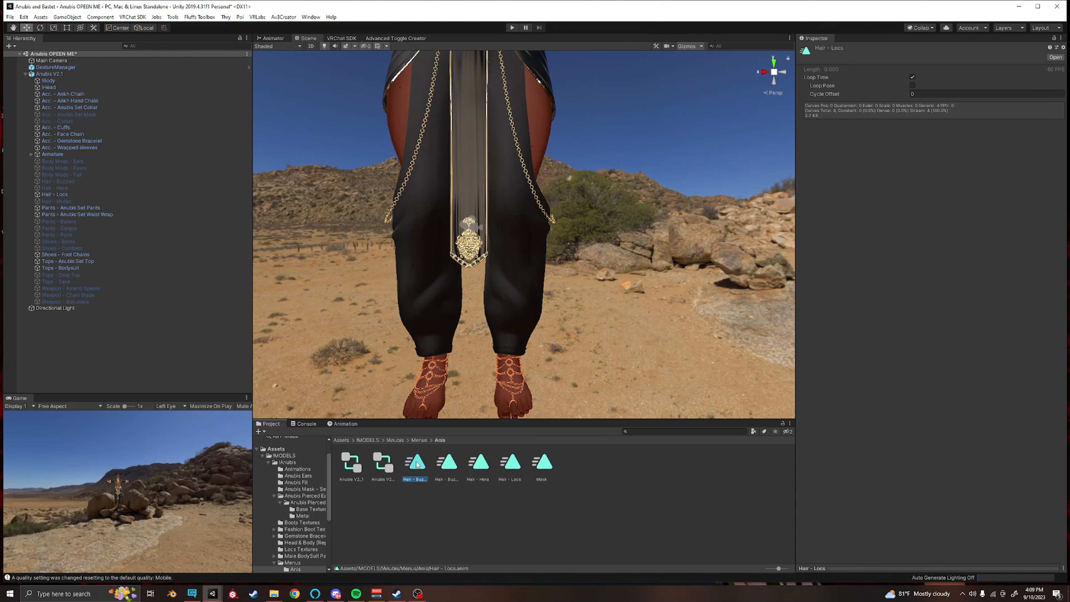
click(417, 464)
text(Hair - Buz)
key(BackSpace)
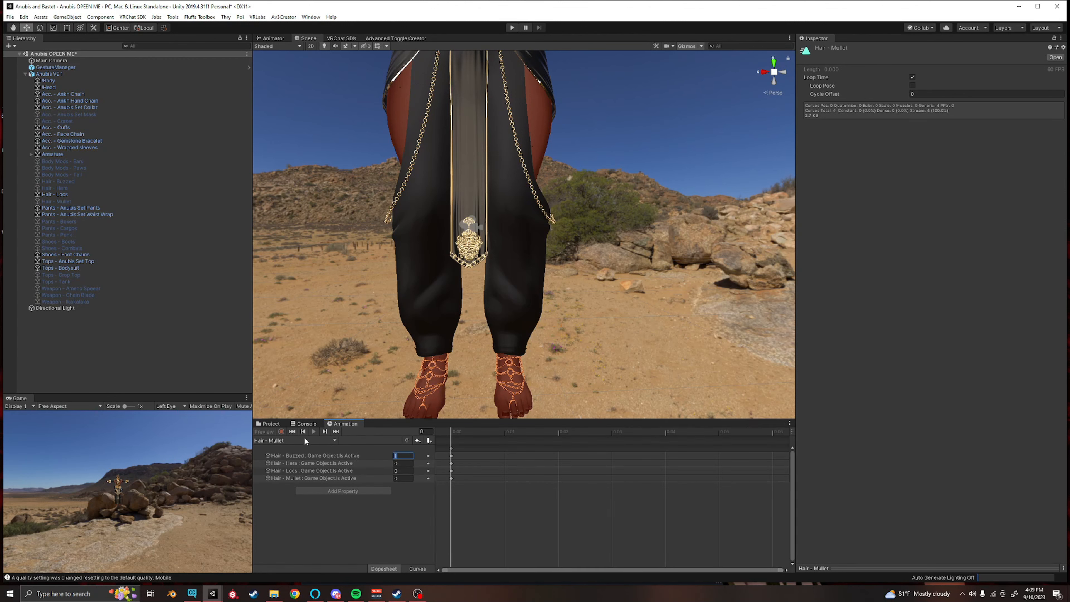
Step: In the Hair - Mullet clip, set the Is Active value of Hair - Buzzed to 0 and of Hair - Mullet to 1
text(0)
click(400, 478)
text(1)
key(Return)
Step: Open the AnubisFX controller assigned to the Anubis V2.1 avatar and select its Hair layer
click(265, 424)
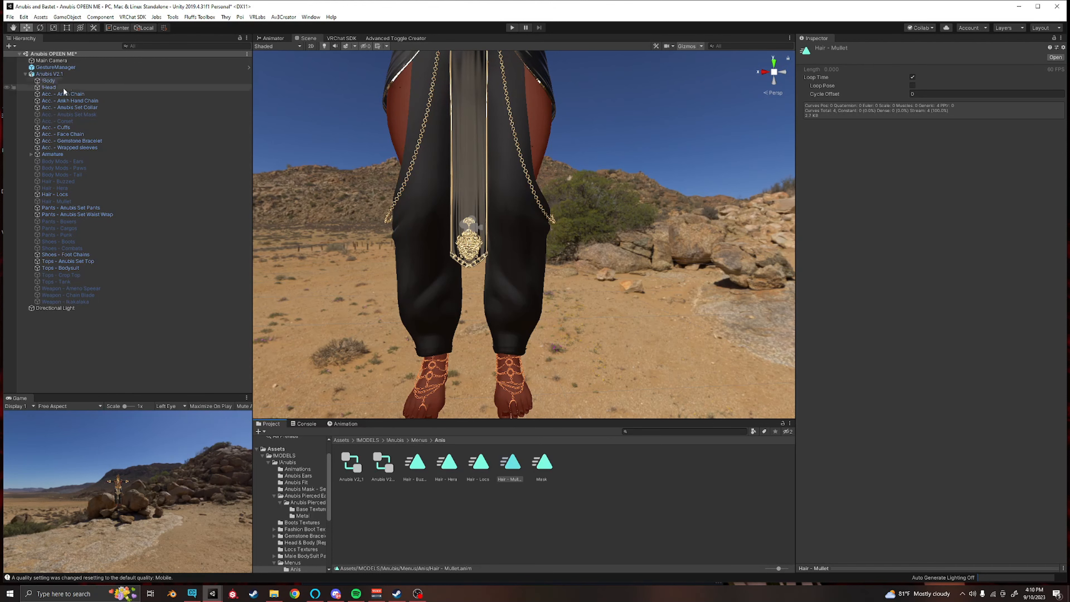
click(65, 74)
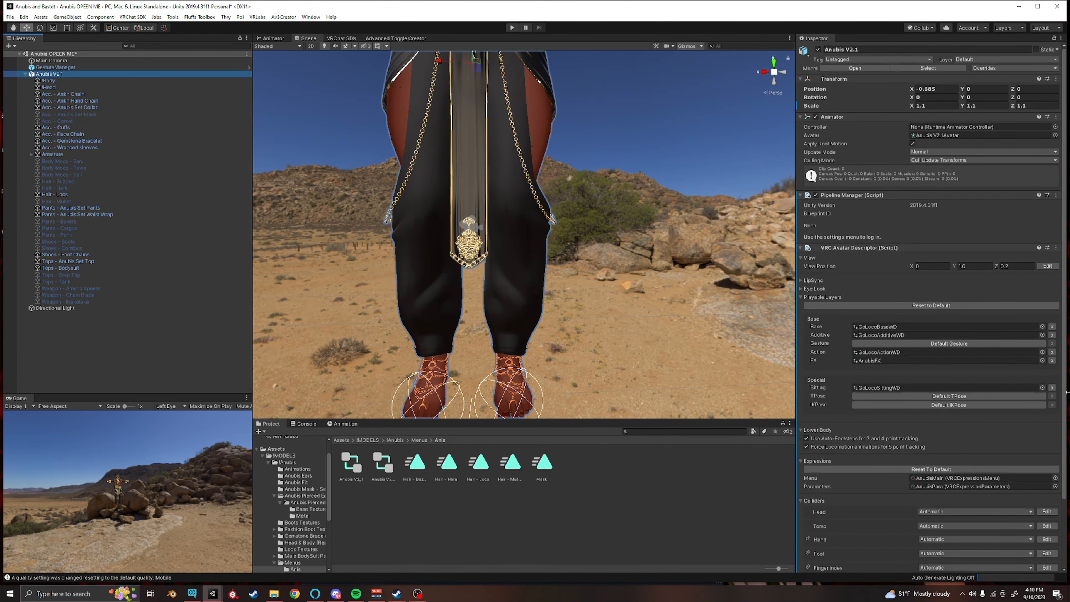
double_click(886, 360)
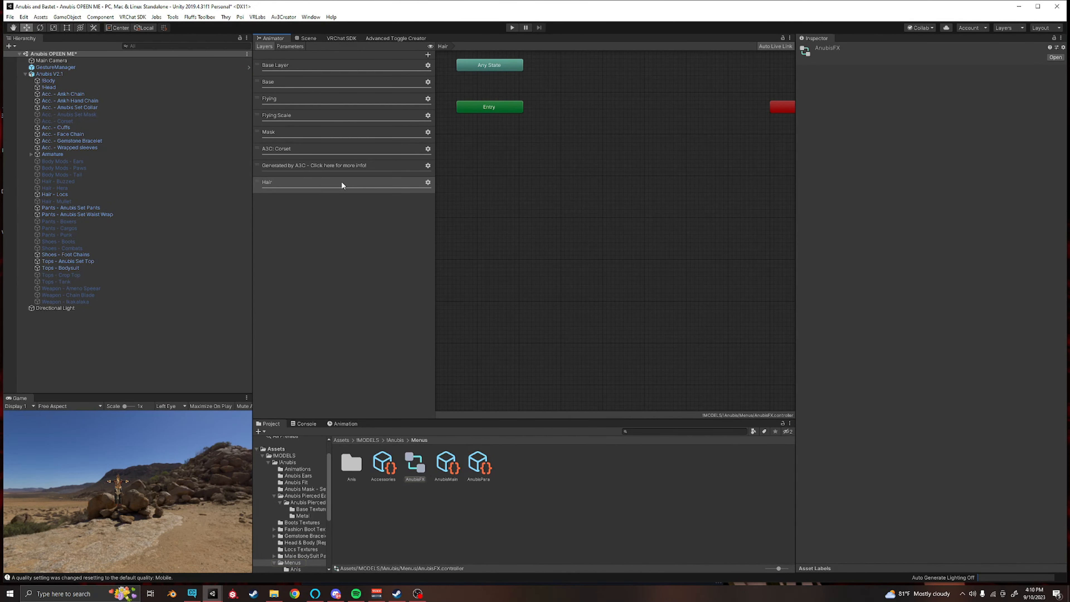
click(274, 182)
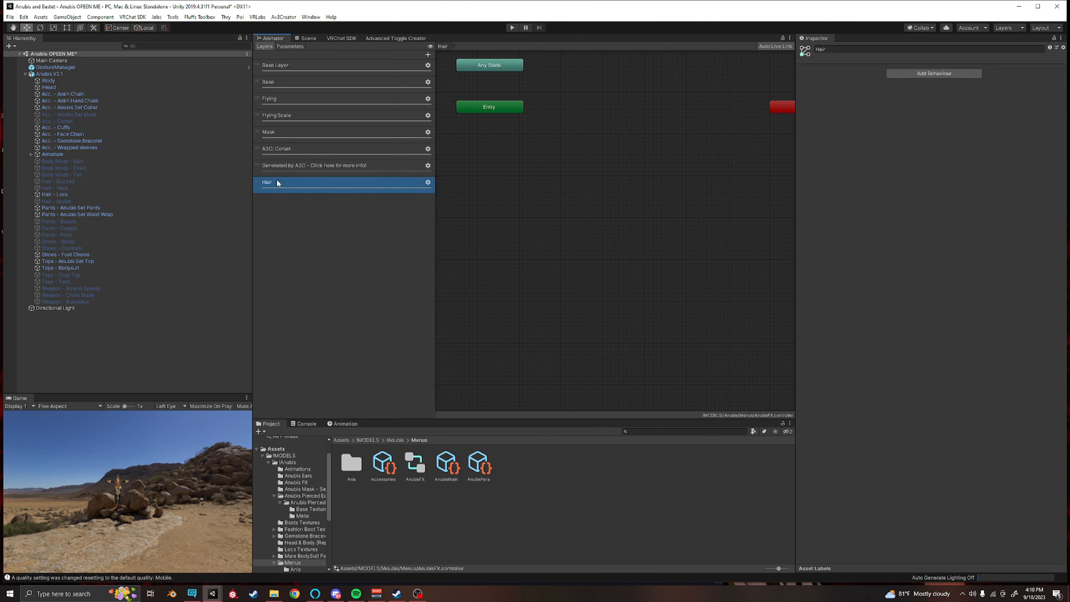
Step: Add the Hair - Locs, Hair - Hera, Hair - Mullet and Hair - Buzzed clips from the Anis folder as stacked states, with Hair - Locs first
double_click(352, 460)
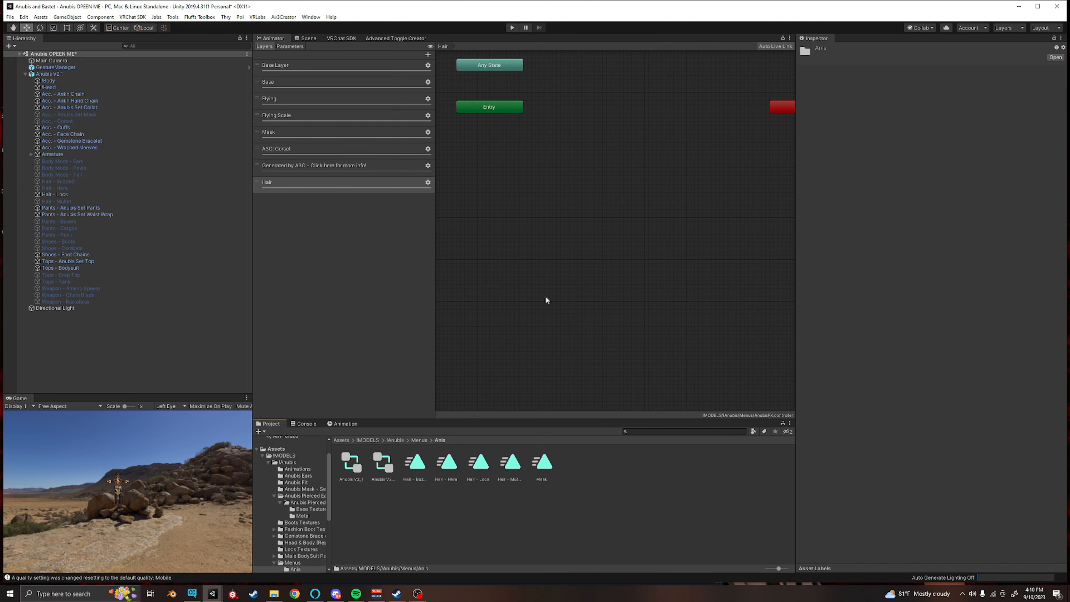
middle_drag(592, 129, 595, 195)
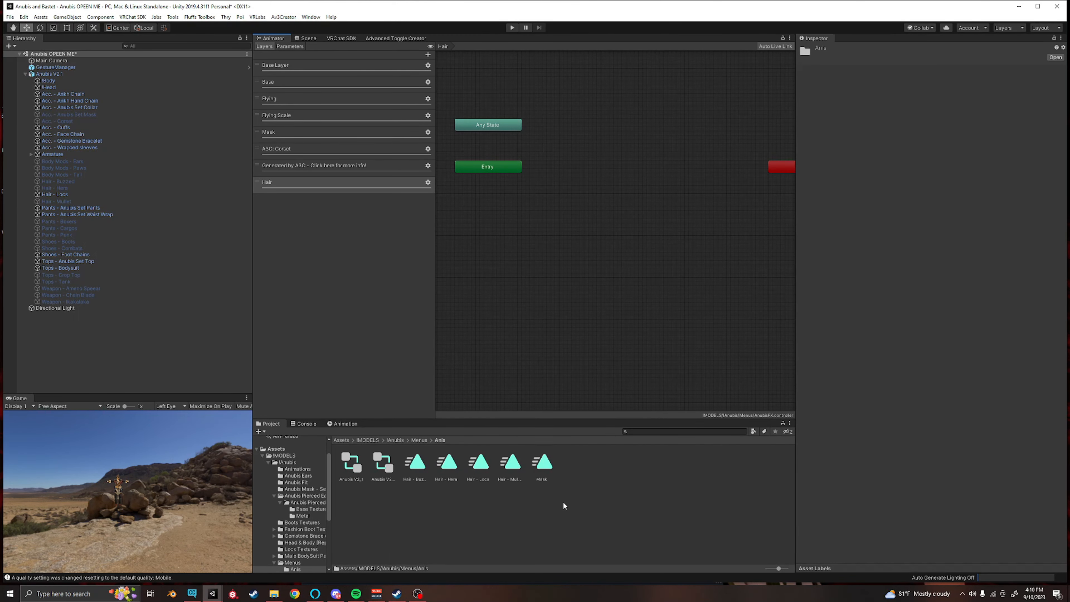
drag(479, 471, 597, 124)
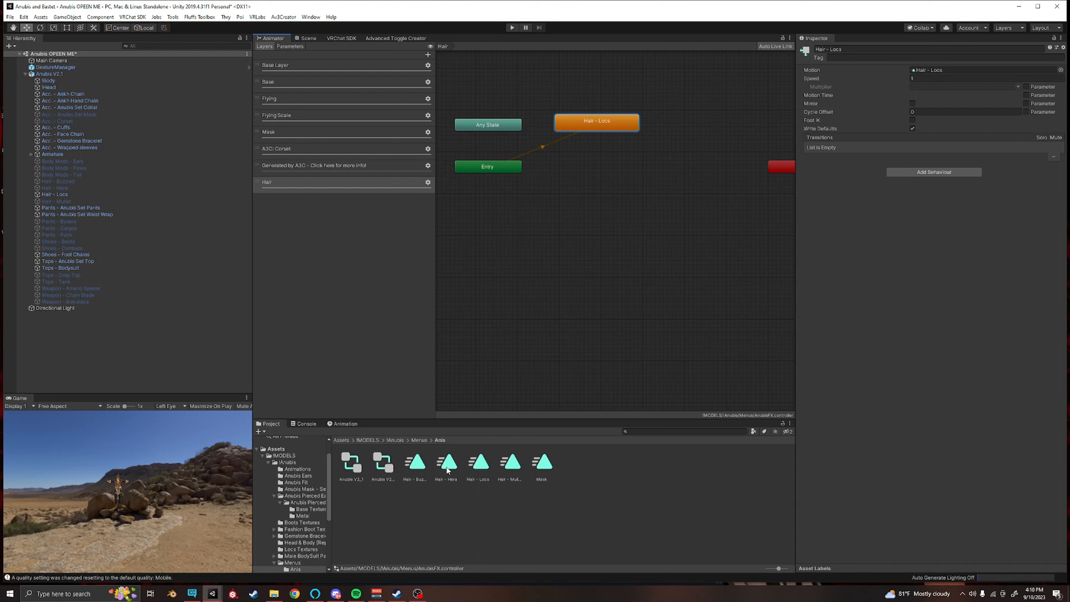
drag(447, 465, 576, 155)
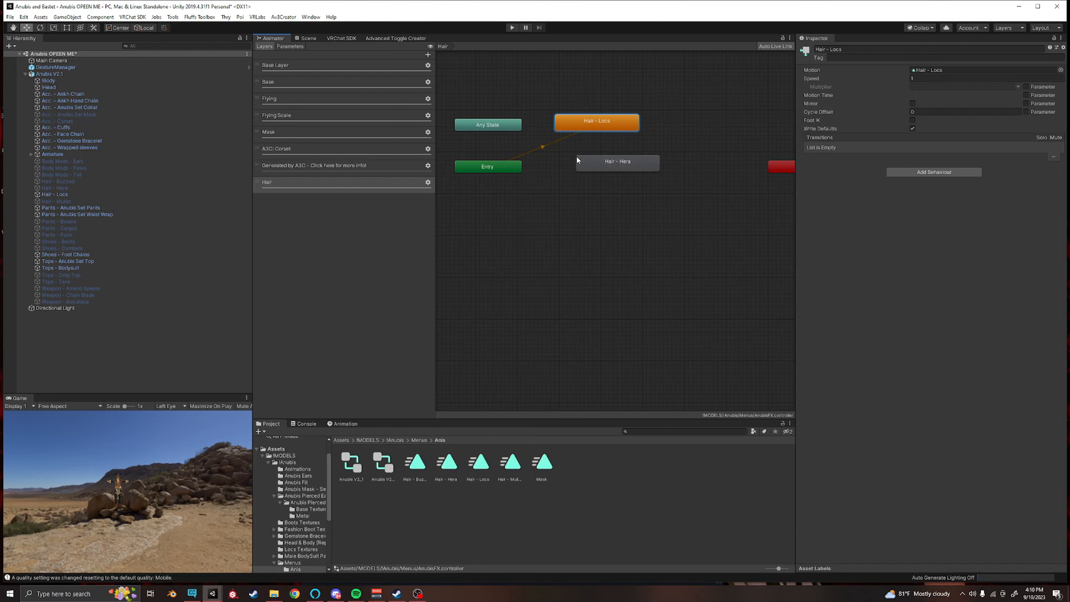
click(590, 165)
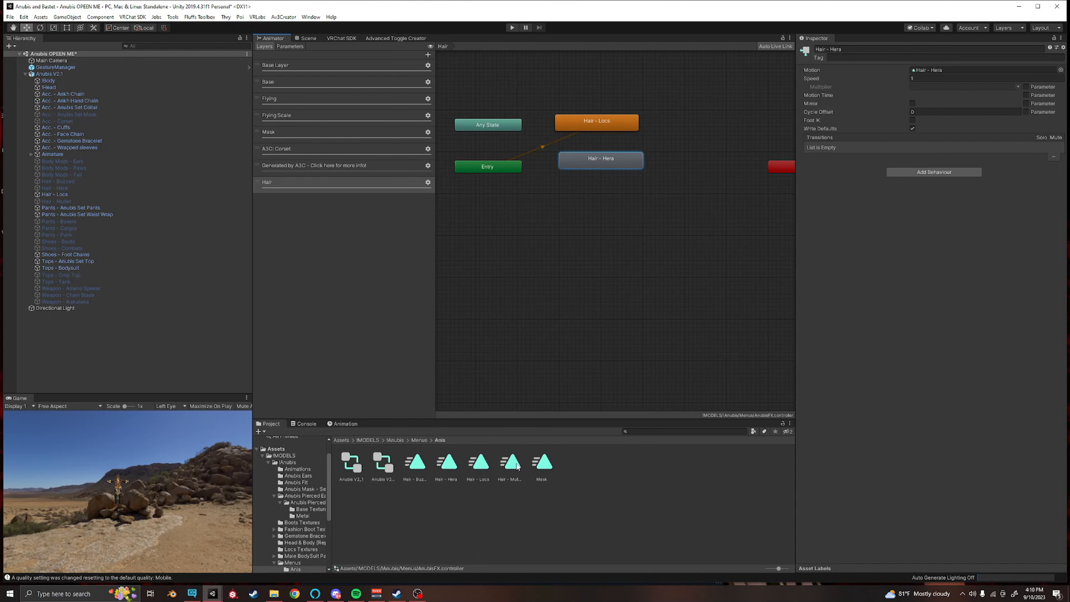
drag(517, 465, 604, 197)
click(602, 197)
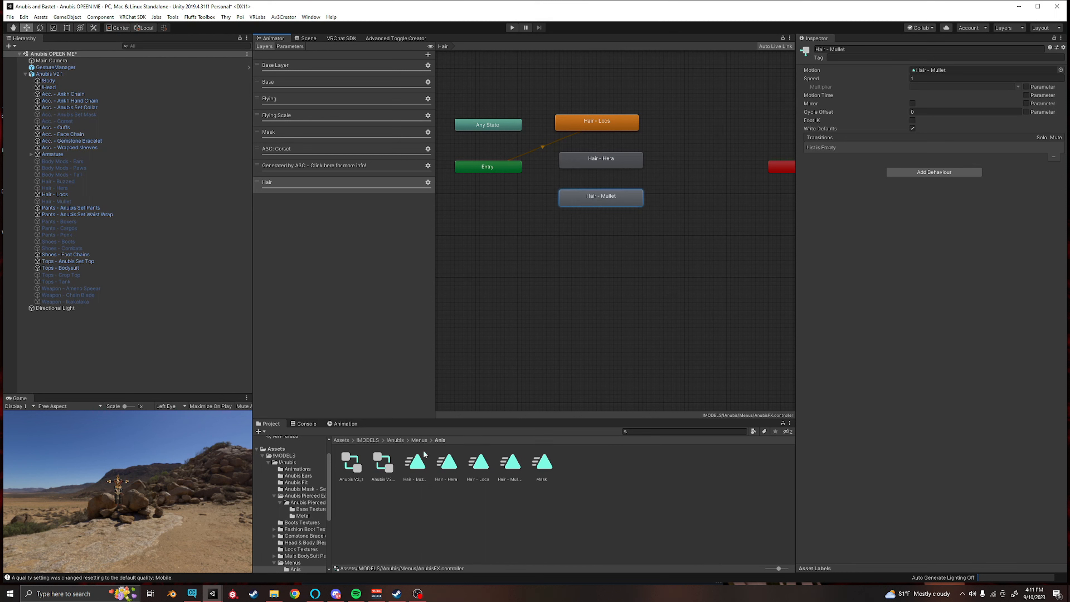
drag(415, 468, 550, 254)
drag(598, 235, 586, 236)
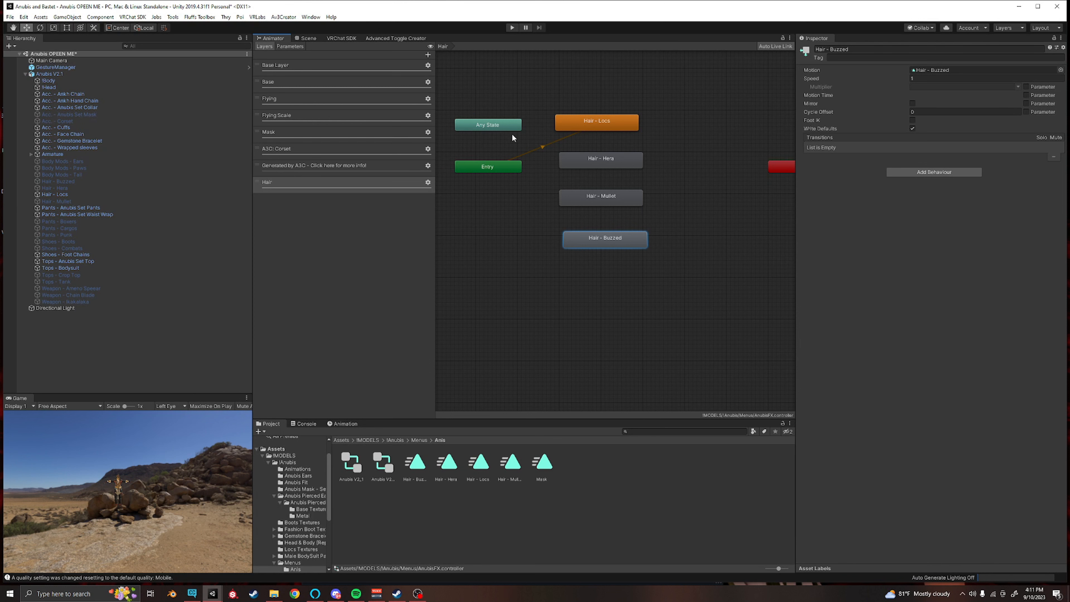
Step: Make transitions from Any State to the Hair - Locs, Hair - Hera, Hair - Mullet and Hair - Buzzed states
click(494, 127)
right_click(492, 125)
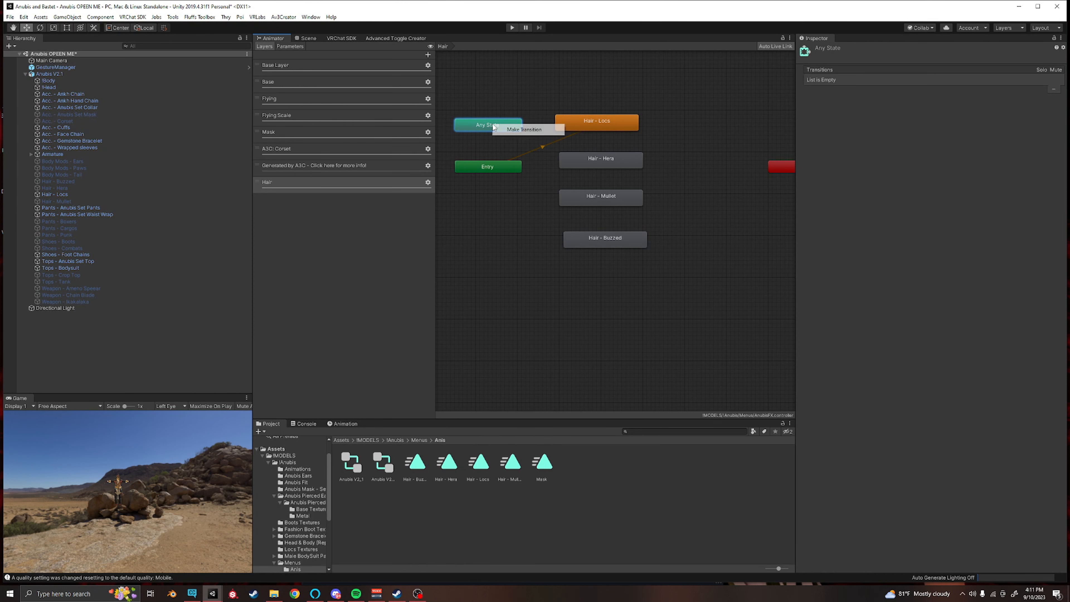
click(516, 128)
click(564, 125)
right_click(505, 126)
click(517, 129)
click(597, 168)
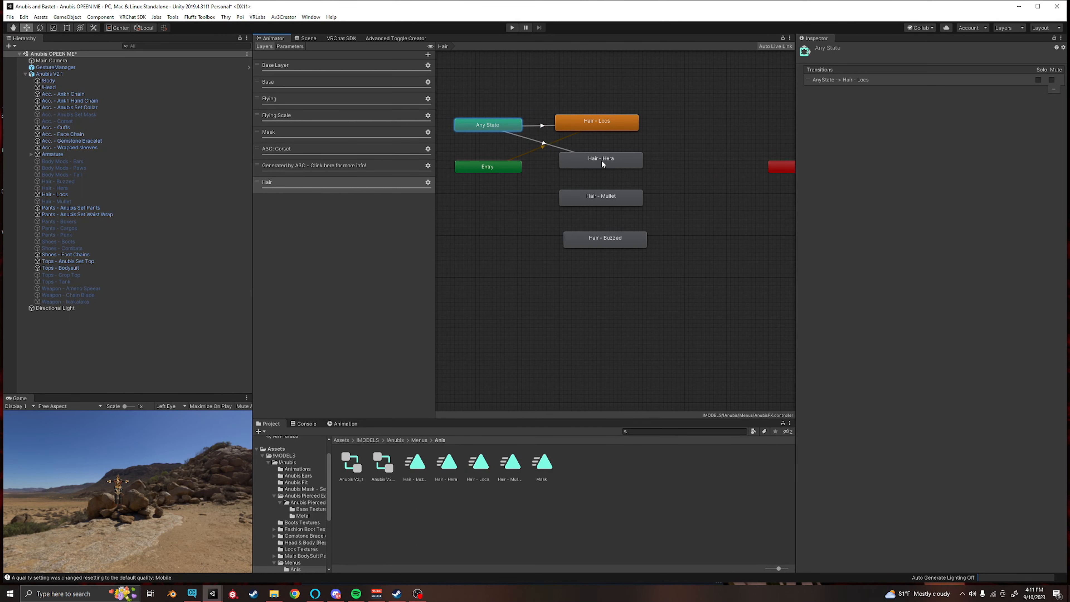
click(601, 160)
right_click(508, 128)
click(520, 133)
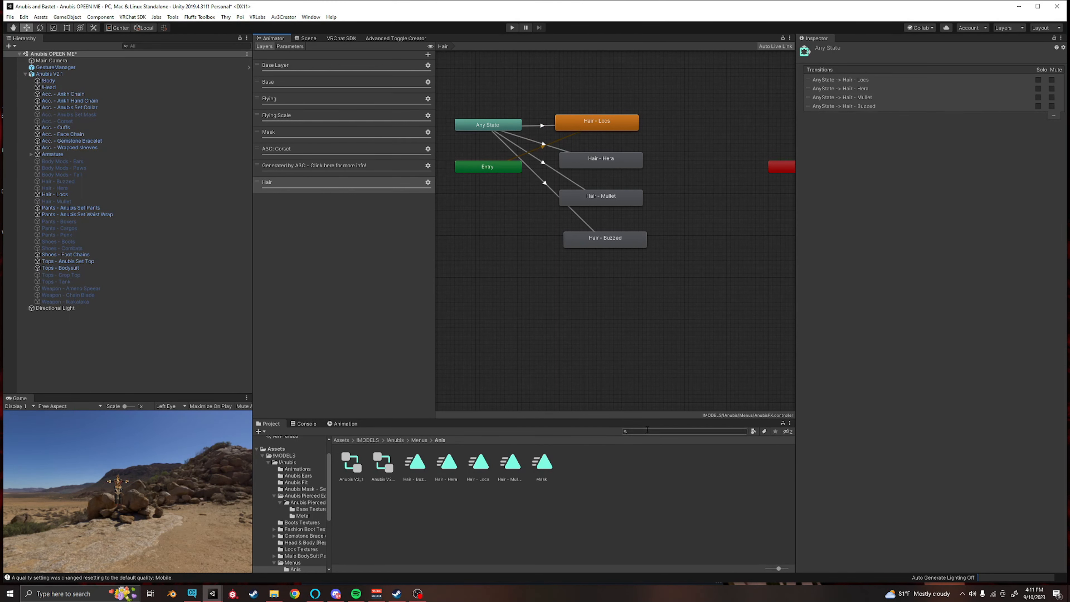
Step: For the Any State to Hair - Locs transition, enable Has Exit Time, disable Fixed Duration, and set Exit Time and Transition Duration to 0
click(542, 125)
click(810, 136)
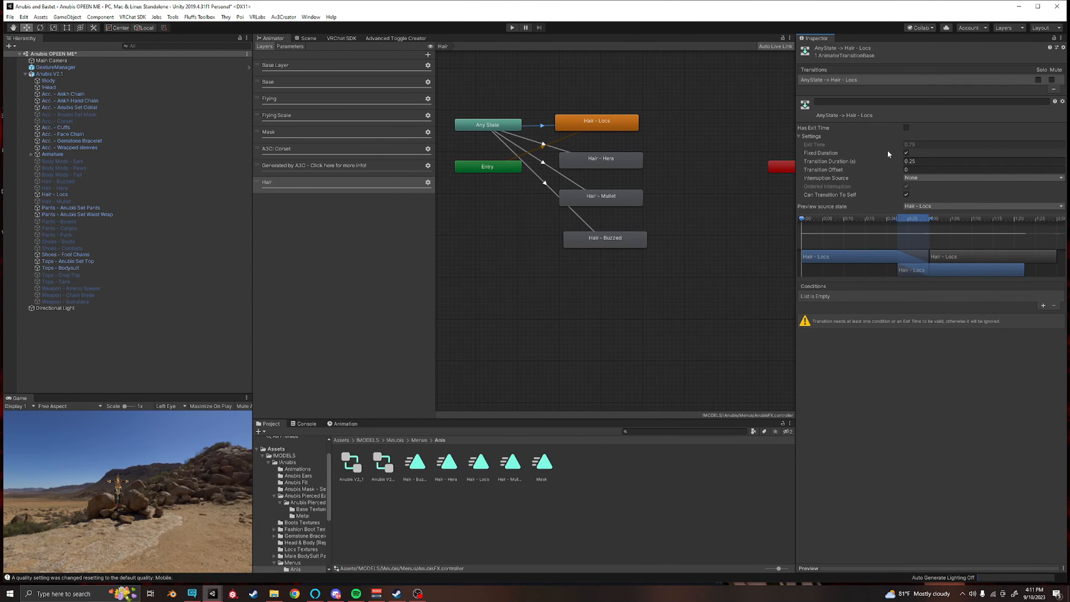
click(906, 127)
click(918, 145)
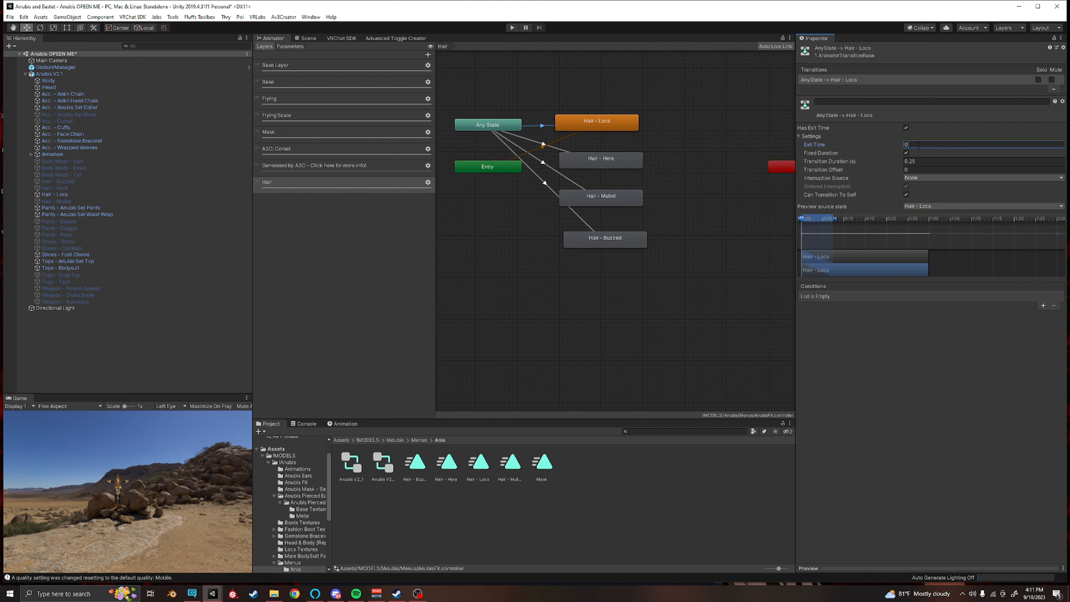
key(Tab)
Step: Add the condition Hair Equals 0 to the Any State to Hair - Locs transition
click(851, 302)
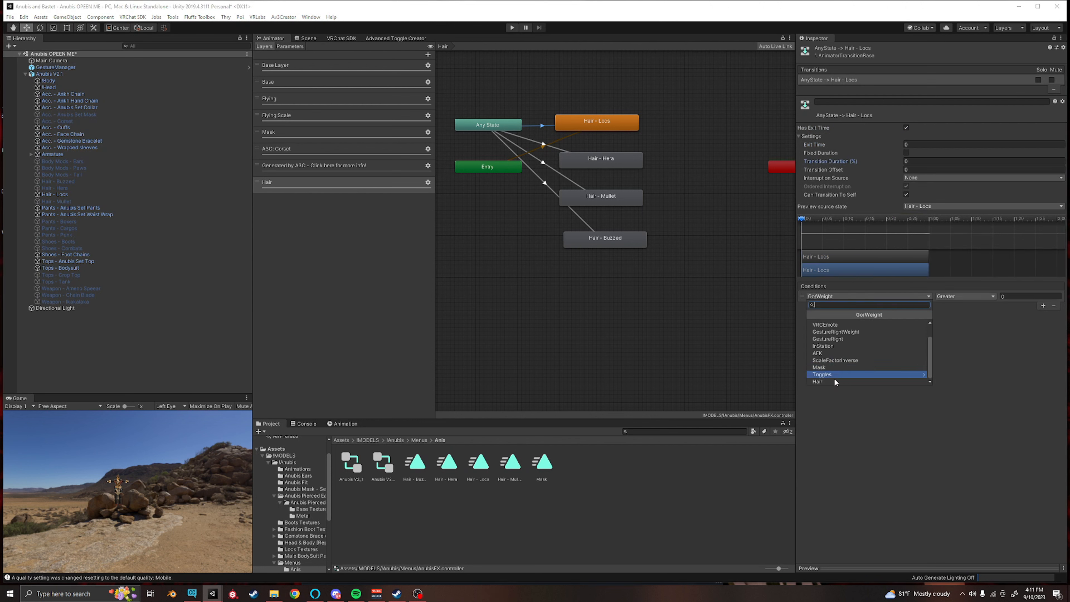
click(833, 379)
click(953, 296)
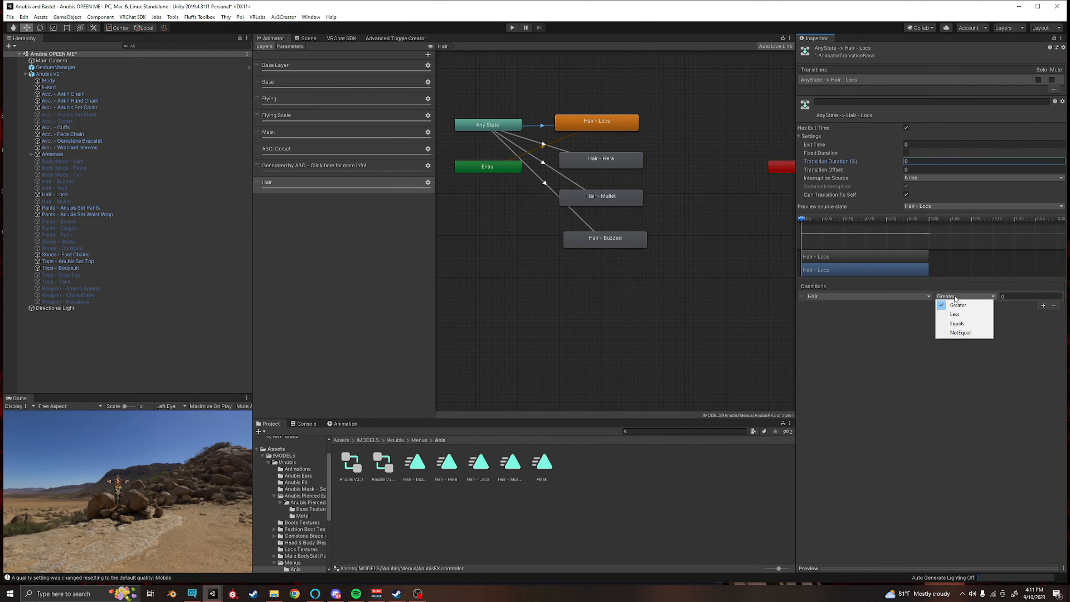
click(964, 323)
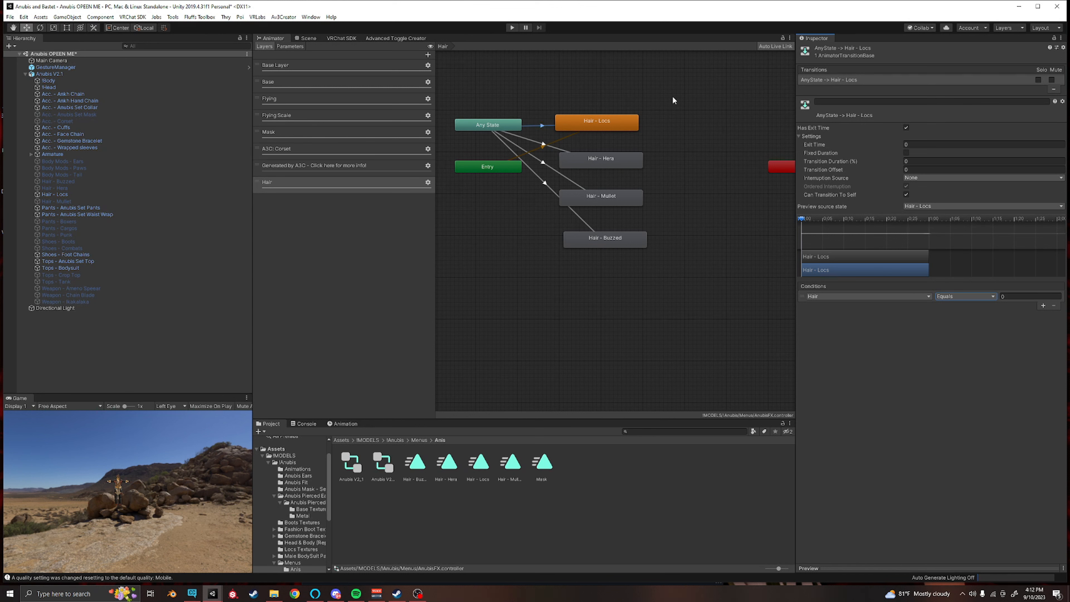
Step: Copy the Hair - Locs transition's settings and conditions to the Any State to Hair - Hera transition, with the condition Hair Equals 1
right_click(831, 81)
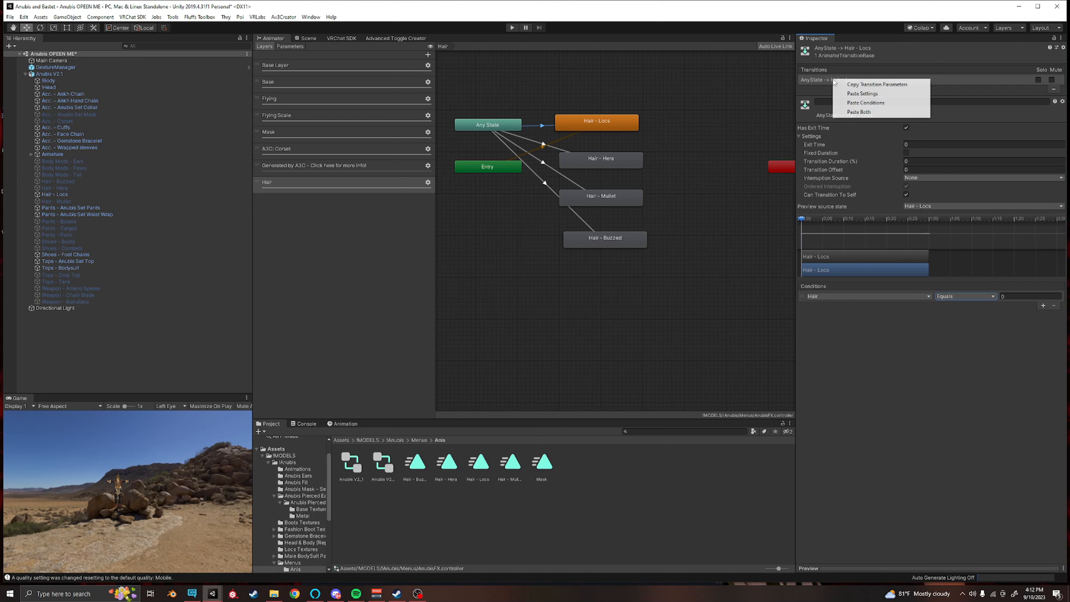
click(872, 85)
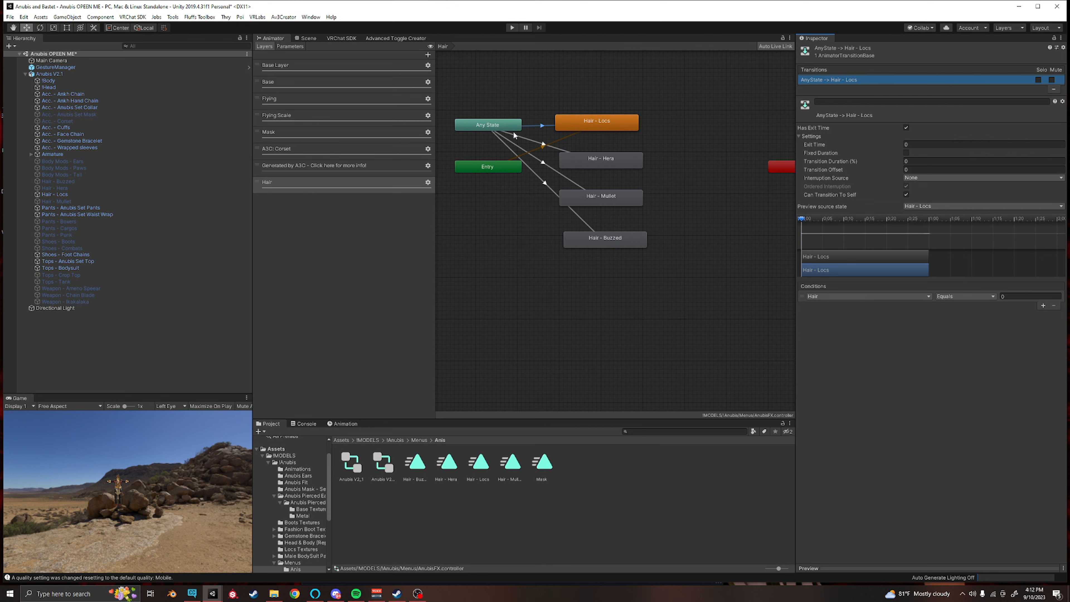
click(548, 146)
click(529, 141)
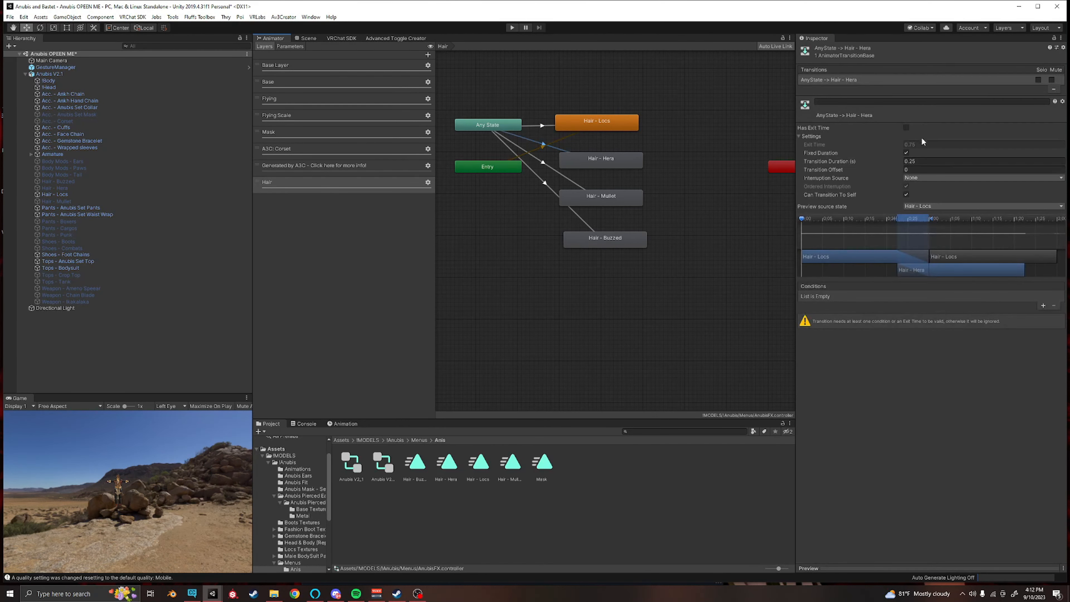
right_click(846, 79)
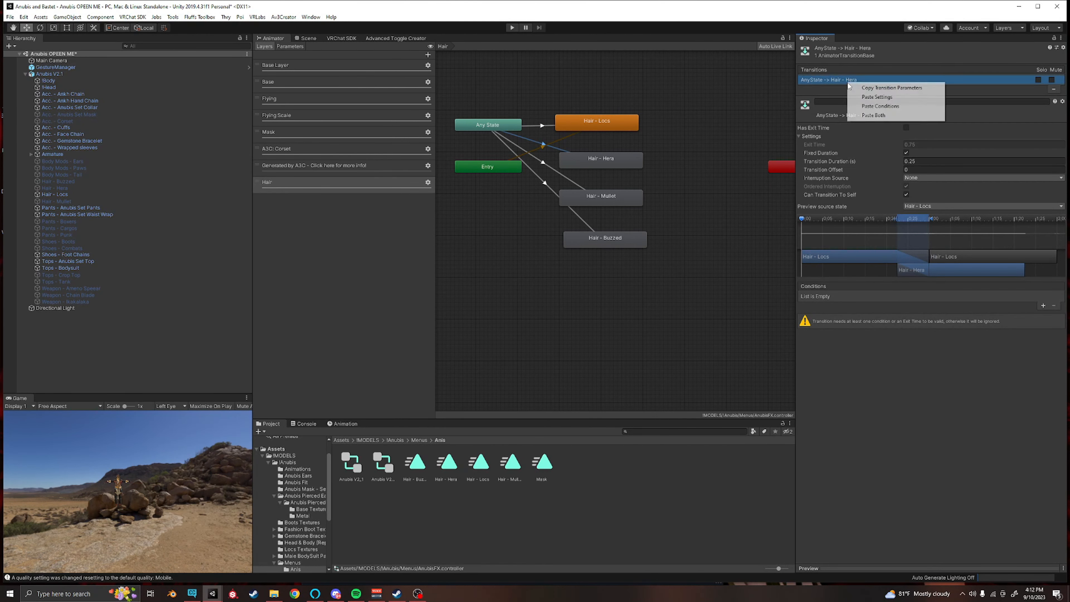
click(877, 115)
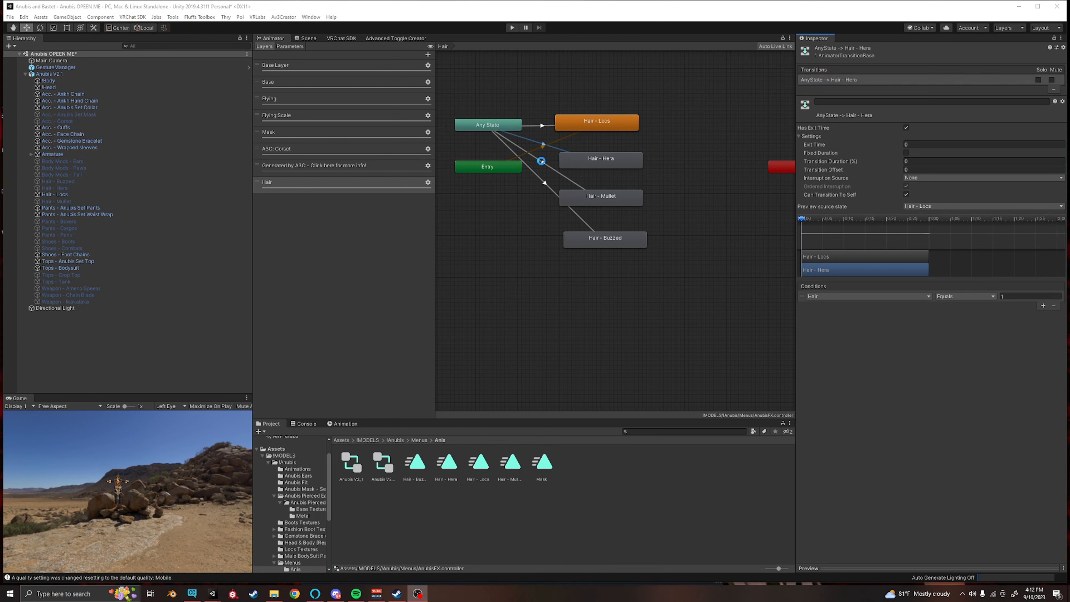
Step: Paste the copied settings and conditions onto the Any State to Hair - Mullet transition and edit its Hair condition value
click(543, 162)
right_click(846, 80)
click(869, 115)
click(1027, 296)
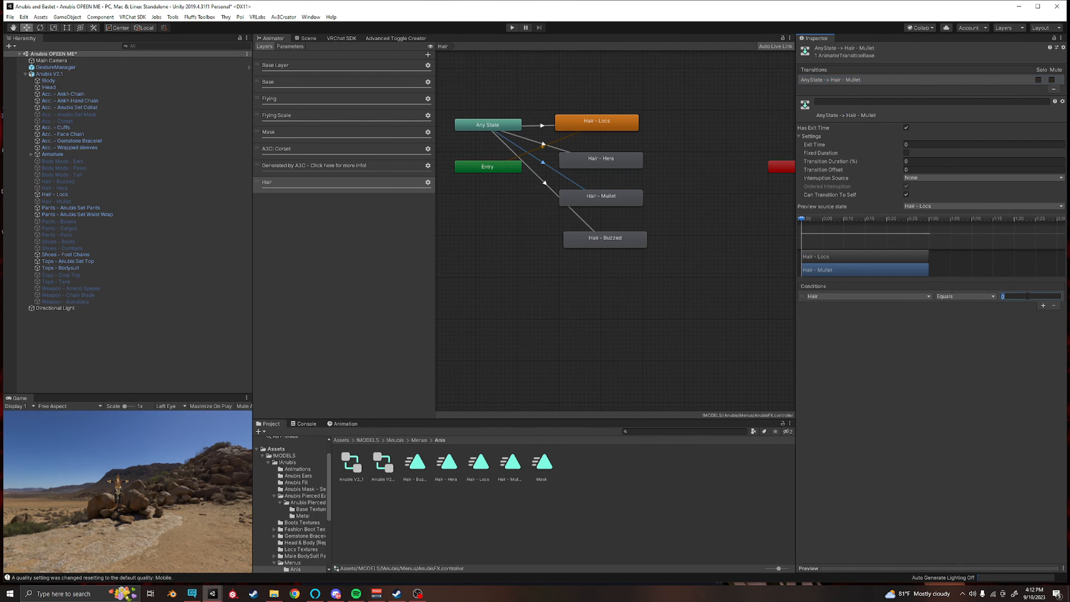
Step: Paste the copied settings and conditions onto the Any State to Hair - Buzzed transition and edit its Hair condition value
click(544, 183)
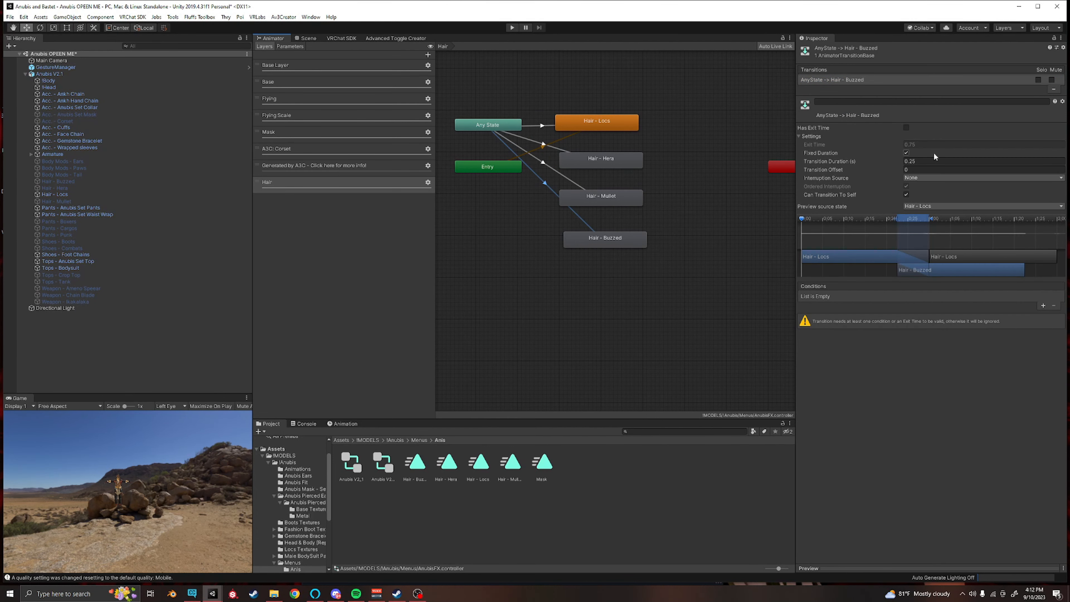
right_click(869, 79)
click(880, 115)
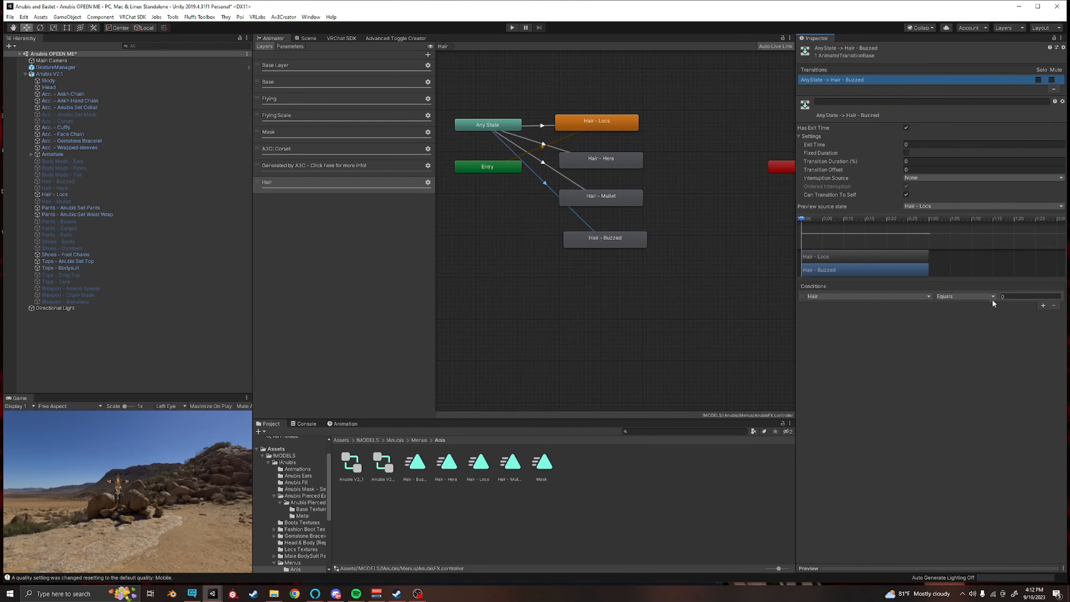
click(946, 298)
click(1023, 295)
click(1022, 297)
click(696, 188)
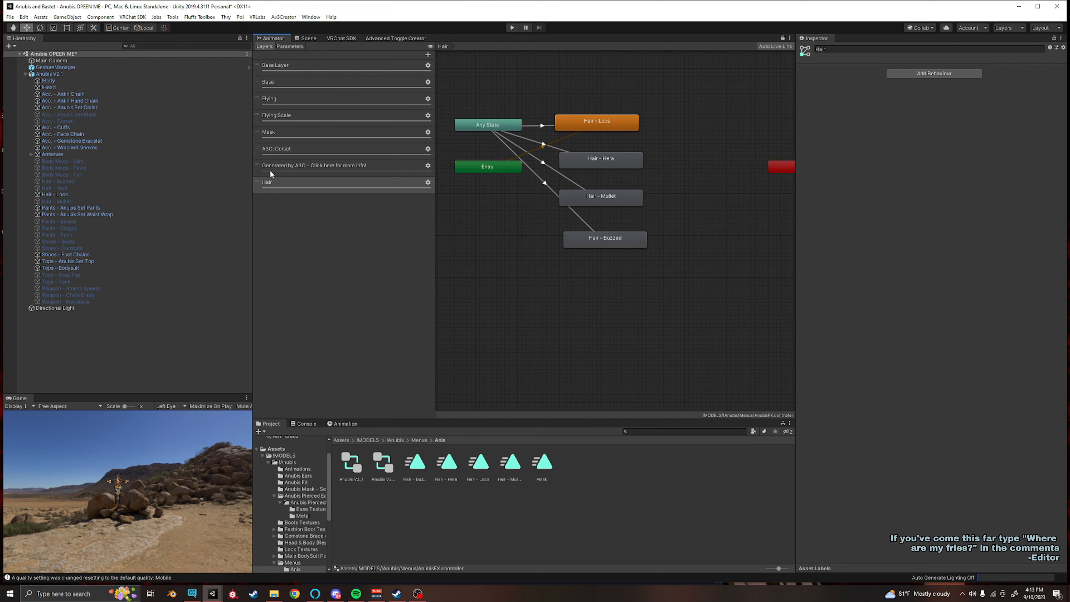
Step: Create a VRChat avatar expressions menu named Hair in the Menus folder of the Anubis V2.1 avatar
click(65, 74)
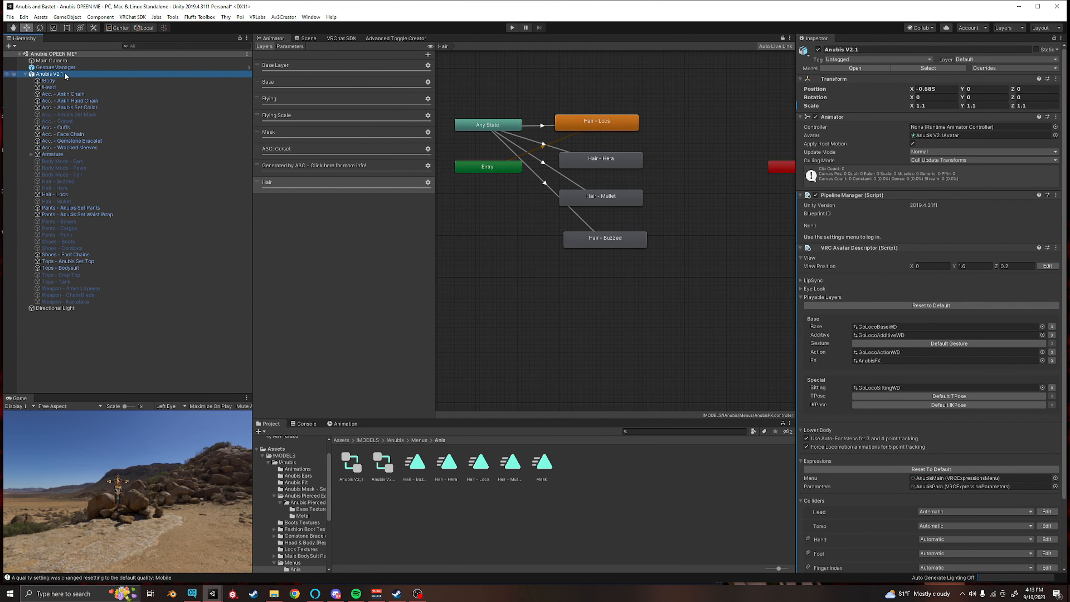
click(953, 480)
right_click(482, 503)
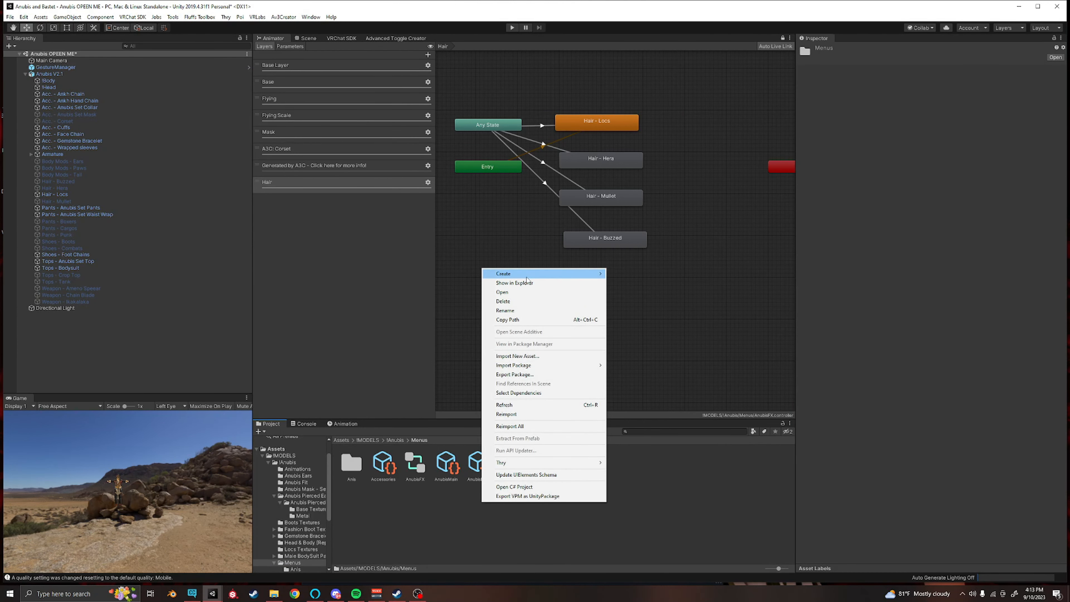
mouse_move(528, 275)
mouse_move(636, 261)
mouse_move(727, 262)
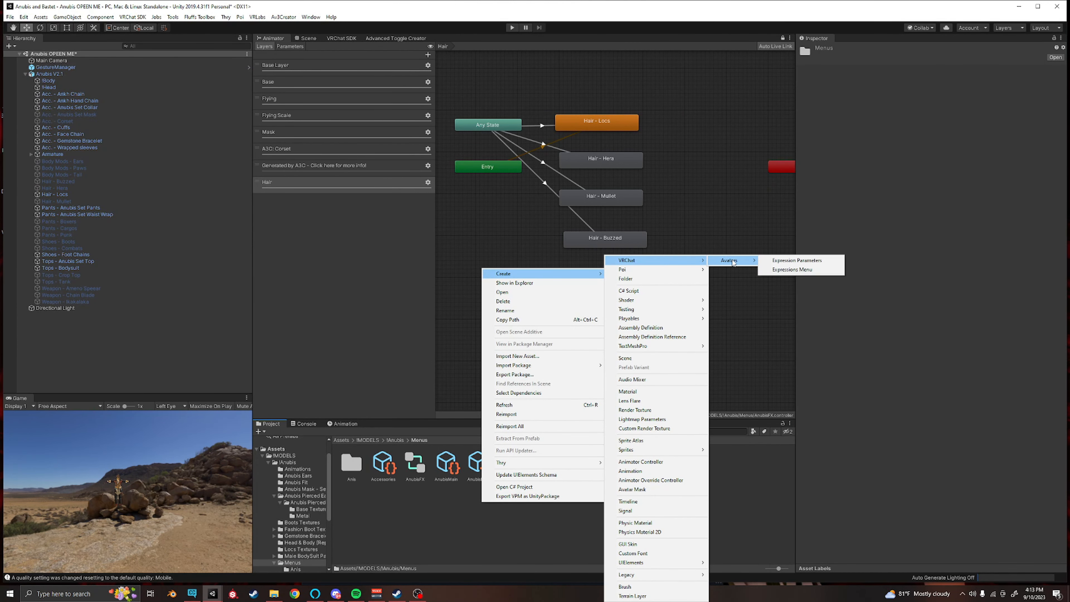
click(793, 270)
text(Hair)
key(Return)
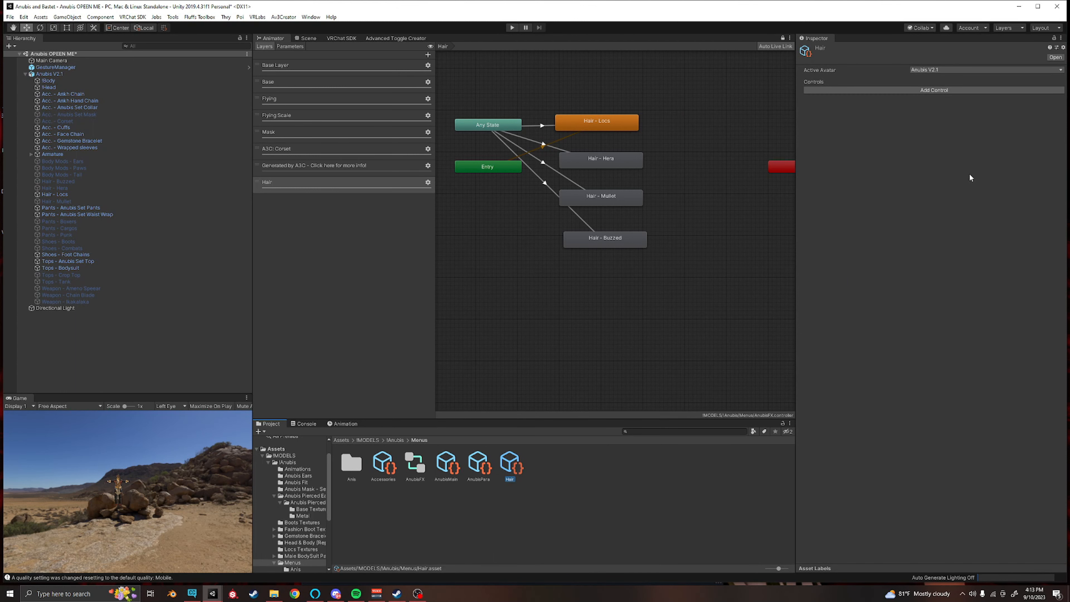
Step: Add four controls to the Hair expressions menu
click(902, 89)
click(925, 171)
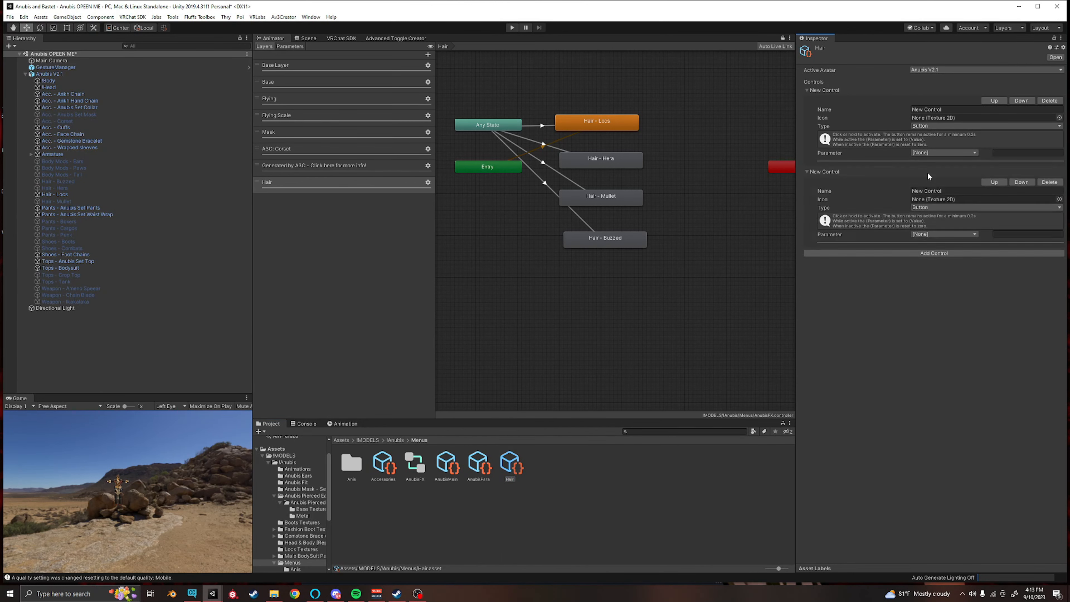
click(942, 254)
click(808, 334)
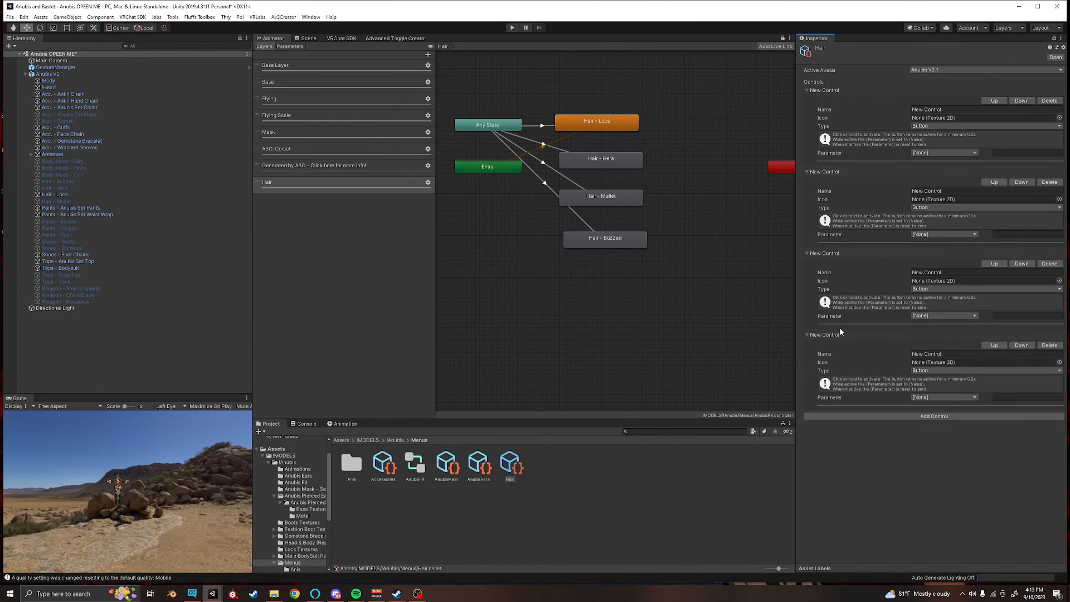
Step: Name the Hair menu's four controls Locs, Hera, Mullet and Buzzed, in that order
click(956, 110)
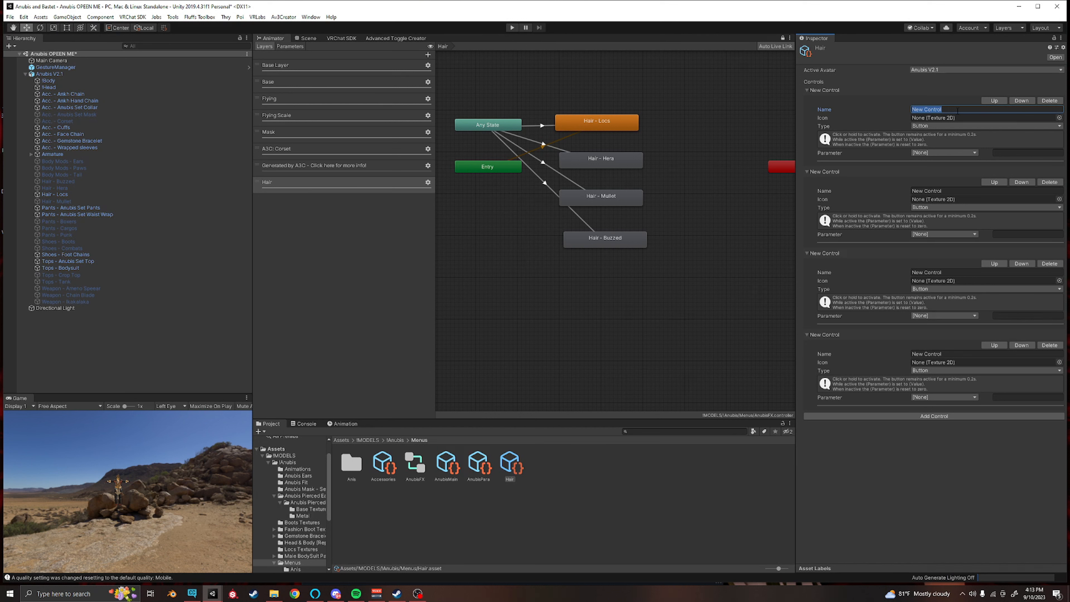
text(Locs)
click(953, 191)
text(Hera)
click(953, 272)
text(Mullet)
click(952, 353)
text(Buz)
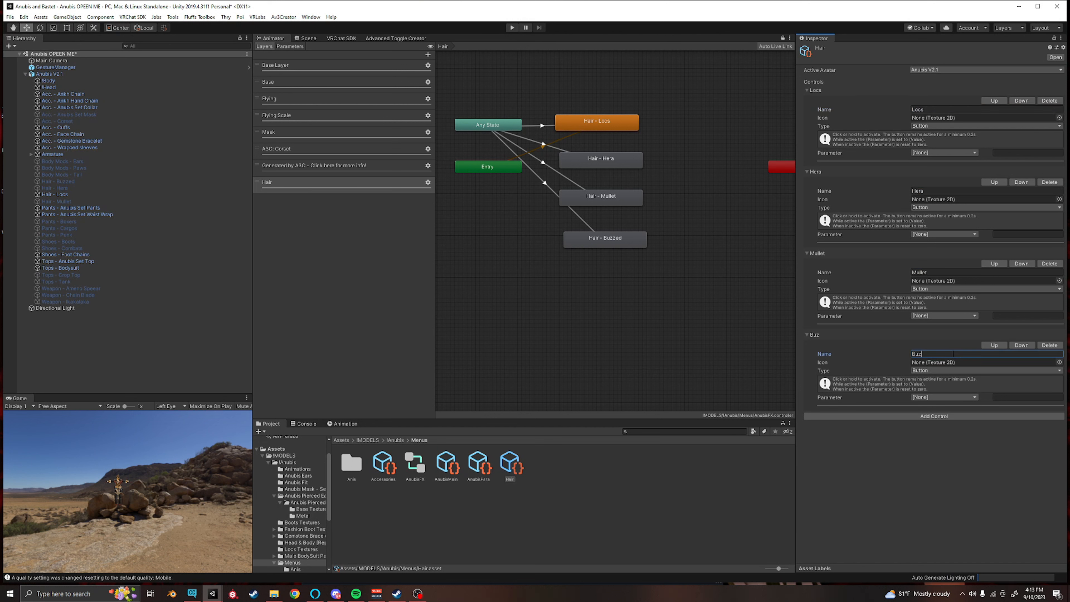
Step: Set the type of the Locs, Hera, Mullet and Buzzed controls to Toggle
click(935, 126)
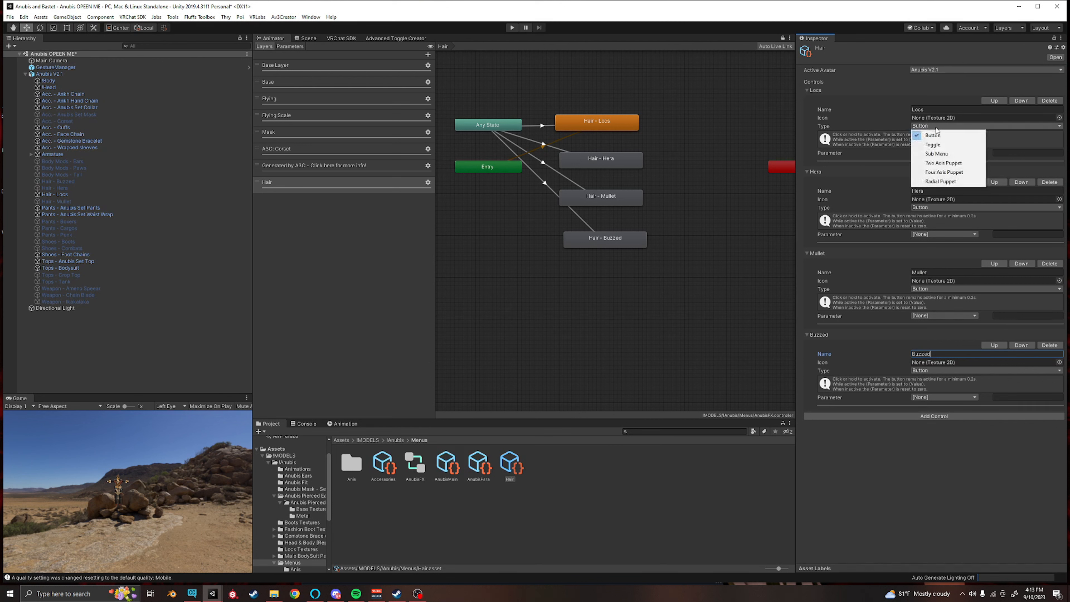
click(939, 148)
click(943, 207)
click(935, 226)
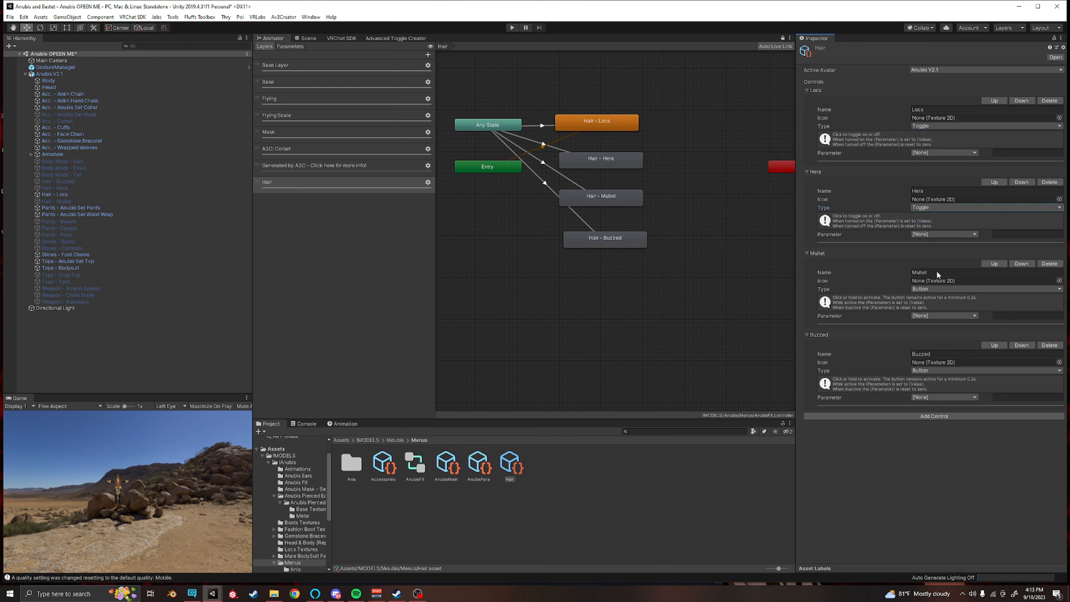
click(939, 289)
click(932, 307)
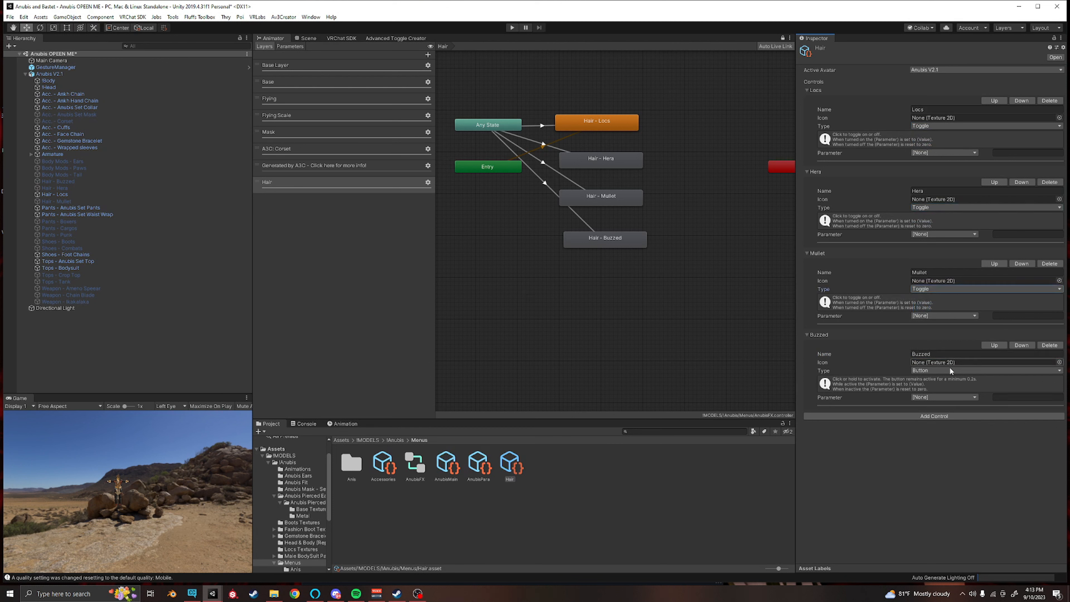
click(936, 370)
click(936, 389)
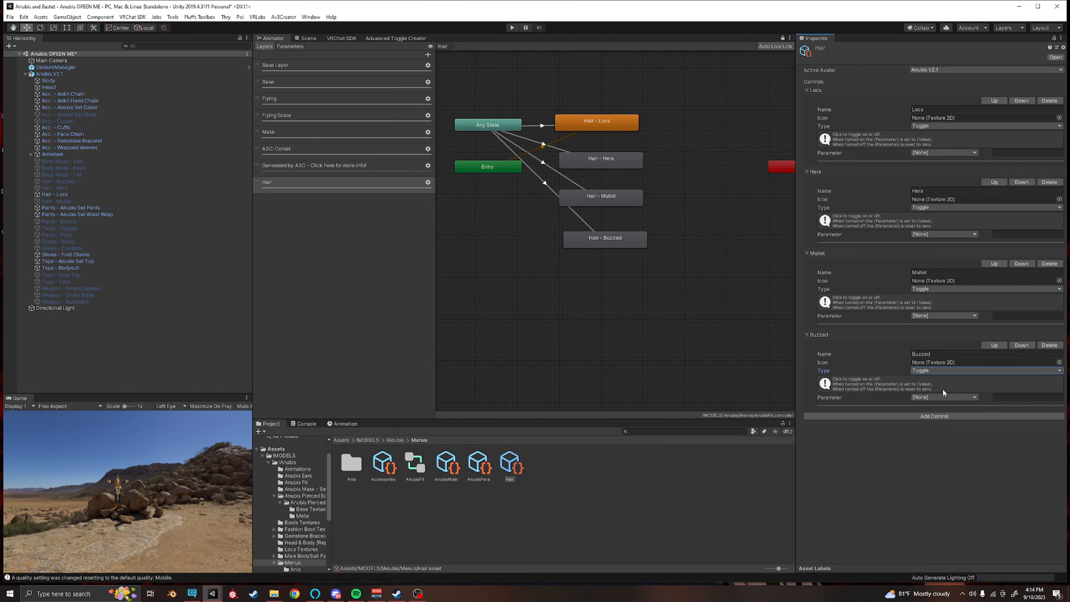
Step: Assign the Hair int parameter to the Locs control with value 0 and to the Hera control with value 1
click(927, 152)
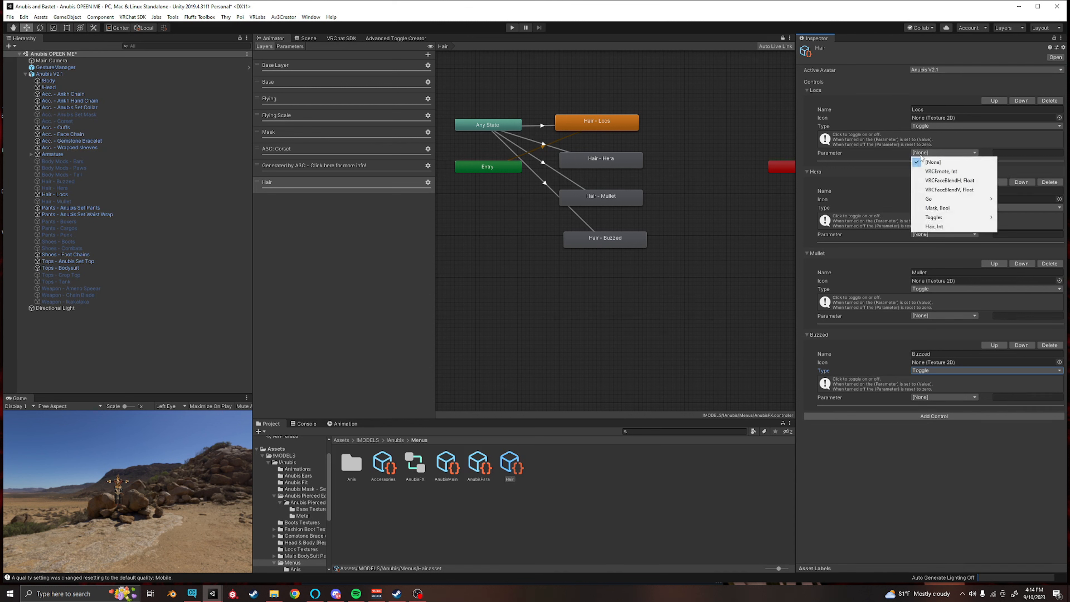
click(933, 227)
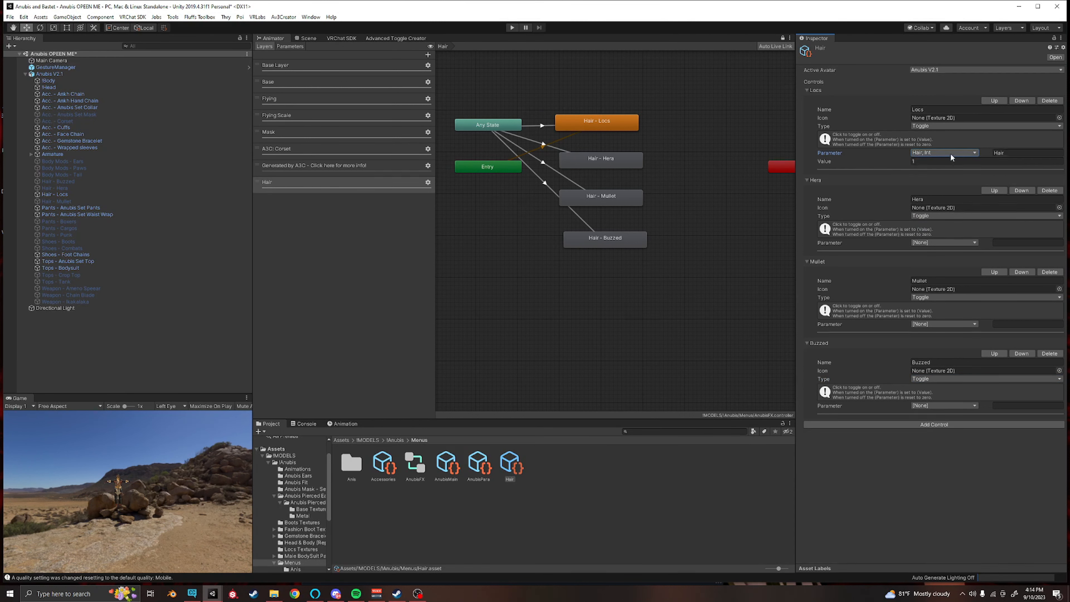
click(933, 160)
text(0)
click(931, 243)
click(933, 316)
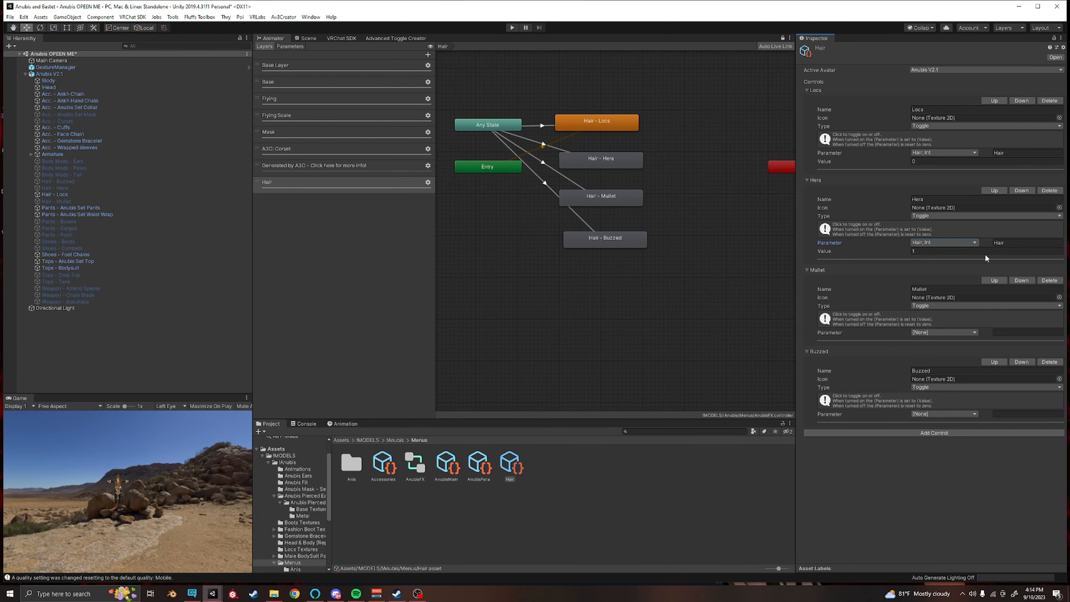
Step: Assign the Hair int parameter to the Mullet control with value 2 and to the Buzzed control with value 3
click(923, 332)
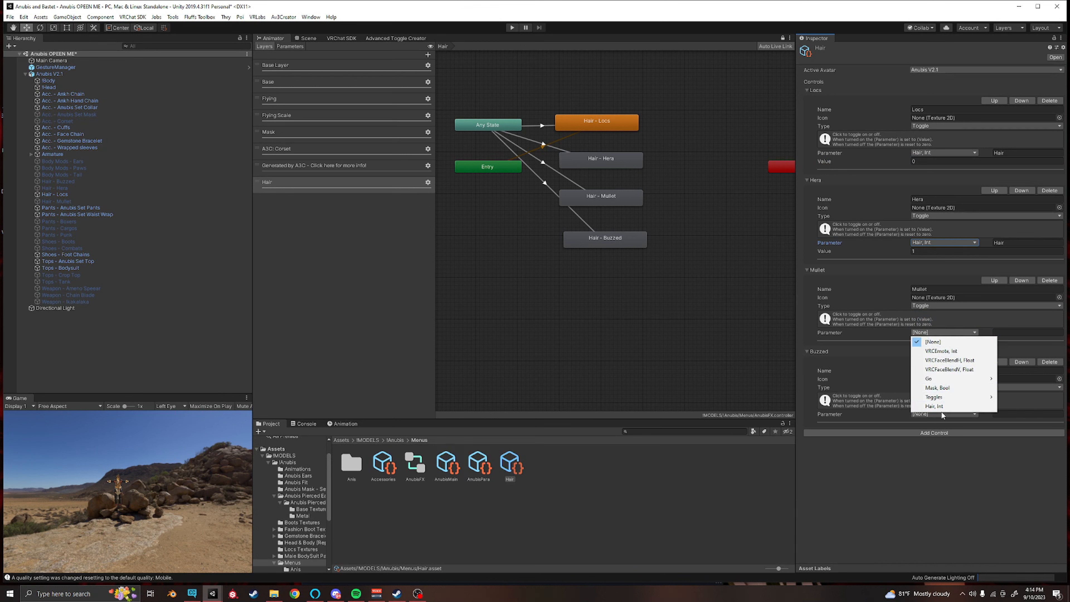
click(937, 406)
click(923, 340)
text(2)
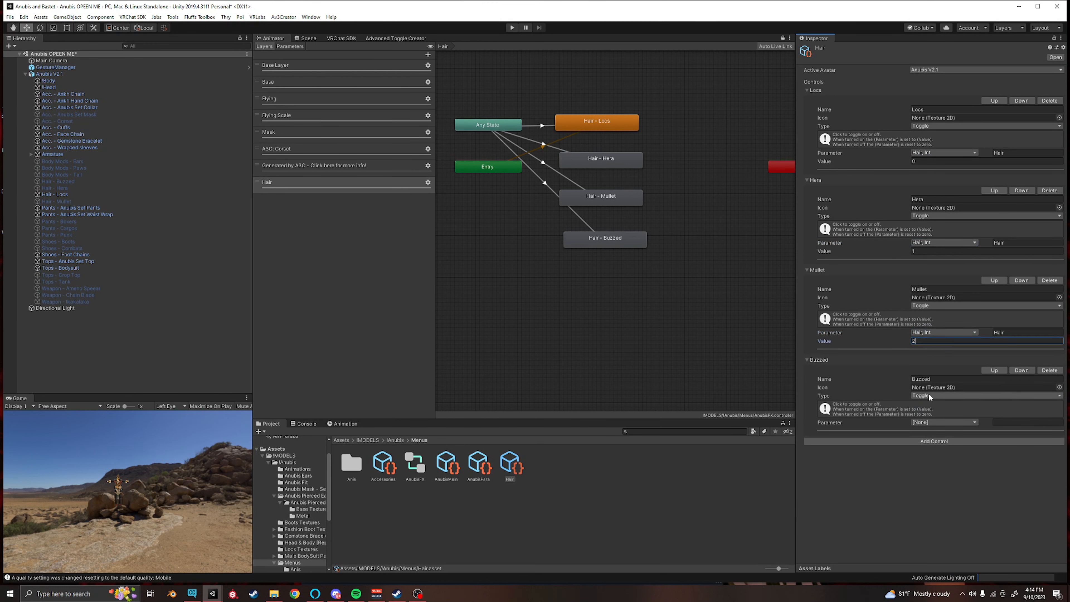
click(921, 422)
click(943, 496)
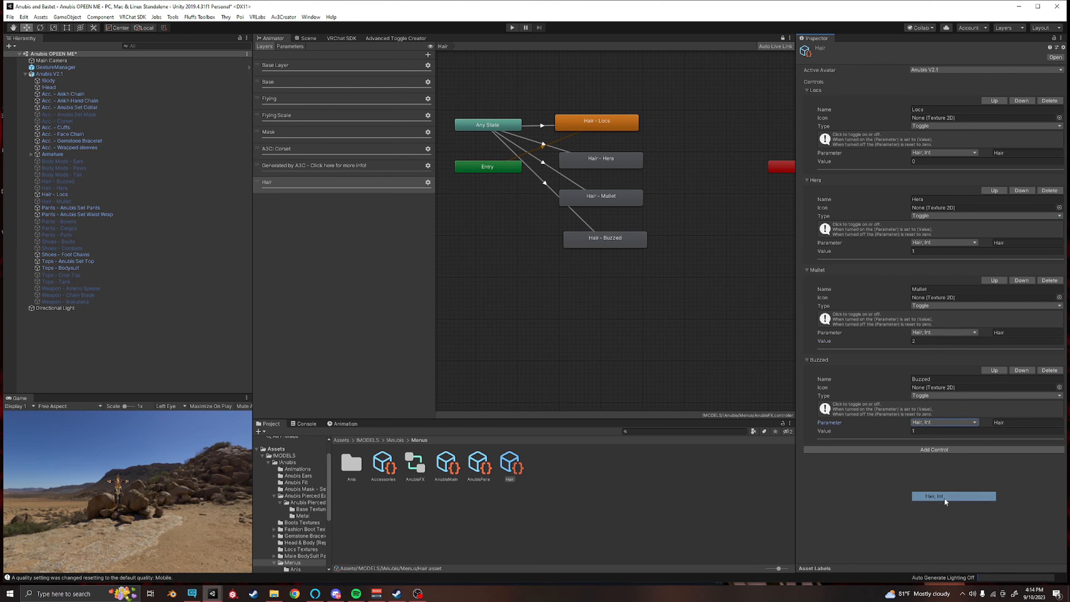
click(944, 431)
text(3)
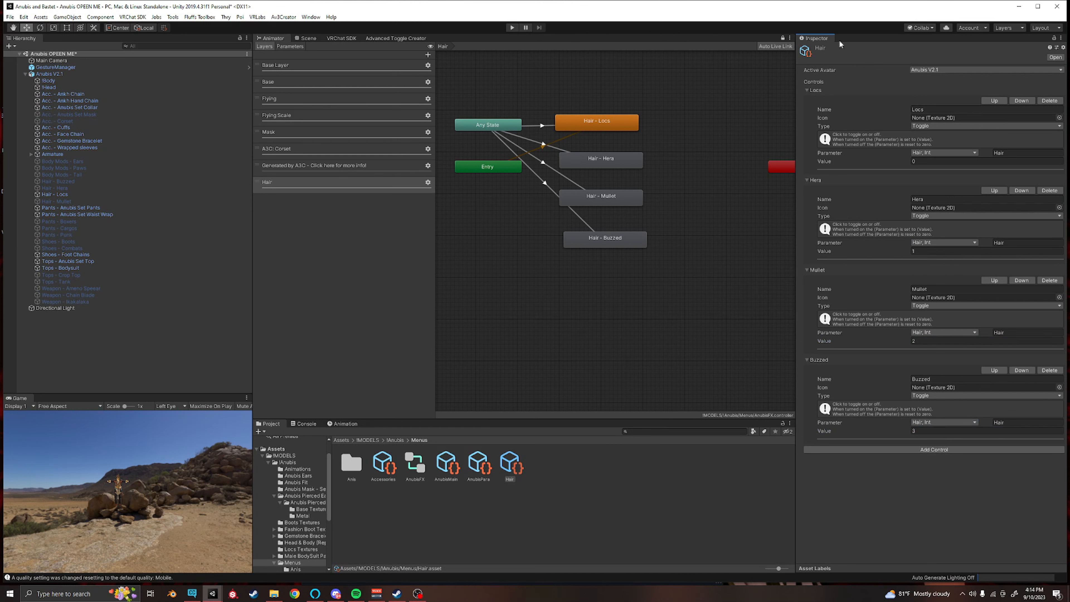
Step: Inspect the AnubisMain menu, and enter play mode with GestureManager selected and the avatar's head in the scene view
click(446, 464)
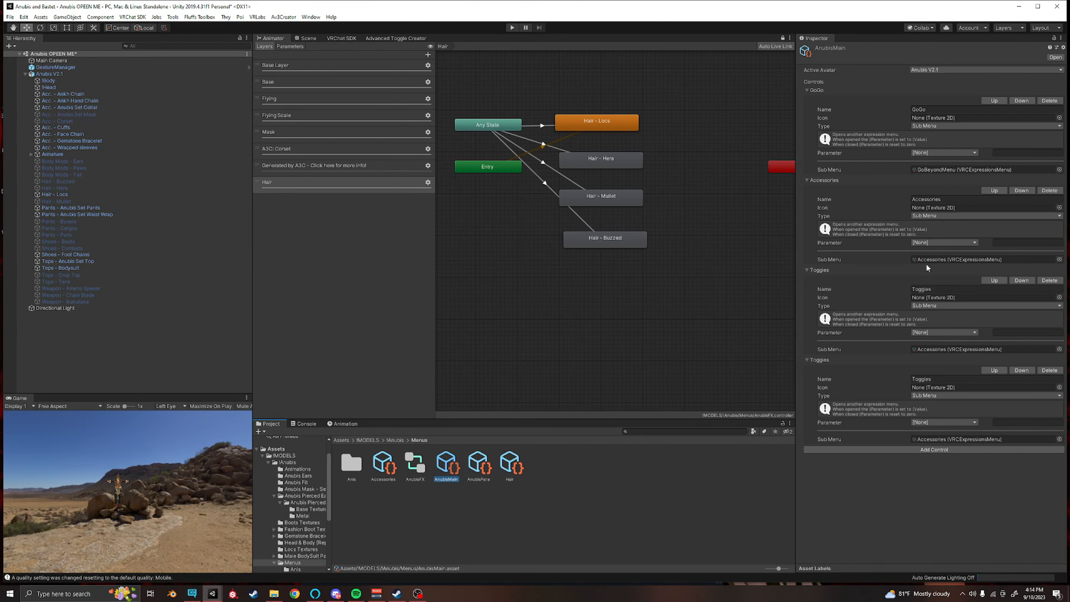
click(118, 69)
click(313, 41)
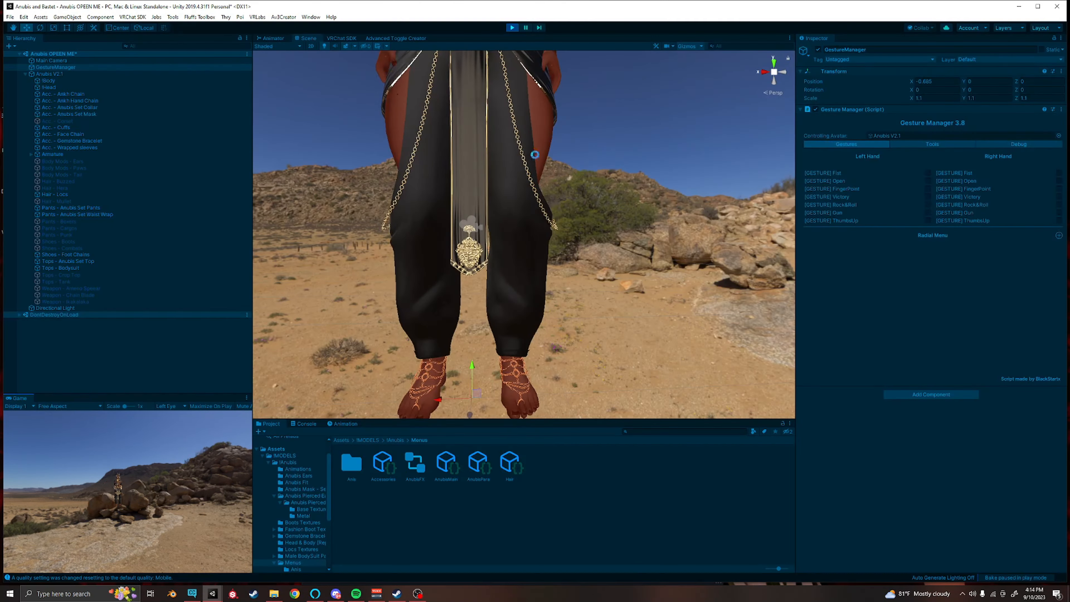
middle_drag(538, 97, 523, 221)
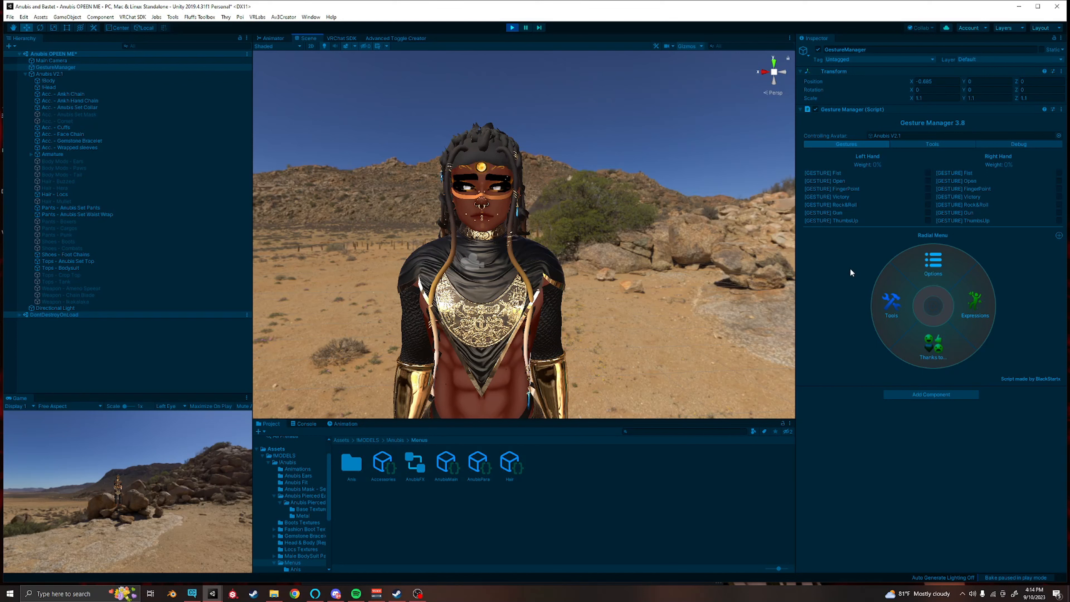
Step: Test the Hera, Mullet and Buzzed toggles from the Hair submenu of the radial expressions menu, switching Mullet on and off
click(979, 289)
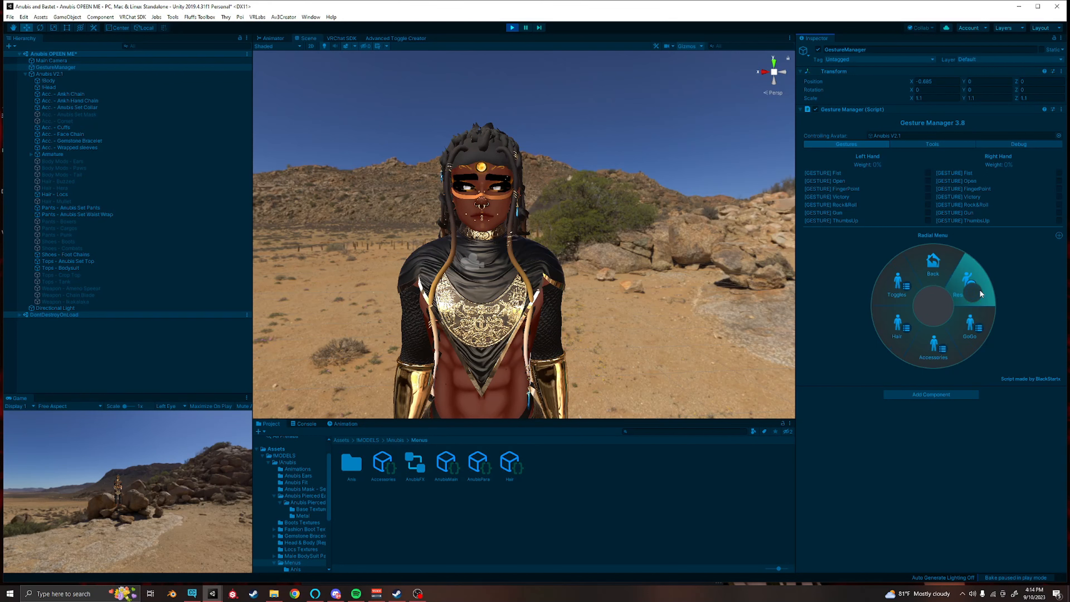
click(899, 334)
click(959, 342)
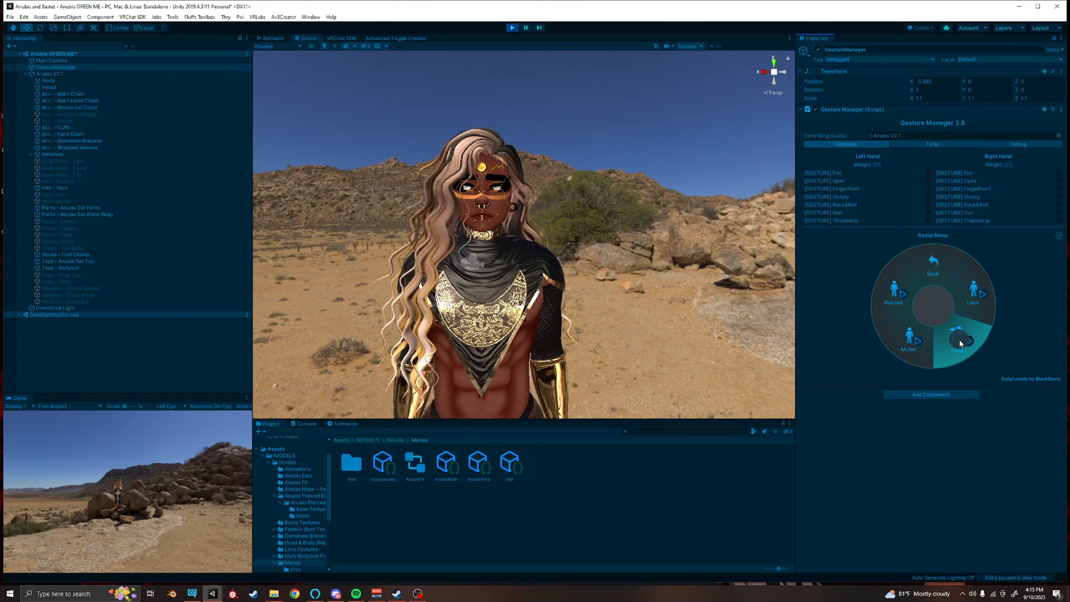
click(914, 356)
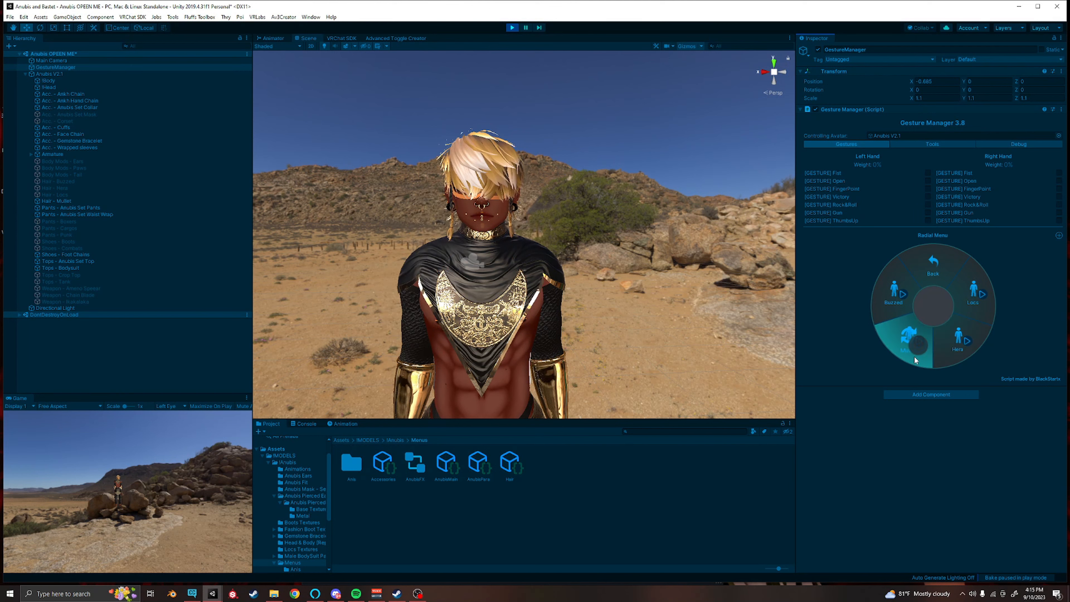
click(893, 295)
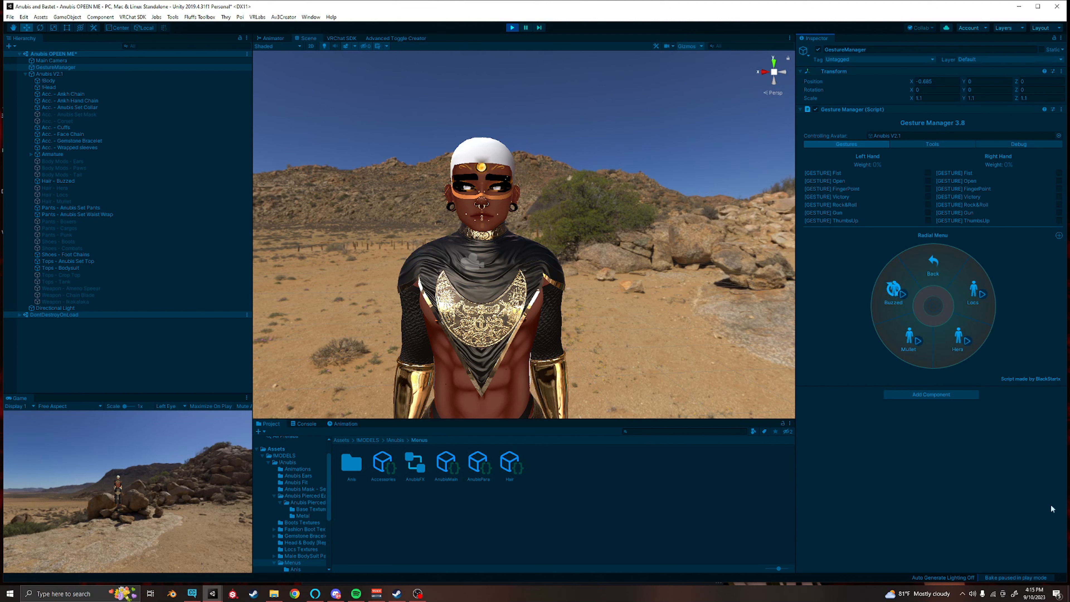
click(899, 348)
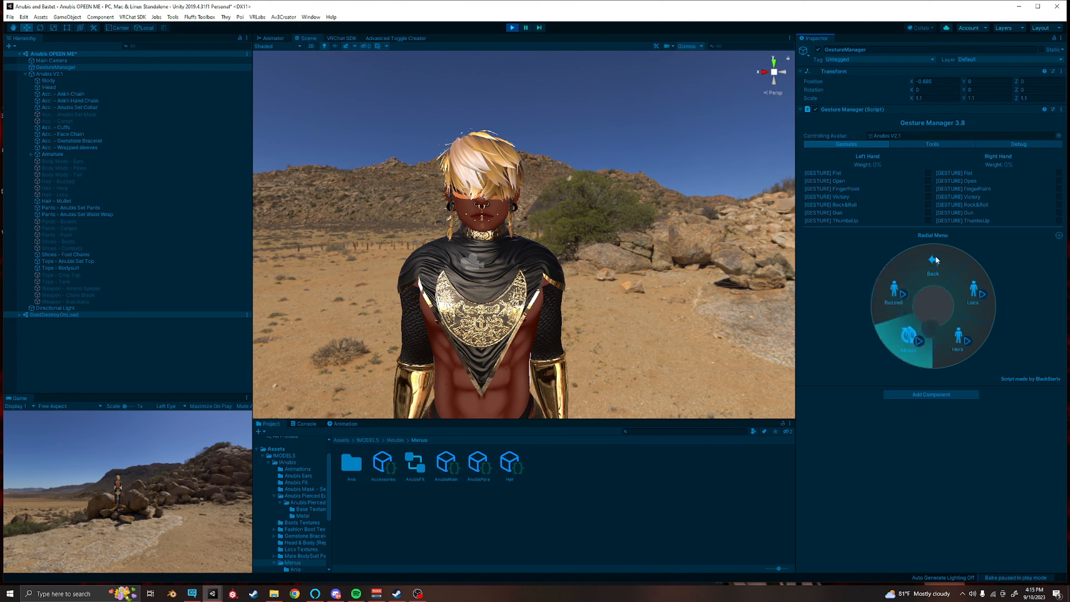
click(903, 355)
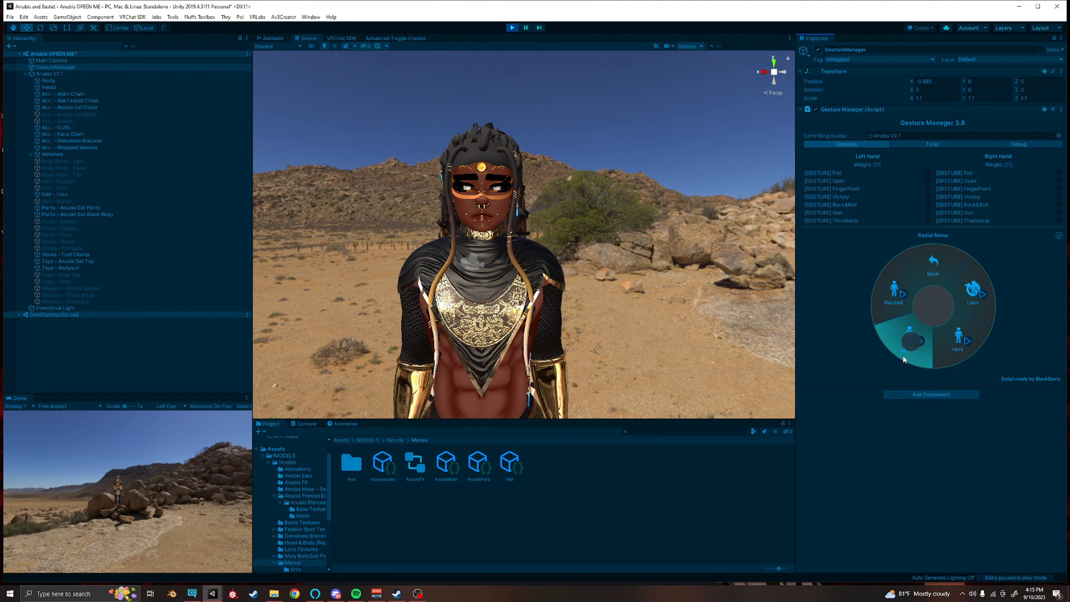
Step: Switch between the Mullet and Hera hair toggles again while viewing the avatar, and exit play mode
middle_drag(558, 375, 555, 308)
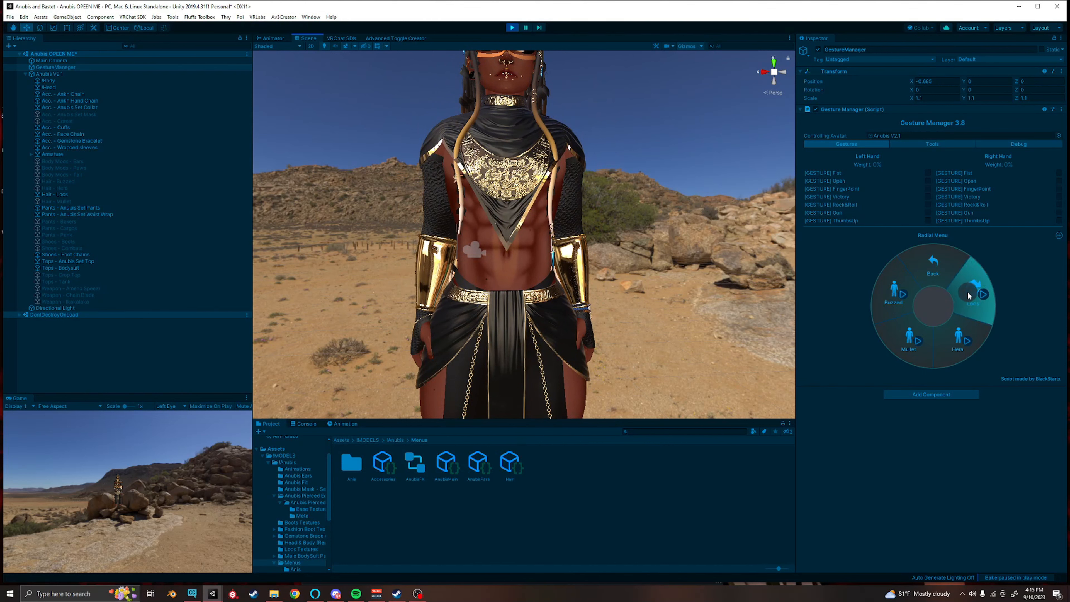
click(900, 340)
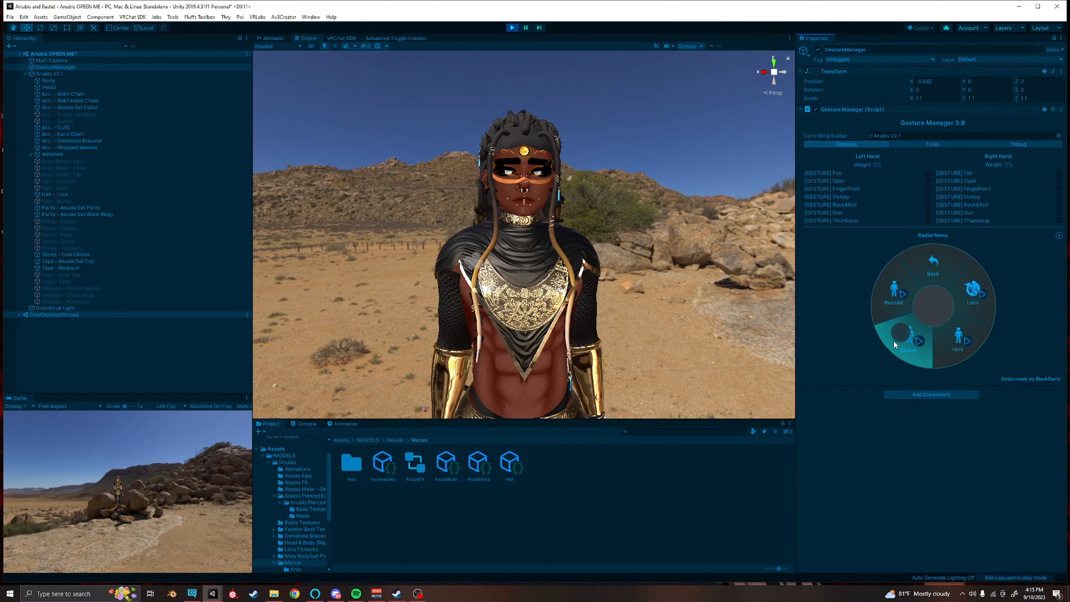
click(970, 336)
click(901, 337)
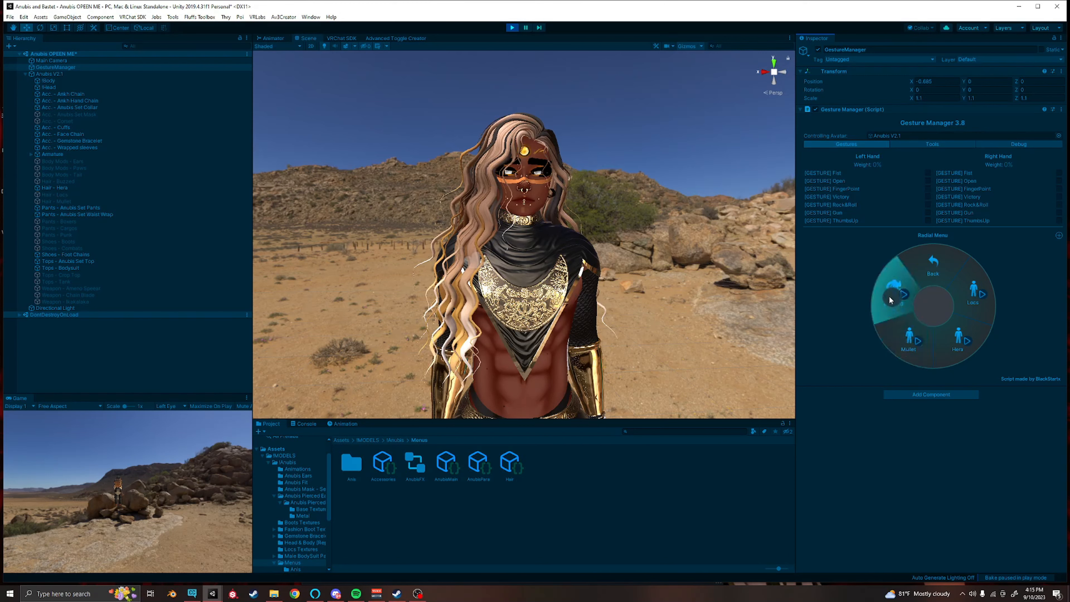
click(956, 341)
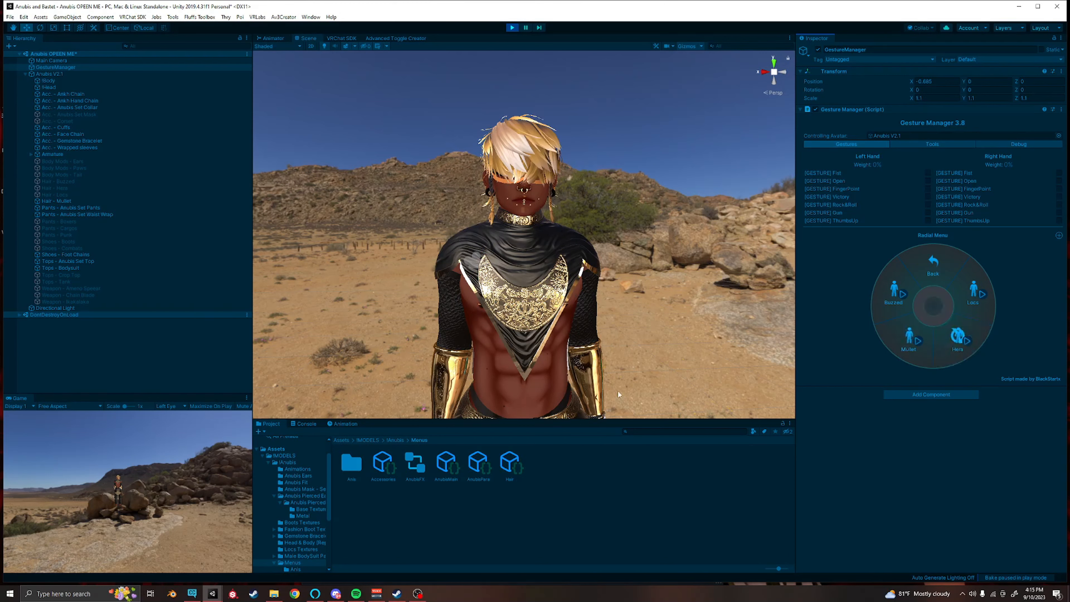
mouse_move(624, 267)
right_down()
mouse_move(555, 269)
mouse_move(621, 265)
mouse_move(633, 251)
mouse_move(619, 264)
right_up()
key(w)
key(s)
click(512, 27)
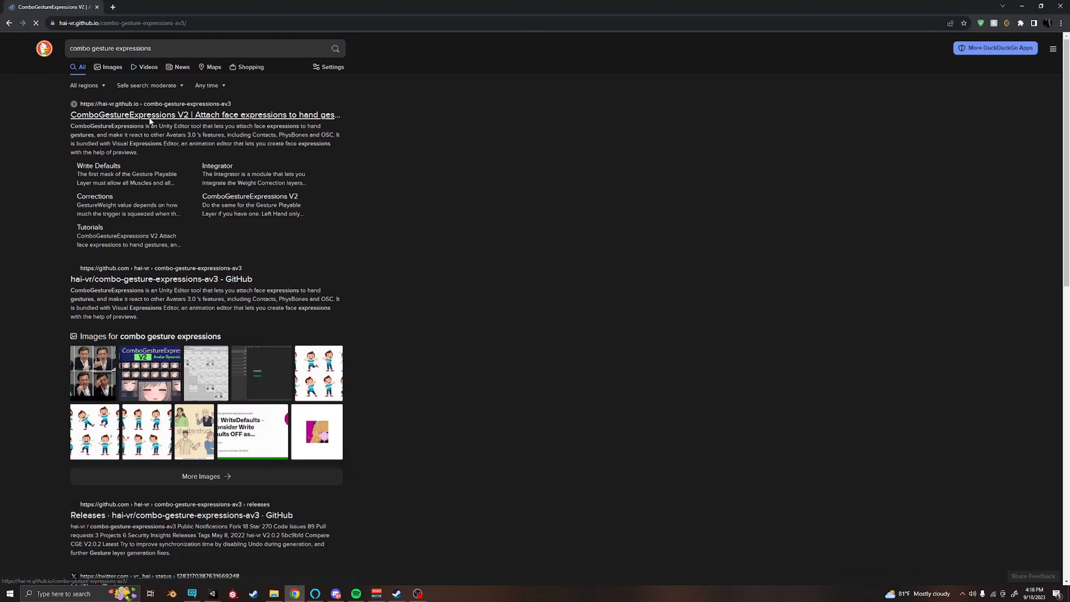
Step: In the browser, look over the ComboGestureExpressions V2 site and its GitHub repository, and return to Unity
click(215, 115)
scroll(530, 368, down, 3)
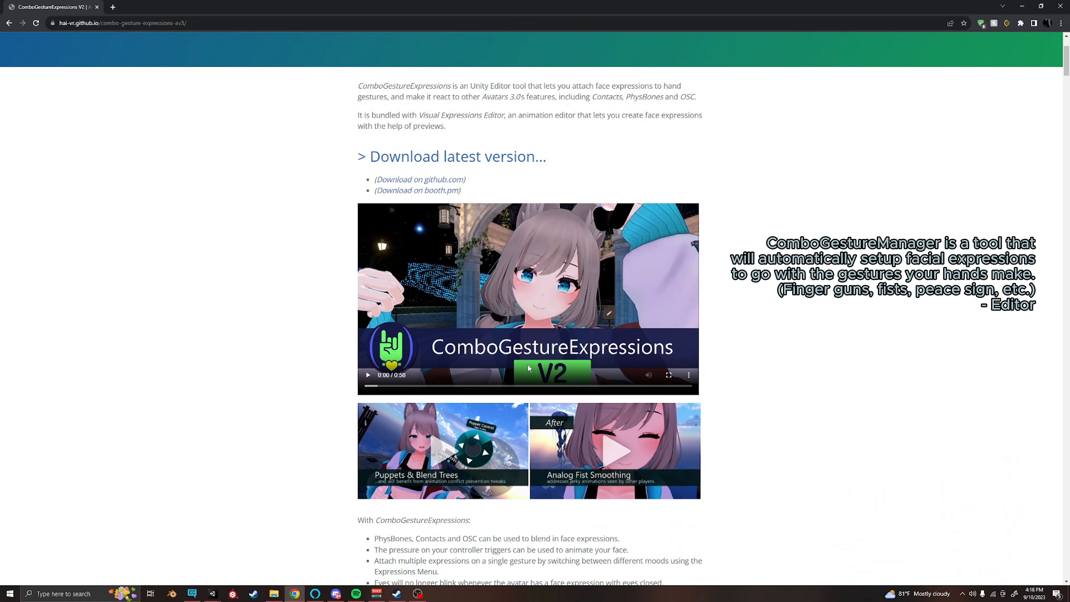
scroll(528, 368, down, 4)
scroll(528, 365, up, 7)
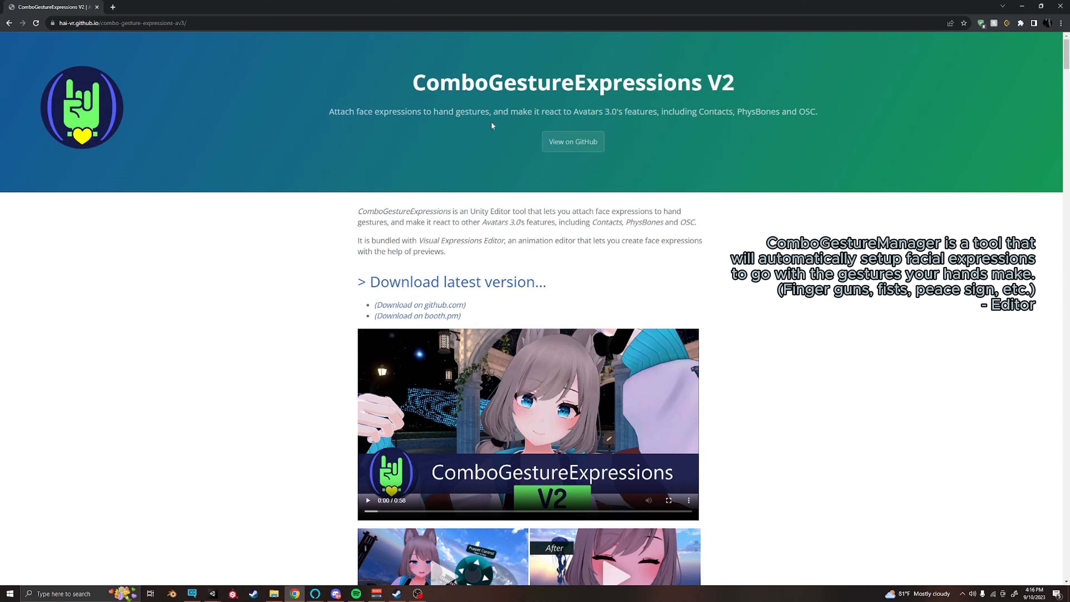
click(572, 139)
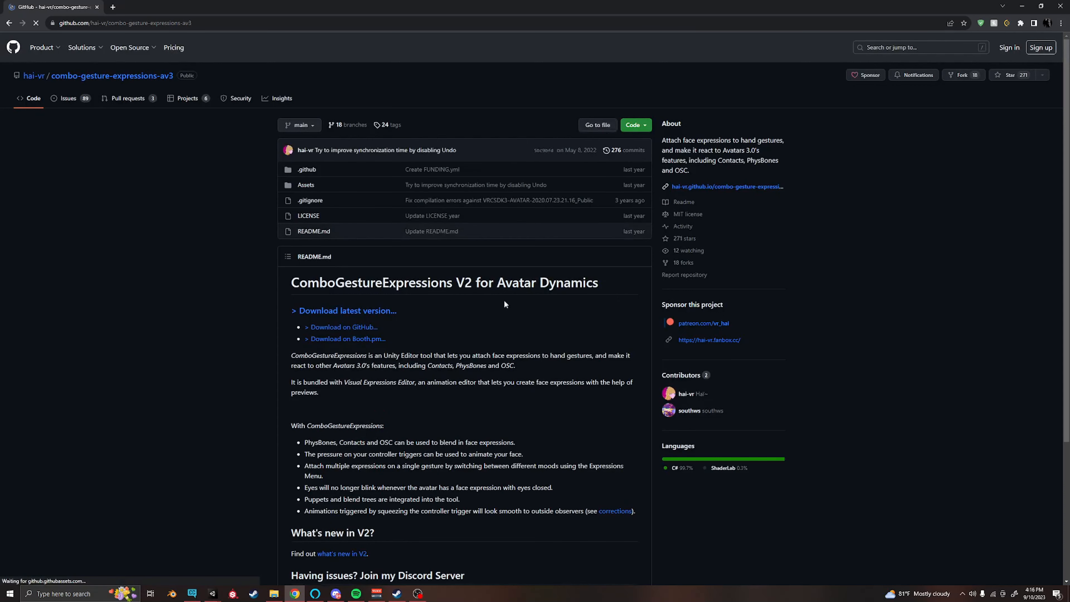
click(1022, 5)
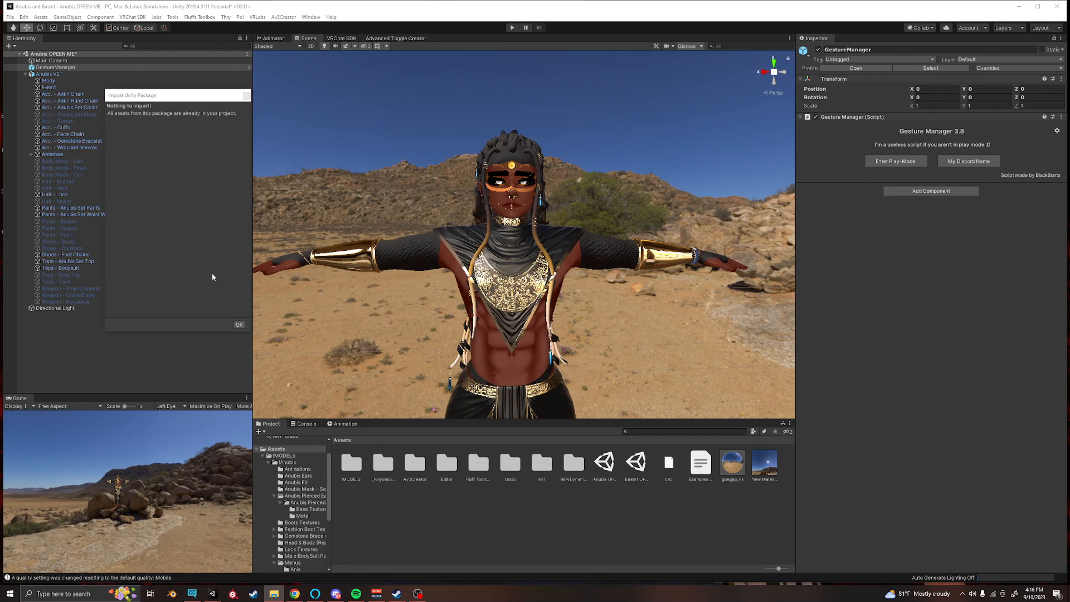
Step: Dismiss the package import notice, add the ComboGestureExpressions prefab from Assets/Hai/ComboGesture to the scene, and expand it in the hierarchy
click(238, 325)
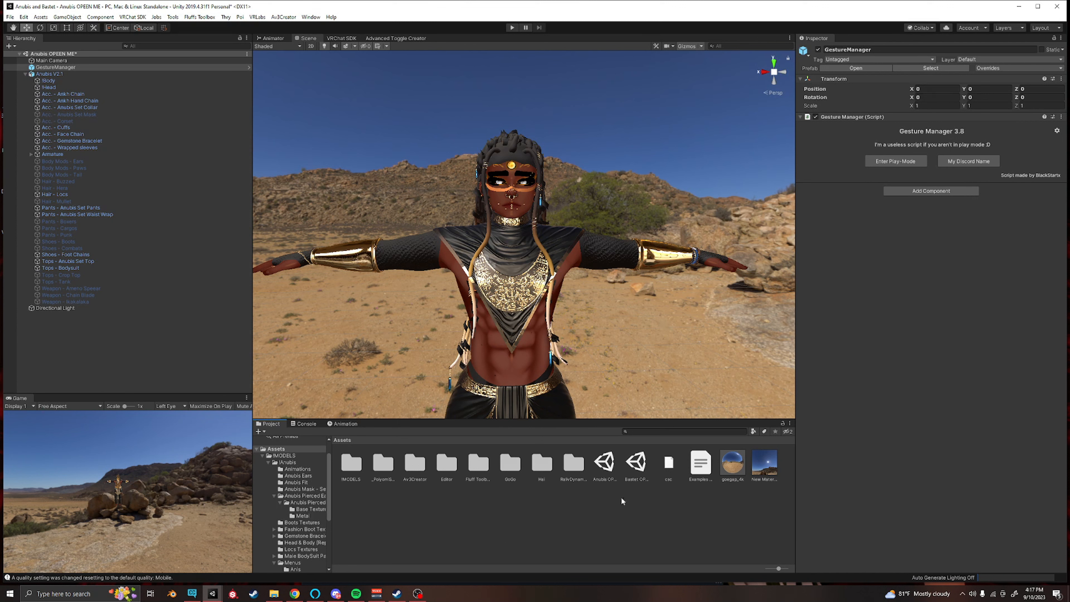
double_click(543, 463)
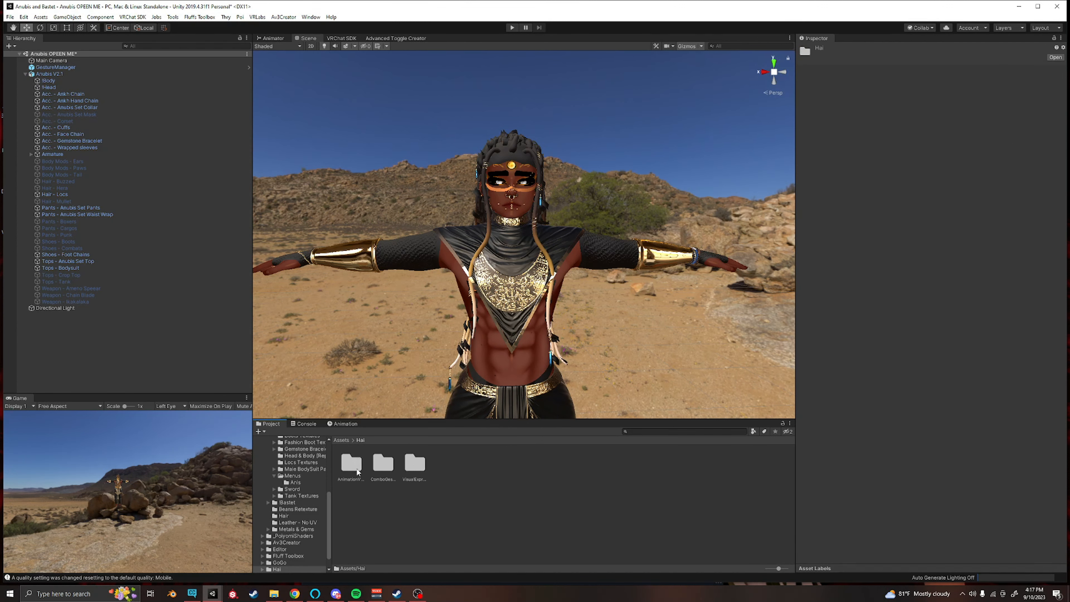
double_click(381, 463)
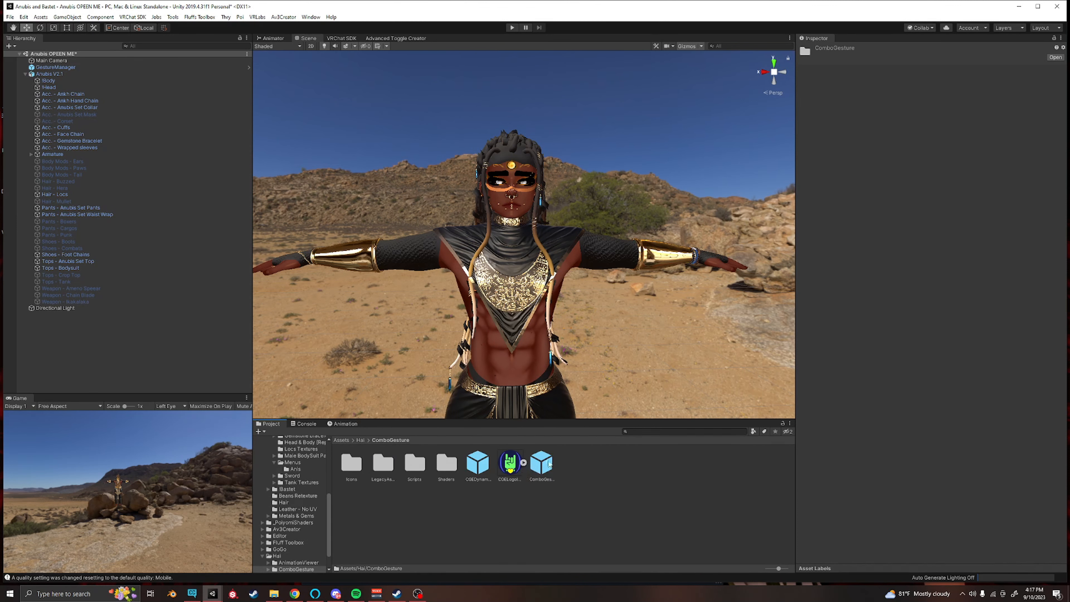
click(478, 464)
click(541, 465)
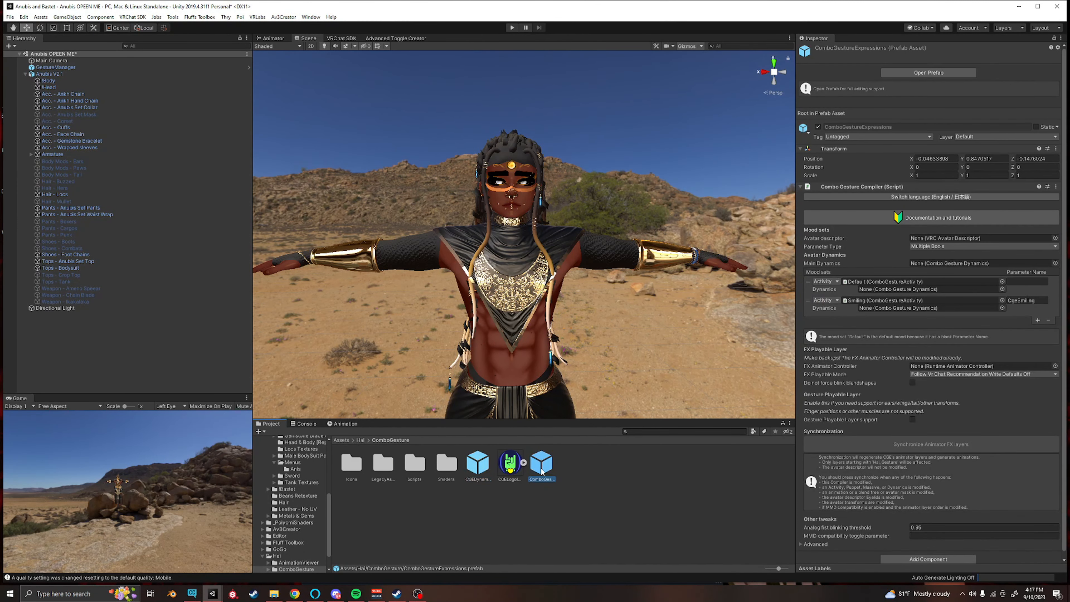
drag(541, 466, 74, 334)
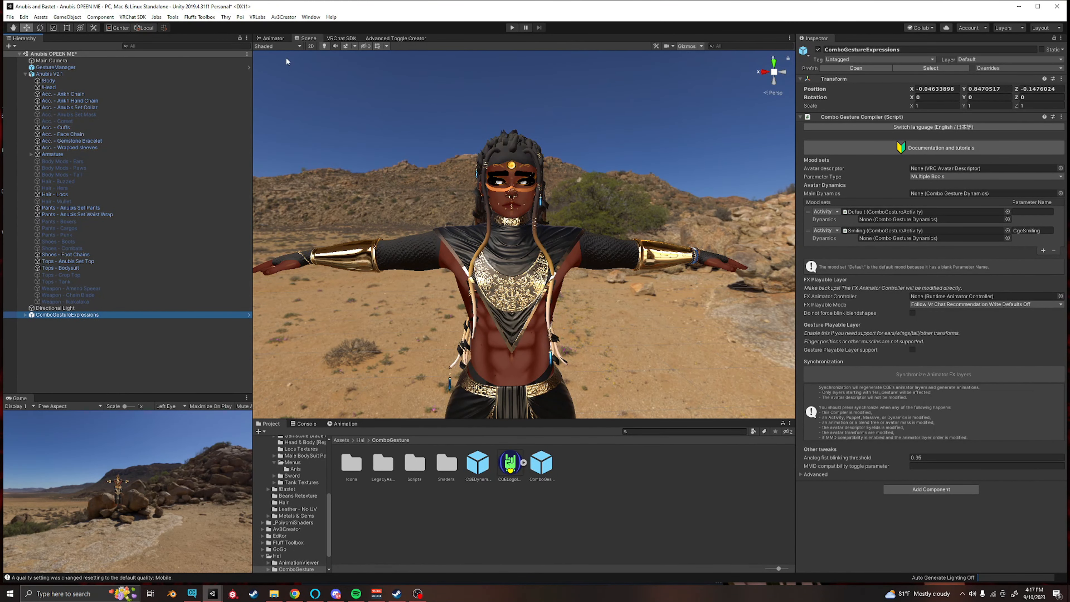
click(26, 315)
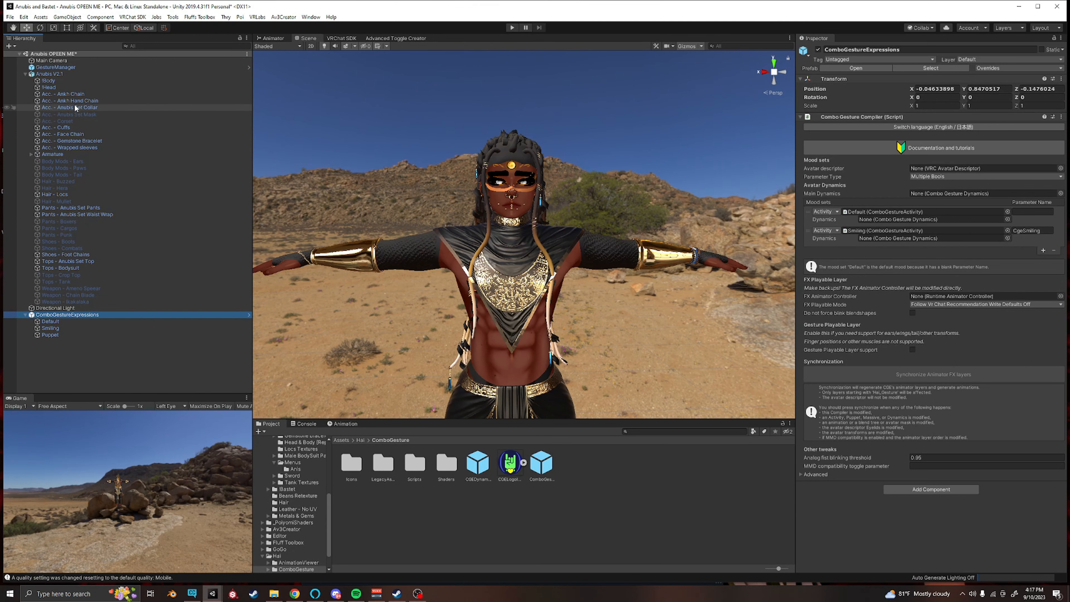
Step: Configure the Combo Gesture Compiler with Anubis V2.1 as avatar descriptor, Use Unsupported Write Defaults On, and AnubisFX as FX animator controller
drag(57, 77, 948, 169)
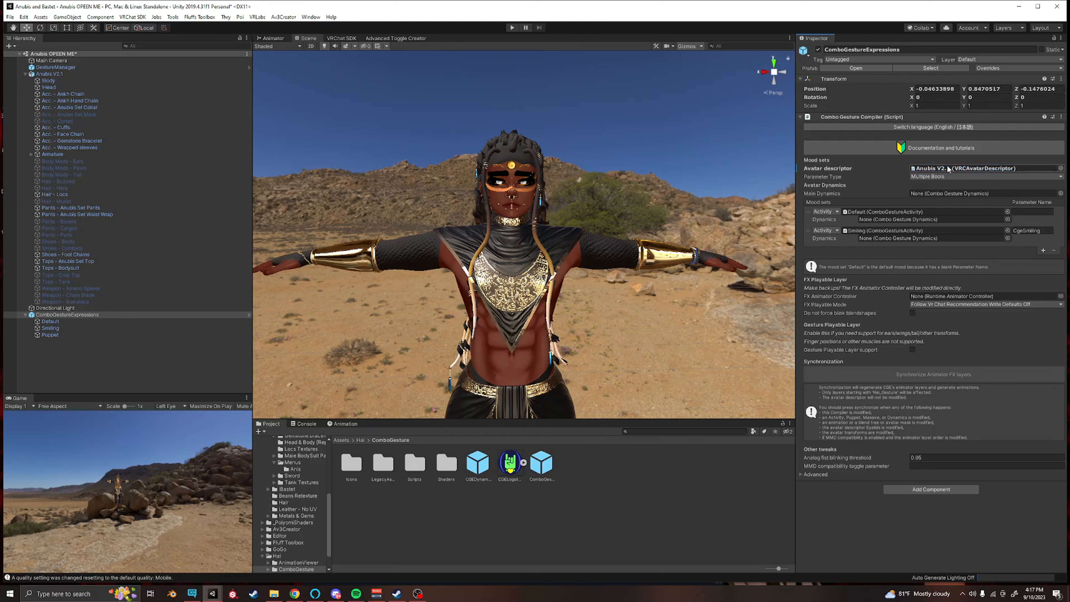
click(931, 306)
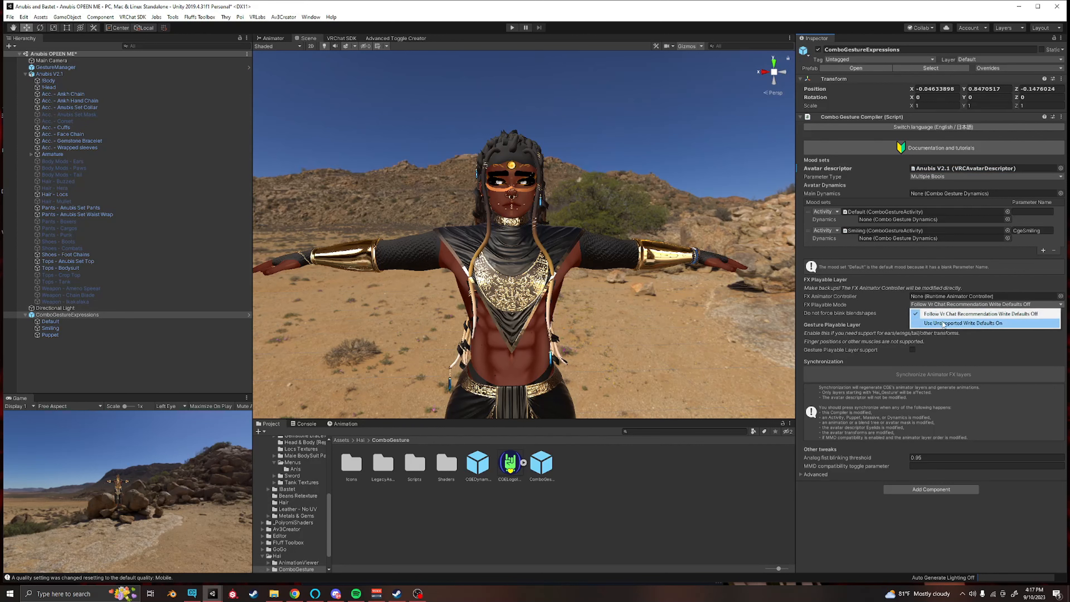
click(975, 323)
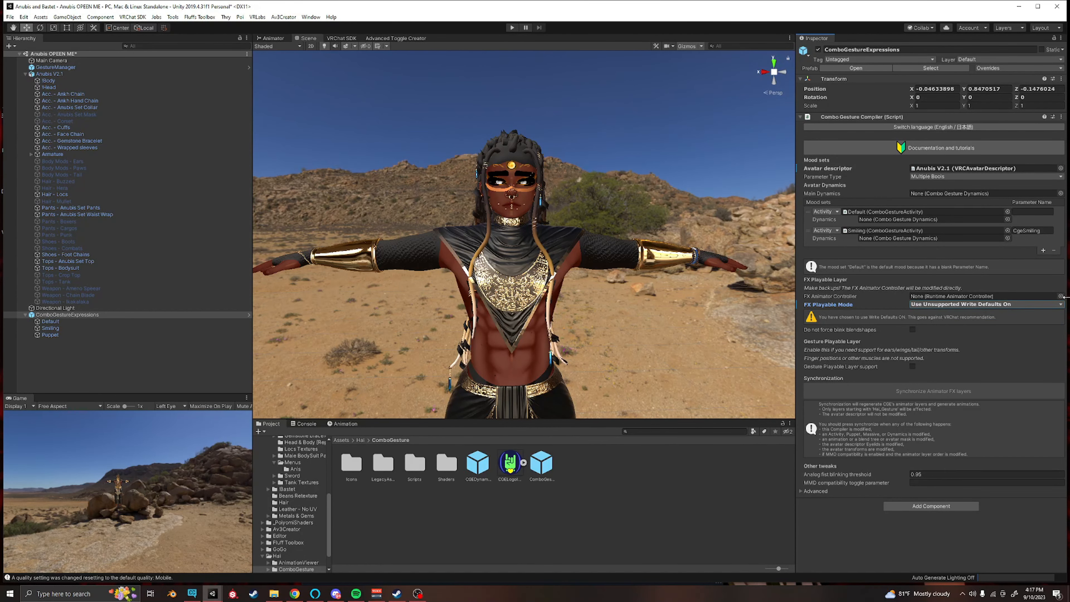
click(1061, 297)
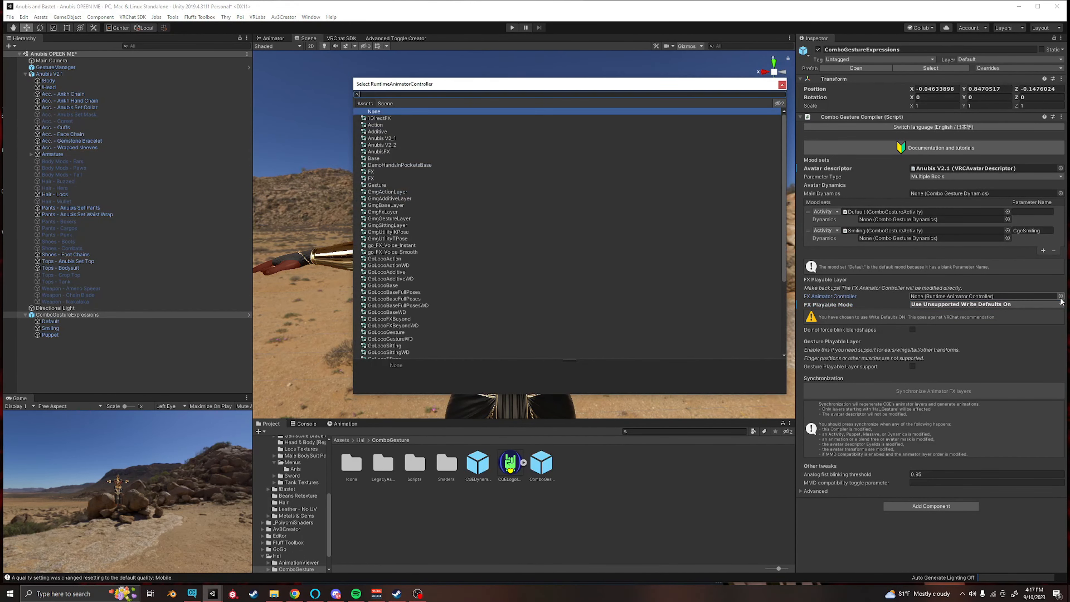
text(fx)
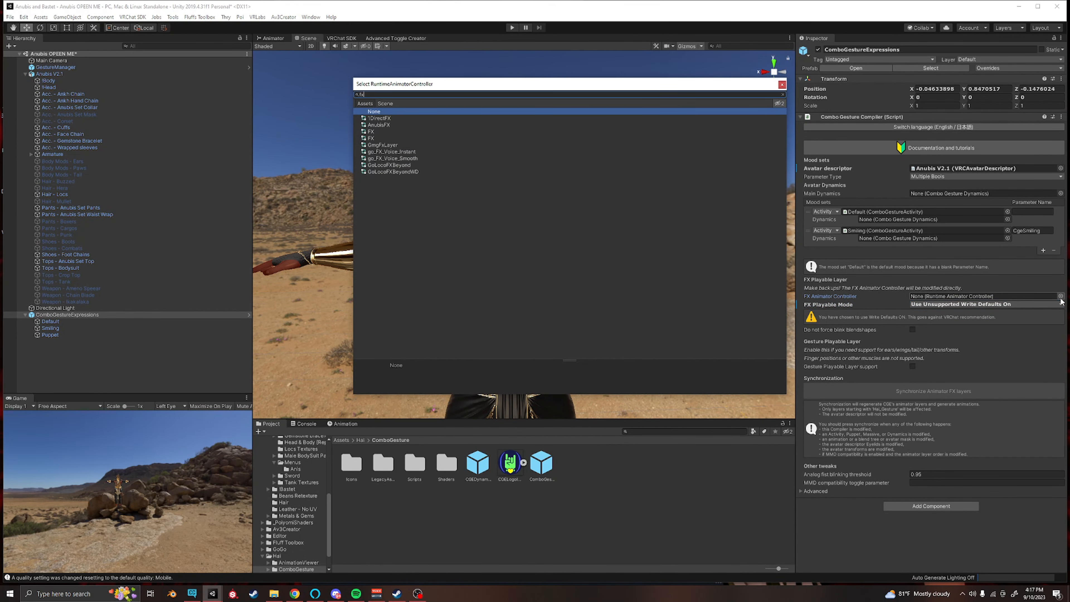
click(381, 125)
double_click(382, 126)
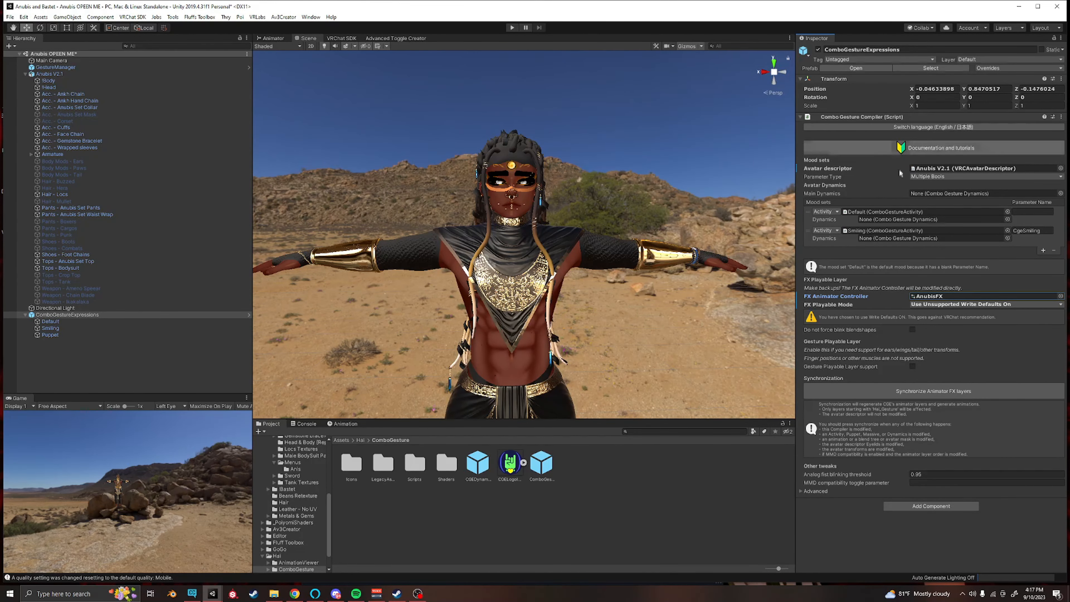
Step: Open the Smiling activity editor and the Visual Expressions Editor, dock both beside the scene view, and assign Anubis V2.1 as the animator
click(57, 330)
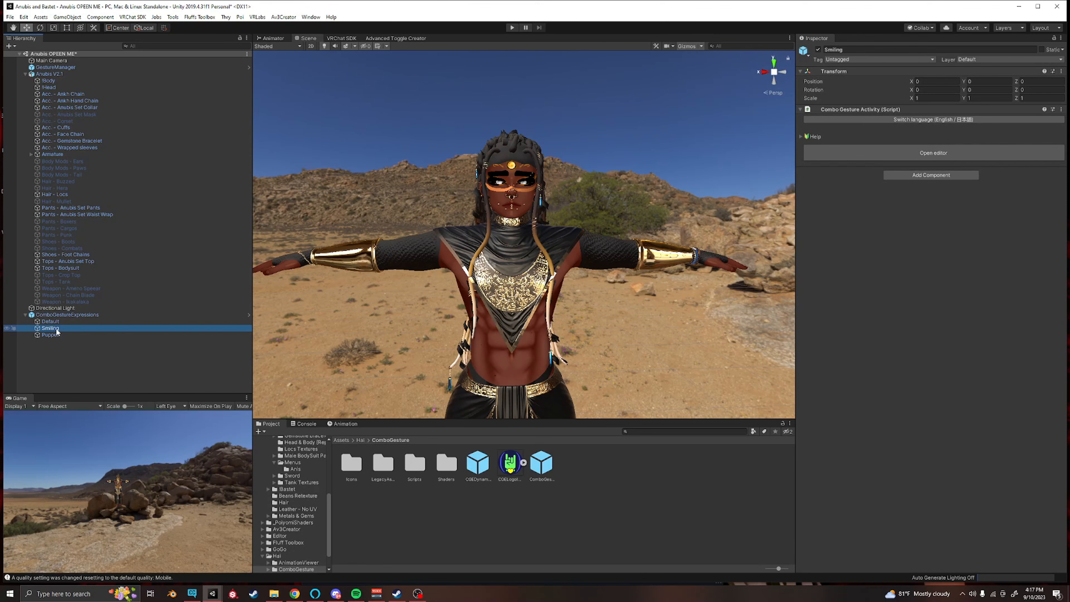
click(956, 149)
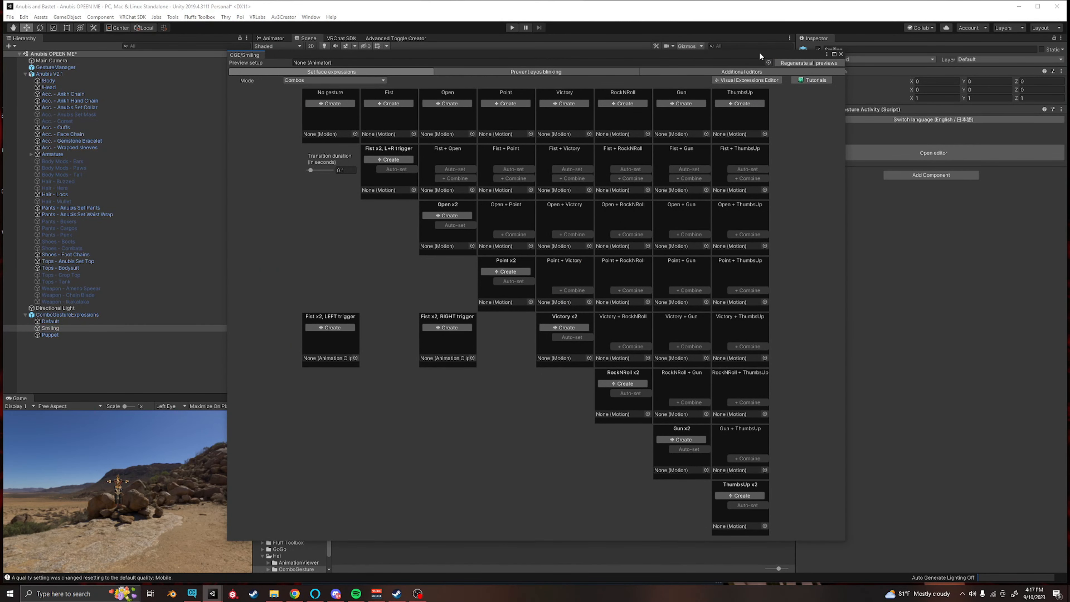
click(744, 82)
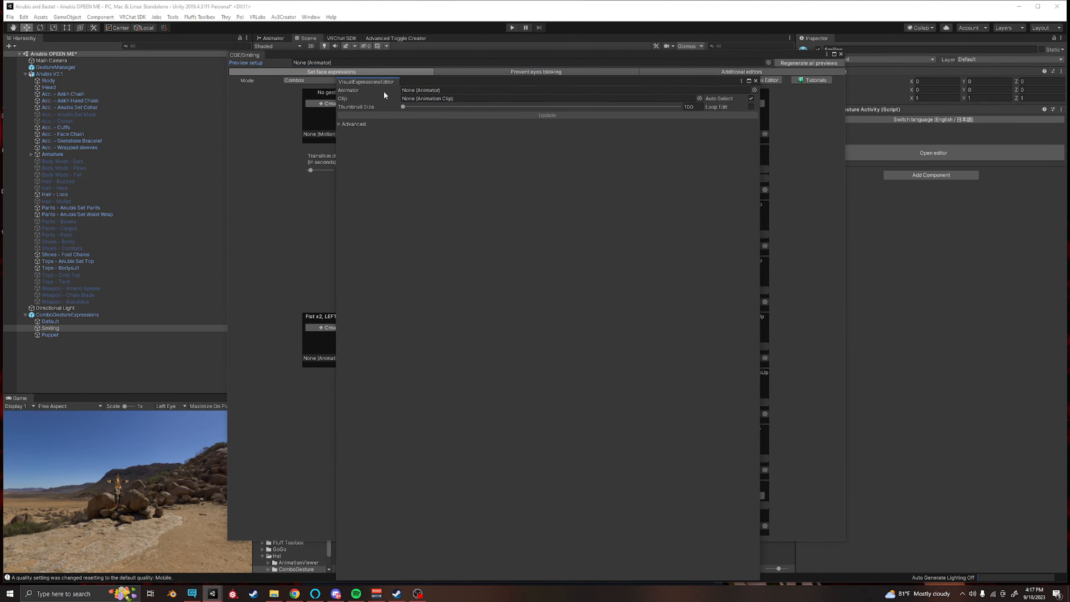
drag(240, 55, 445, 41)
drag(376, 82, 499, 46)
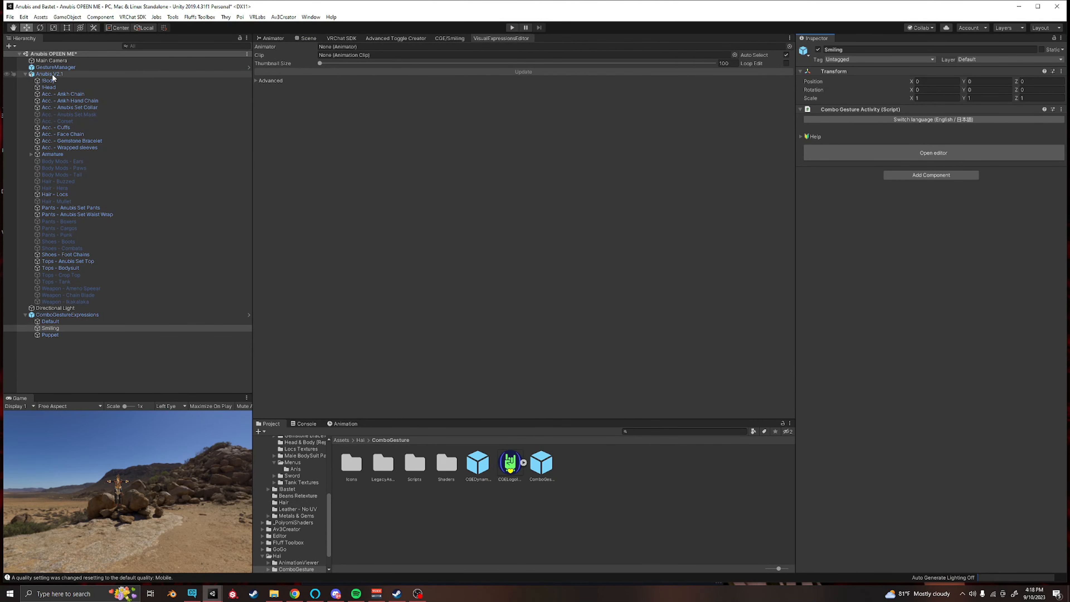
drag(49, 74, 348, 43)
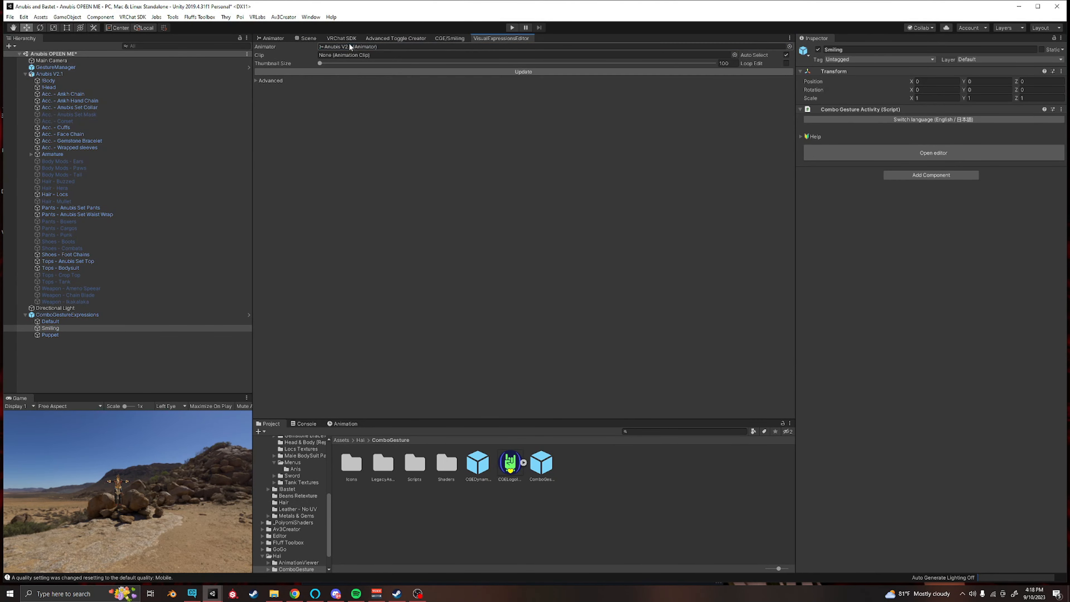
click(398, 70)
Step: Set the Smiling activity's mode to Left Hand Only and create a new animation clip for No gesture
click(448, 39)
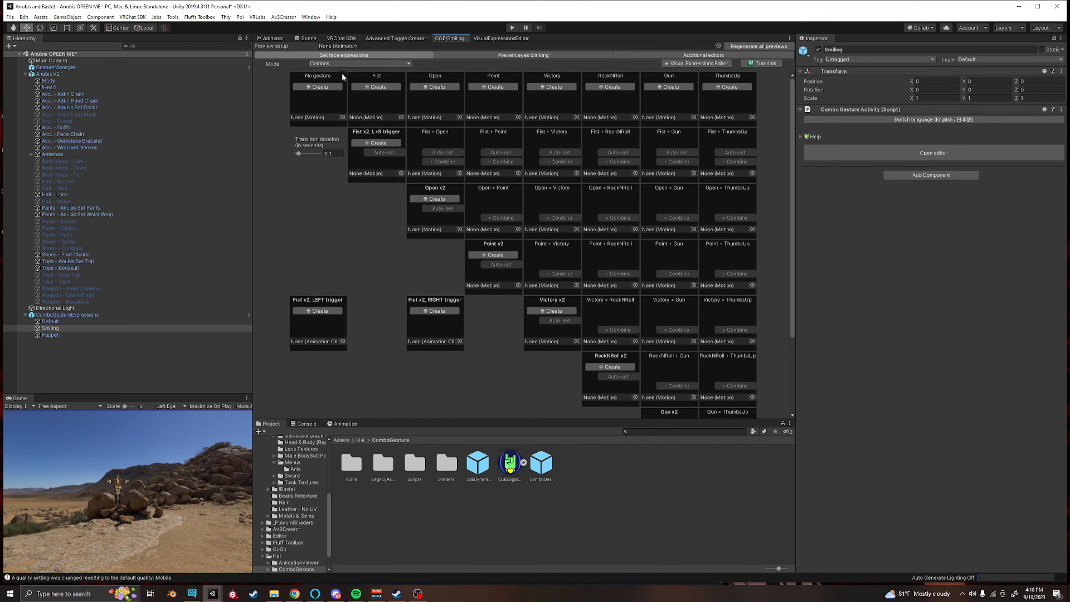
click(343, 63)
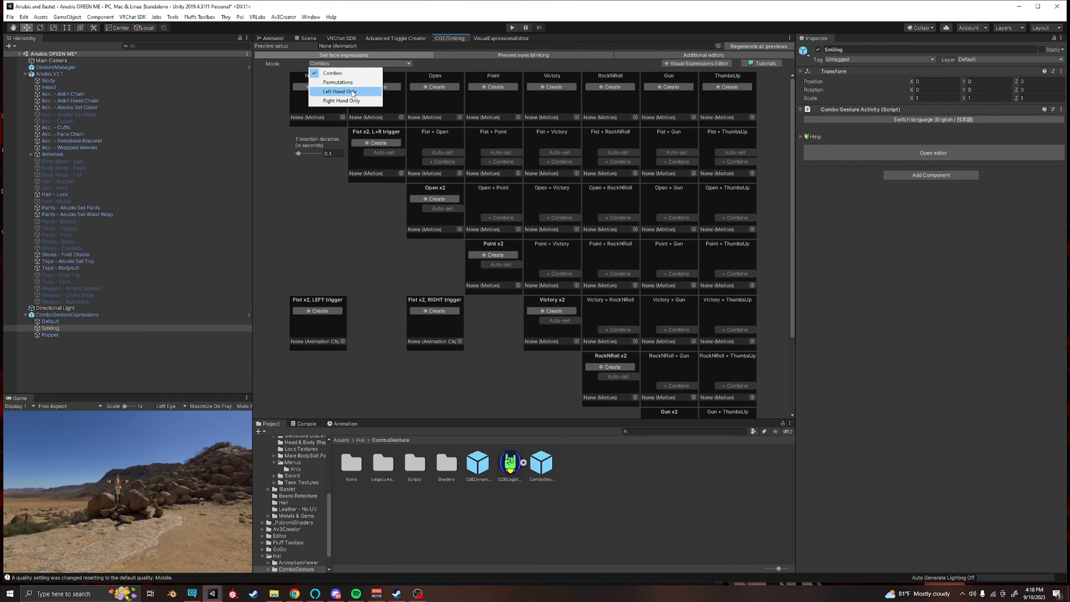
click(353, 92)
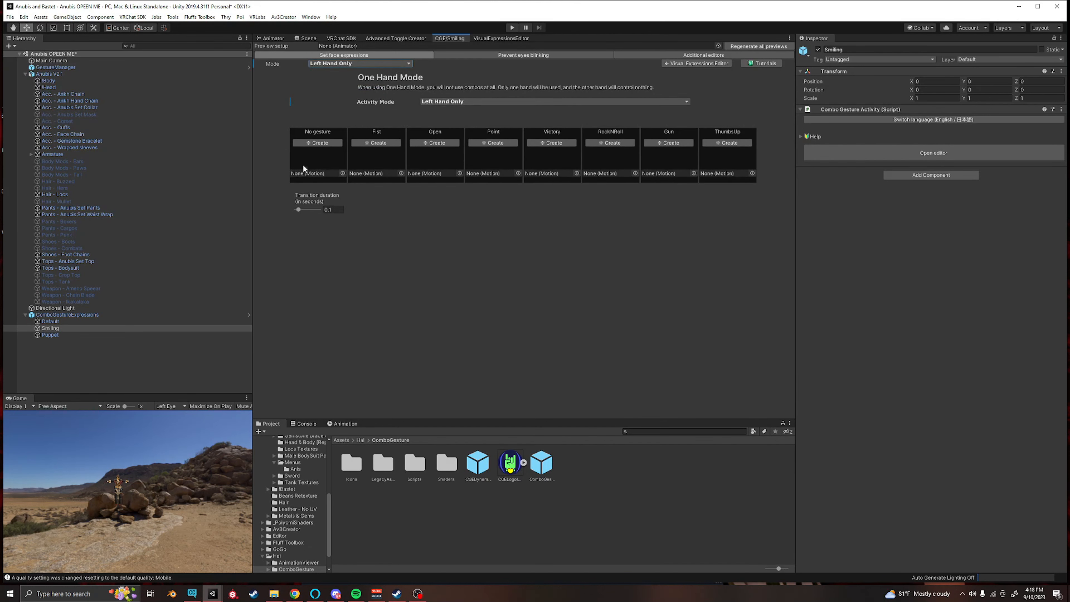
click(317, 143)
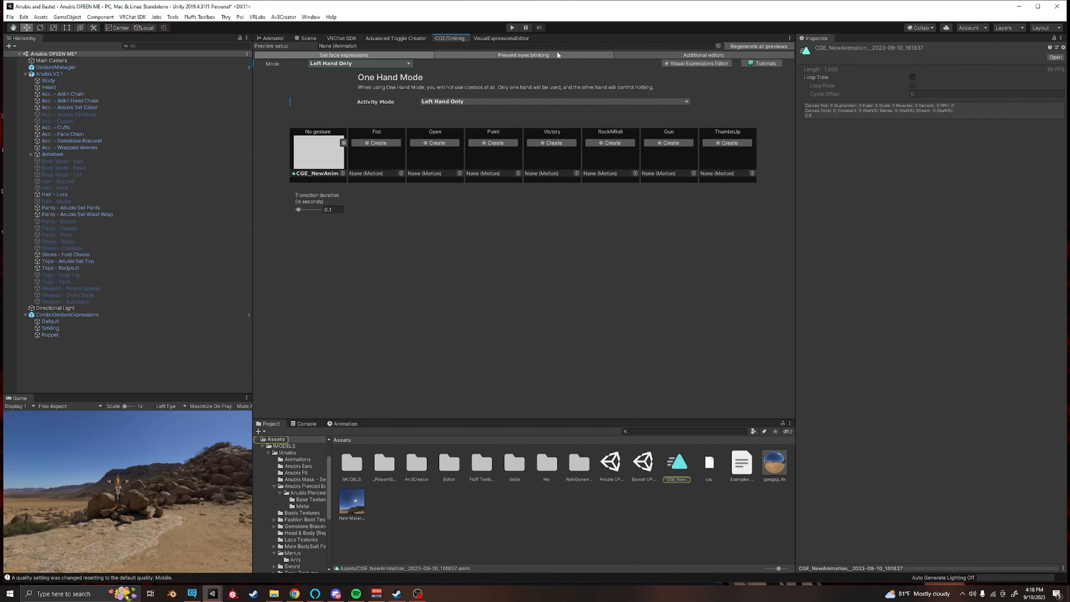
Step: Generate the expression previews for the No gesture clip and look through the available head blendshapes
click(494, 39)
click(503, 71)
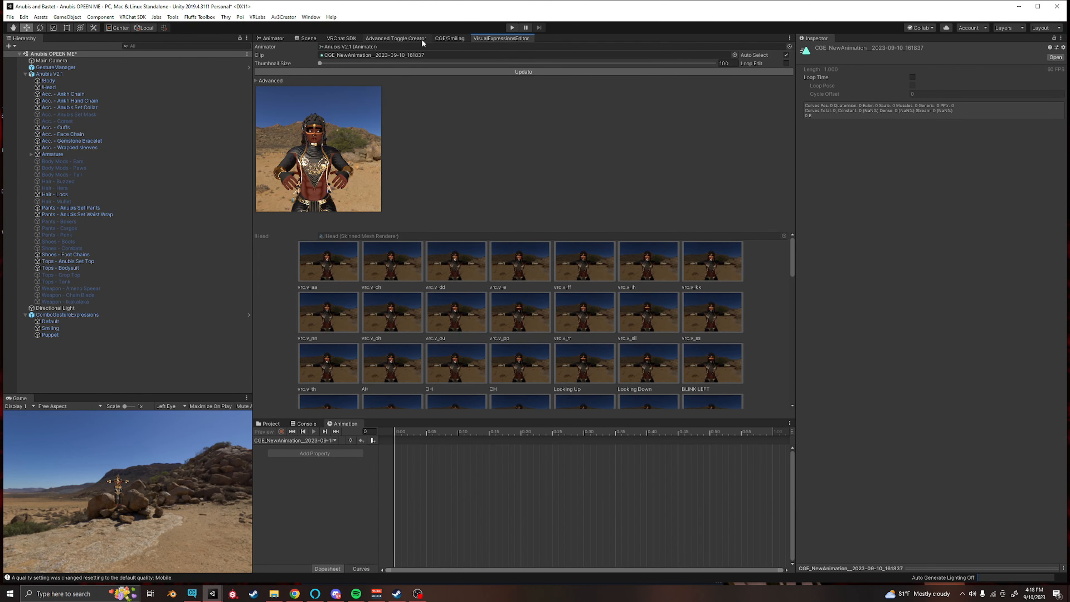
click(449, 37)
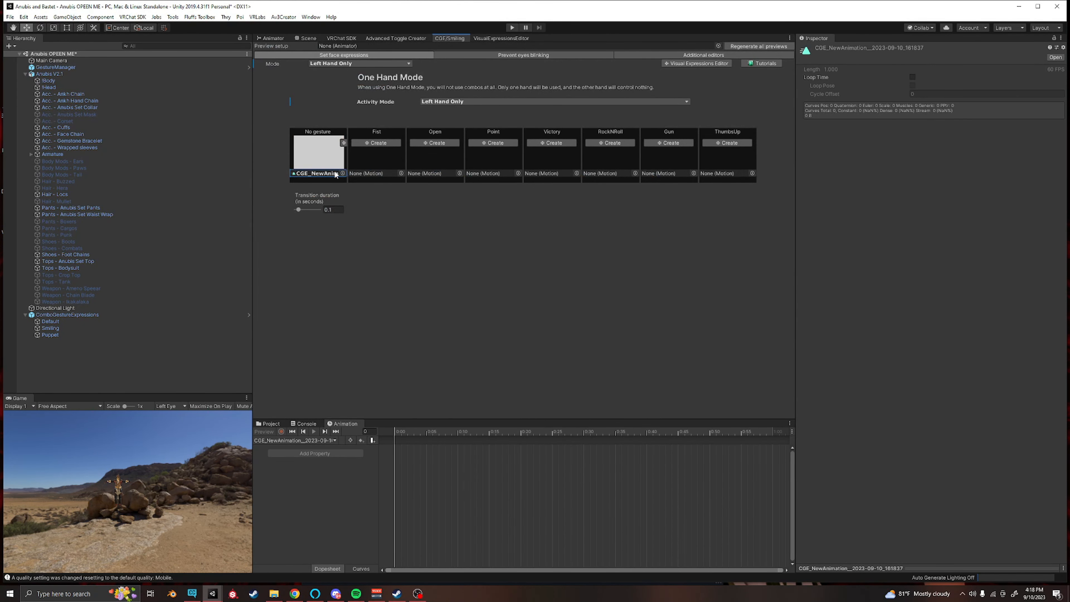
click(488, 38)
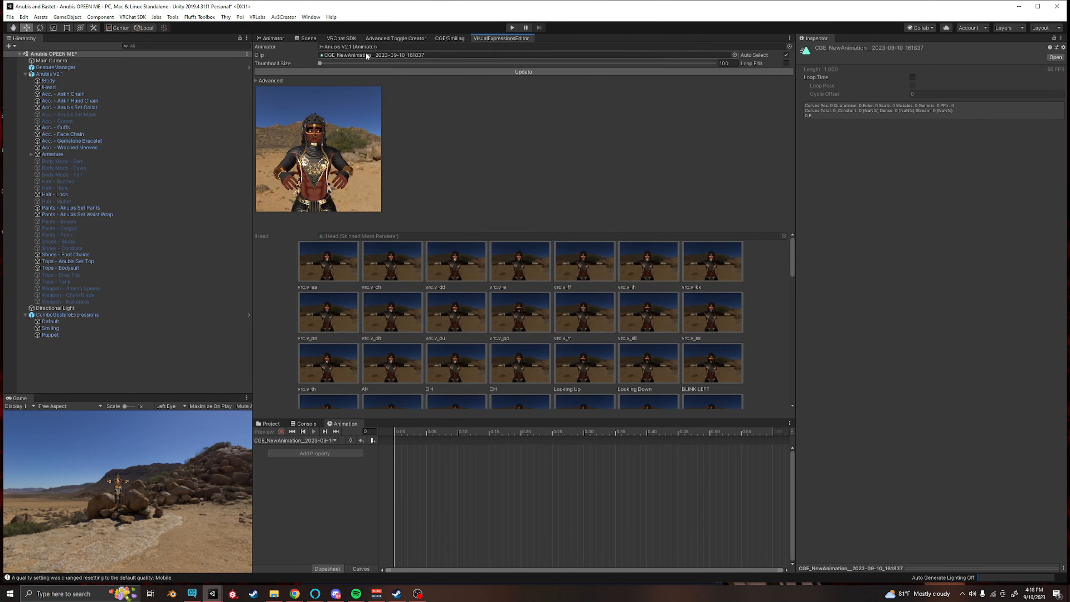
scroll(533, 322, down, 3)
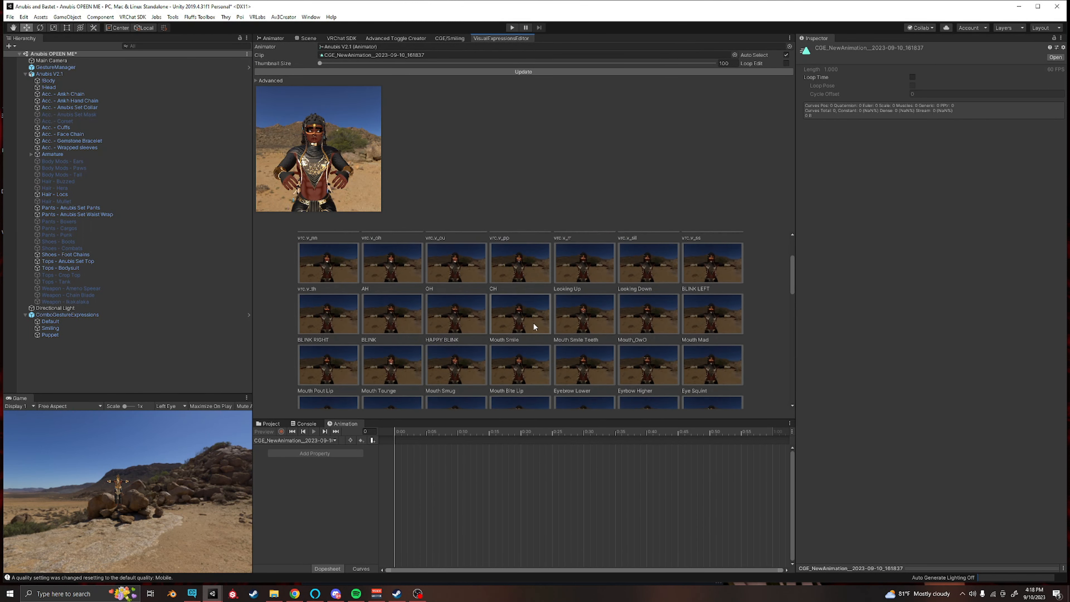
scroll(547, 328, down, 2)
scroll(595, 339, down, 2)
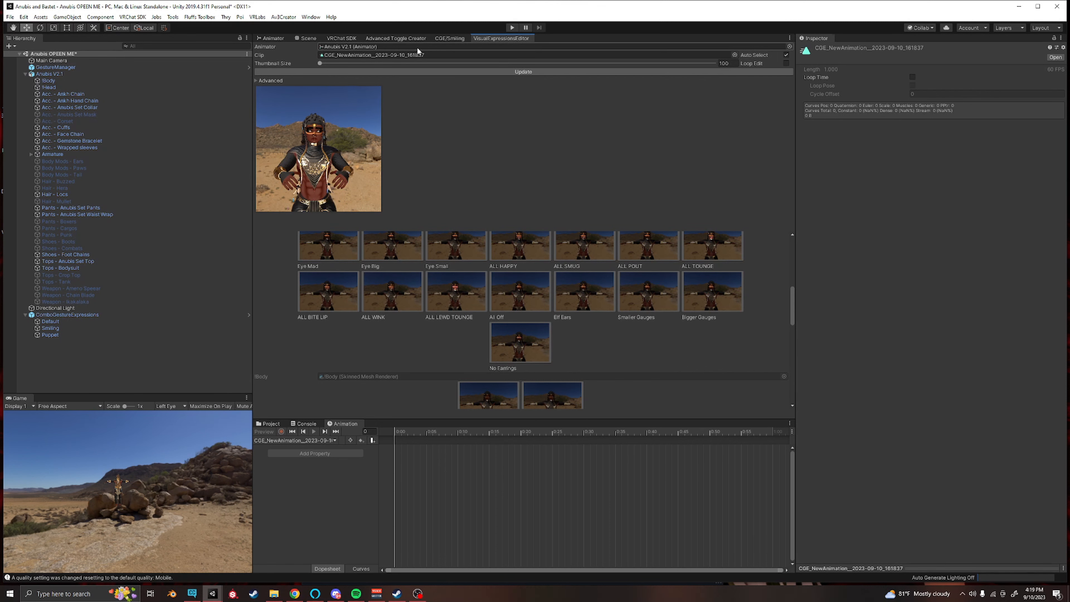
Step: Create a new animation clip for the Fist gesture and add the Eye Mad blendshape to it at 100
click(450, 38)
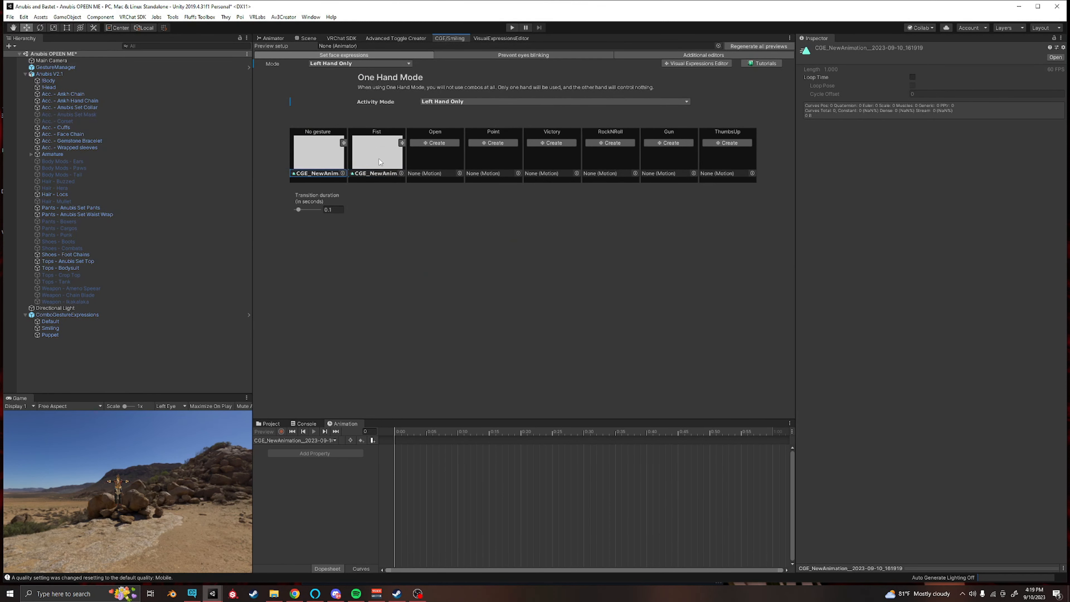
click(489, 37)
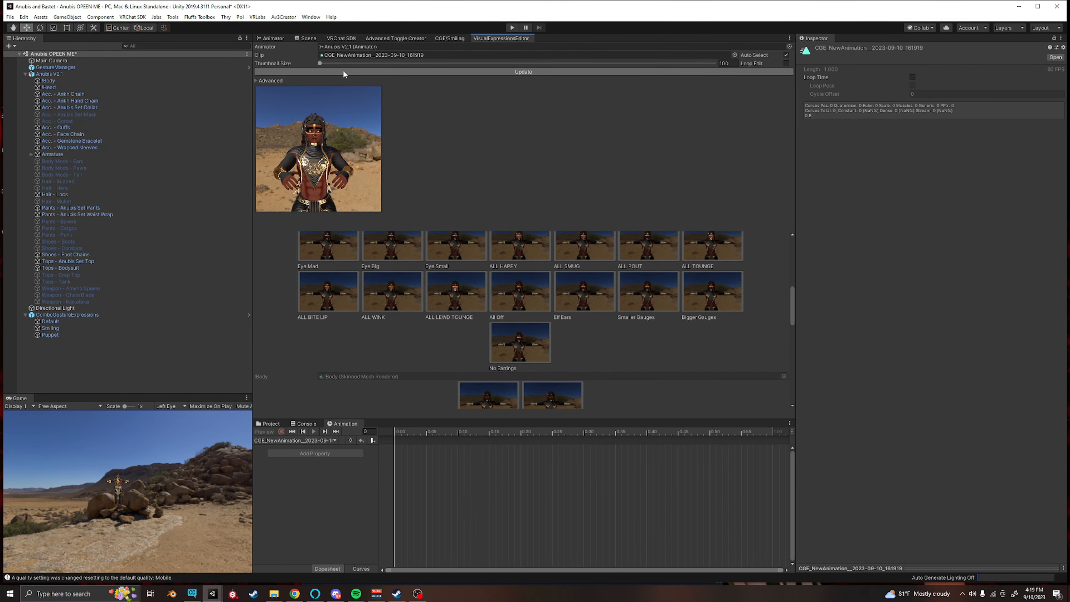
click(450, 38)
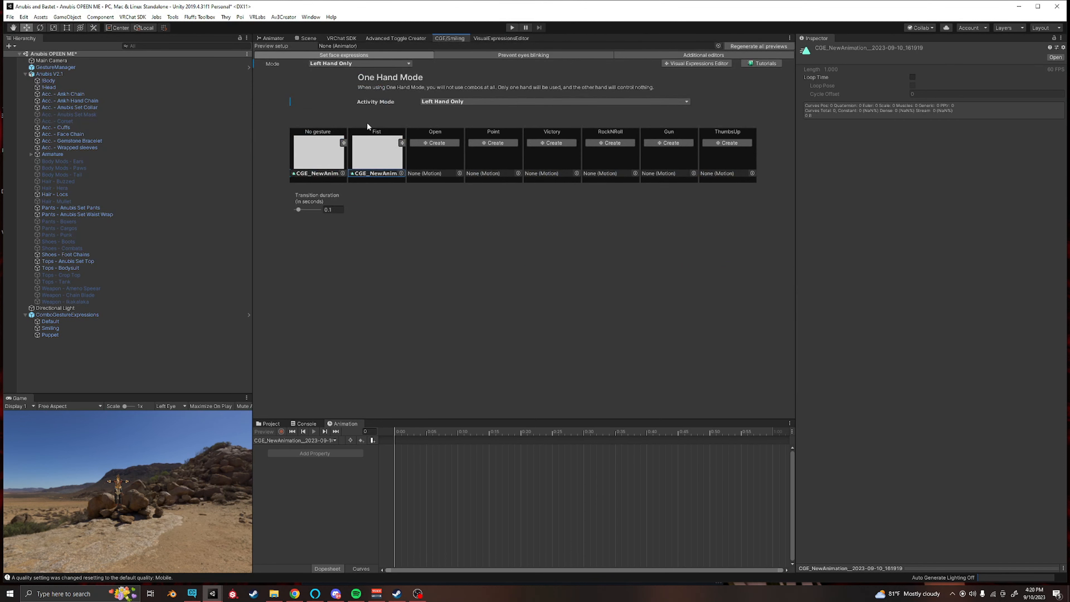
click(485, 38)
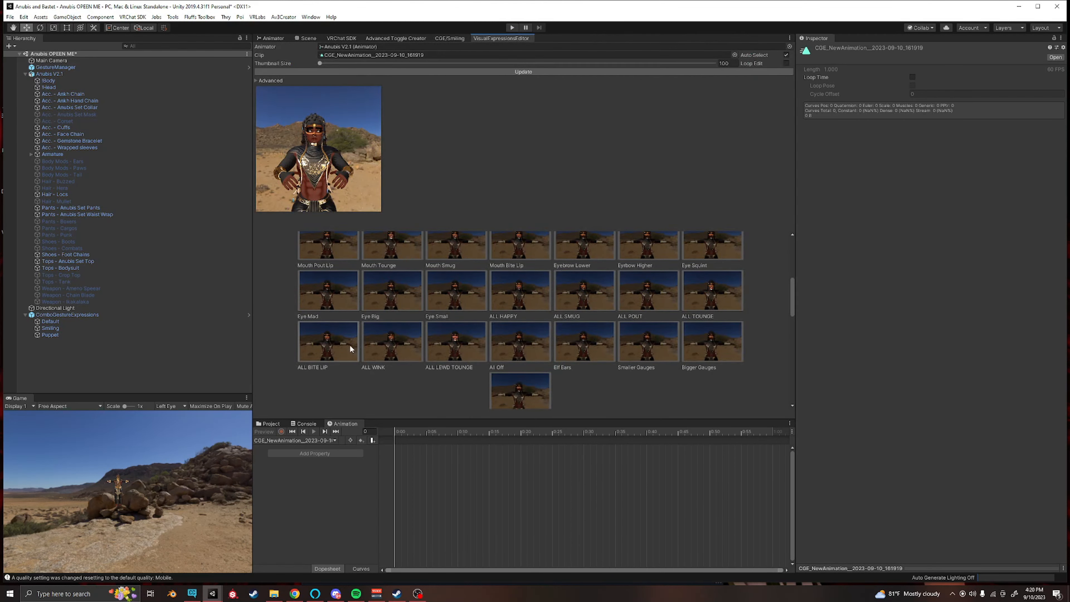
click(323, 295)
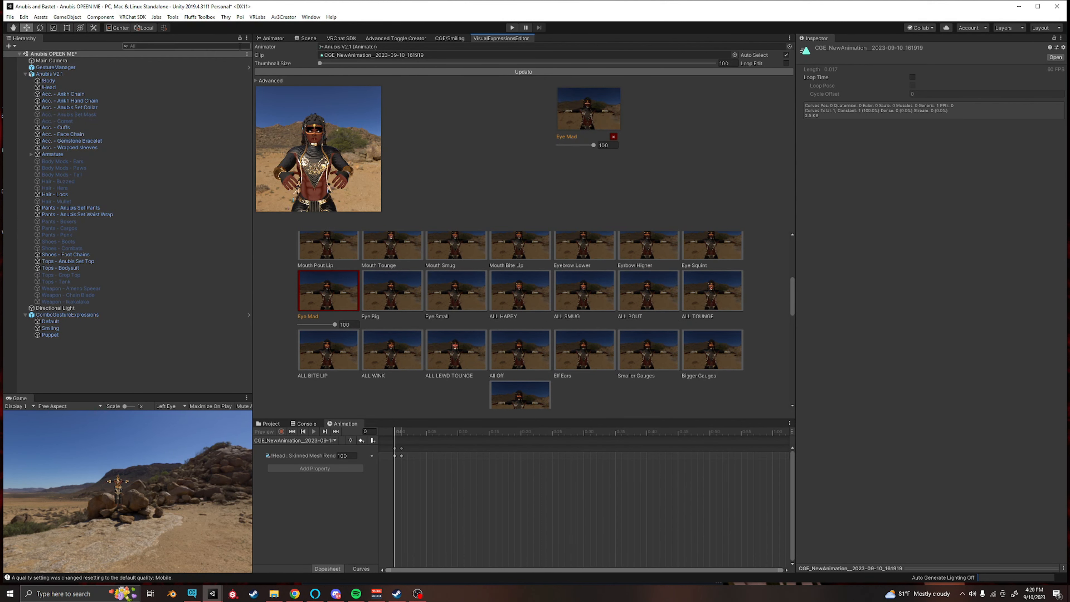
Step: Bring the scene camera in close on the avatar's face and update the expression previews from that view
click(307, 38)
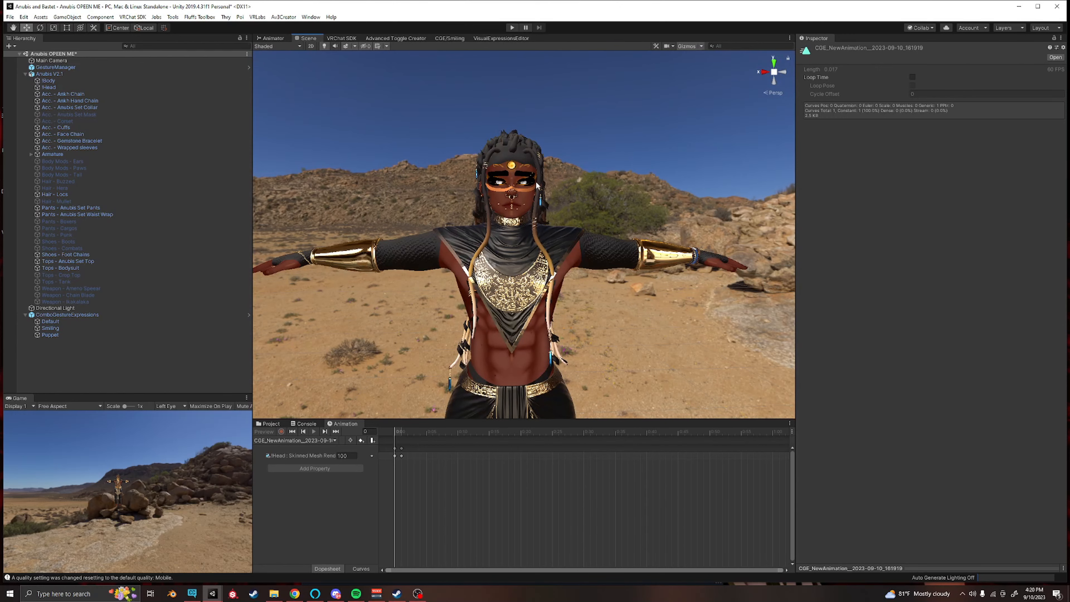
key(w)
mouse_move(536, 186)
right_down()
mouse_move(542, 156)
mouse_move(526, 160)
mouse_move(534, 184)
mouse_move(537, 134)
mouse_move(537, 181)
right_up()
key(w)
key(s)
click(505, 38)
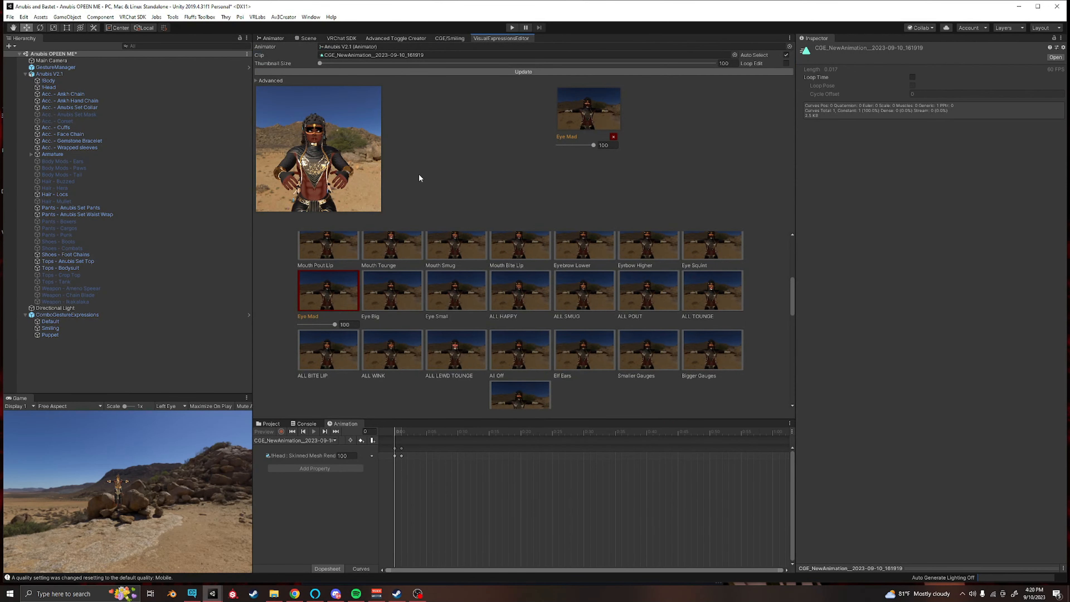
click(423, 71)
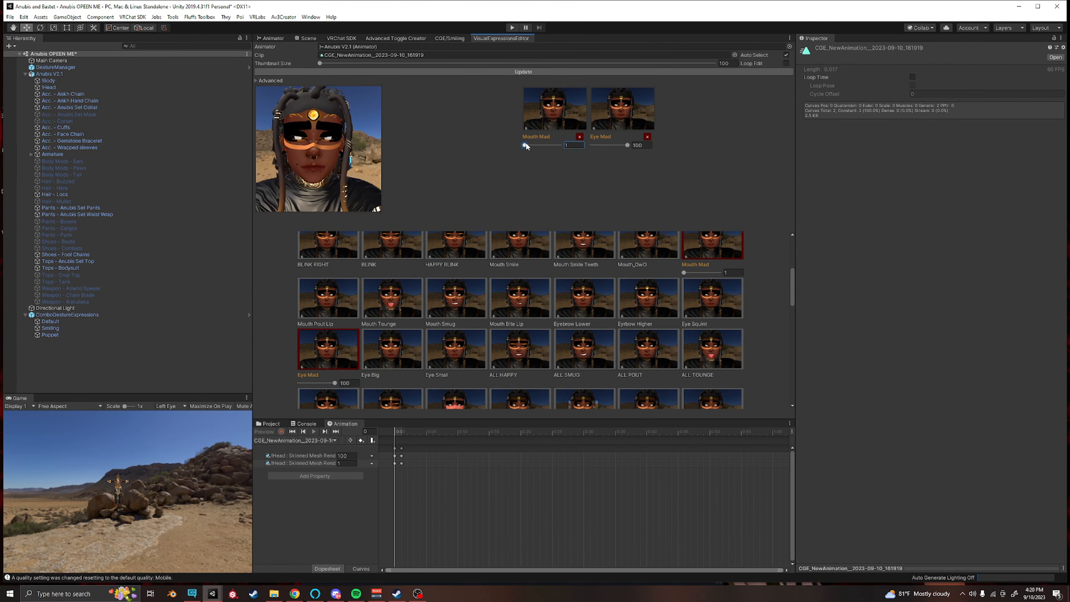
Step: Set Mouth Mad to 100 in the Fist clip, try Eye Mad at 75 before restoring 100, and return to the Smiling activity editor
drag(526, 144, 591, 147)
click(646, 146)
text(75)
click(619, 146)
click(451, 38)
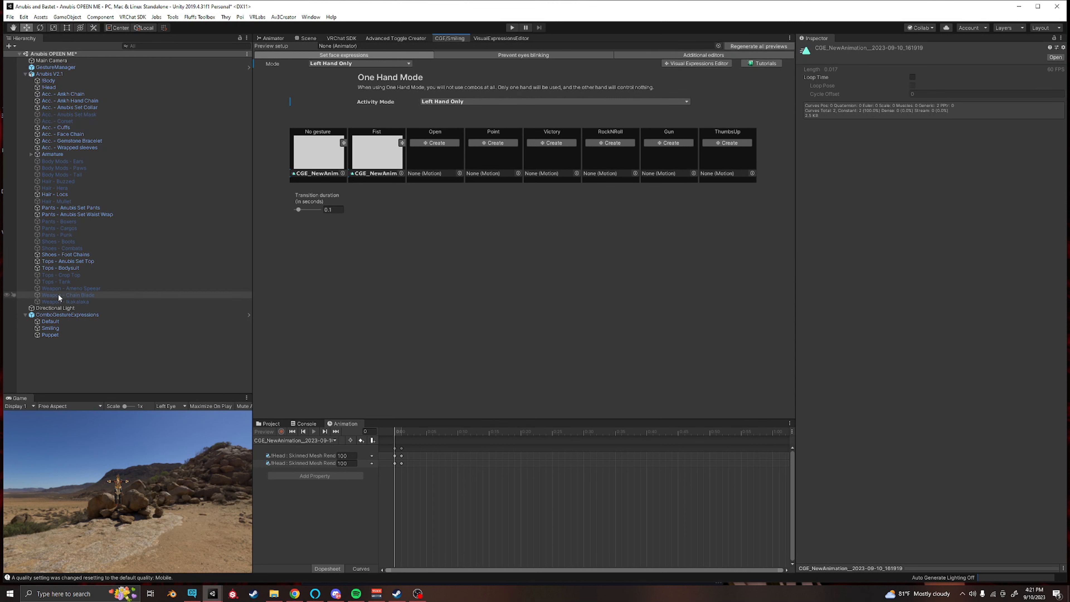
Step: Select the ComboGestureExpressions object and enter Play mode with the scene view shown
click(72, 329)
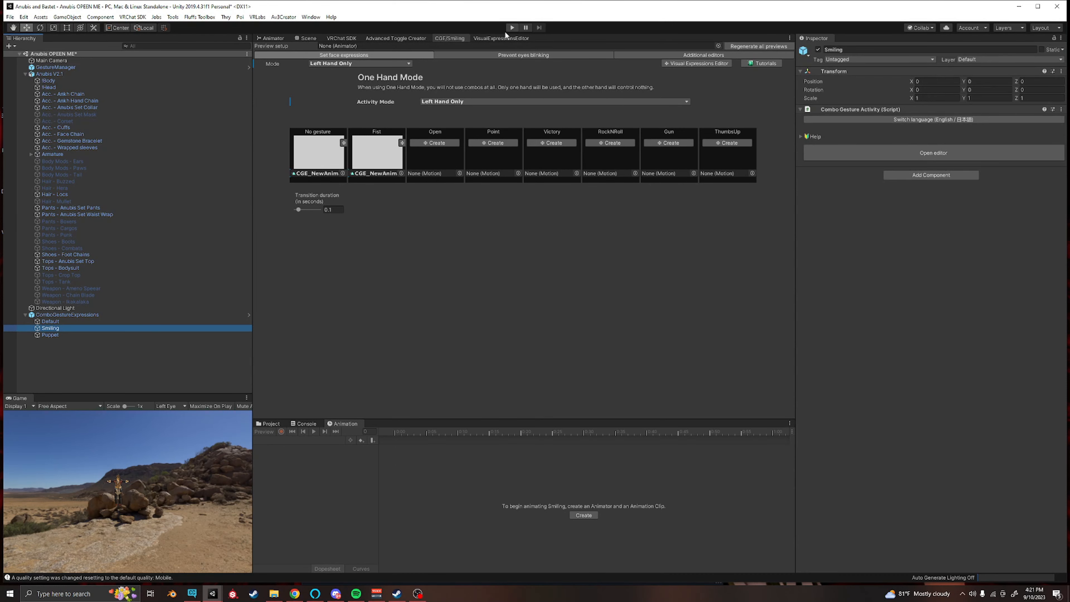
click(70, 314)
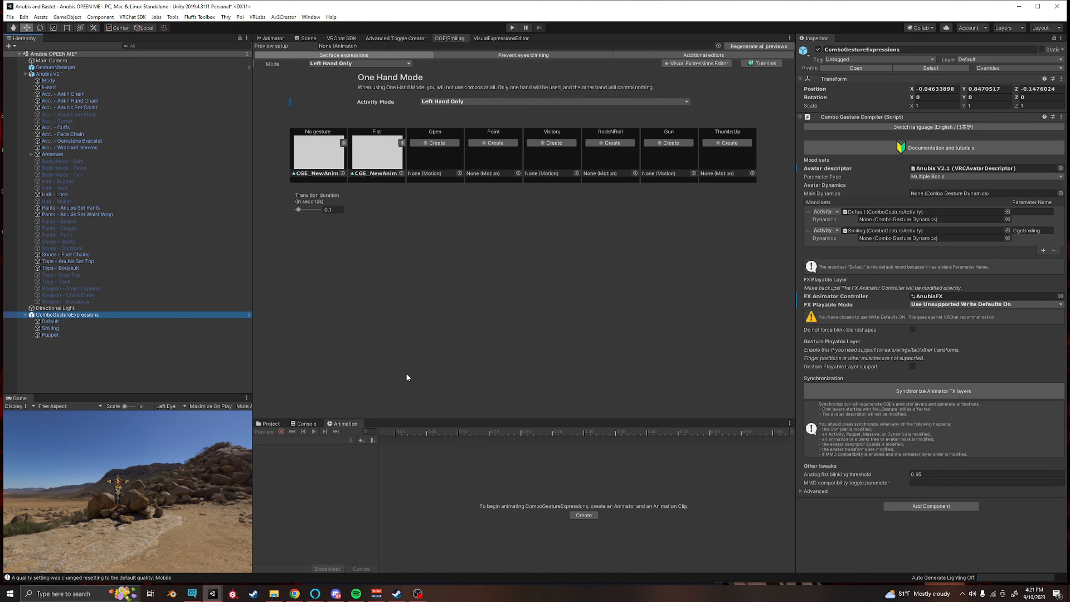
click(306, 38)
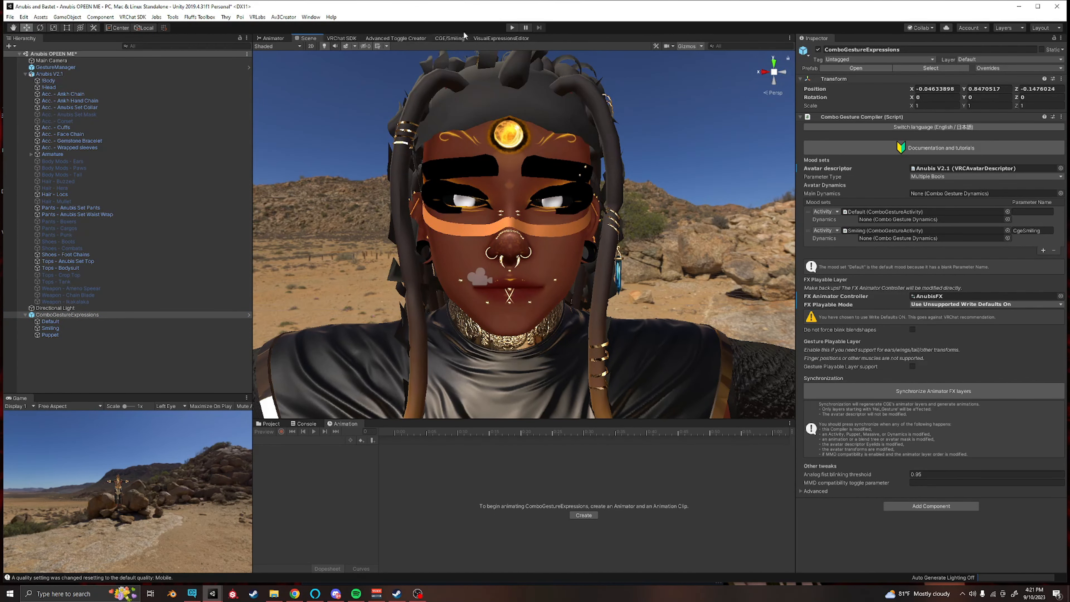
click(512, 27)
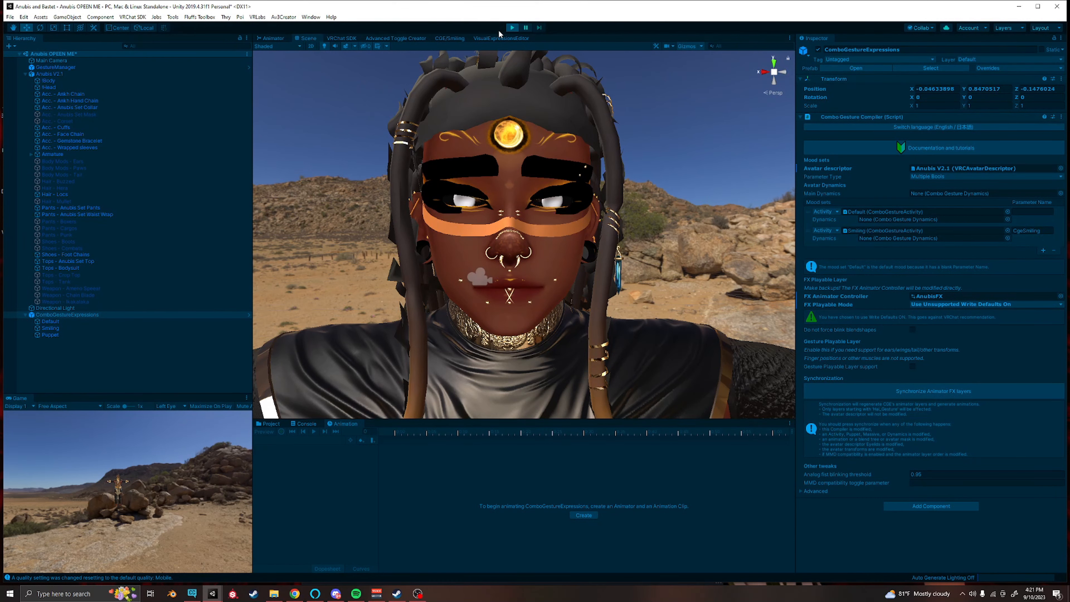
Step: Create an animation clip named Idle in the Anubis Animations folder and recreate it for Anubis V2.1, replacing the existing file
click(588, 515)
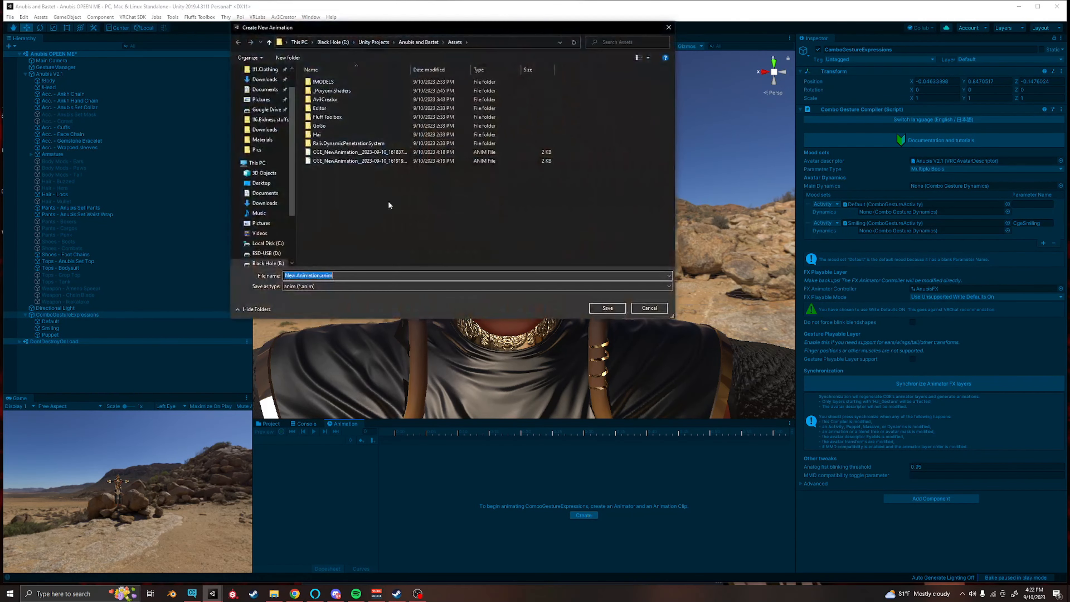
text(Idle)
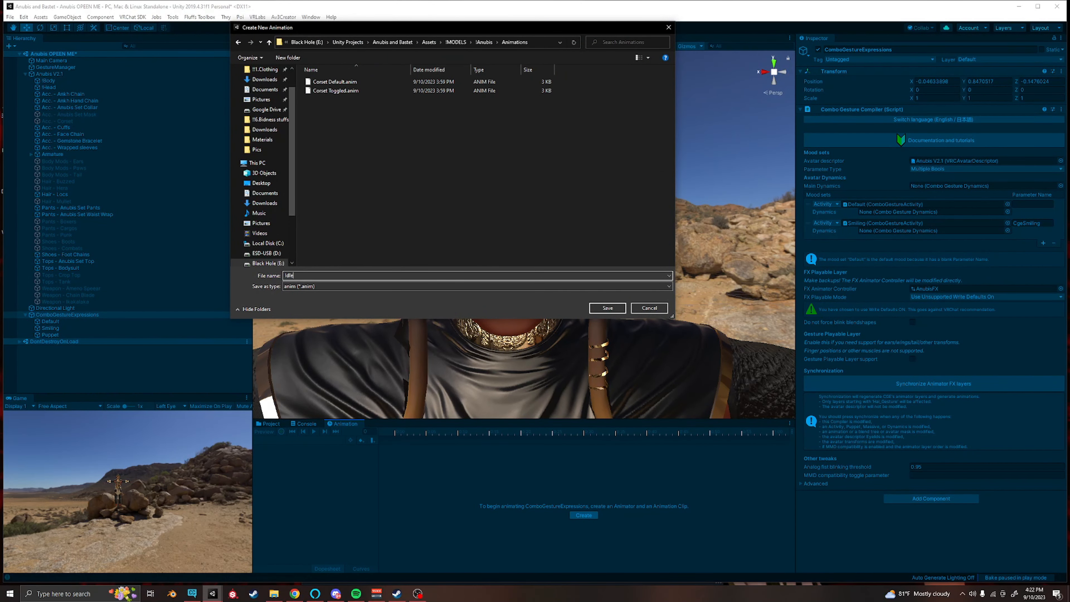
click(619, 309)
drag(391, 420, 304, 174)
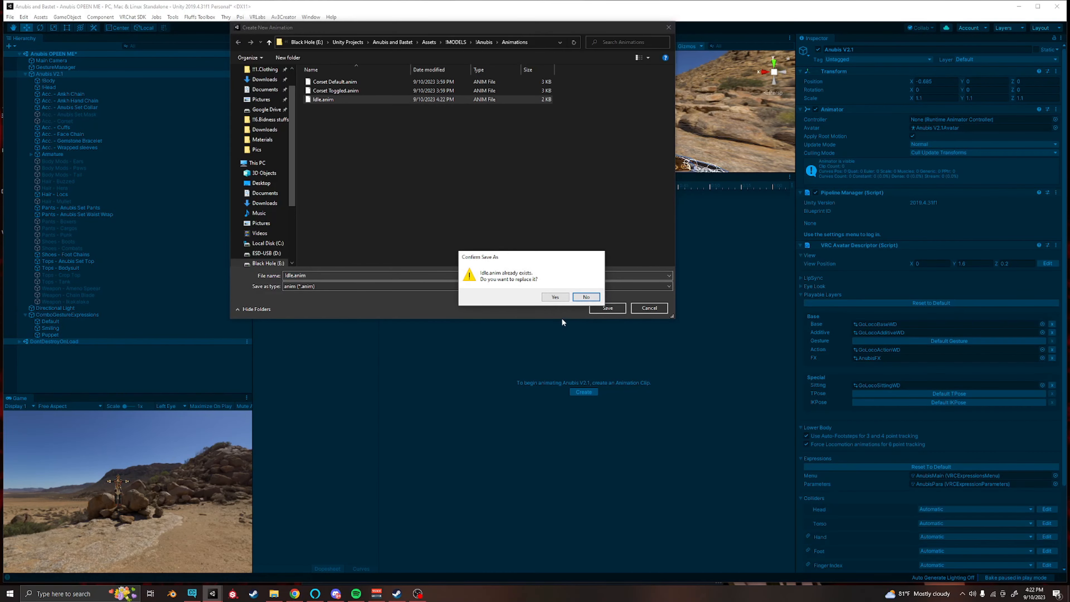
click(555, 297)
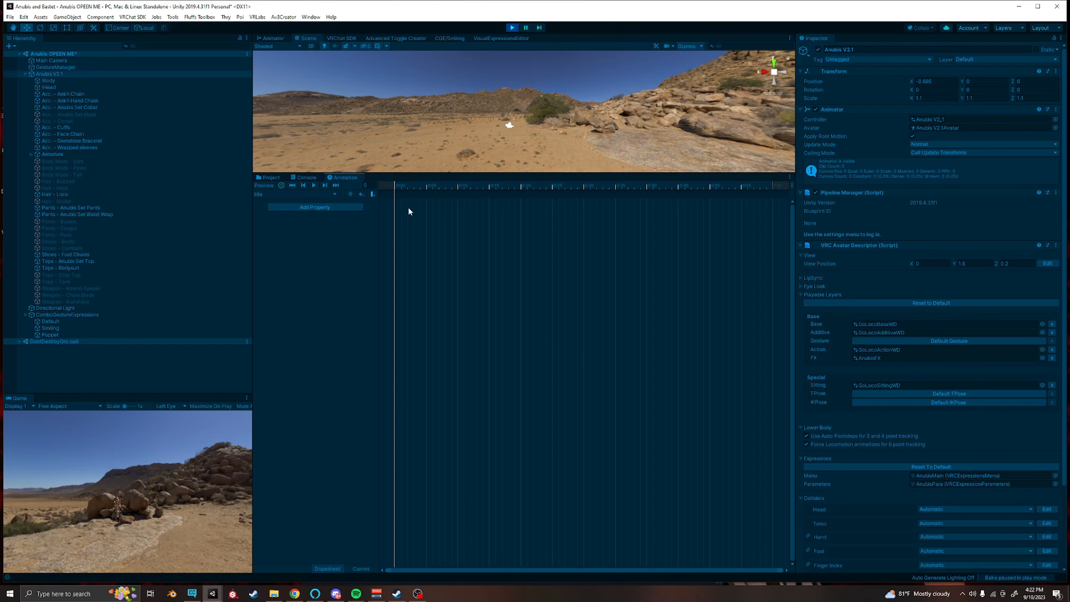
Step: Add all the Head's Skinned Mesh Renderer blendshapes from AH through Smaller Gauges as properties of the Idle clip
click(312, 208)
click(367, 248)
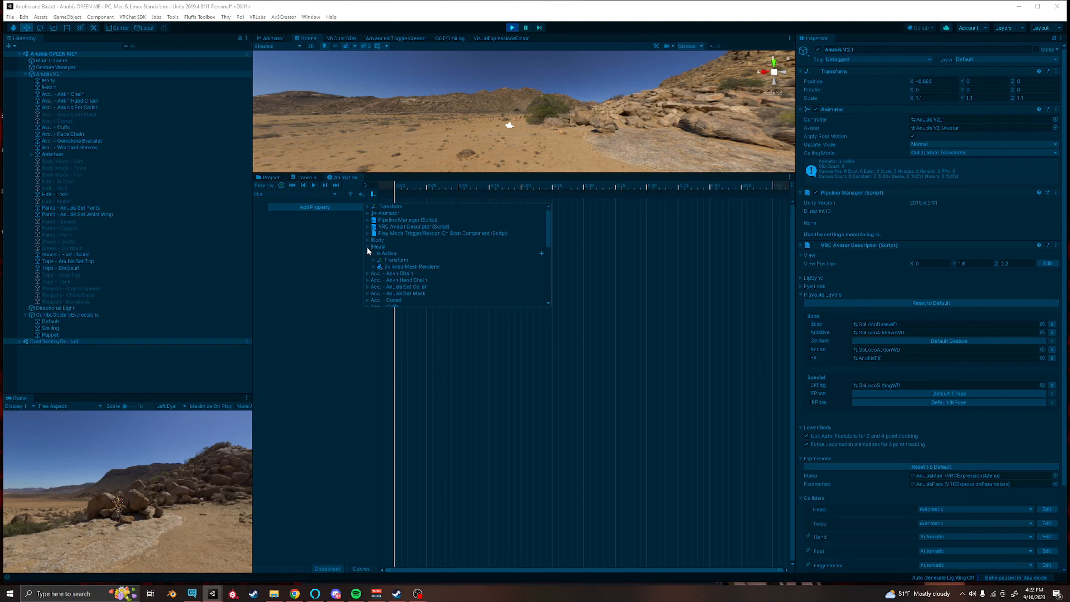
click(374, 267)
scroll(440, 274, down, 2)
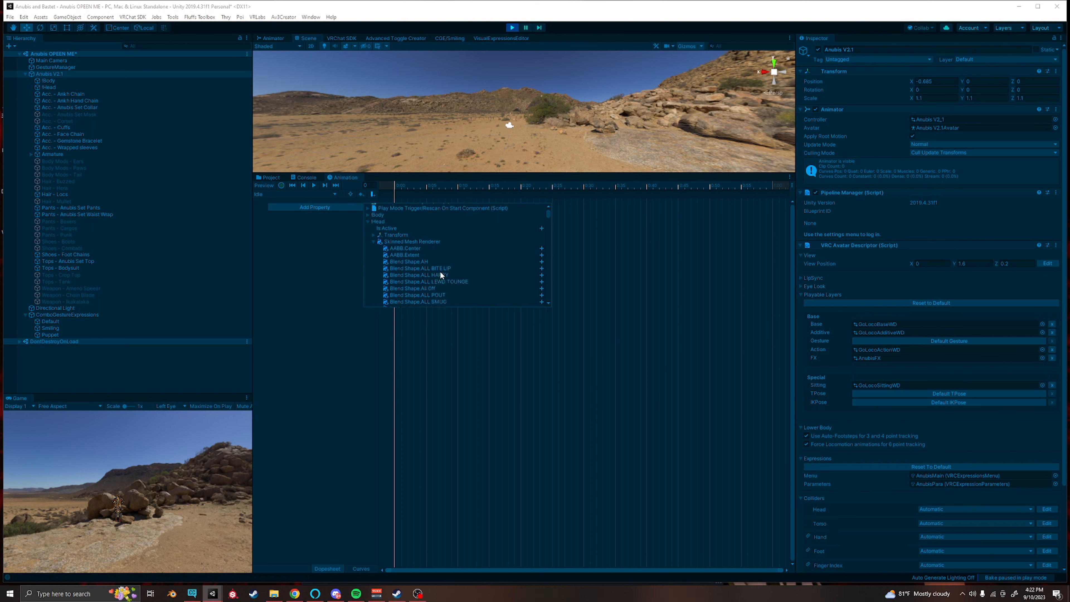
click(416, 260)
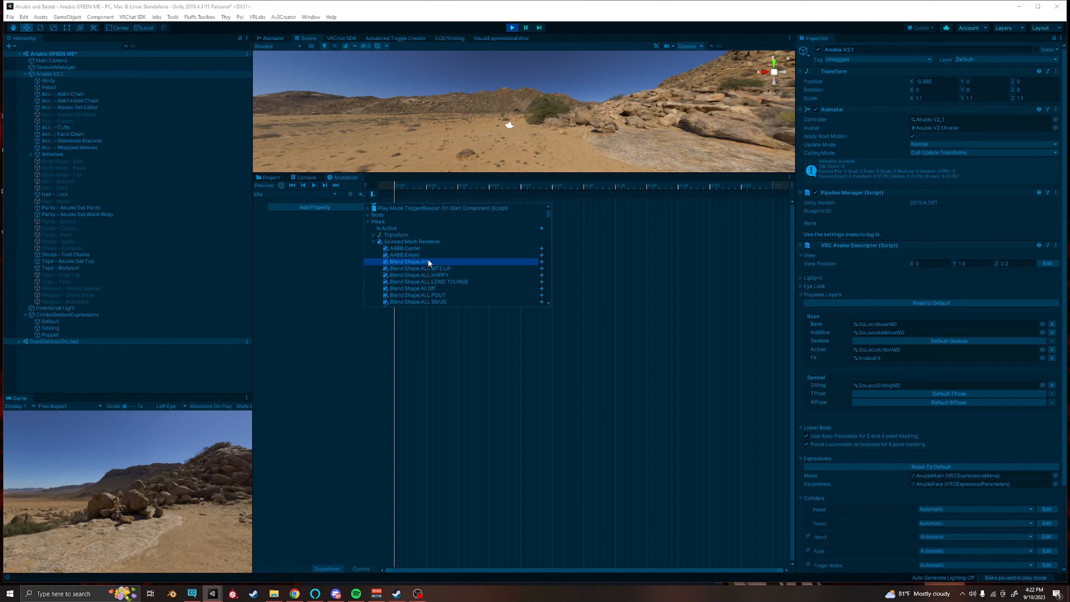
scroll(442, 253, down, 8)
scroll(442, 253, down, 4)
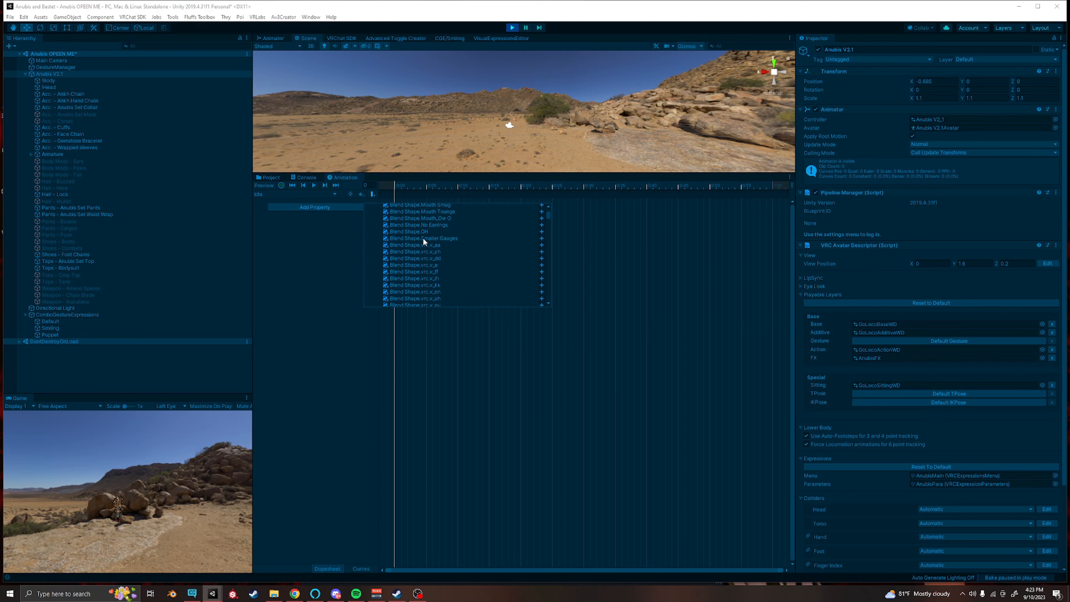
shift+click(423, 238)
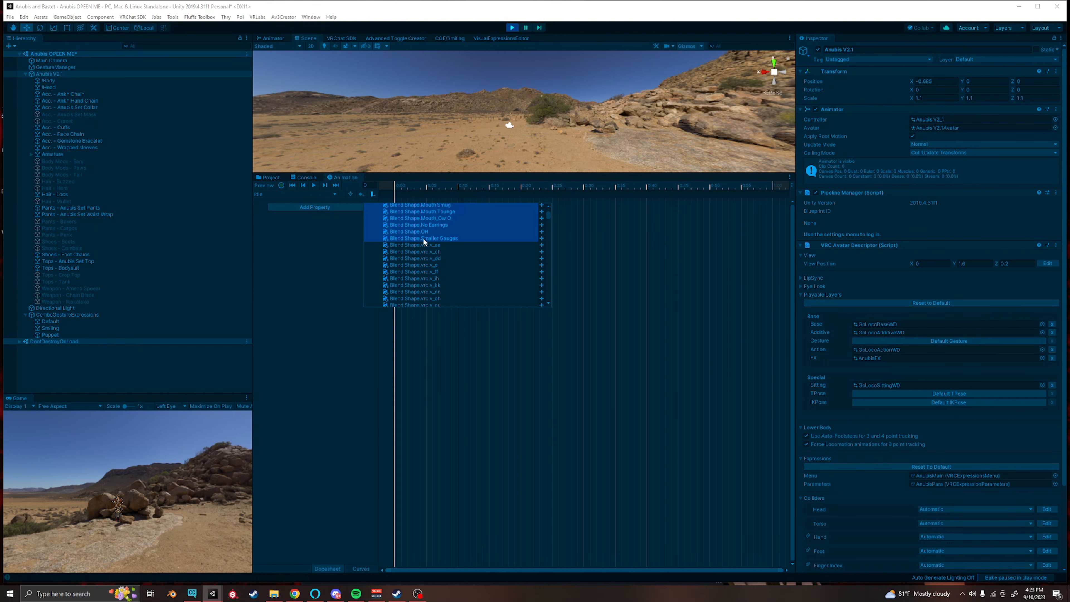
right_click(413, 222)
click(430, 229)
Step: Set the ALL BITE LIP and BLINK LEFT blendshapes to 100 in the Idle clip, with the full property names and avatar's face in view
click(501, 169)
drag(507, 174, 507, 239)
mouse_move(519, 184)
middle_down()
mouse_move(517, 59)
mouse_move(514, 185)
middle_up()
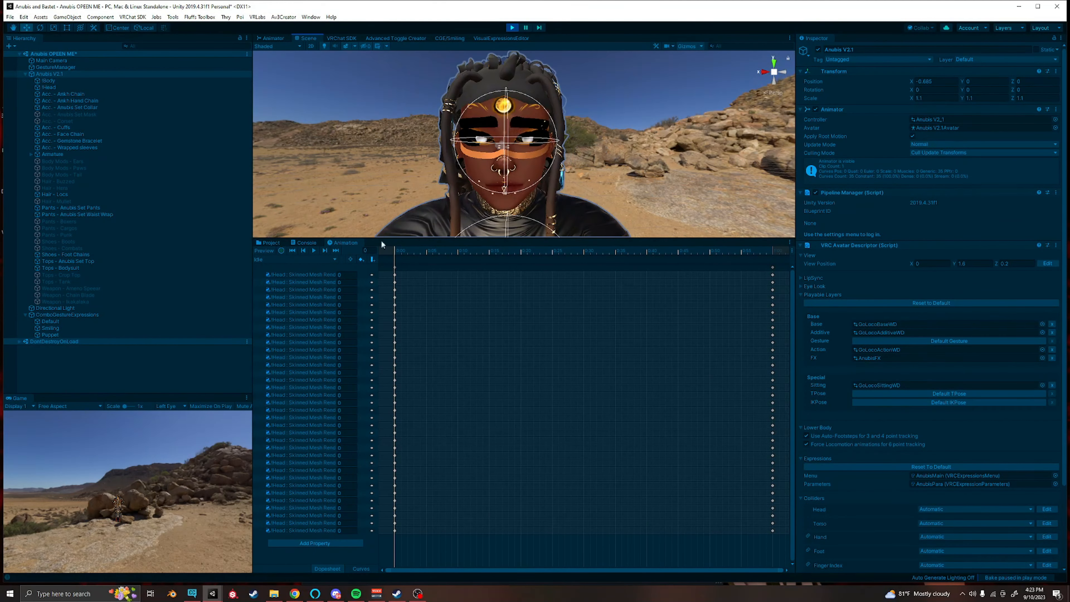
drag(378, 290, 467, 289)
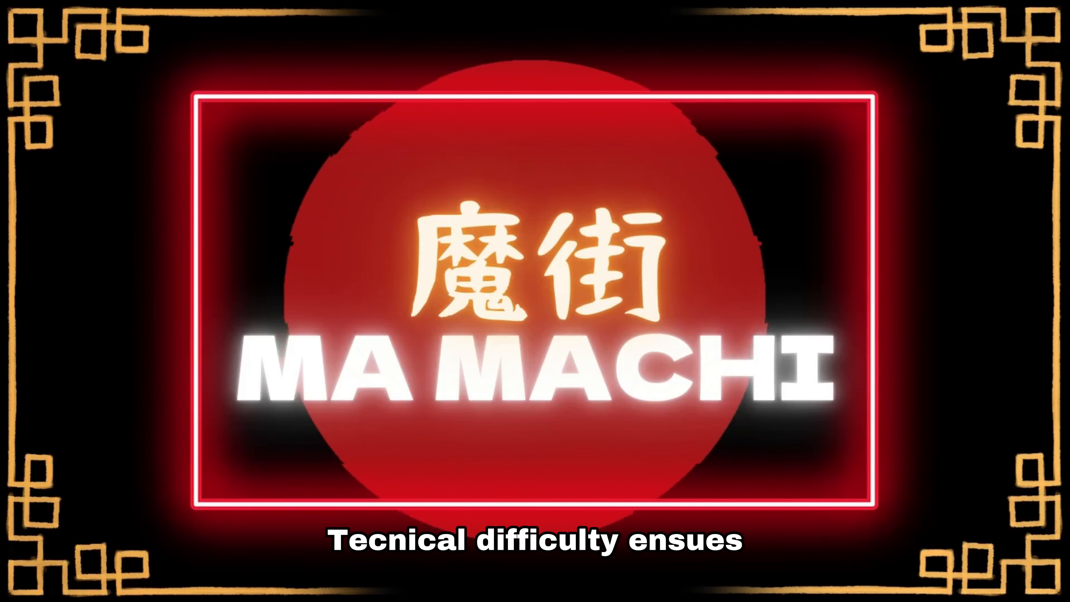
text(100)
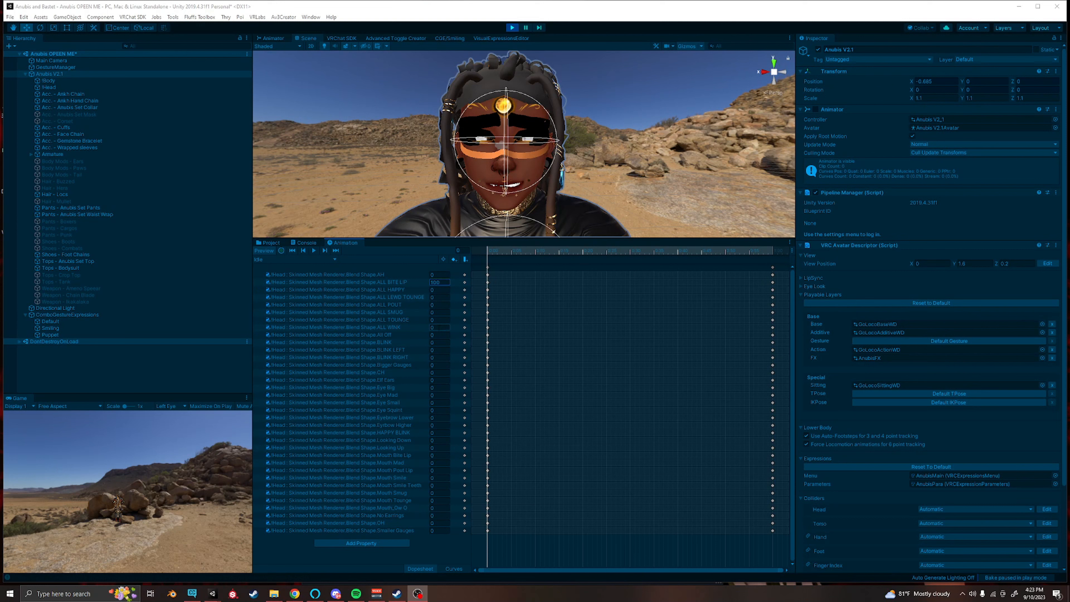
click(438, 328)
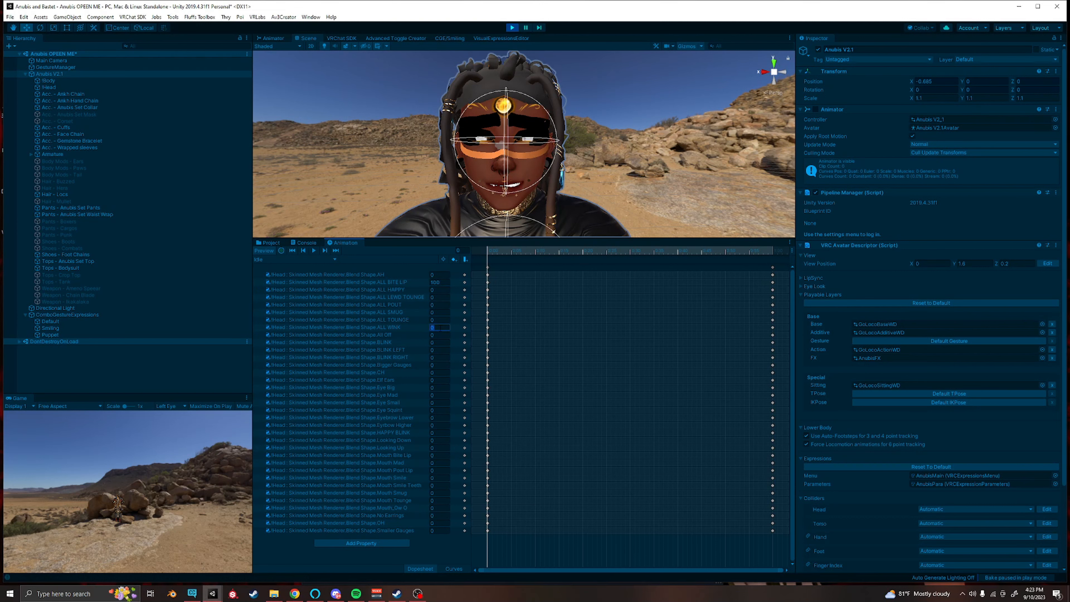
click(441, 350)
text(100)
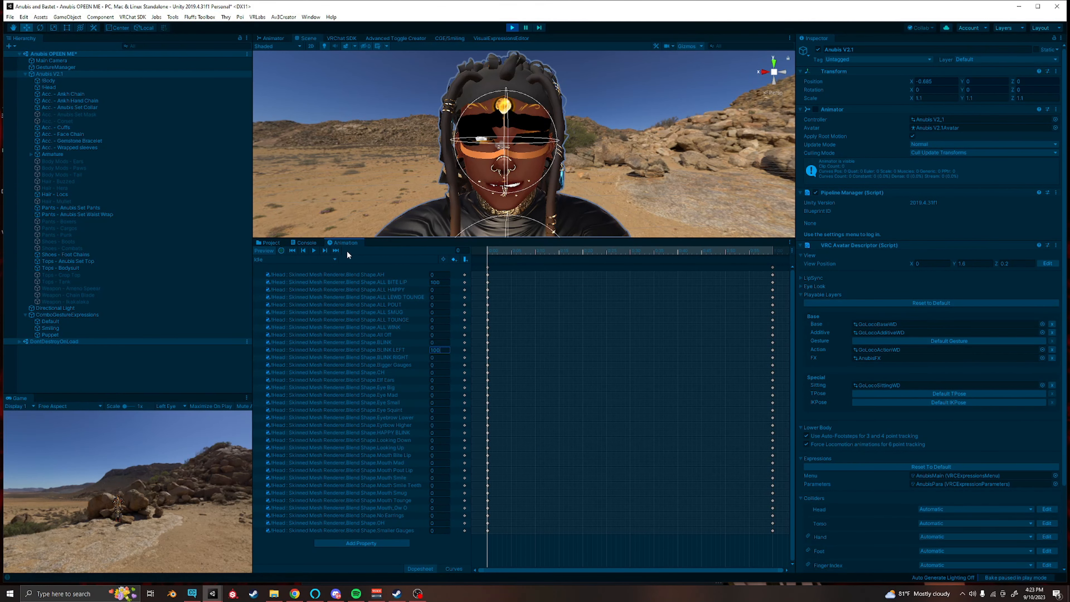
Step: Leave Play mode and inspect the layers of the AnubisFX controller assigned to the avatar's FX playable layer
click(268, 242)
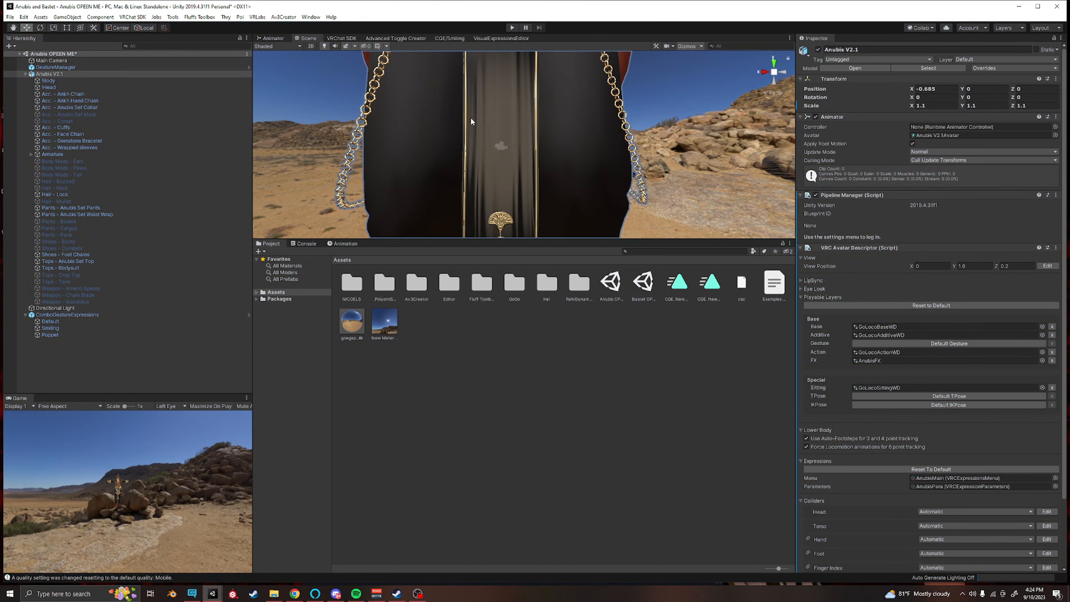
middle_drag(471, 117, 489, 148)
scroll(471, 153, down, 5)
scroll(485, 126, up, 4)
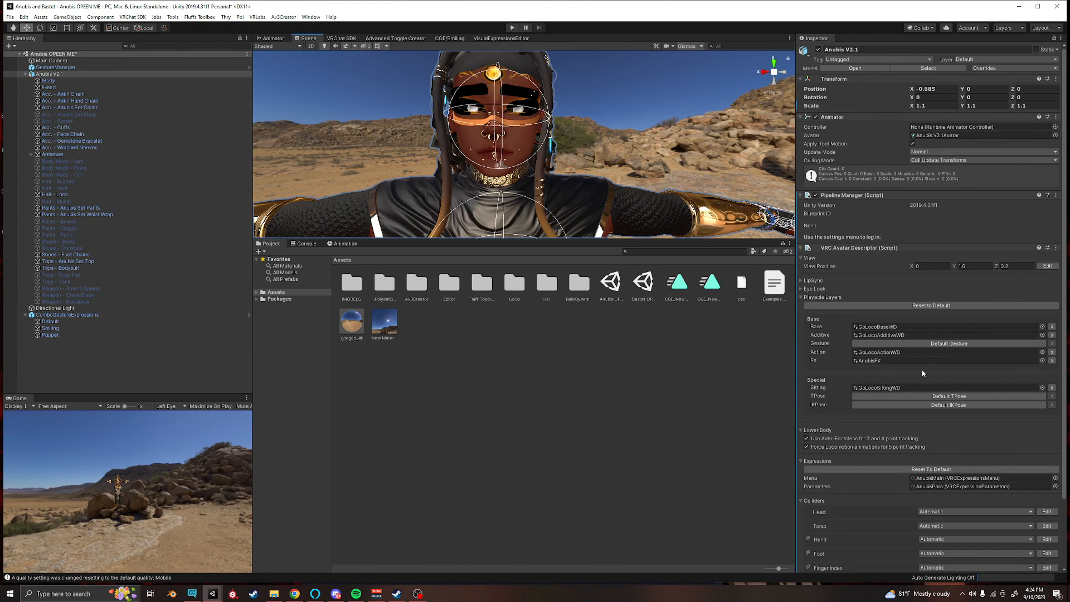
click(883, 361)
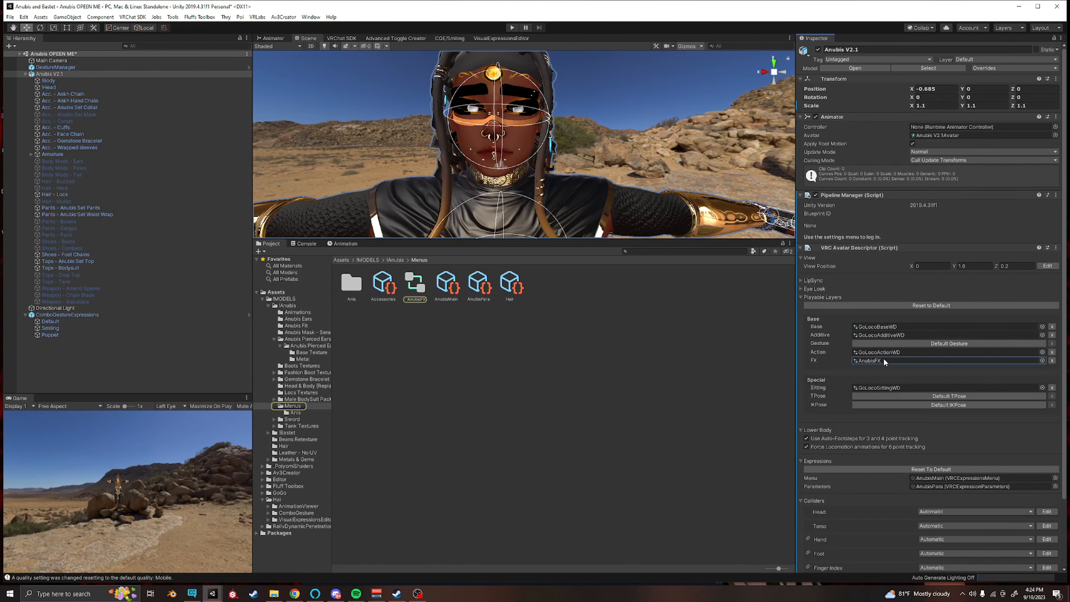
double_click(416, 284)
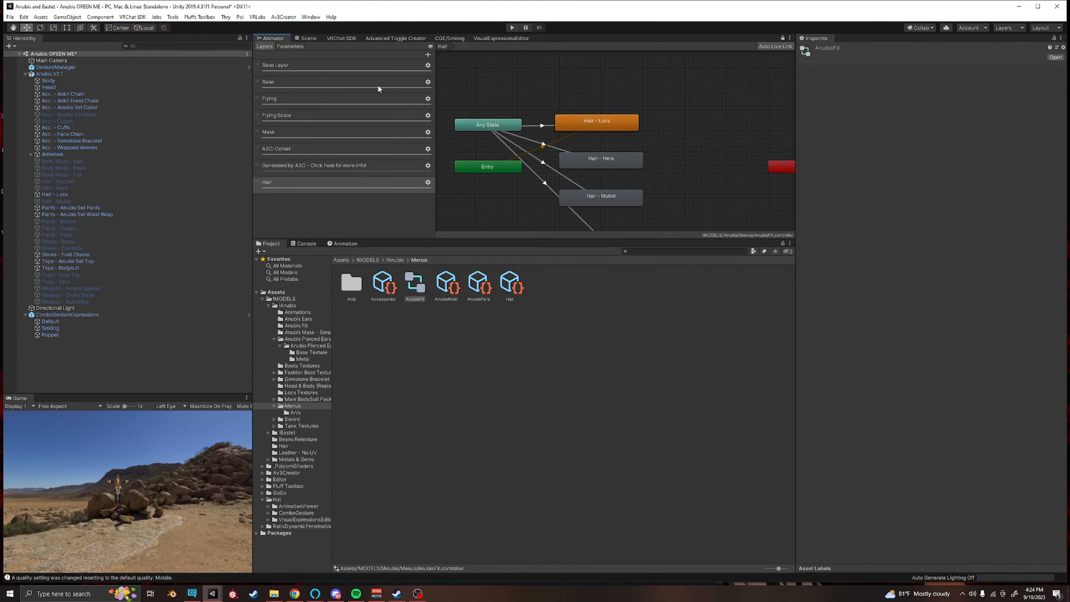
click(308, 38)
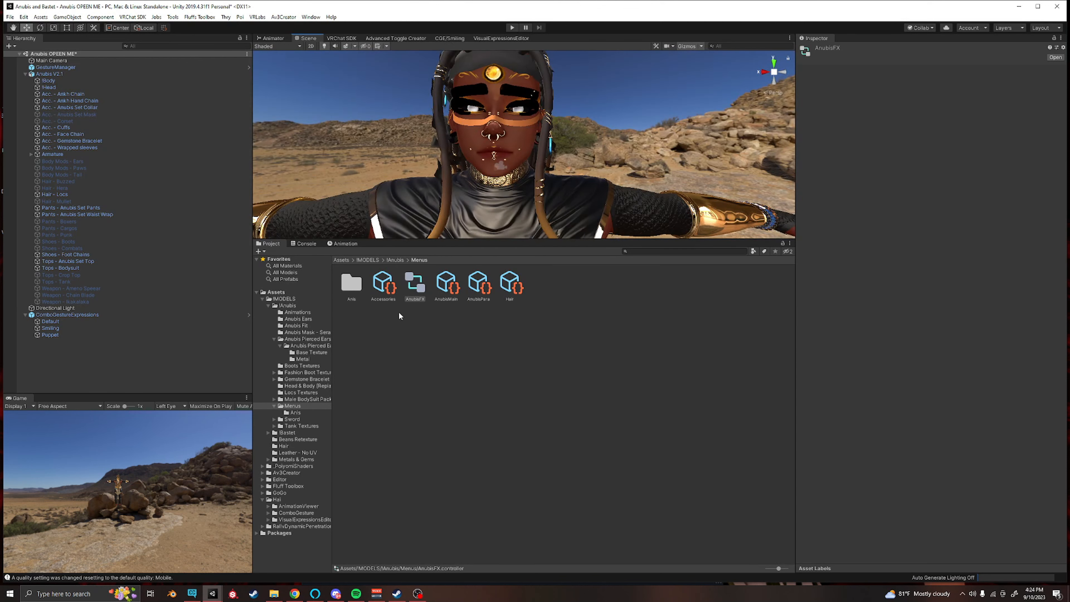
Step: Open the Avatars 3.0 Manager and assign Anubis V2.1 as its avatar
click(395, 260)
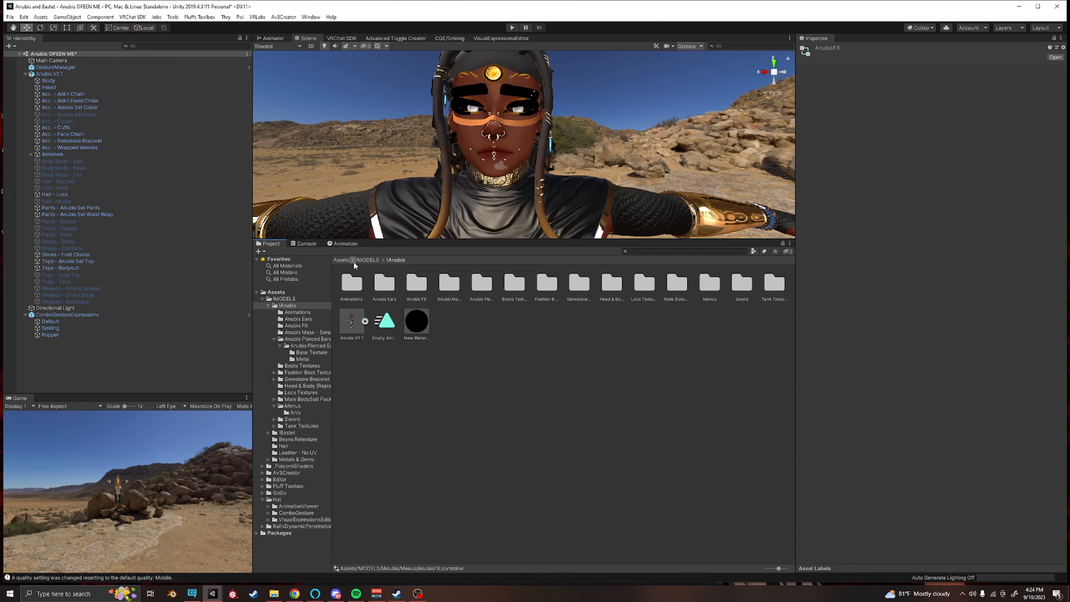
click(50, 74)
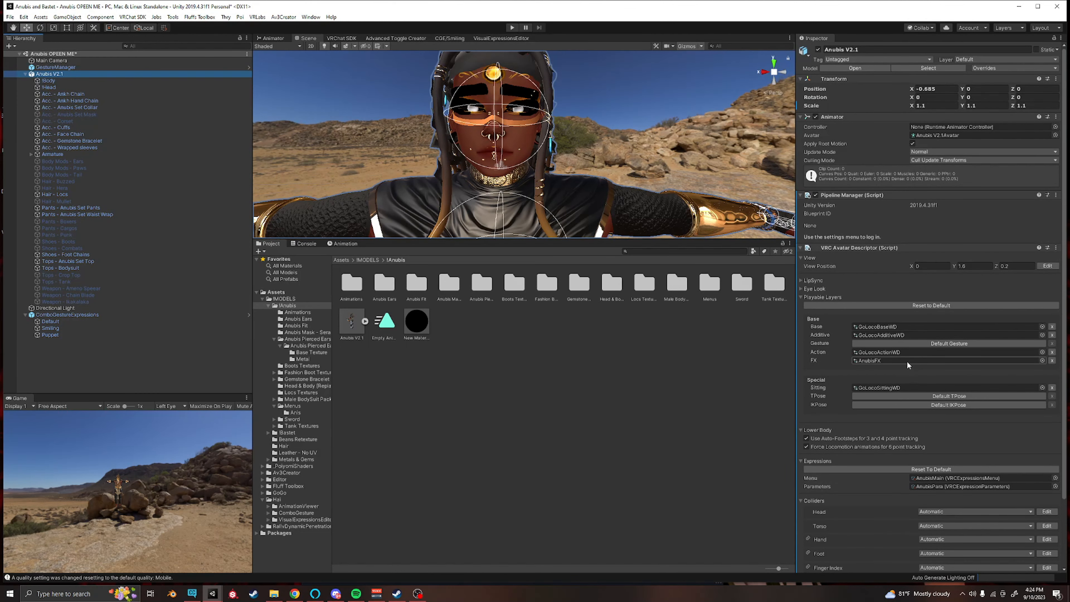
click(284, 17)
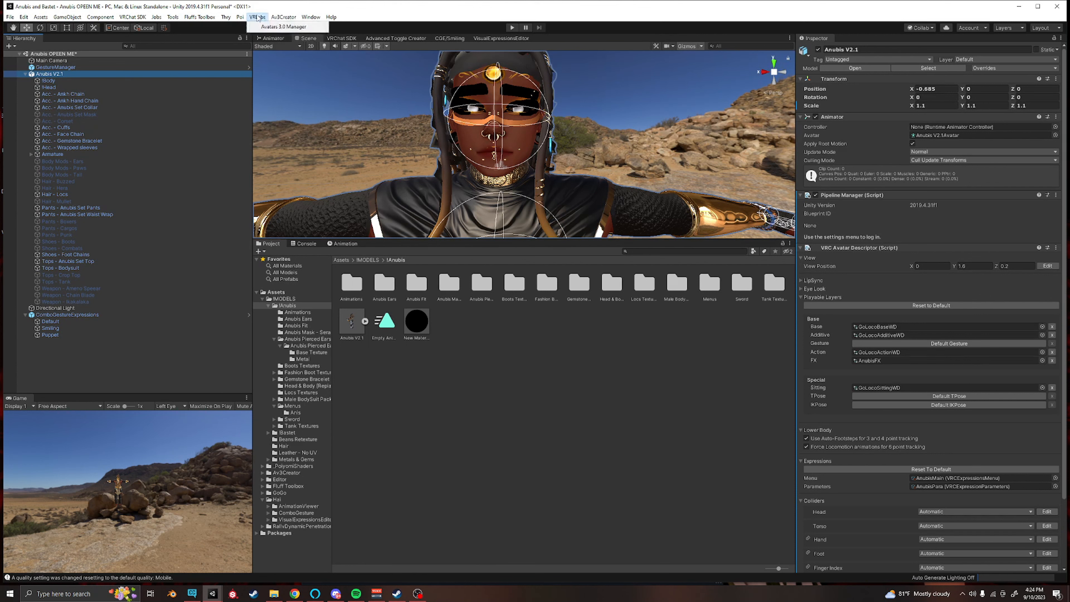
click(283, 26)
drag(49, 74, 421, 91)
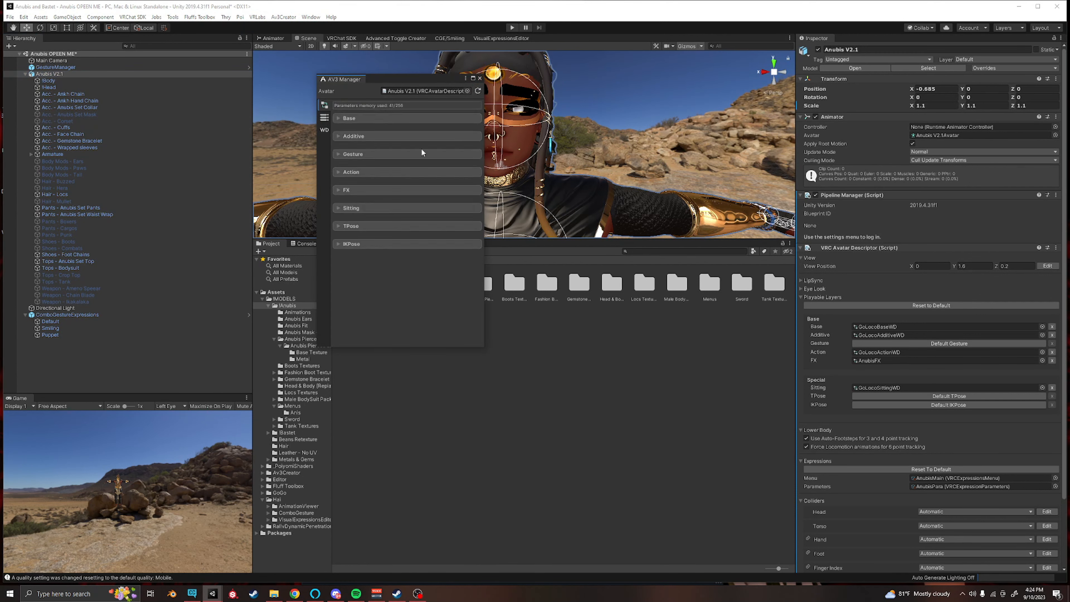
Step: Merge the Gesture animator into the avatar's current FX controller without parameter suffixes, and open AnubisFX to check its layers
click(339, 191)
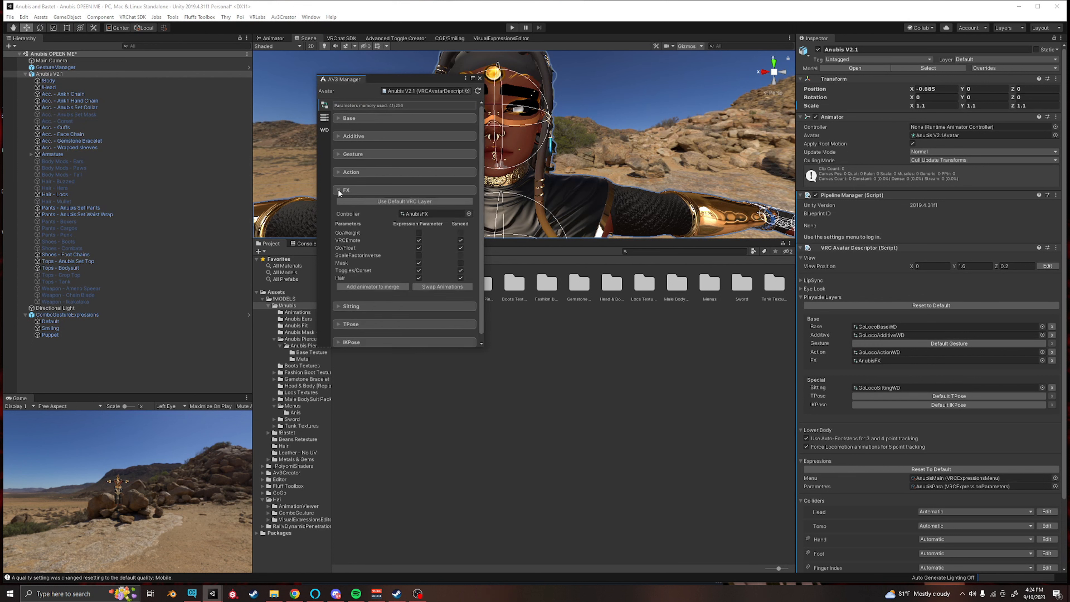
click(371, 287)
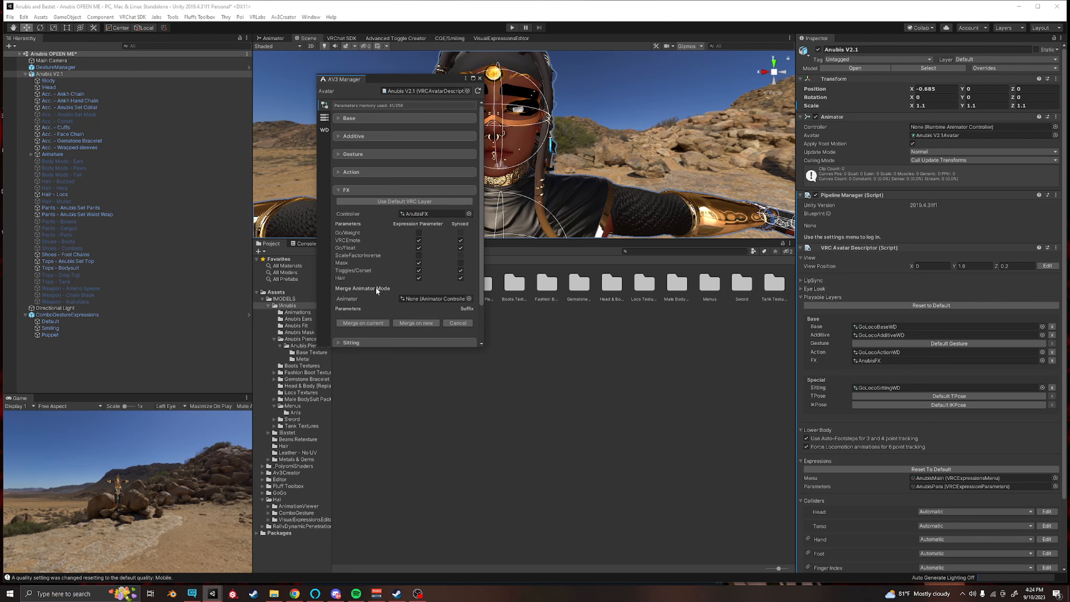
click(469, 298)
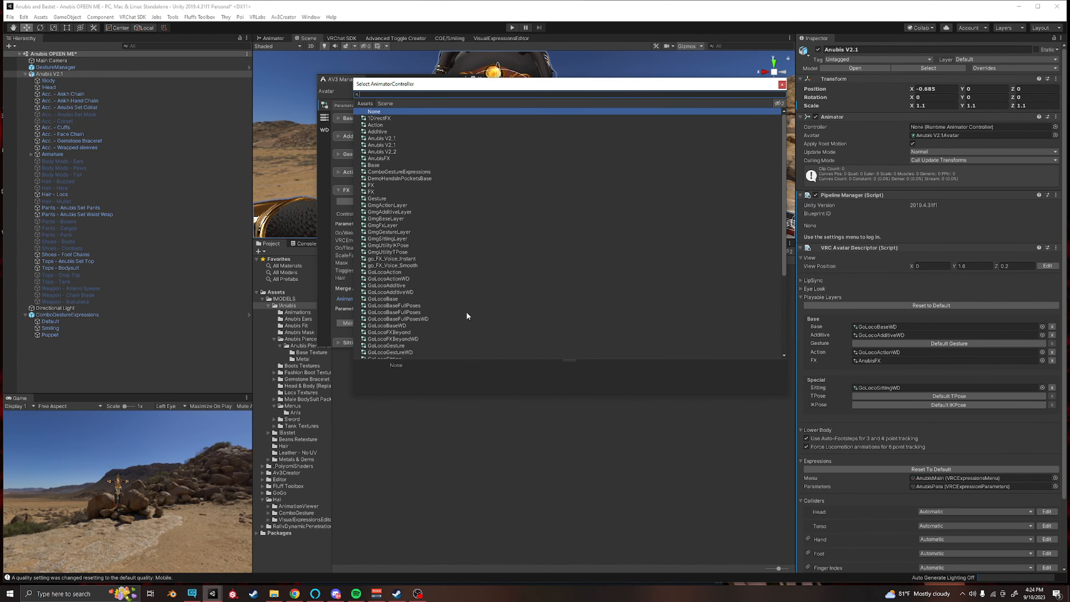
text(ges)
double_click(392, 124)
scroll(417, 287, down, 3)
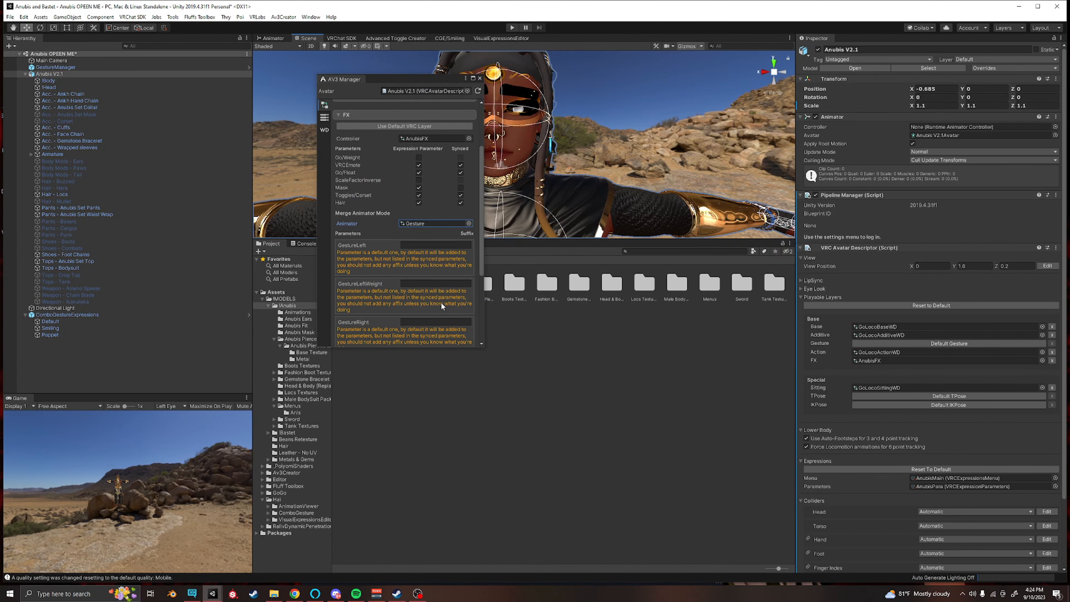
scroll(403, 231, down, 3)
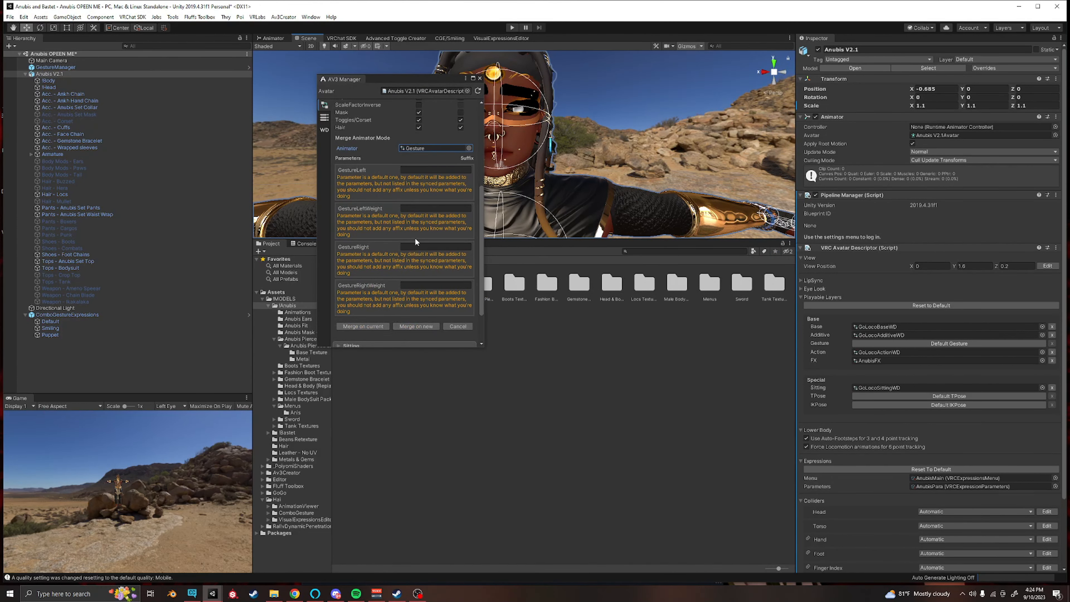
click(376, 325)
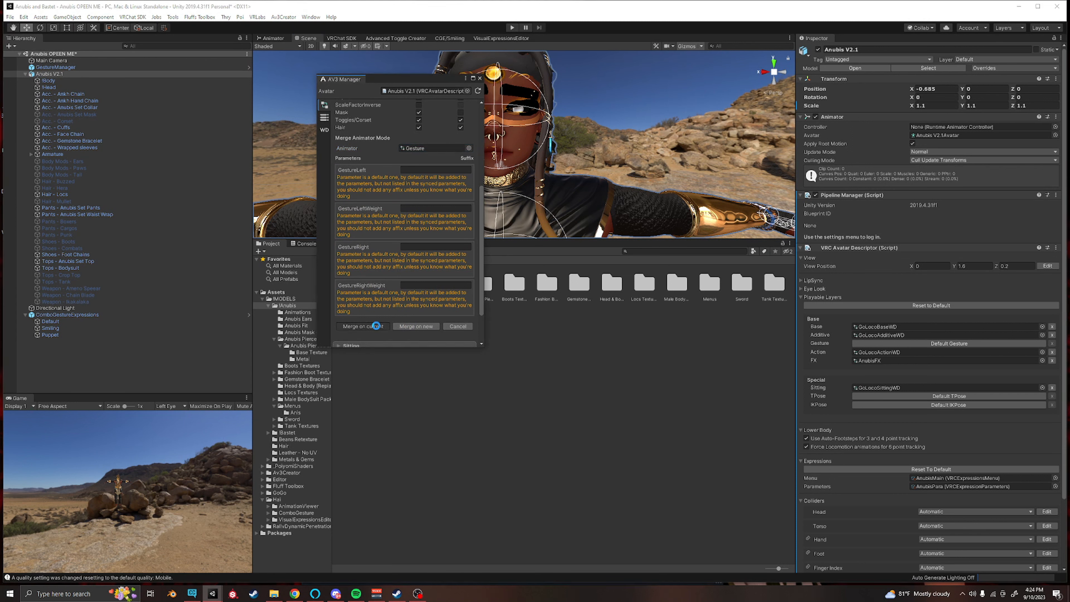
click(480, 78)
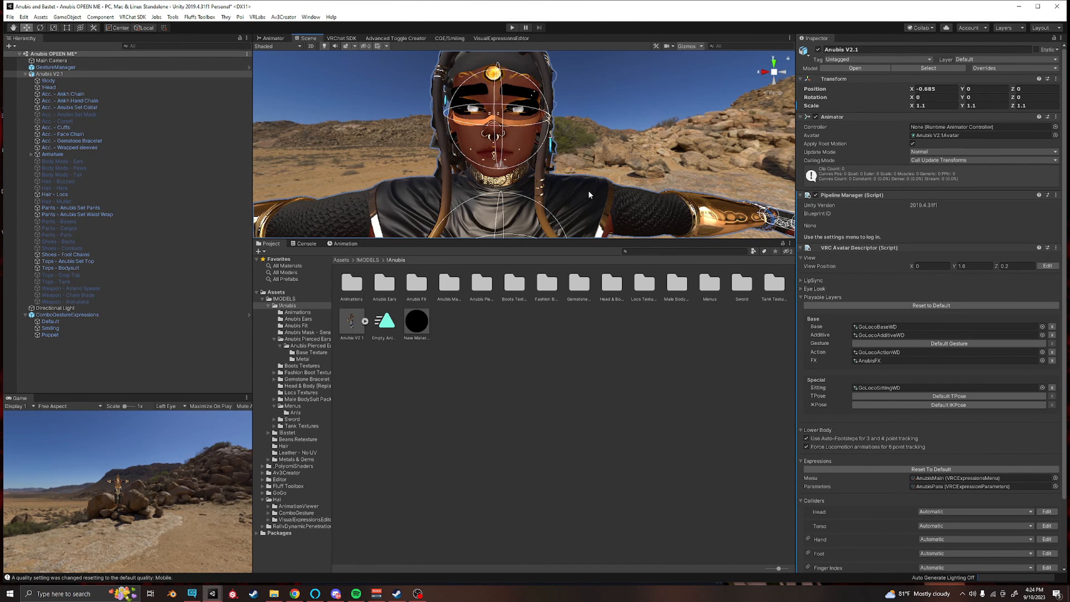
double_click(882, 359)
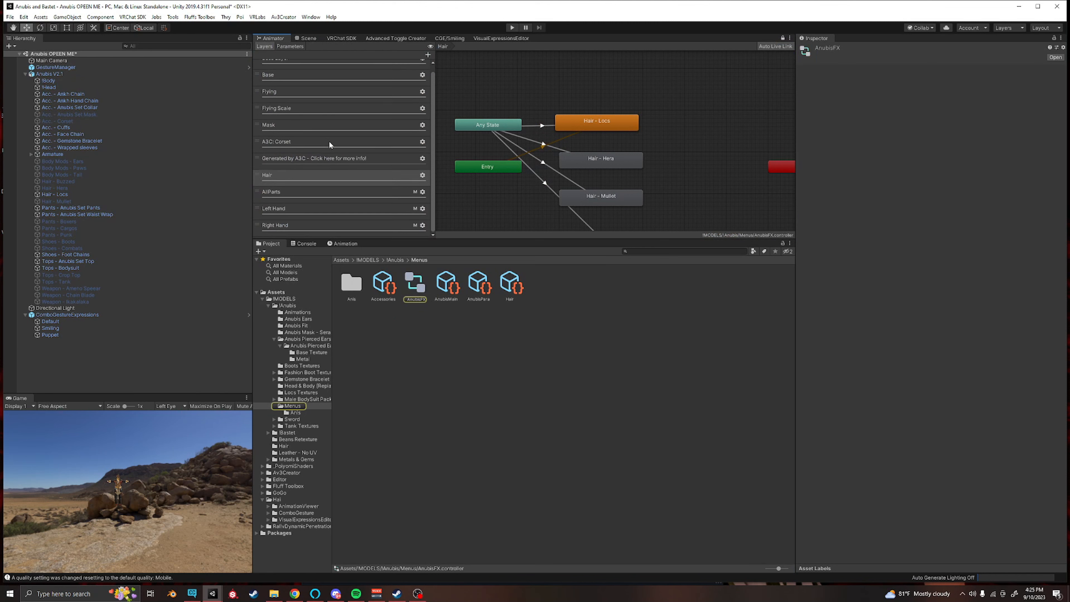
Step: Inspect the Left Hand layer of AnubisFX and check the motions assigned to its Idle, Fist and Open states
click(304, 210)
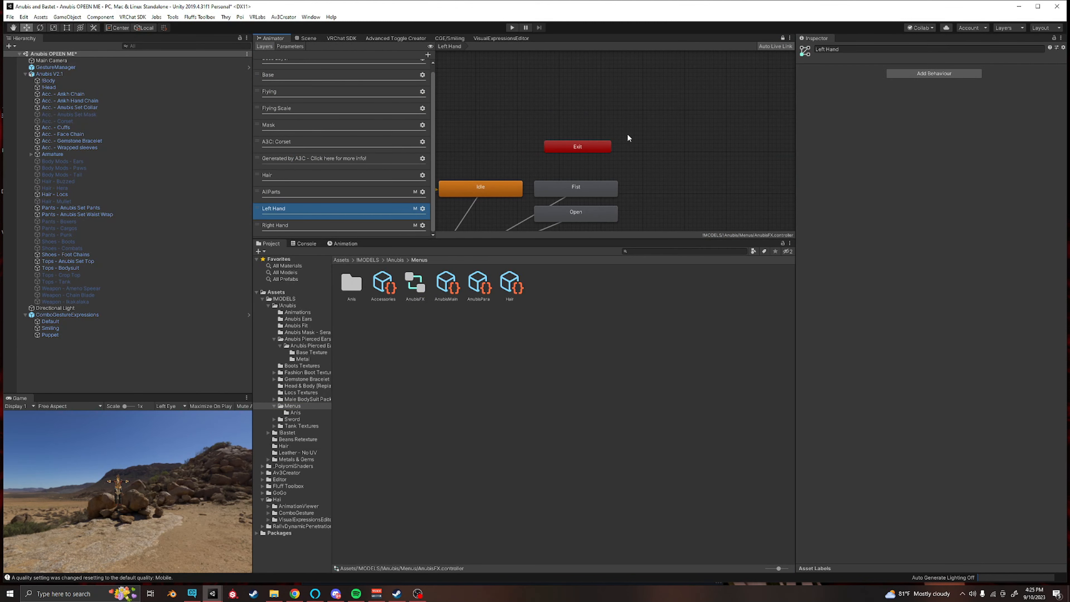
middle_drag(627, 134, 642, 36)
scroll(621, 76, down, 3)
middle_drag(608, 125, 603, 138)
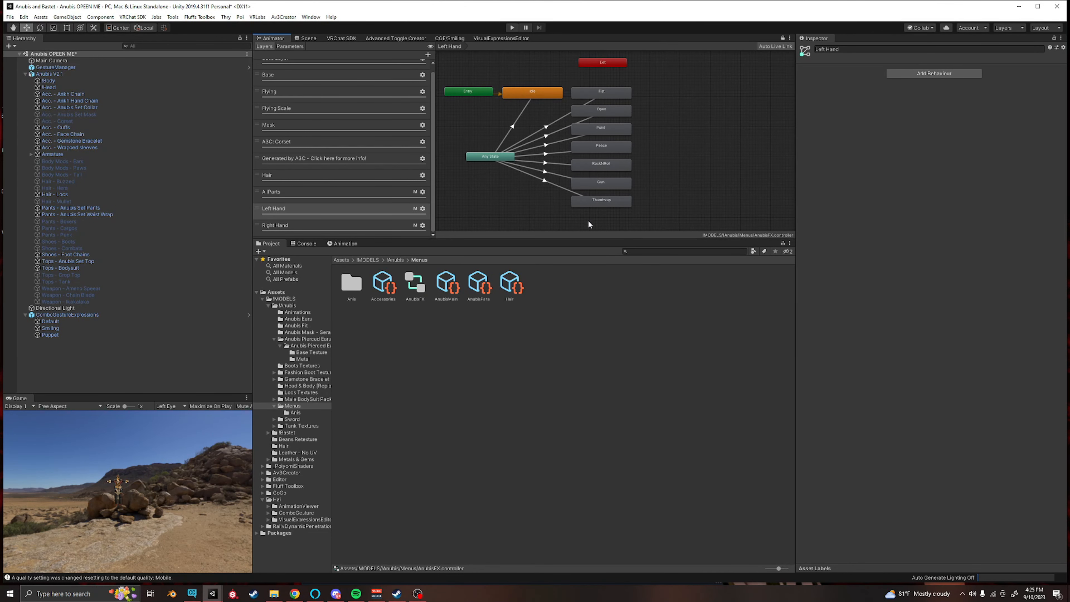
middle_drag(512, 220, 517, 237)
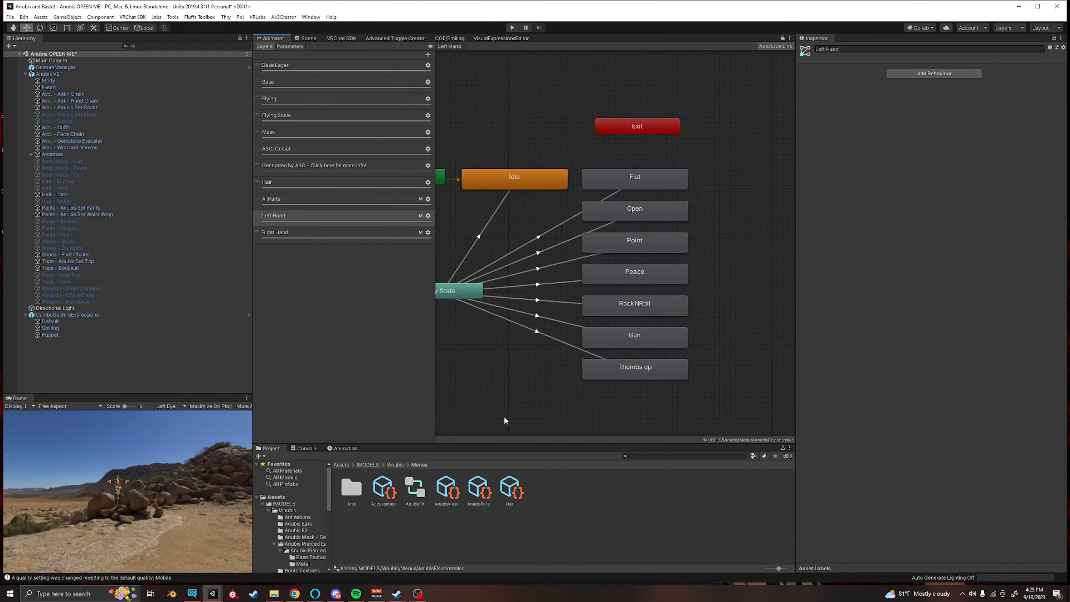
click(514, 184)
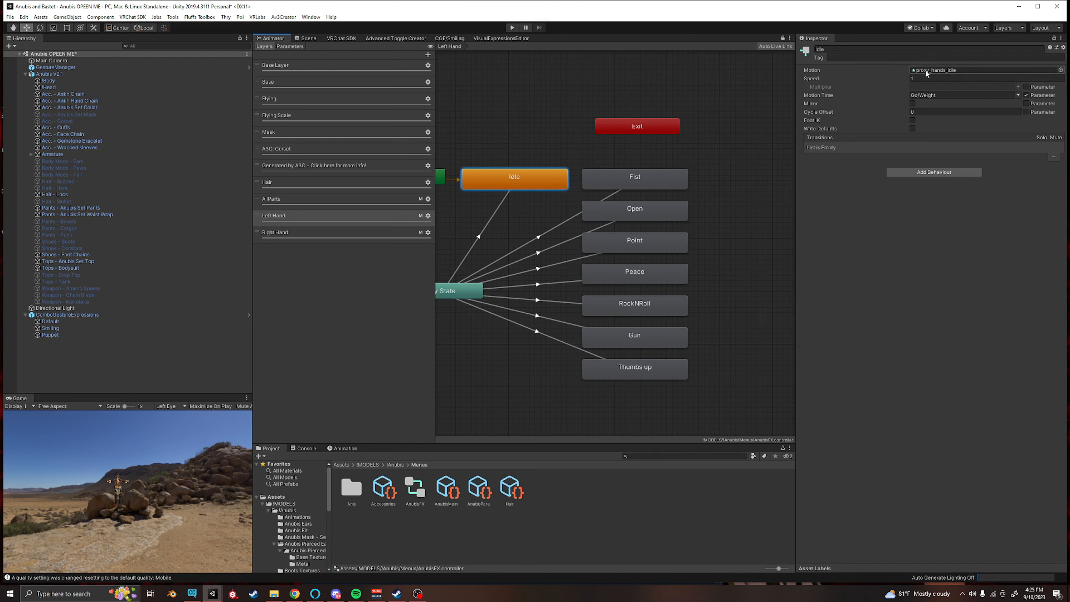
click(630, 184)
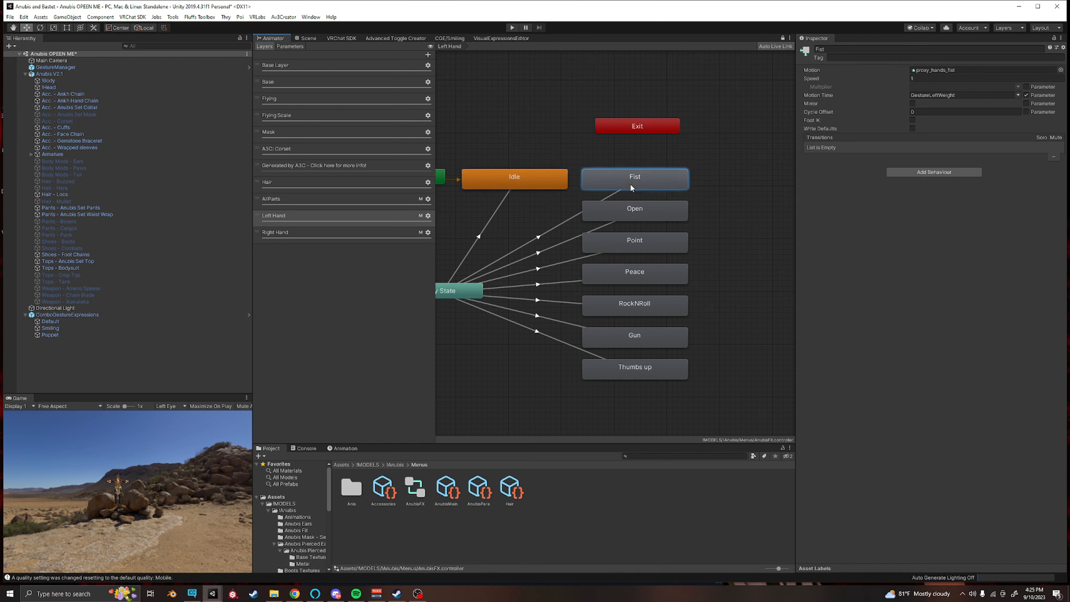
click(629, 211)
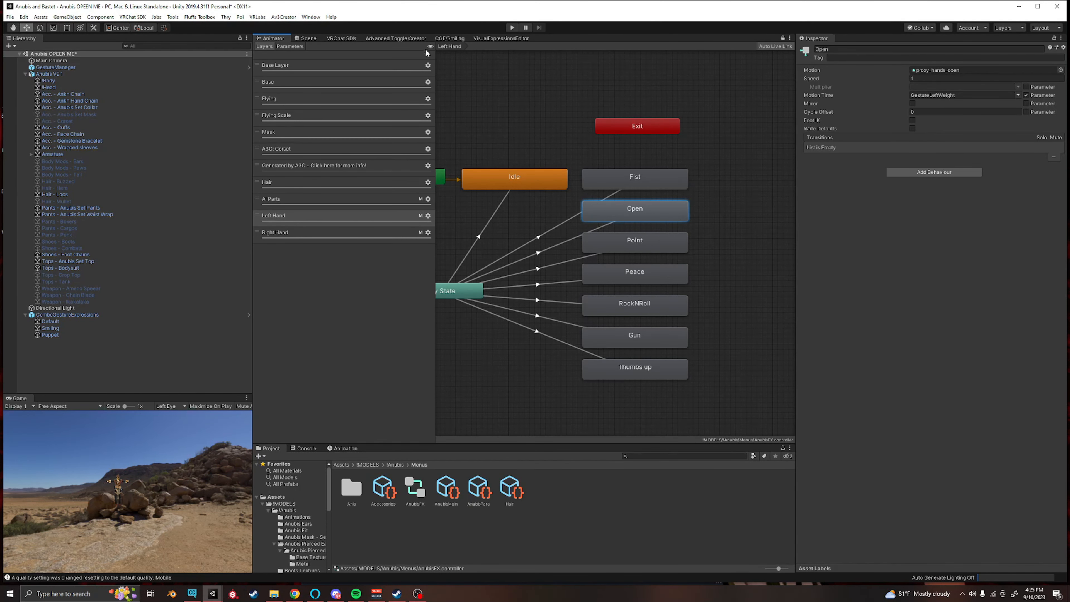
Step: Select Anubis V2.1 in the scene and open the AnubisFX controller from its FX playable layer
click(308, 39)
scroll(418, 220, down, 5)
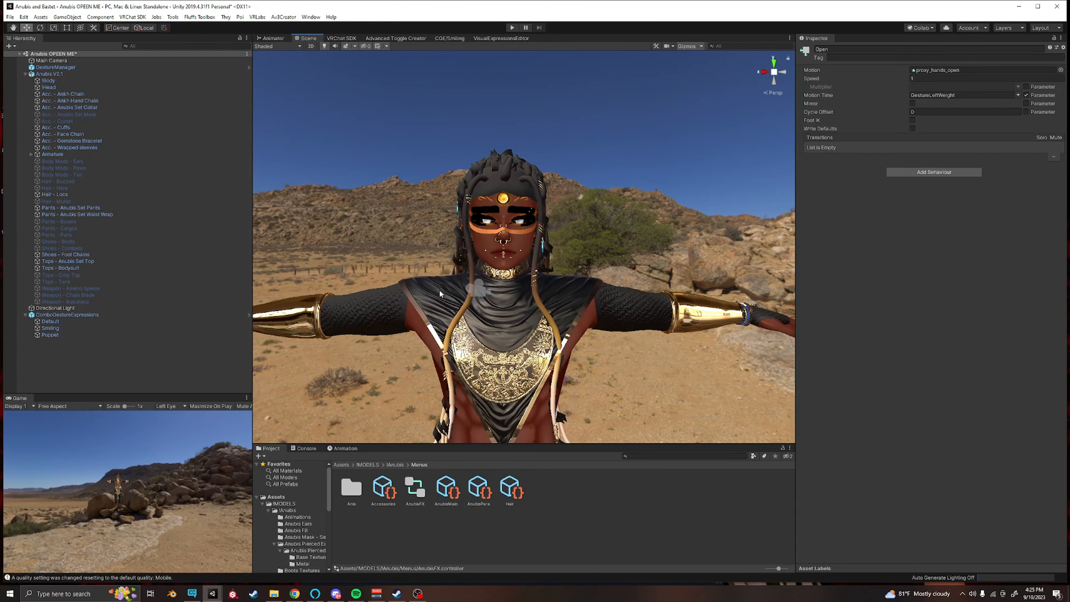
click(50, 74)
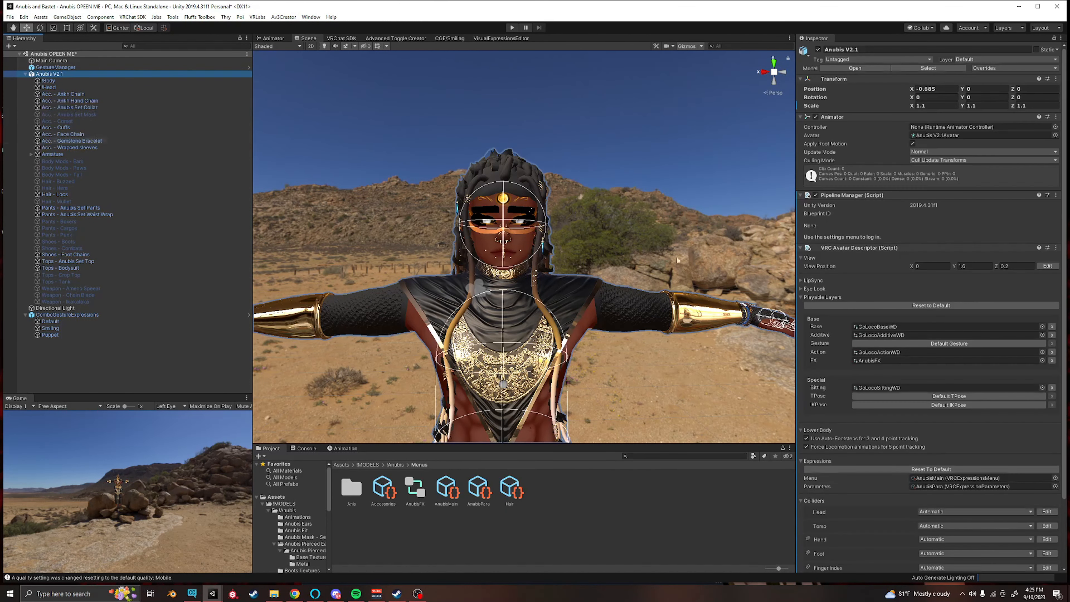
scroll(906, 325, down, 3)
double_click(873, 283)
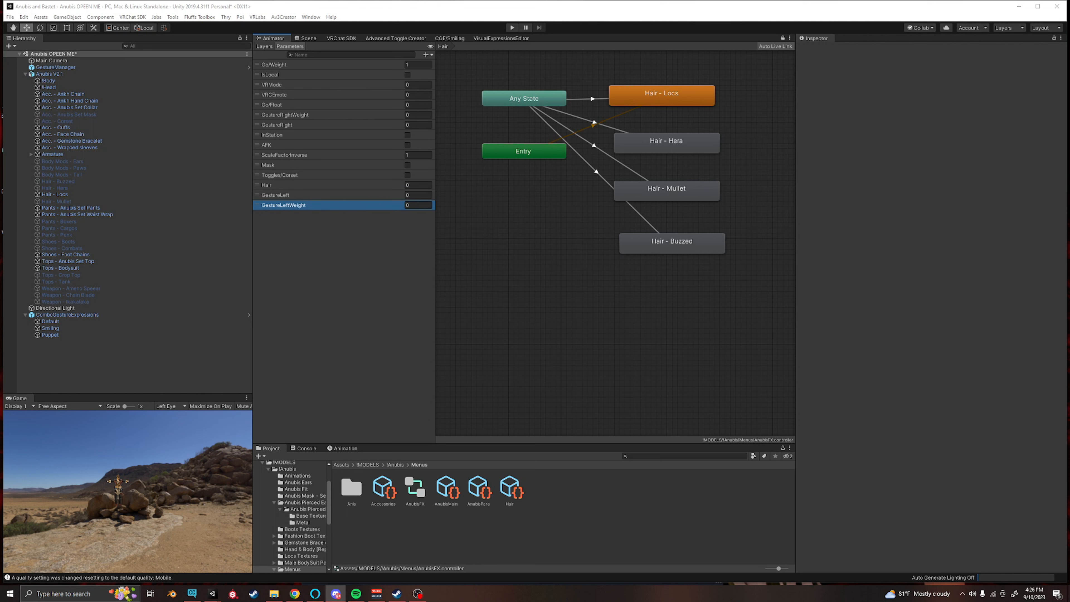
Step: Browse the VRChat SDK - Avatars package to the AV3 Demo Assets folder inside Samples
scroll(295, 509, down, 10)
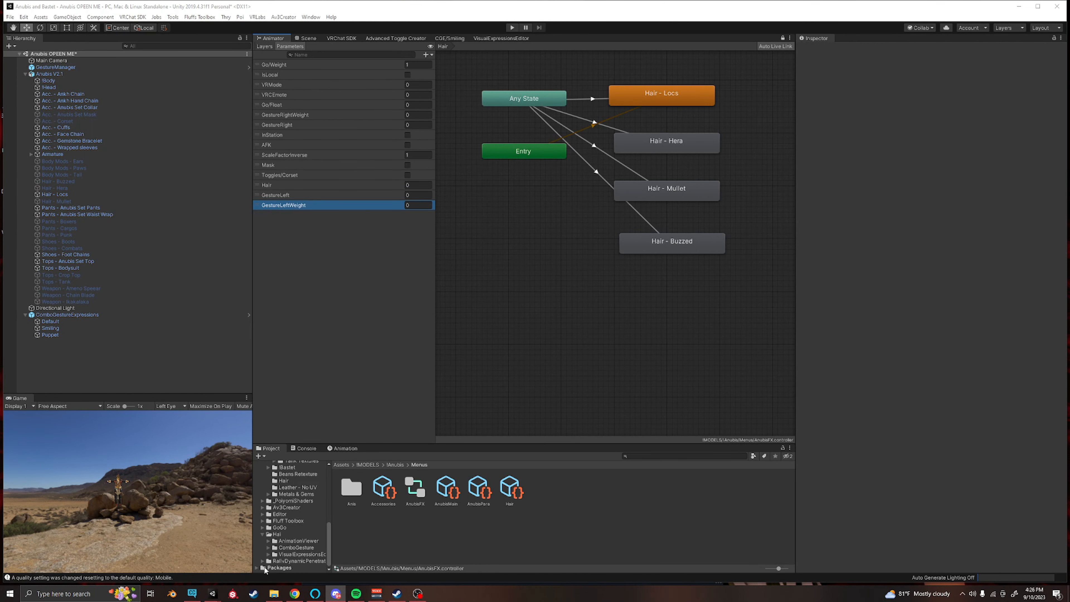
click(257, 567)
scroll(318, 525, down, 3)
scroll(318, 525, down, 3)
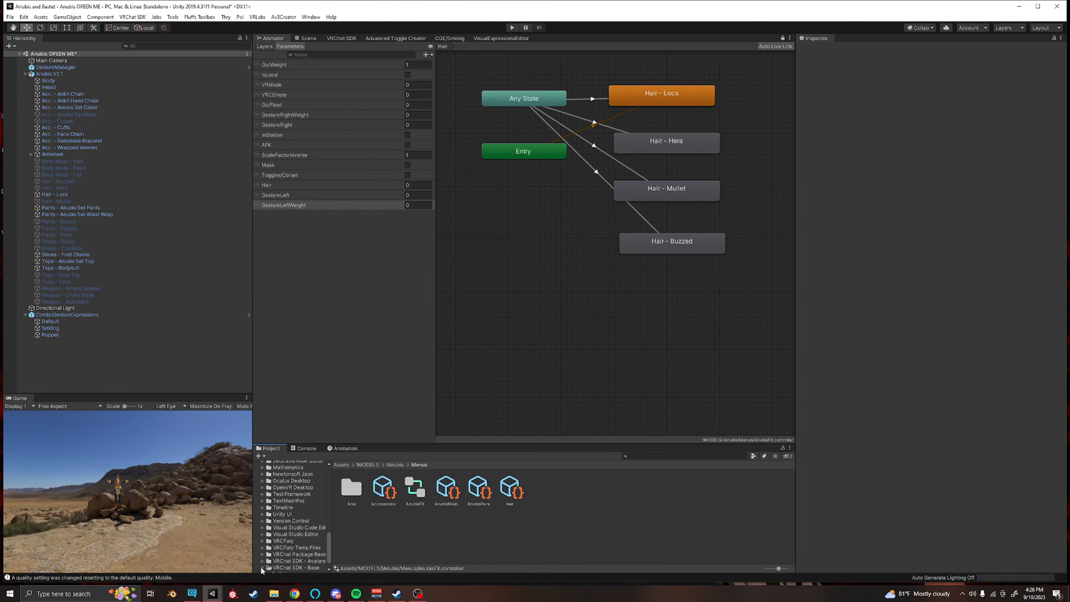
click(260, 566)
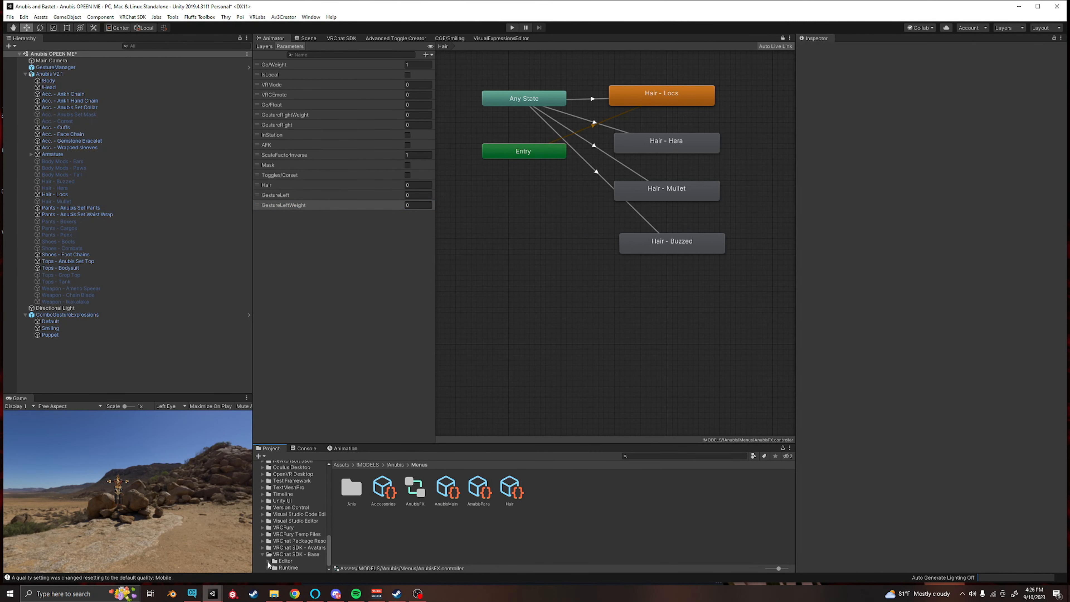
click(262, 547)
click(268, 547)
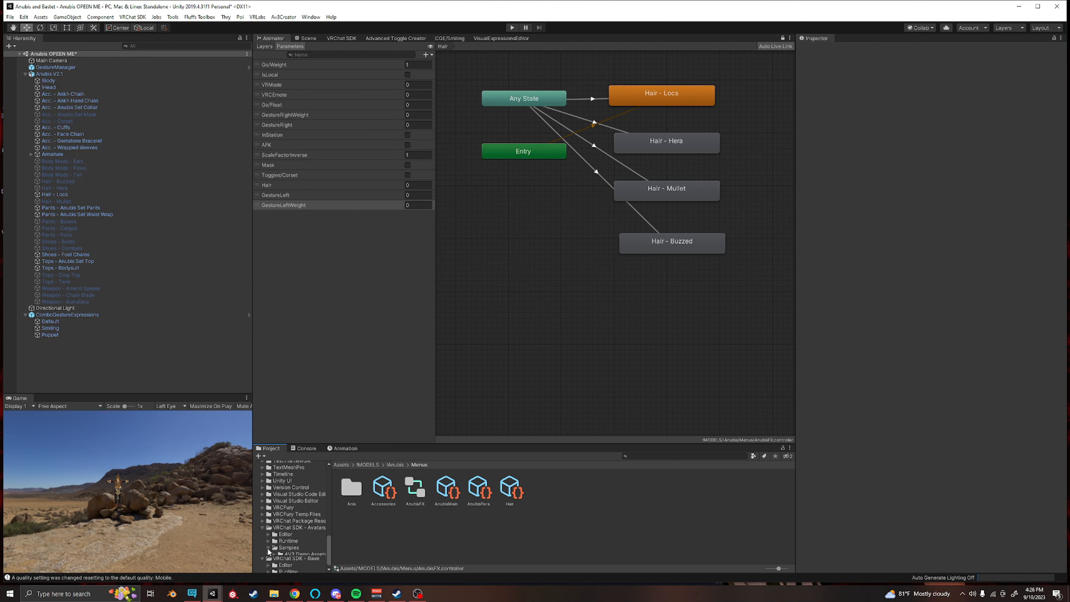
click(303, 540)
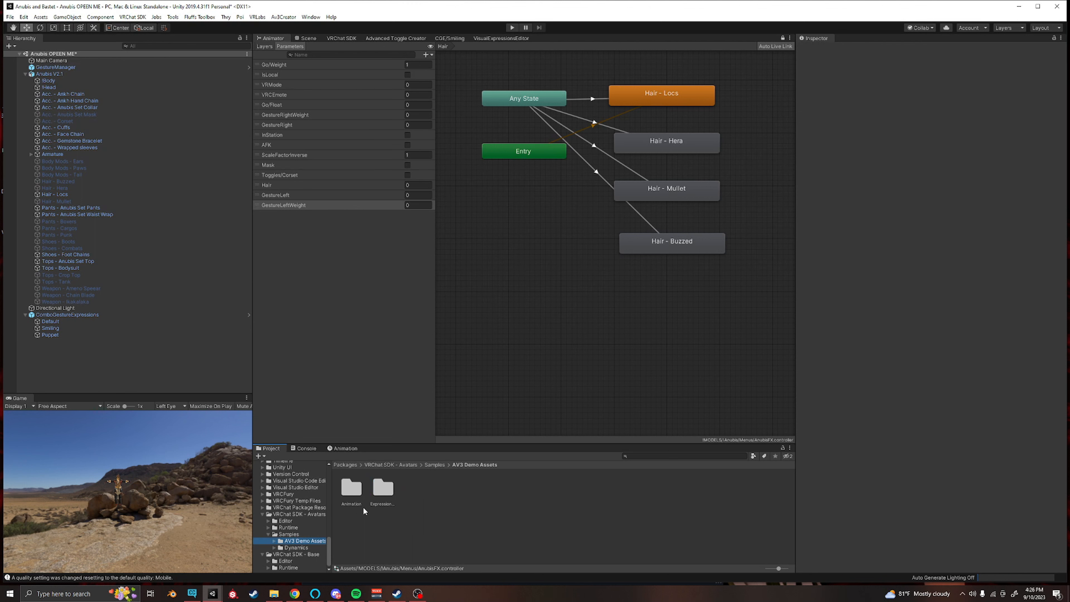
Step: Open the Controllers folder under Animation and locate the vrc_AvatarV3HandsLayer controller
click(382, 491)
scroll(294, 547, down, 1)
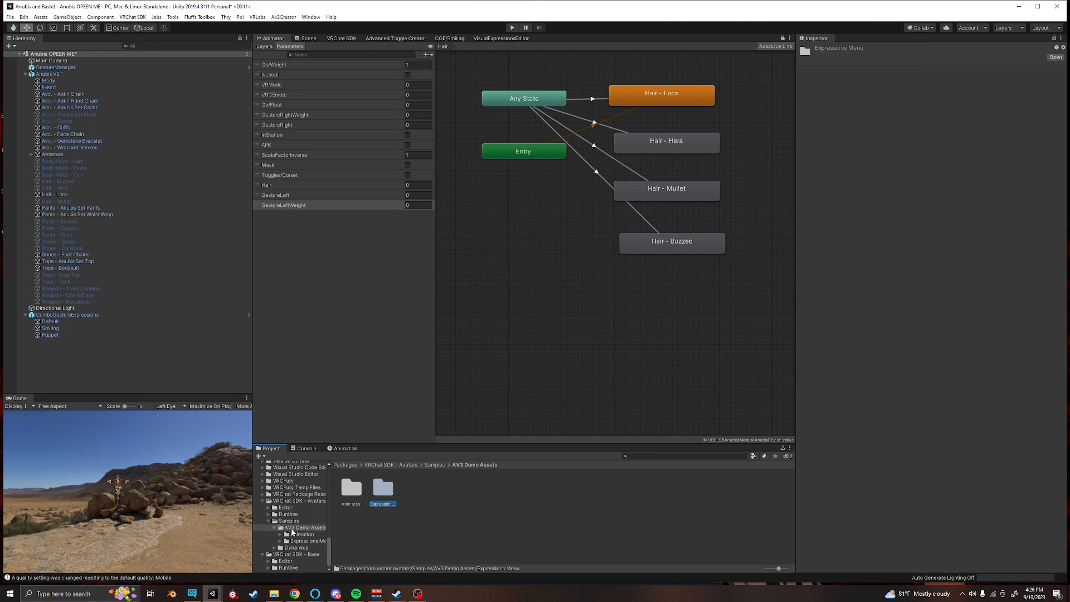
double_click(356, 493)
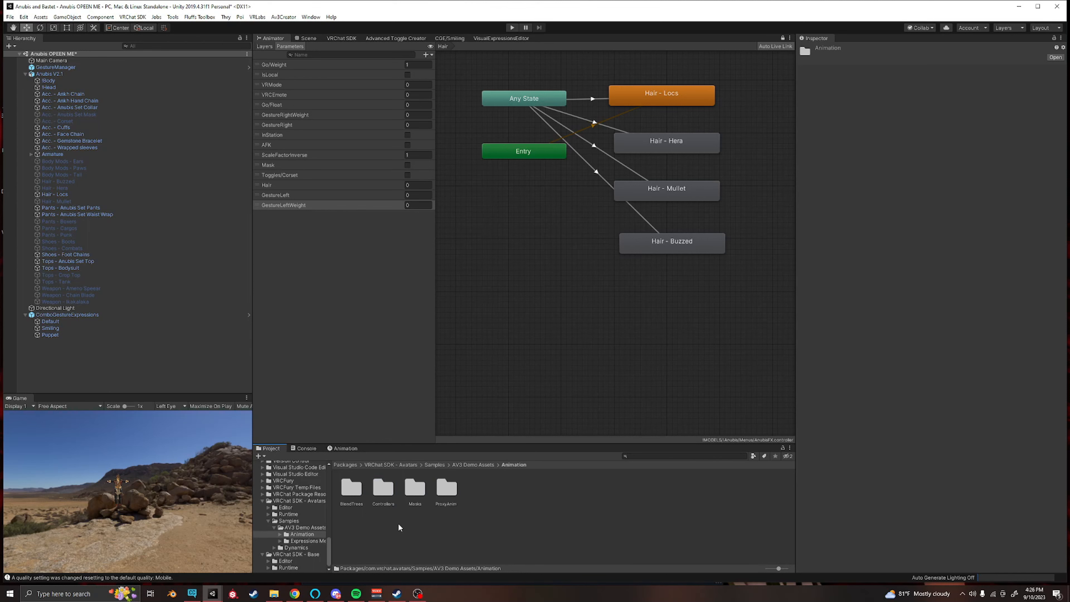
double_click(381, 489)
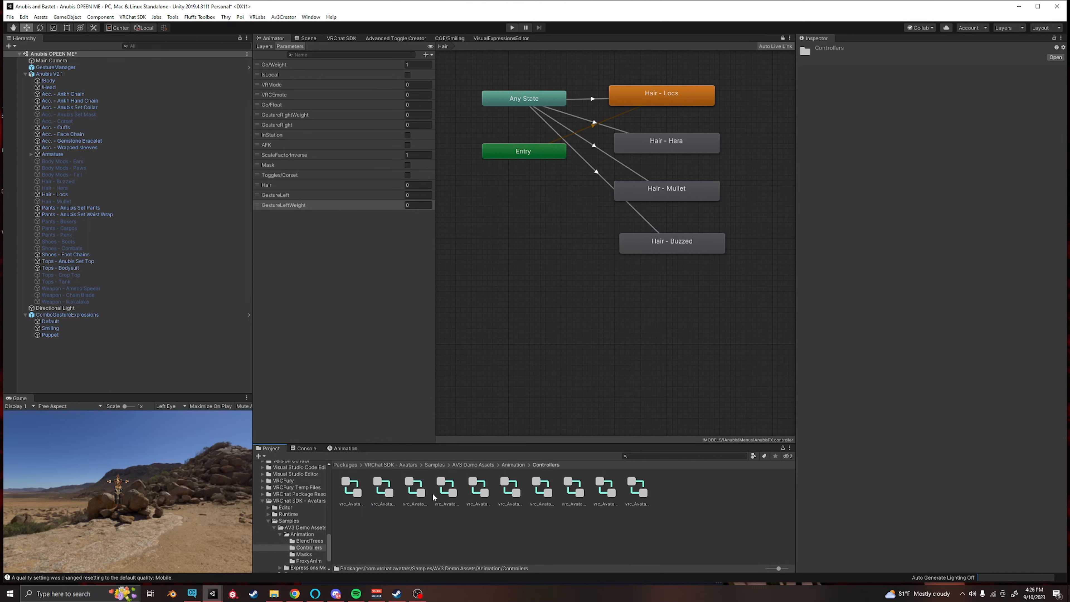
click(383, 489)
click(410, 489)
click(430, 492)
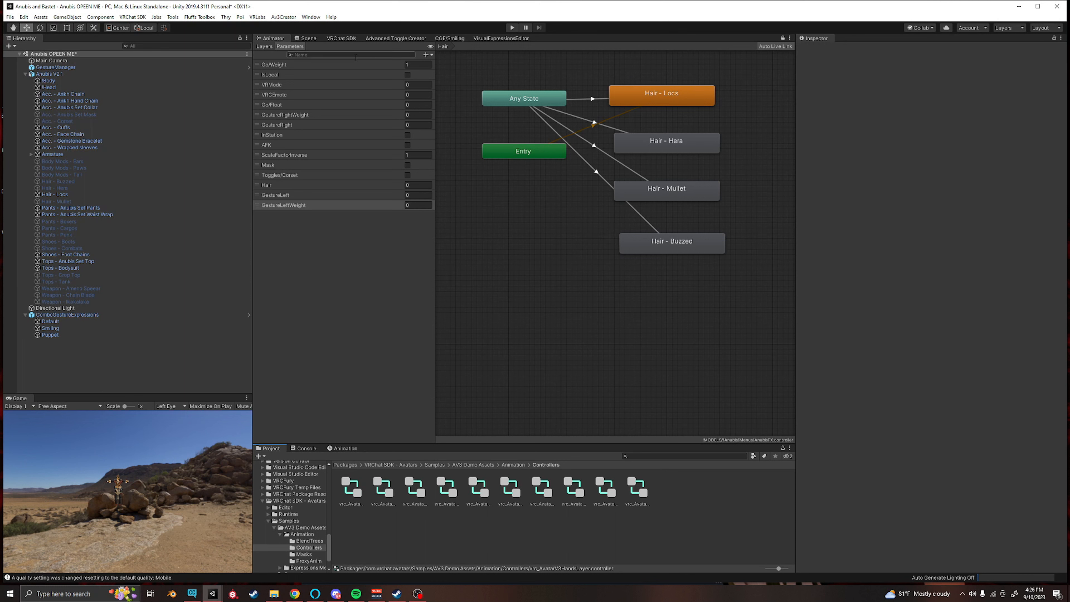
Step: Return to the scene and examine the avatar's head and upper body
click(306, 38)
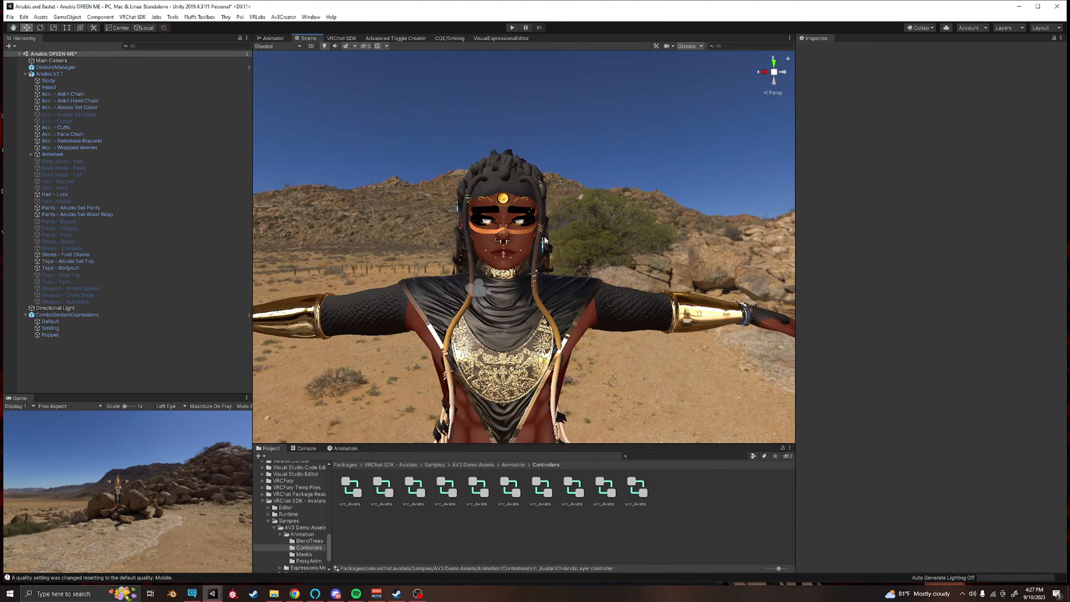
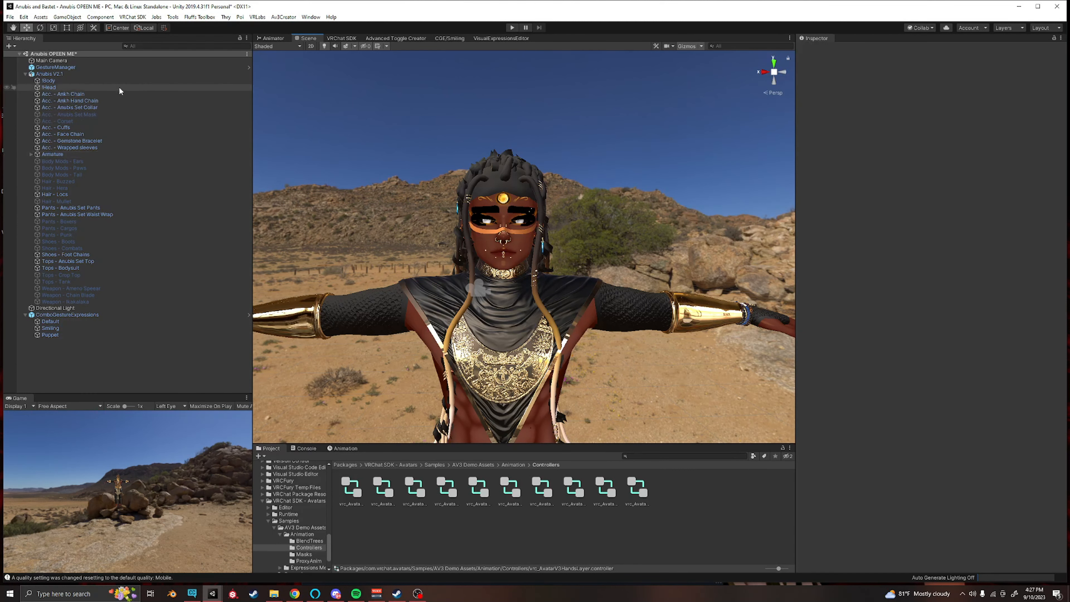
scroll(634, 356, down, 2)
scroll(632, 358, up, 2)
scroll(627, 363, down, 2)
scroll(615, 375, up, 1)
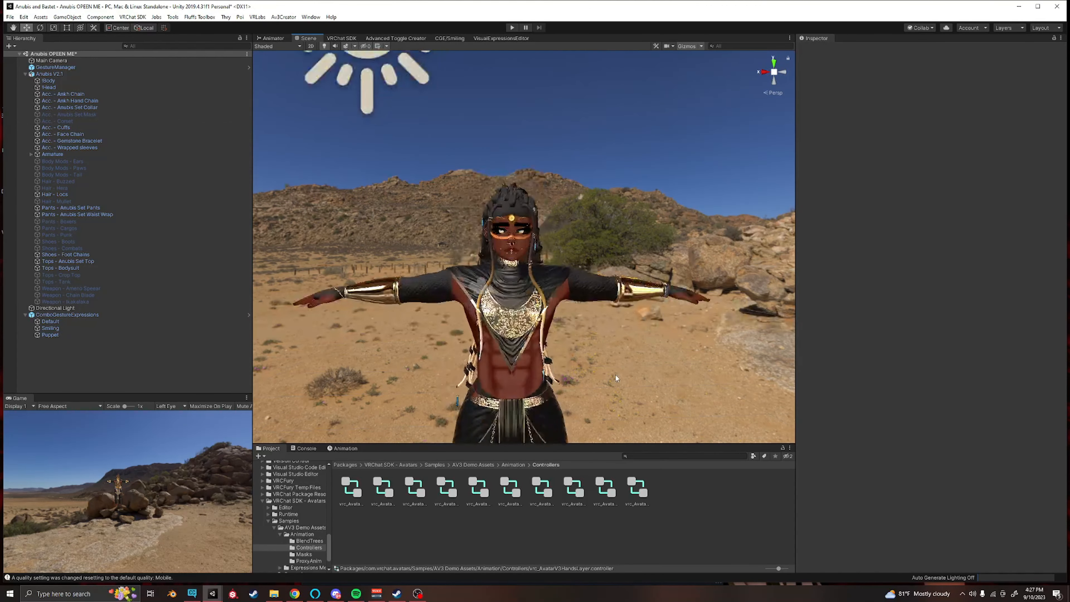
scroll(610, 371, up, 2)
mouse_move(536, 346)
middle_down()
mouse_move(525, 318)
mouse_move(533, 344)
middle_up()
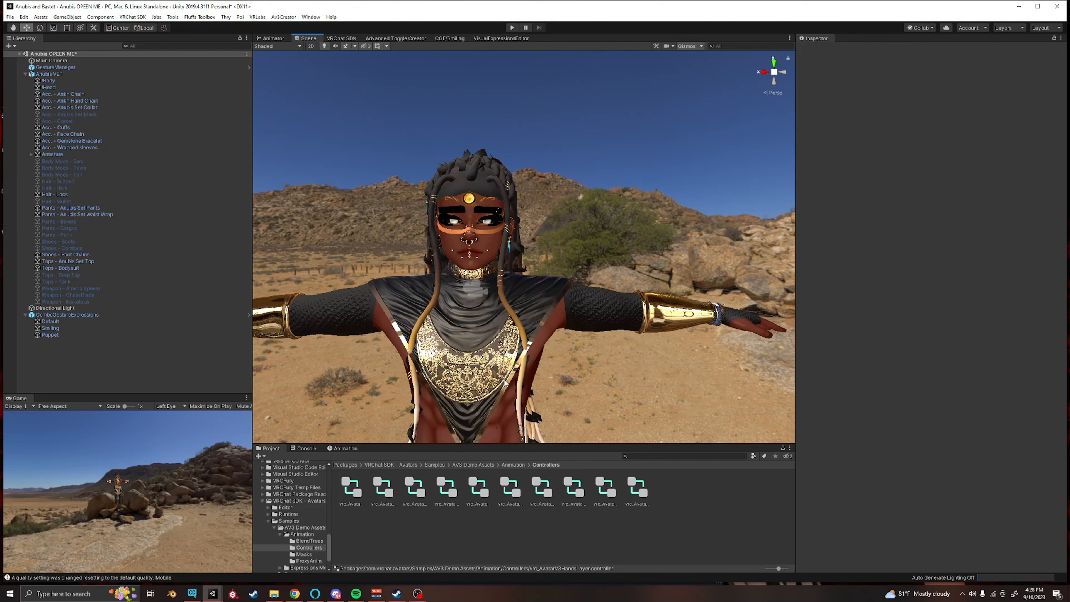
middle_drag(509, 364, 511, 361)
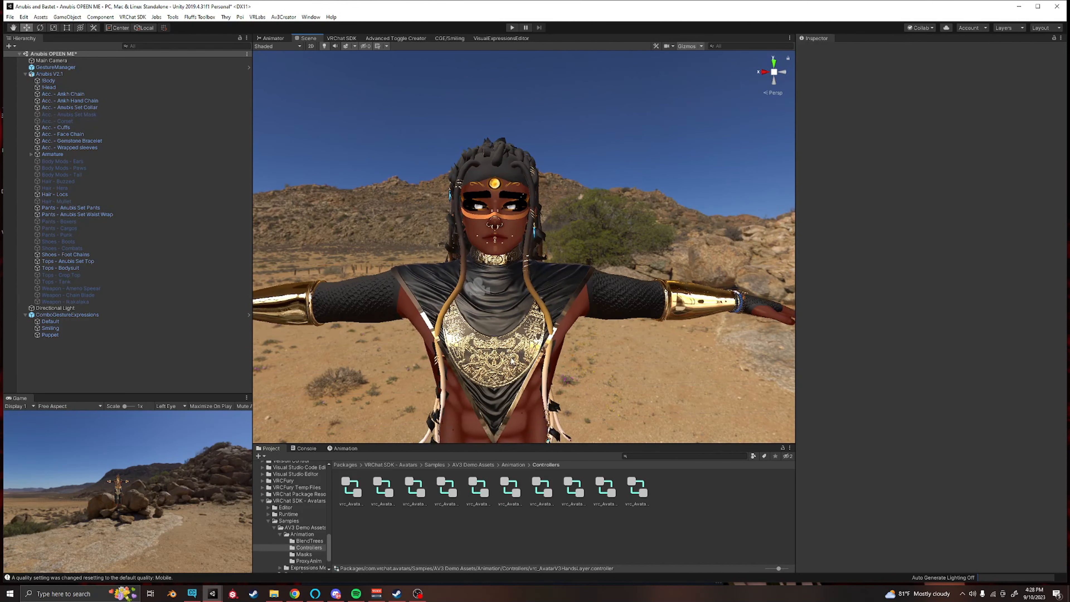
Step: Frame the avatar's Body mesh and start editing the bounds of its Skinned Mesh Renderer
click(113, 80)
key(f)
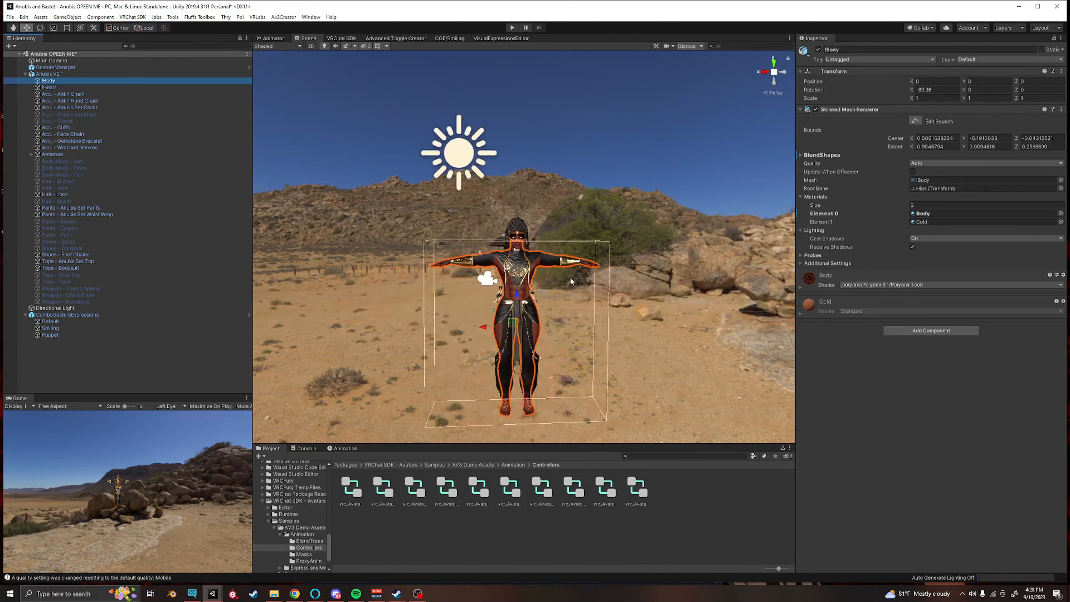
right_drag(625, 336, 431, 341)
key(d)
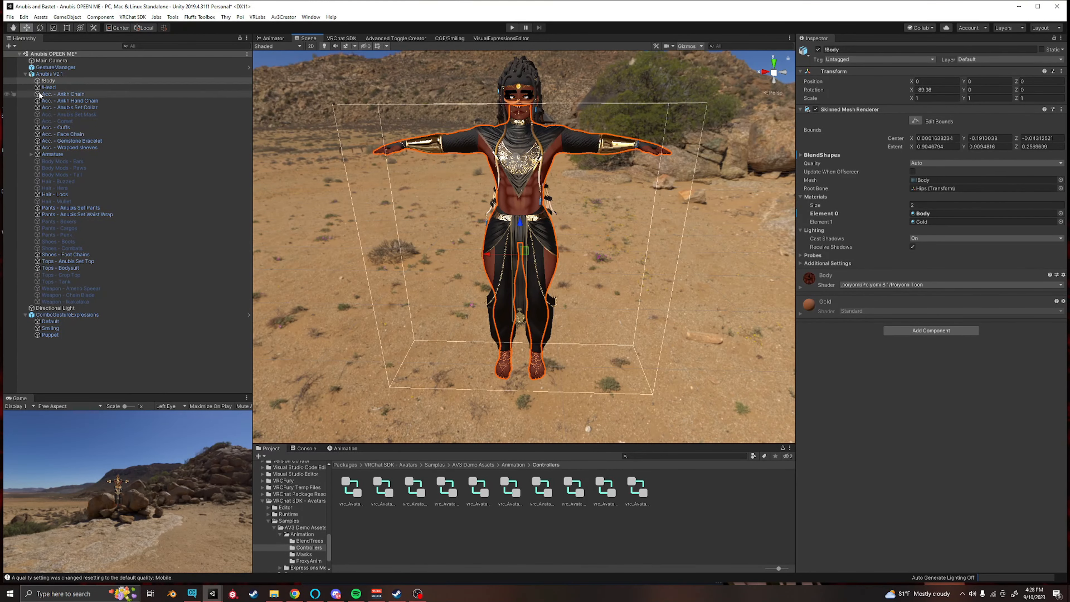
click(51, 81)
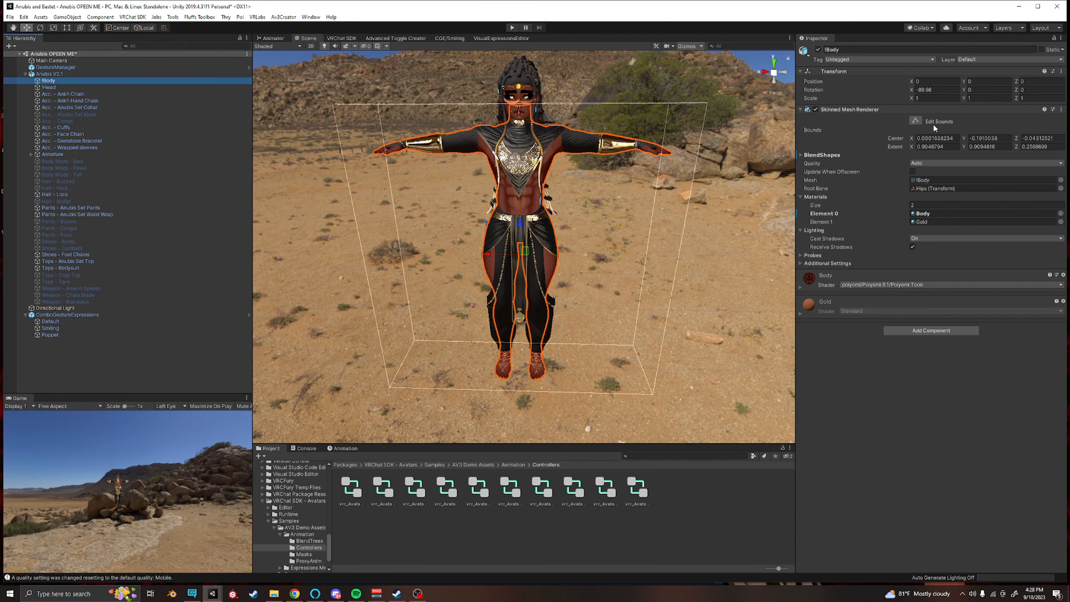
click(919, 120)
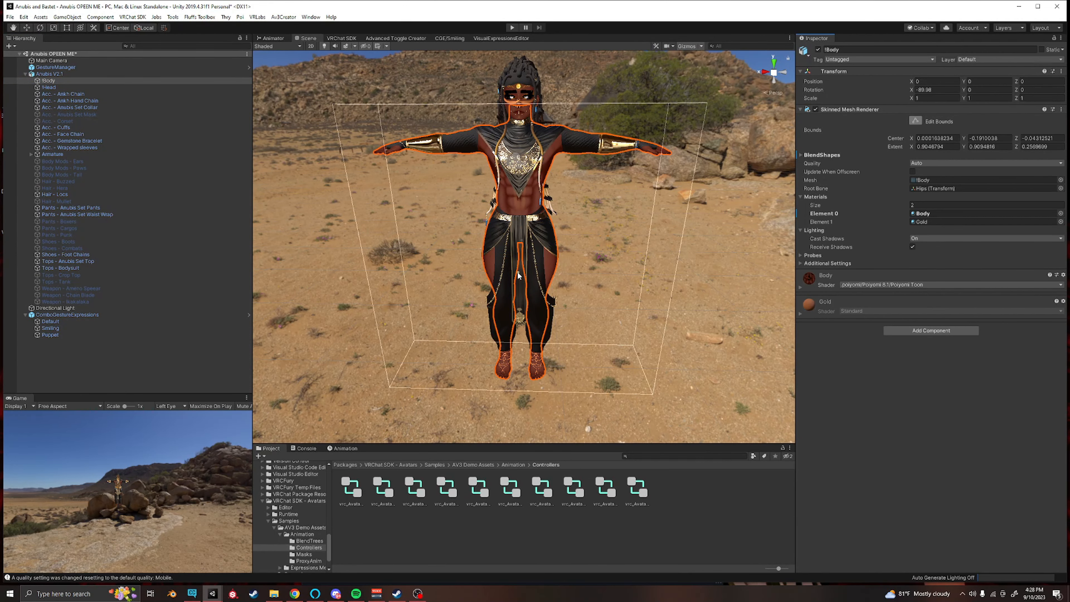
Step: Enlarge the Body mesh's bounding box in width and depth to X and Z extents of about 1.06 and 0.83
alt+drag(523, 274, 645, 264)
key(a)
right_drag(564, 248, 586, 240)
drag(584, 229, 495, 223)
right_drag(682, 205, 475, 236)
key(d)
drag(470, 262, 423, 262)
right_drag(543, 258, 618, 254)
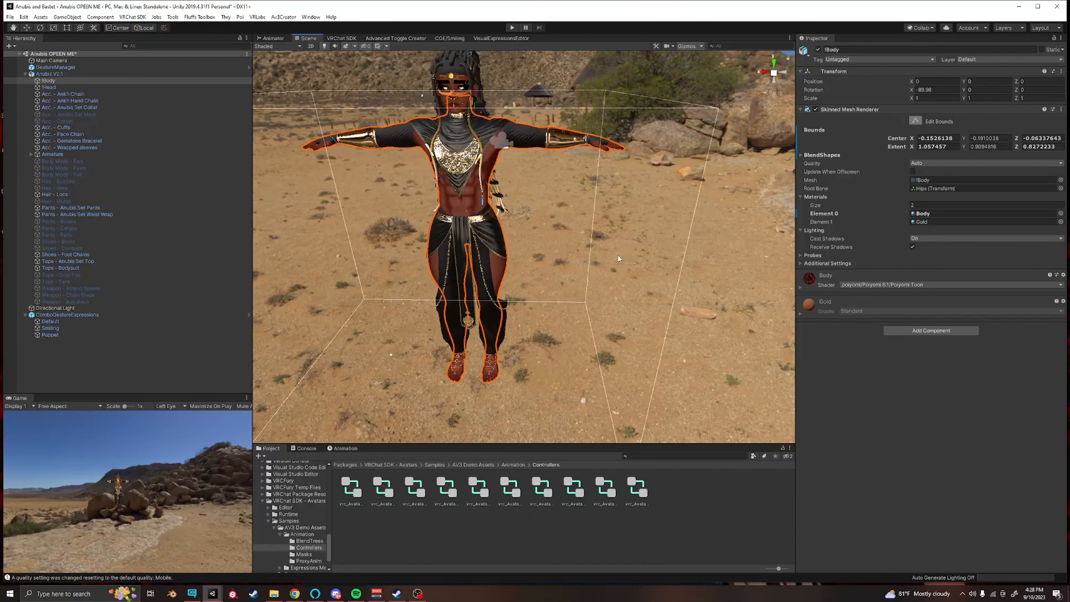
Step: Widen the Body bounds further to an X extent of about 1.11 and raise the box's upper face above the head
drag(614, 257, 632, 258)
key(s)
right_drag(598, 264, 365, 209)
key(d)
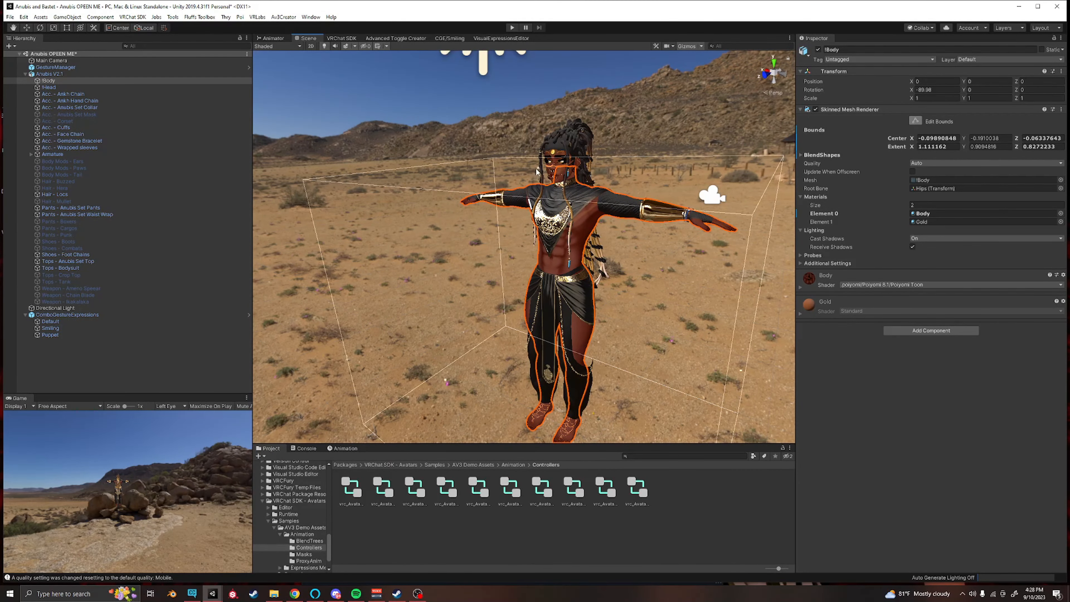
drag(535, 171, 538, 119)
right_drag(484, 181, 594, 185)
key(a)
key(s)
Step: Select the meshes from Head through Acc. - Wrapped sleeves and set their bounds center to 0 on X, Y and Z
click(112, 86)
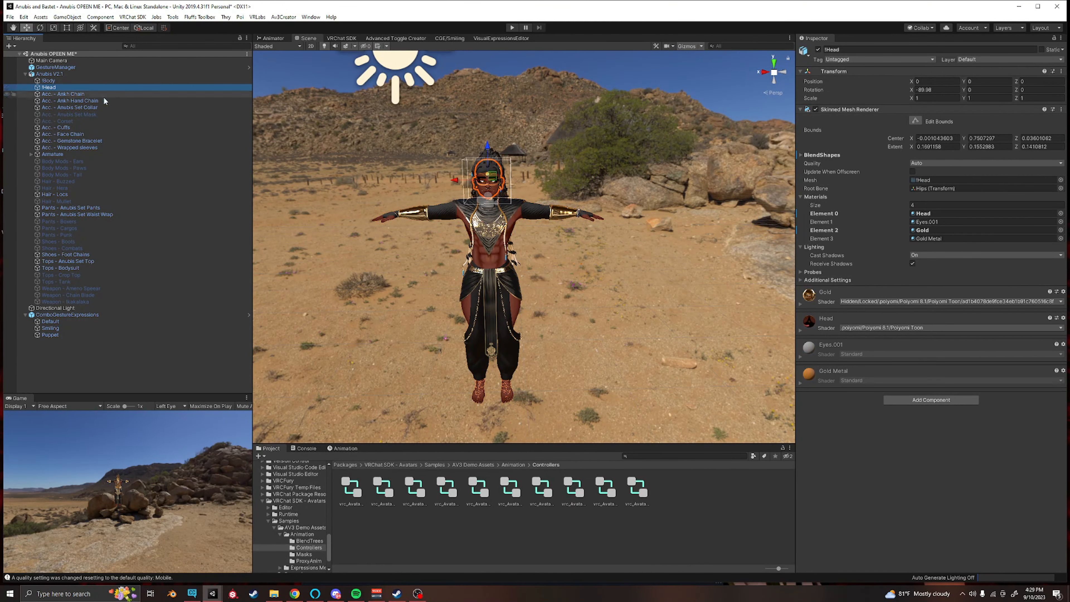
shift+click(87, 148)
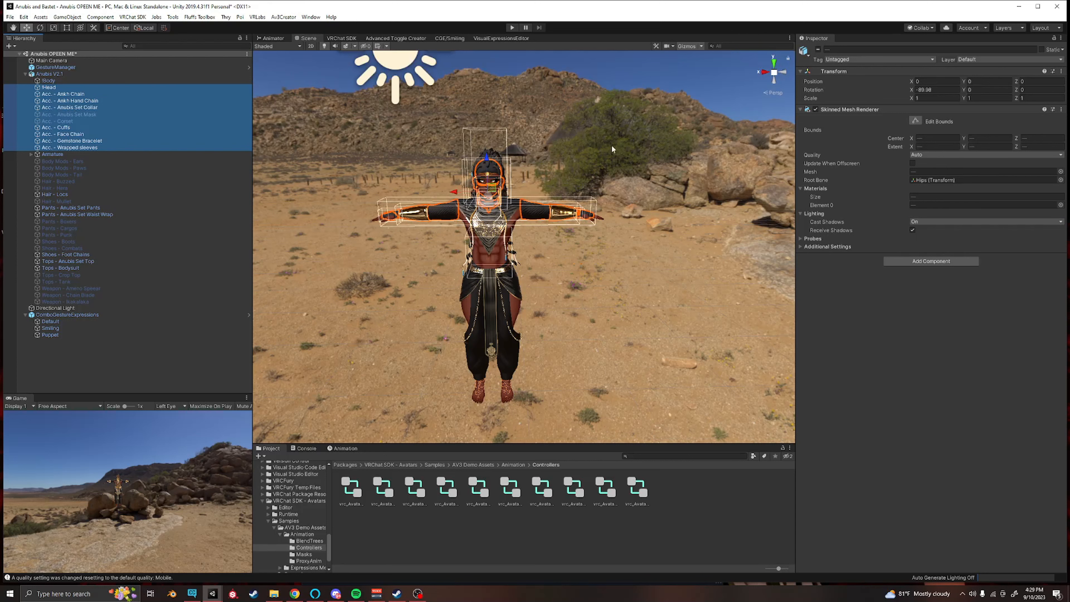
click(938, 138)
text(0)
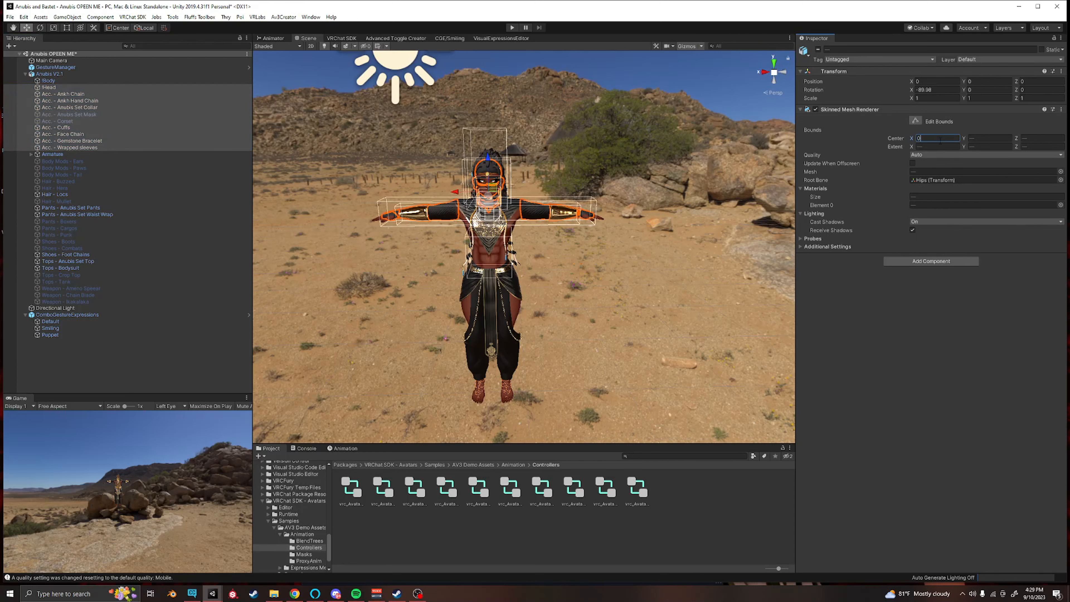
key(Tab)
text(0)
key(Tab)
text(0)
Step: Set the bounds extent of the selected head and accessory meshes to 1 on X, Y and Z
click(933, 146)
text(0.8)
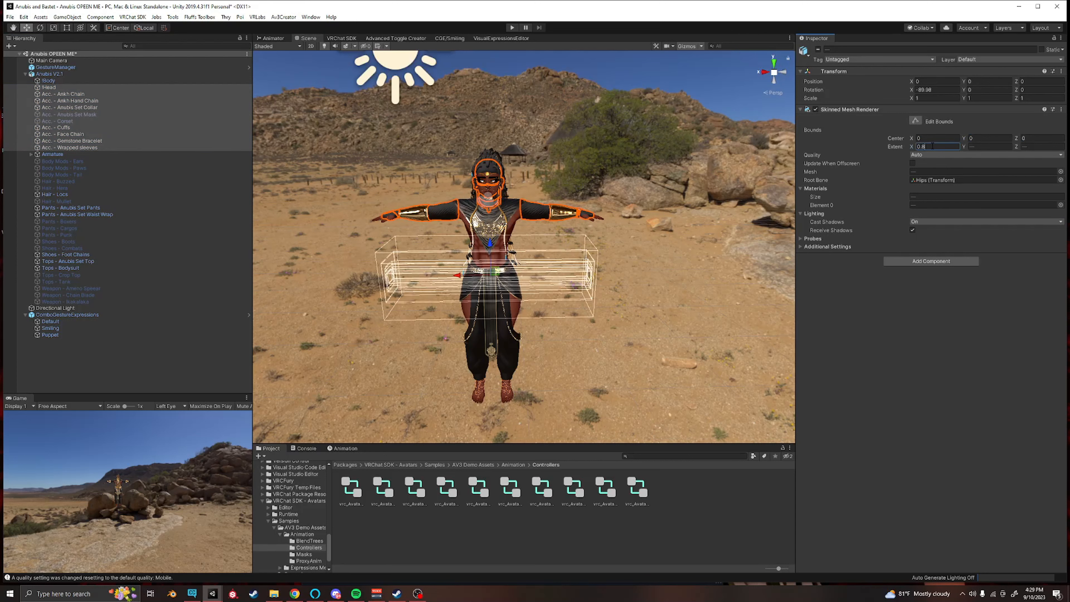
key(Tab)
text(0.8)
key(Tab)
text(0.8)
right_drag(625, 279, 598, 280)
key(d)
key(a)
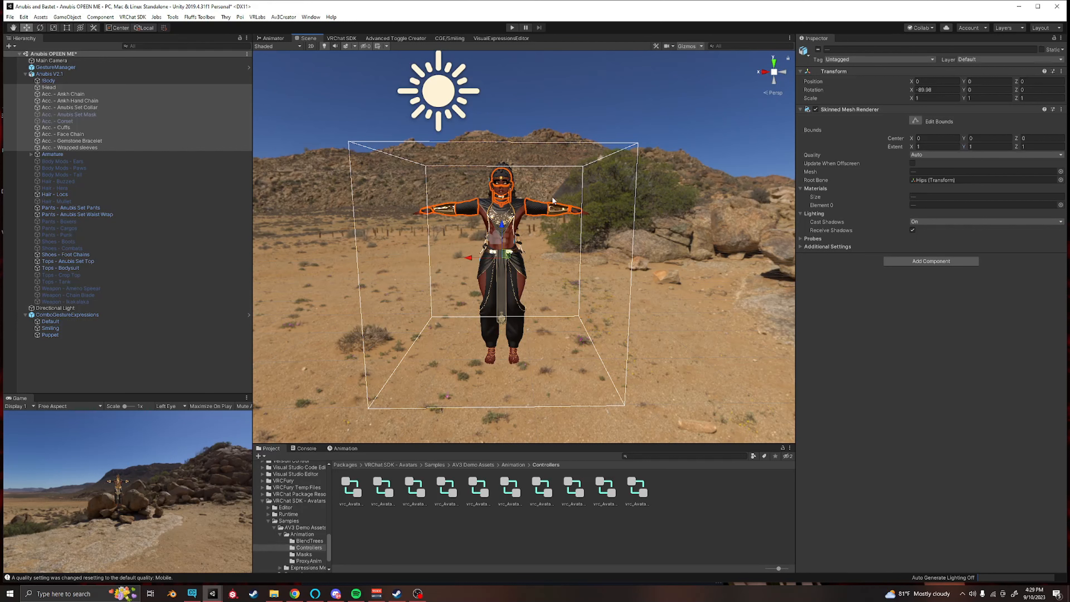
click(76, 160)
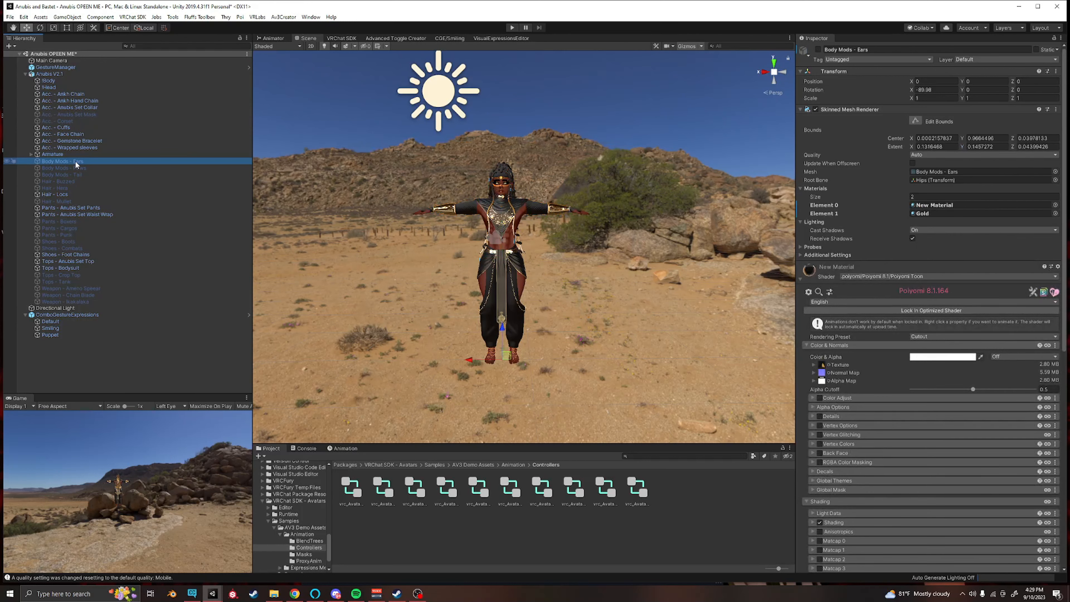
shift+click(69, 302)
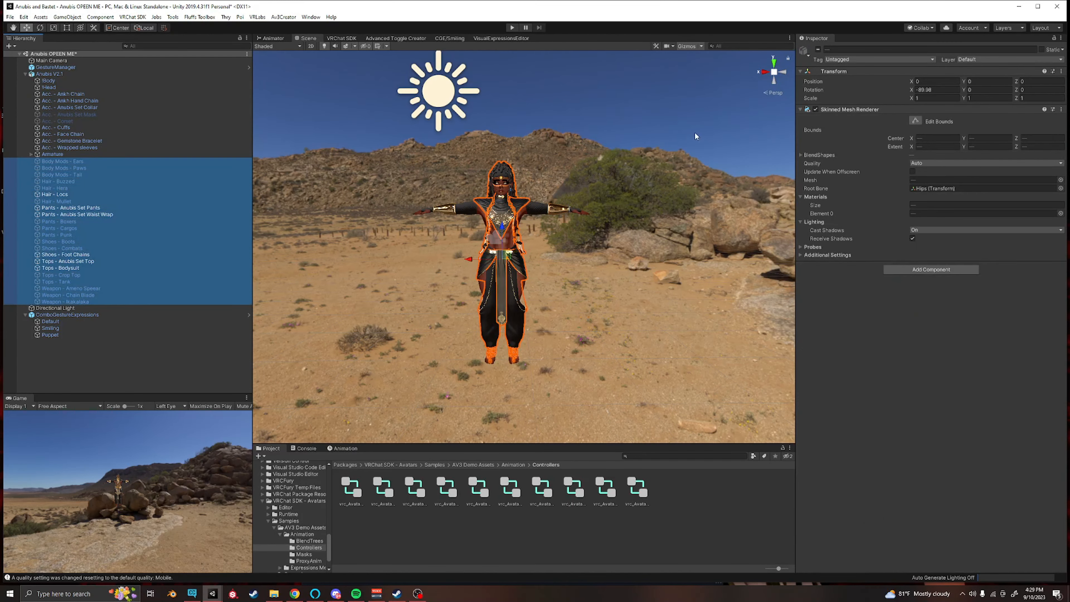
click(854, 128)
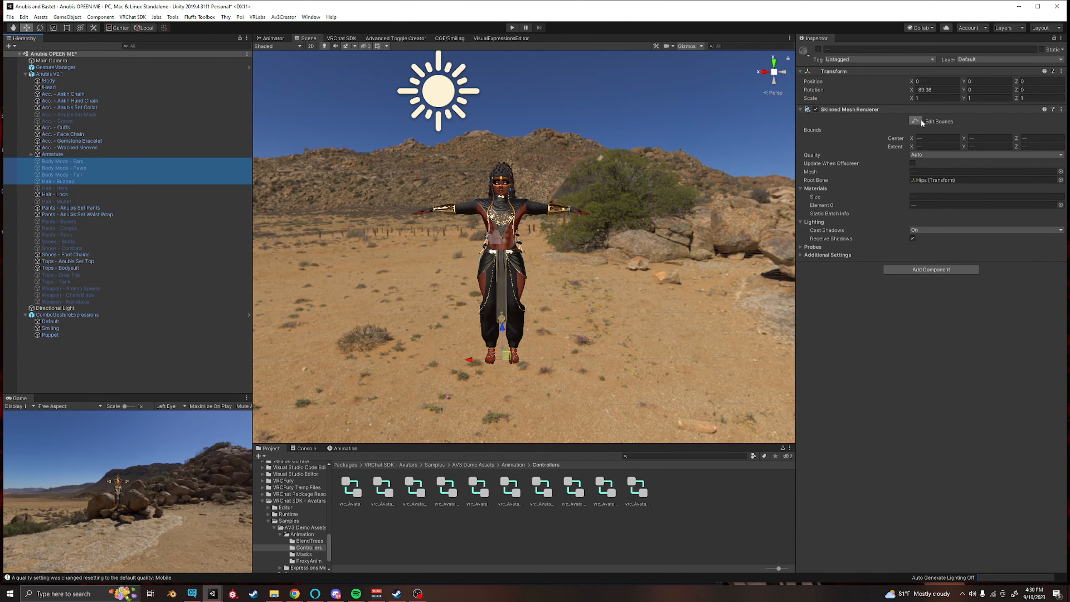
click(921, 120)
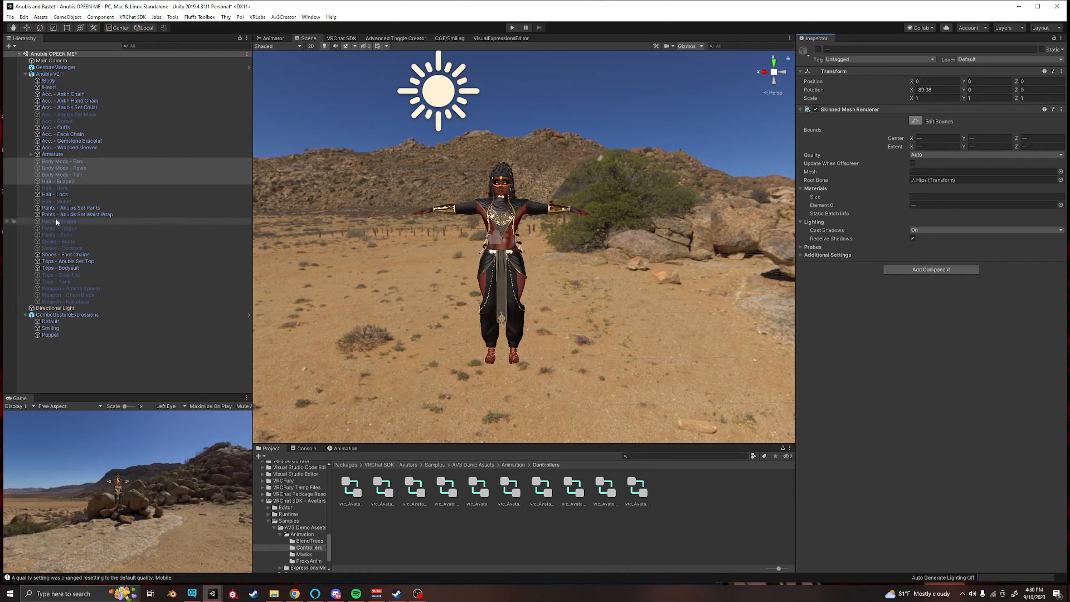
Step: Select all meshes from Body Mods - Ears through the last Weapon mesh and set their bounds center to 0 on X, Y and Z
click(71, 161)
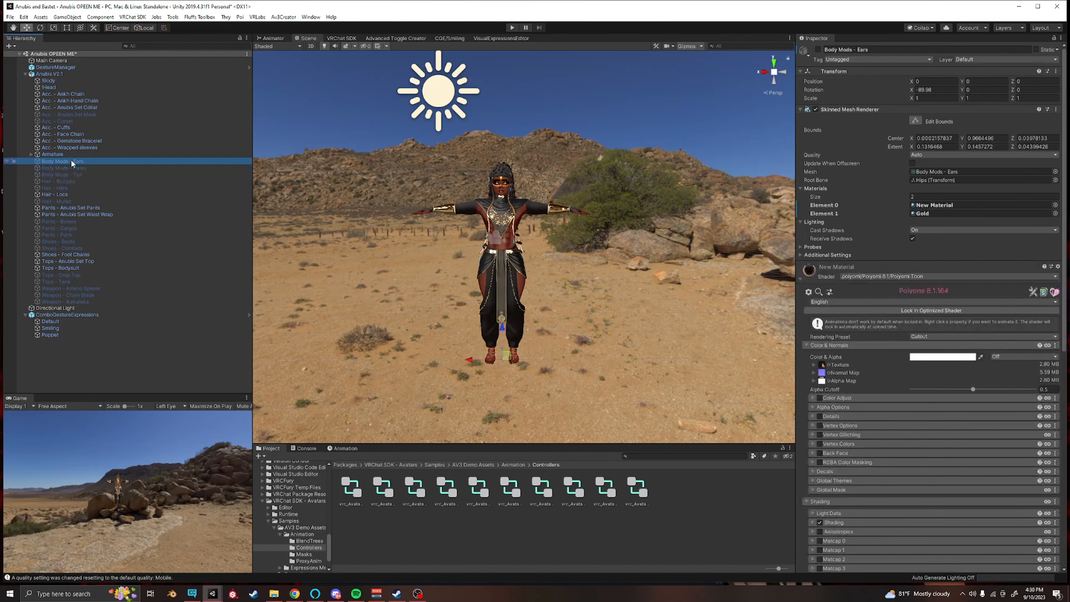
shift+click(56, 301)
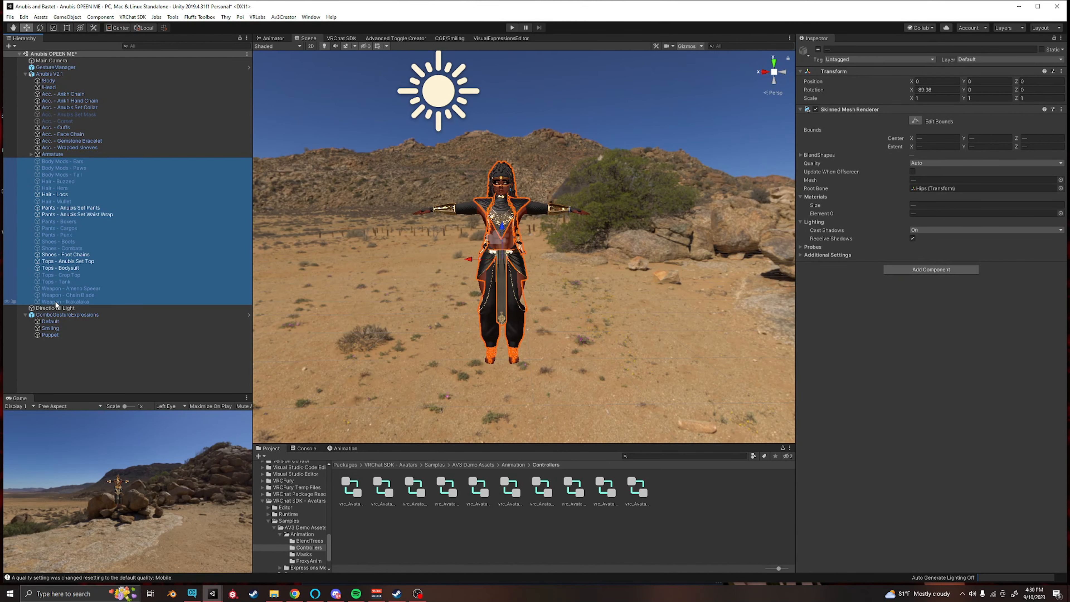
click(76, 161)
shift+click(76, 302)
click(938, 138)
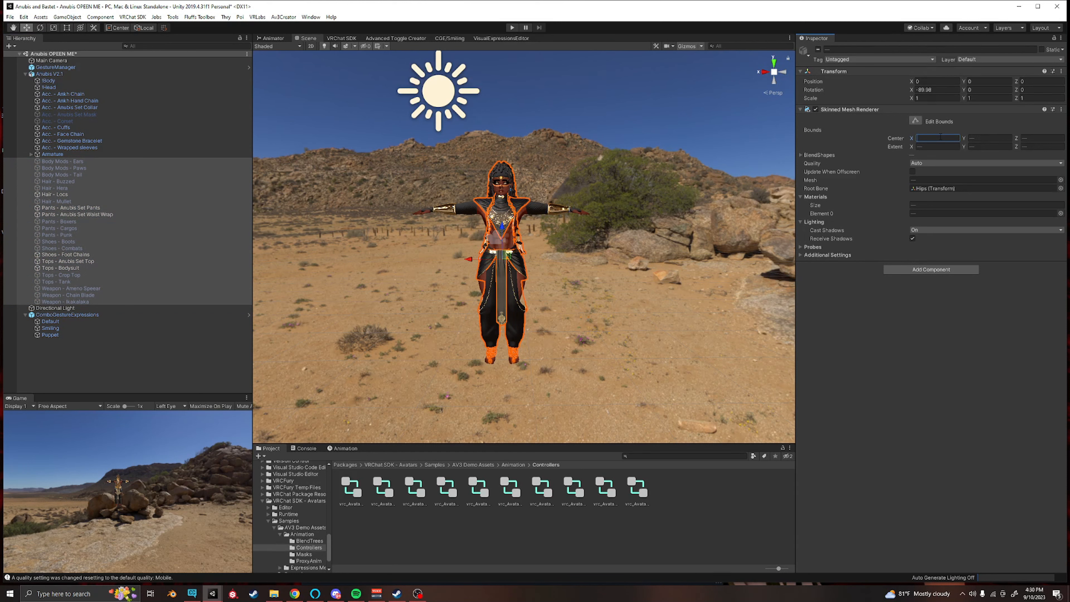
text(0)
key(Tab)
text(0)
key(Tab)
text(0)
Step: Set the bounds extent of the selected body mod, hair, clothing and weapon meshes to 1 on X, Y and Z
key(Tab)
text(1)
key(Tab)
text(1)
key(Tab)
click(904, 370)
Step: Set the Y bounds extent of the Hair - Locs mesh to 1.1 and check the box around the hair from several sides
click(82, 187)
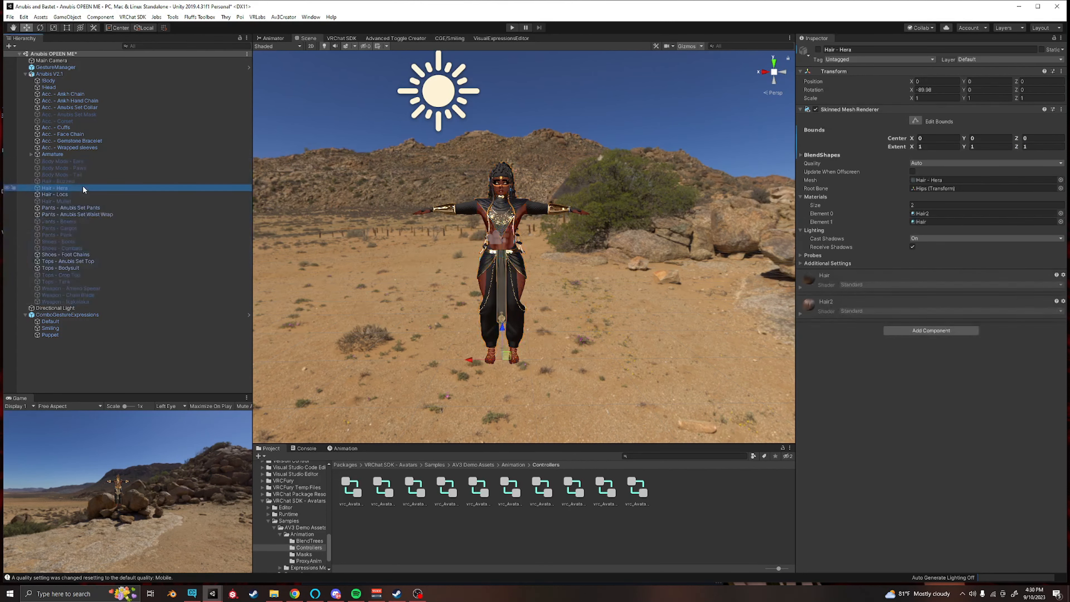
click(67, 195)
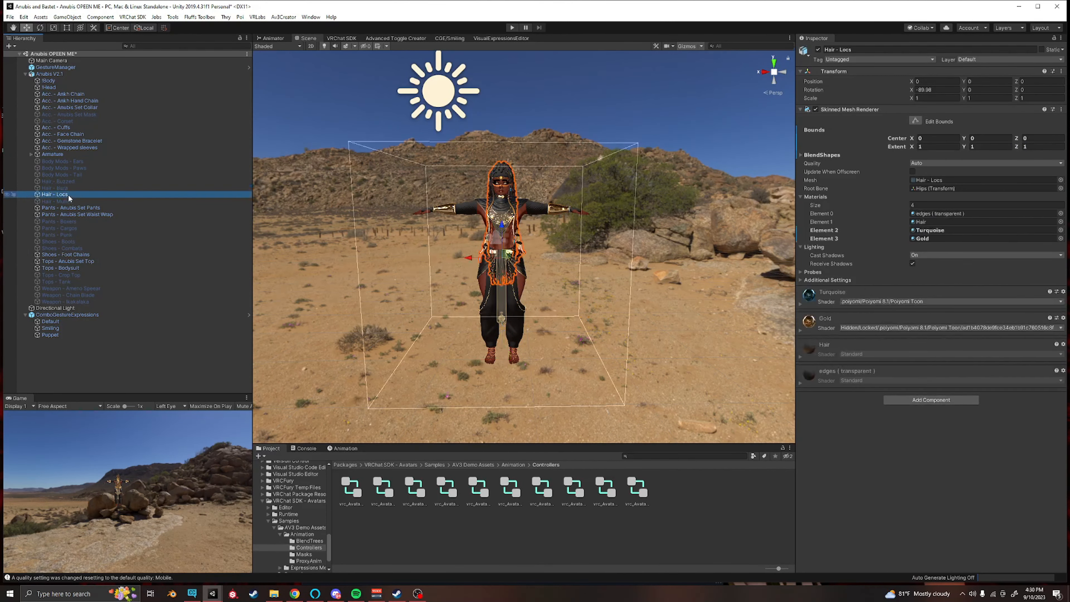
right_drag(608, 258, 448, 251)
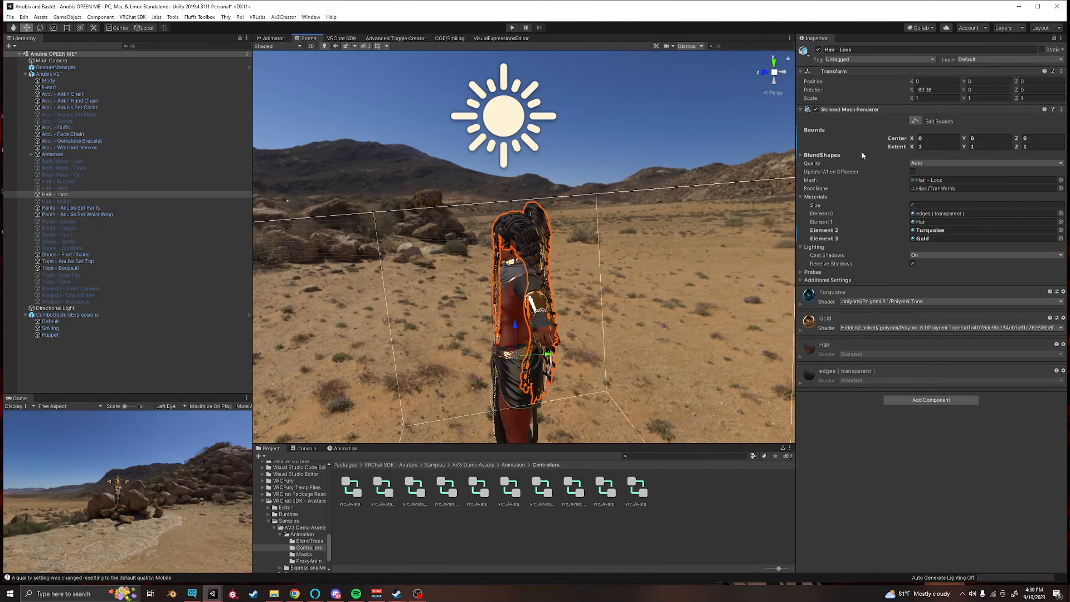
click(928, 146)
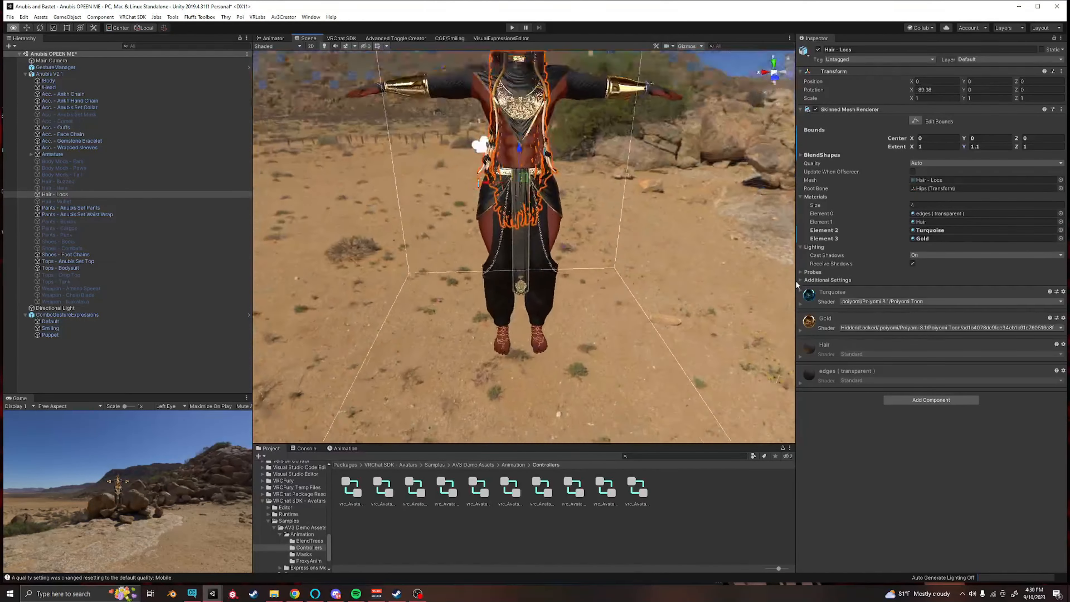
right_drag(797, 285, 660, 280)
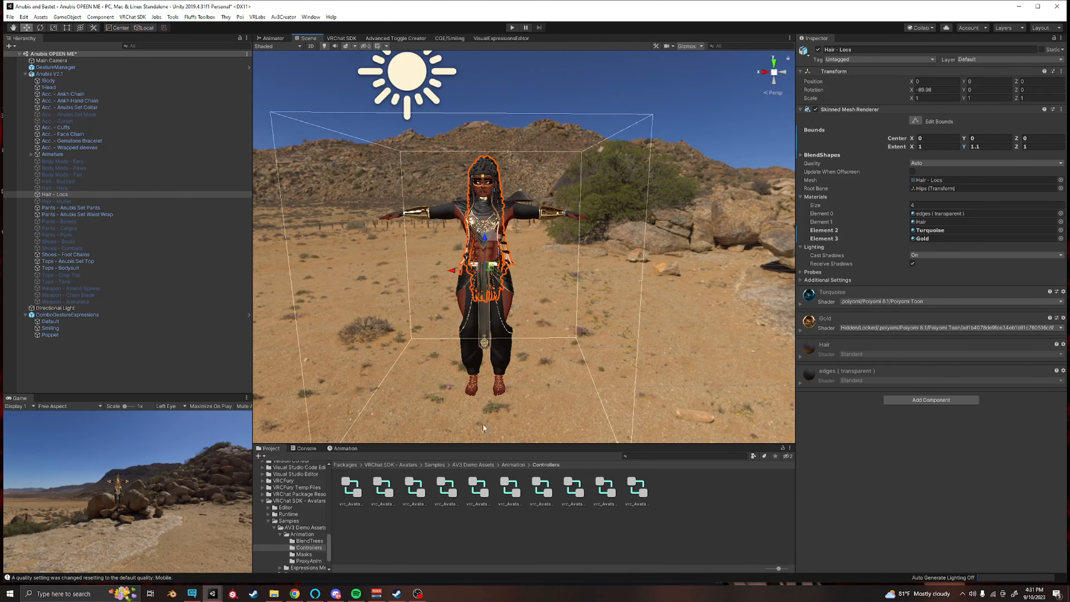
right_drag(546, 240, 361, 232)
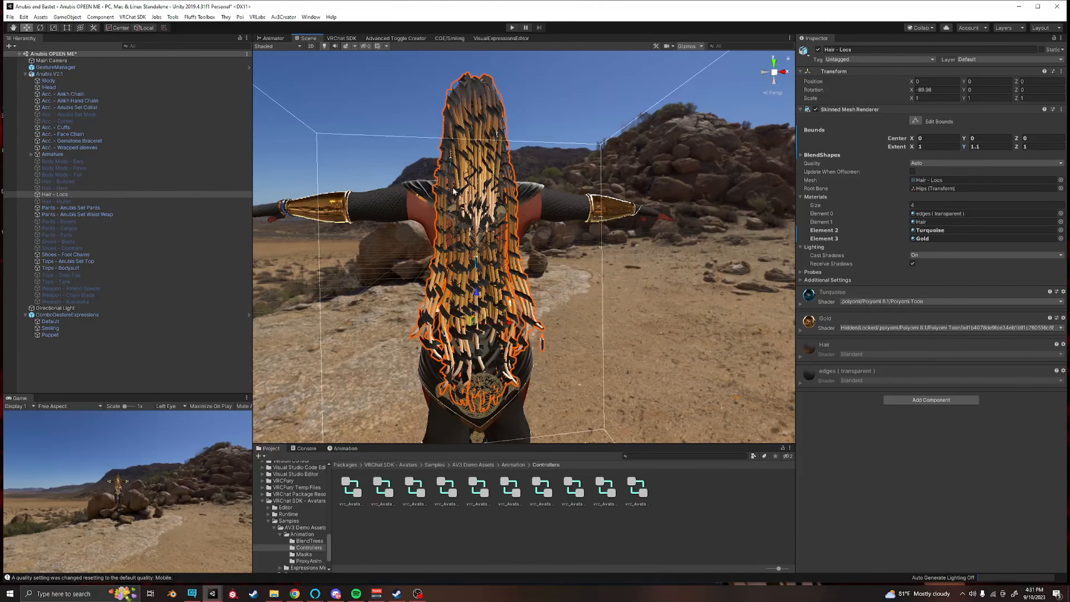
right_drag(453, 191, 513, 279)
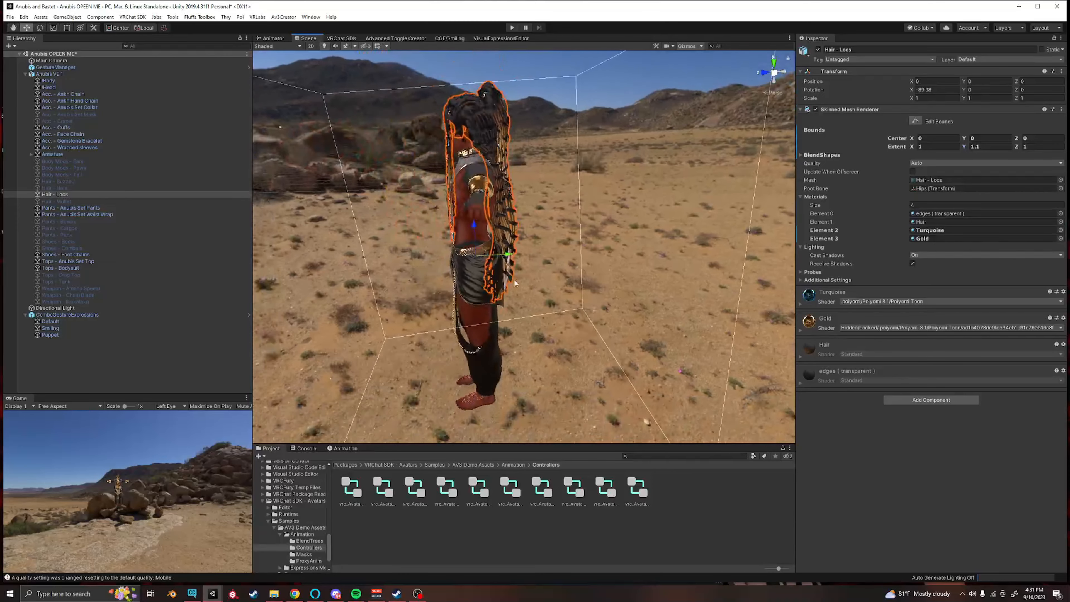
right_drag(555, 190, 526, 131)
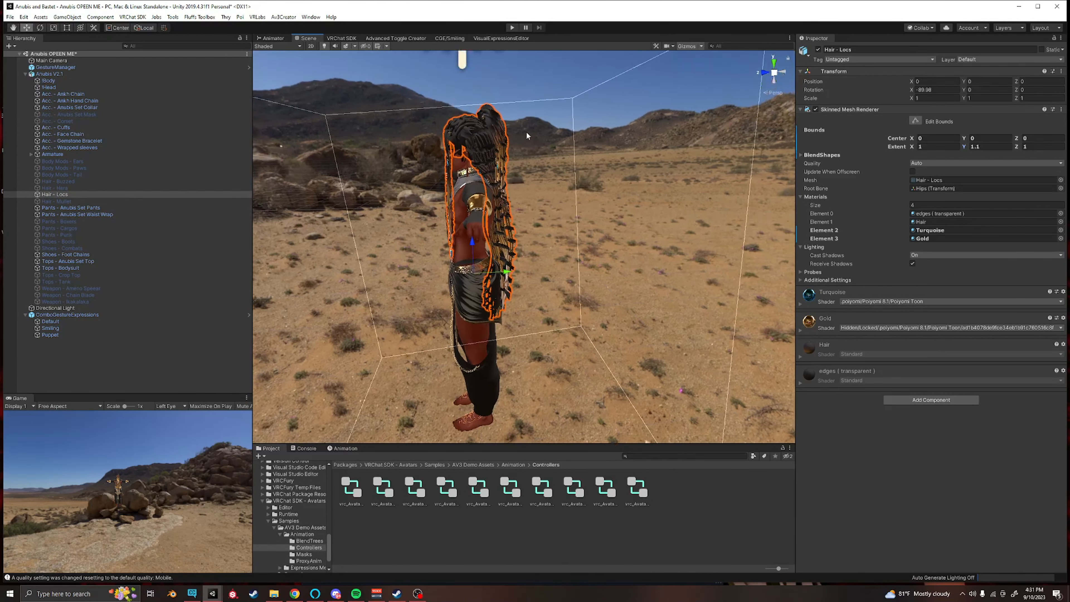
Step: Expand the Armature through Hips, Spine, Chest and Neck down to the child bones of Head
click(31, 154)
click(36, 161)
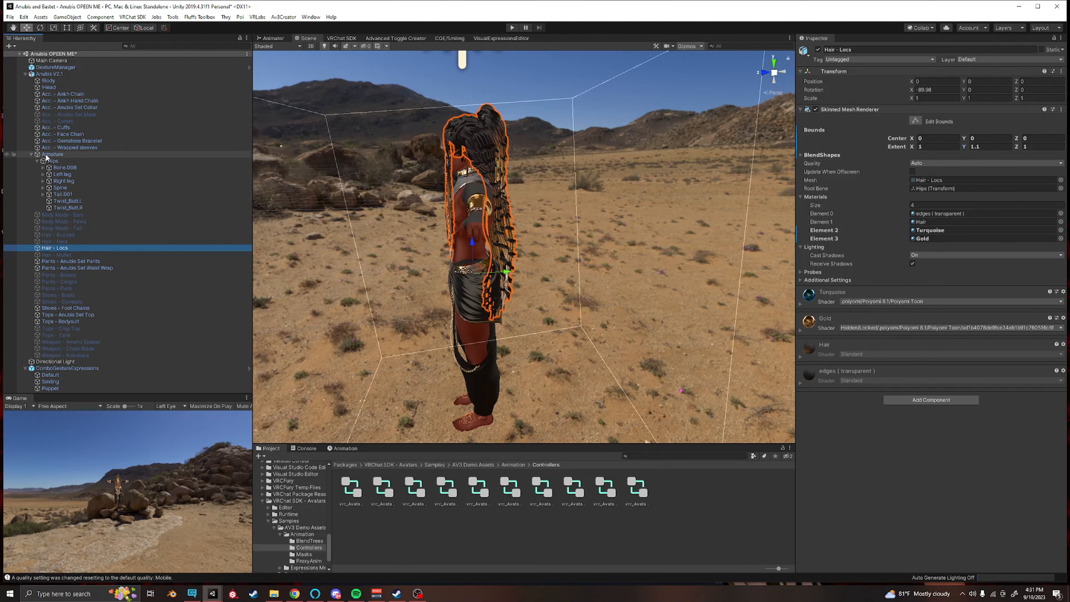
click(42, 188)
click(48, 195)
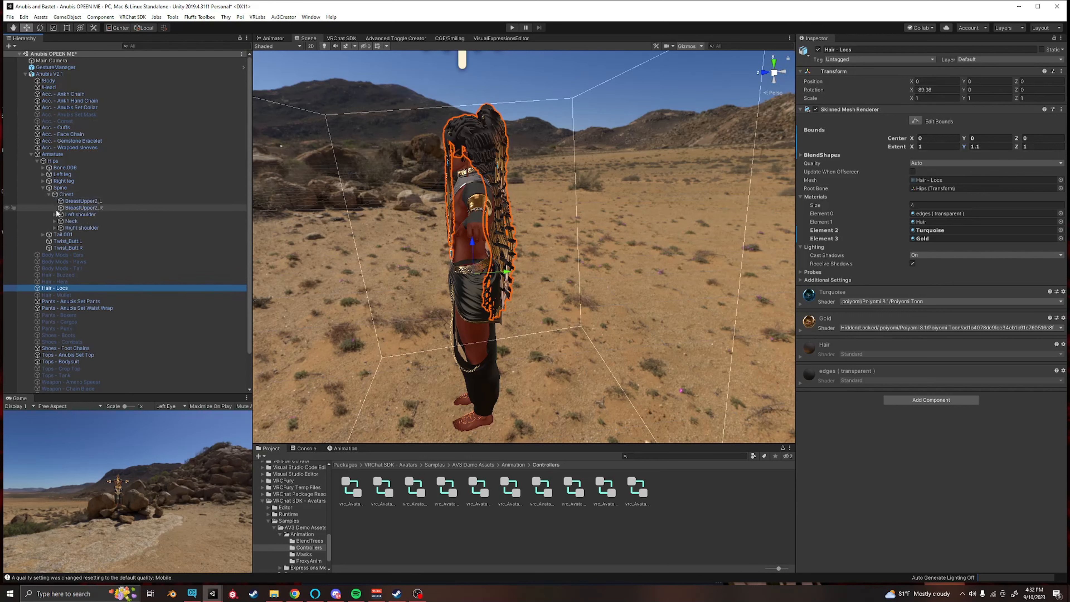
click(55, 222)
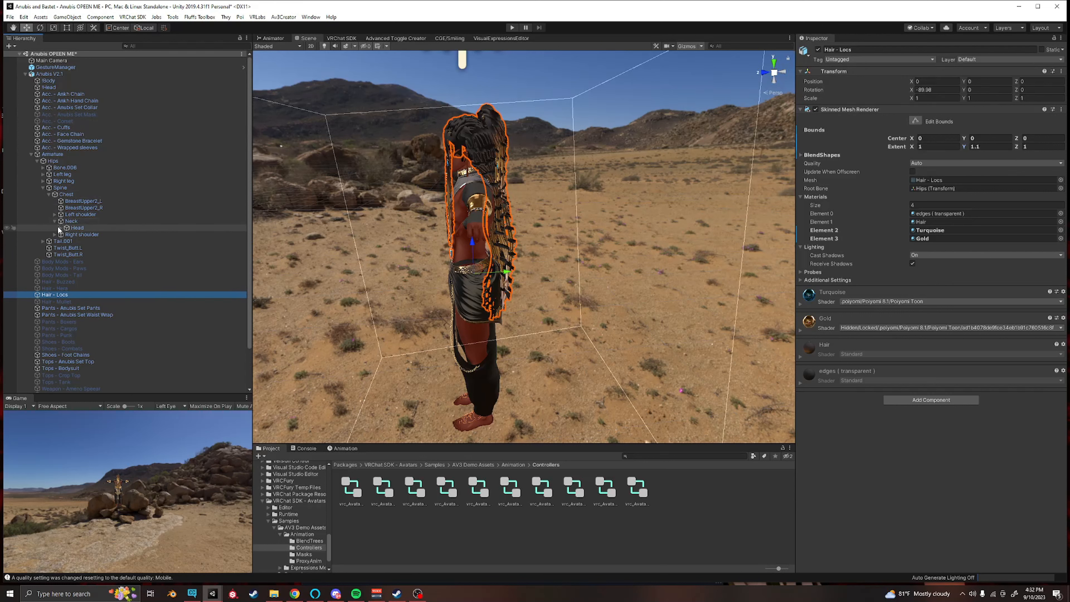
click(58, 226)
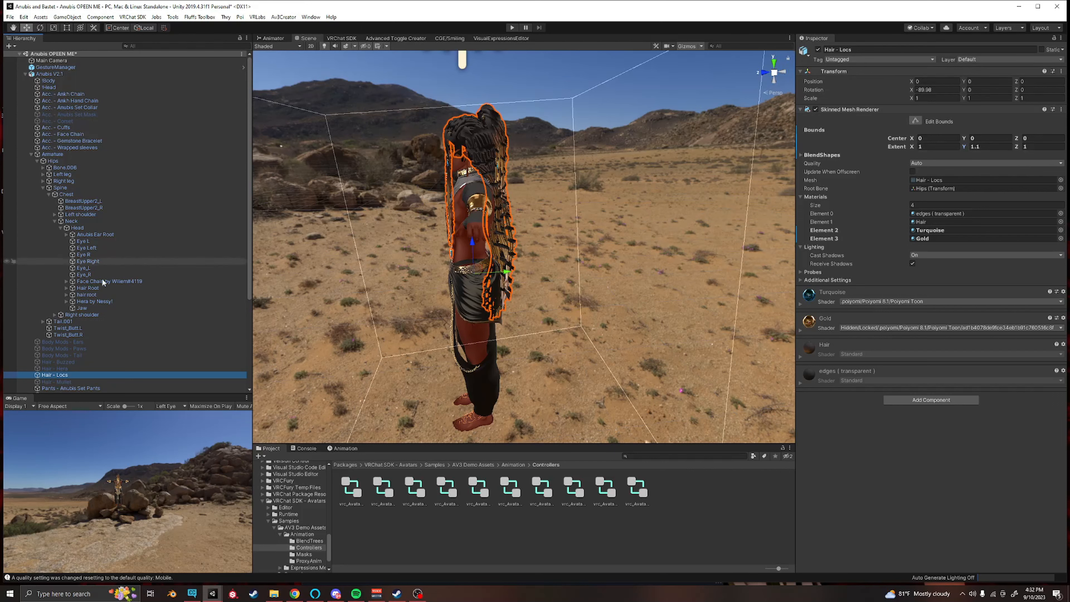
Step: Examine the Hair Root and hair root bones under Head, including the child bones of Hair Root
click(105, 287)
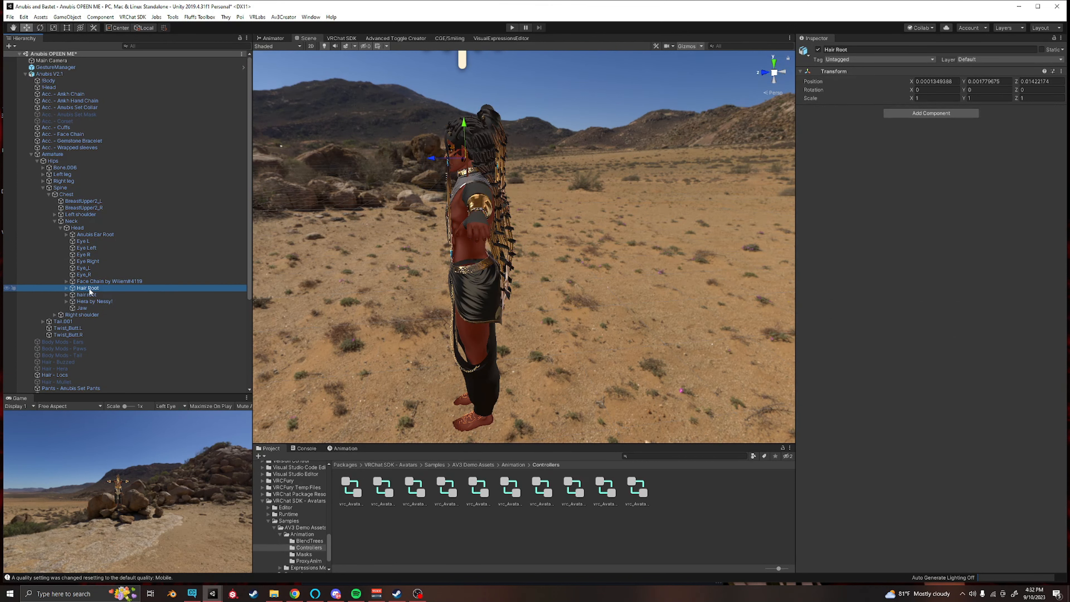
click(67, 288)
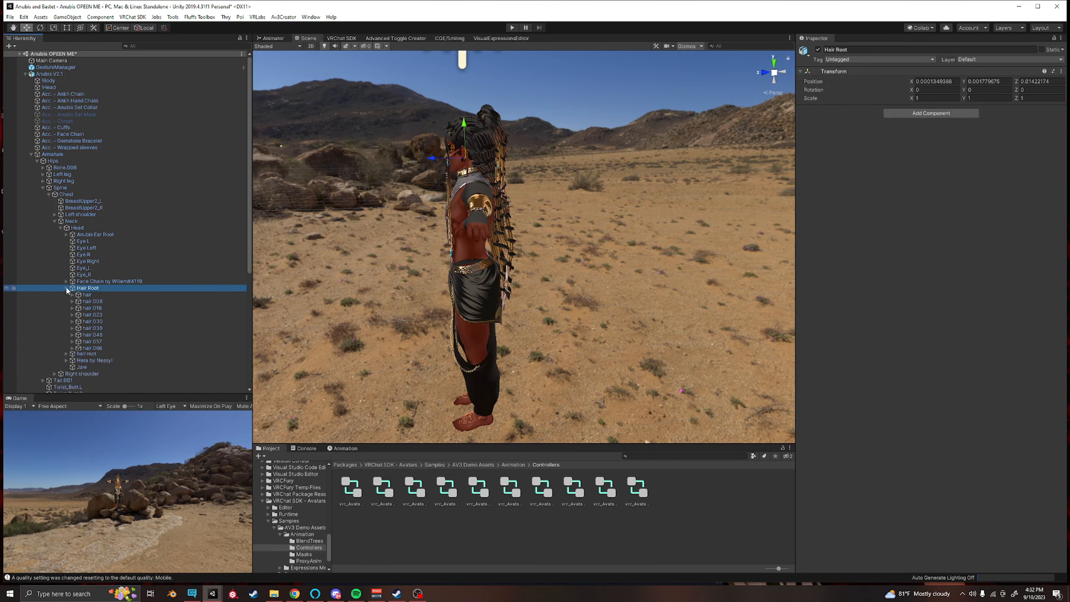
click(66, 288)
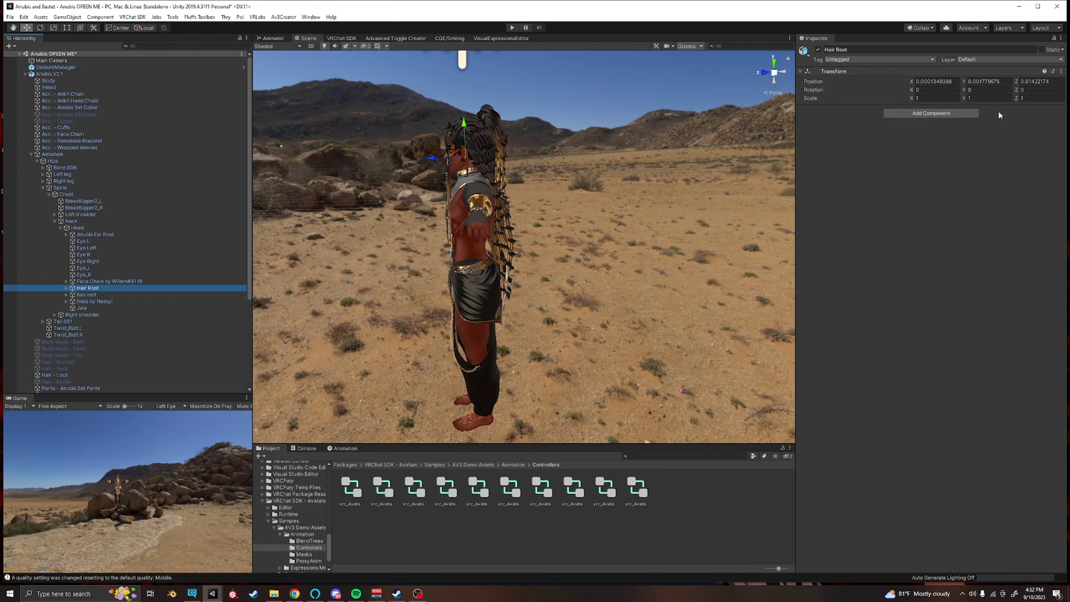
click(89, 289)
click(86, 296)
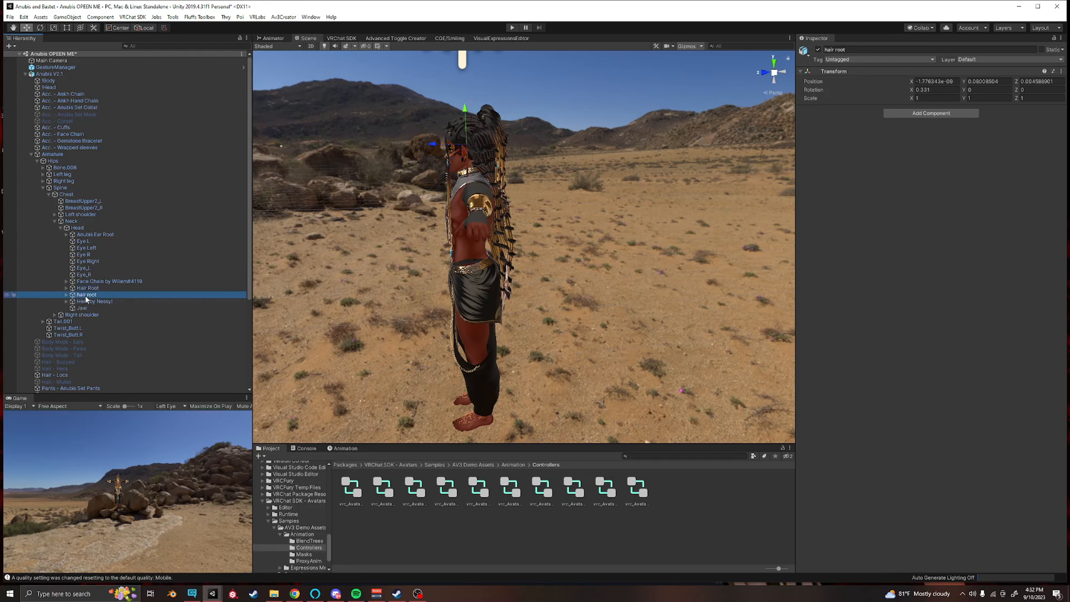
click(91, 289)
click(66, 288)
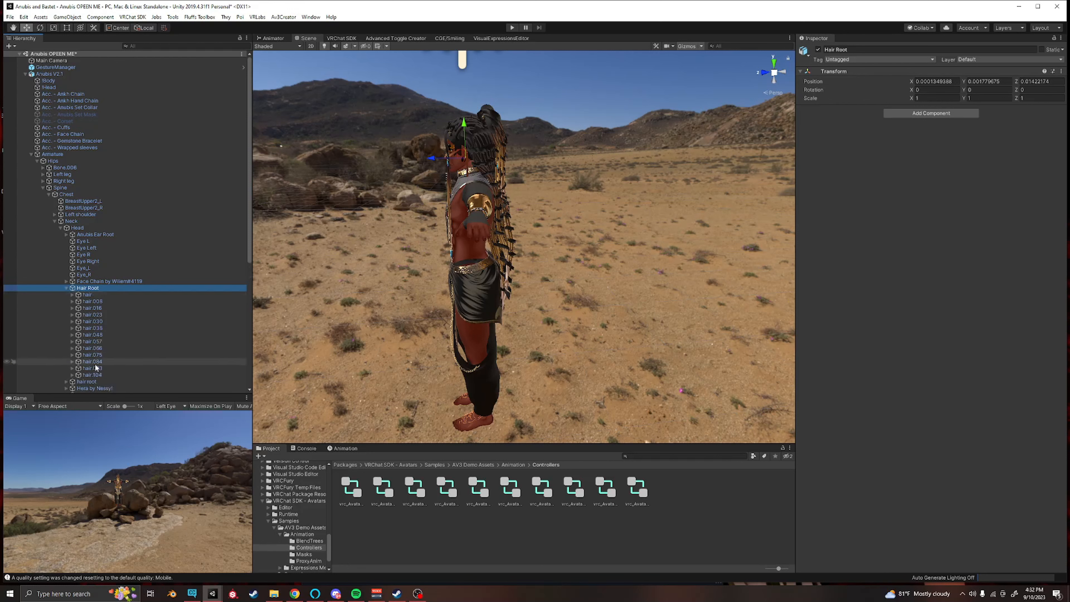
Step: Create an empty object under Eye R, move it into Hair Root, and try to place it directly under Head
right_click(207, 254)
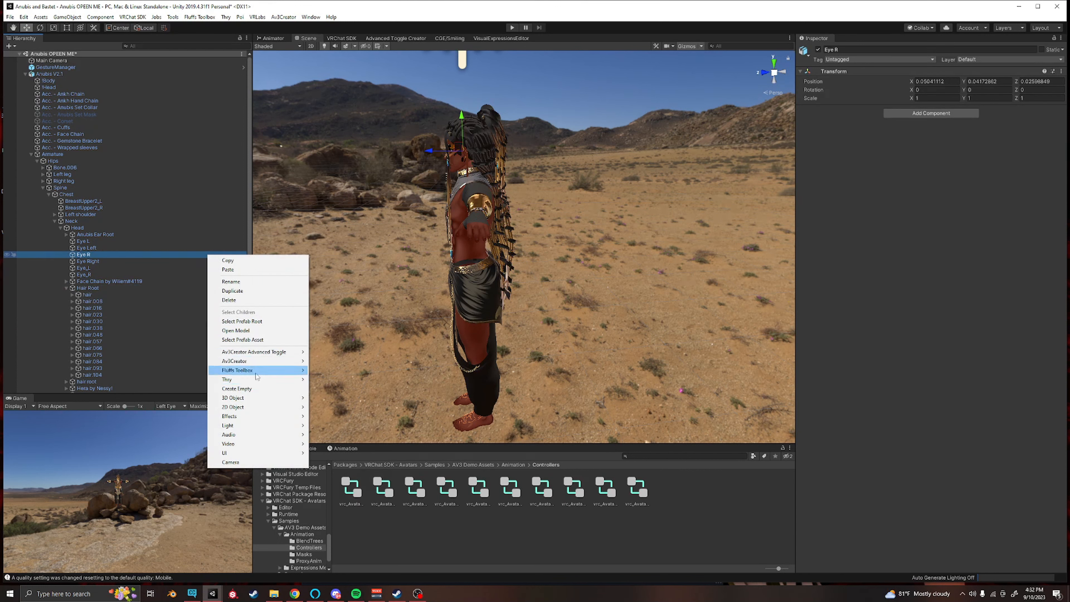
click(237, 388)
drag(95, 261, 96, 291)
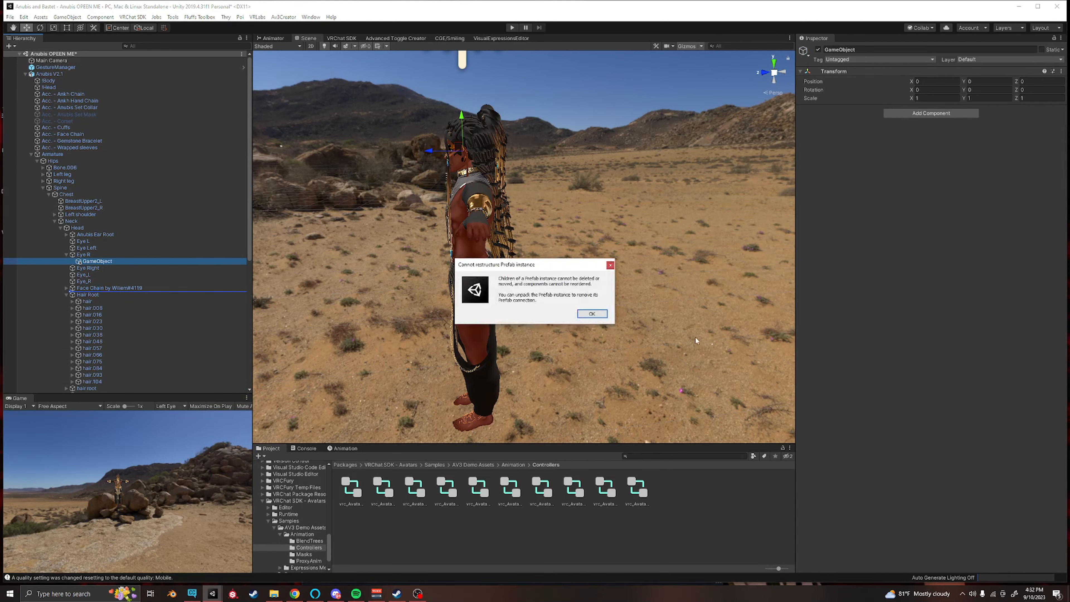
click(593, 315)
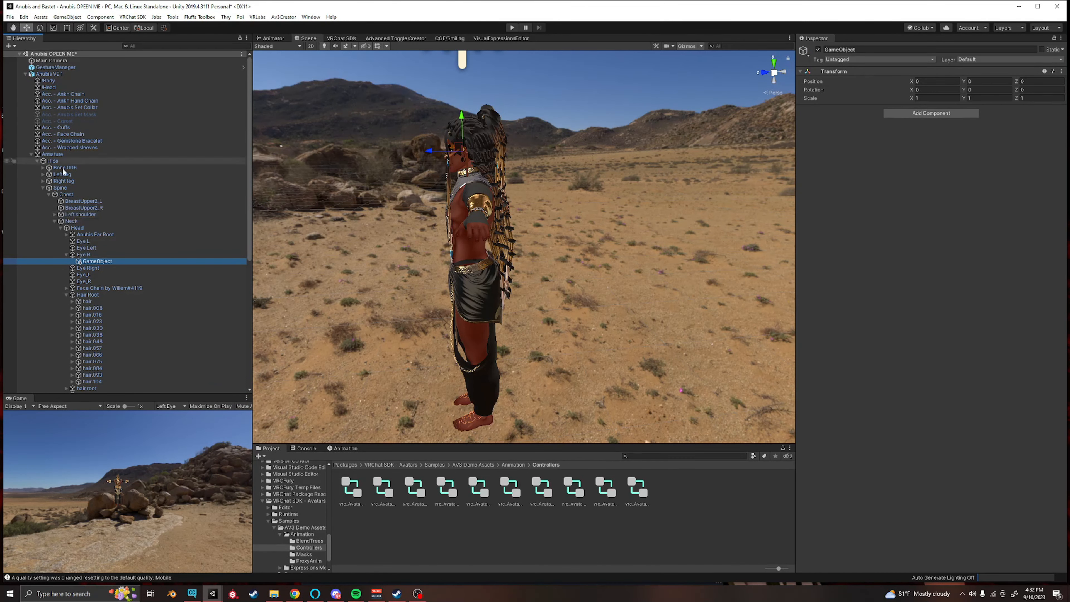
drag(101, 262, 101, 294)
drag(101, 381, 102, 286)
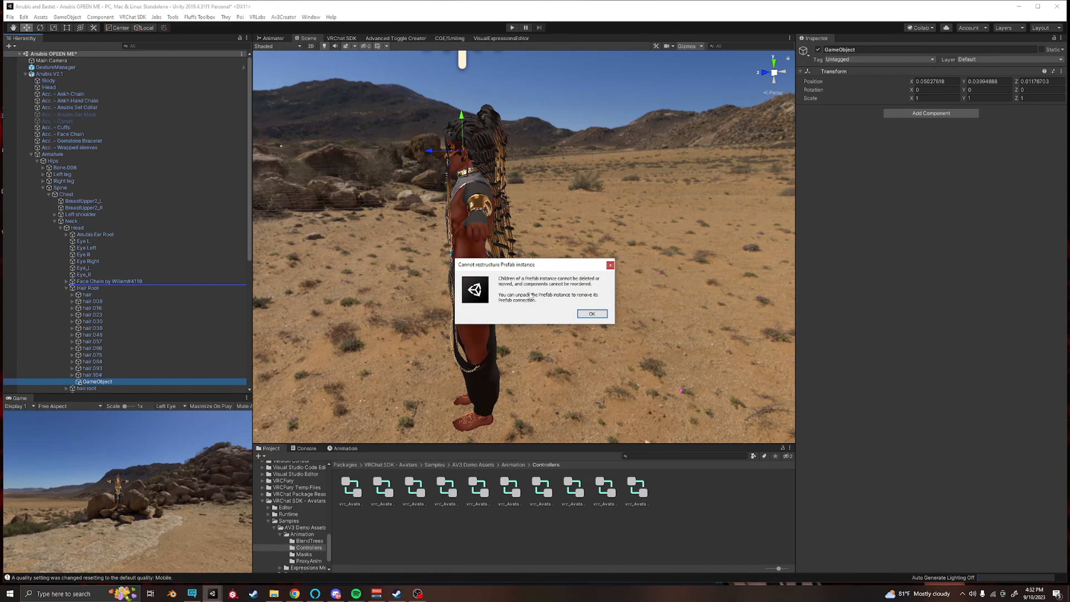
click(592, 313)
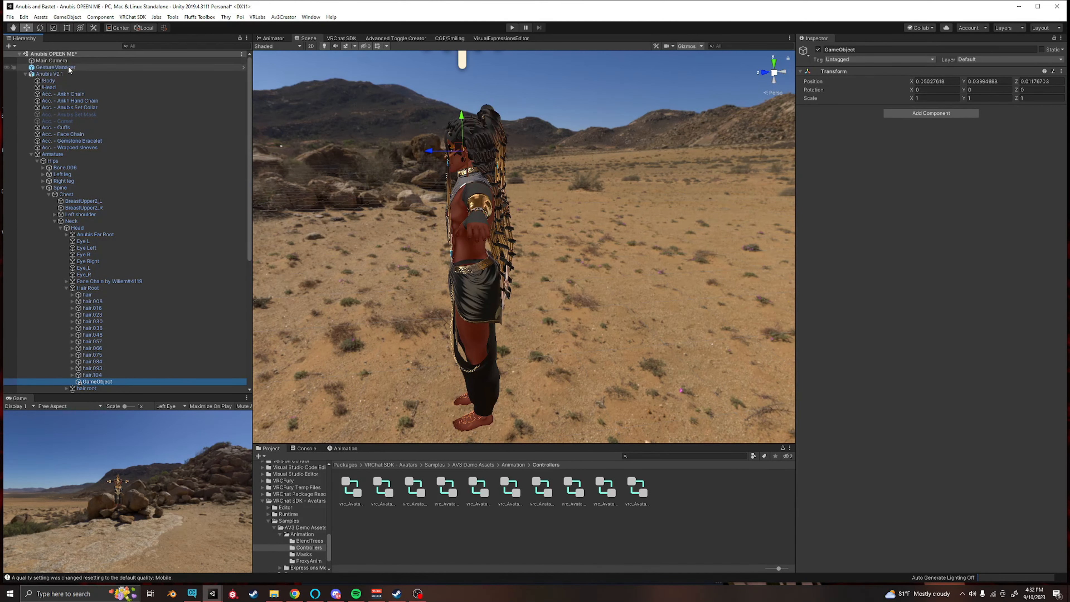
Step: Unpack the Anubis V2.1 prefab completely and move the empty GameObject directly under Head, just above Hair Root
right_click(47, 75)
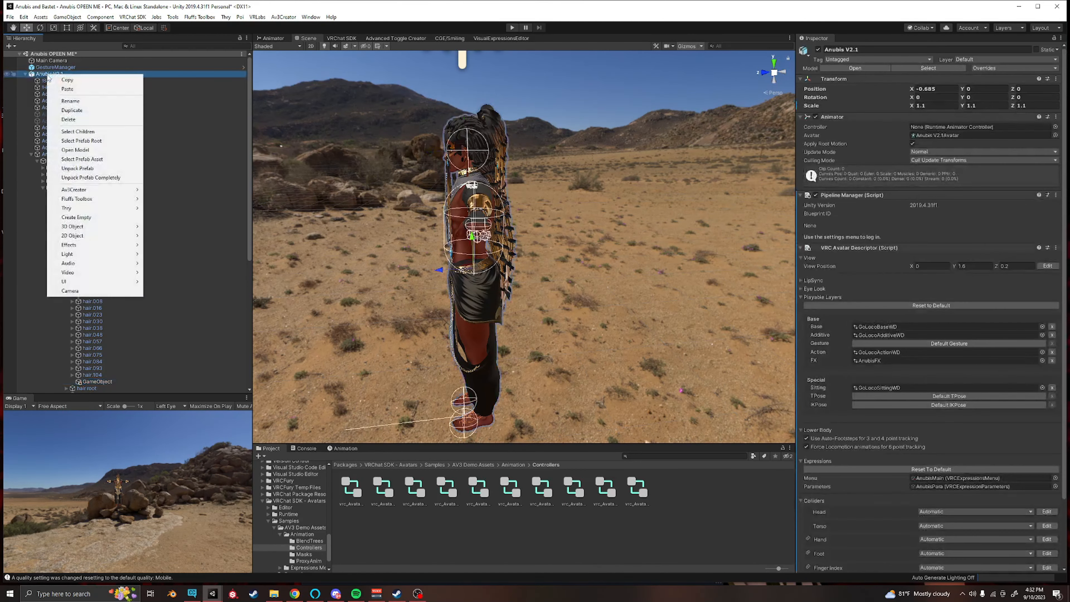
click(102, 177)
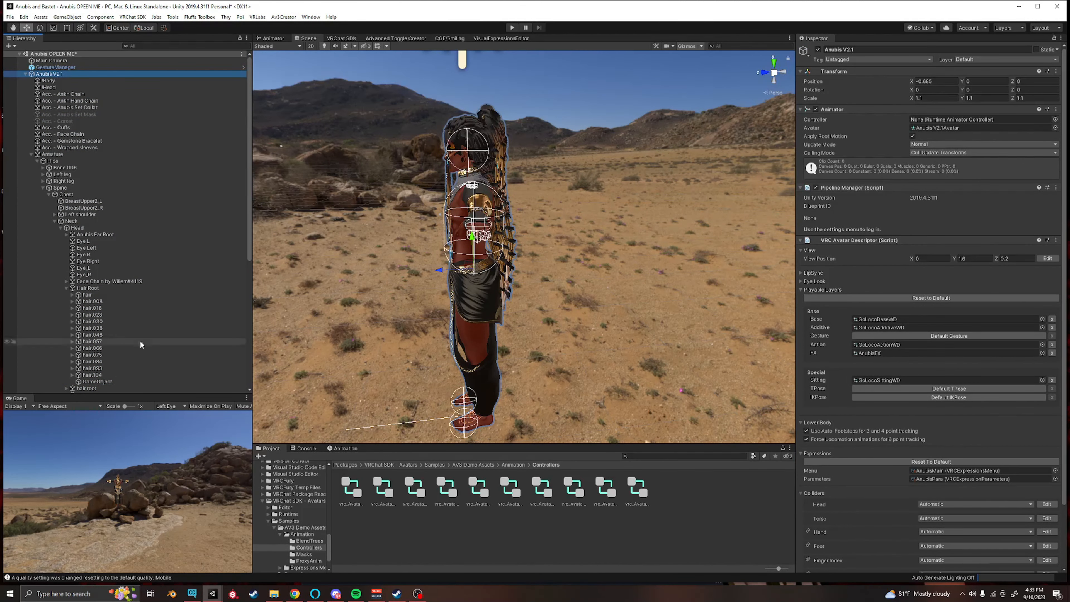
scroll(98, 295, down, 3)
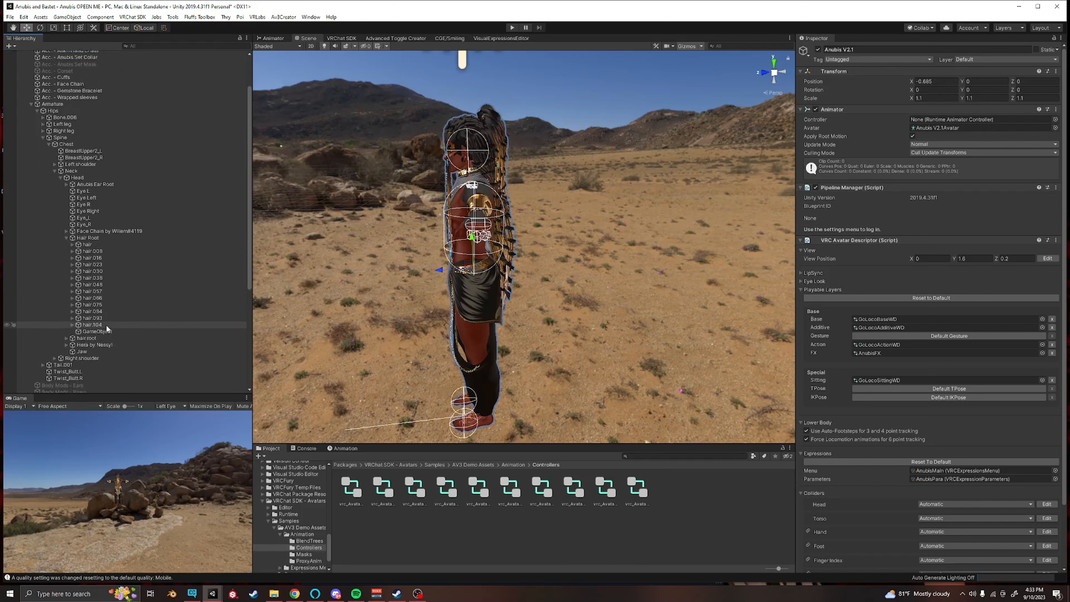
click(101, 332)
drag(100, 333, 96, 234)
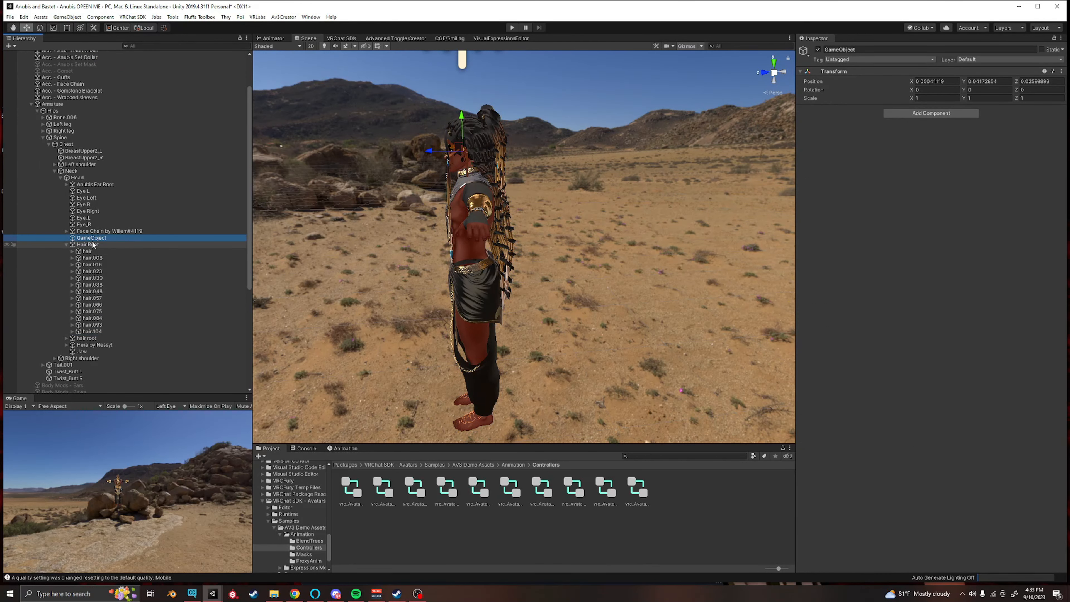
Step: Rename the empty GameObject under Head as Hair Root
click(95, 239)
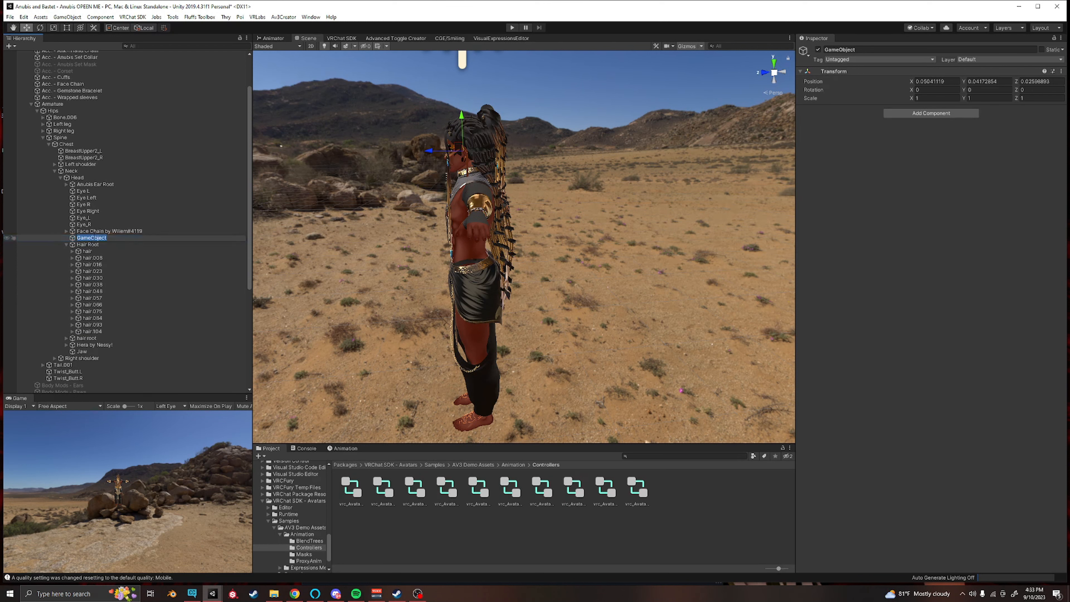
text(Hair Root)
click(88, 252)
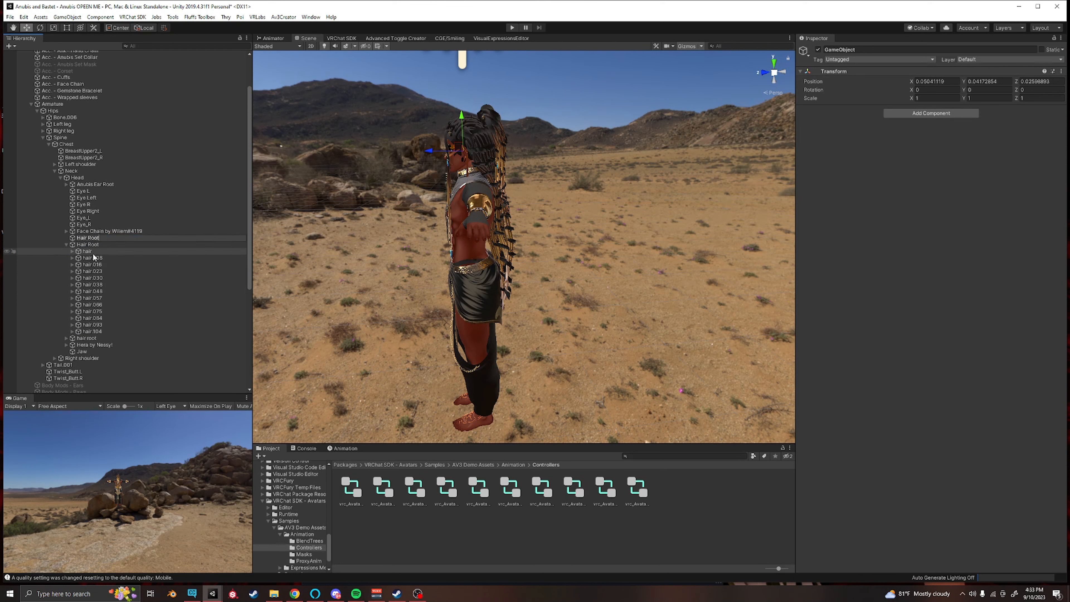
Step: Delete the empty duplicate Hair Root under Head, keeping the one that already holds the hair bones
shift+click(92, 331)
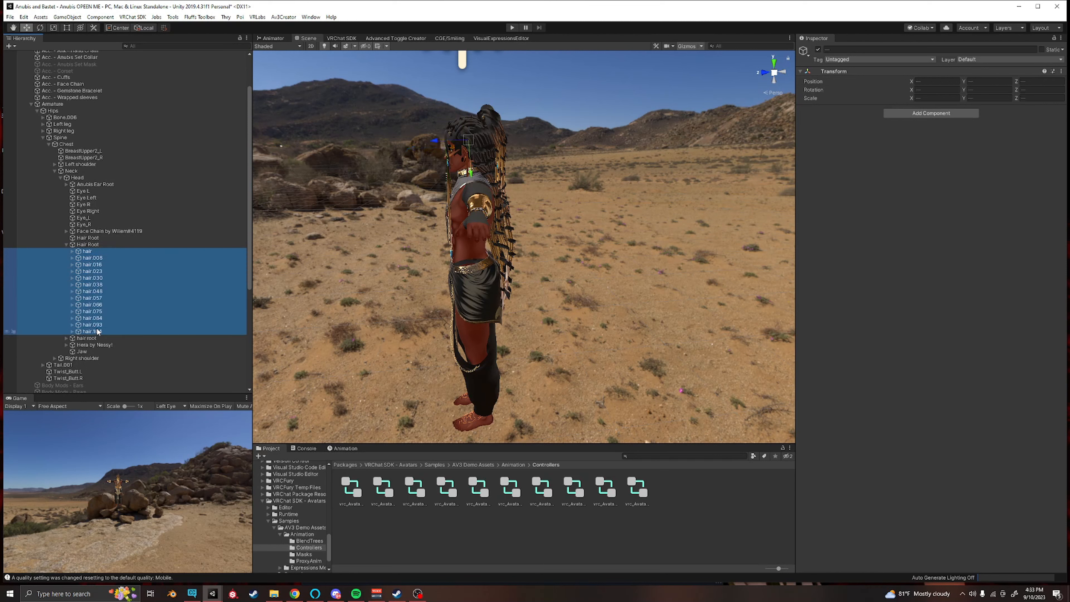
click(89, 238)
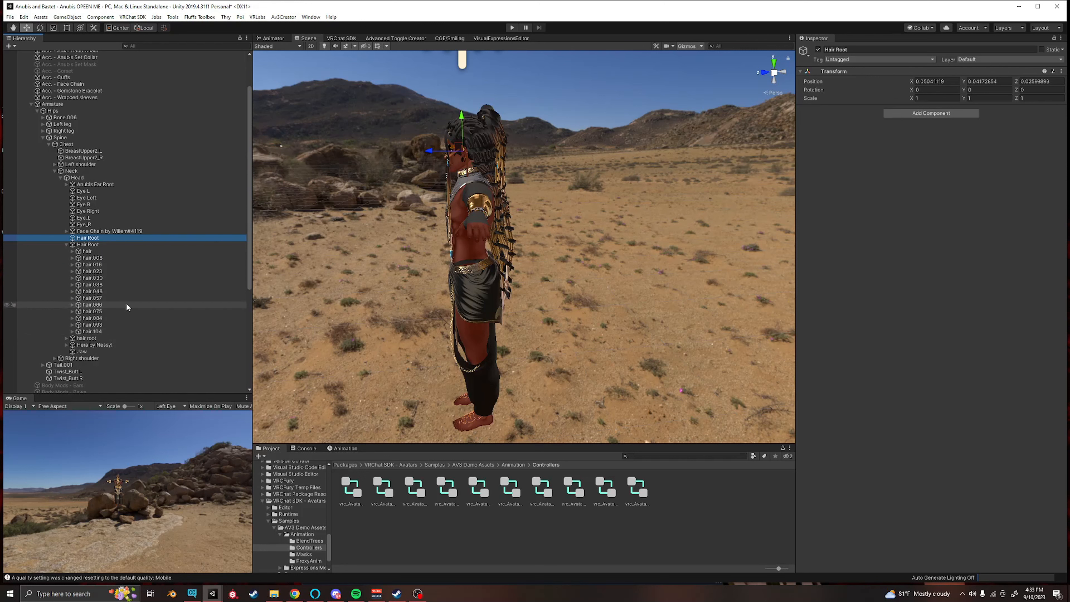
click(91, 250)
shift+click(92, 331)
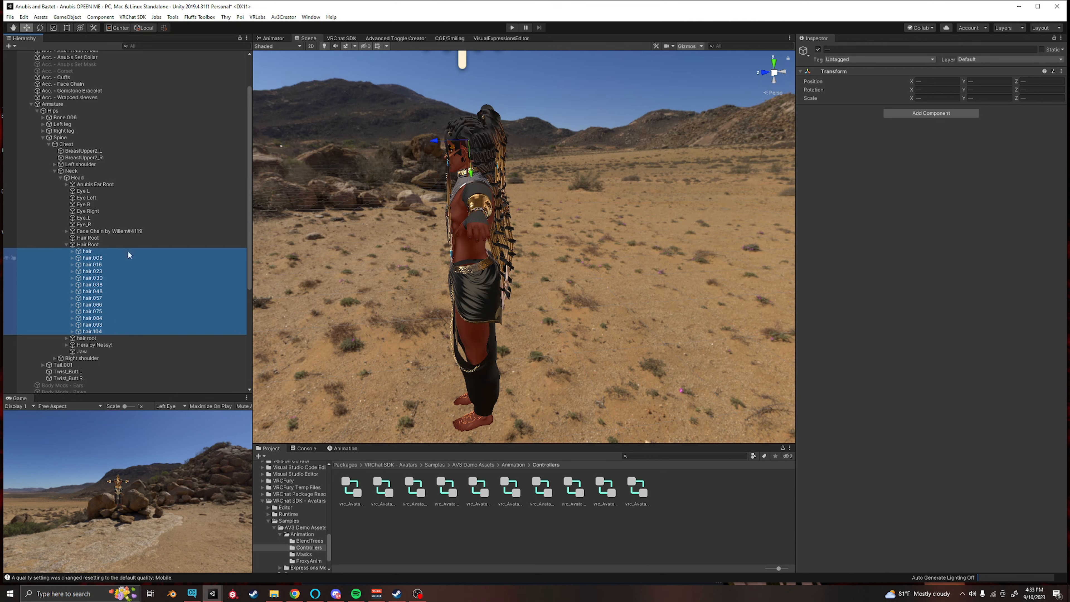
click(88, 244)
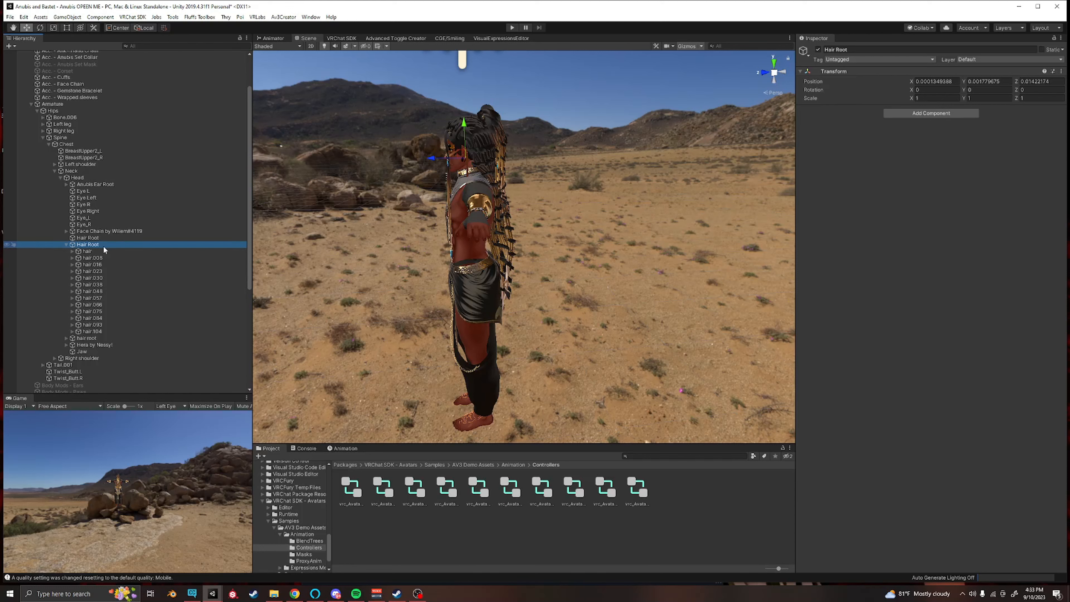
click(89, 238)
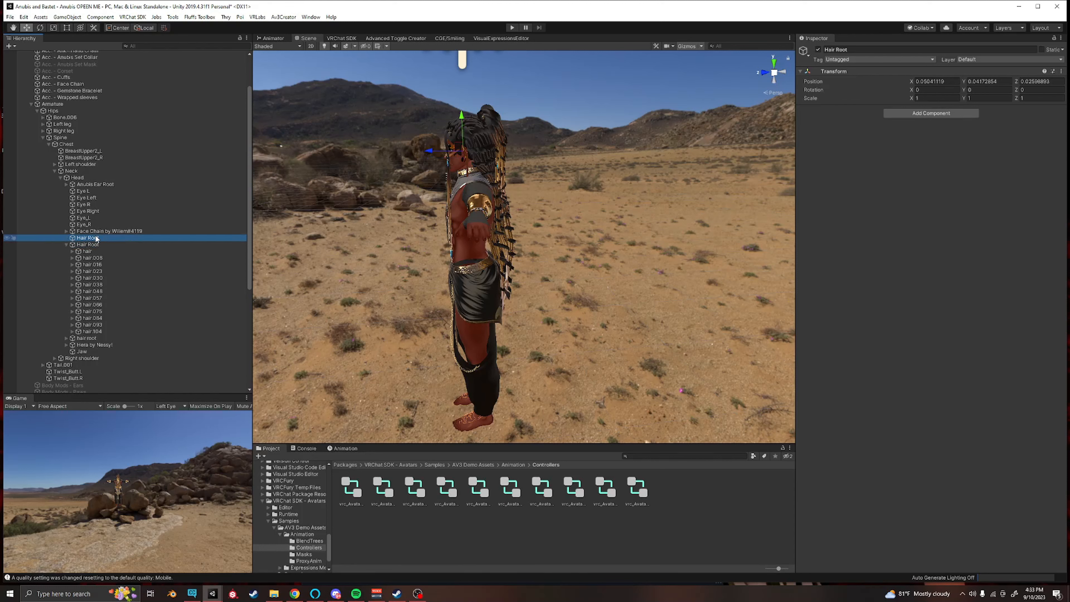
key(Delete)
Step: Add a VRC Phys Bone component to the remaining Hair Root under Head
click(92, 238)
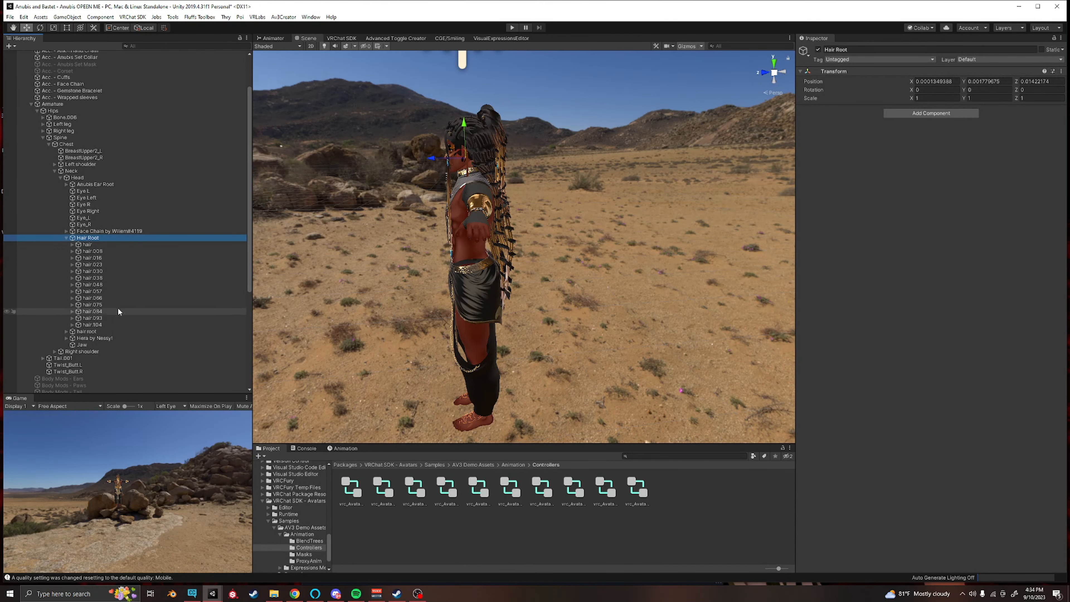
click(935, 112)
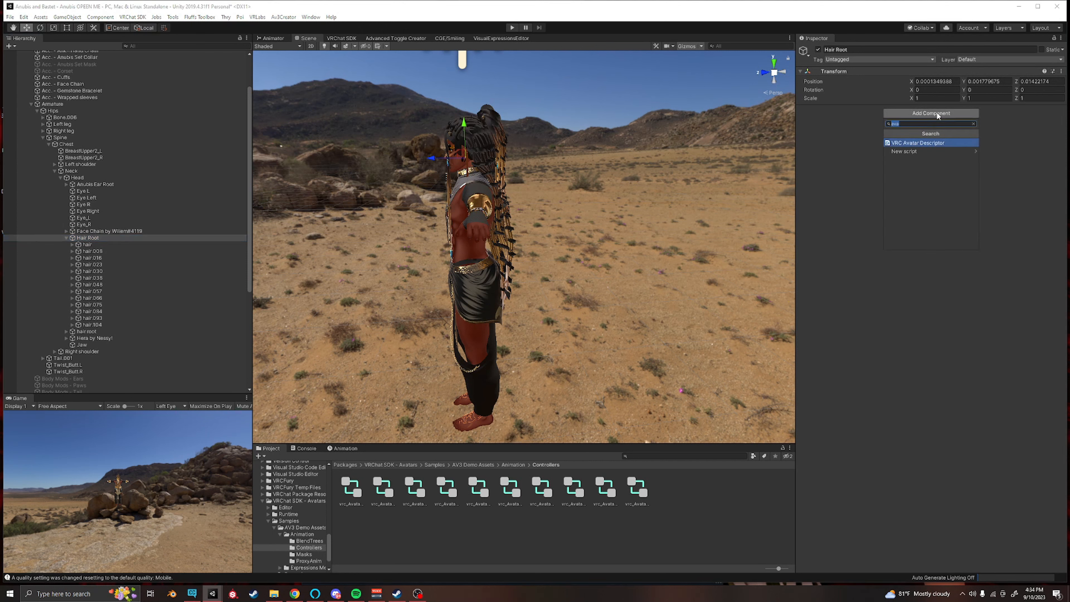
text(phys)
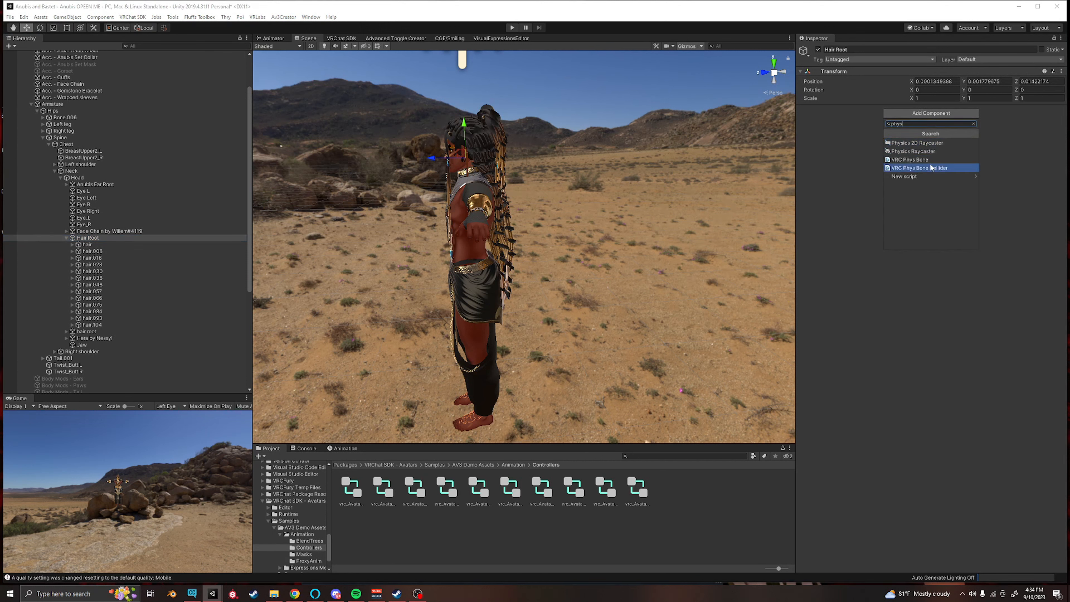
click(922, 160)
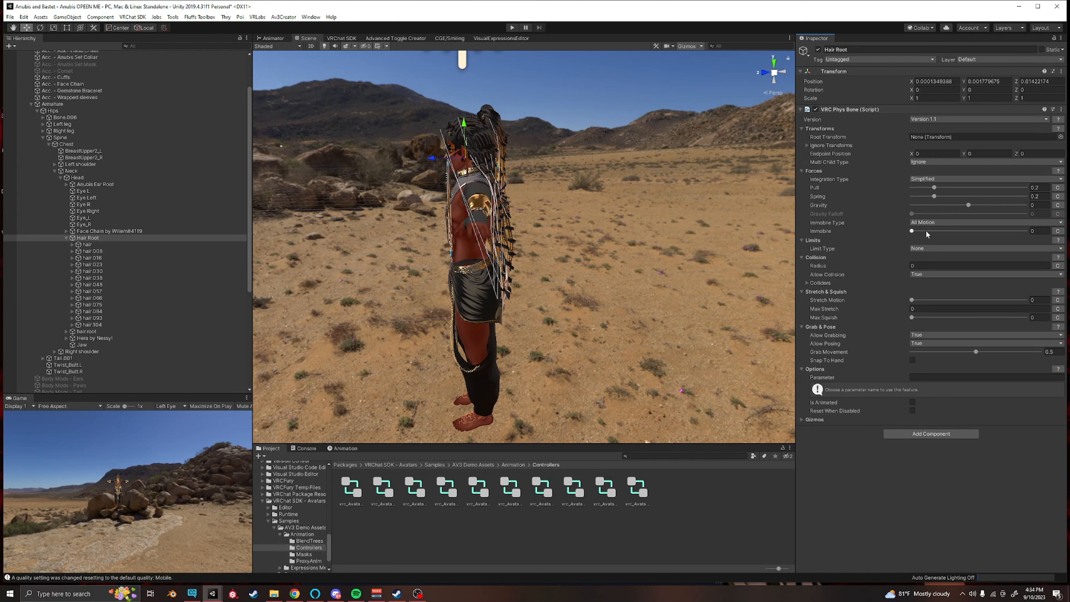
Step: Try the Angle limit type on Hair Root's Phys Bone, and return the limit type to None
click(942, 249)
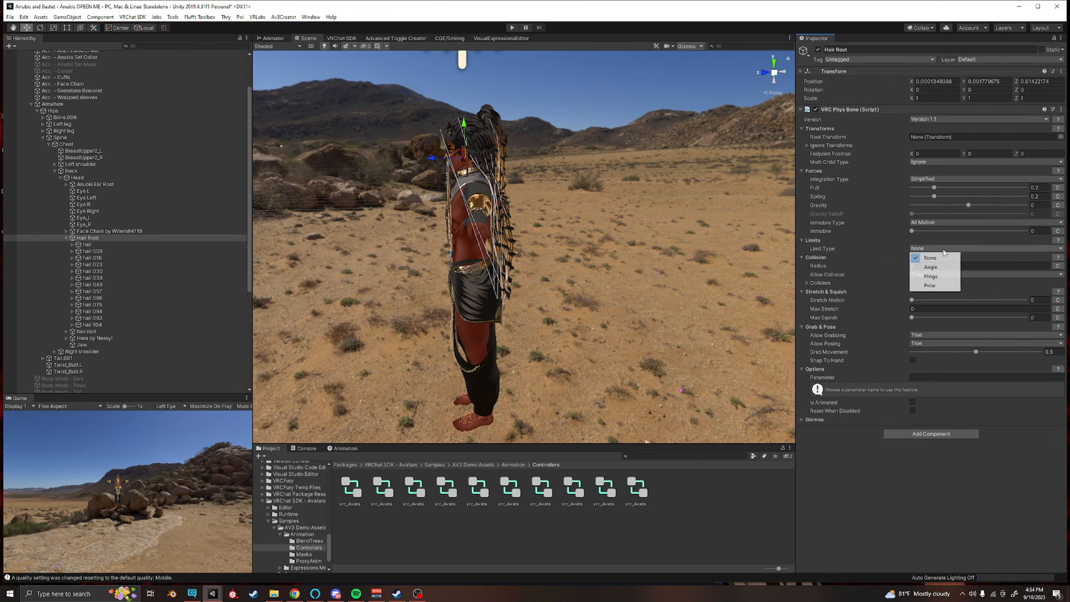
click(942, 266)
middle_drag(543, 256, 559, 242)
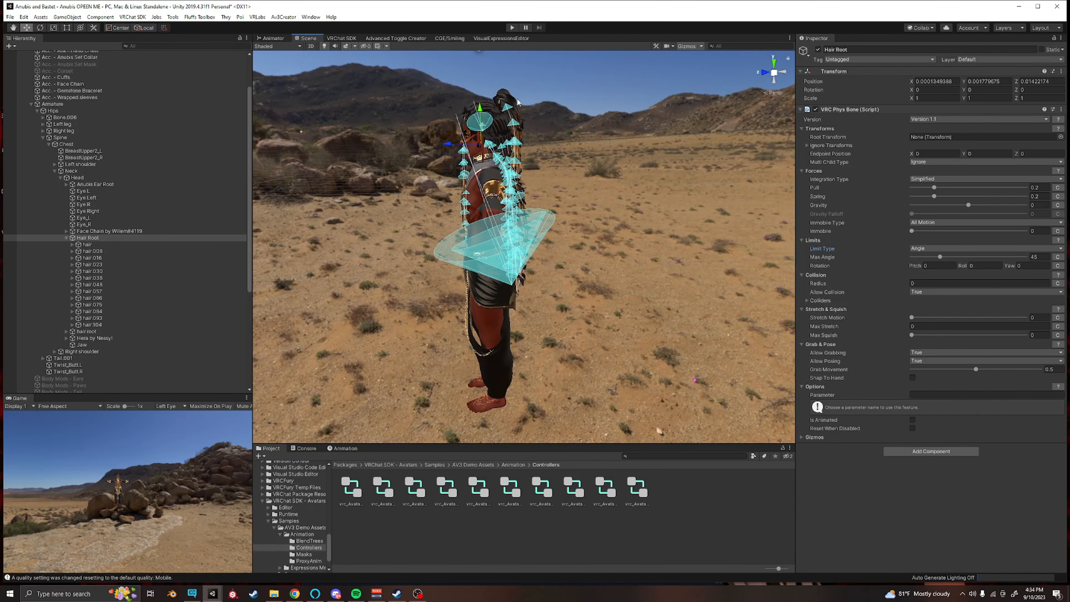
click(942, 248)
click(939, 257)
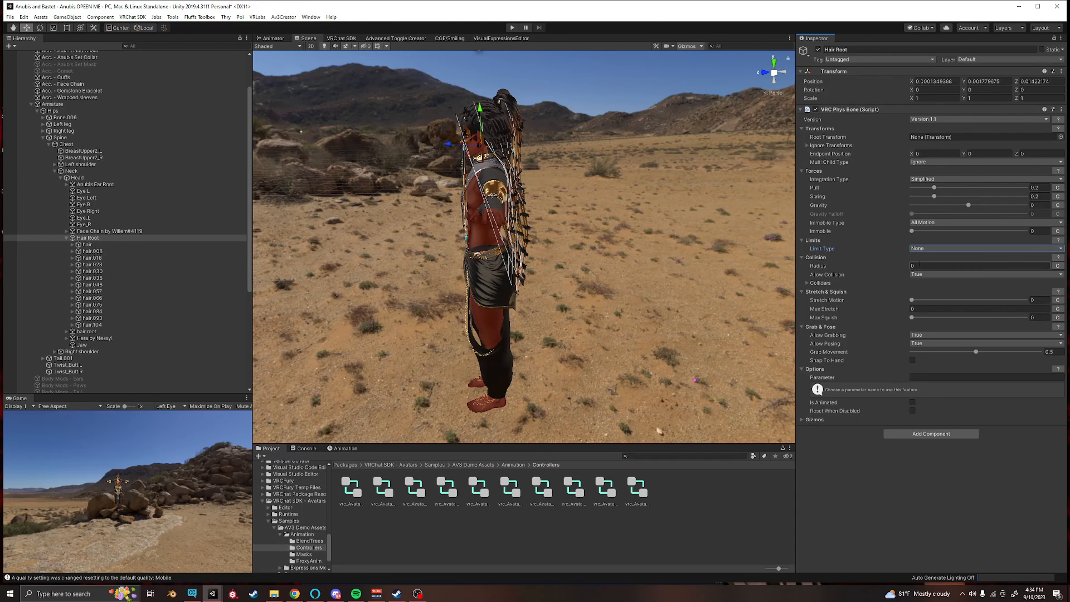
Step: Set the collision radius of Hair Root's Phys Bone to 0.02 and its Allow Posing option to False
click(921, 266)
text(0.00)
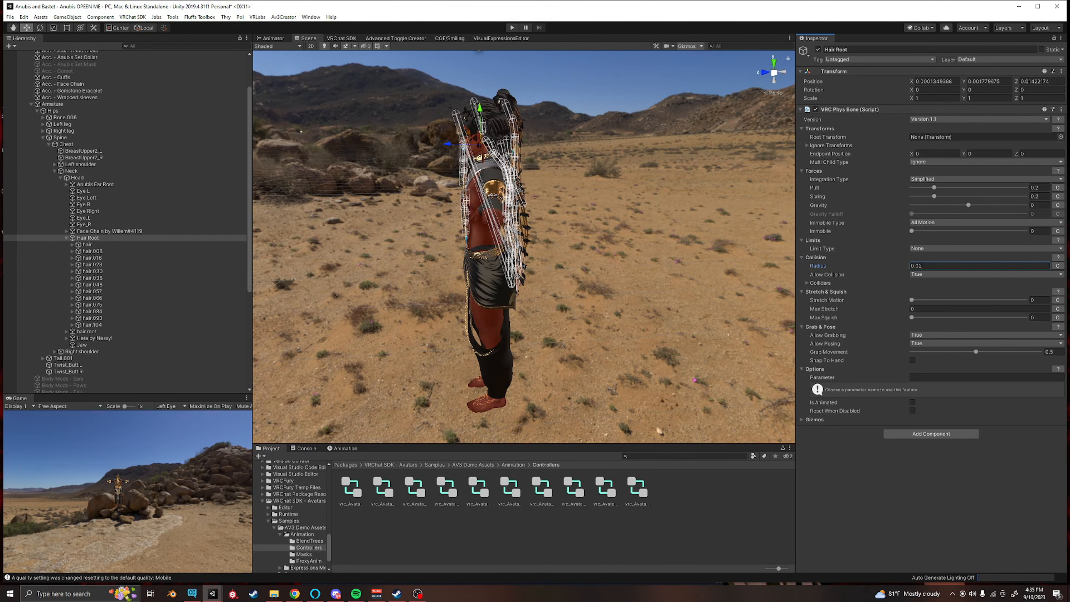
right_drag(579, 193, 686, 150)
key(w)
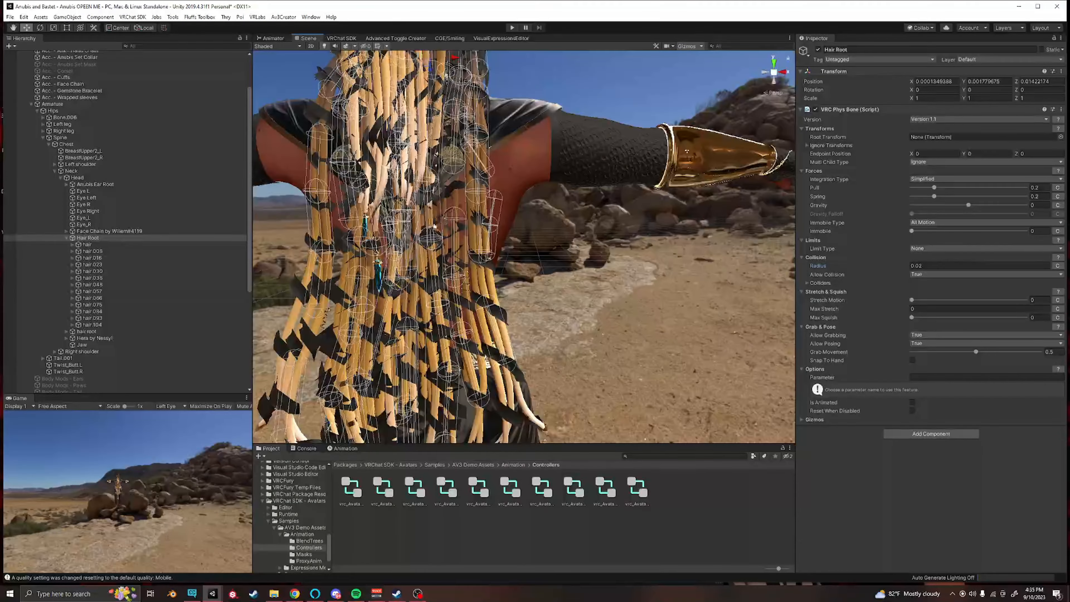
alt+drag(338, 243, 615, 327)
alt+drag(625, 265, 478, 99)
alt+drag(537, 114, 514, 128)
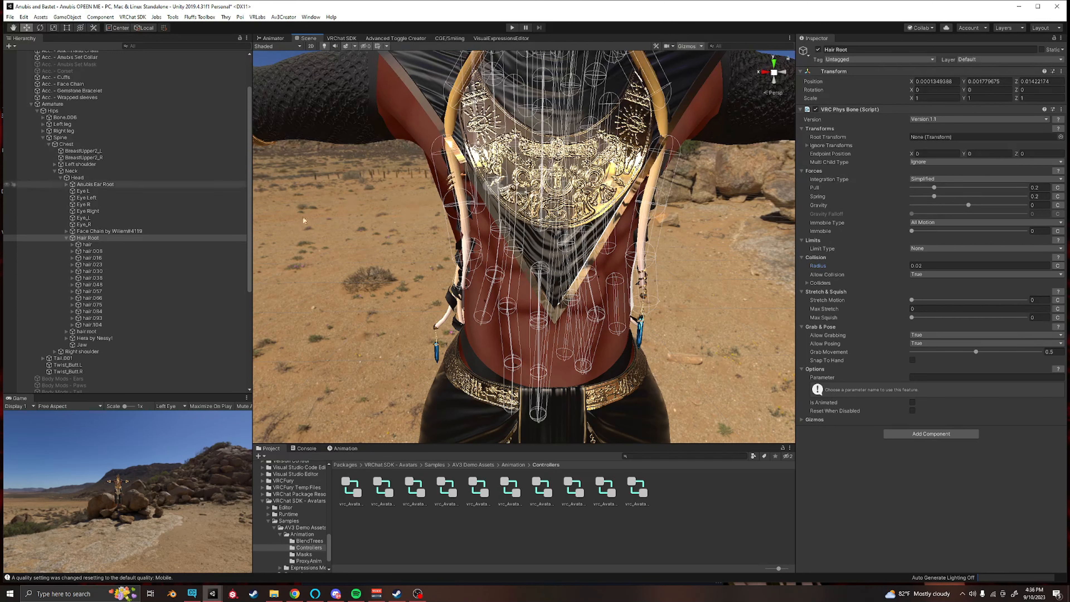
click(922, 344)
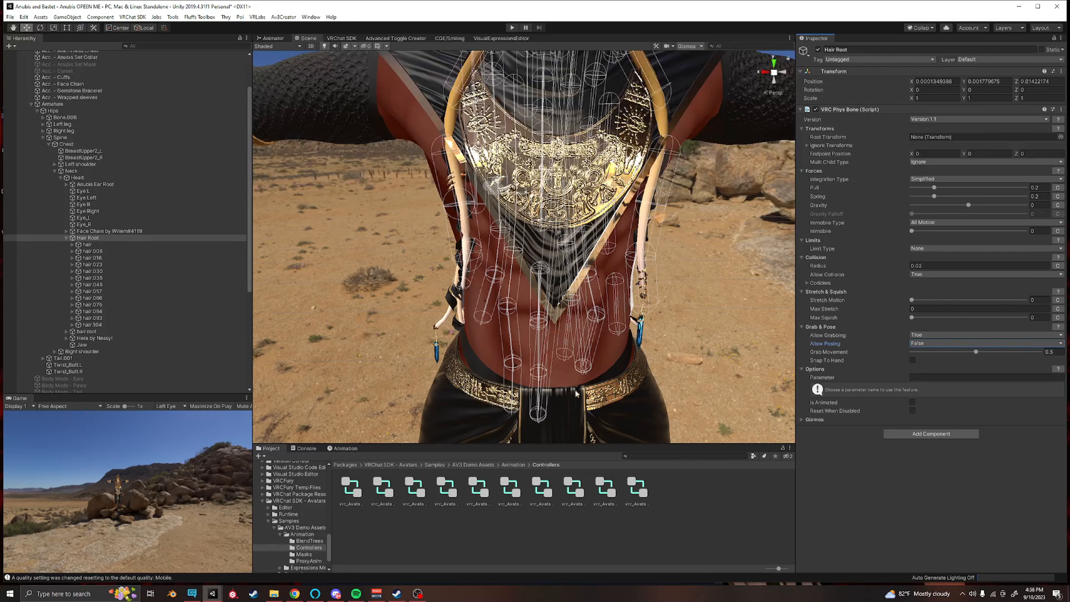
alt+drag(577, 394, 606, 398)
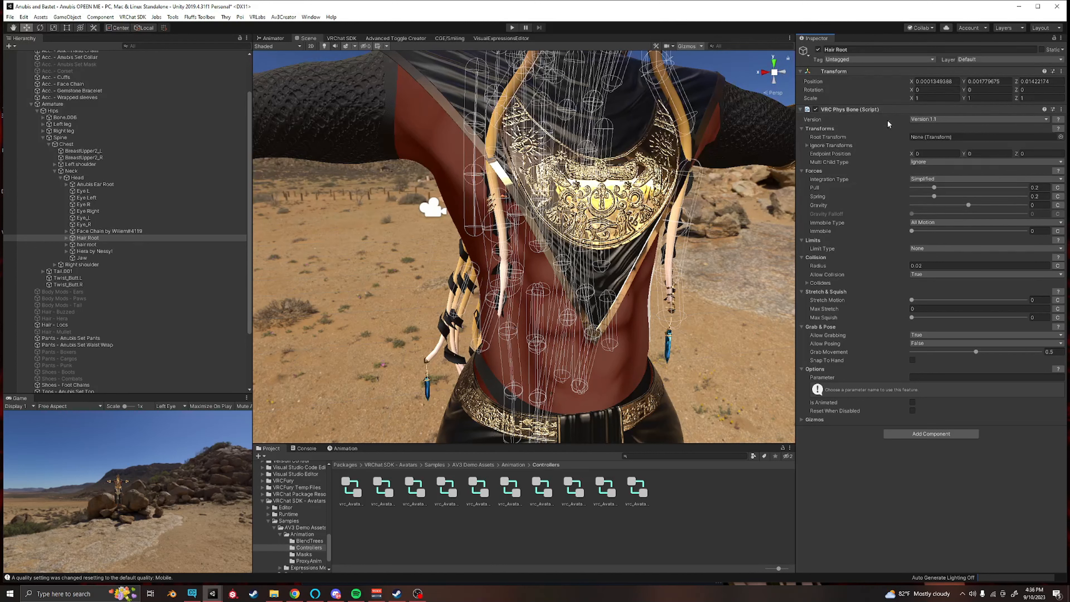
Step: Copy Hair Root's Phys Bone component and paste it as new onto both the lowercase hair root and the Hera hair object
right_click(893, 110)
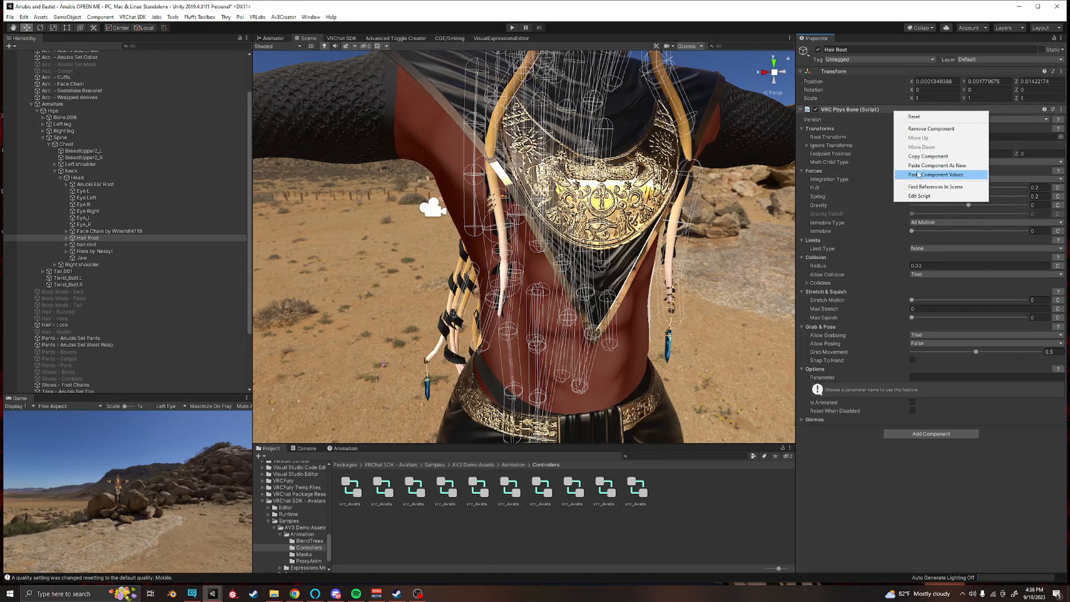
click(882, 111)
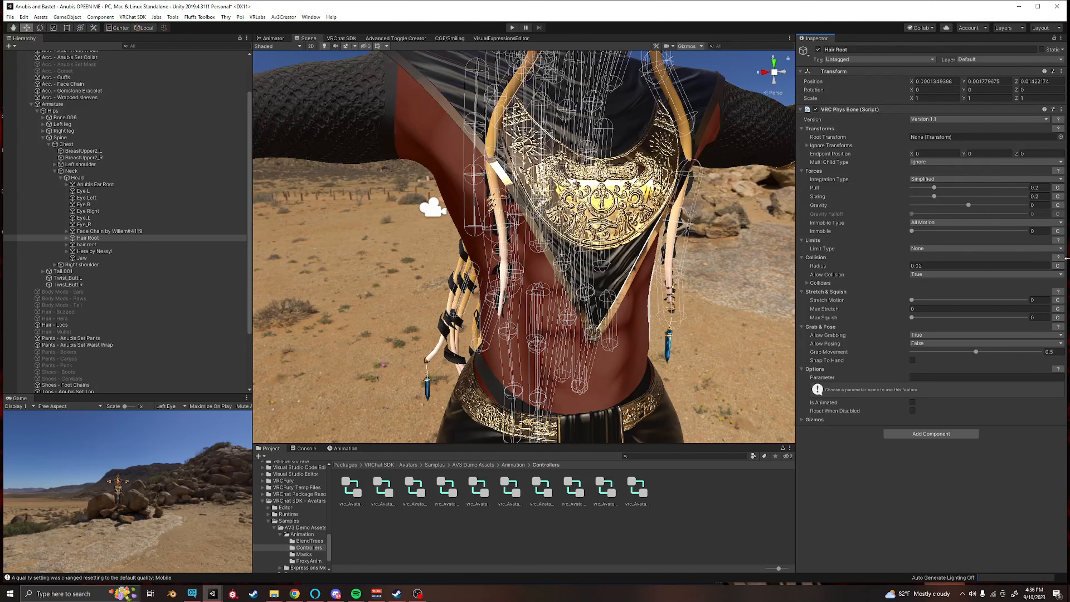
click(90, 244)
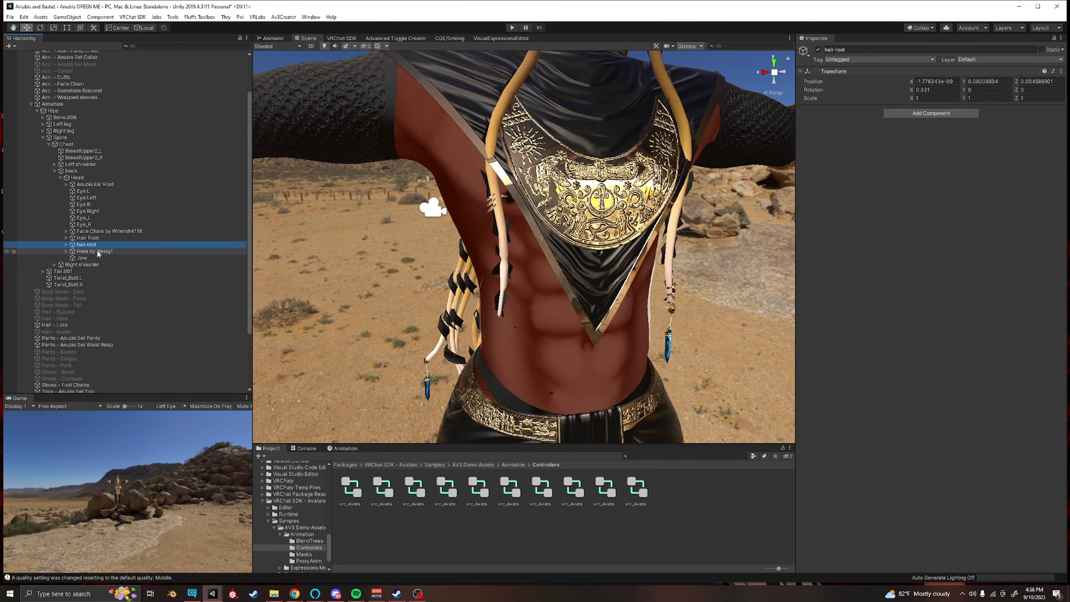
ctrl+click(97, 251)
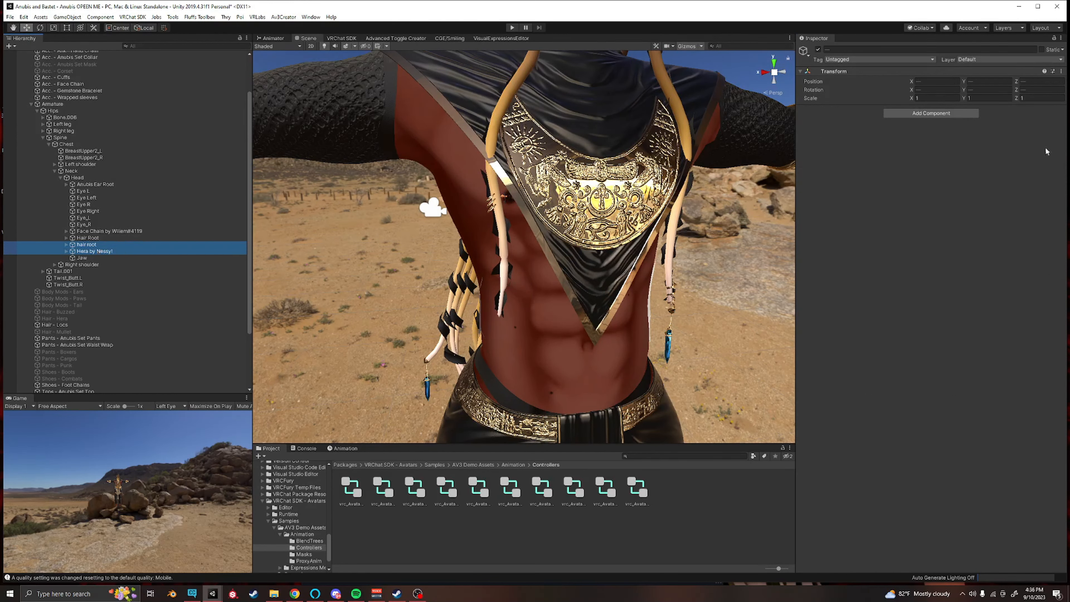
right_click(848, 74)
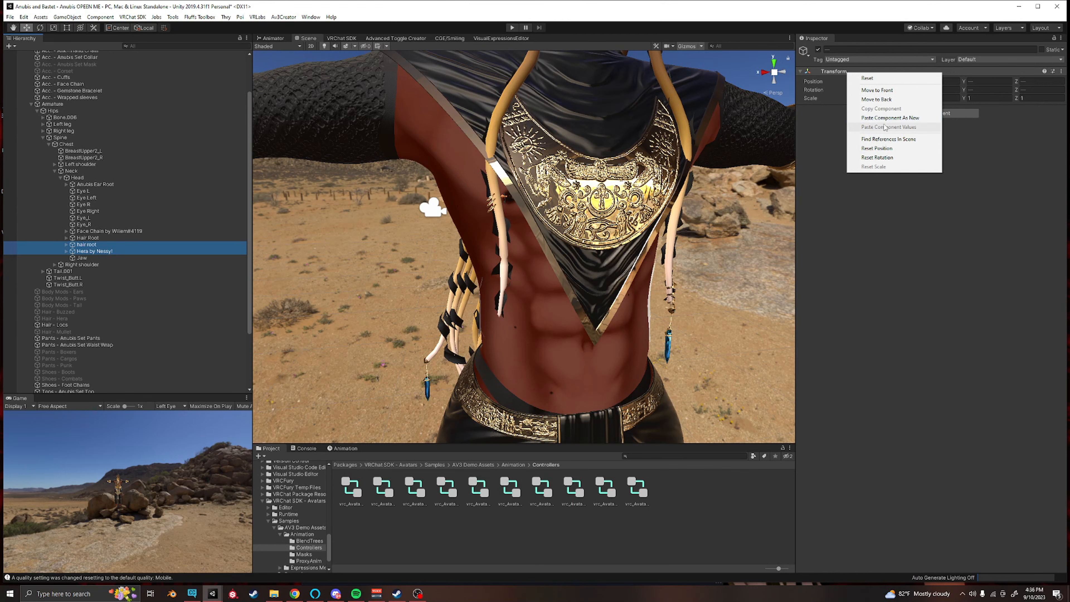
click(892, 120)
Step: Test the hair physics in Play mode with gizmos hidden by moving Anubis V2.1 sideways, and exit Play mode
scroll(479, 228, down, 6)
click(100, 75)
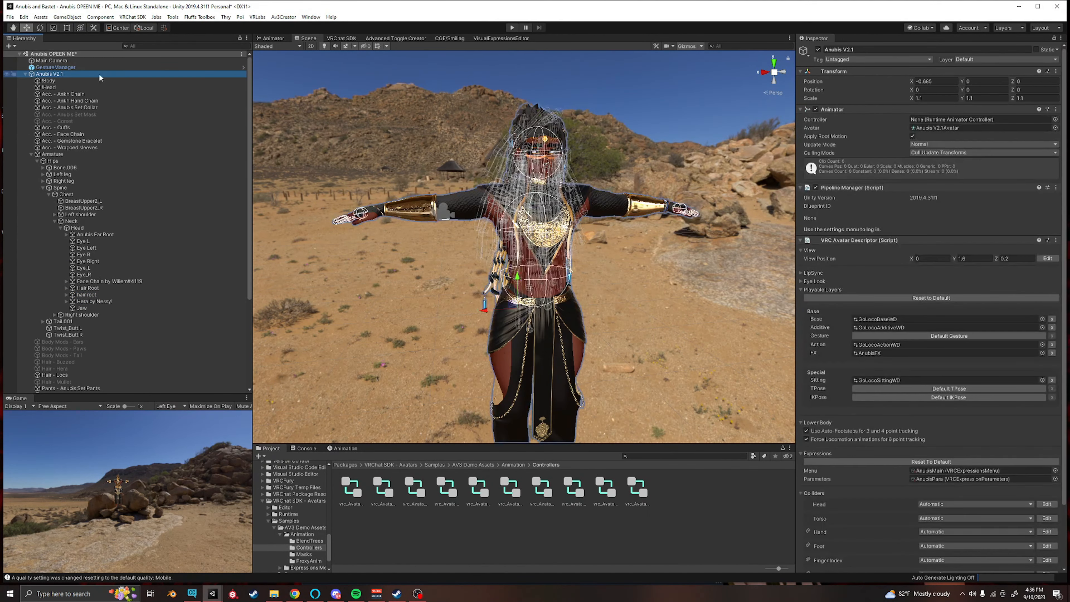
click(511, 27)
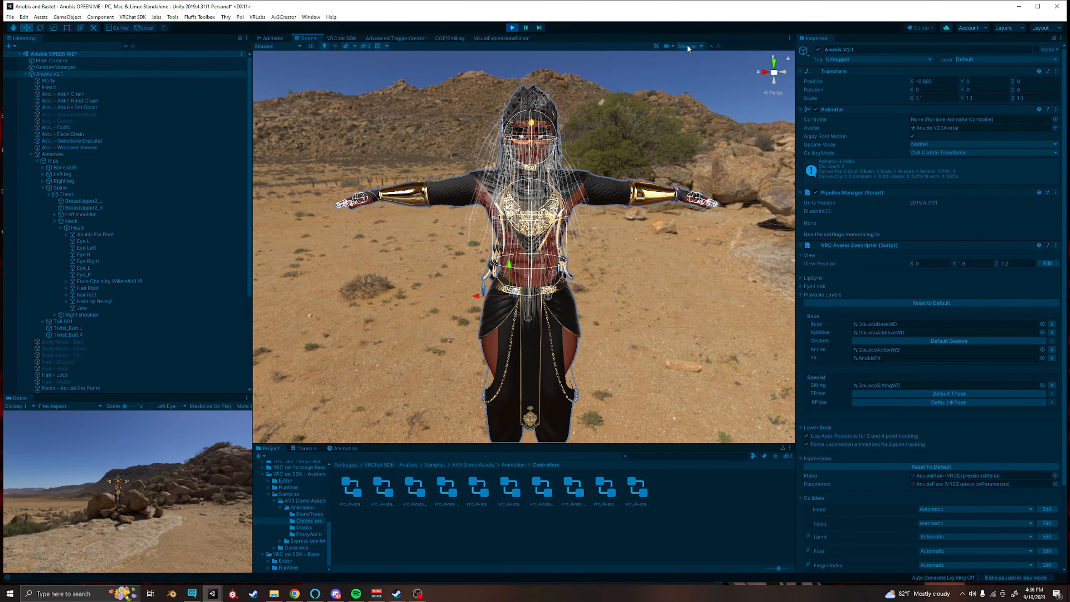
click(687, 46)
right_drag(619, 167, 593, 177)
drag(529, 274, 379, 269)
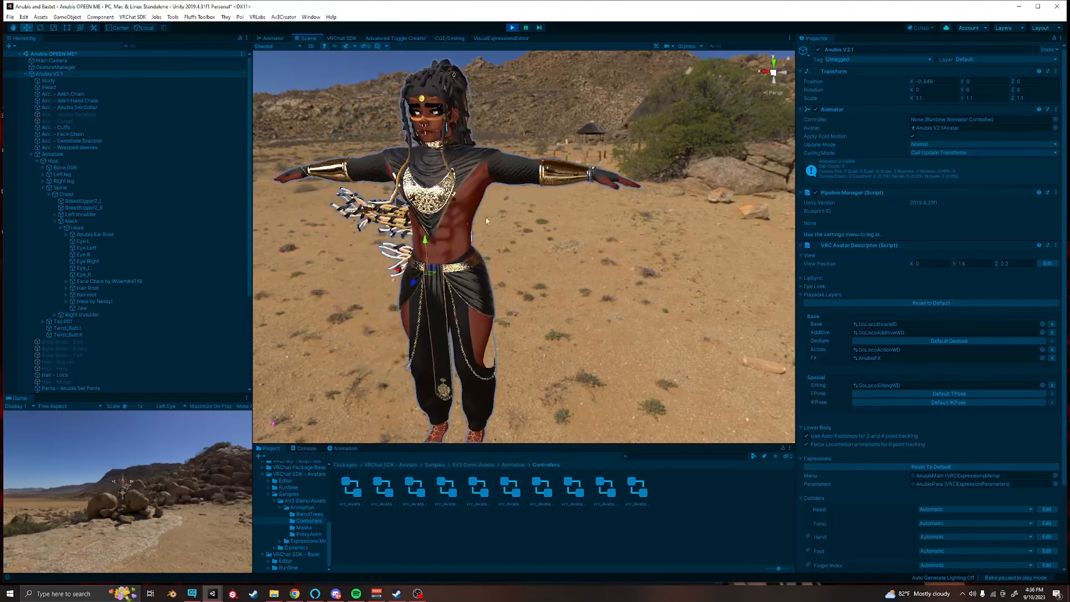
right_drag(522, 213, 495, 234)
alt+drag(494, 235, 148, 202)
scroll(148, 227, down, 5)
scroll(398, 291, down, 2)
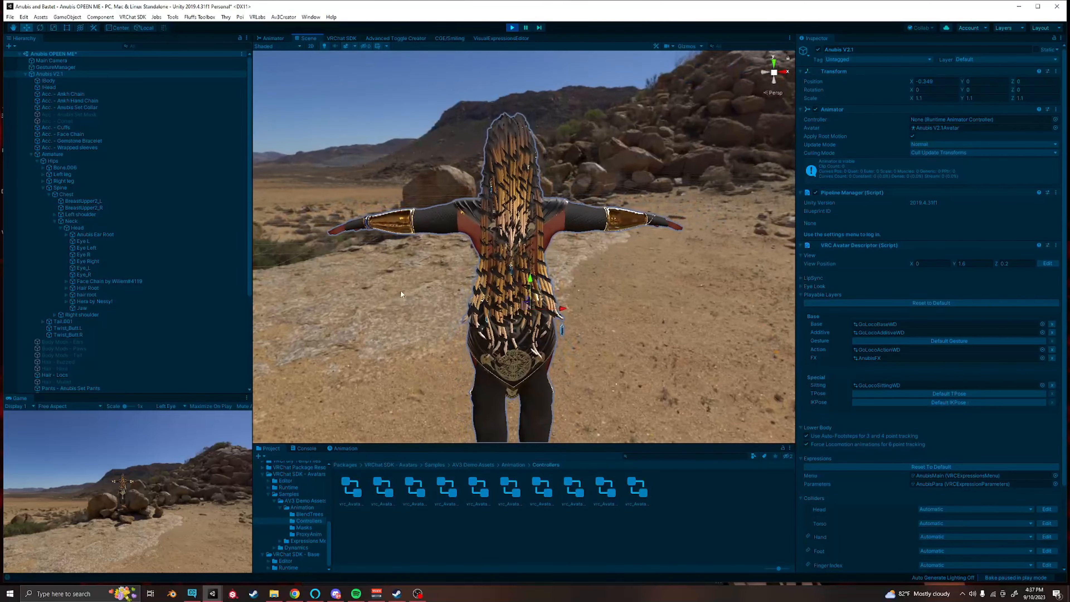
drag(559, 308, 604, 308)
key(ctrl+p)
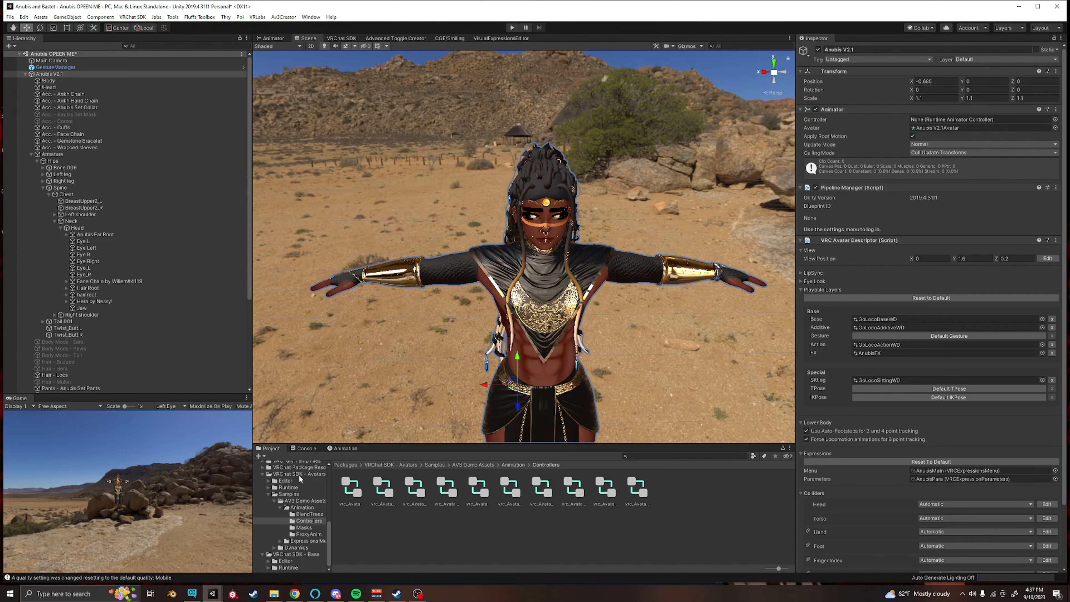
Step: View the project's Packages folder and the VRChat SDK account sign-in form, and return to the scene view
scroll(298, 474, up, 10)
click(284, 503)
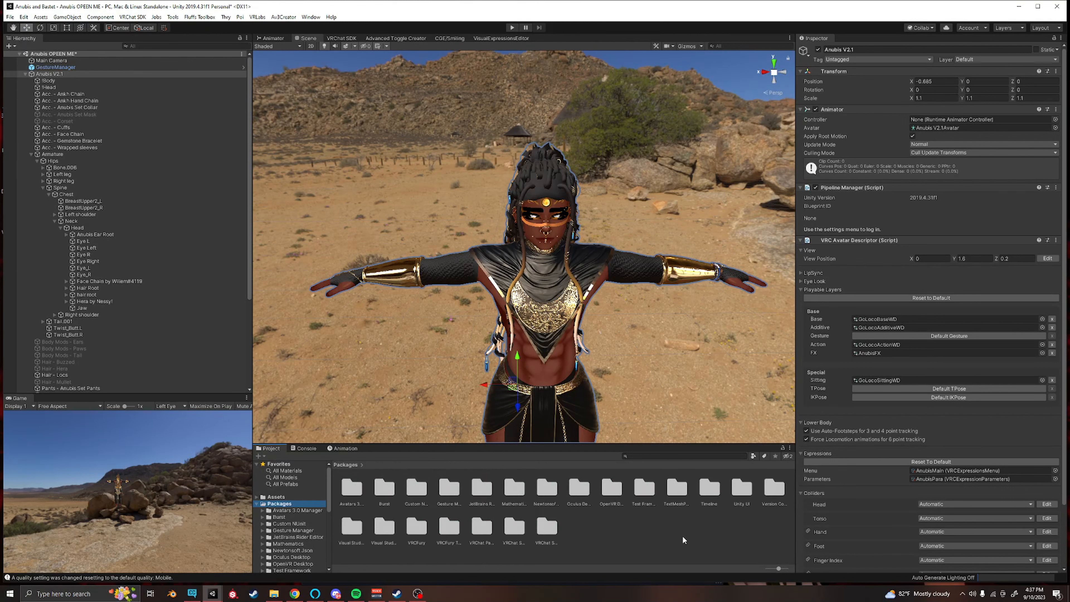
click(336, 39)
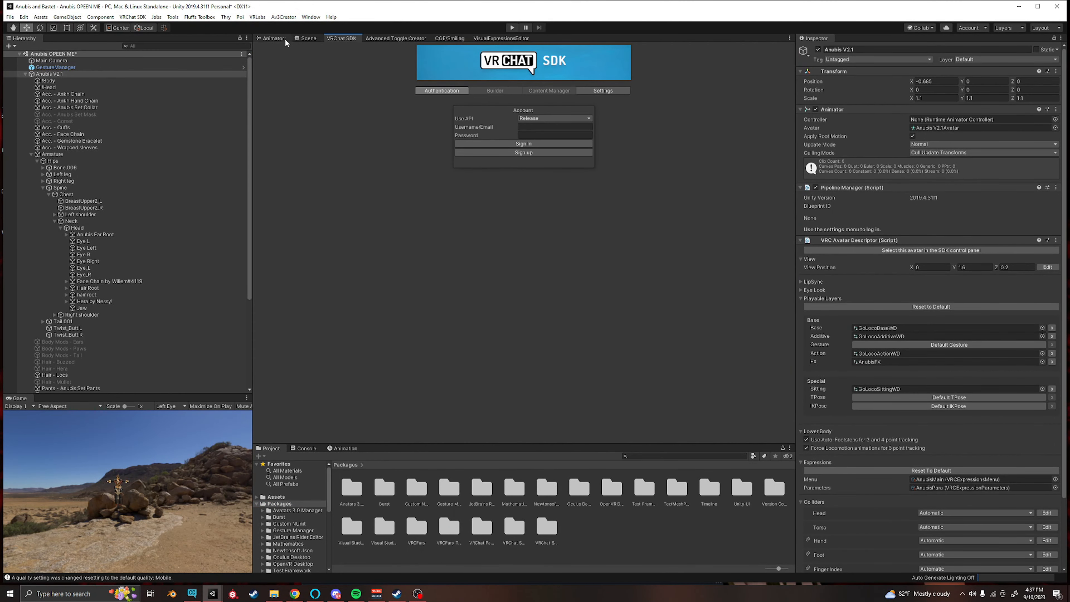
click(307, 39)
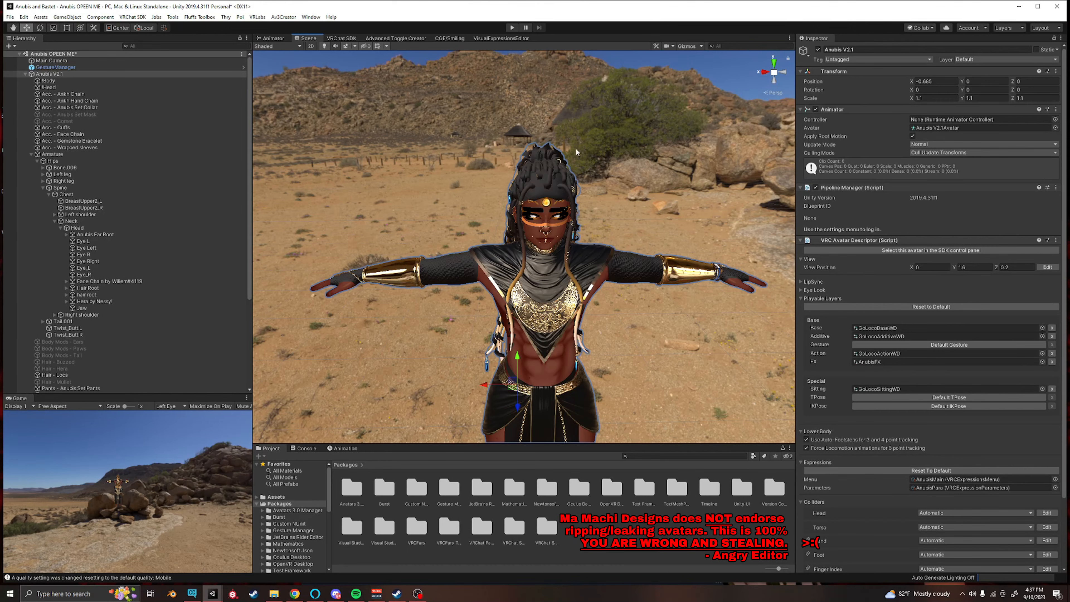
mouse_move(592, 119)
right_down()
mouse_move(620, 227)
mouse_move(597, 122)
mouse_move(611, 152)
mouse_move(591, 113)
right_up()
key(w)
key(s)
key(w)
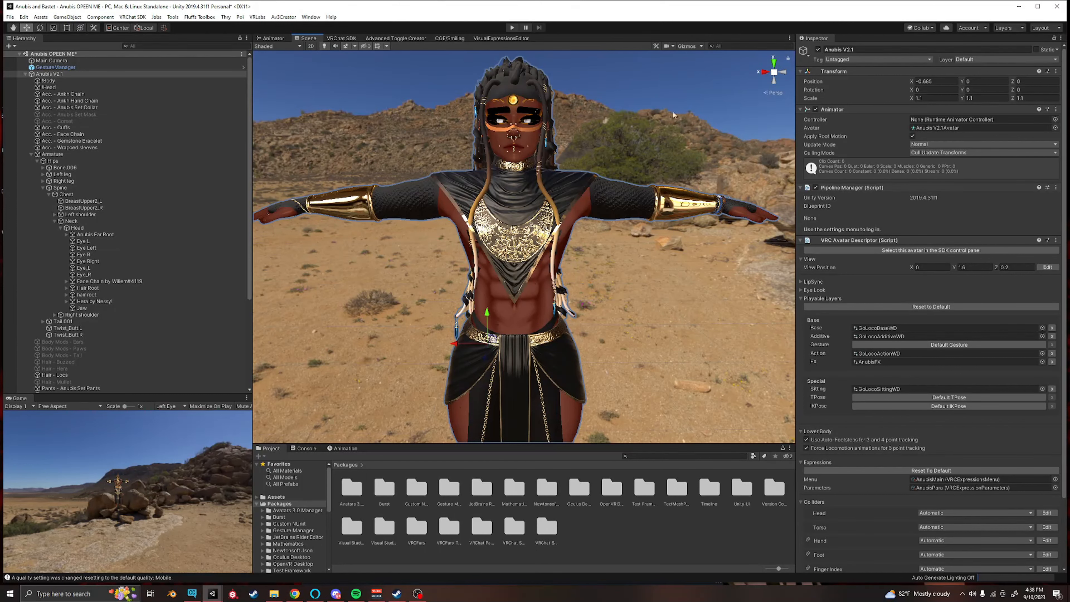
Step: Start a package export of the whole Assets folder and collapse the subfolders of !MODELS in the export list
click(278, 497)
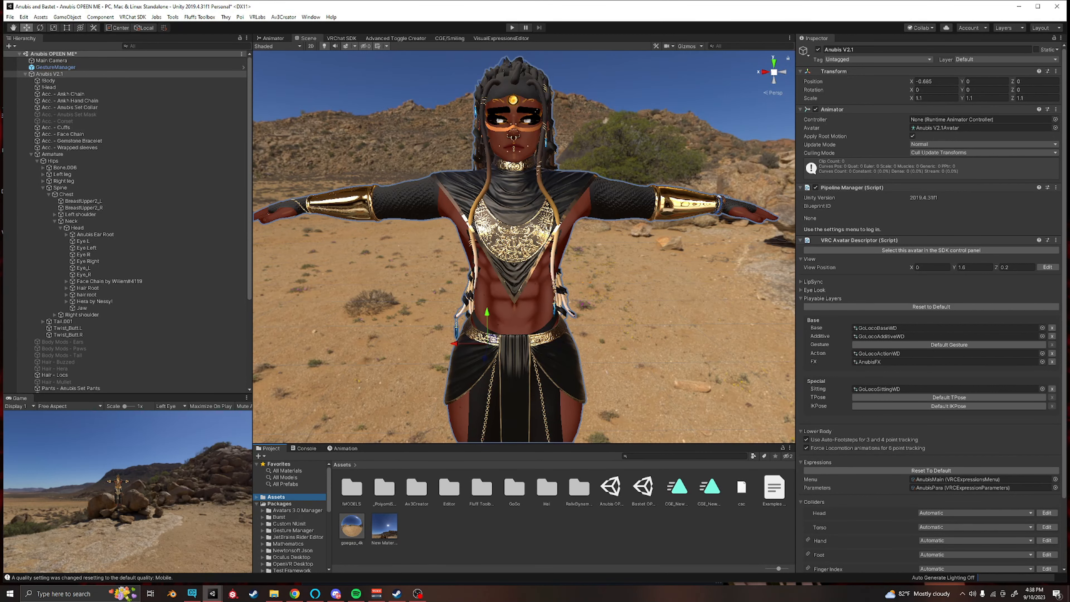
right_click(438, 535)
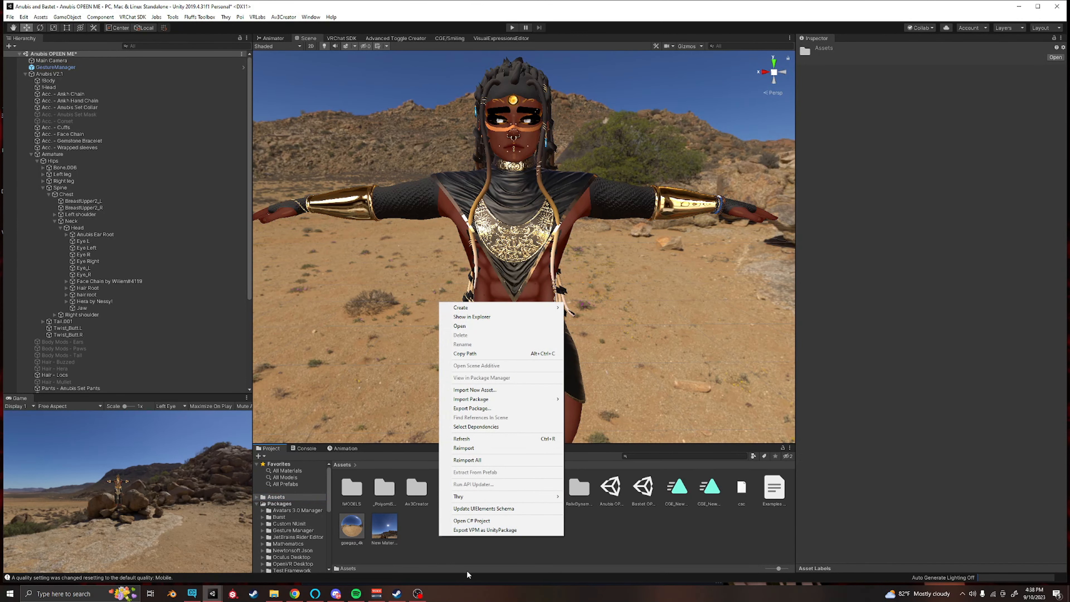
click(494, 409)
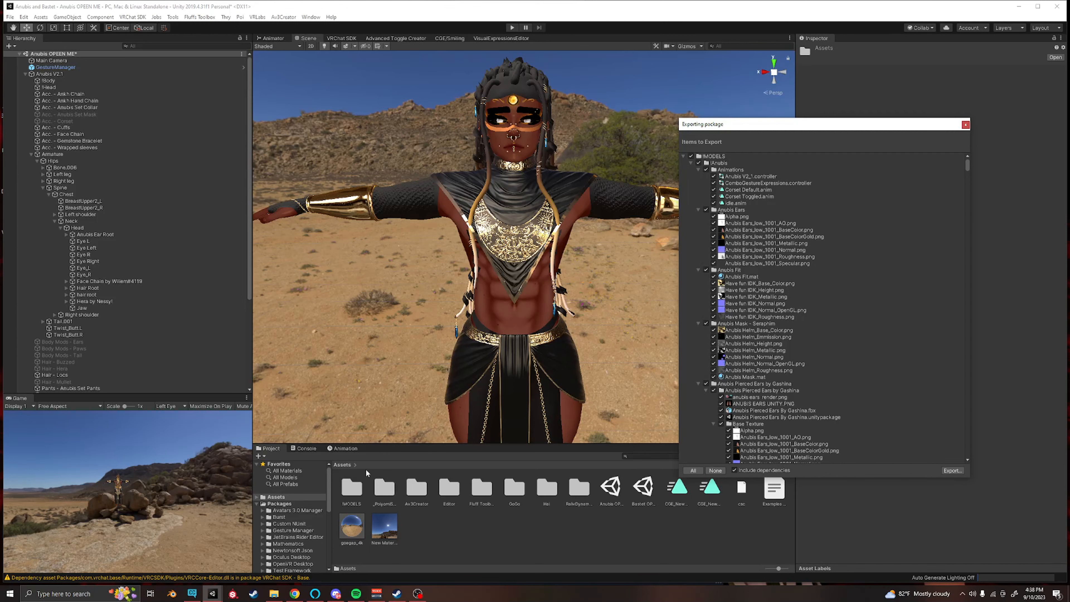
click(690, 163)
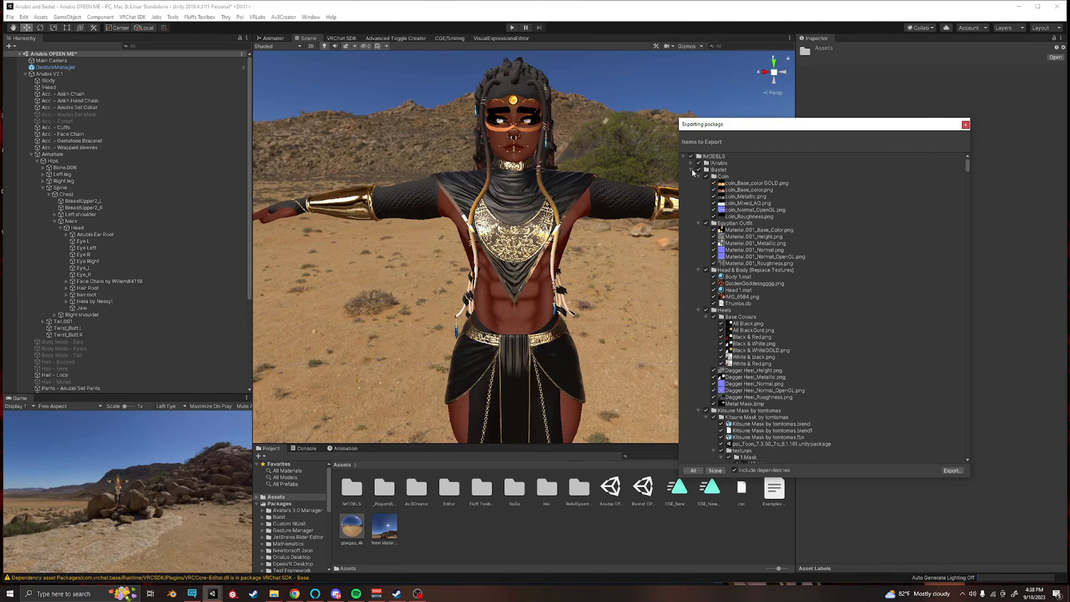
click(690, 170)
click(690, 176)
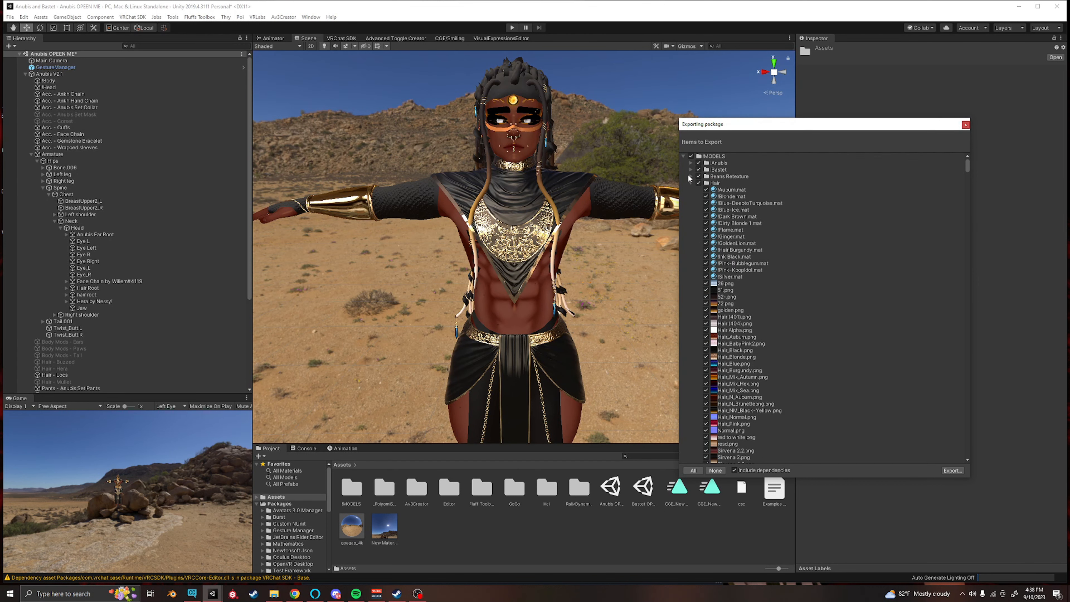
click(691, 183)
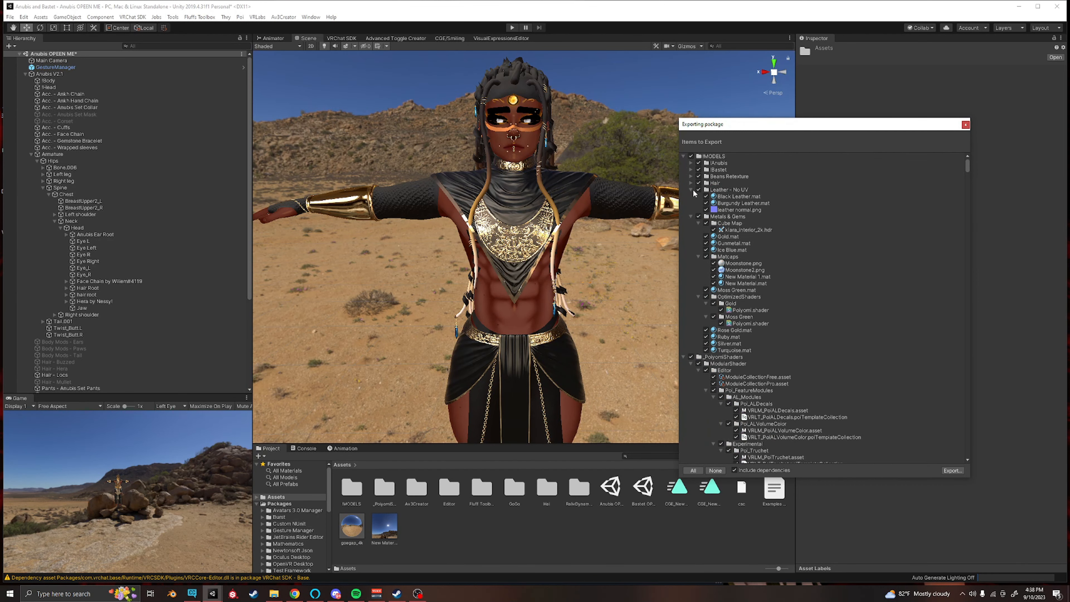
click(692, 190)
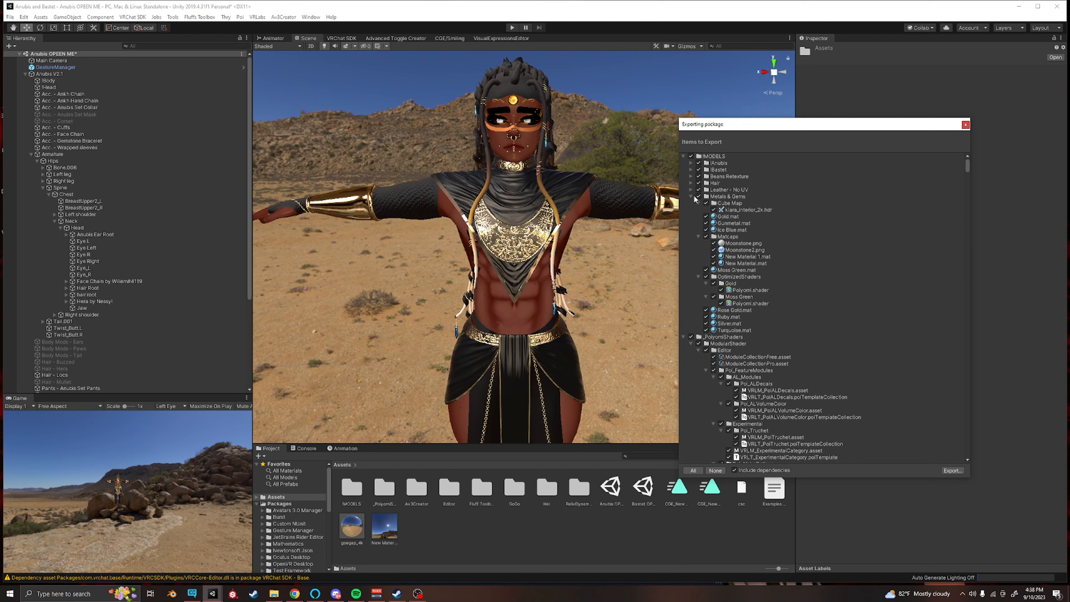
click(692, 196)
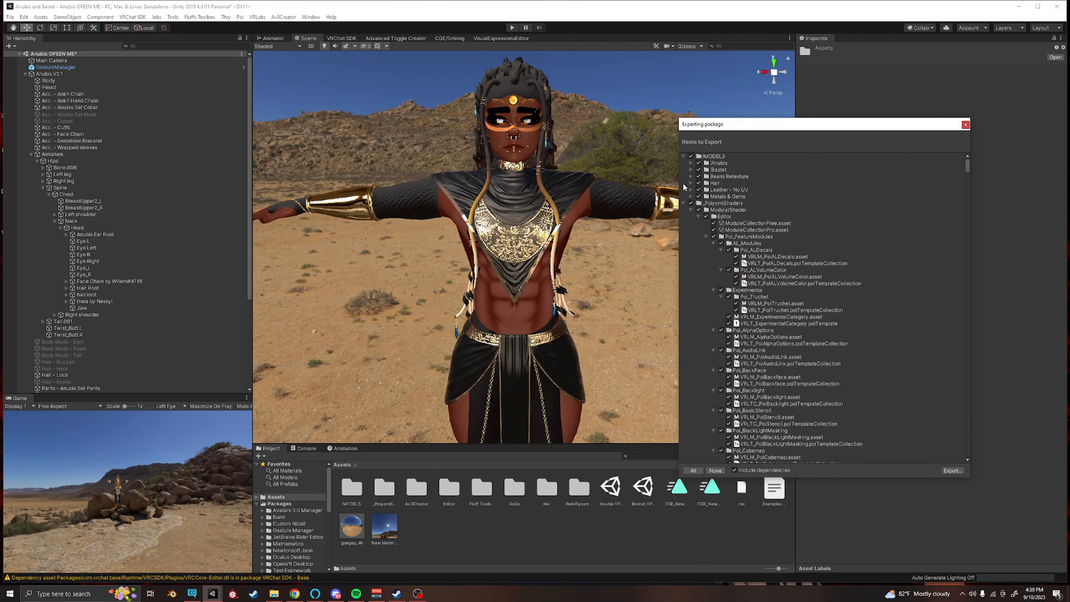
Step: Exclude the _PoiyomiShaders, Av3Creator, Editor and Fluff Toolbox folders from the package export
click(691, 204)
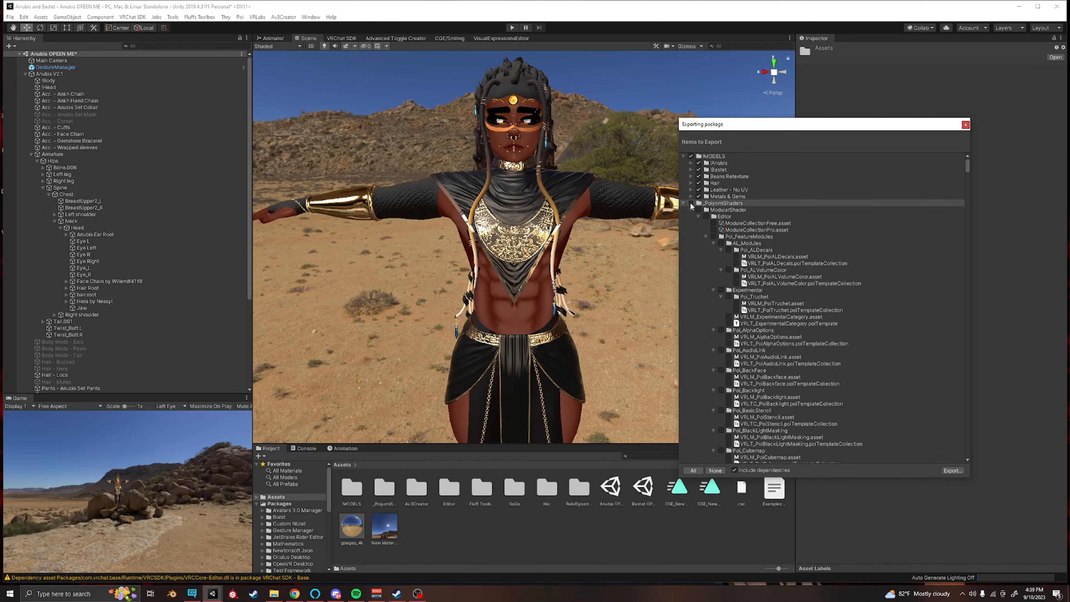
click(684, 204)
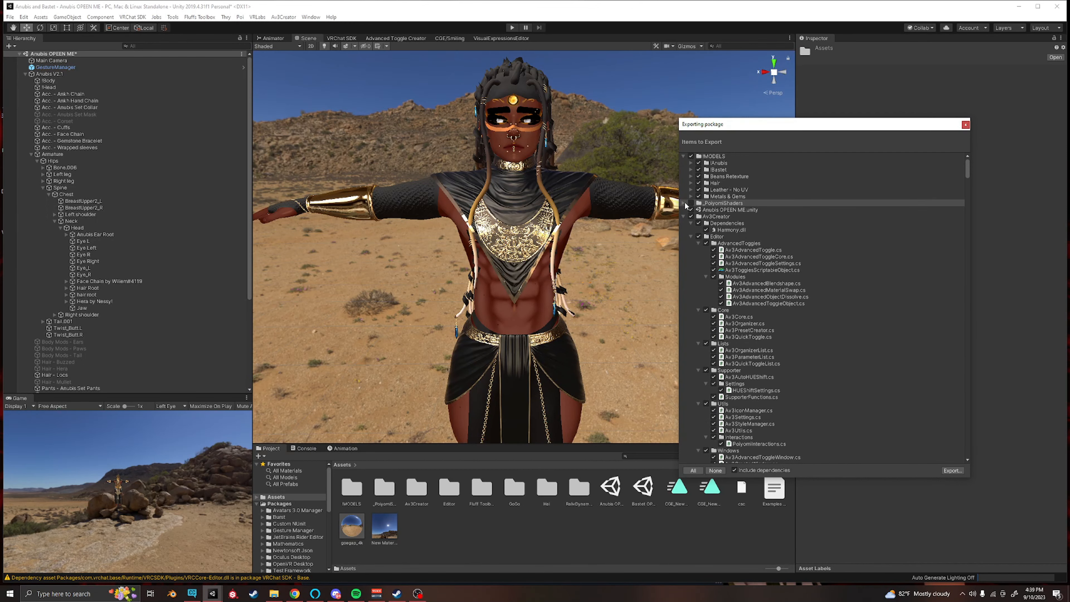
click(691, 216)
click(683, 217)
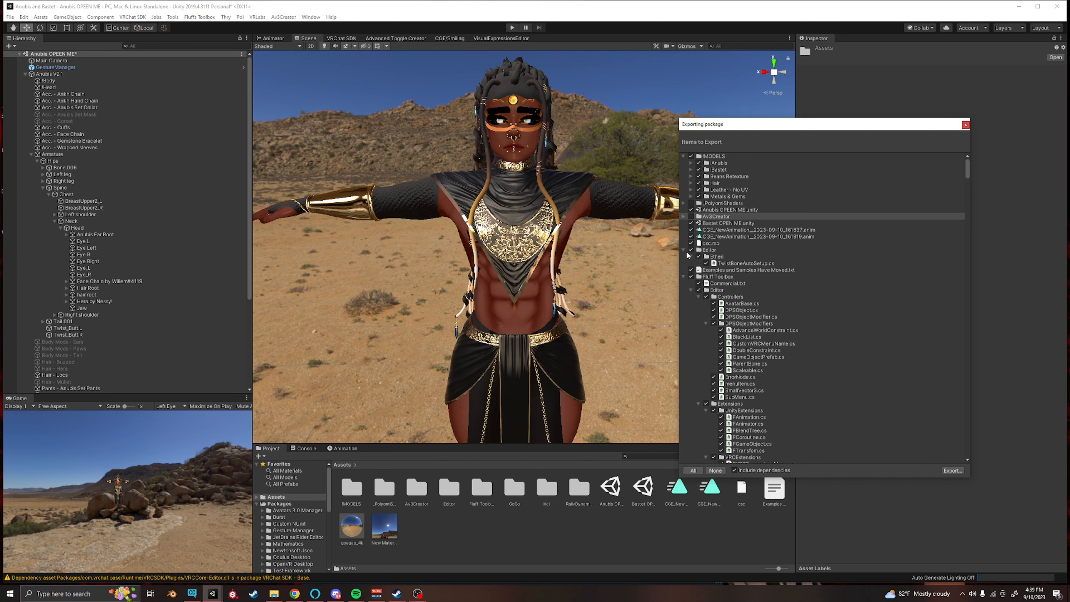
click(691, 250)
click(691, 277)
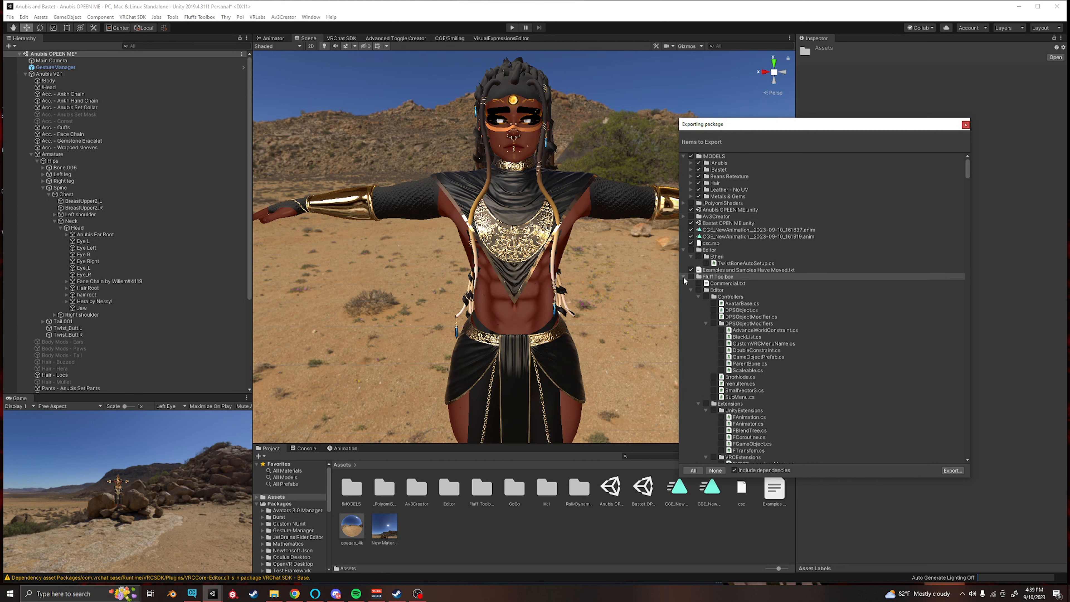
click(683, 276)
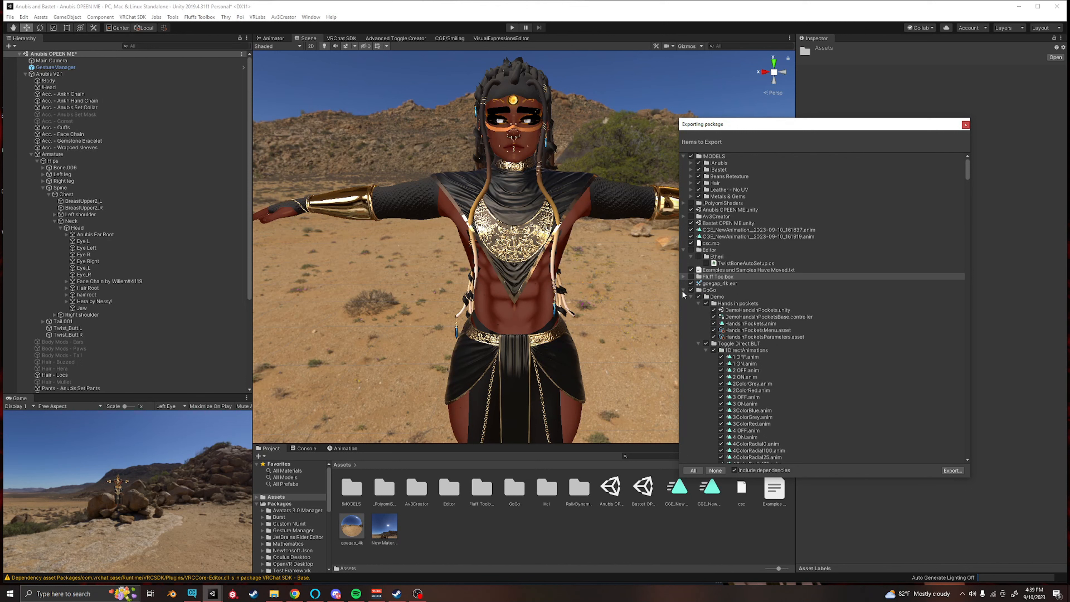
Step: Collapse the GoGo folder and exclude the Hai and RalivDynamicPenetrationSystem folders from the package export
click(682, 291)
click(690, 297)
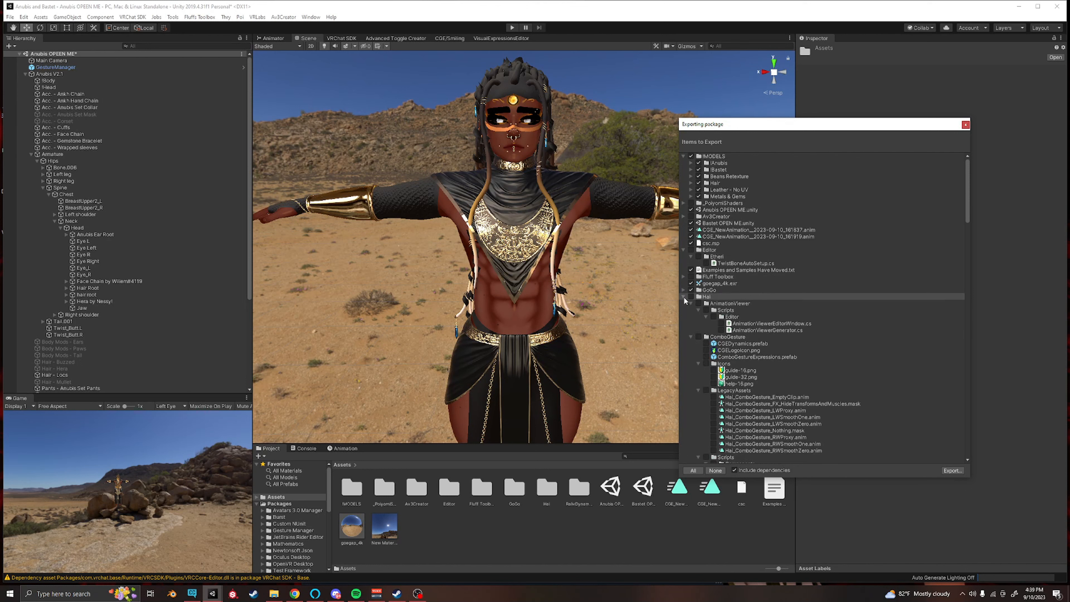
click(682, 298)
click(691, 310)
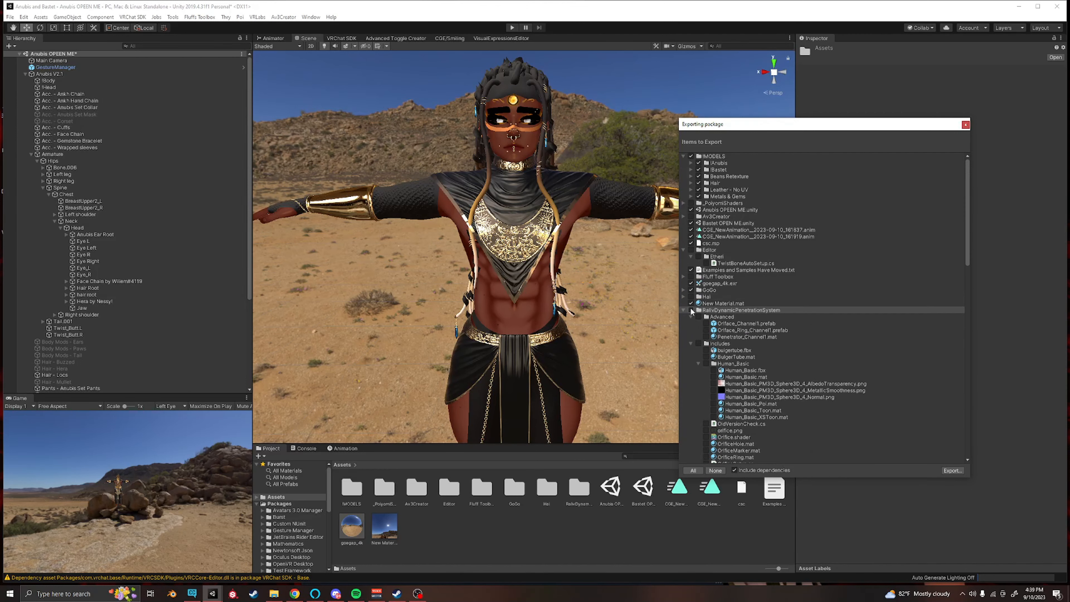
click(683, 311)
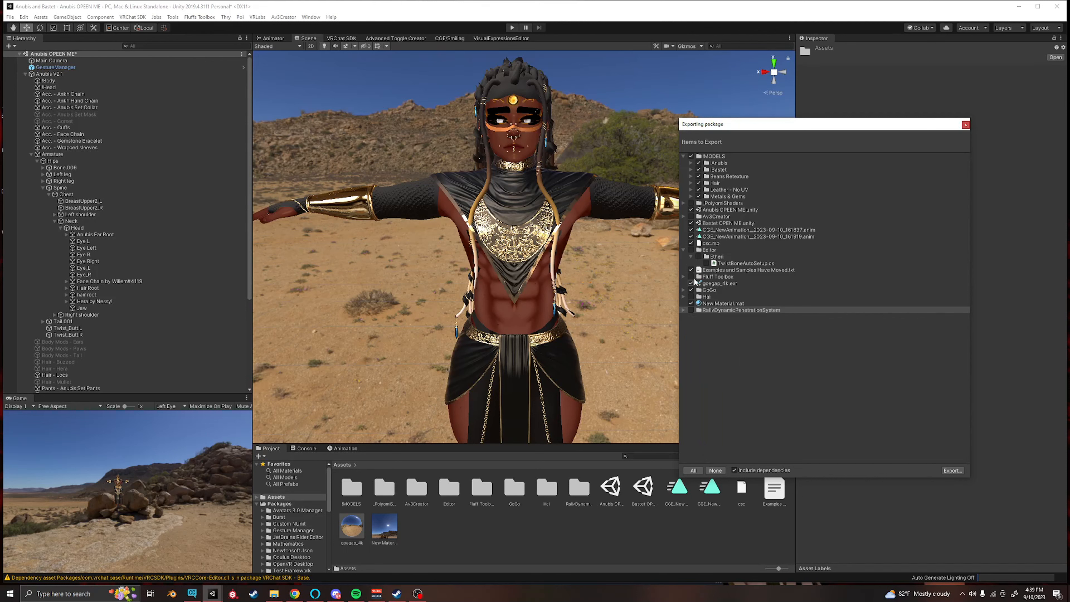
Step: Enter Anubis Package as the export file name, and cancel both the save and the package export
click(948, 471)
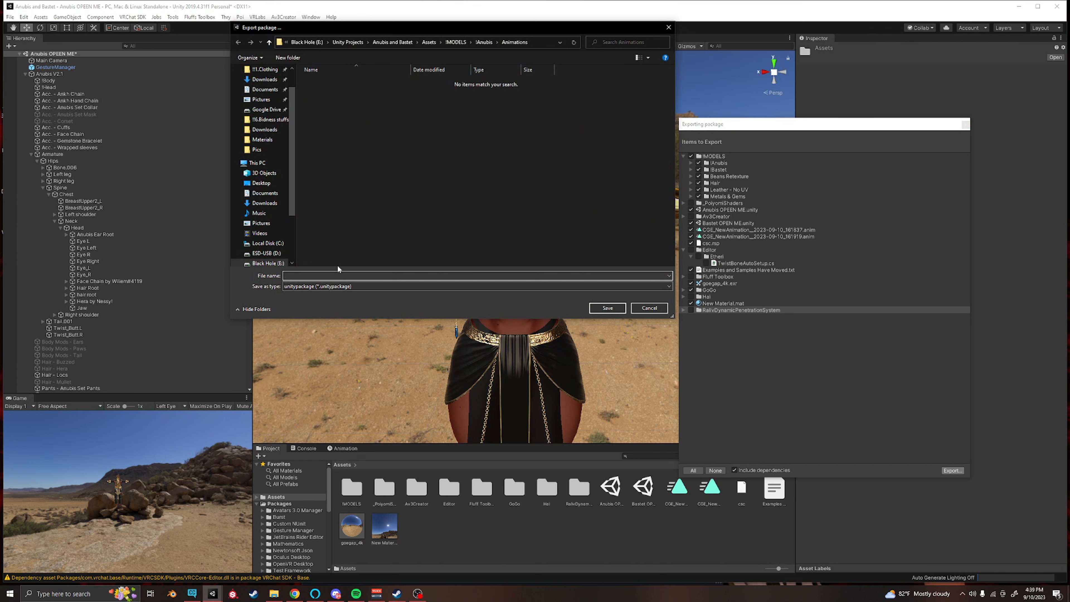
text(Anubis)
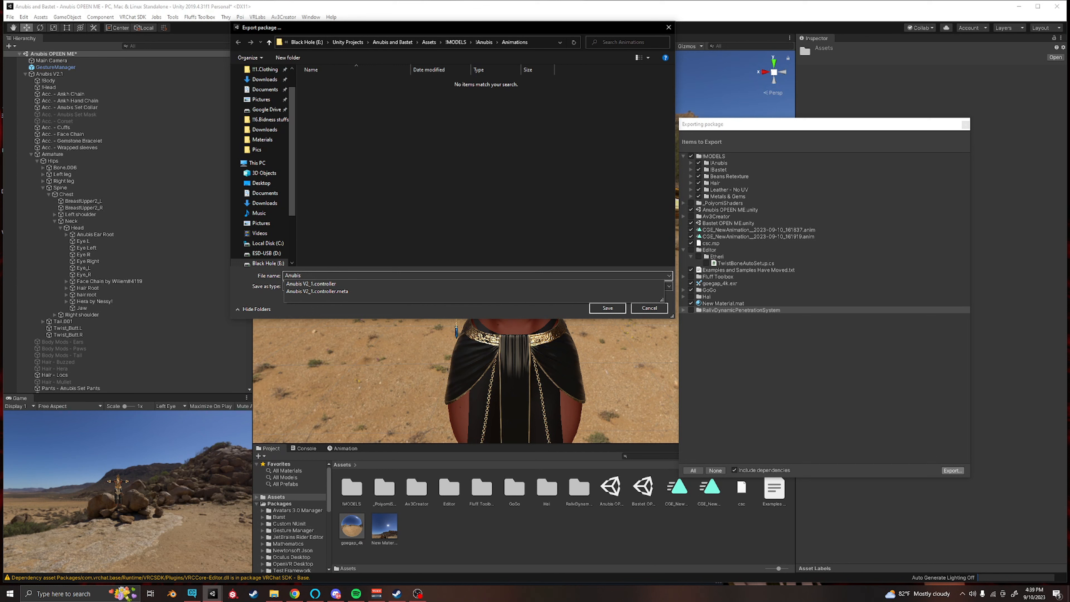
text( Package)
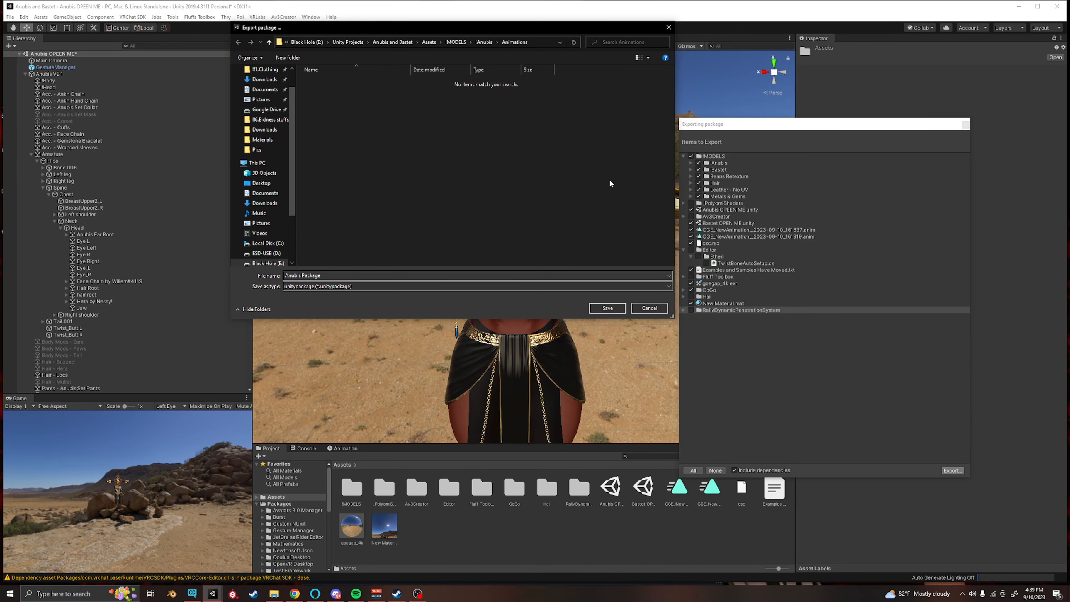
click(651, 307)
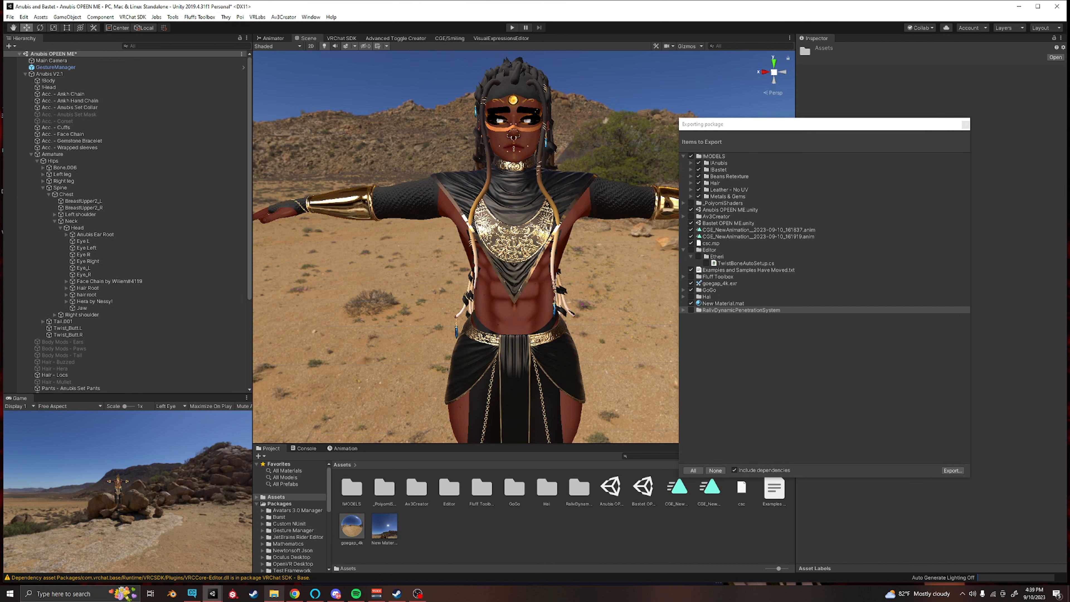
click(965, 125)
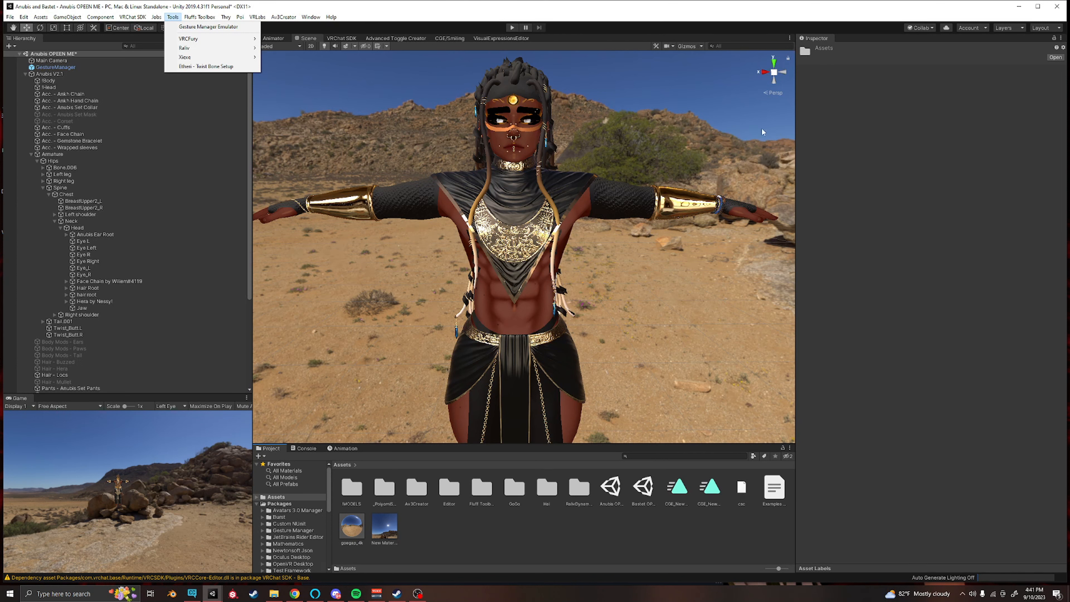
Step: Start another package export of Assets, exclude the !Bastet folder, and collapse Hair, Leather - No UV and Metals & Gems
right_click(605, 519)
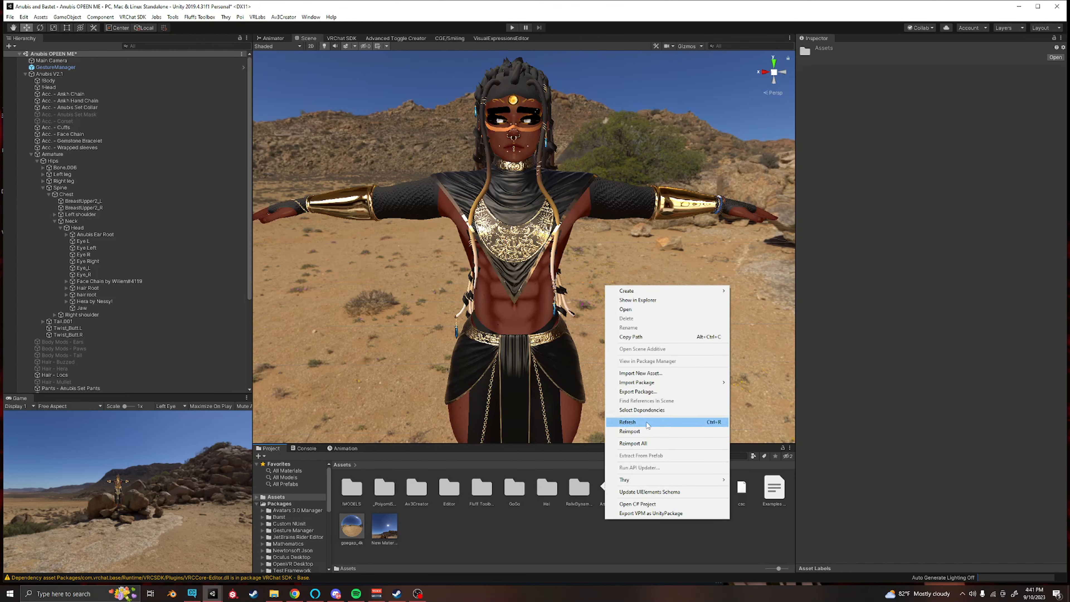
click(644, 392)
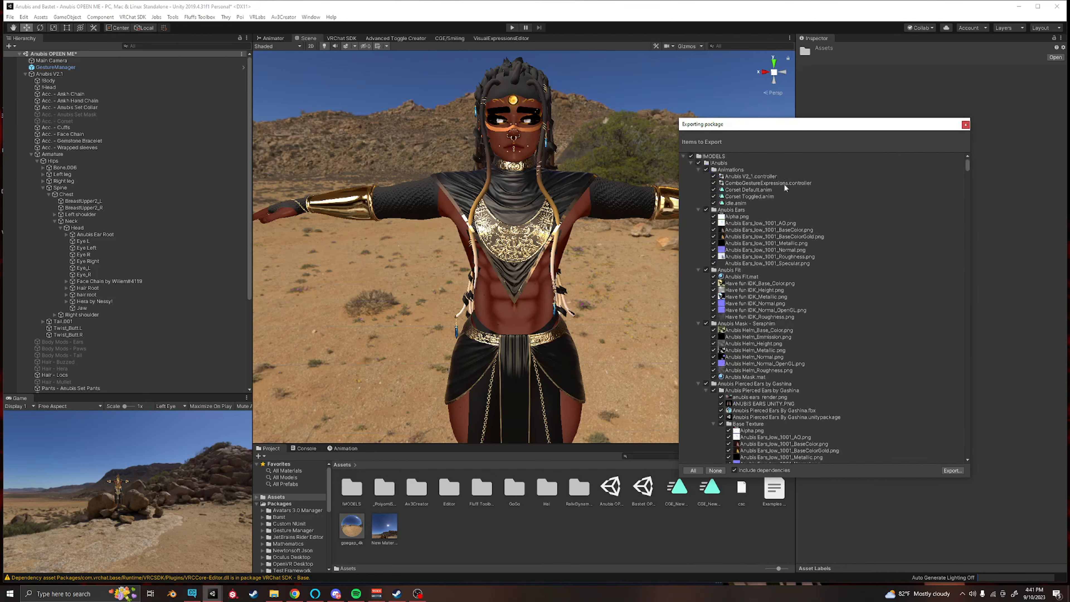
click(691, 164)
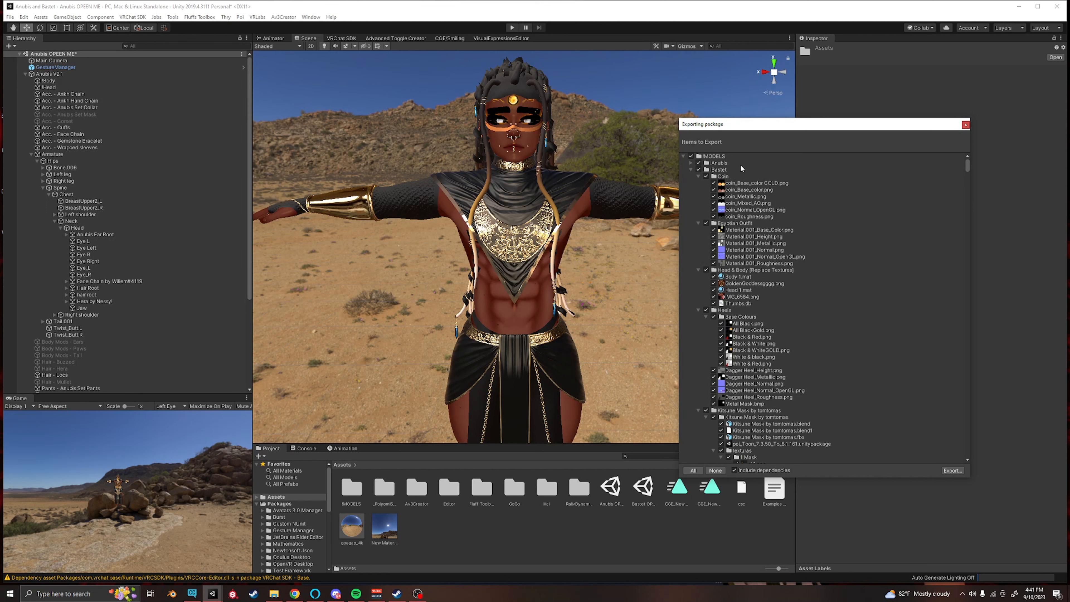
click(698, 170)
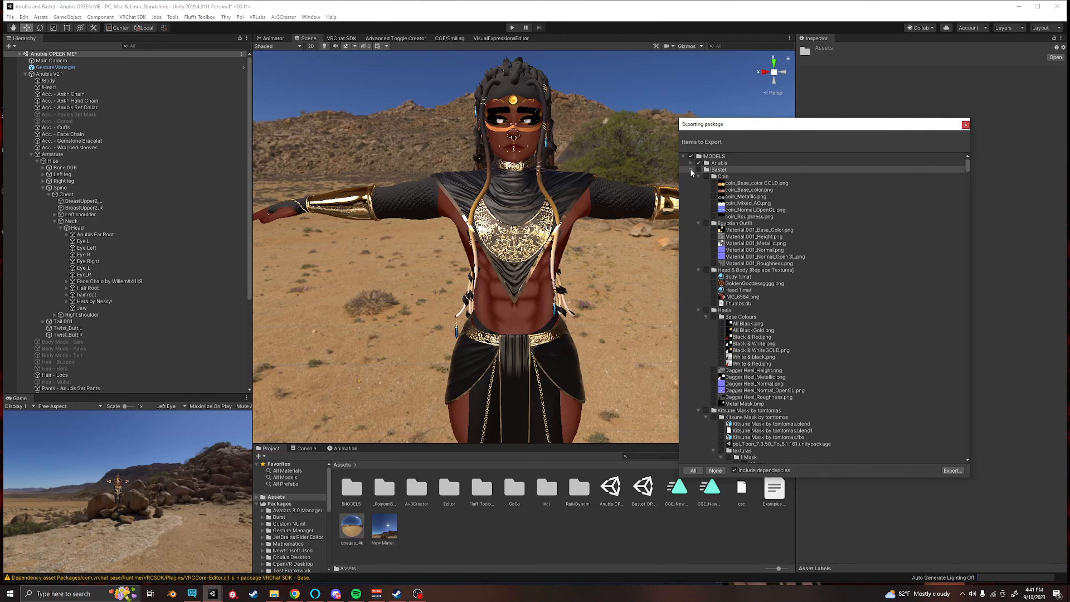
click(690, 170)
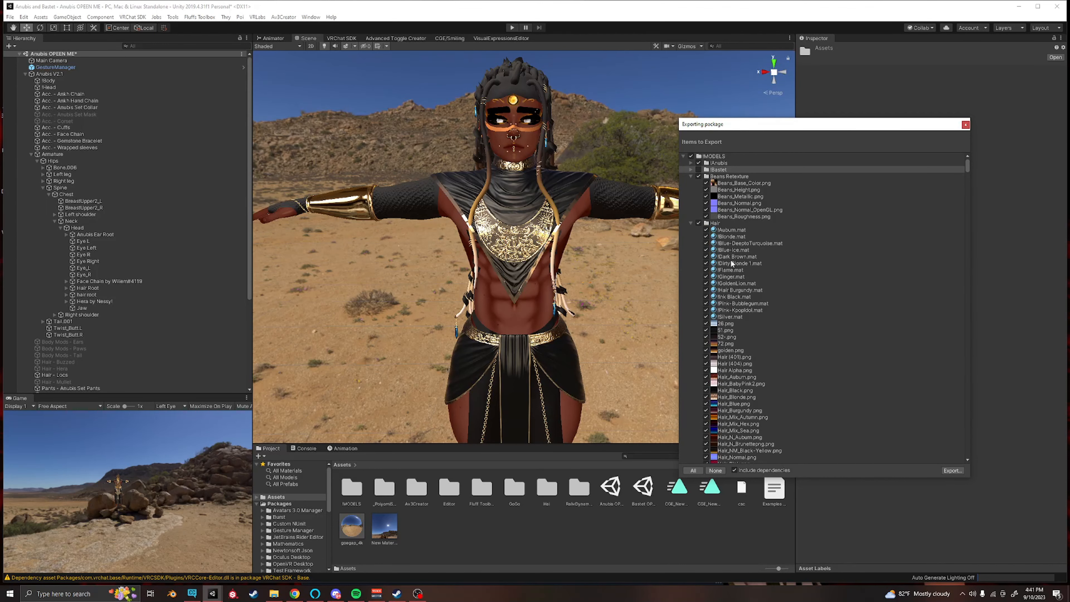
click(691, 223)
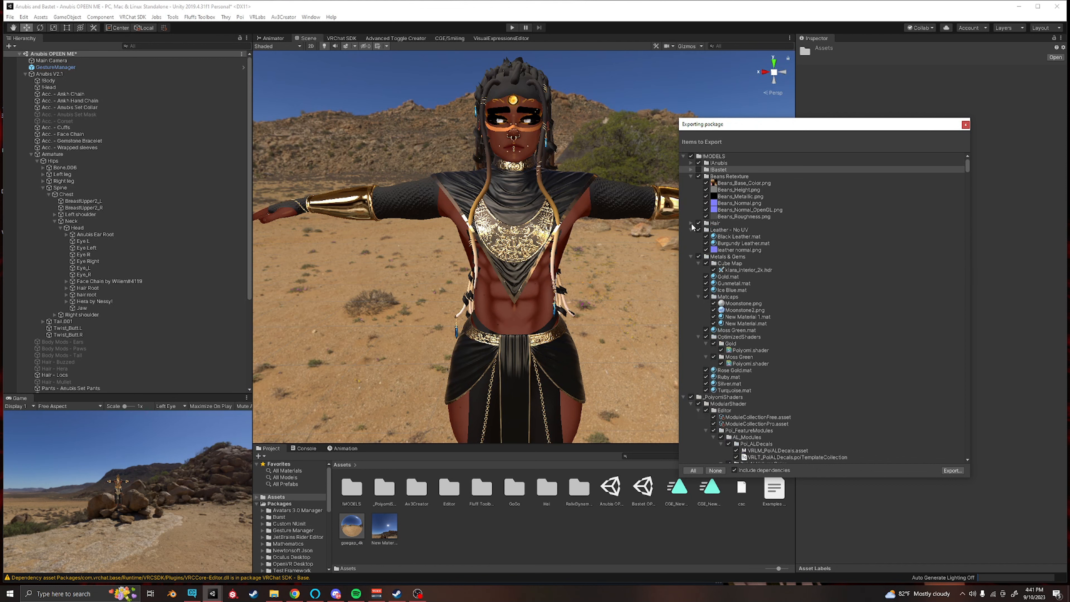
click(691, 229)
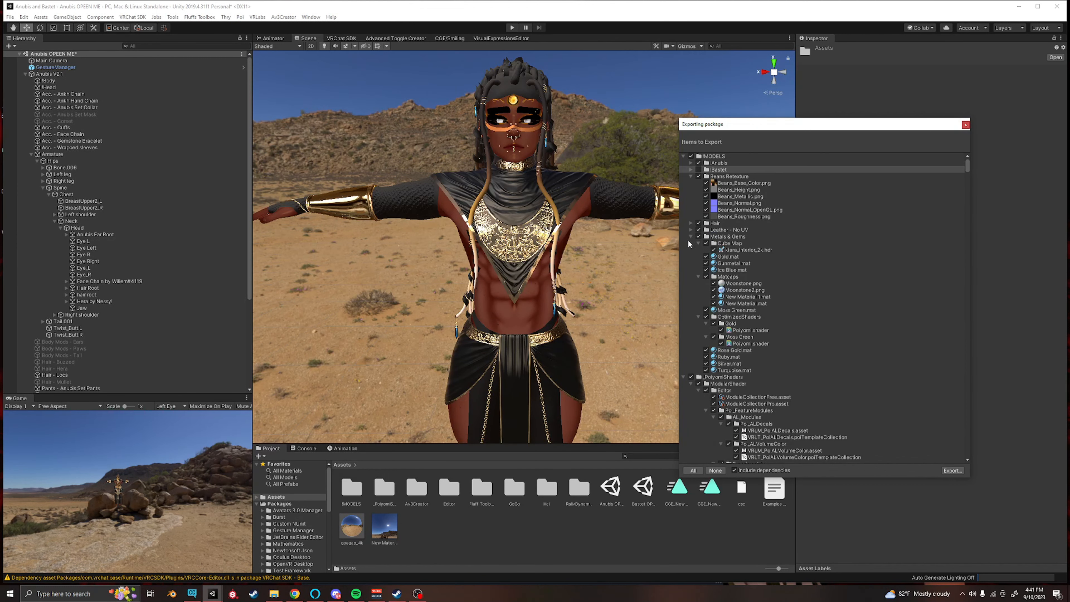
click(690, 237)
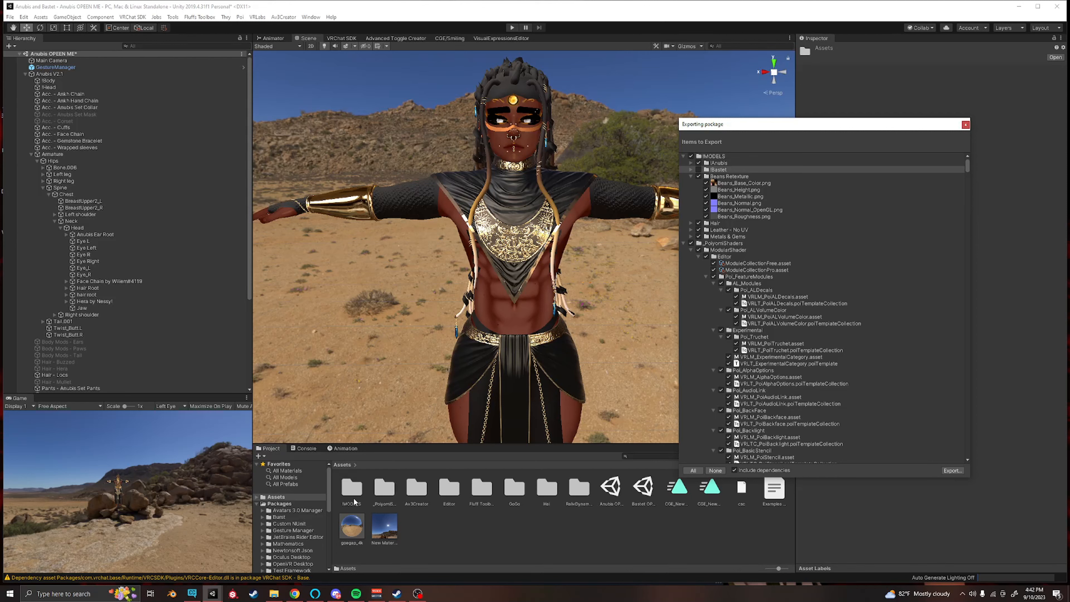
Step: View the contents of the !MODELS folder, include !Bastet in the export list again, and cancel the package export
double_click(360, 489)
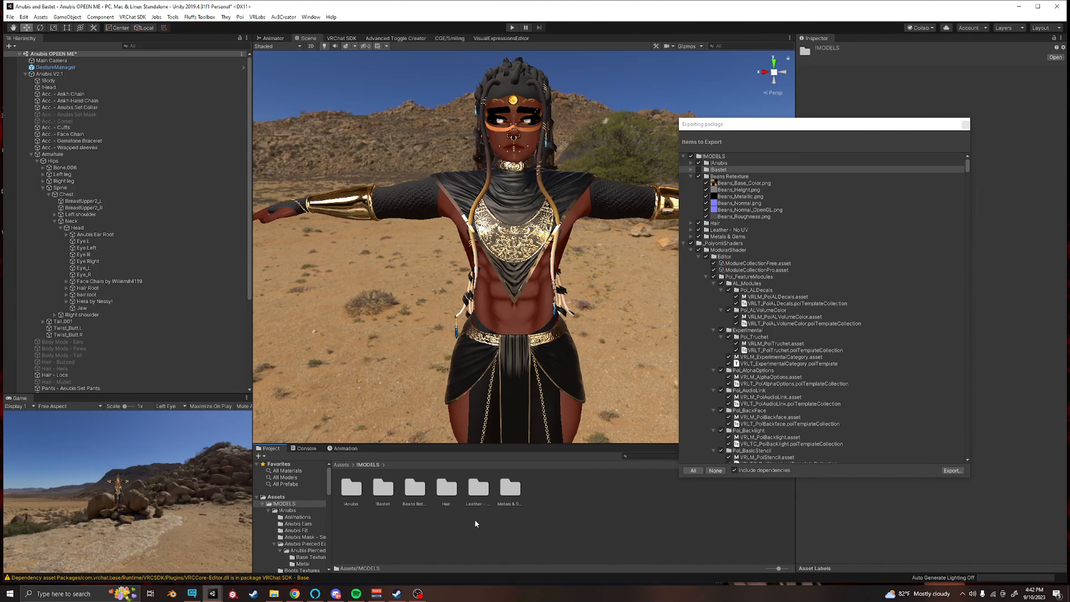
click(683, 156)
click(683, 155)
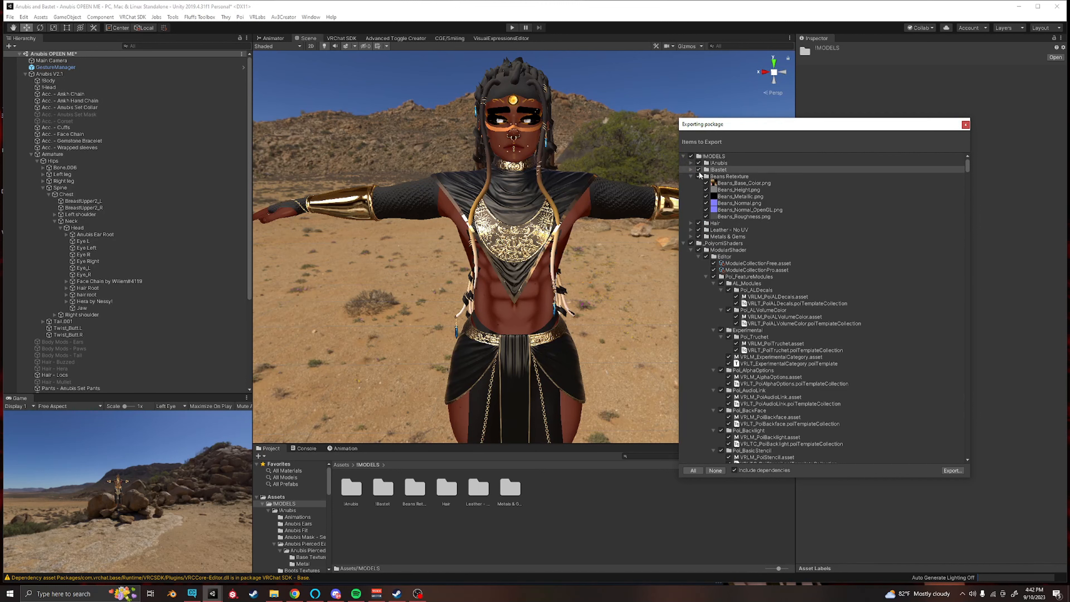
click(700, 163)
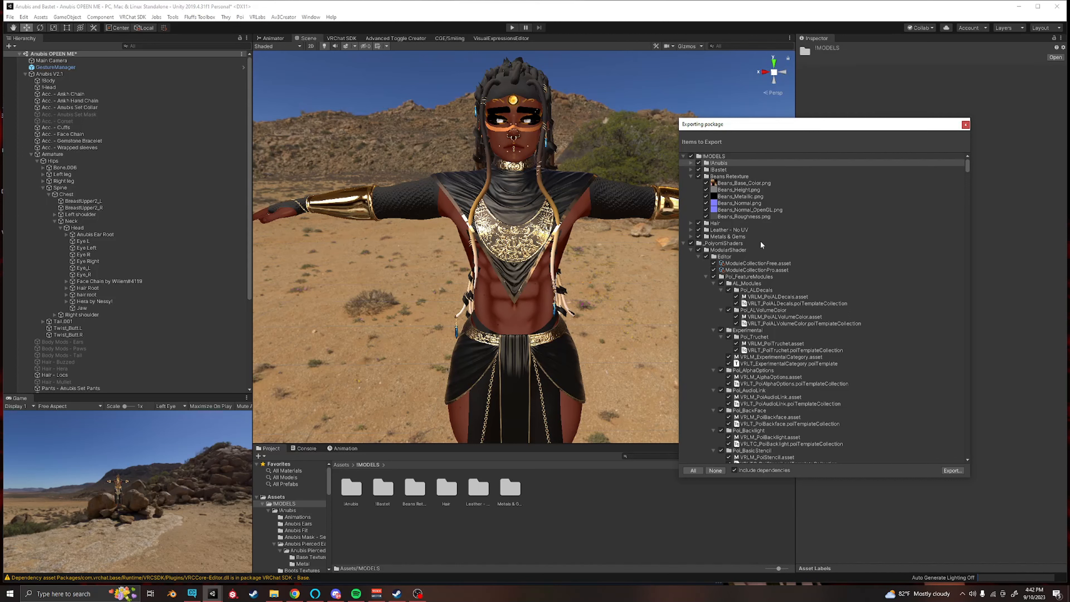
click(965, 125)
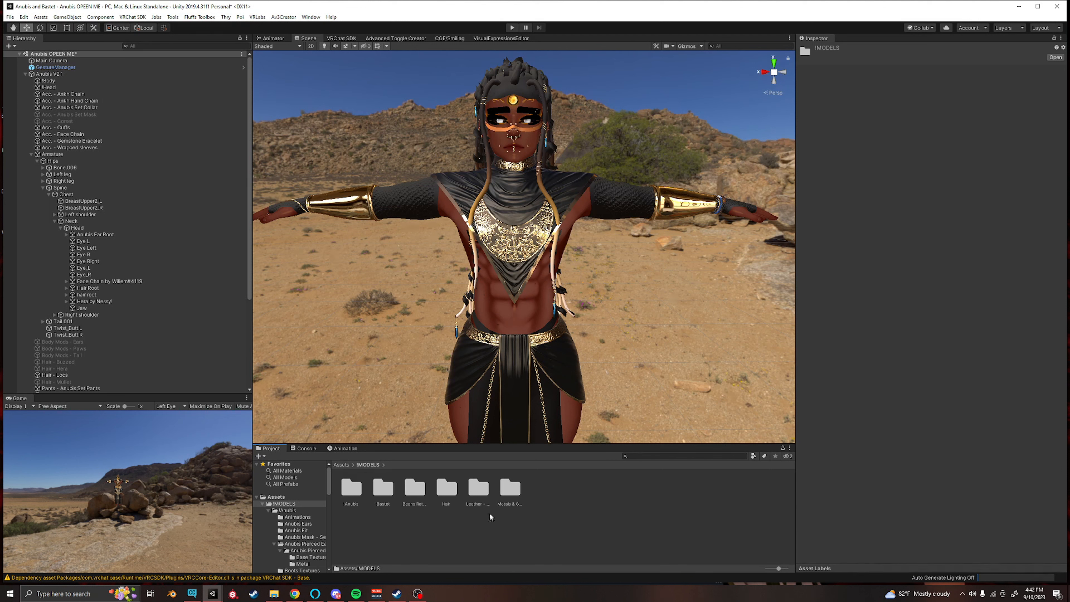
Step: Return to the Assets folder and open !MODELS again to view its subfolders
click(342, 464)
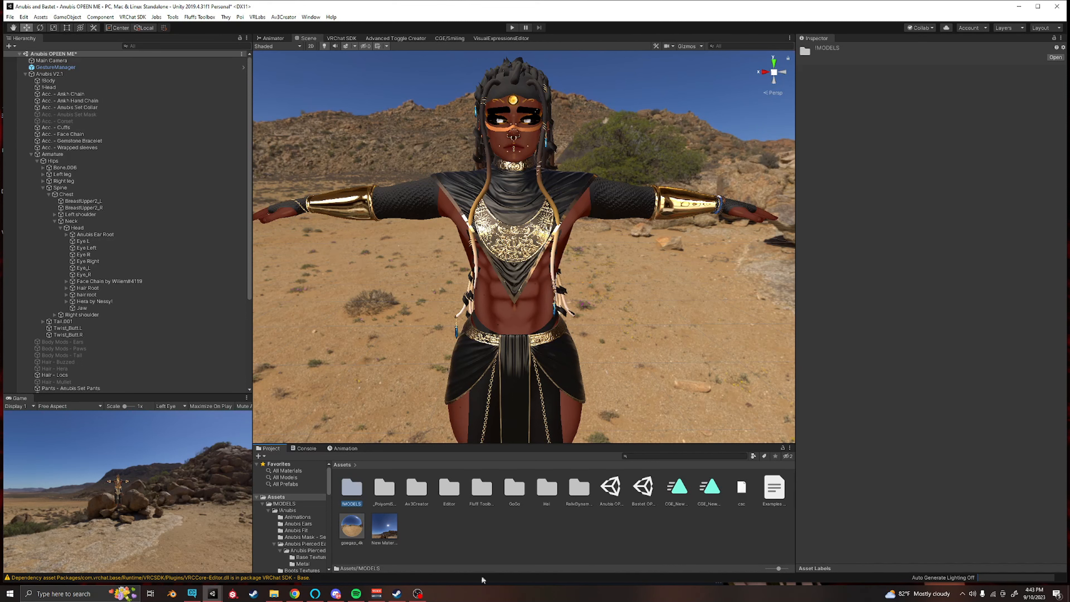
double_click(351, 488)
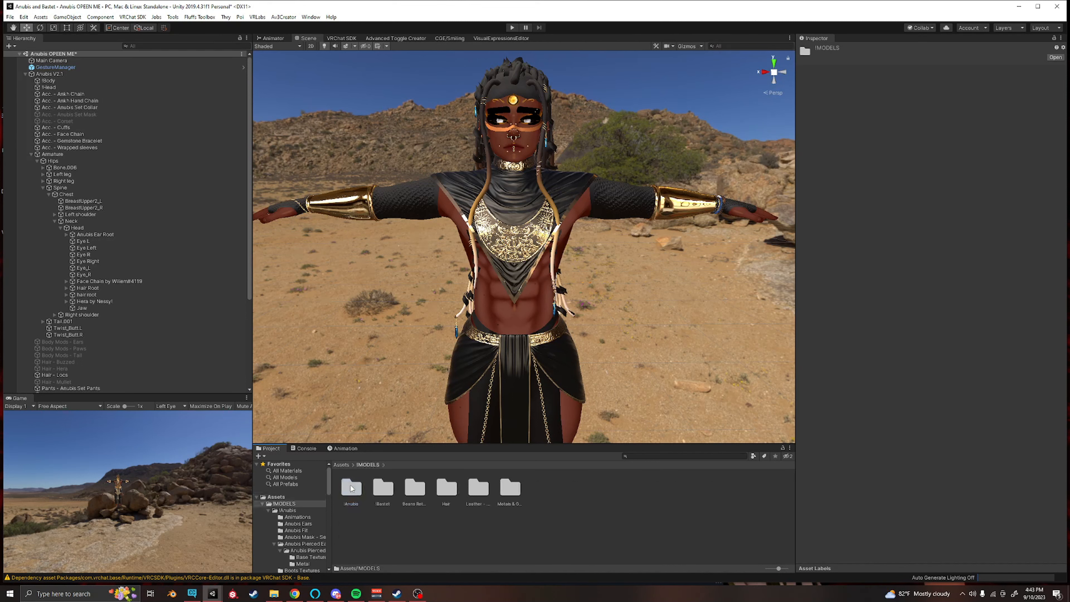
Step: Open the !Anubis folder, view the shader choices for the Anubis Set Top's Anubis Fit material, and collapse that material's settings
double_click(351, 488)
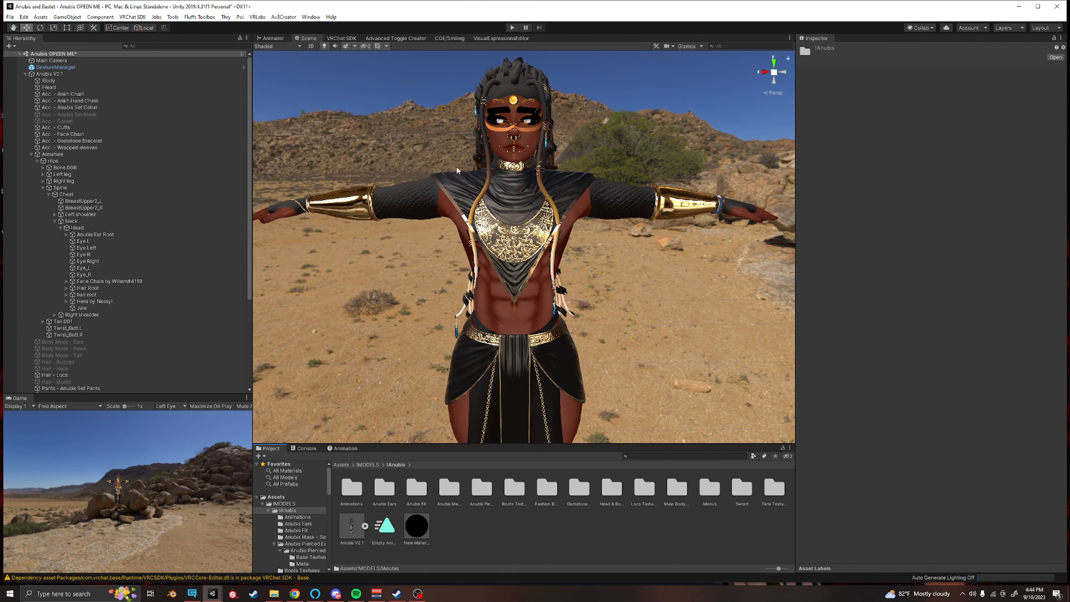
click(462, 177)
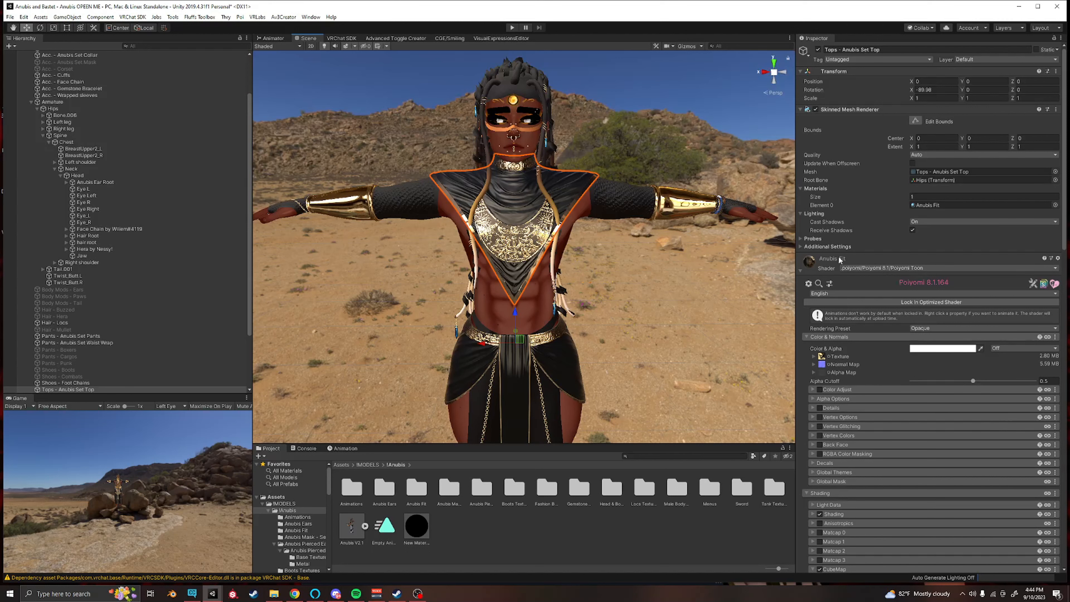
click(879, 267)
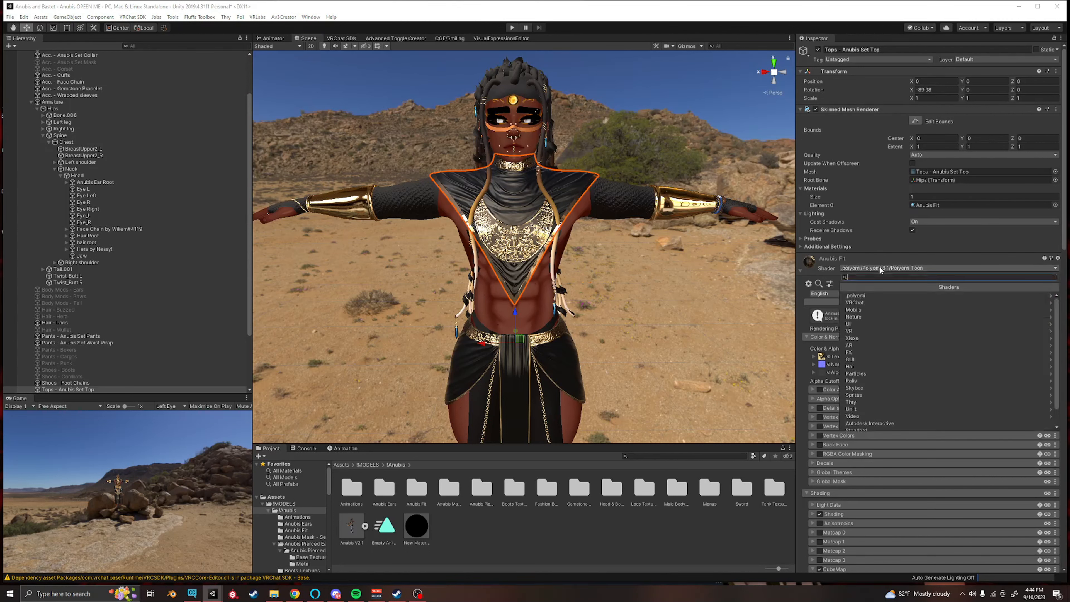
click(808, 270)
click(808, 269)
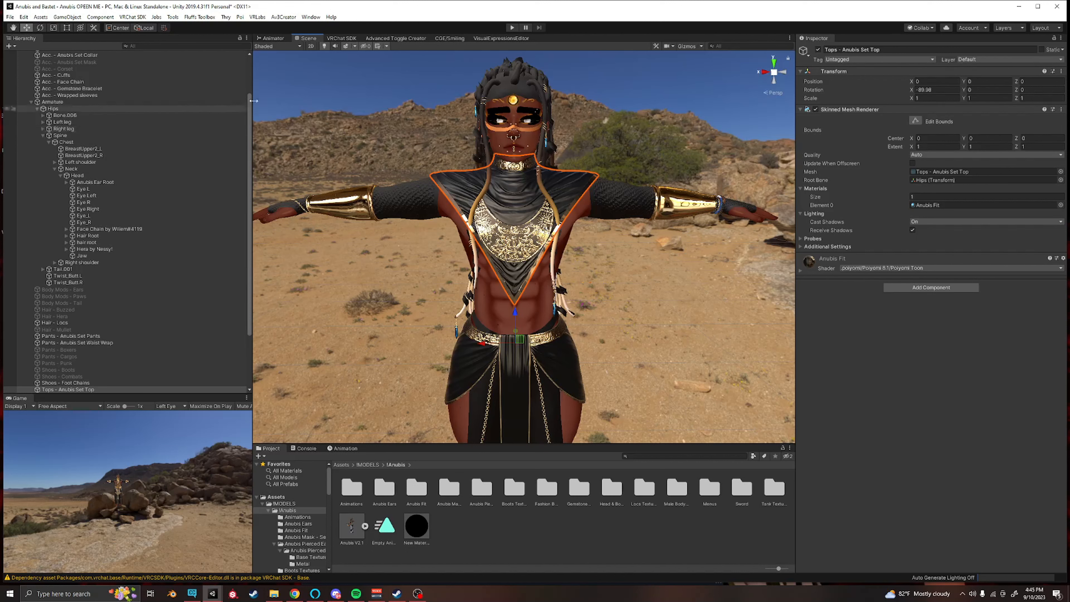
Step: Open the Twist Bone Setup tool and assign the Armature of Anubis V2.1 as its armature
click(173, 18)
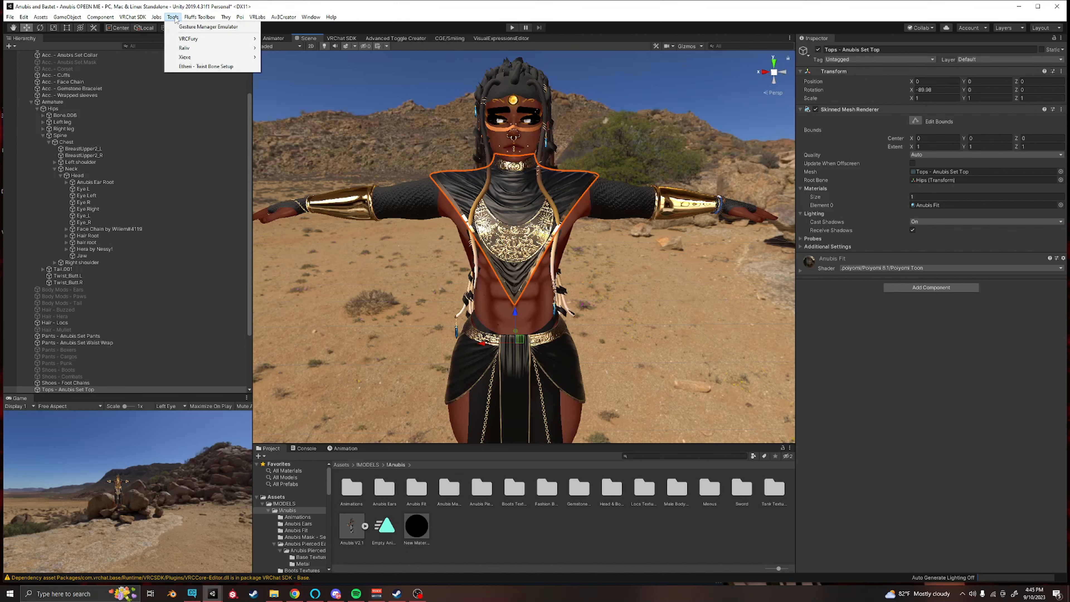
click(192, 66)
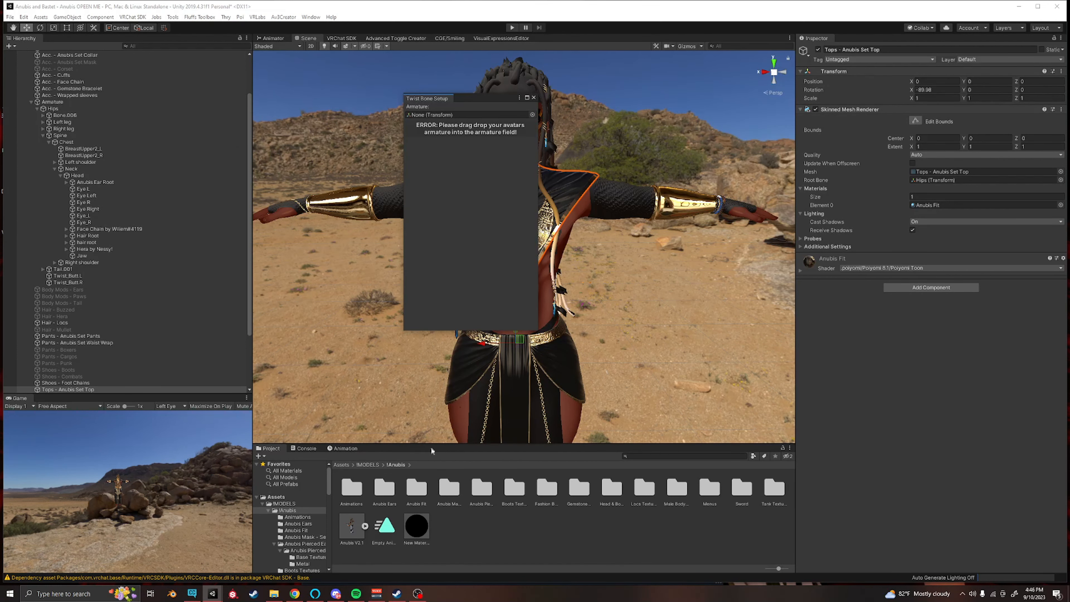
scroll(139, 188, up, 3)
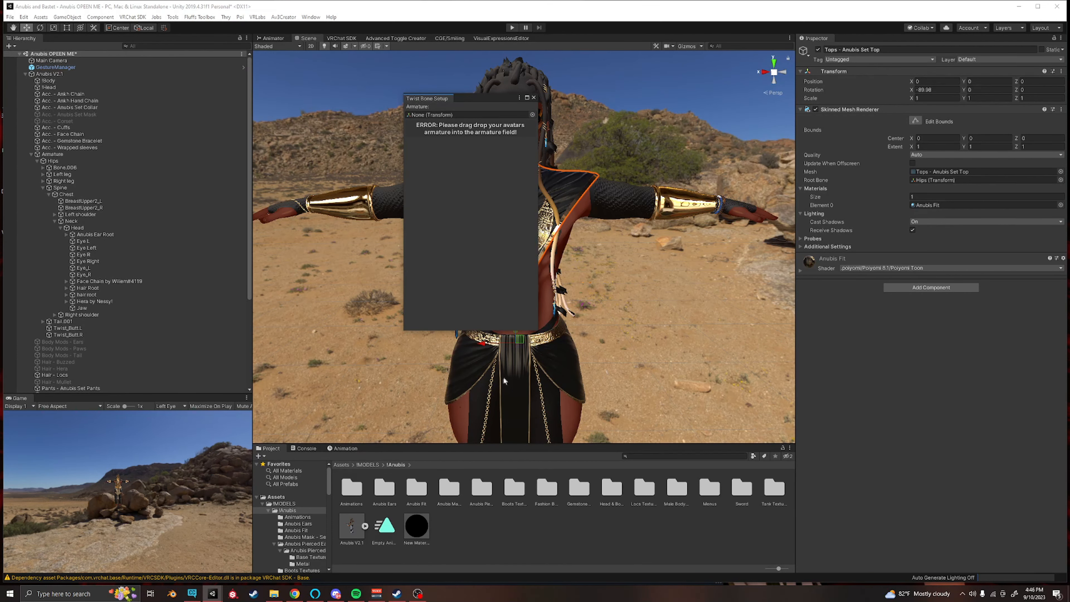
drag(90, 73, 63, 73)
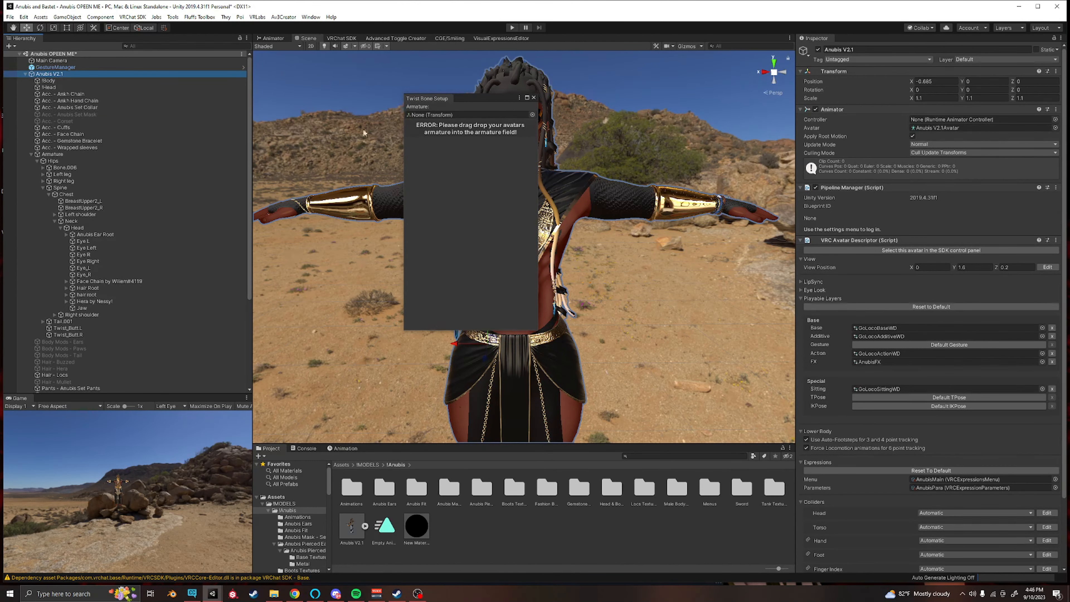
drag(48, 156, 301, 163)
drag(452, 116, 454, 114)
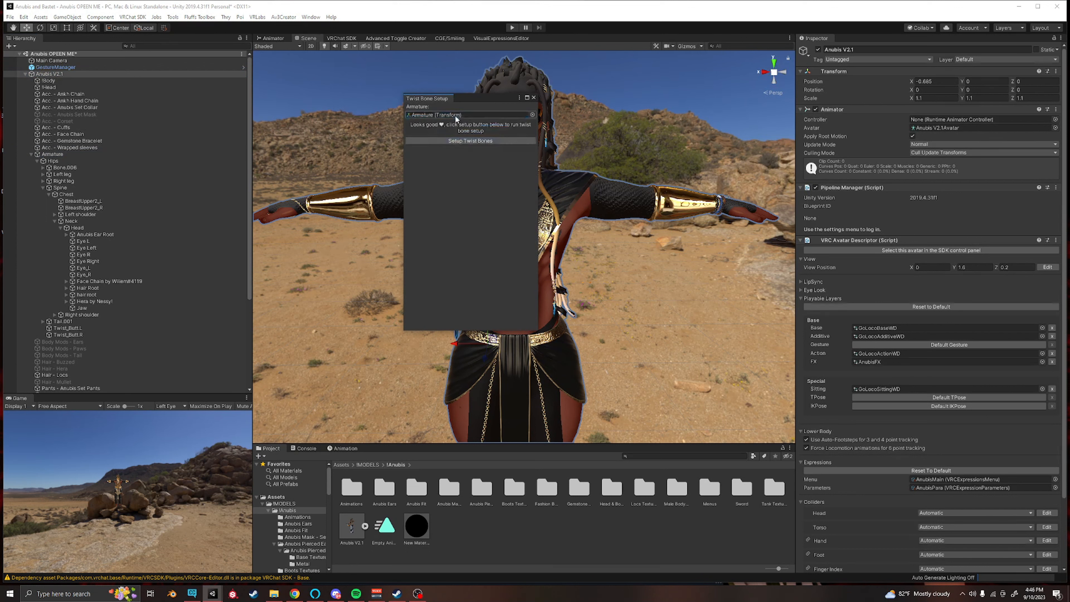
Step: Run the twist bone setup on the assigned armature, acknowledge the result and close the tool
click(462, 141)
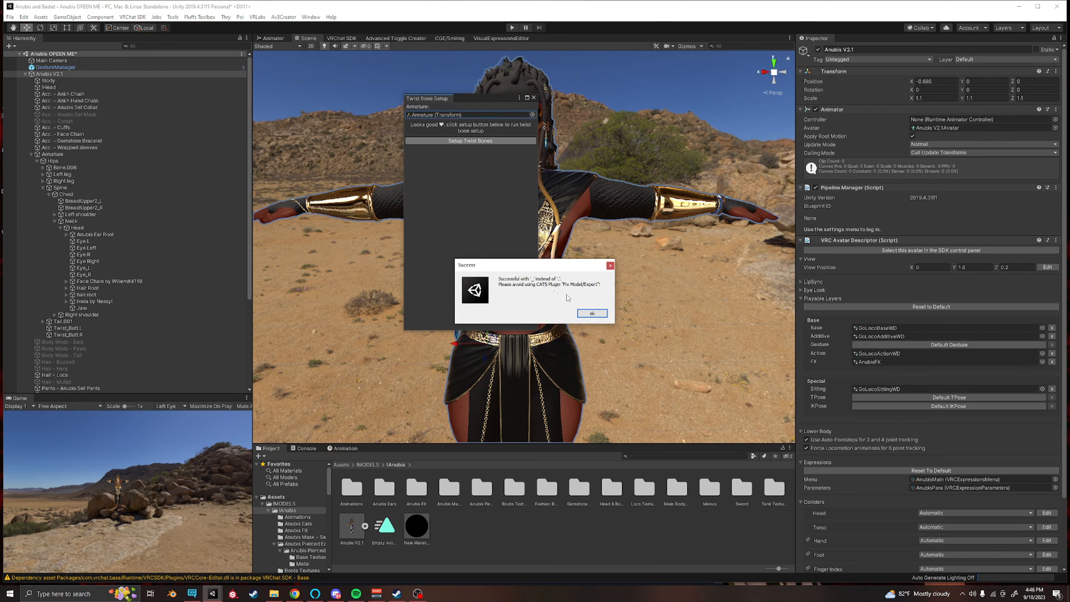
click(588, 313)
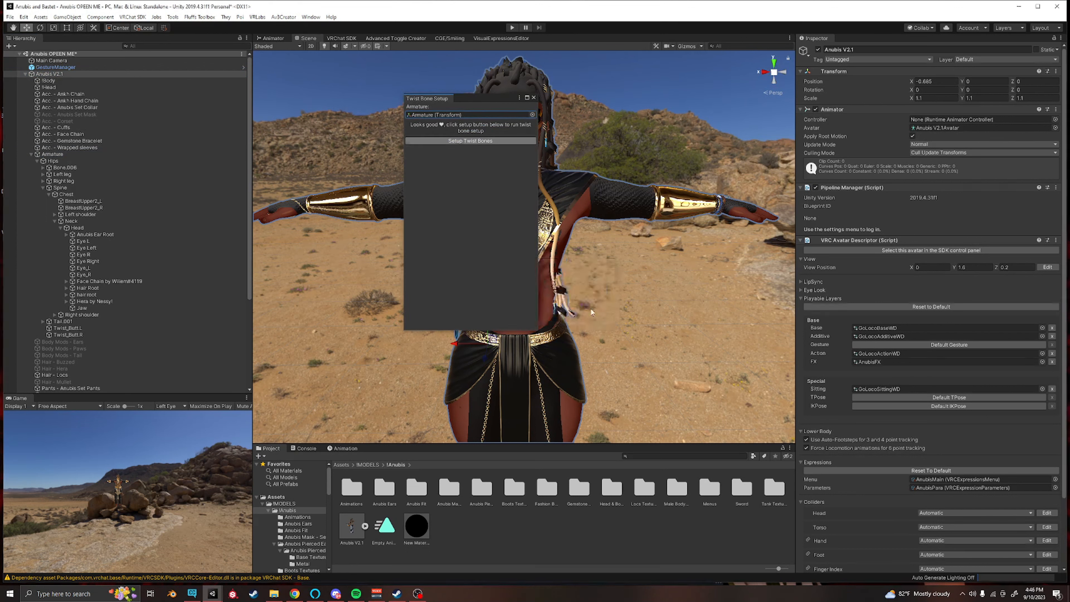
click(533, 98)
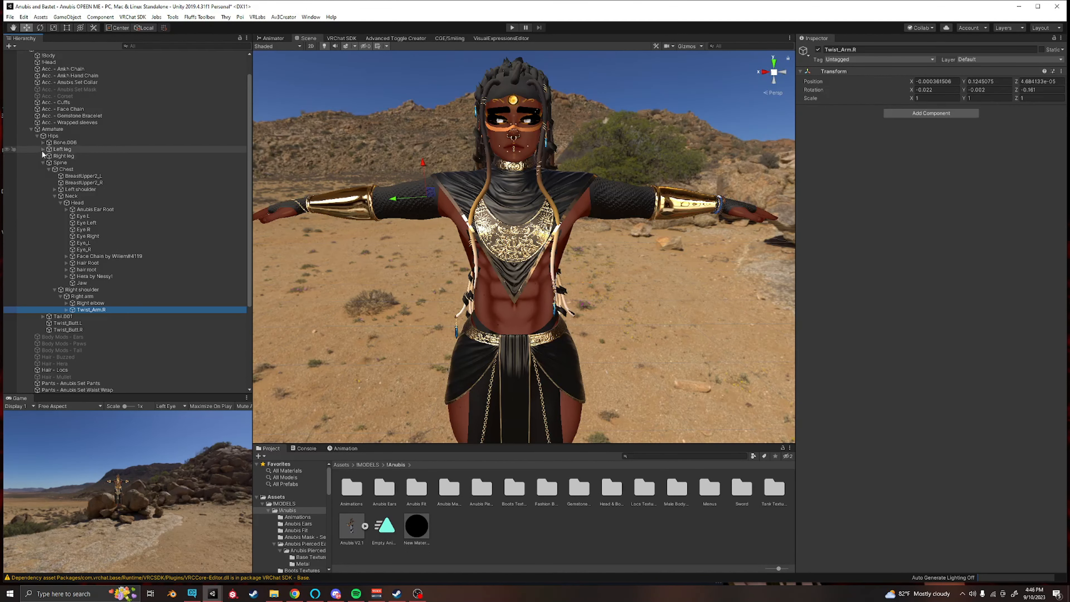
Step: Expand the Left leg bone and select Twist_Leg.L to inspect its Rotation Constraint
click(43, 150)
click(57, 163)
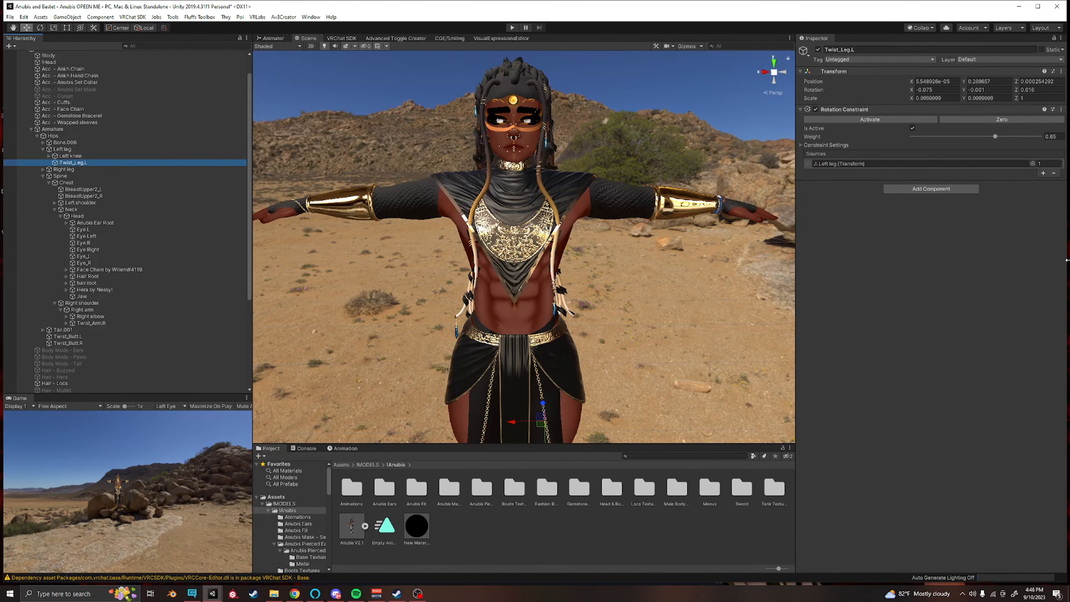